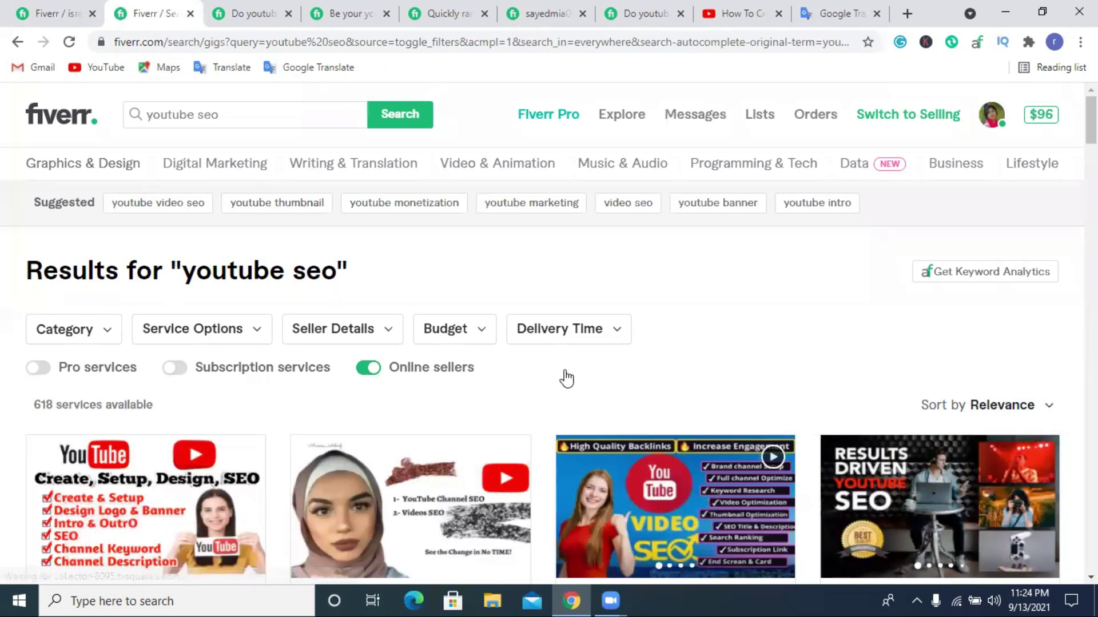
# Skim the competing youtube seo gig results, then return to the gig's Scope & Pricing editor.
pyautogui.scroll(-3, 566, 378)
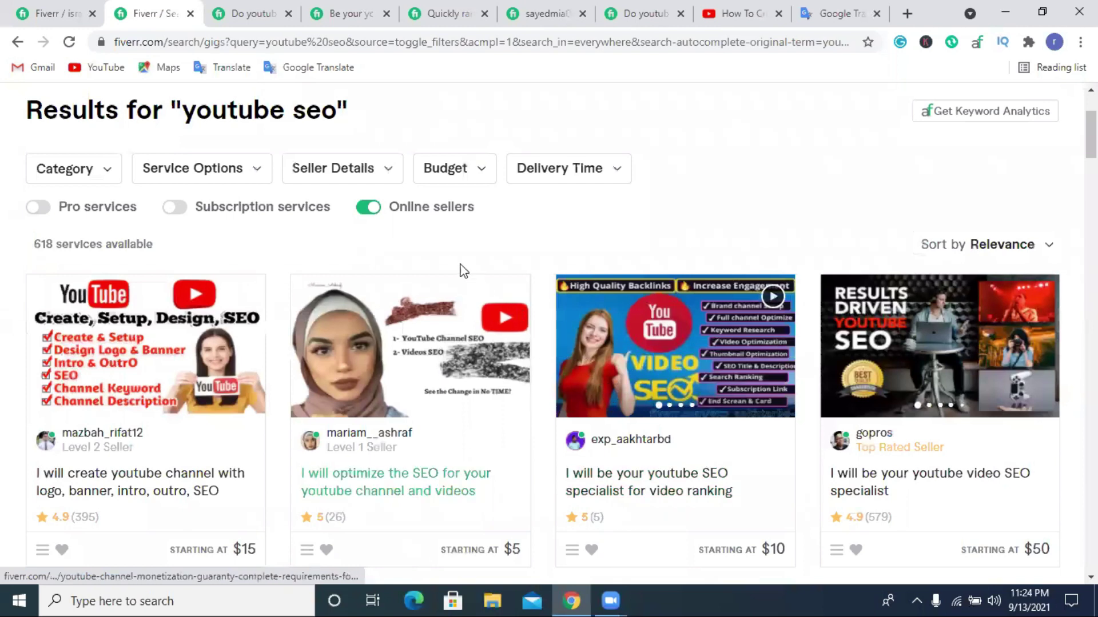
pyautogui.scroll(2, 423, 263)
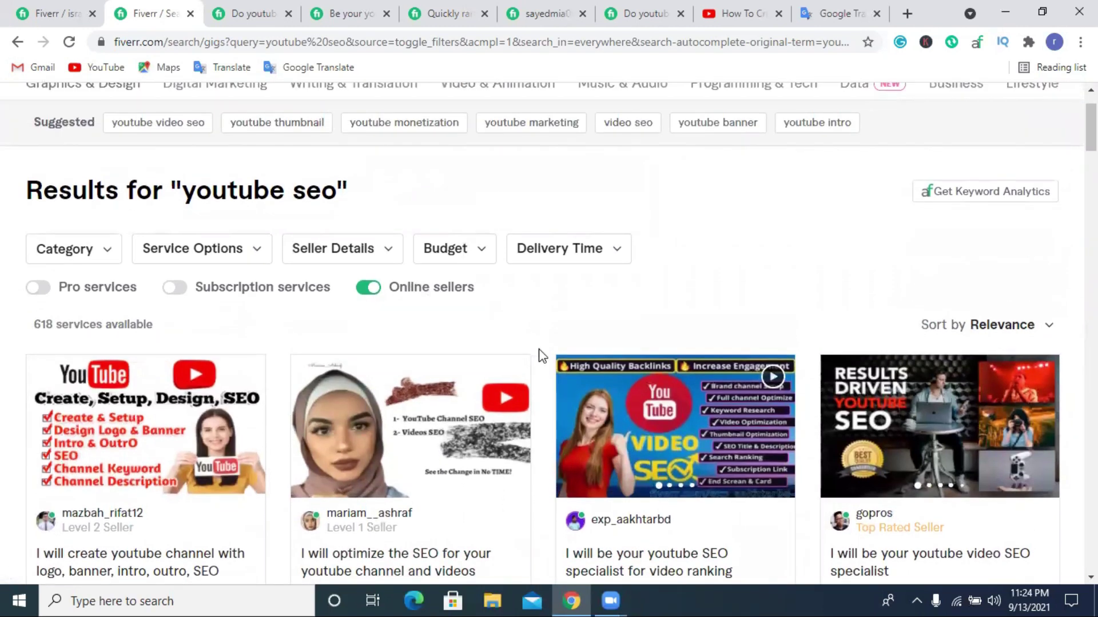
pyautogui.scroll(-5, 540, 355)
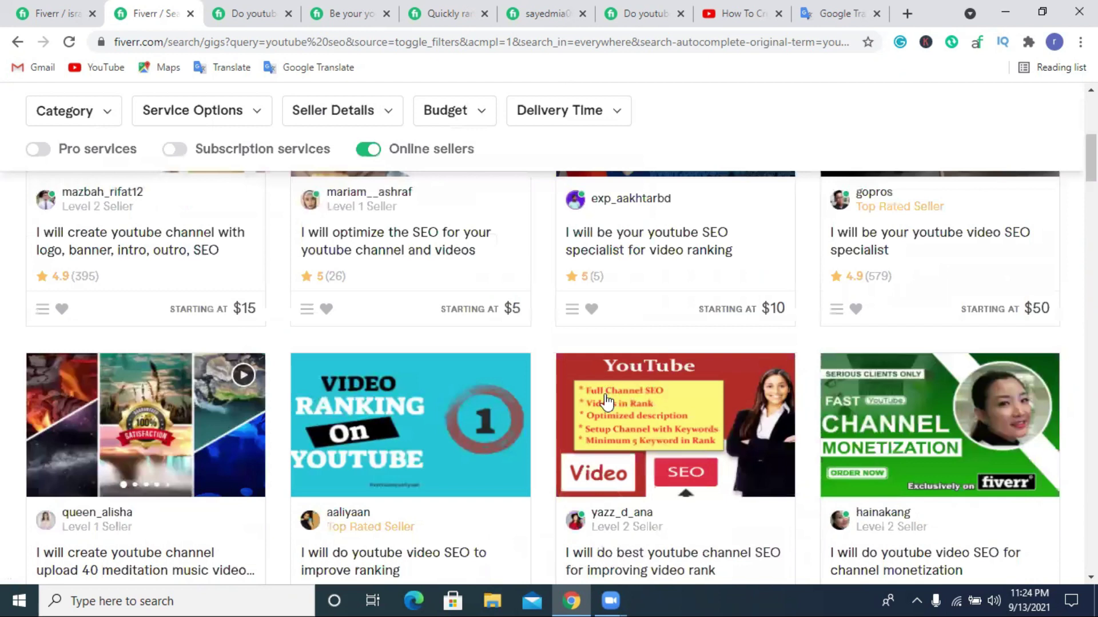
pyautogui.scroll(-1, 607, 402)
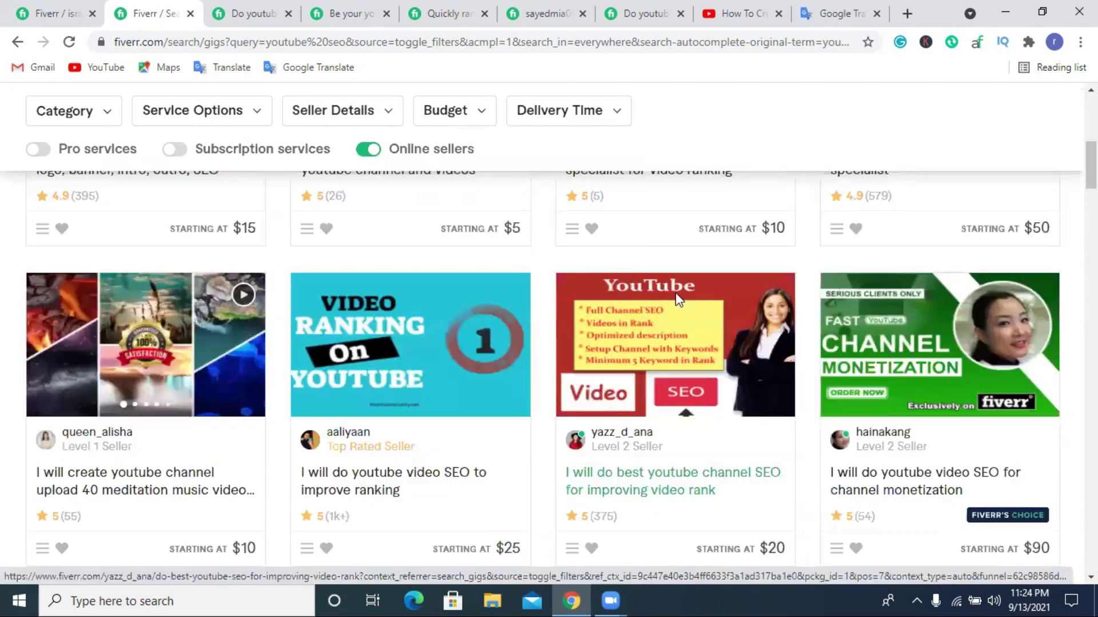
pyautogui.hotkey('ctrl', 'shift', 'Tab')
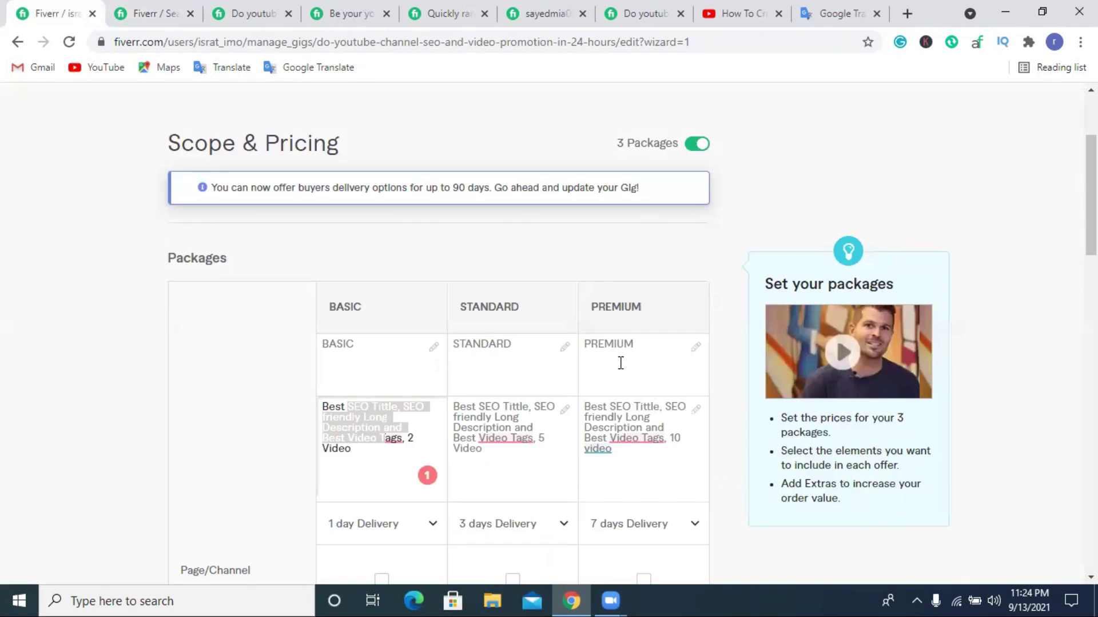
pyautogui.scroll(-4, 550, 285)
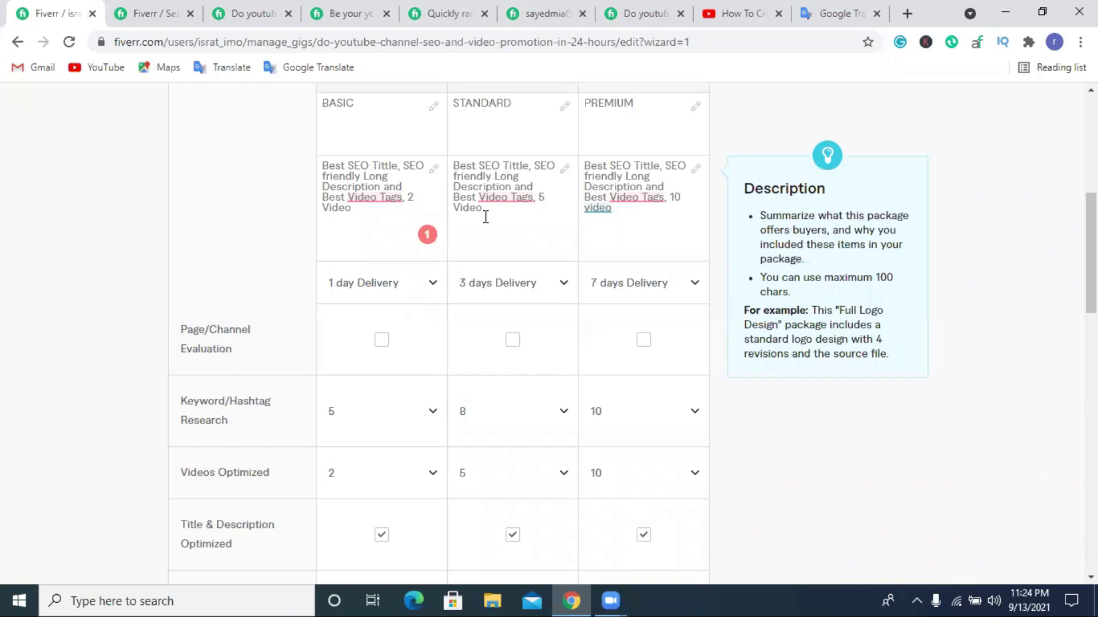
pyautogui.scroll(-7, 494, 220)
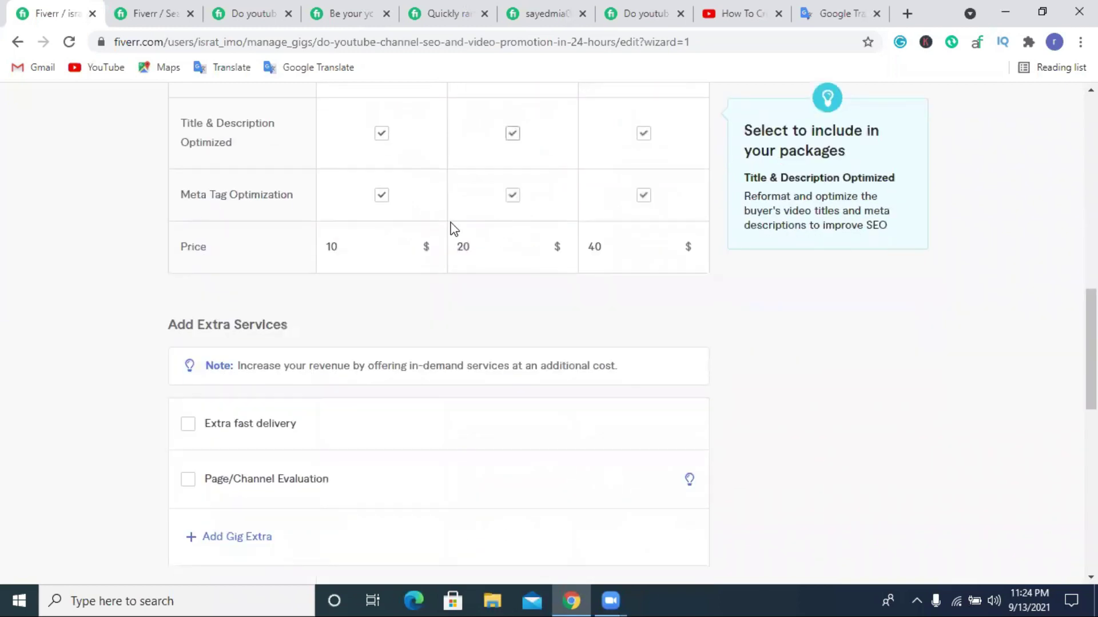
pyautogui.scroll(2, 529, 195)
pyautogui.scroll(8, 659, 259)
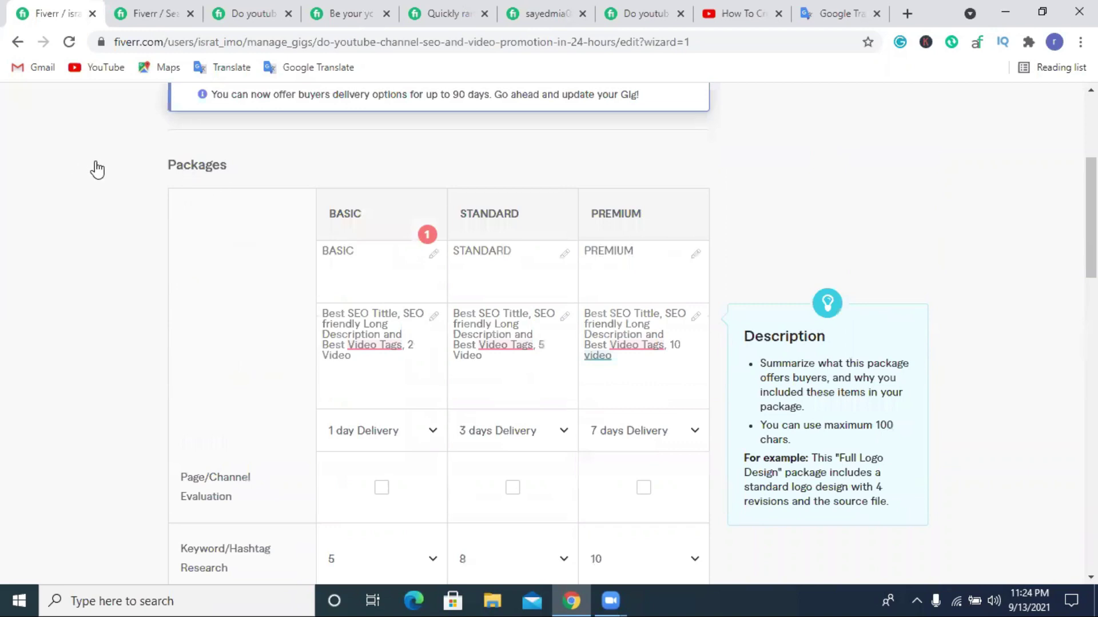
pyautogui.scroll(5, 93, 170)
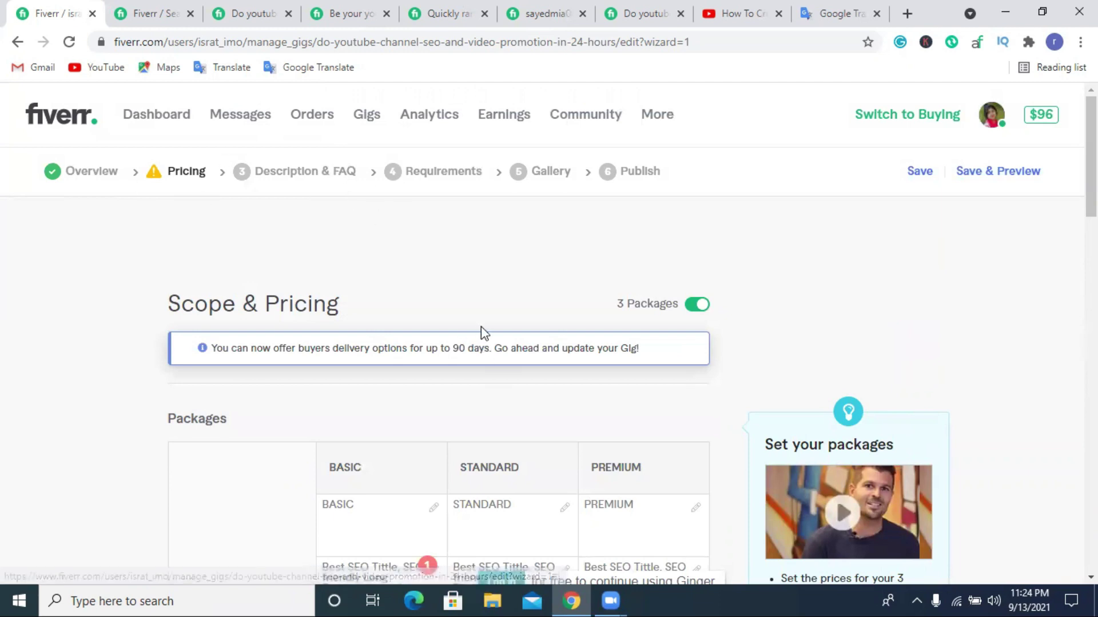
pyautogui.scroll(-1, 496, 322)
pyautogui.scroll(-3, 496, 321)
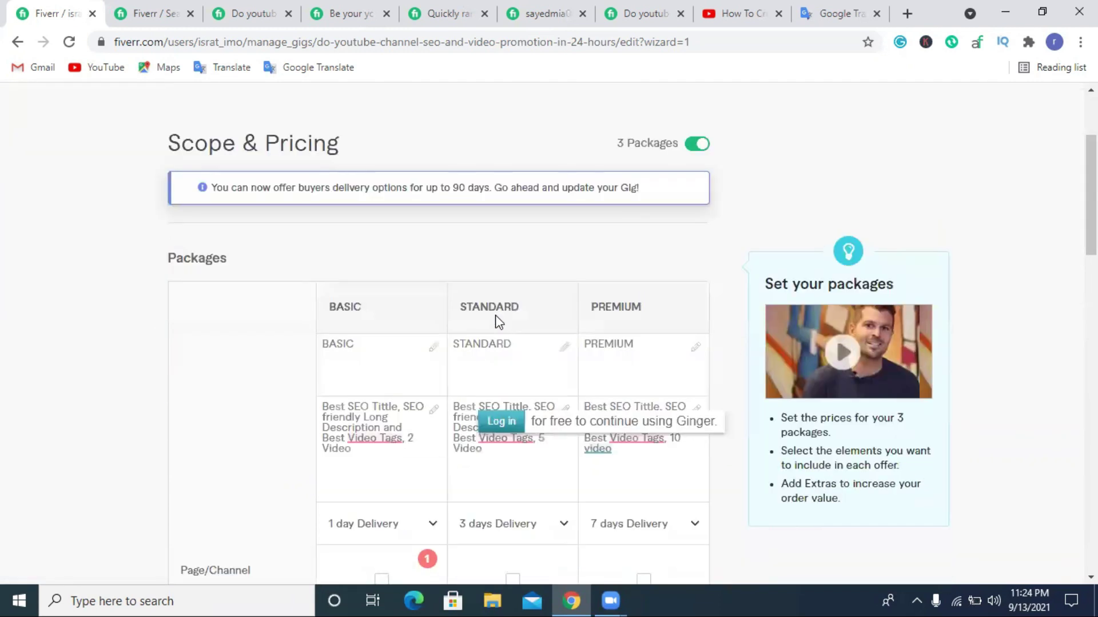
pyautogui.scroll(-6, 496, 321)
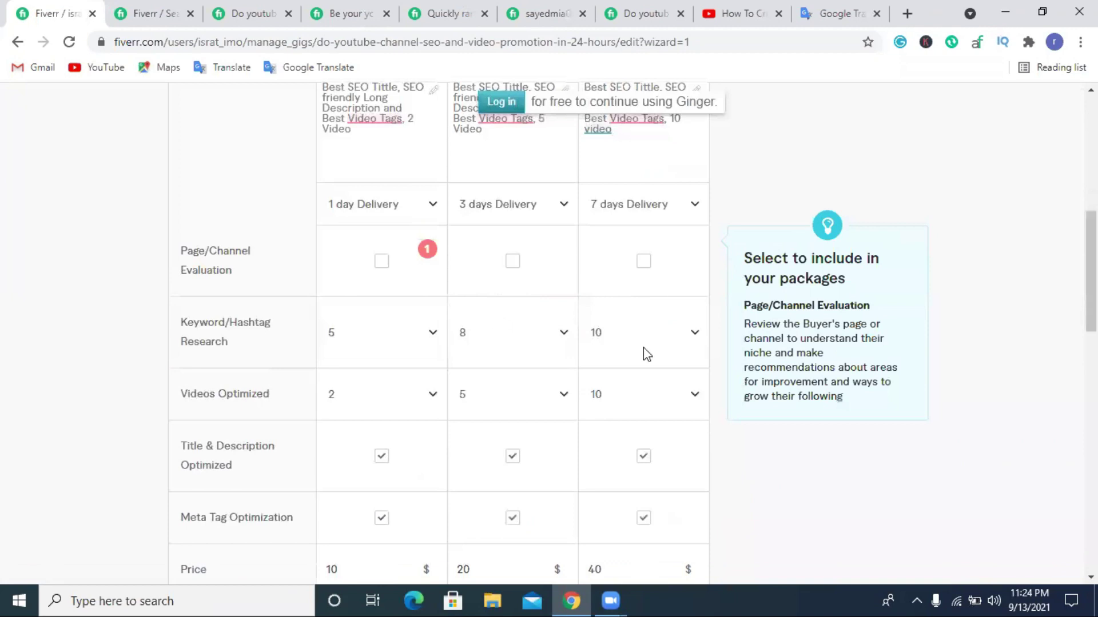
pyautogui.scroll(-10, 644, 352)
pyautogui.click(627, 404)
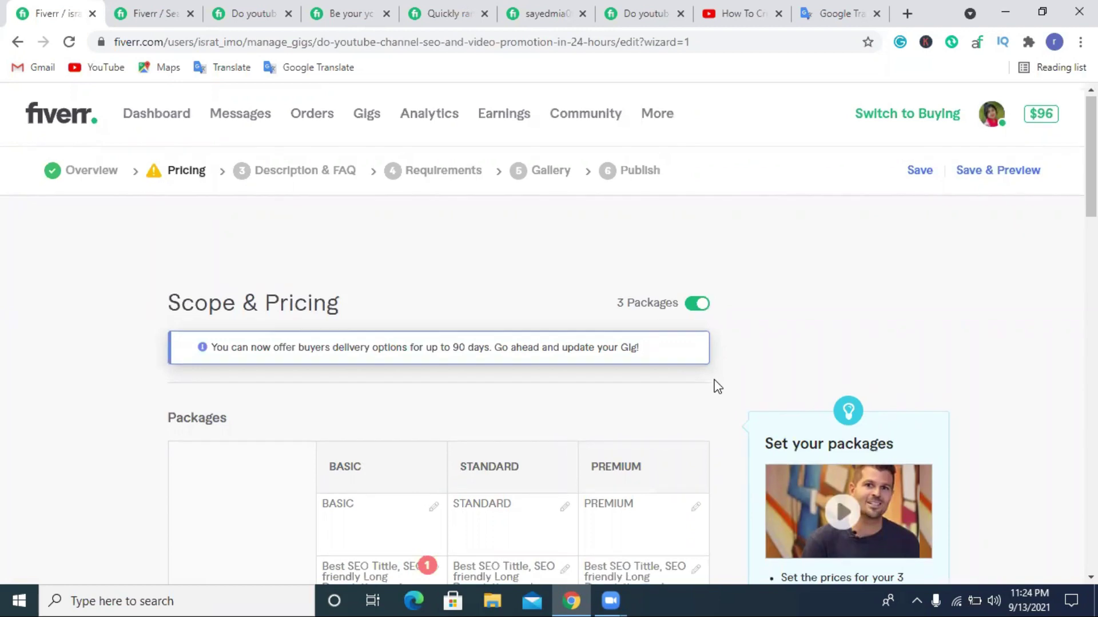
pyautogui.scroll(-4, 718, 387)
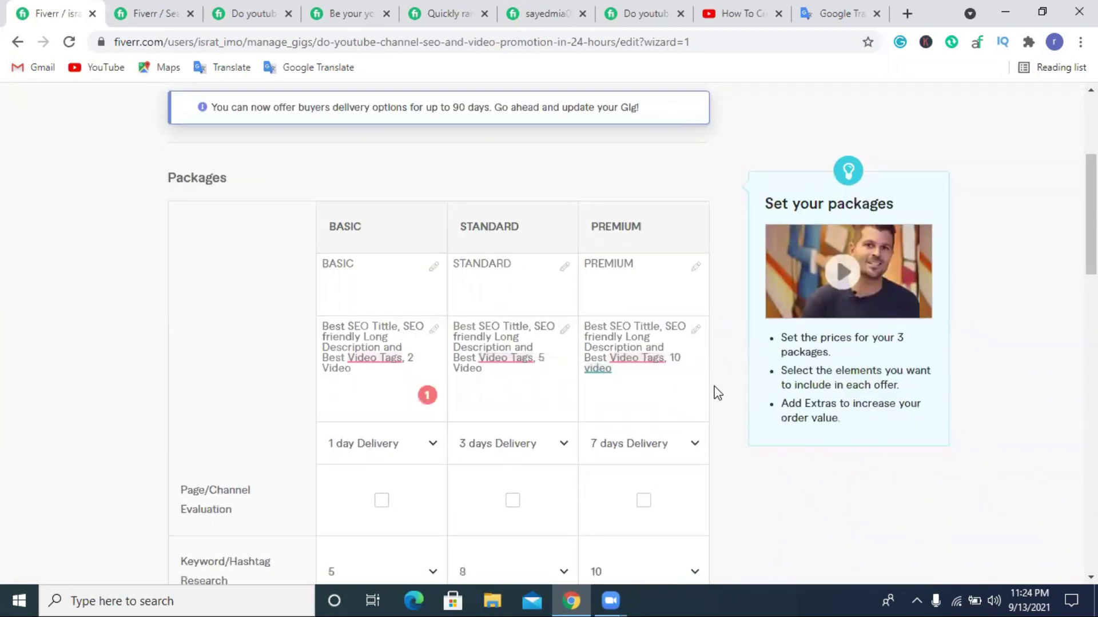
pyautogui.scroll(-13, 717, 393)
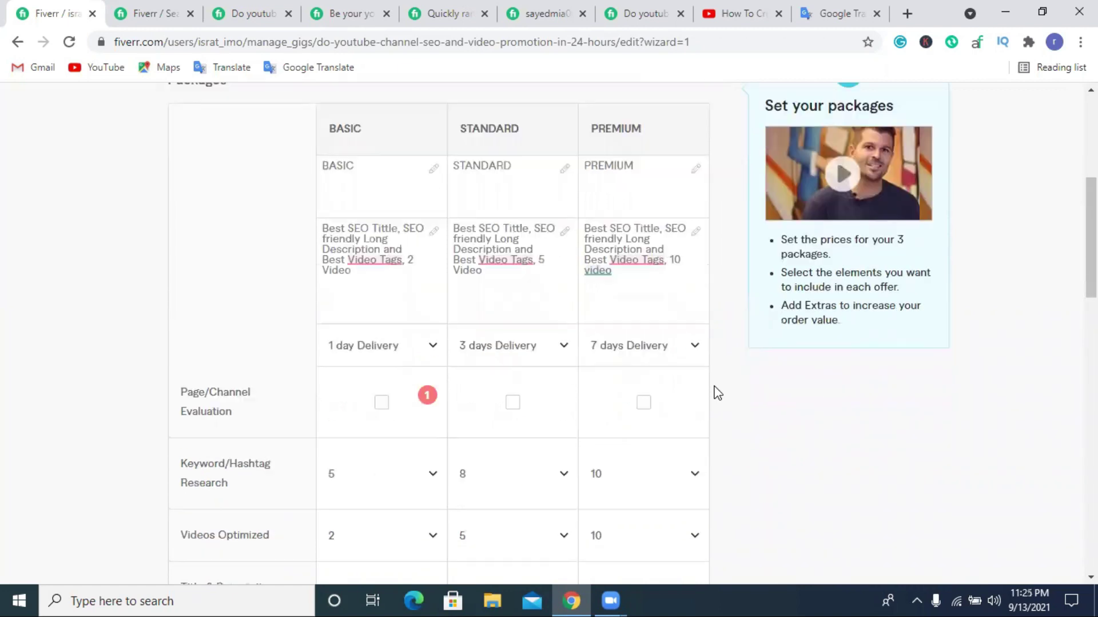
pyautogui.scroll(-1, 451, 292)
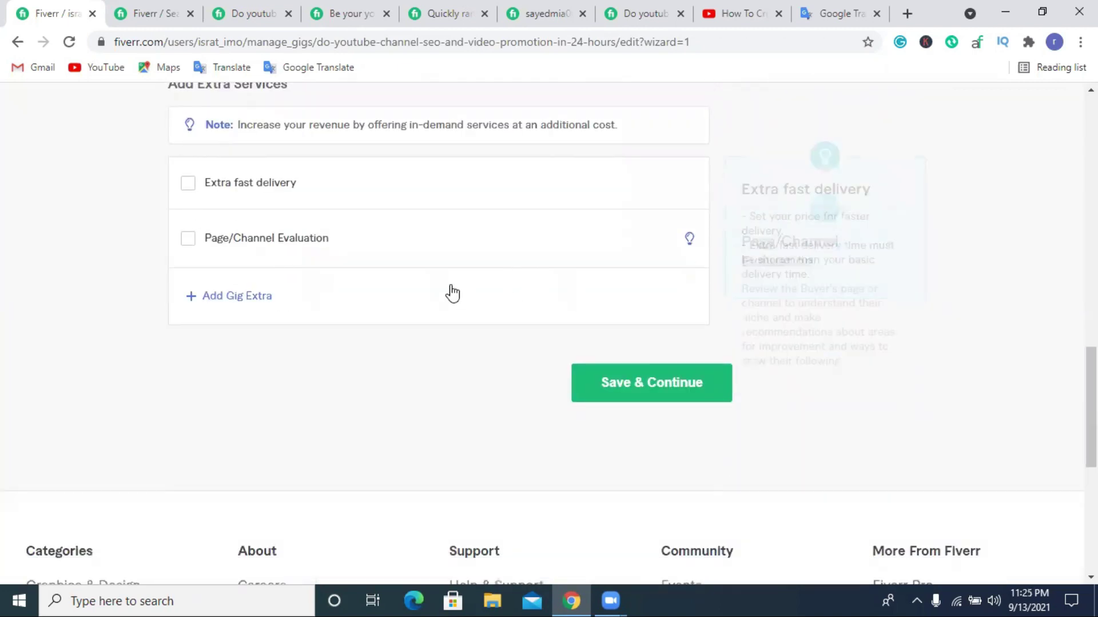
pyautogui.scroll(-3, 612, 240)
# Save the three-package pricing and put the cursor in the empty gig description box.
pyautogui.click(618, 220)
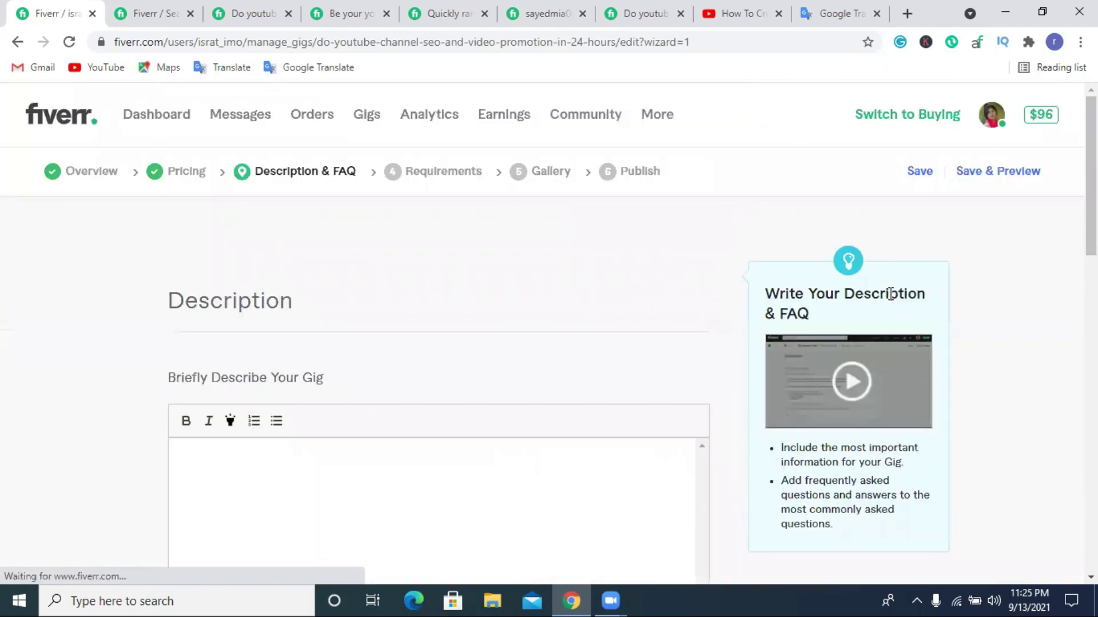
pyautogui.scroll(-3, 414, 243)
pyautogui.click(211, 294)
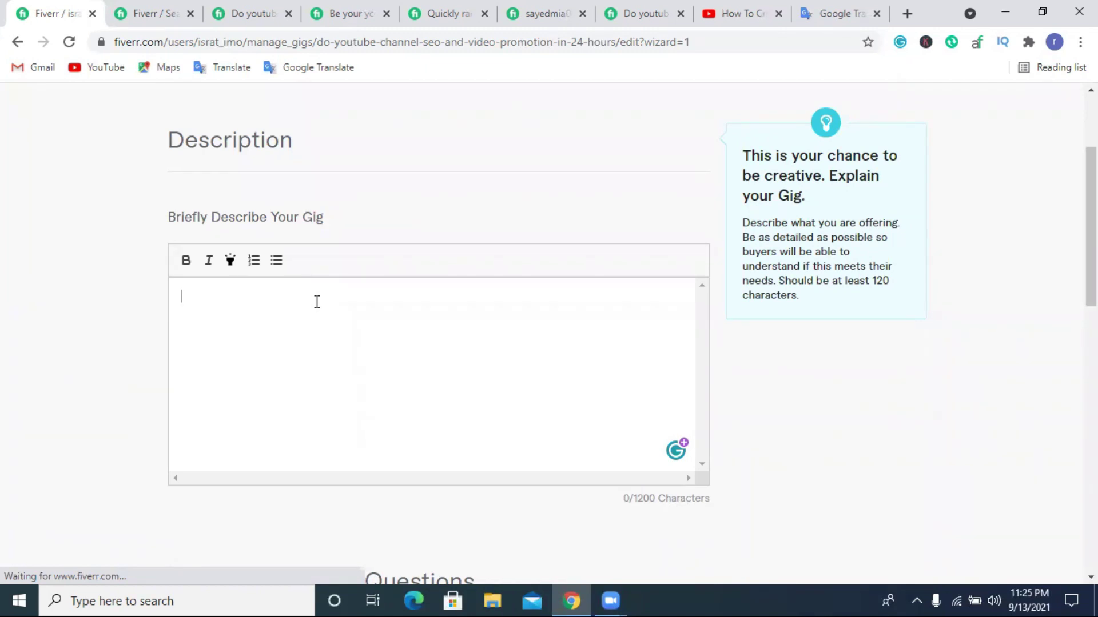
pyautogui.click(190, 307)
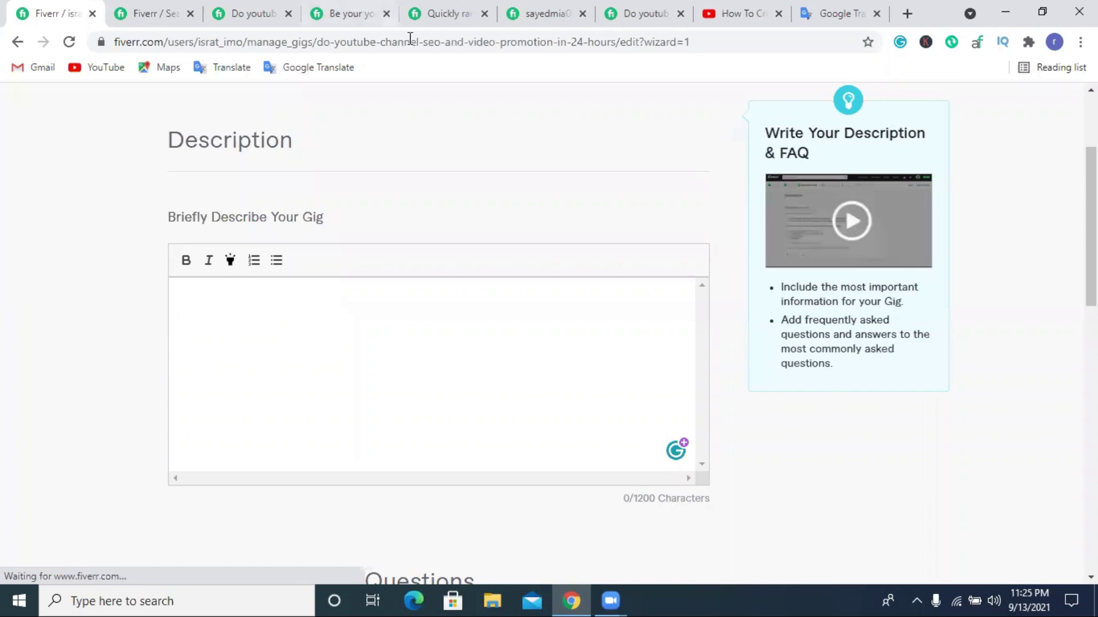
pyautogui.click(336, 311)
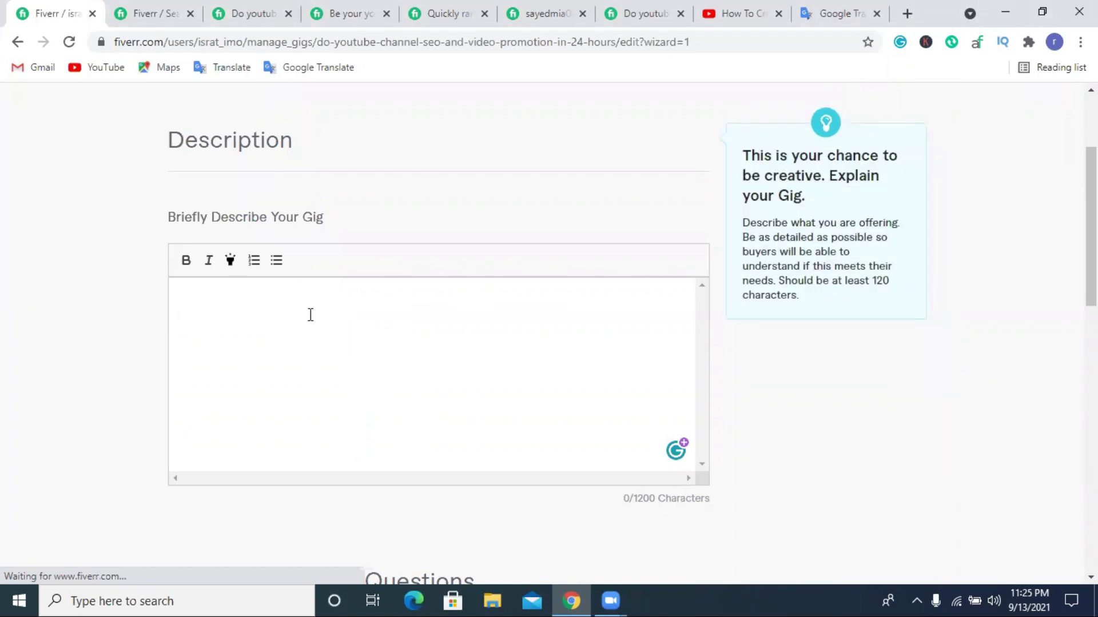
# Type the greeting 'Hi There:' and start the line 'Are You Looking for a Highly Experinced You'.
pyautogui.write('Hi There:')
pyautogui.press('Return')
pyautogui.write('Are')
pyautogui.write('Y')
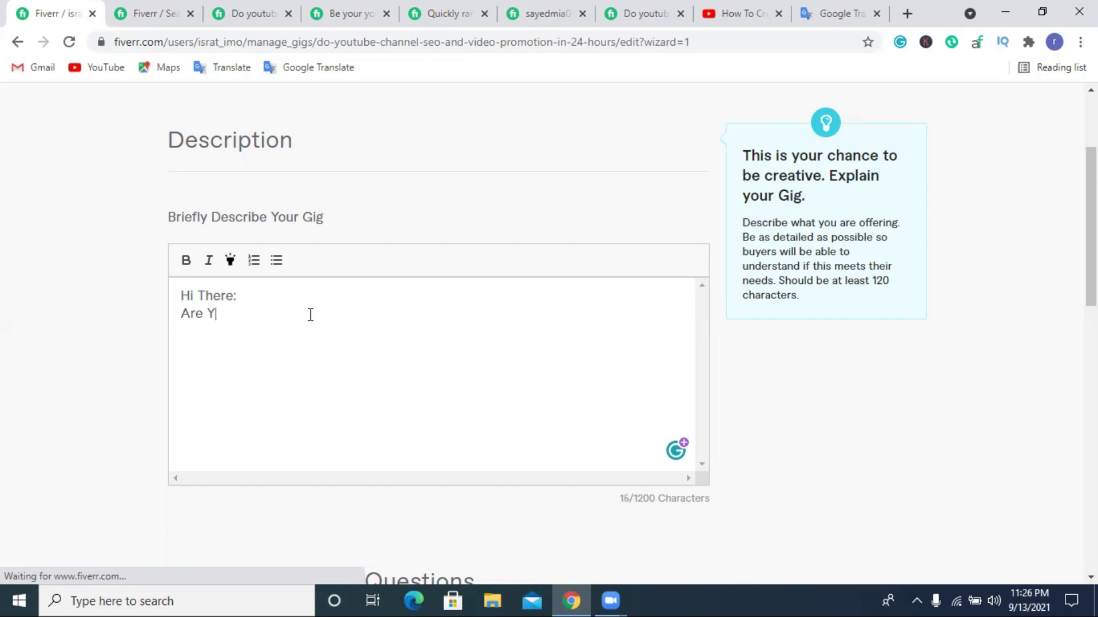
pyautogui.write('ou Looking for ')
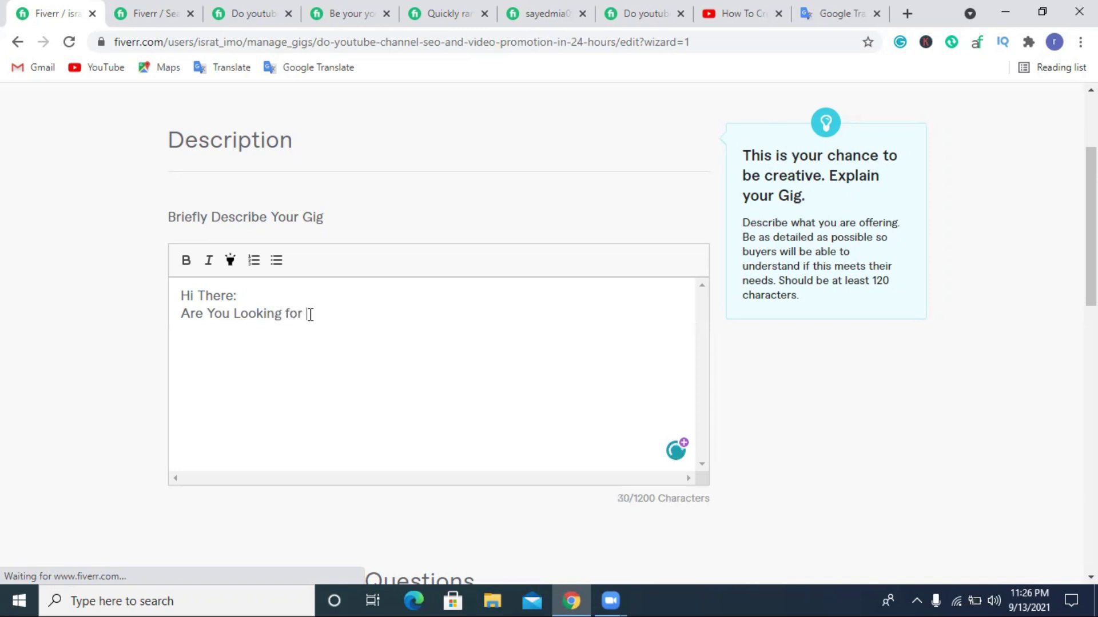
pyautogui.write('a Highly Exper')
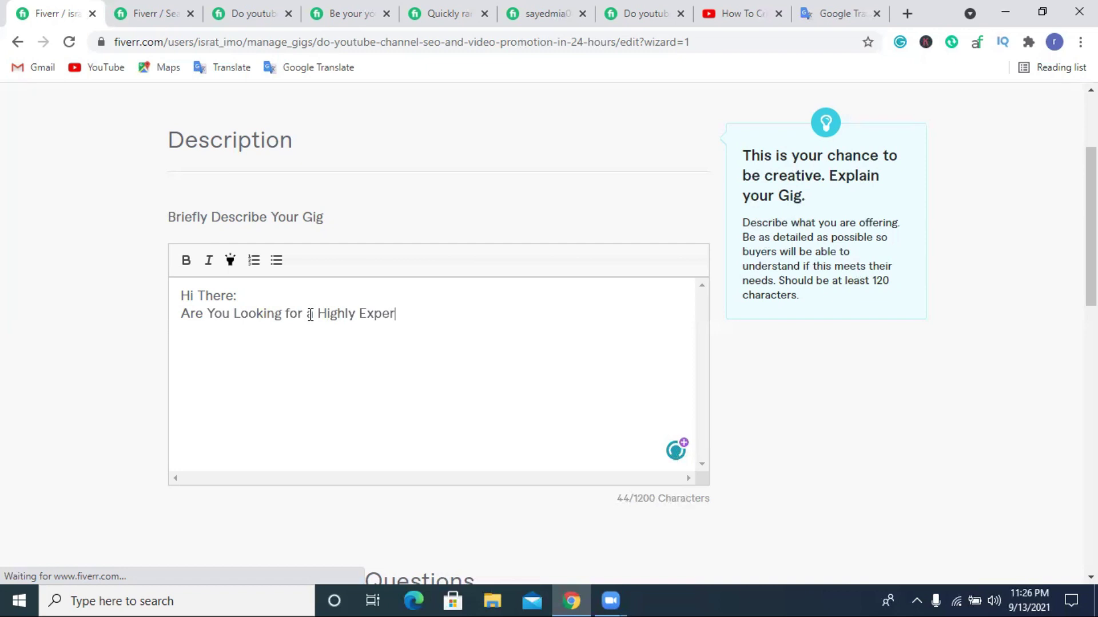
pyautogui.write('inced You')
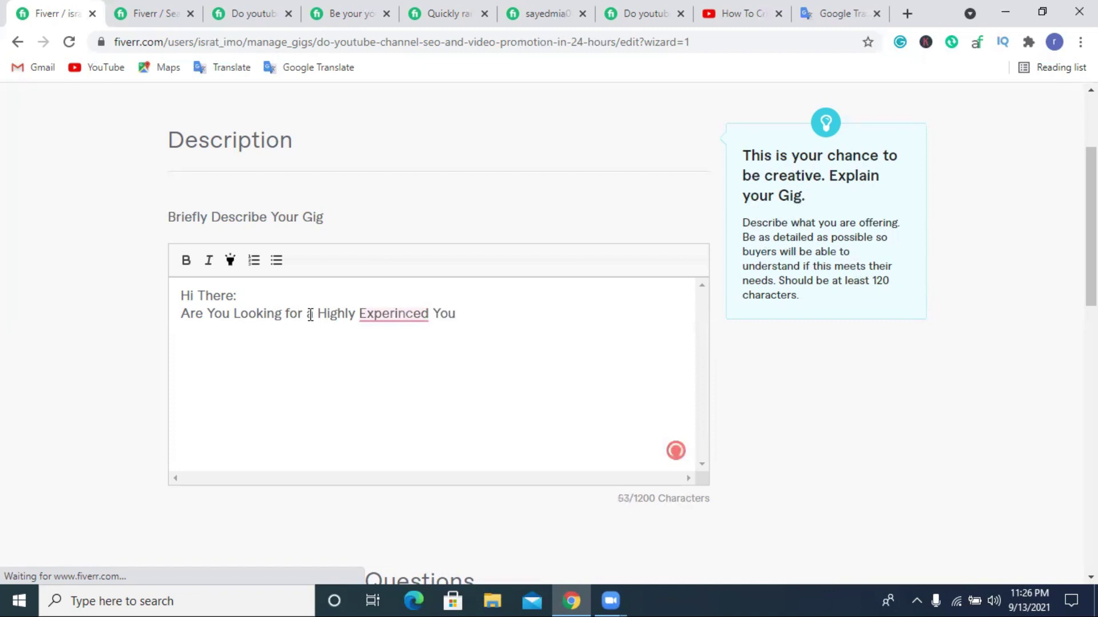
# Finish with 'Youtube marketer and SEO Expert?' and begin the next sentence with 'Who'.
pyautogui.rightClick(373, 322)
pyautogui.press('Escape')
pyautogui.write('tube')
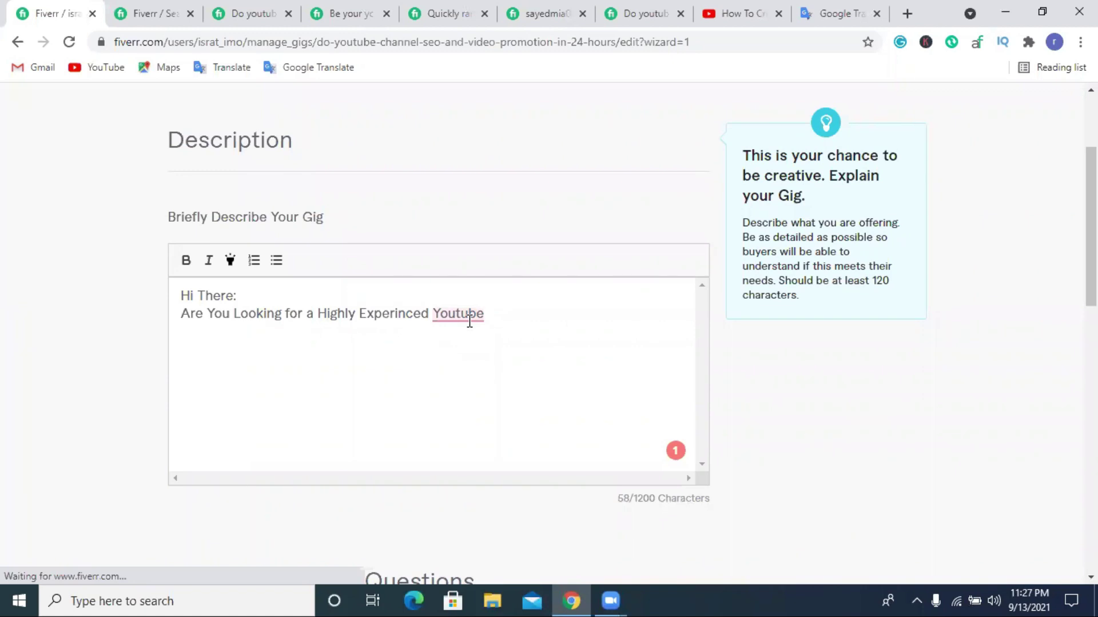
pyautogui.write('marketer and')
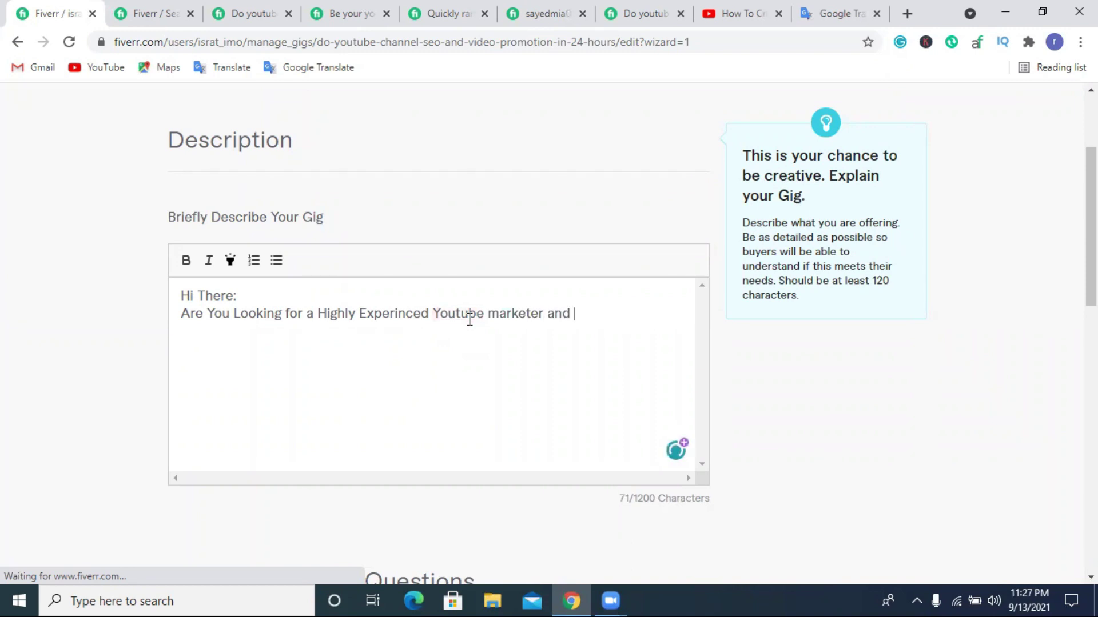
pyautogui.write(' SEO')
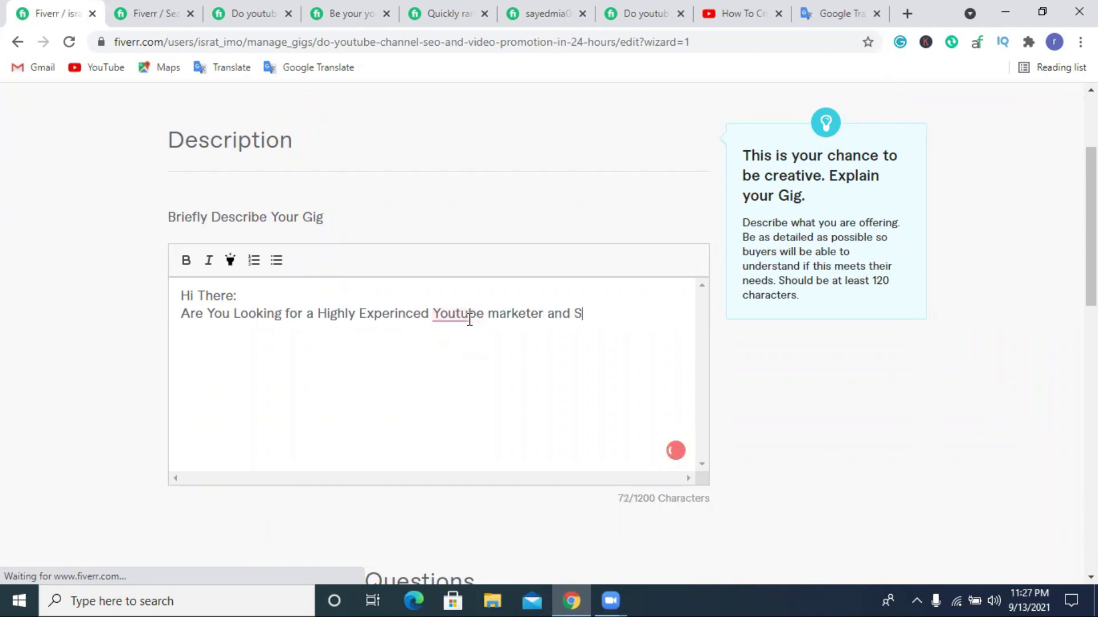
pyautogui.write('Expert')
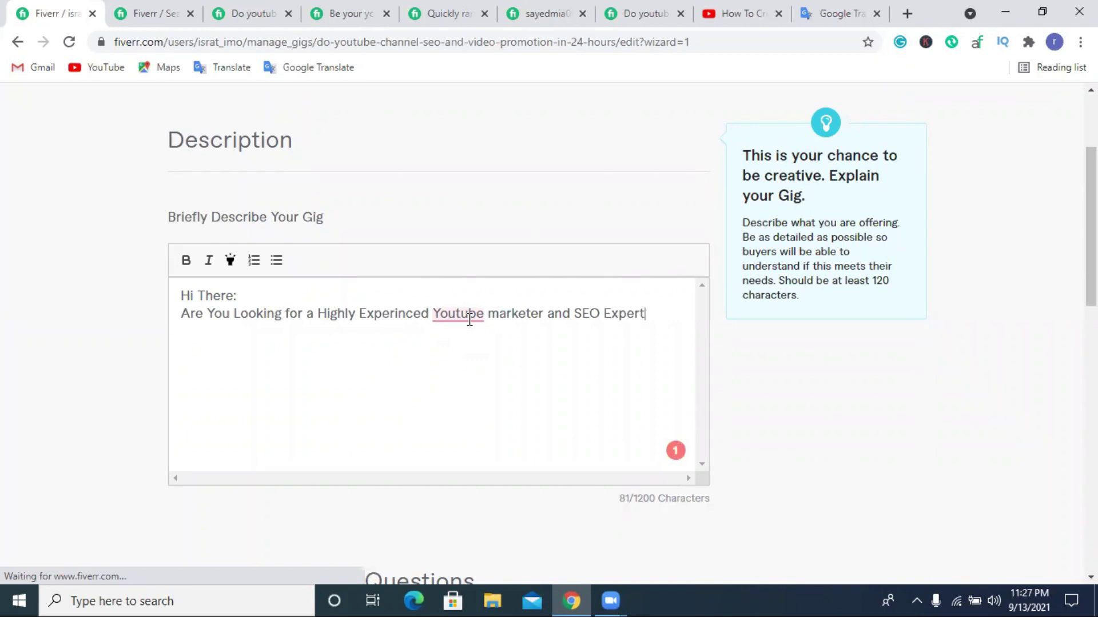
pyautogui.write('.')
pyautogui.press('BackSpace')
pyautogui.press('BackSpace')
pyautogui.write('? ')
pyautogui.write('Who ')
pyautogui.write('wu')
pyautogui.press('BackSpace')
# Add the sentence 'Who will promotion and SEO your youtube Video.', fixing typos along the way.
pyautogui.write('ill ')
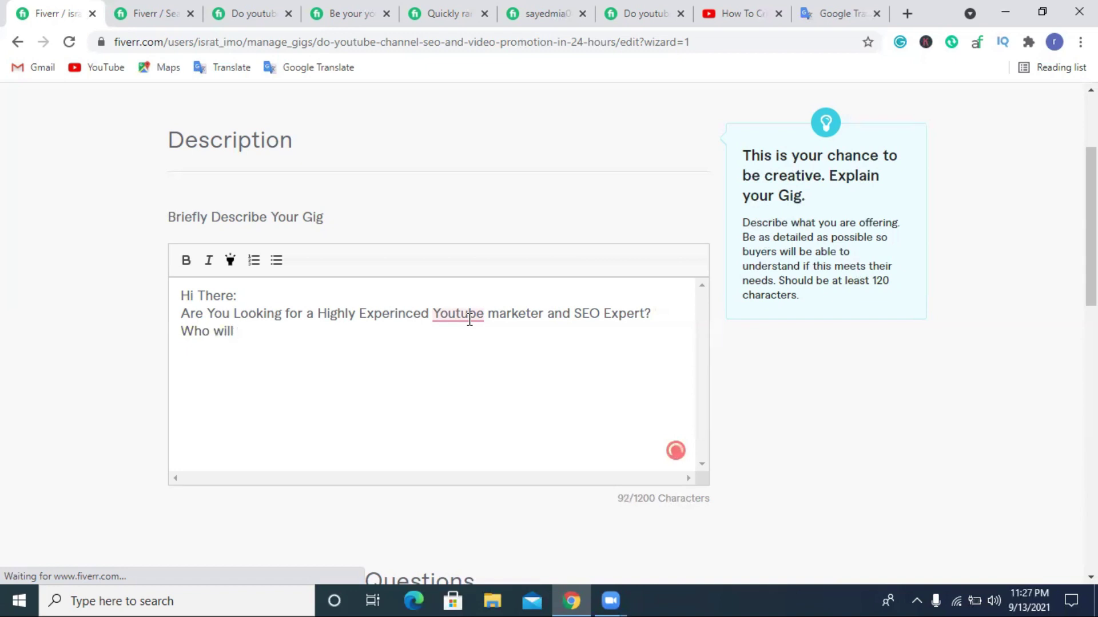
pyautogui.write('promote')
pyautogui.press('BackSpace')
pyautogui.write('ion and SEO')
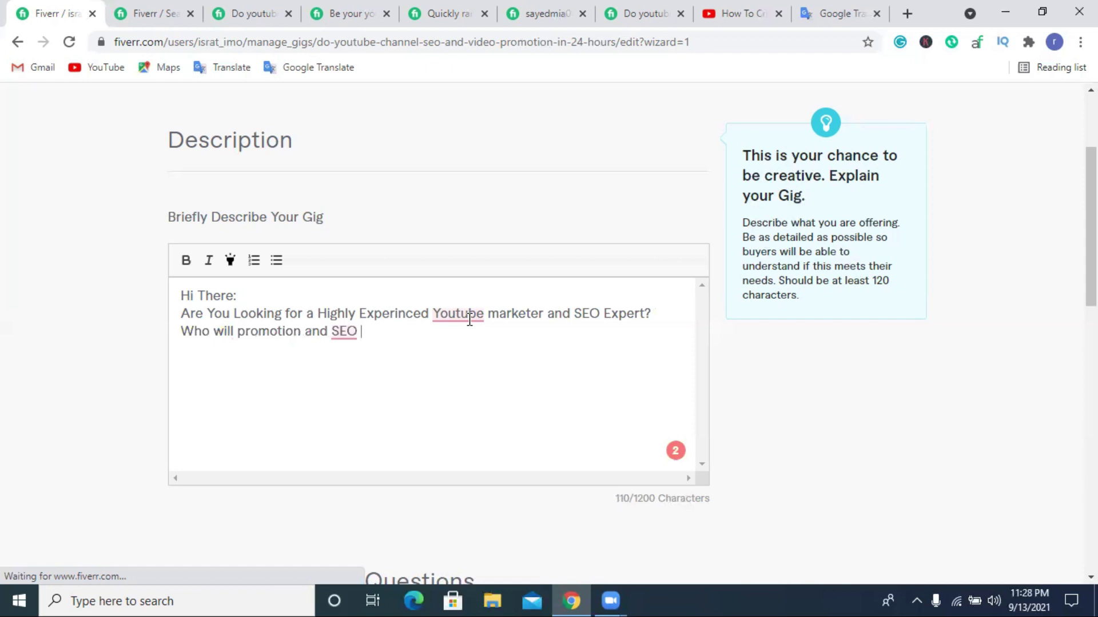
pyautogui.write('your youtube Channel')
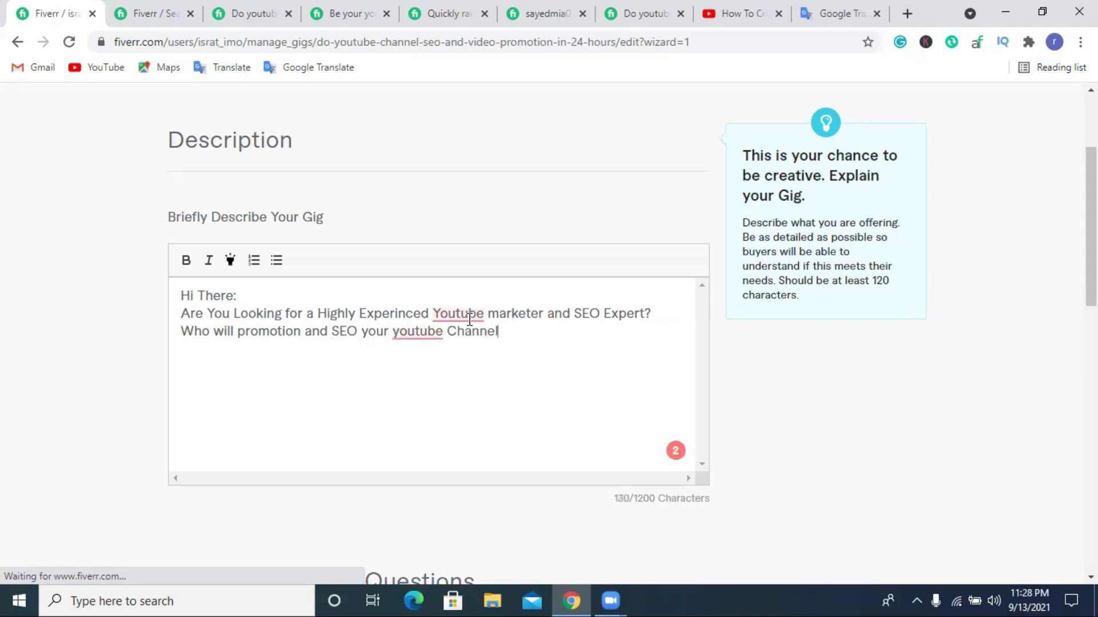
pyautogui.press('BackSpace')
pyautogui.press('BackSpace')
pyautogui.press('BackSpace')
pyautogui.press('BackSpace')
pyautogui.press('BackSpace')
pyautogui.press('BackSpace')
pyautogui.press('BackSpace')
pyautogui.write('Videp')
pyautogui.press('BackSpace')
pyautogui.write('o.')
# Capitalise 'youtube' to 'YouTube' in that sentence.
pyautogui.click(413, 334)
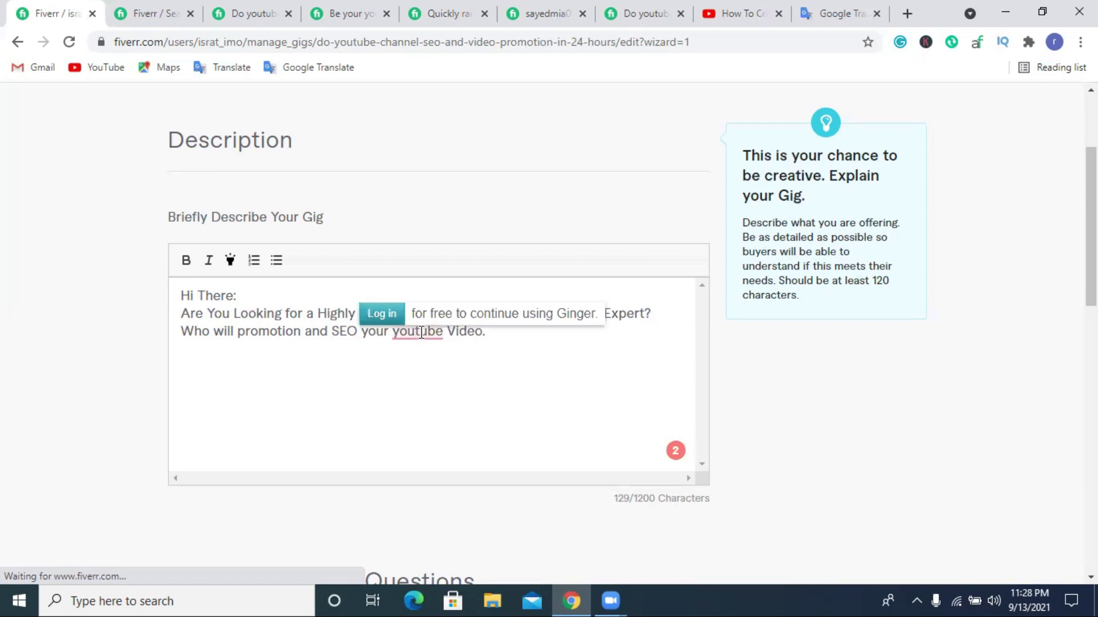
pyautogui.press('Delete')
pyautogui.write('T')
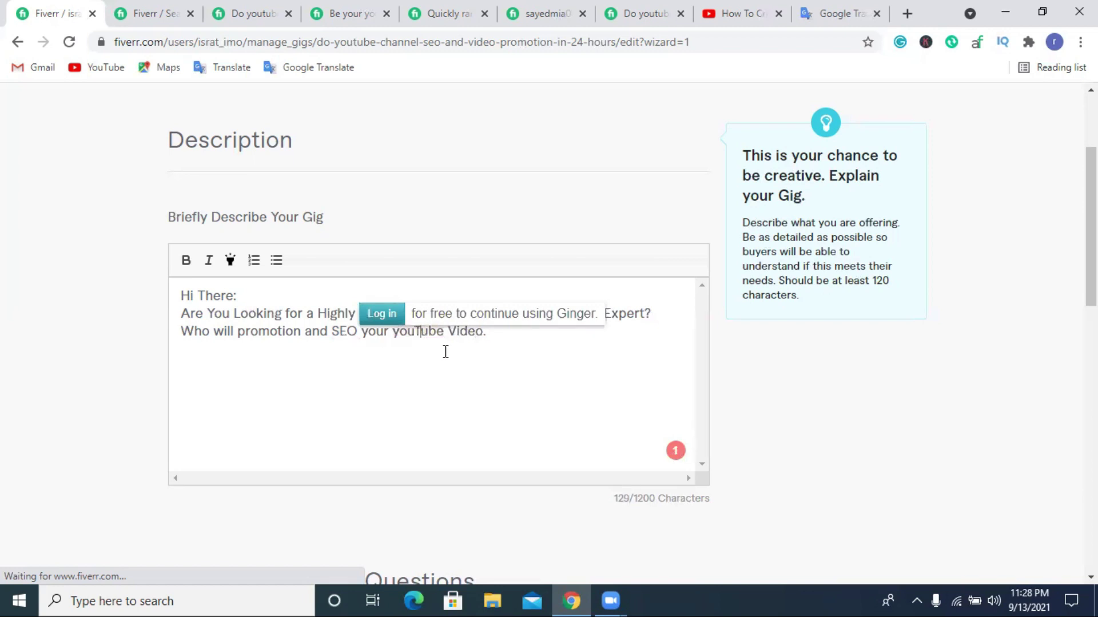
pyautogui.click(523, 349)
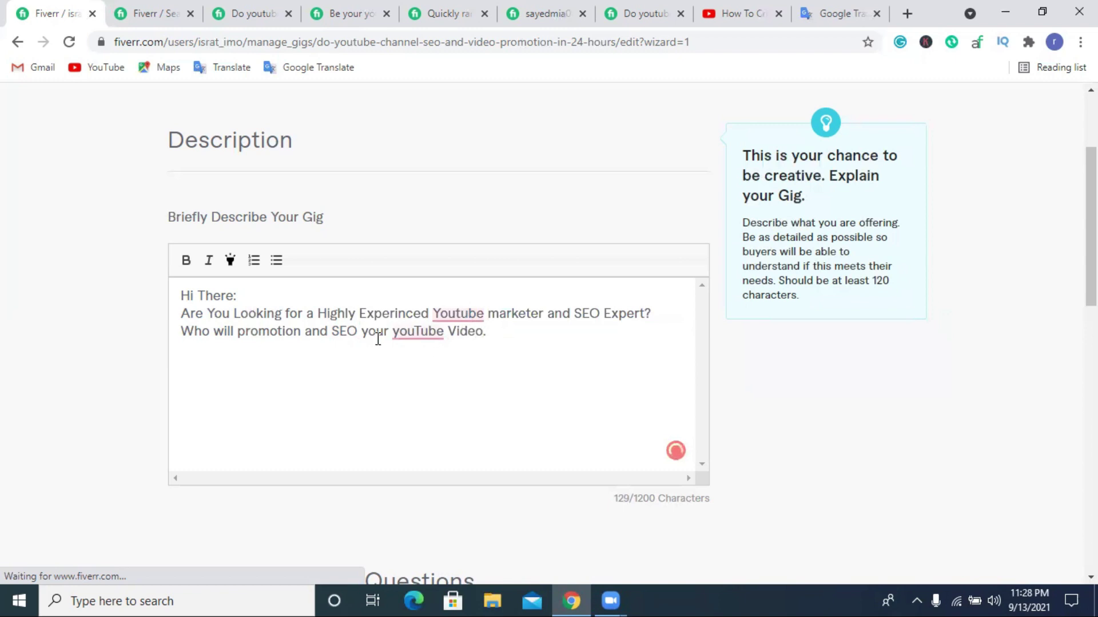
pyautogui.click(395, 333)
pyautogui.press('Delete')
pyautogui.write('Y')
pyautogui.click(502, 341)
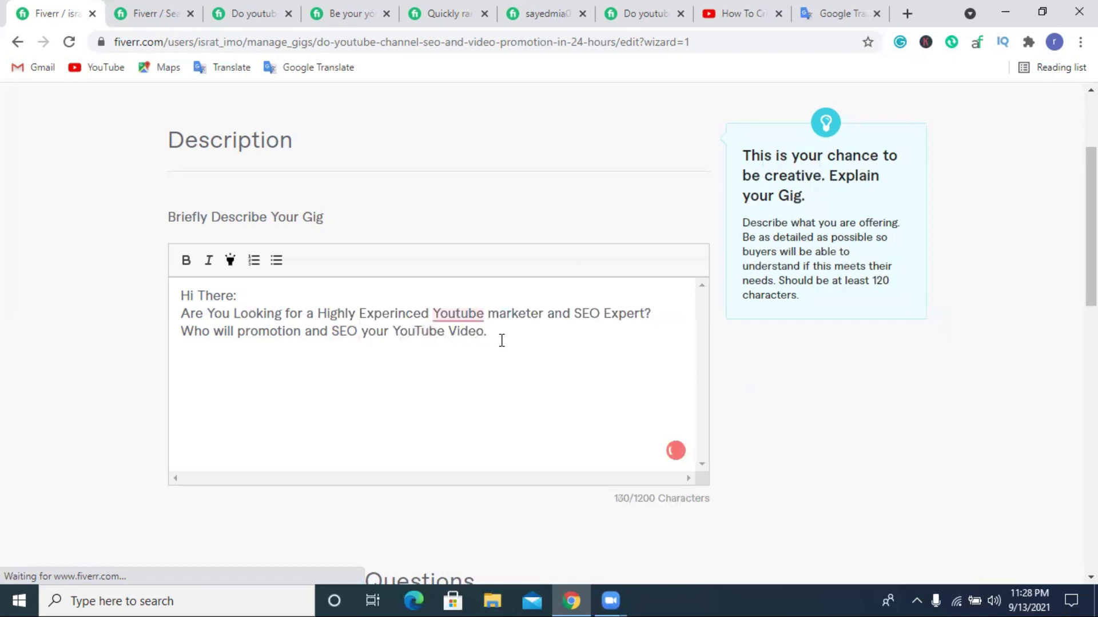
# Turn the period into '?' and add 'If You Yes. Then You are In the Right Place.'.
pyautogui.press('BackSpace')
pyautogui.write('? ')
pyautogui.write('If ')
pyautogui.write('You')
pyautogui.write(' Yes')
pyautogui.write(',')
pyautogui.press('BackSpace')
pyautogui.press('BackSpace')
pyautogui.write('. Tjhen')
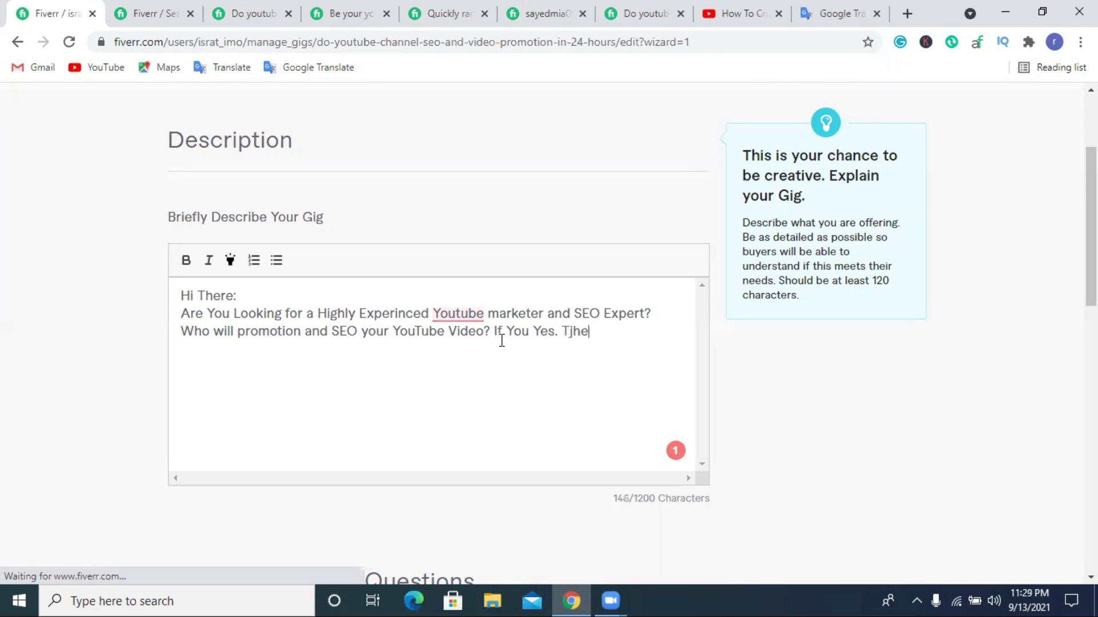
pyautogui.press('BackSpace')
pyautogui.press('BackSpace')
pyautogui.press('BackSpace')
pyautogui.press('BackSpace')
pyautogui.press('BackSpace')
pyautogui.write('hen You are In ')
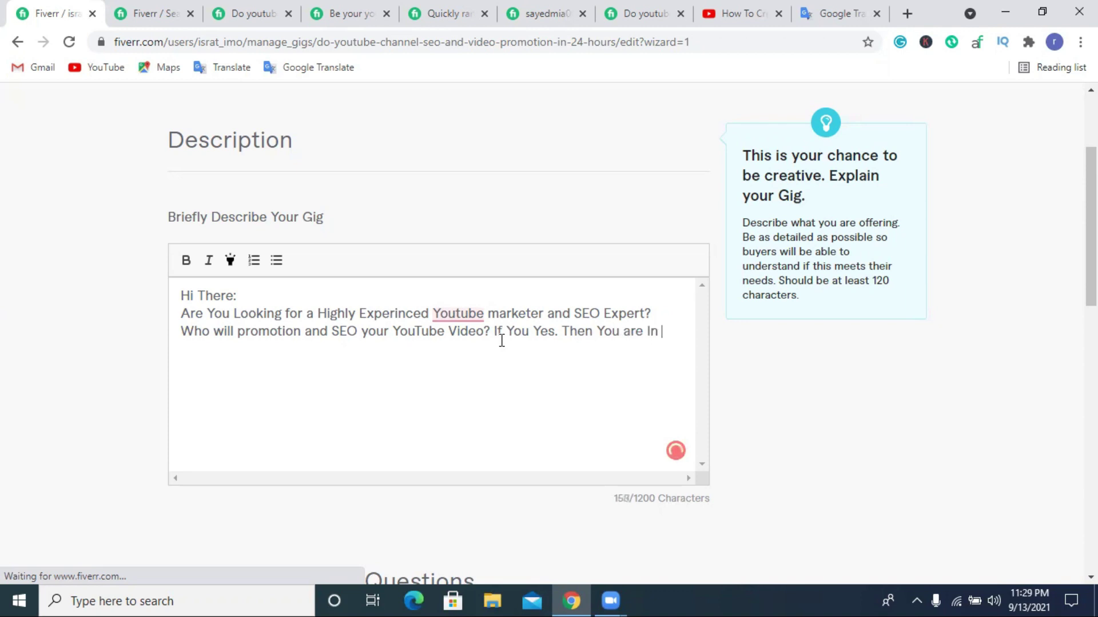
pyautogui.write('the Right ')
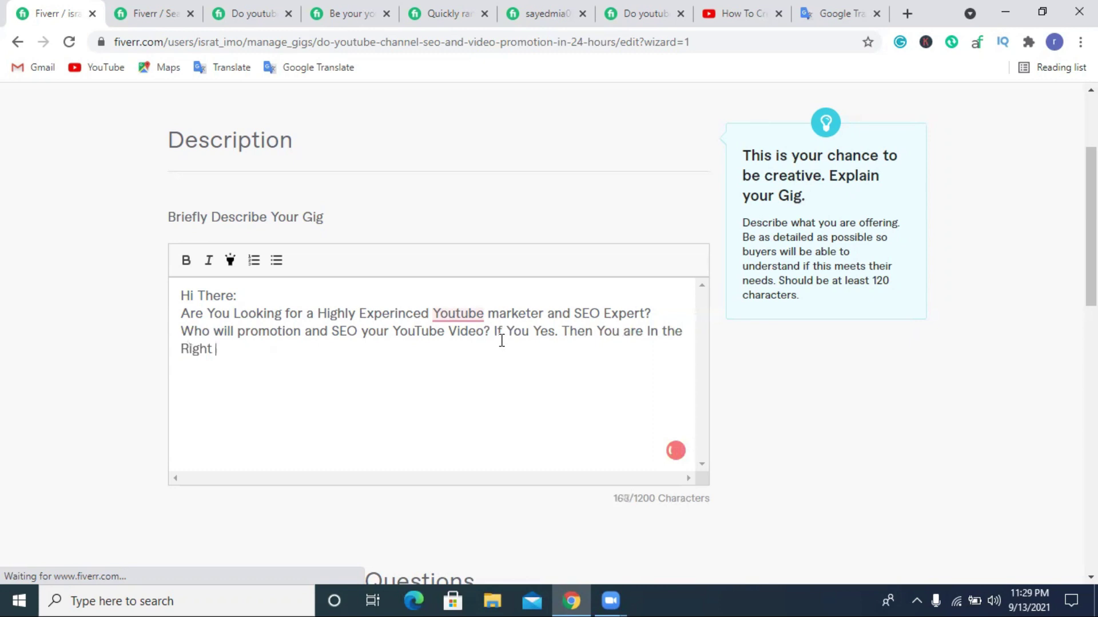
pyautogui.write('Places')
pyautogui.moveTo(247, 350); pyautogui.dragTo(256, 349)
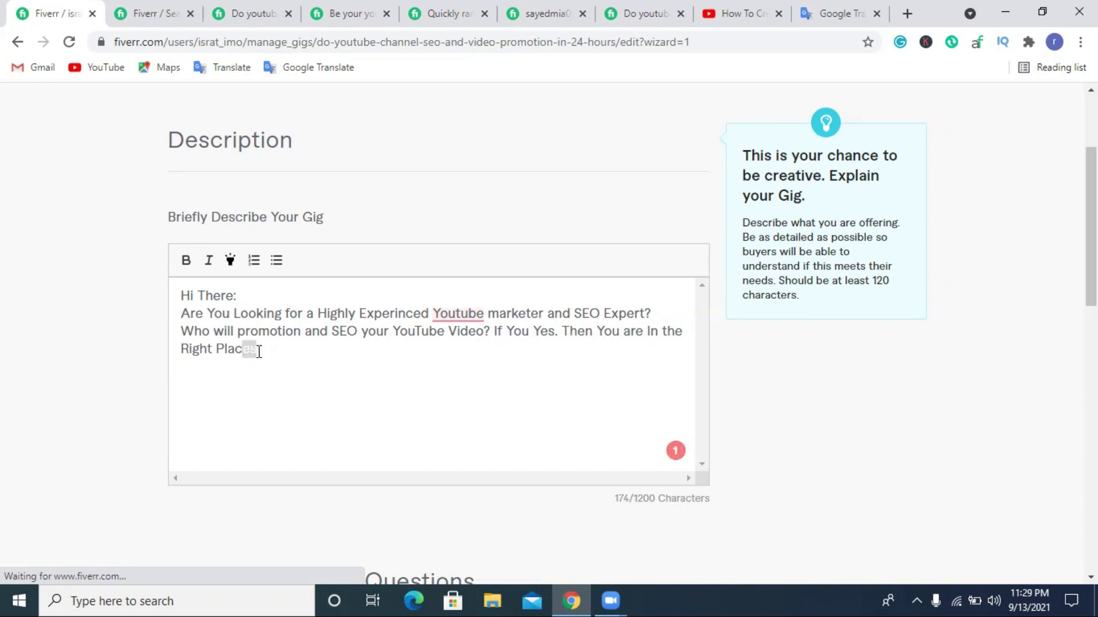
pyautogui.write('e.')
# On a new line, introduce the seller by name as a Professional Youtube Marketer and Youtube Channel Owner.
pyautogui.press('Return')
pyautogui.click(448, 313)
pyautogui.click(188, 376)
pyautogui.press('Return')
pyautogui.write('I ma')
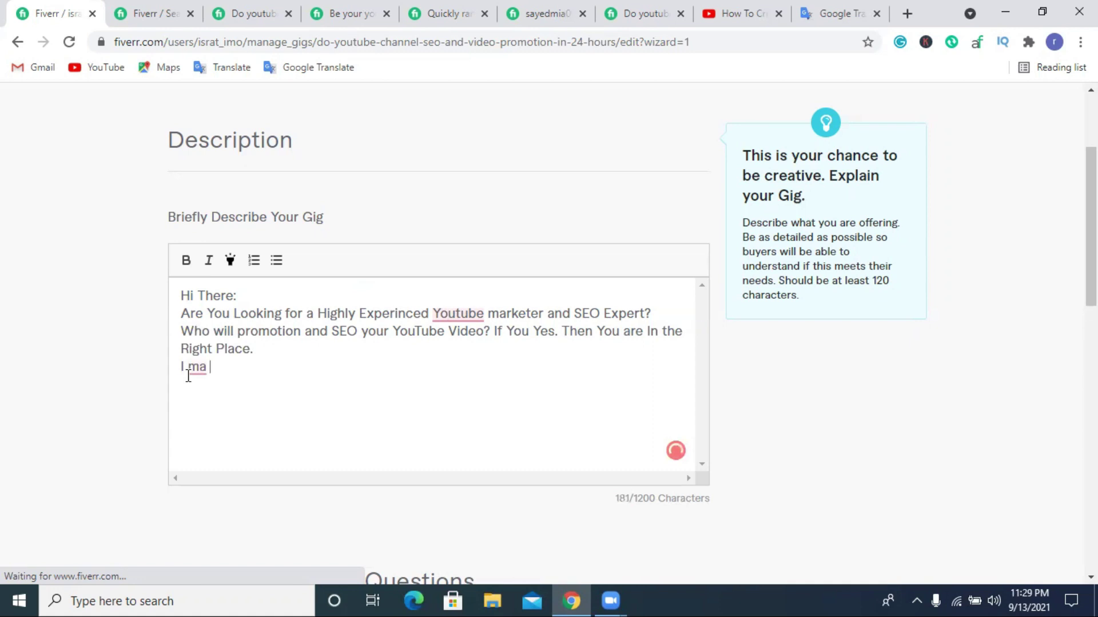
pyautogui.press('BackSpace')
pyautogui.press('BackSpace')
pyautogui.press('BackSpace')
pyautogui.press('BackSpace')
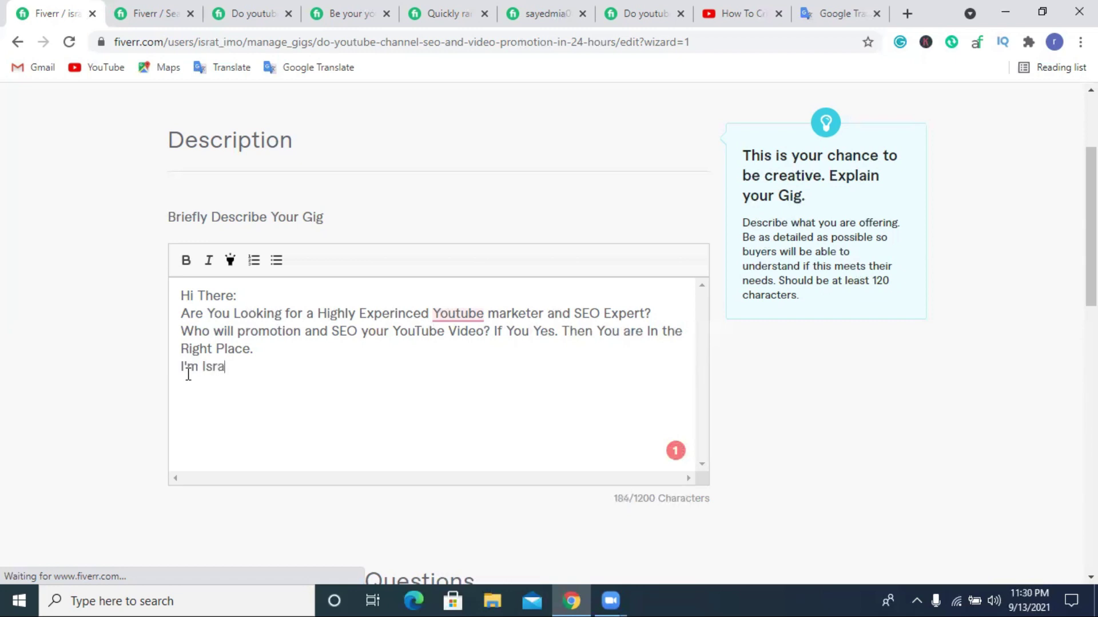
pyautogui.write('an ')
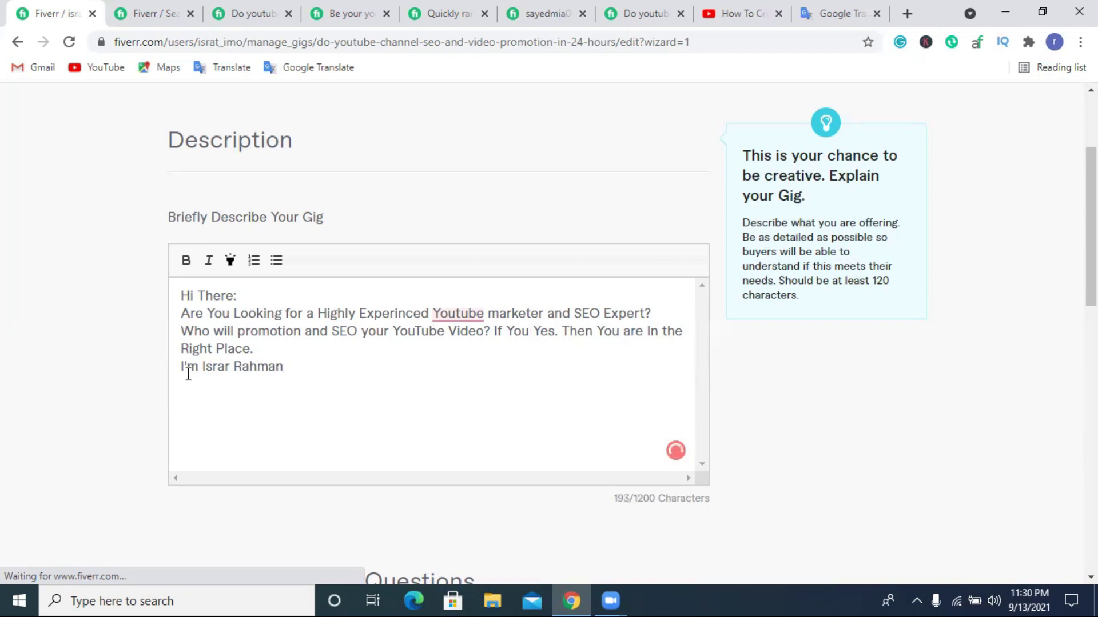
pyautogui.write('a Proffes')
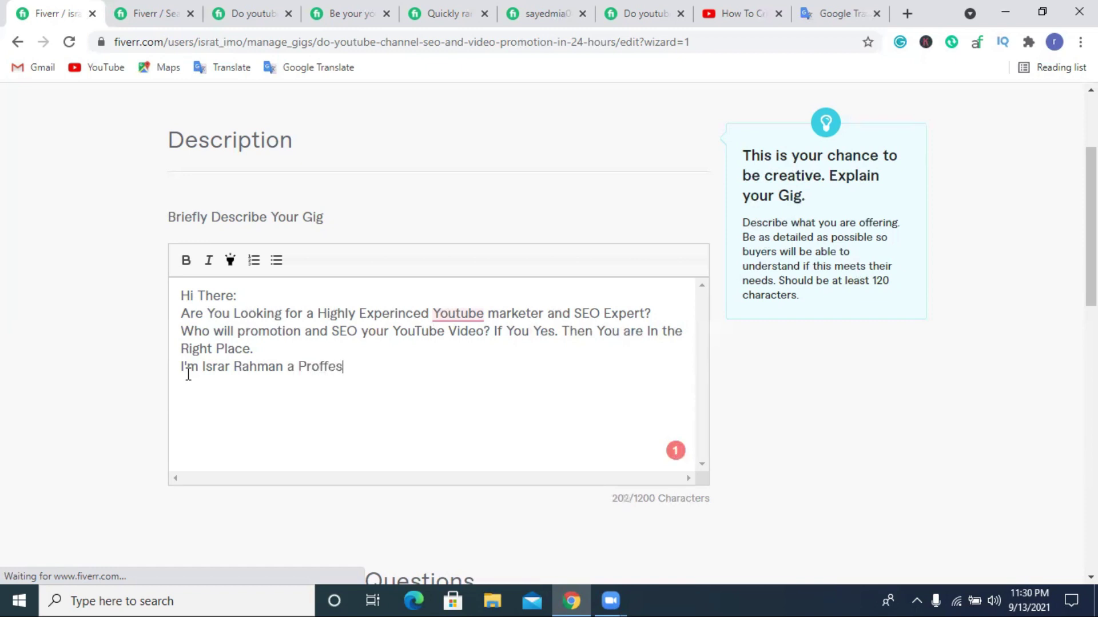
pyautogui.press('BackSpace')
pyautogui.press('BackSpace')
pyautogui.press('BackSpace')
pyautogui.write('essional Youtub')
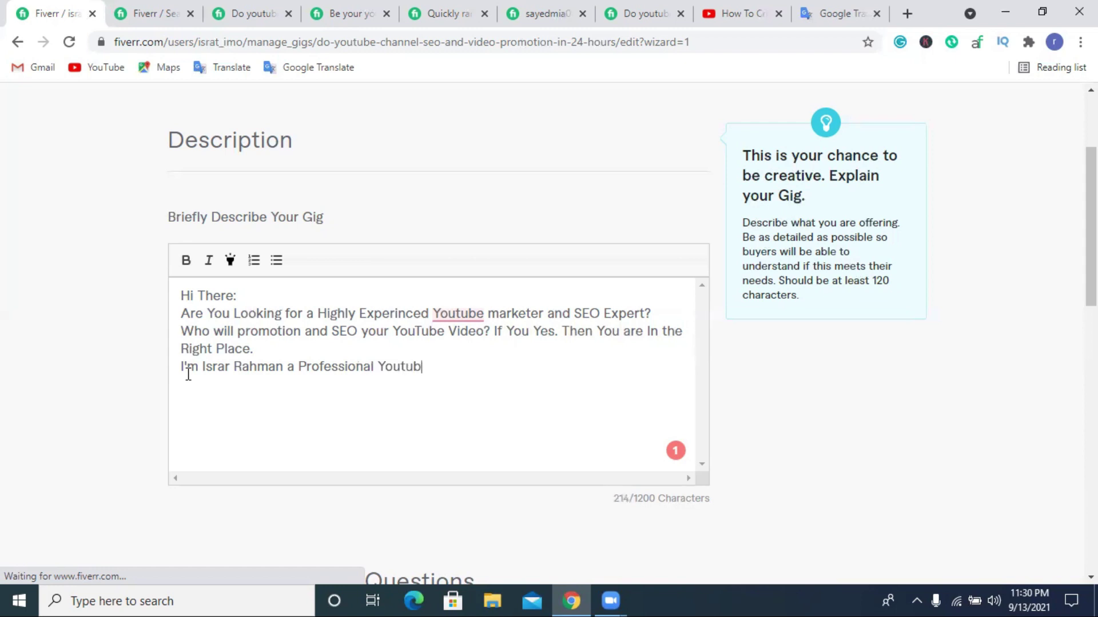
pyautogui.write('e Marketer and ')
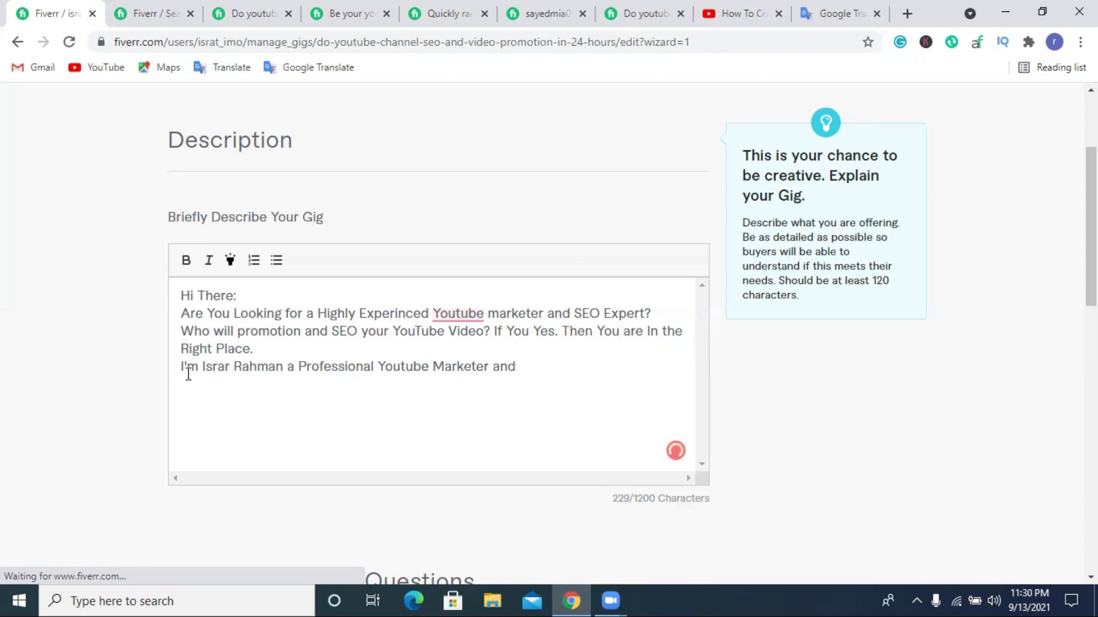
pyautogui.write('Youtube Channel')
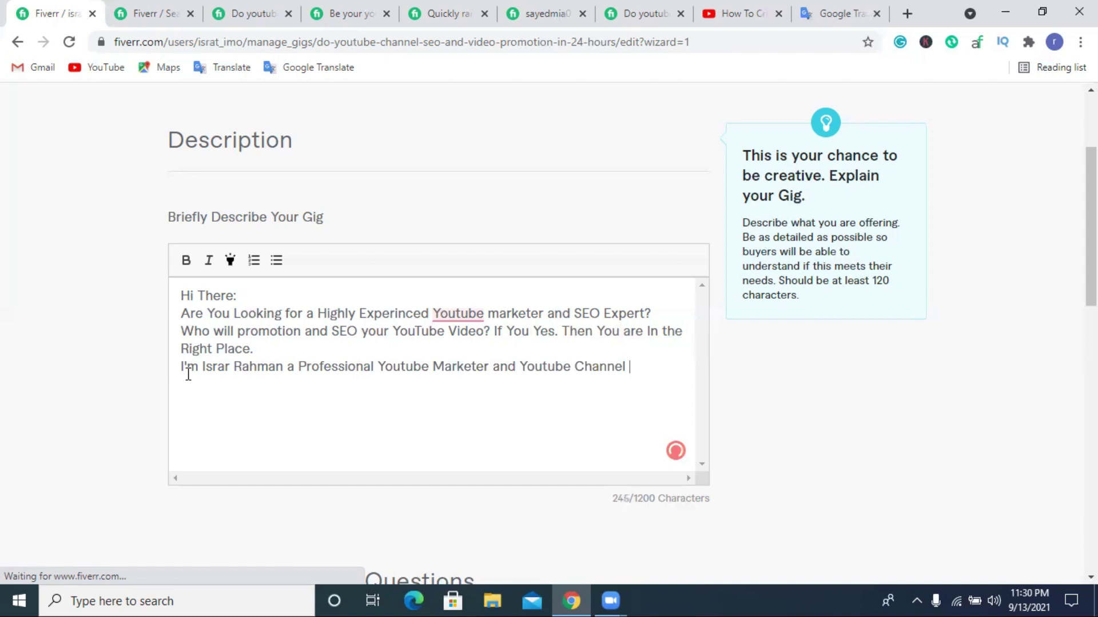
pyautogui.write(' Ow')
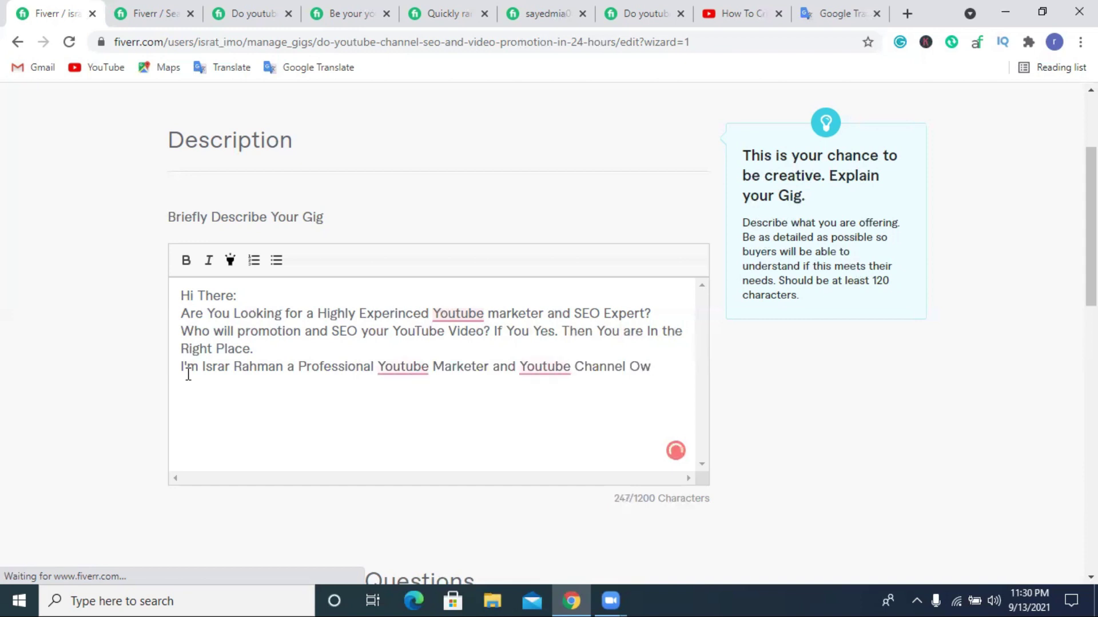
pyautogui.write('n')
# Add 'I know many Tips and trcks that will help you to Grow your Channel and Video Watch time. I will do youtube video SEO and Promotion…'.
pyautogui.write('. I know')
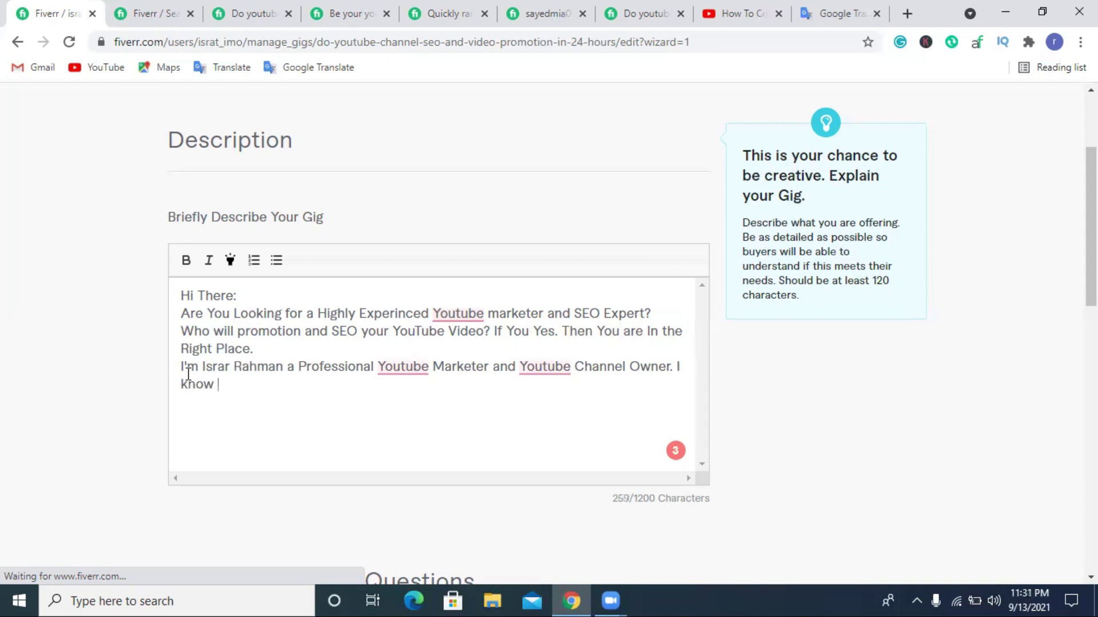
pyautogui.write('many Tips ')
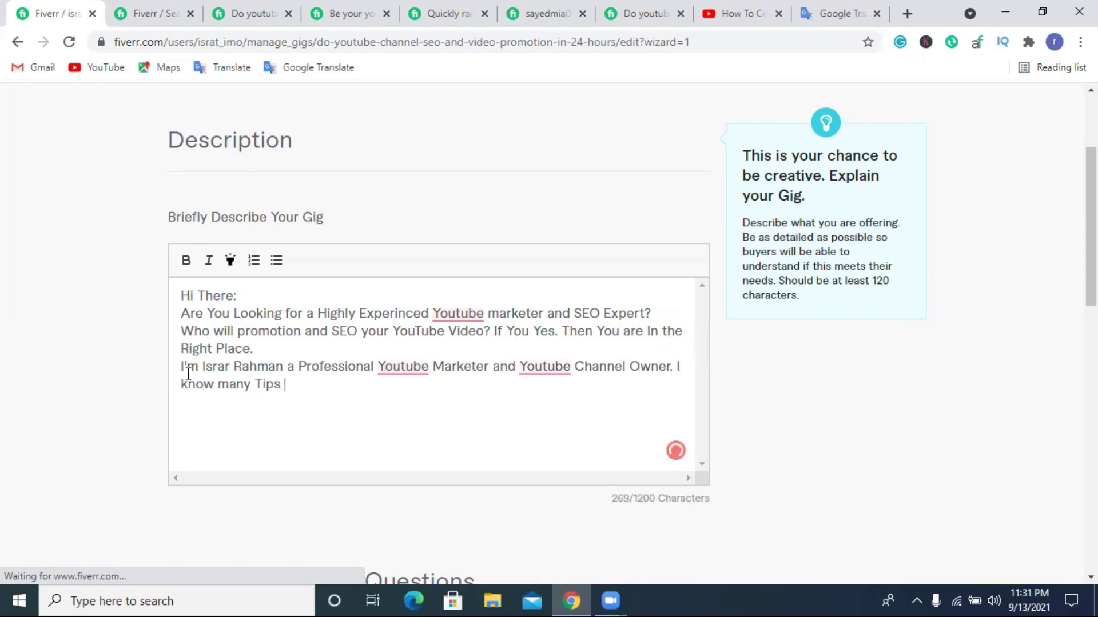
pyautogui.write('and trcks ')
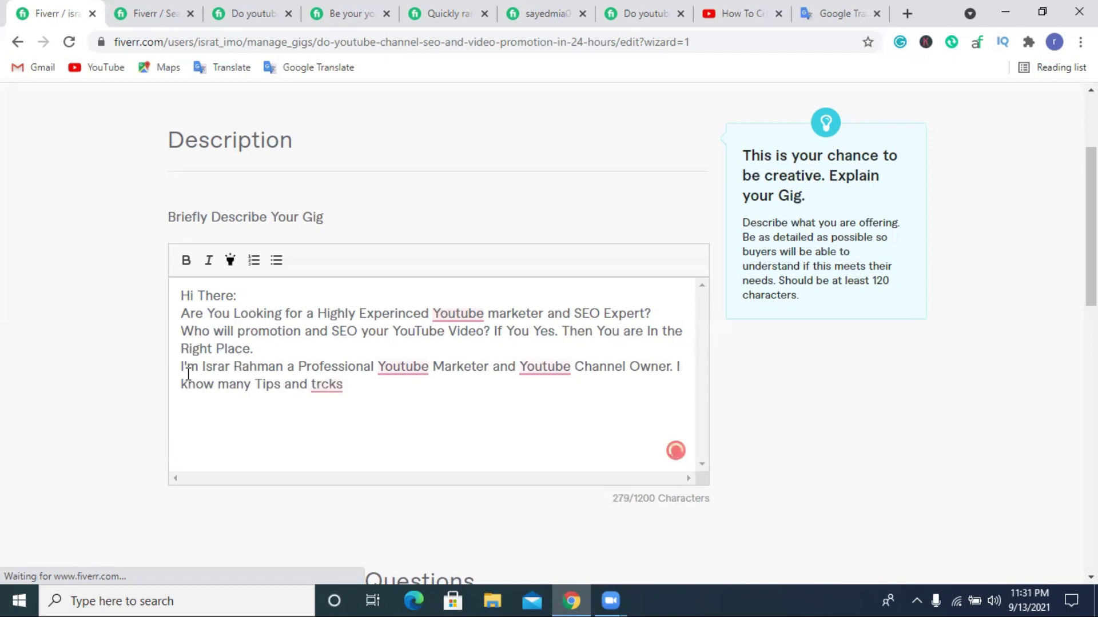
pyautogui.write('tgh')
pyautogui.press('BackSpace')
pyautogui.press('BackSpace')
pyautogui.write('hat will help ')
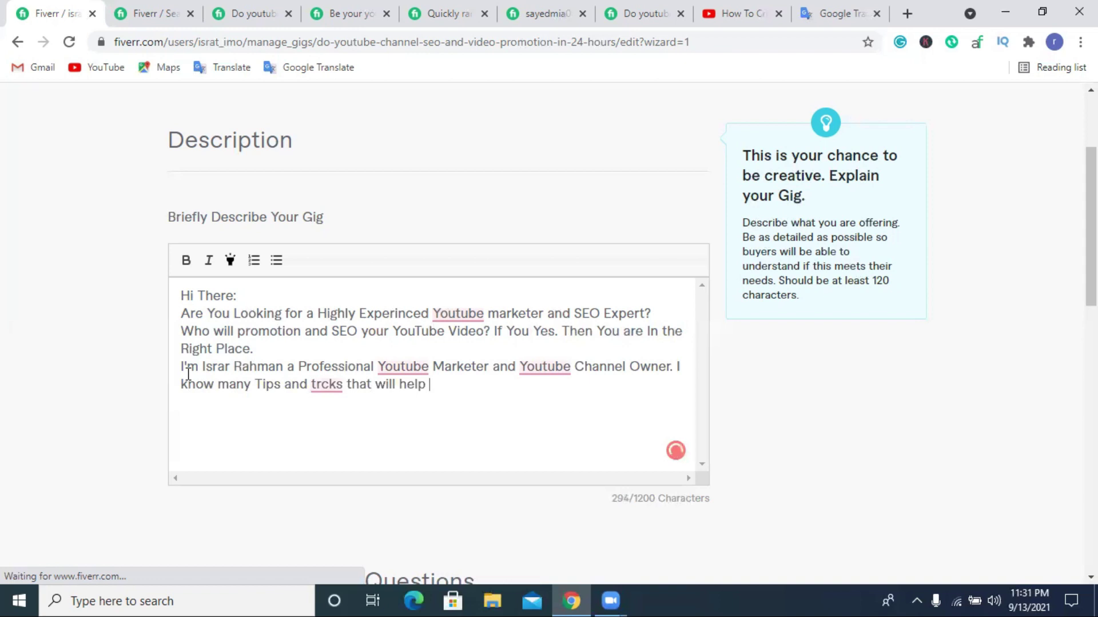
pyautogui.write('you to Grow your')
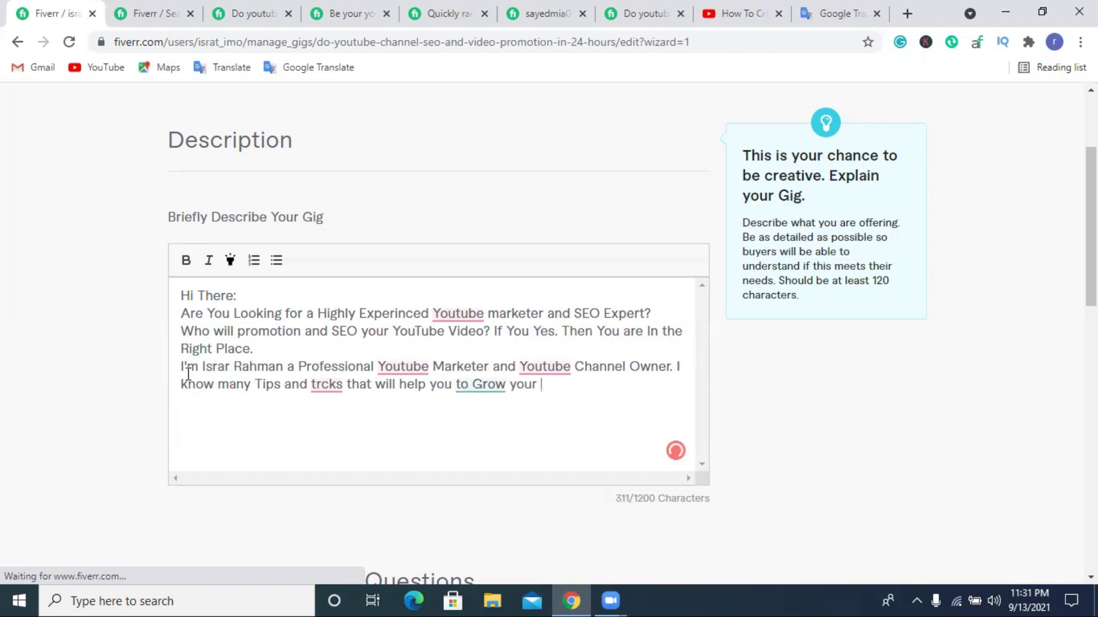
pyautogui.write('Channel')
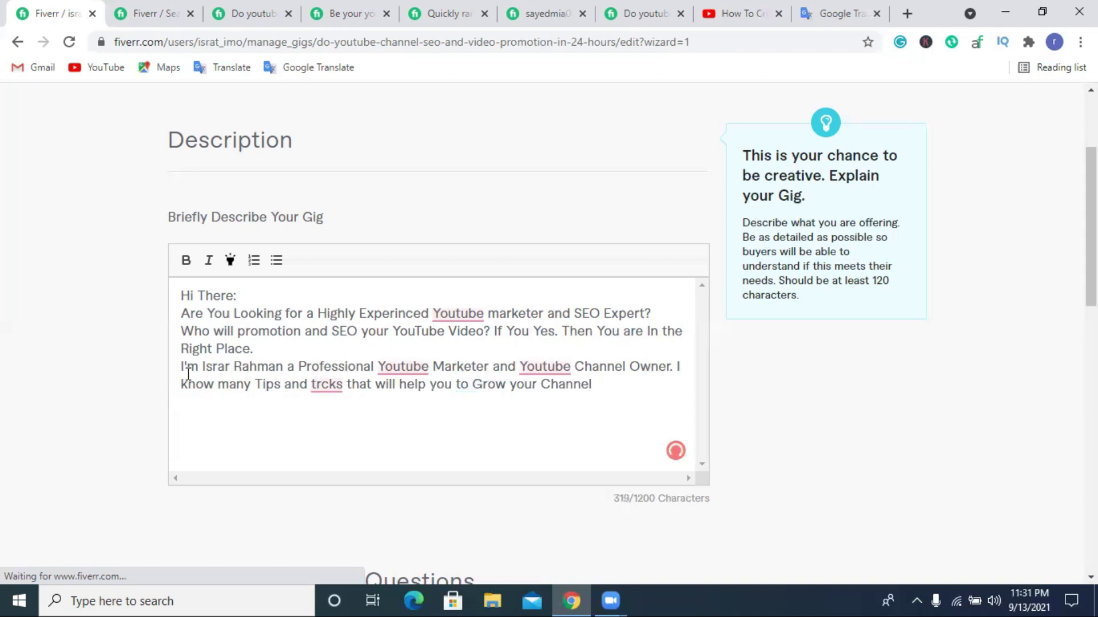
pyautogui.write(' and Video Wa')
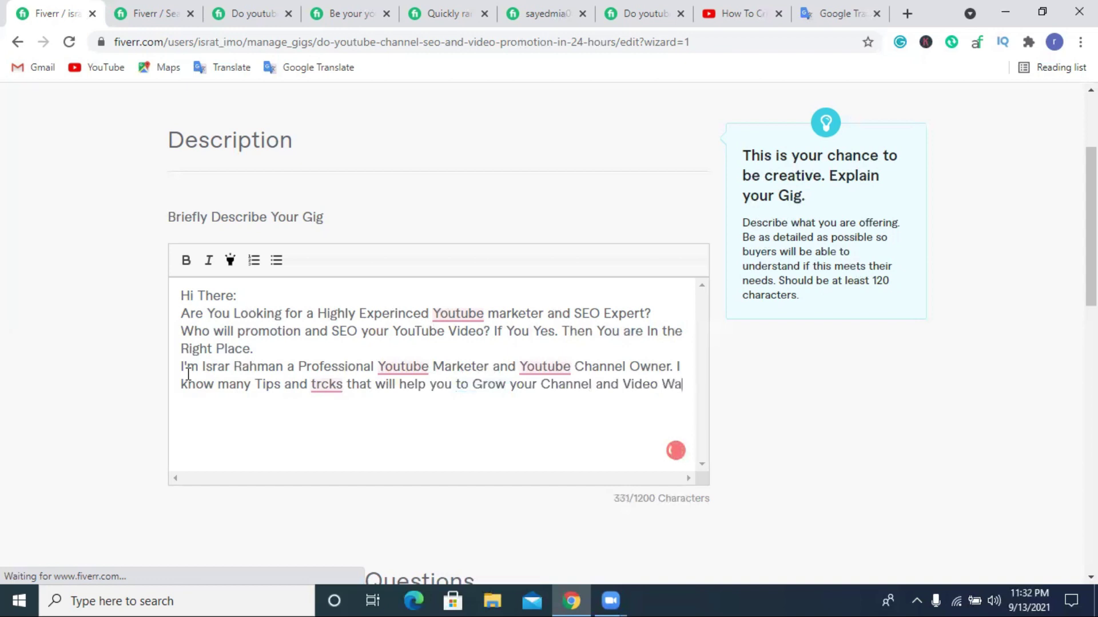
pyautogui.write('tch')
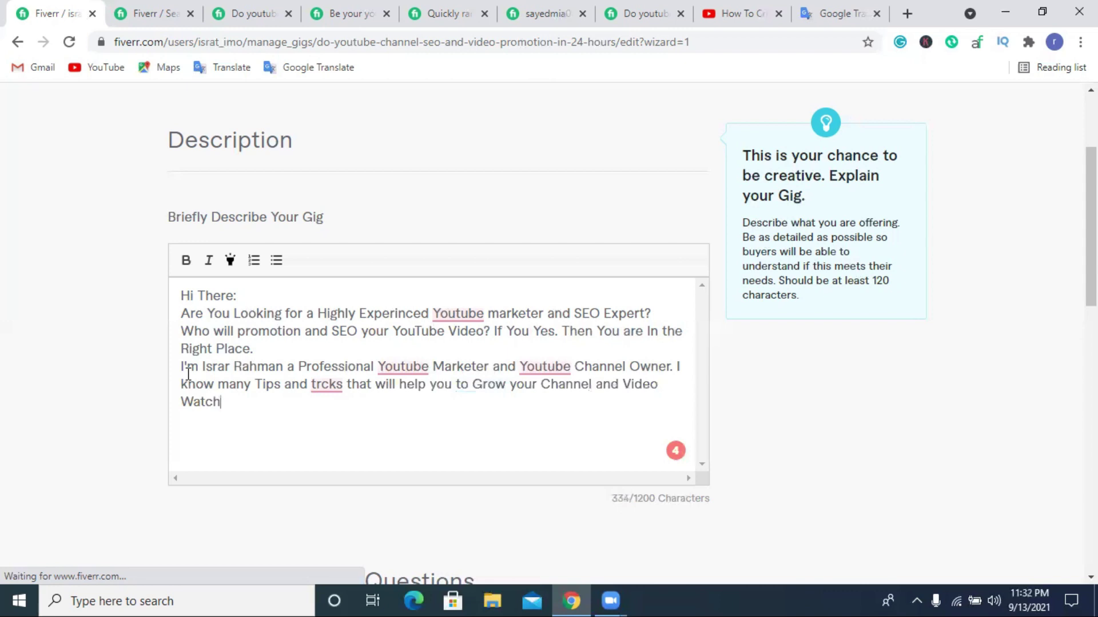
pyautogui.write(' time. I will')
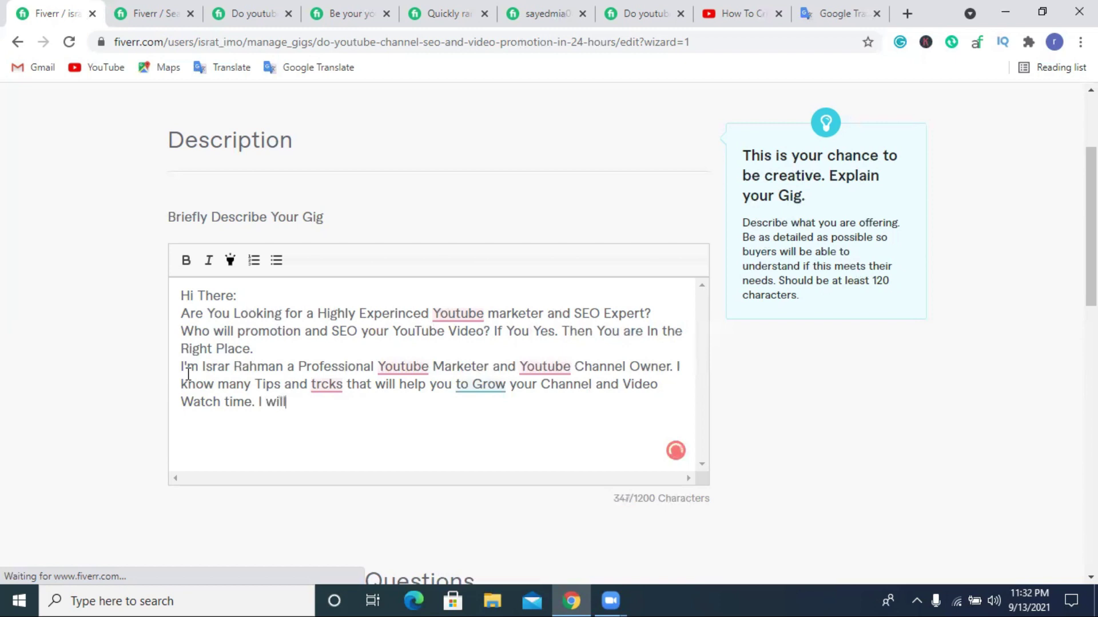
pyautogui.write(' do youtube video')
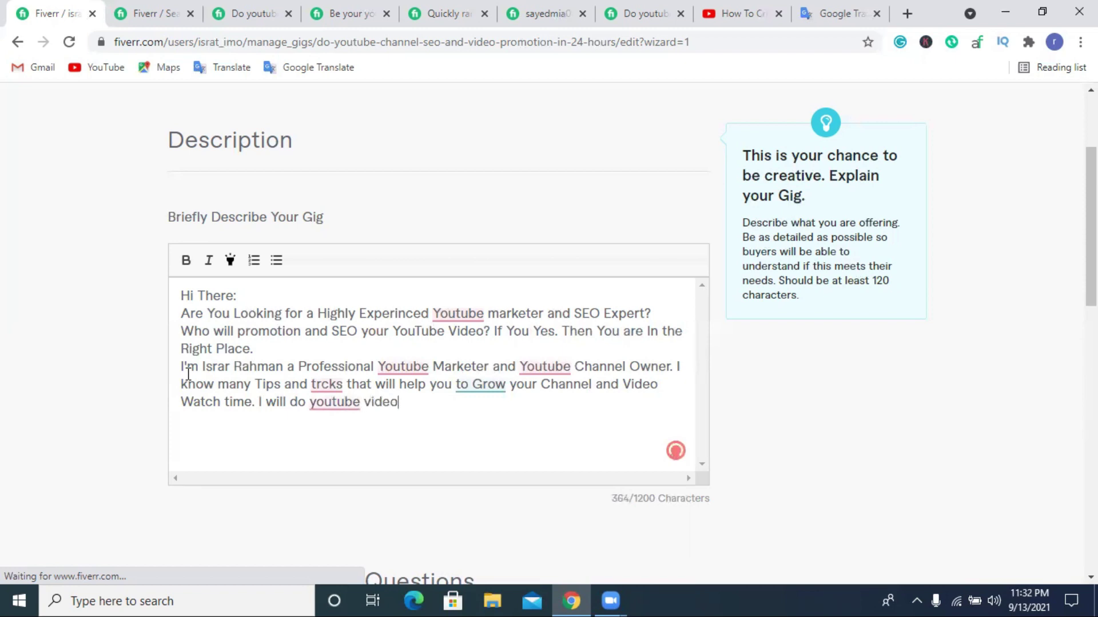
pyautogui.write(' SEO and Pr')
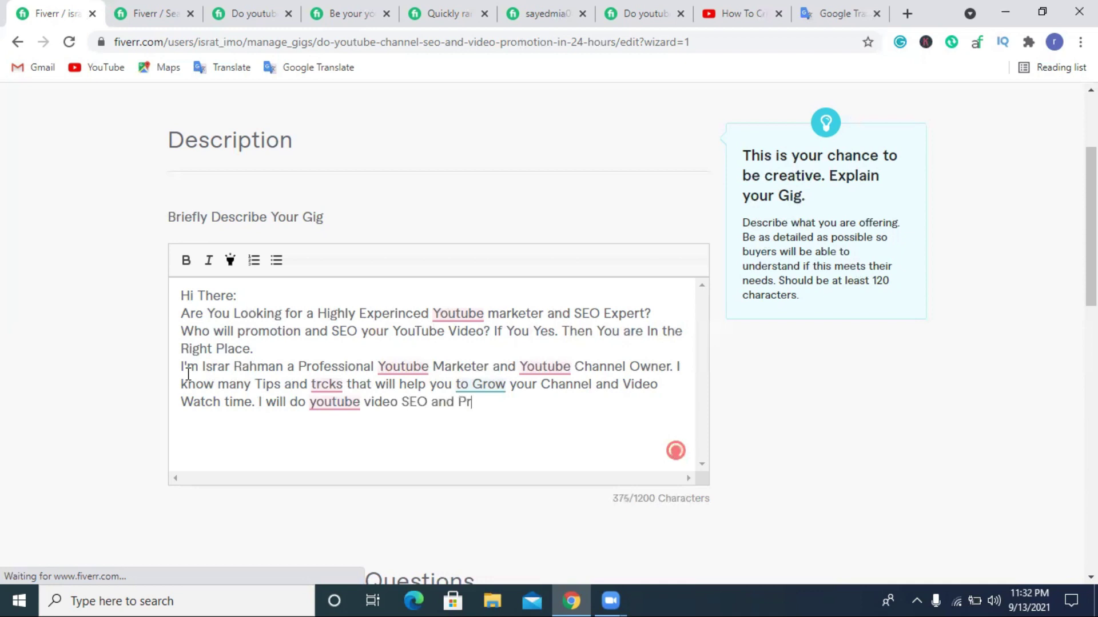
pyautogui.write('omotion that ')
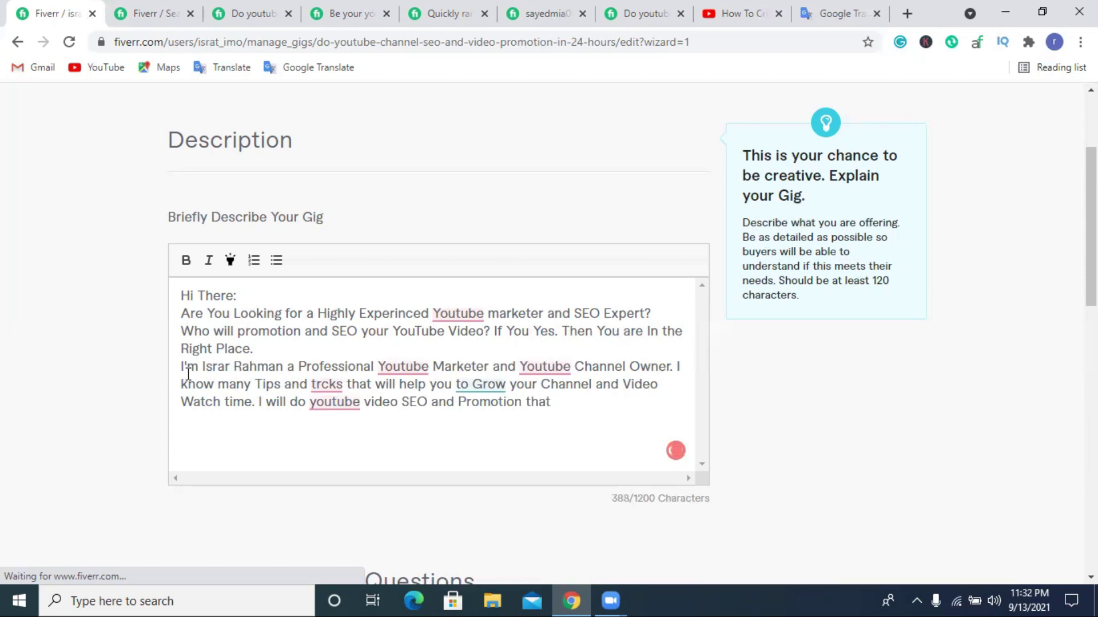
pyautogui.write('will help you to ')
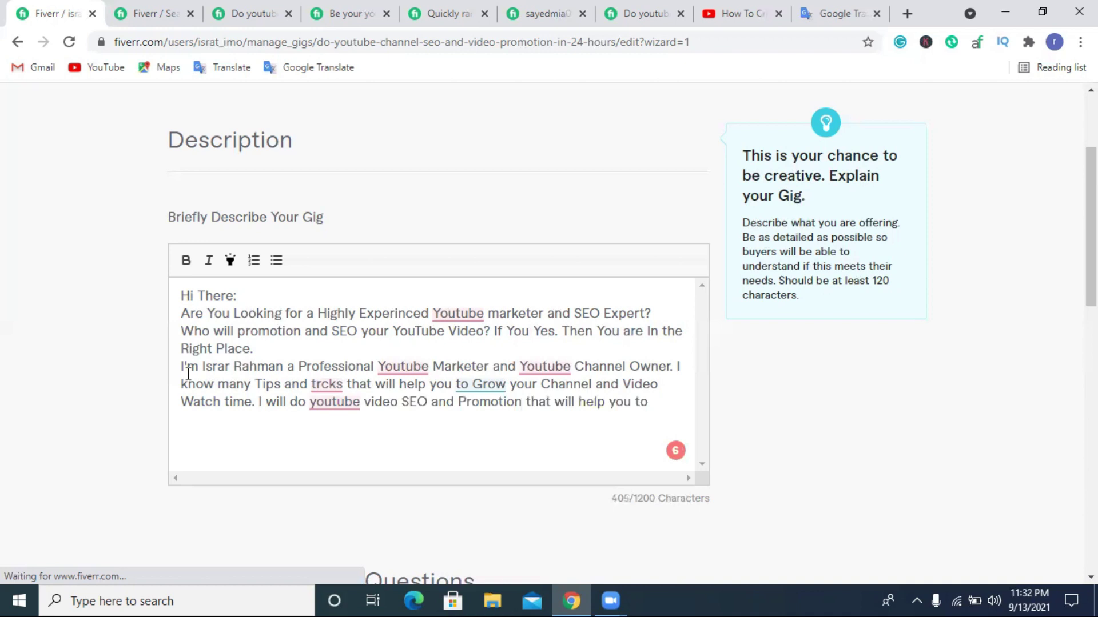
pyautogui.write('ins')
# Finish the sentence with 'increase your video vie-ws and SUB-cribe.', correcting typos.
pyautogui.press('BackSpace')
pyautogui.write('crease ')
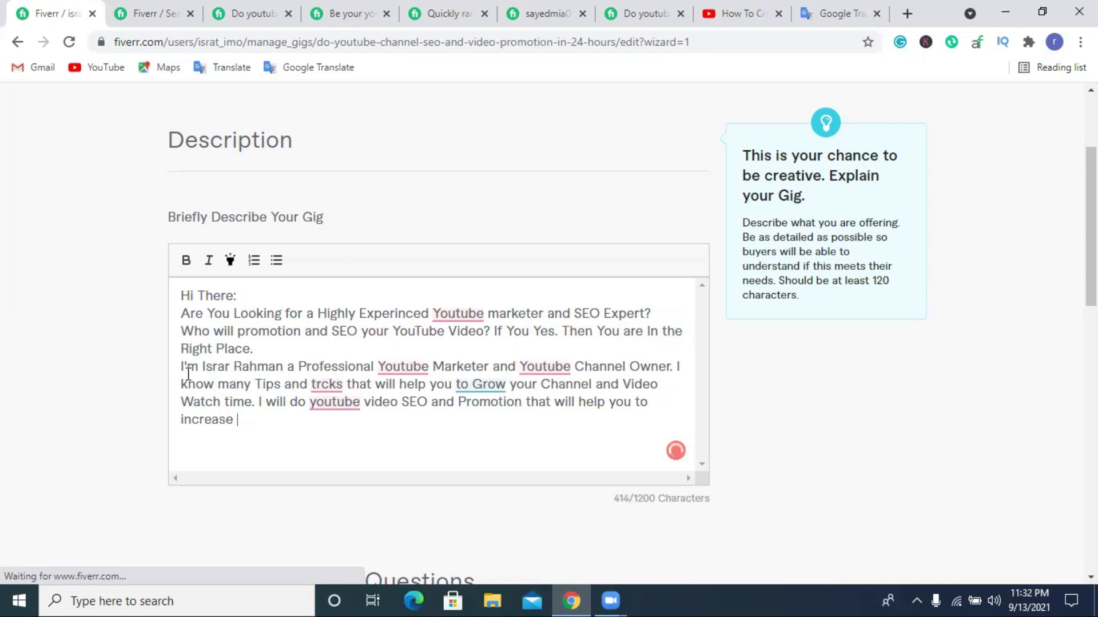
pyautogui.write('your')
pyautogui.write('video vi')
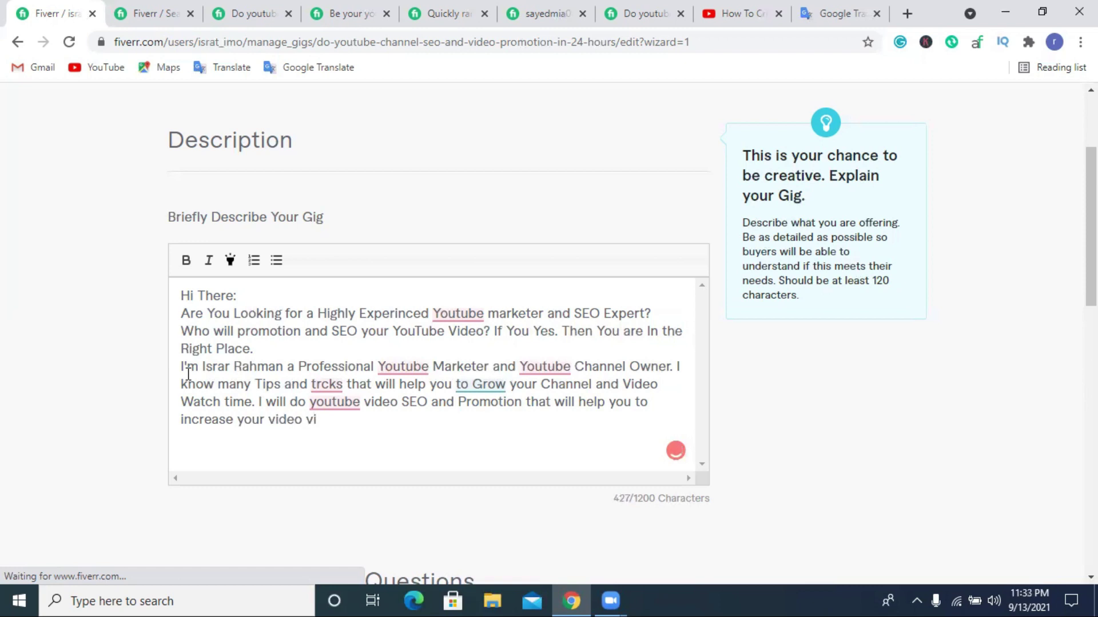
pyautogui.write('ew')
pyautogui.write('eo')
pyautogui.press('BackSpace')
pyautogui.press('BackSpace')
pyautogui.write('w')
pyautogui.press('BackSpace')
pyautogui.write('ws and S')
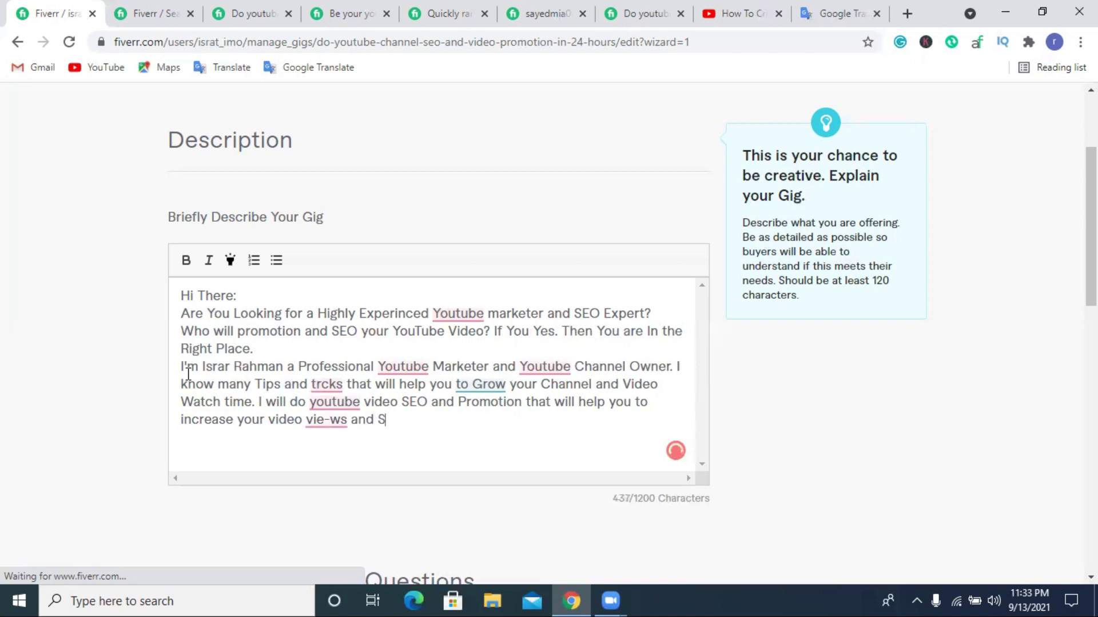
pyautogui.write('UB-cribe')
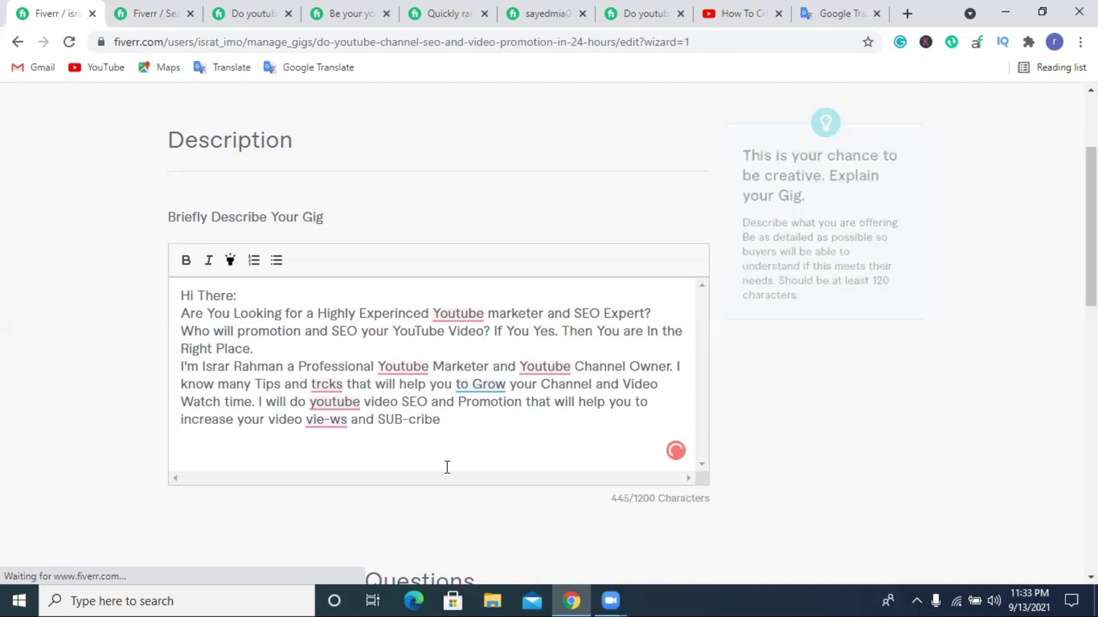
pyautogui.write('.')
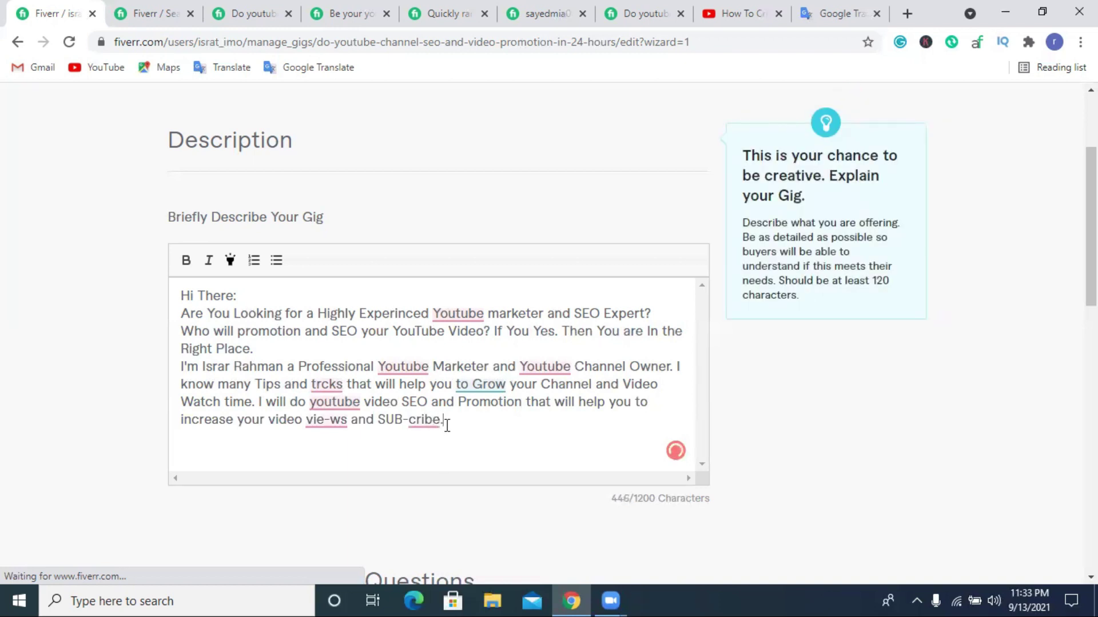
# Insert a blank line after 'Right Place.' and select the whole description text.
pyautogui.moveTo(415, 427)
pyautogui.click(309, 351)
pyautogui.press('Return')
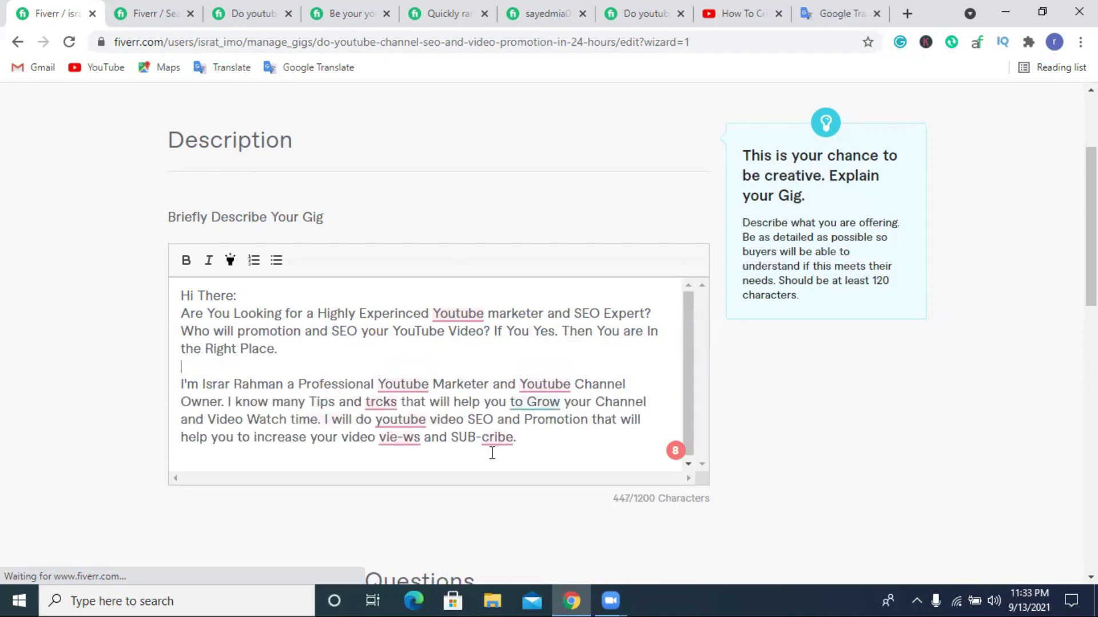
pyautogui.moveTo(516, 439); pyautogui.dragTo(176, 300)
pyautogui.hotkey('ctrl', 'c')
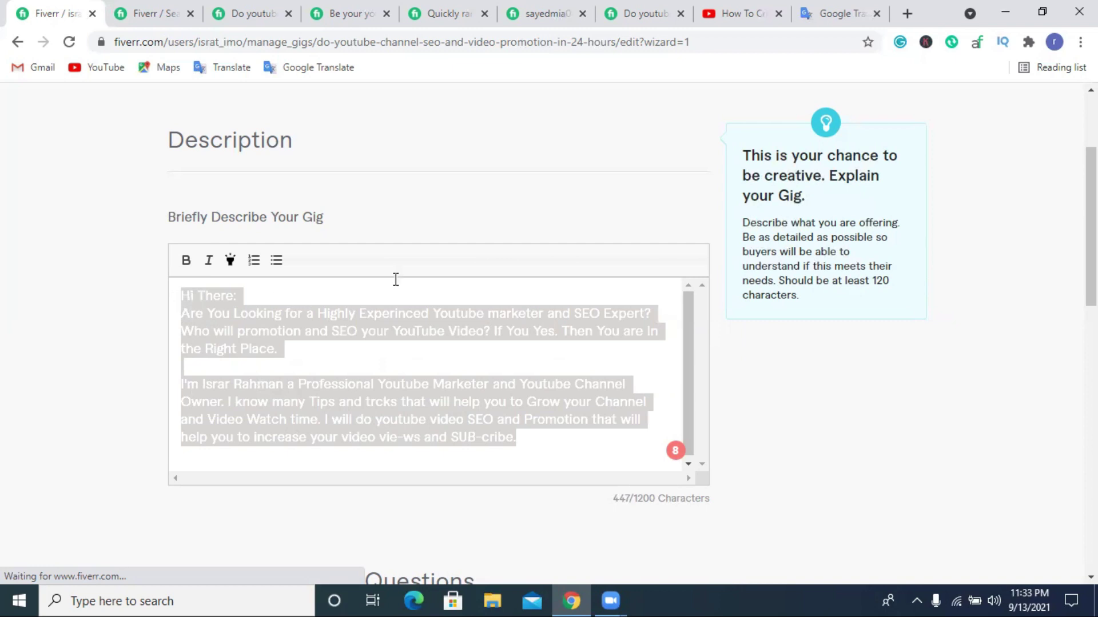
# Replace Google Translate's source text with the copied gig description, keeping one blank line between paragraphs.
pyautogui.click(835, 13)
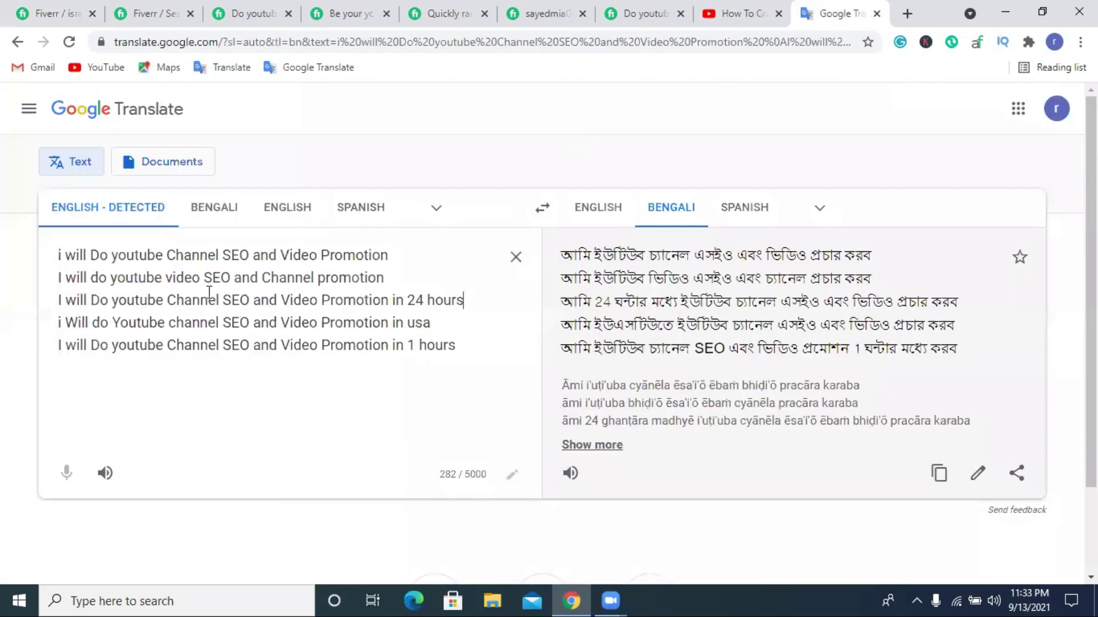
pyautogui.click(515, 255)
pyautogui.hotkey('ctrl', 'v')
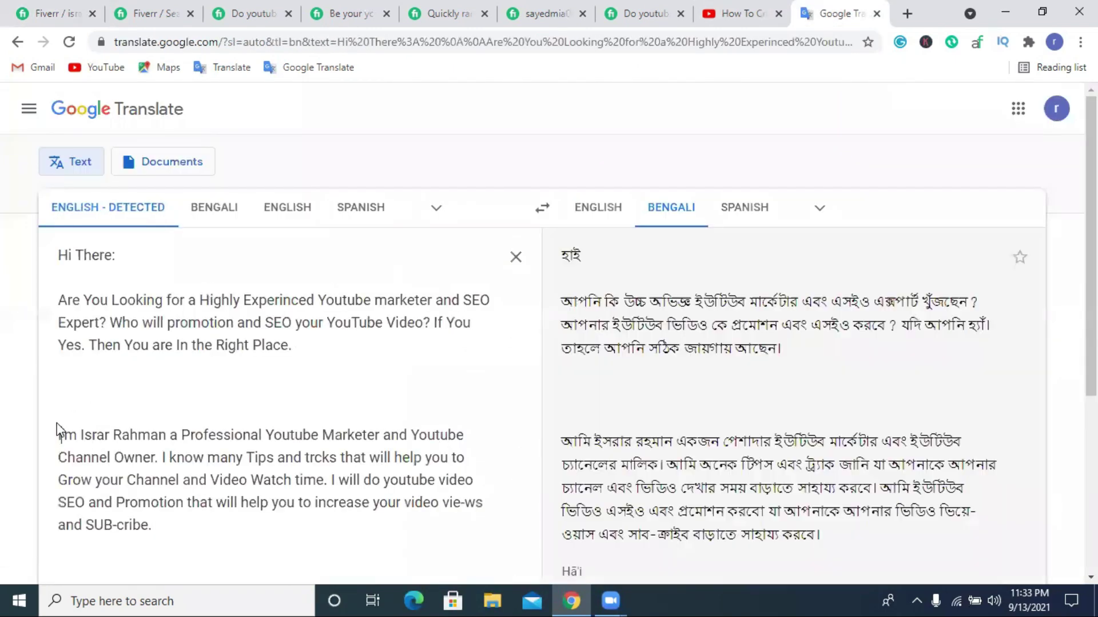
pyautogui.click(61, 420)
pyautogui.press('BackSpace')
pyautogui.press('BackSpace')
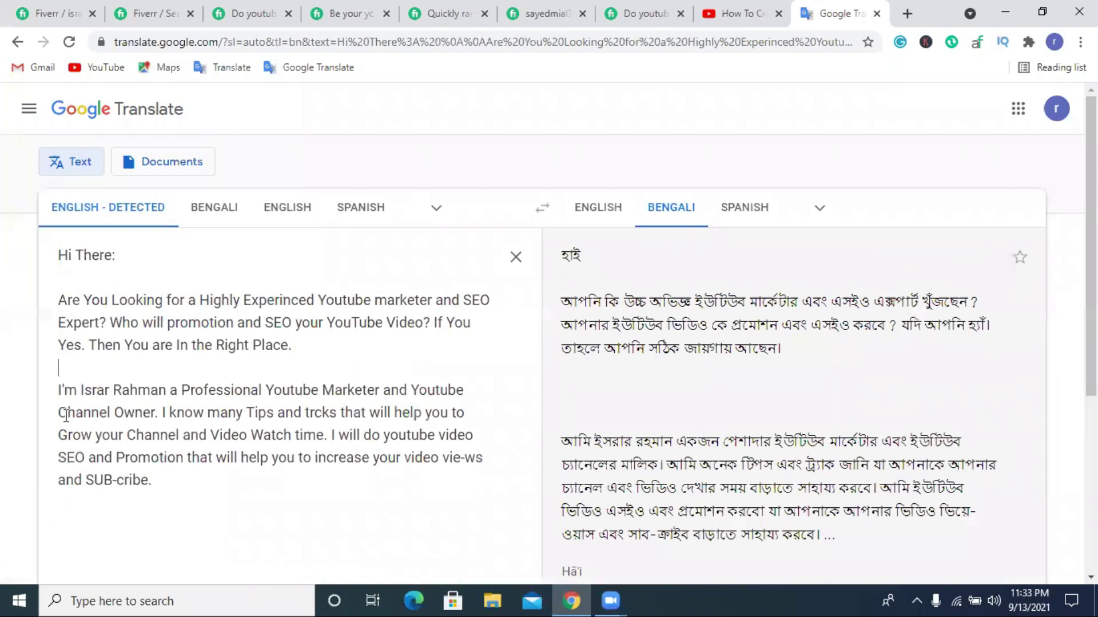
pyautogui.press('BackSpace')
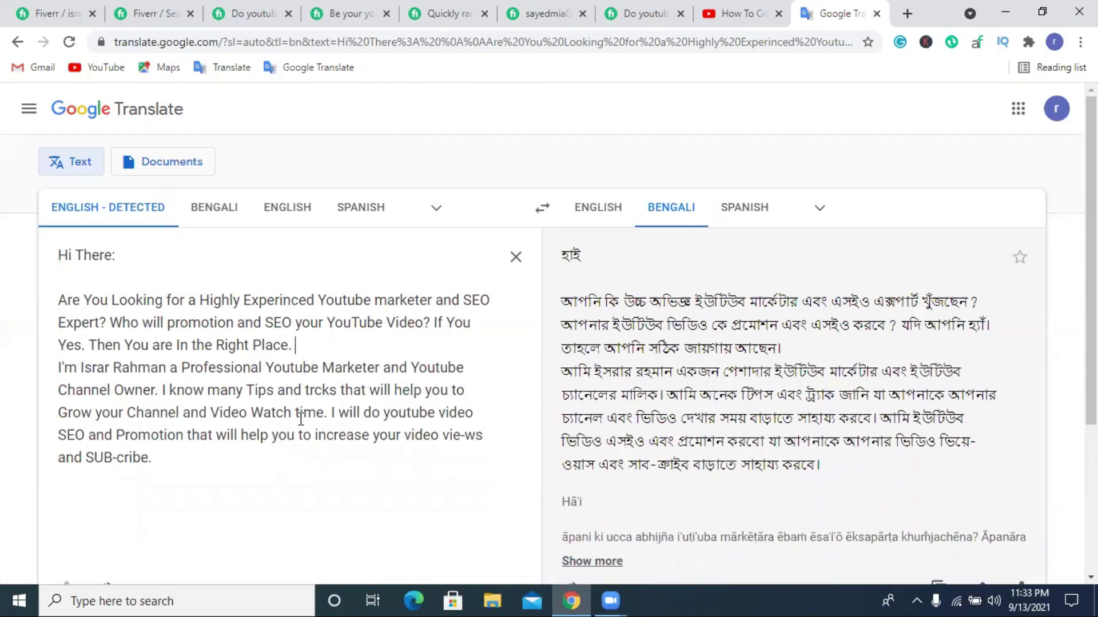
pyautogui.press('Return')
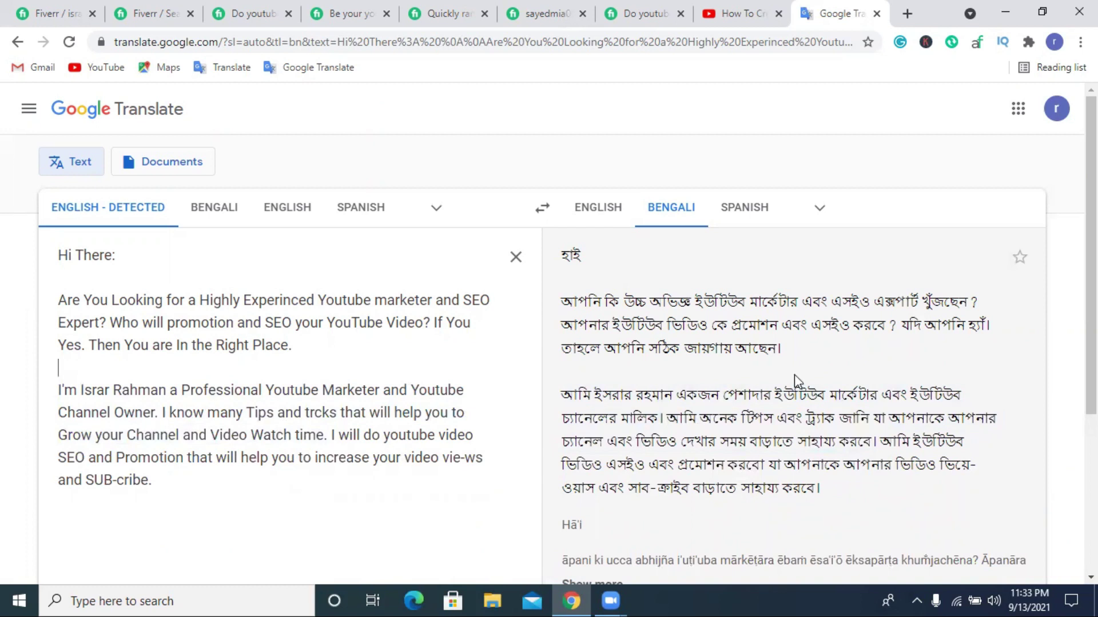
# Review the Bengali translation, then return to the Fiverr description editor.
pyautogui.scroll(-4, 434, 366)
pyautogui.scroll(4, 570, 348)
pyautogui.moveTo(162, 486); pyautogui.dragTo(57, 257)
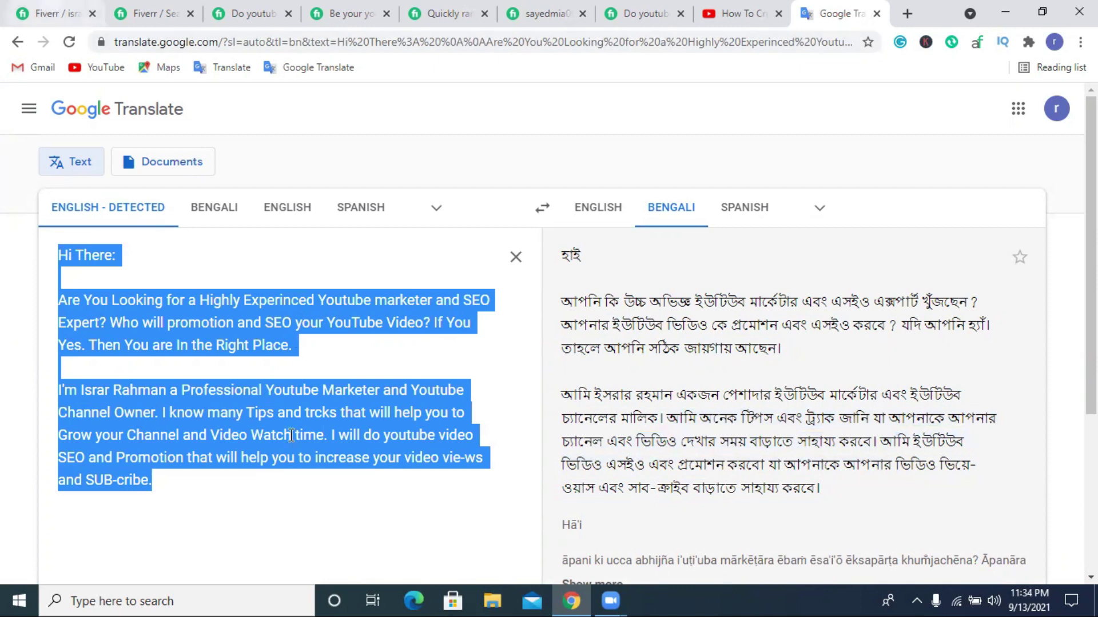
pyautogui.click(51, 13)
pyautogui.scroll(-1, 269, 400)
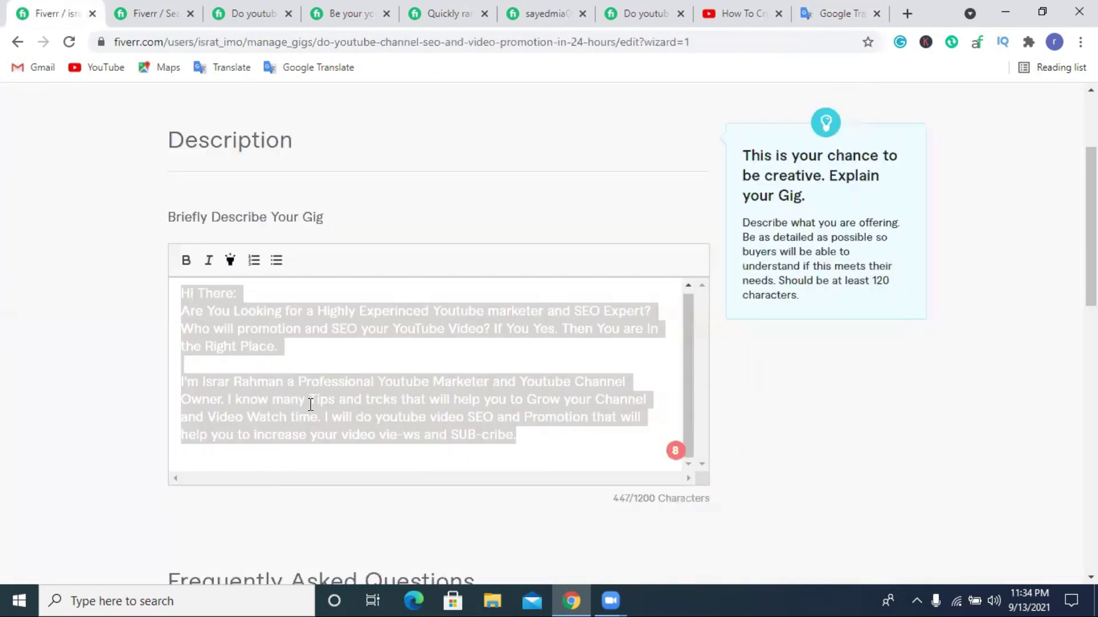
# Correct each 'Youtube' and 'youtube' in the description to 'YouTube'.
pyautogui.click(380, 434)
pyautogui.doubleClick(482, 436)
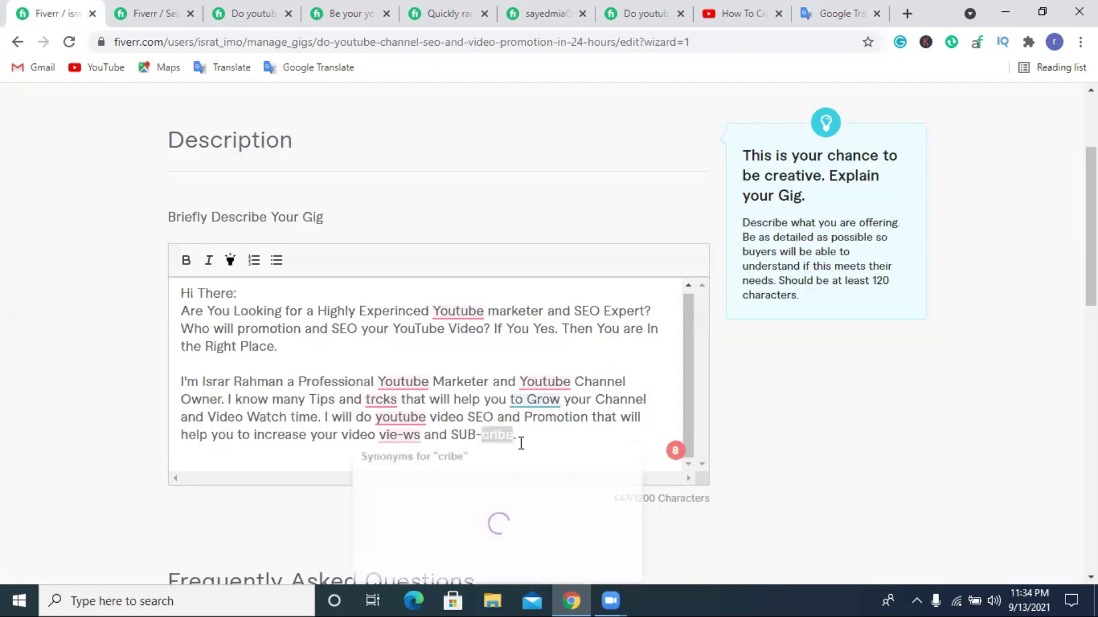
pyautogui.click(520, 436)
pyautogui.moveTo(403, 382)
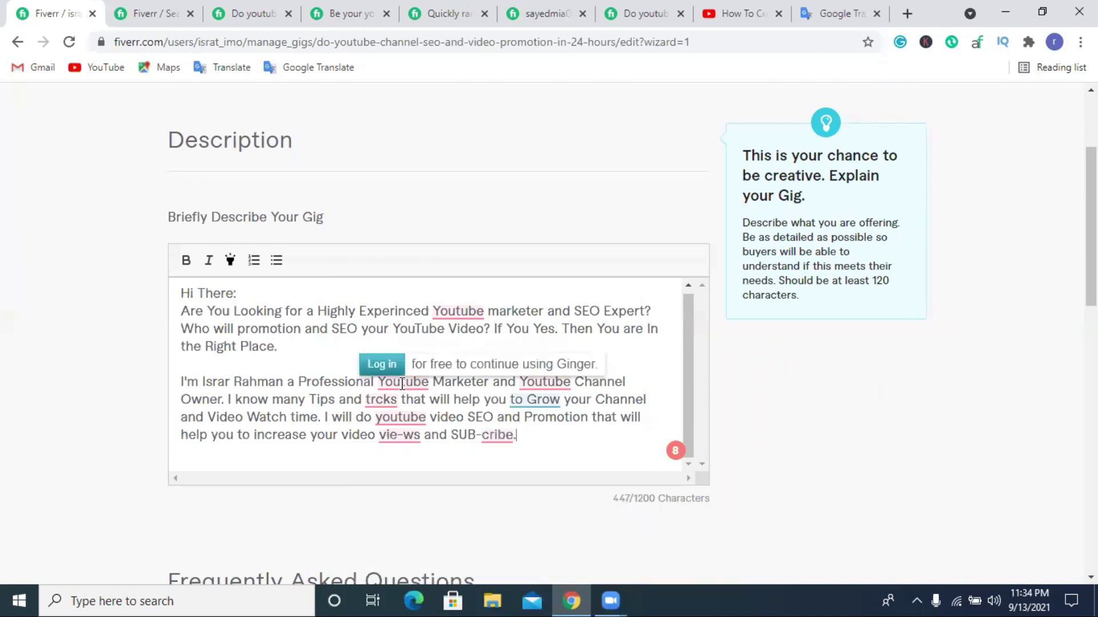
pyautogui.click(405, 383)
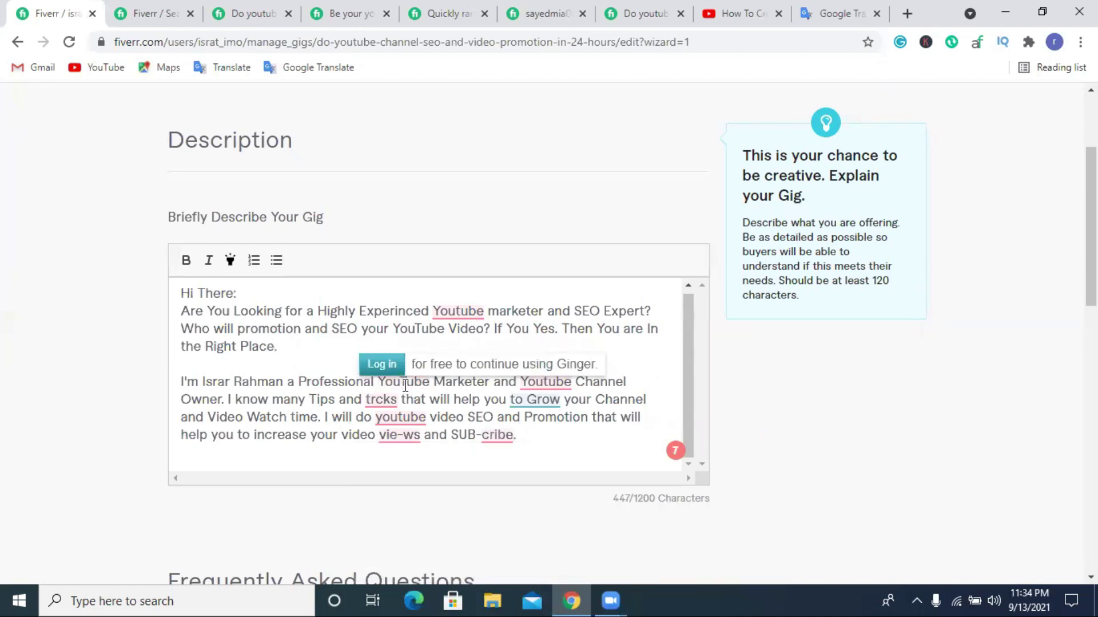
pyautogui.click(548, 383)
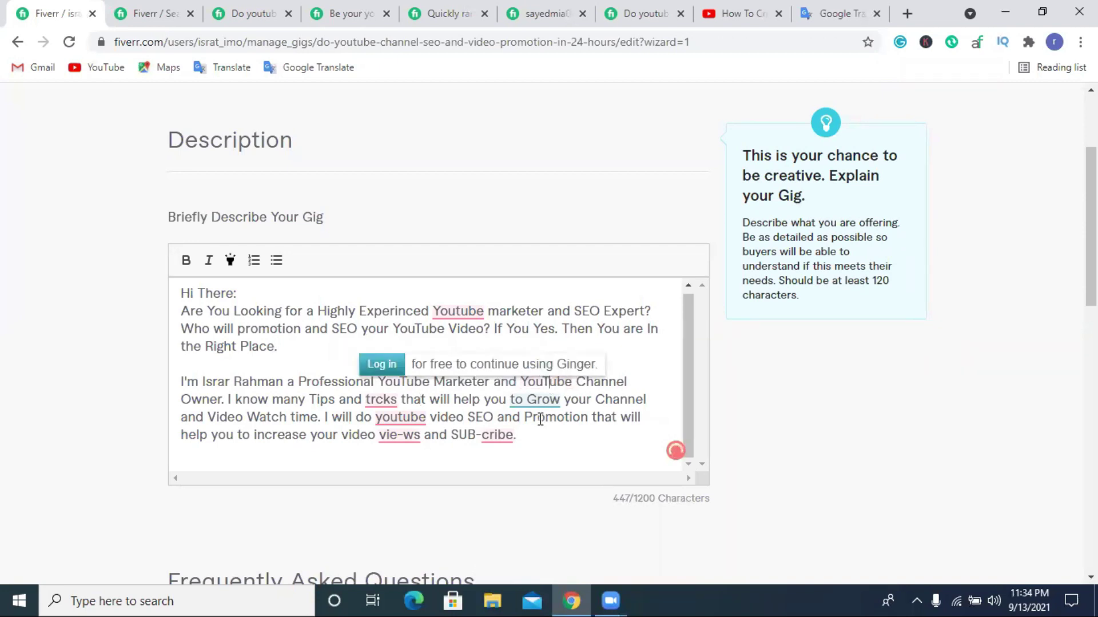
pyautogui.click(372, 401)
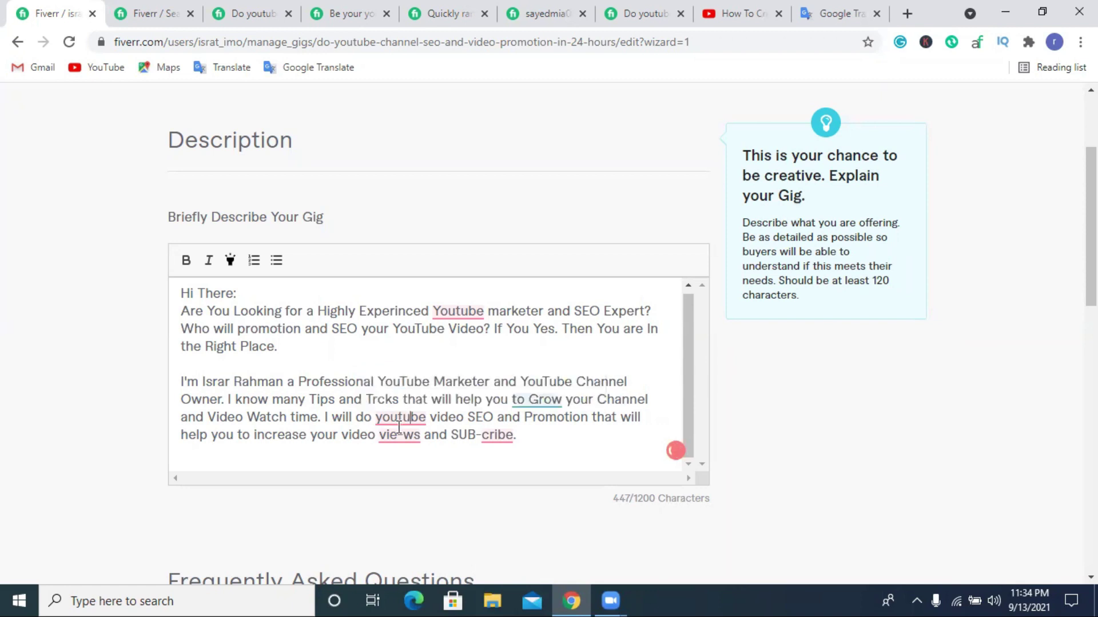
pyautogui.click(379, 422)
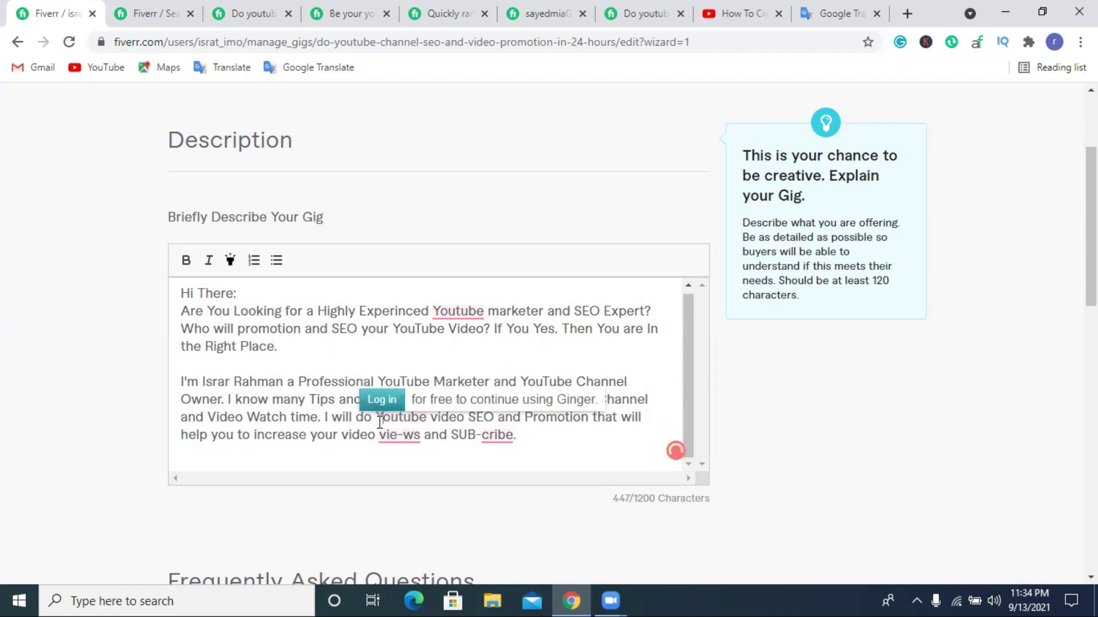
pyautogui.click(401, 422)
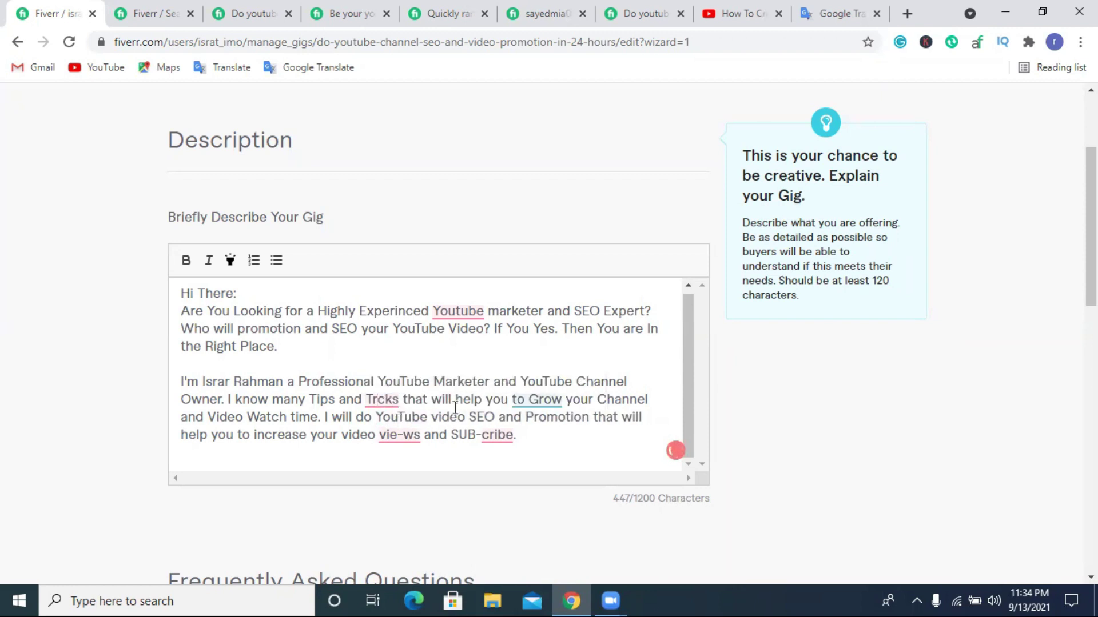
# Replace 'SUB-cribe' with 'sub-scribe' at the end of the description.
pyautogui.click(482, 435)
pyautogui.press('BackSpace')
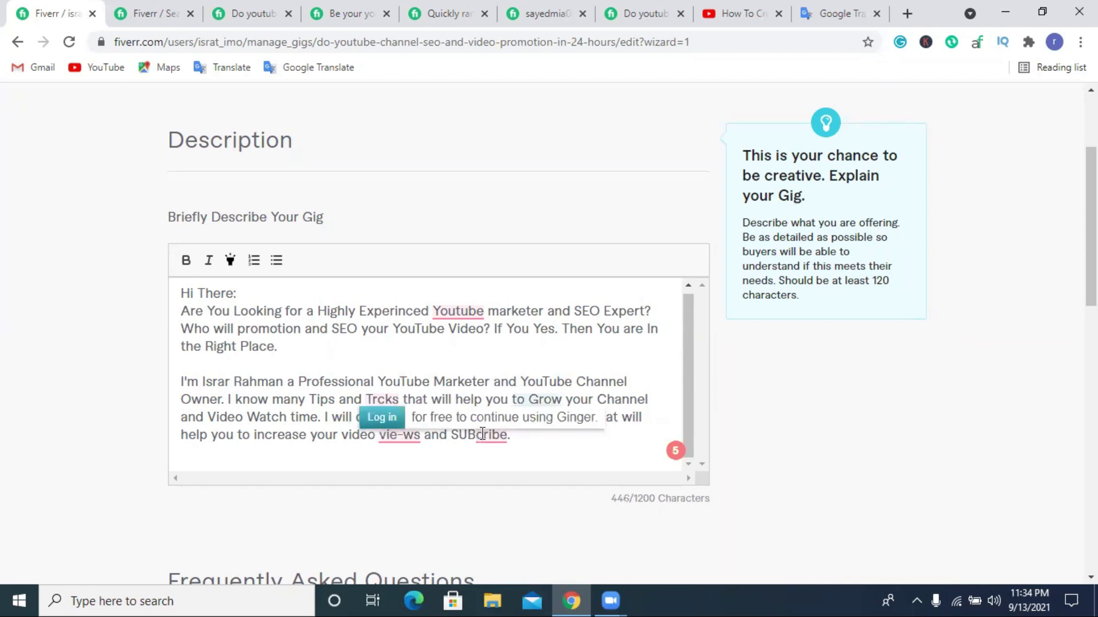
pyautogui.doubleClick(494, 436)
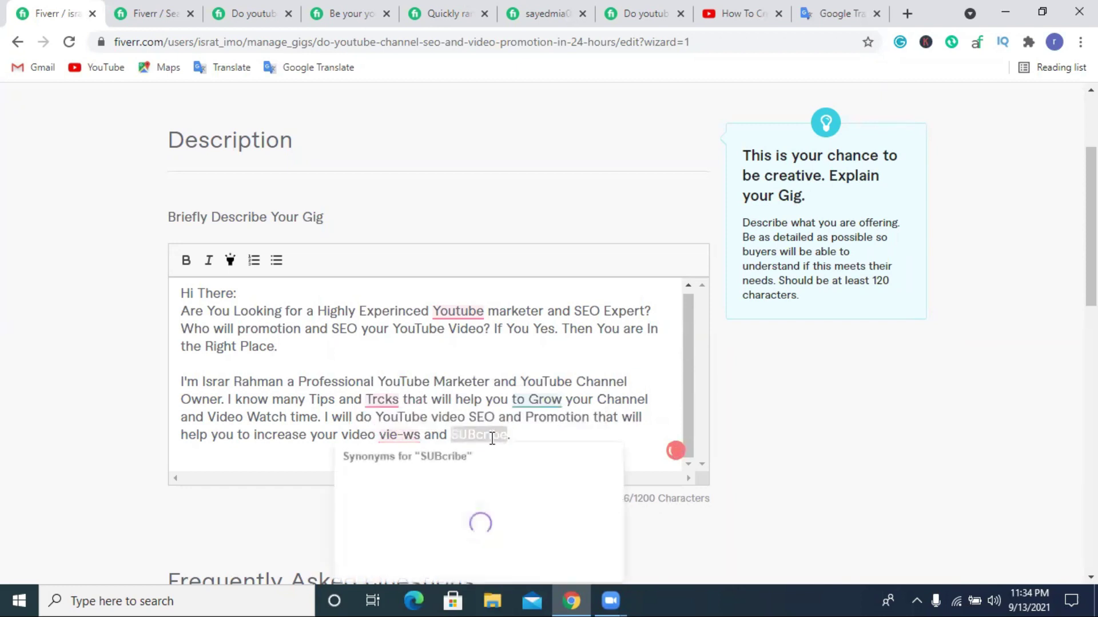
pyautogui.write('sub')
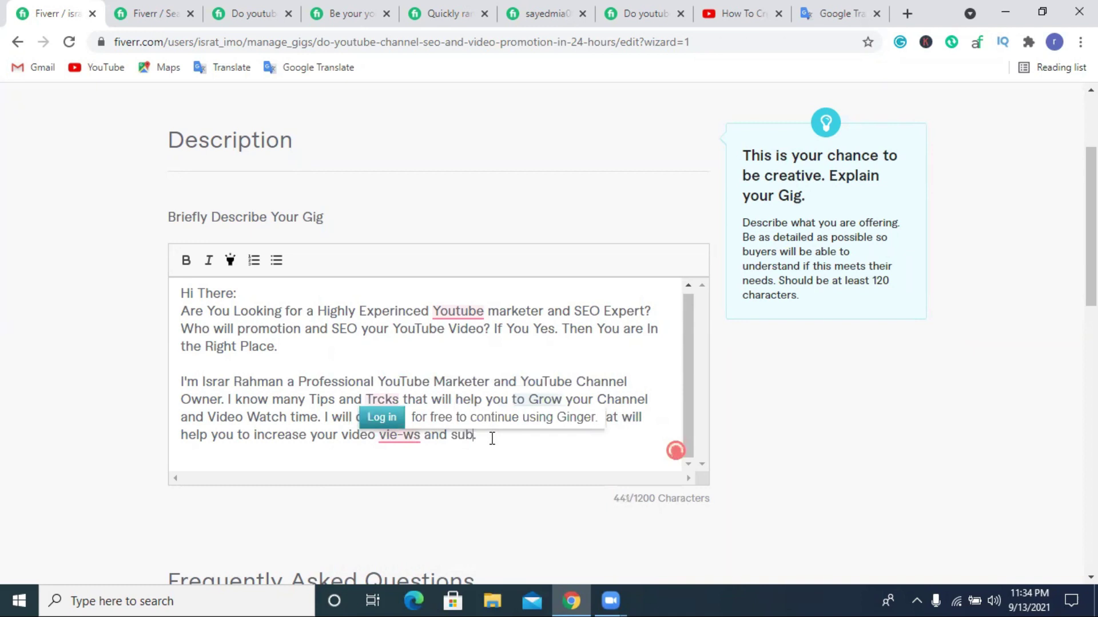
pyautogui.write('-scribe.')
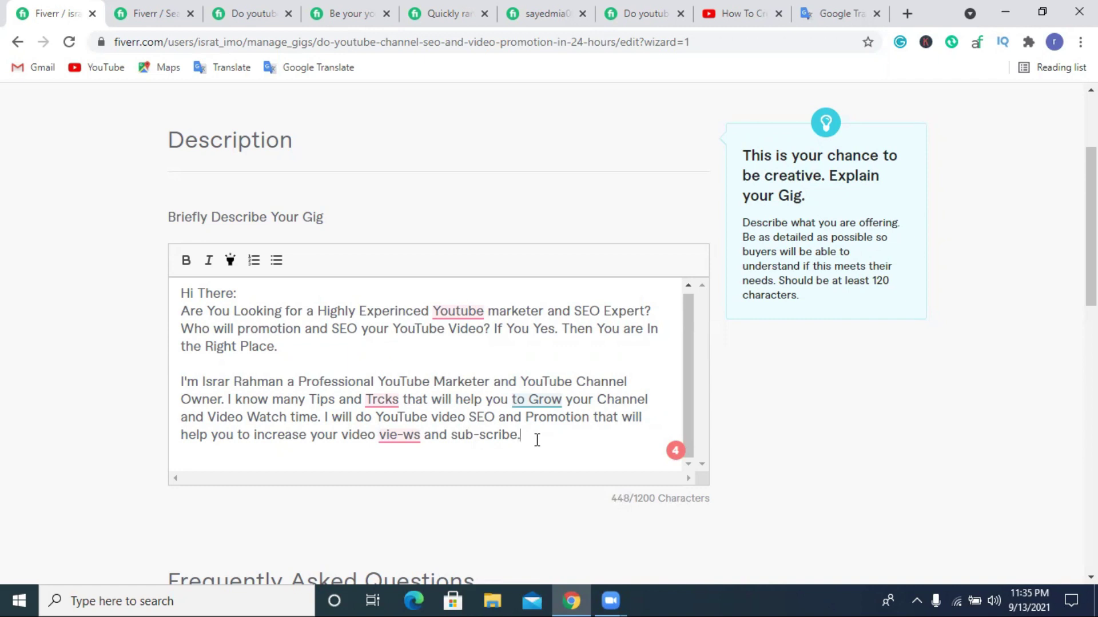
pyautogui.click(835, 10)
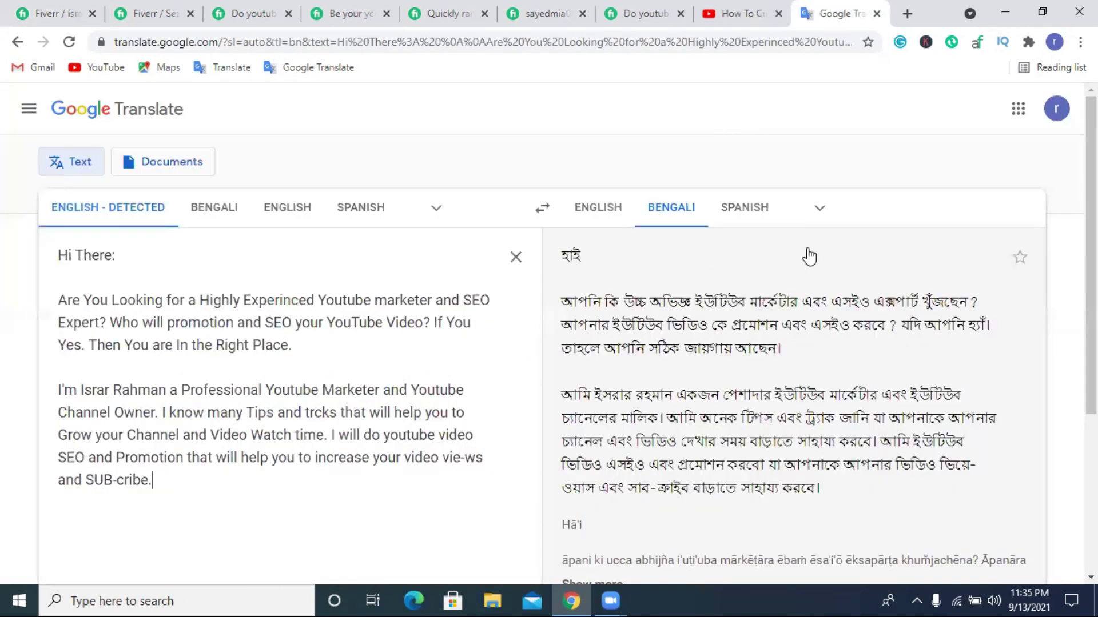
# Compare the Bengali translations of the final sentence, 'youtube video SEO and Promotion', 'Youtube marketer' and 'vie-ws and SUB-cribe'.
pyautogui.scroll(-2, 808, 252)
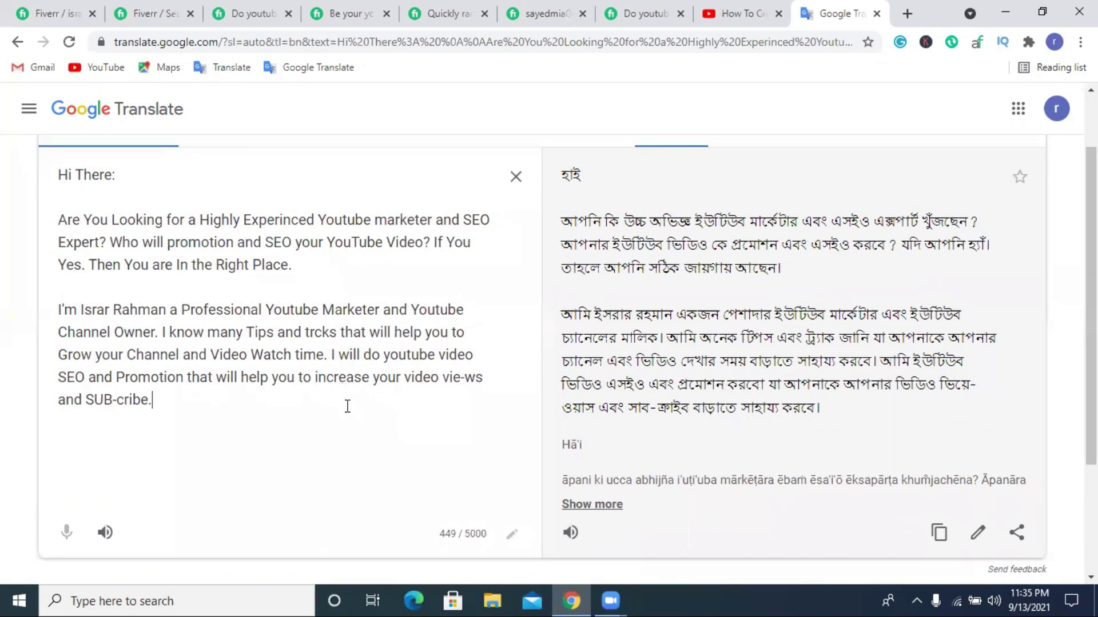
pyautogui.moveTo(333, 355); pyautogui.dragTo(351, 439)
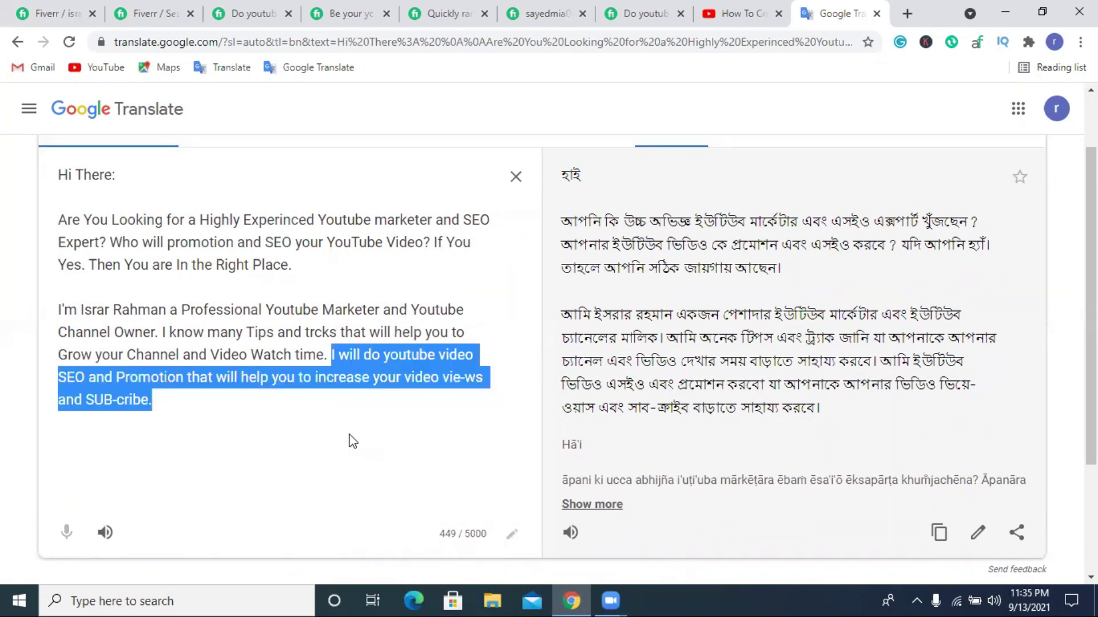
pyautogui.click(350, 438)
pyautogui.moveTo(381, 356); pyautogui.dragTo(182, 387)
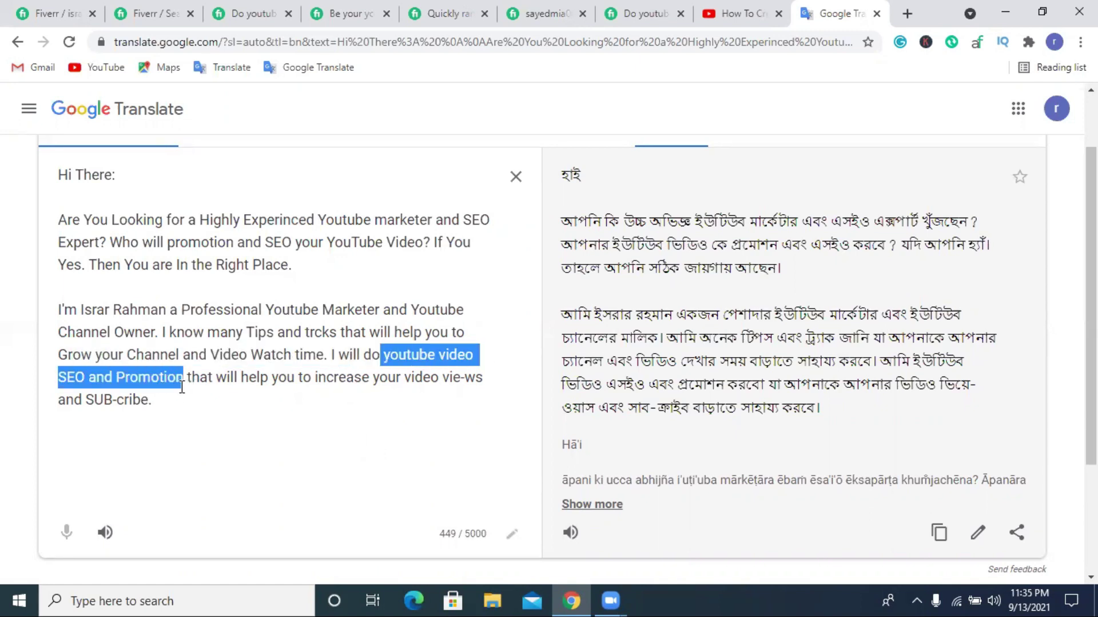
pyautogui.press('Right')
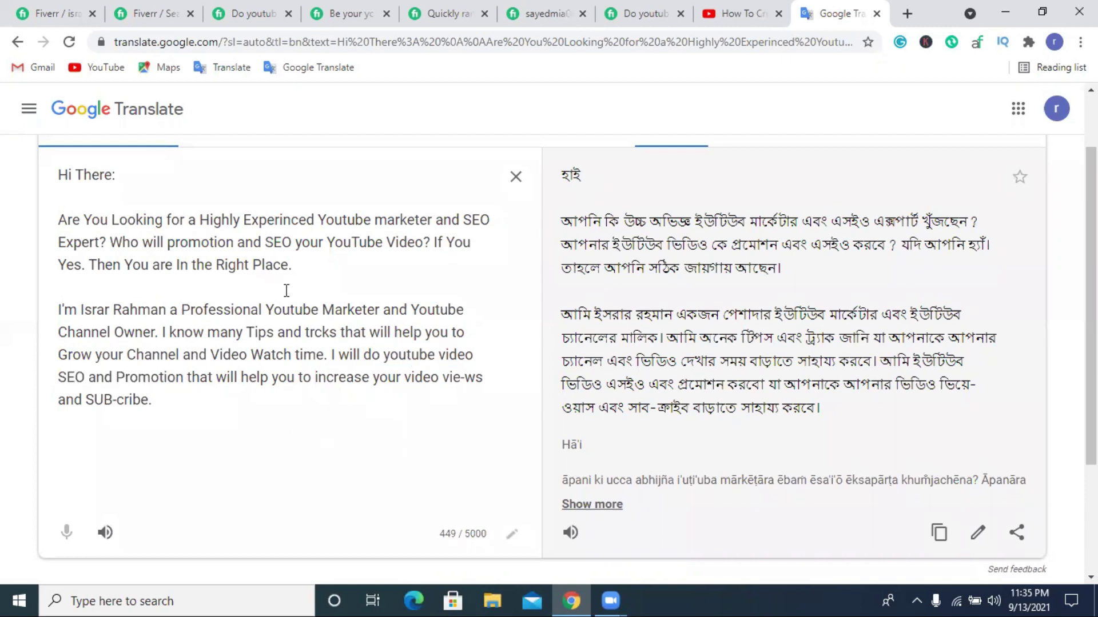
pyautogui.moveTo(320, 220); pyautogui.dragTo(429, 222)
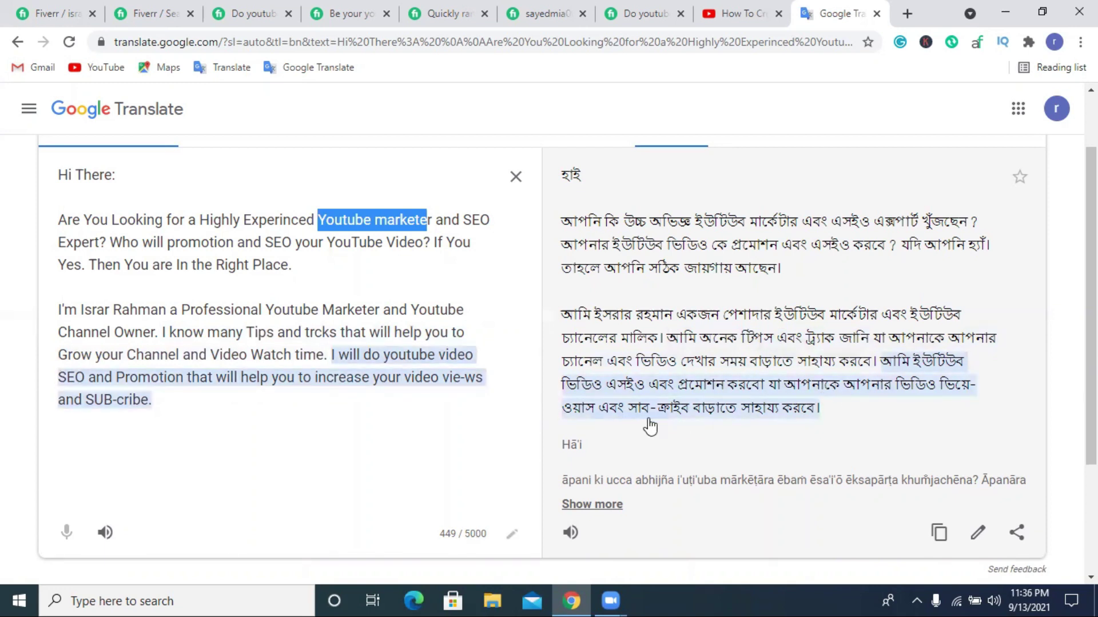
pyautogui.click(340, 422)
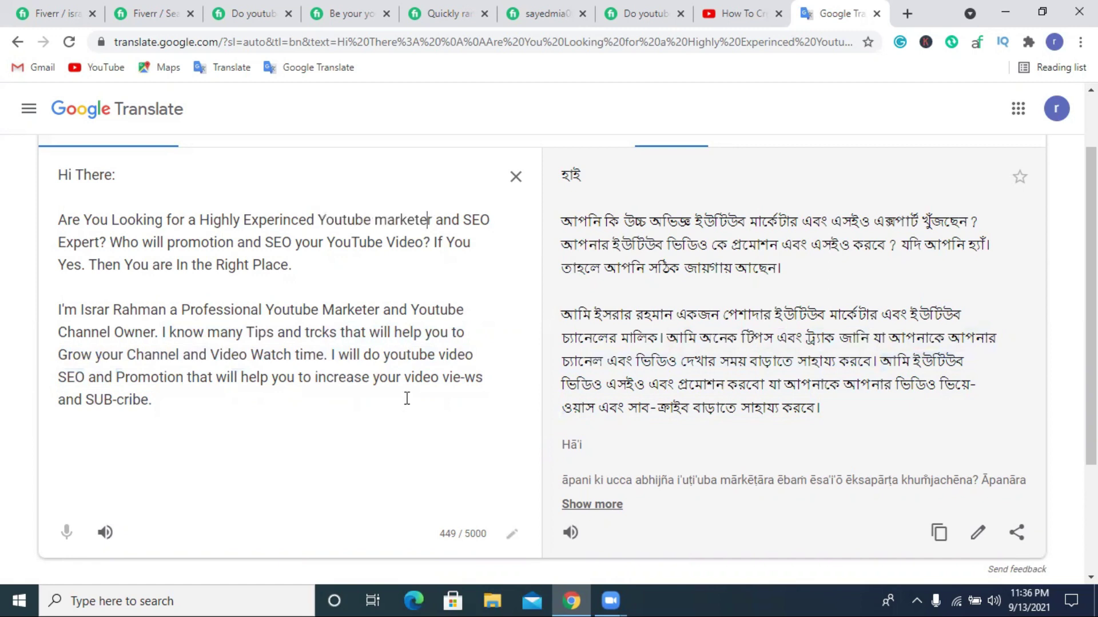
pyautogui.moveTo(405, 379); pyautogui.dragTo(231, 398)
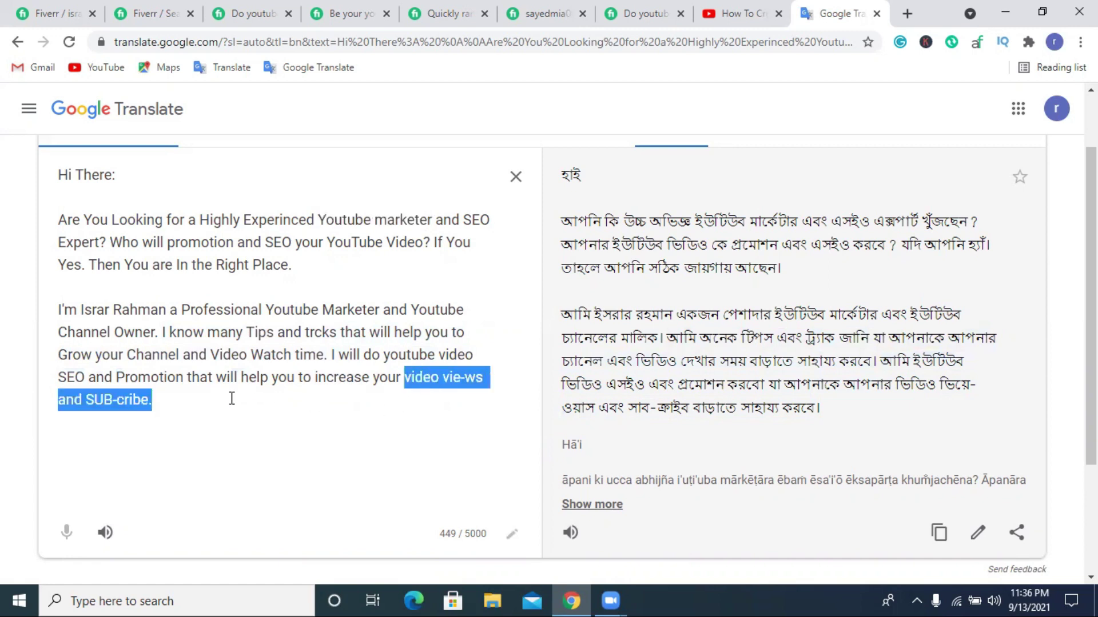
pyautogui.click(161, 403)
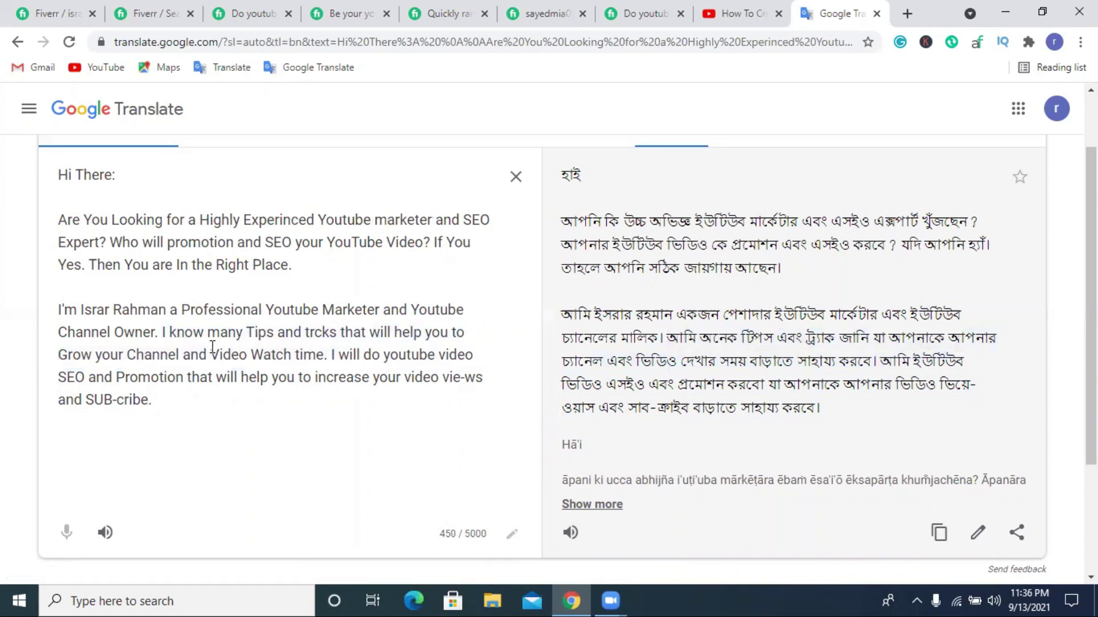
pyautogui.moveTo(443, 378); pyautogui.dragTo(453, 402)
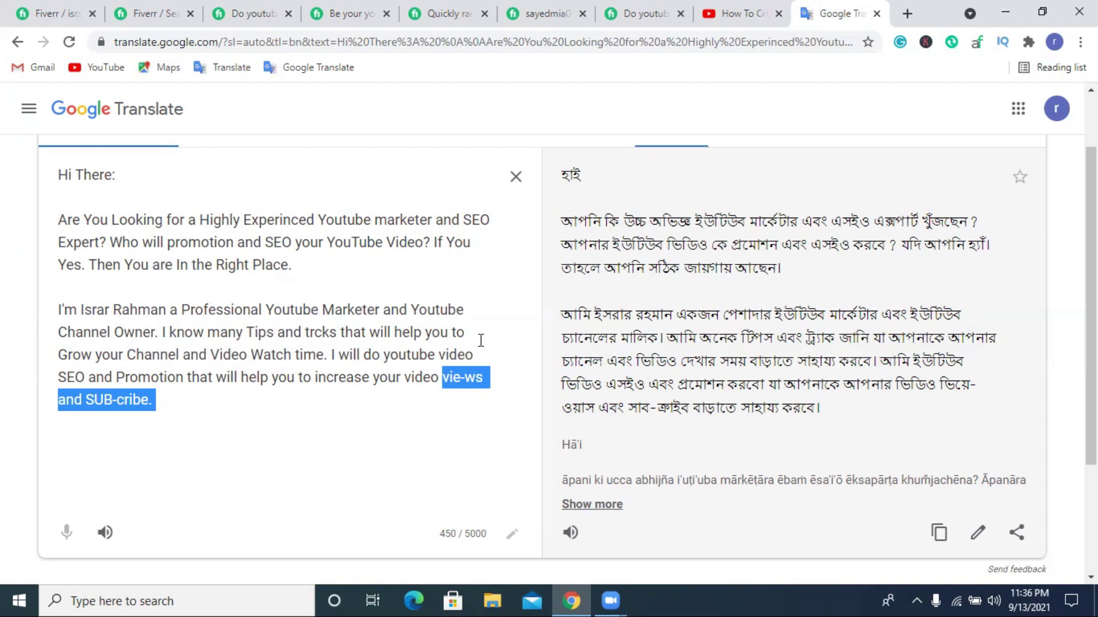
# Check the second paragraph's opening translation, then put the Fiverr caret after 'sub-scribe.'.
pyautogui.moveTo(59, 309); pyautogui.dragTo(292, 309)
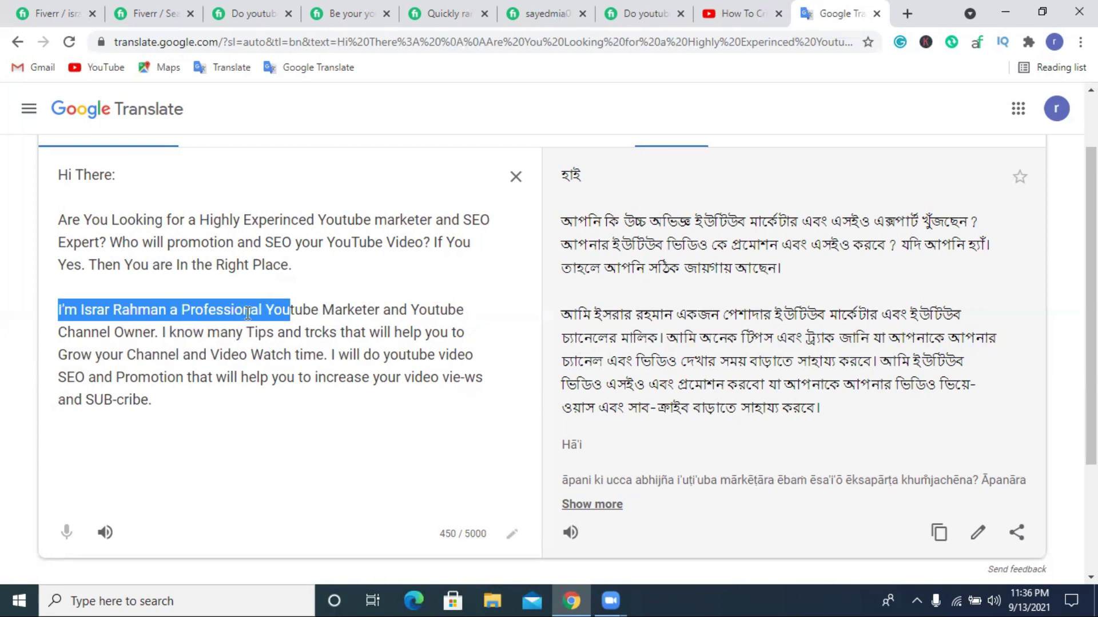
pyautogui.click(311, 311)
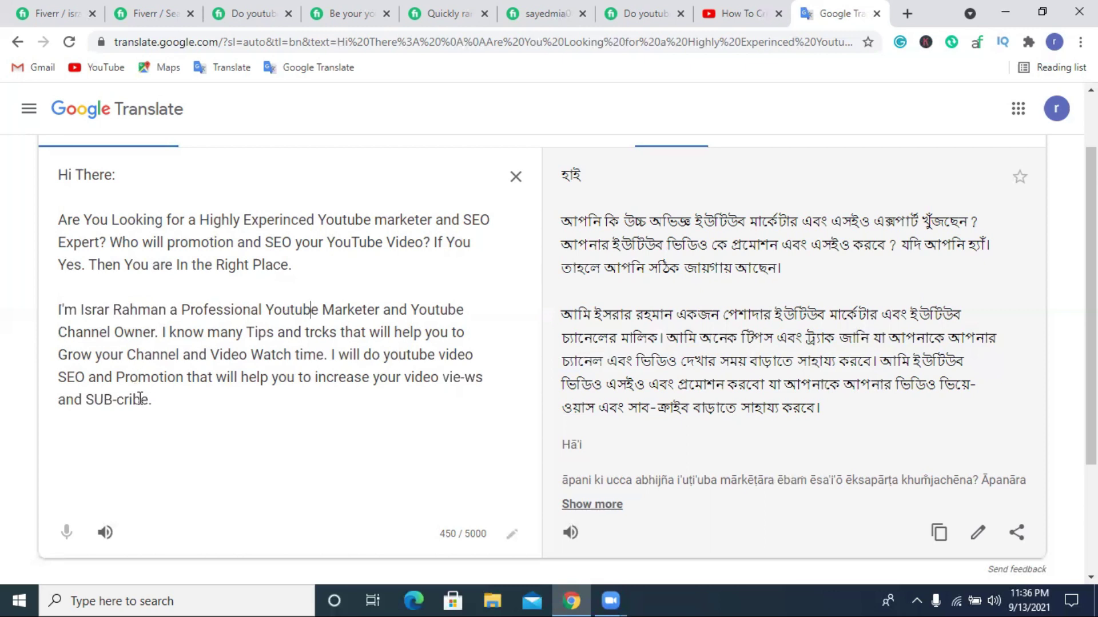
pyautogui.click(78, 7)
pyautogui.scroll(-2, 525, 350)
pyautogui.click(526, 351)
# Add two blank lines after the description and select the opening 'Are You Looking' paragraph.
pyautogui.press('Return')
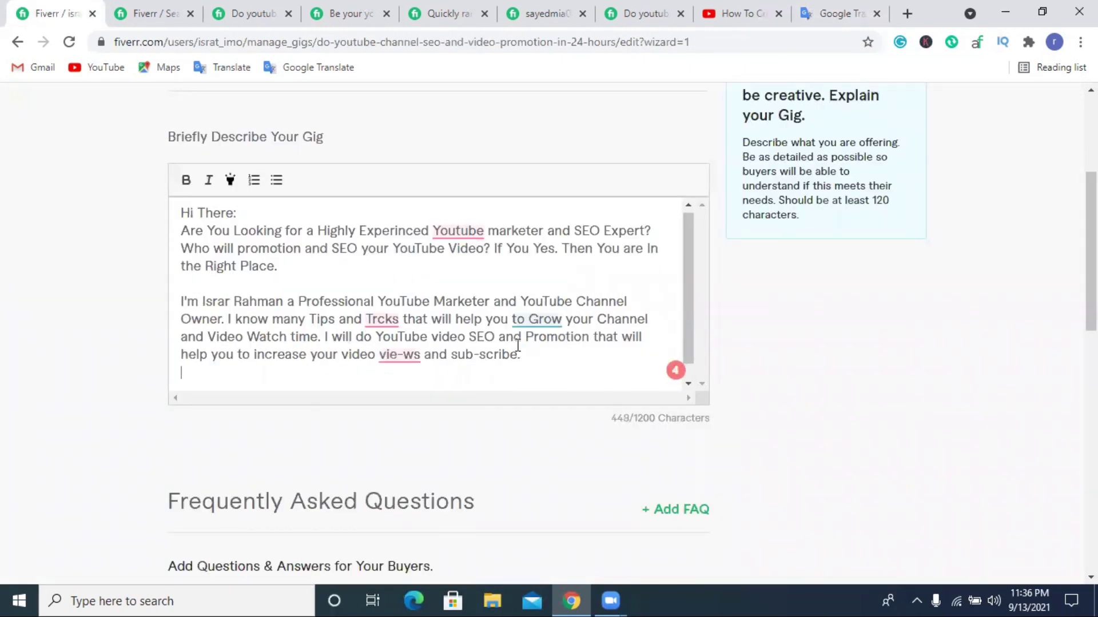
pyautogui.press('Return')
pyautogui.scroll(1, 297, 273)
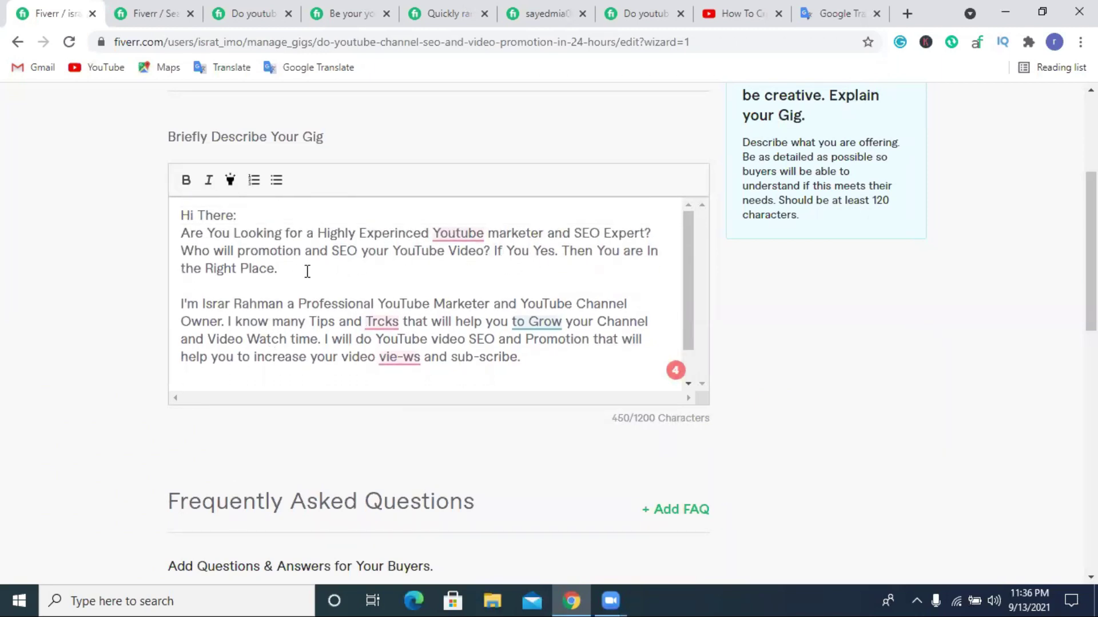
pyautogui.moveTo(307, 272); pyautogui.dragTo(183, 232)
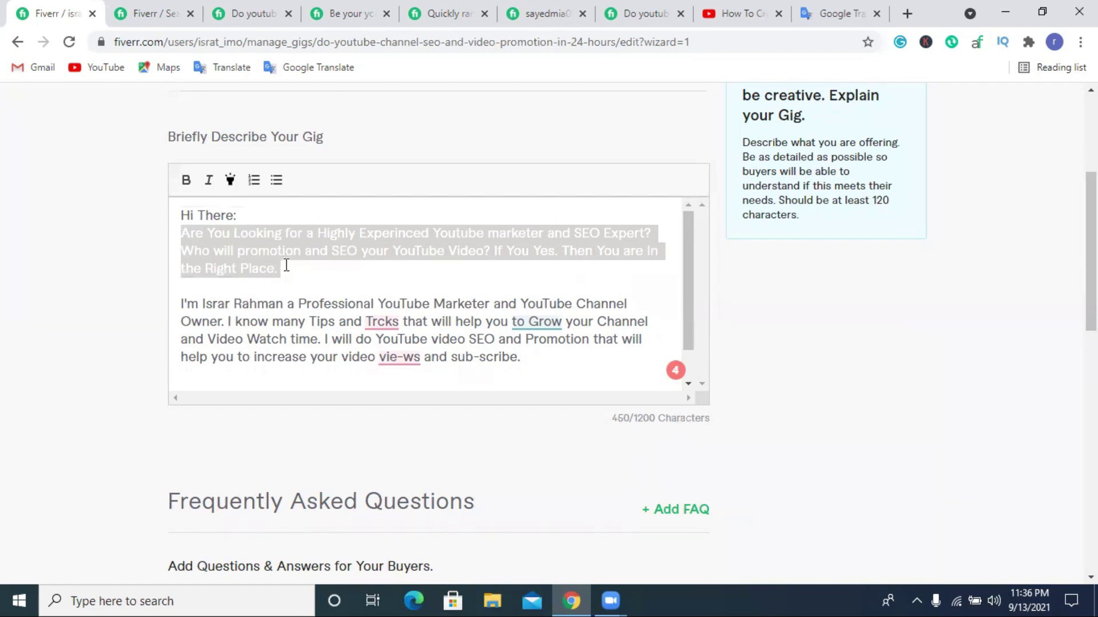
# Return to the empty last line, then view another seller's YouTube video SEO gig.
pyautogui.scroll(-1, 287, 265)
pyautogui.click(214, 347)
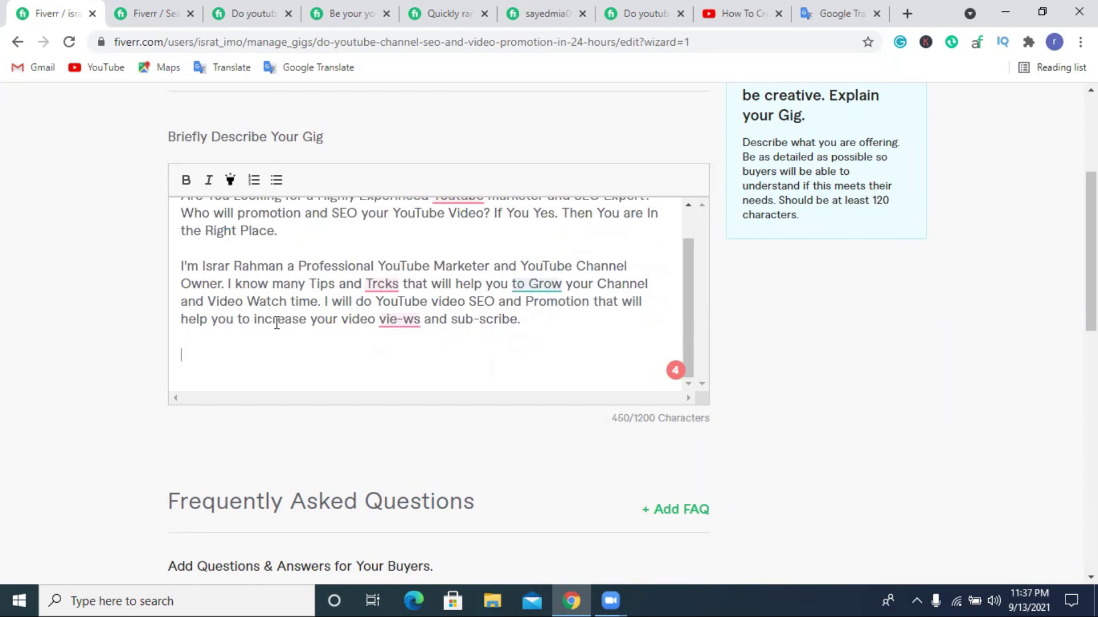
pyautogui.click(620, 11)
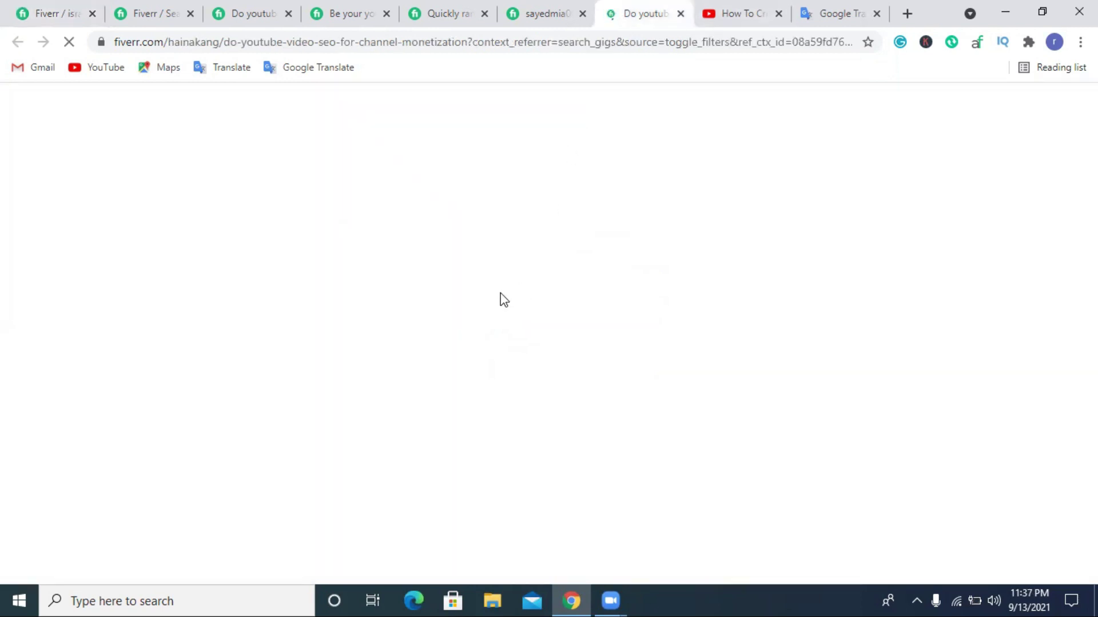
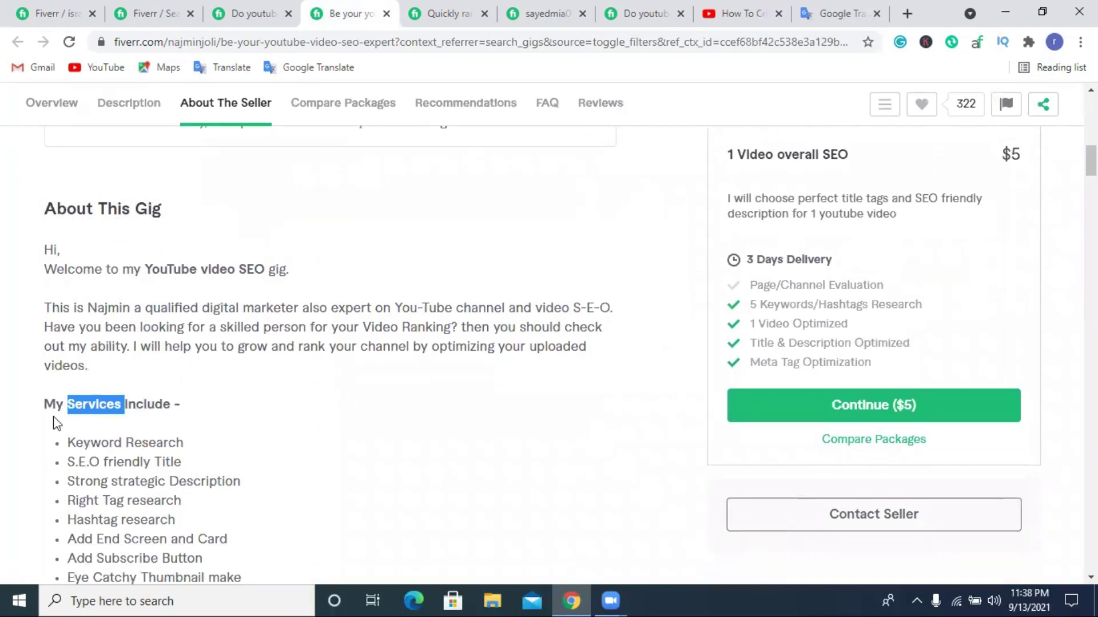
# Start a bulleted list under the services heading with 'Title Optimazation' as the first item.
pyautogui.click(58, 13)
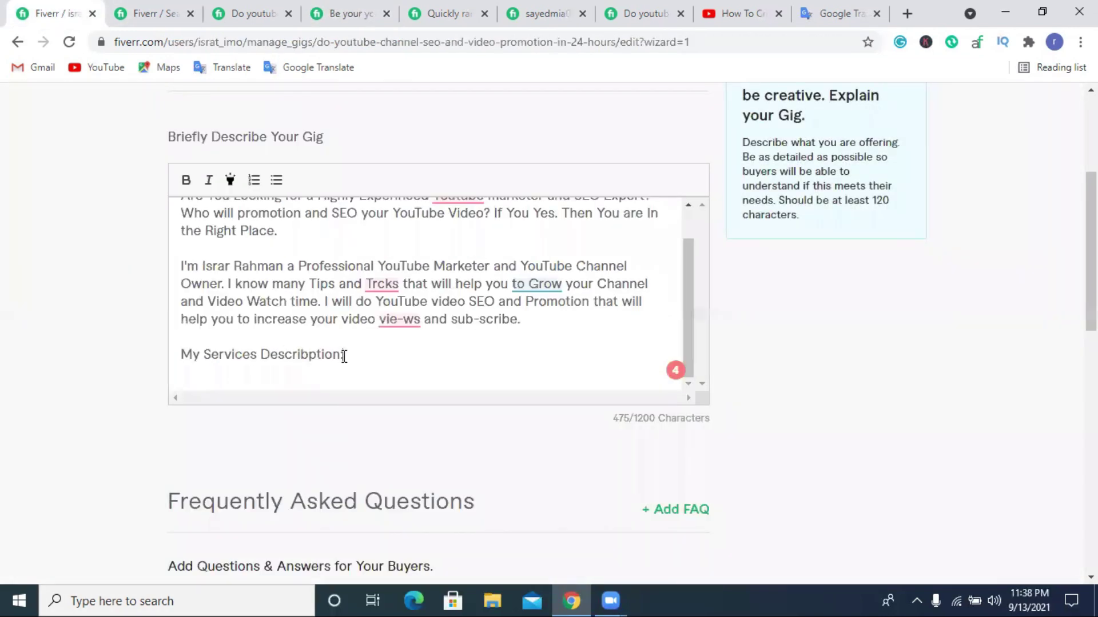
pyautogui.press('Return')
pyautogui.click(277, 182)
pyautogui.scroll(-1, 252, 366)
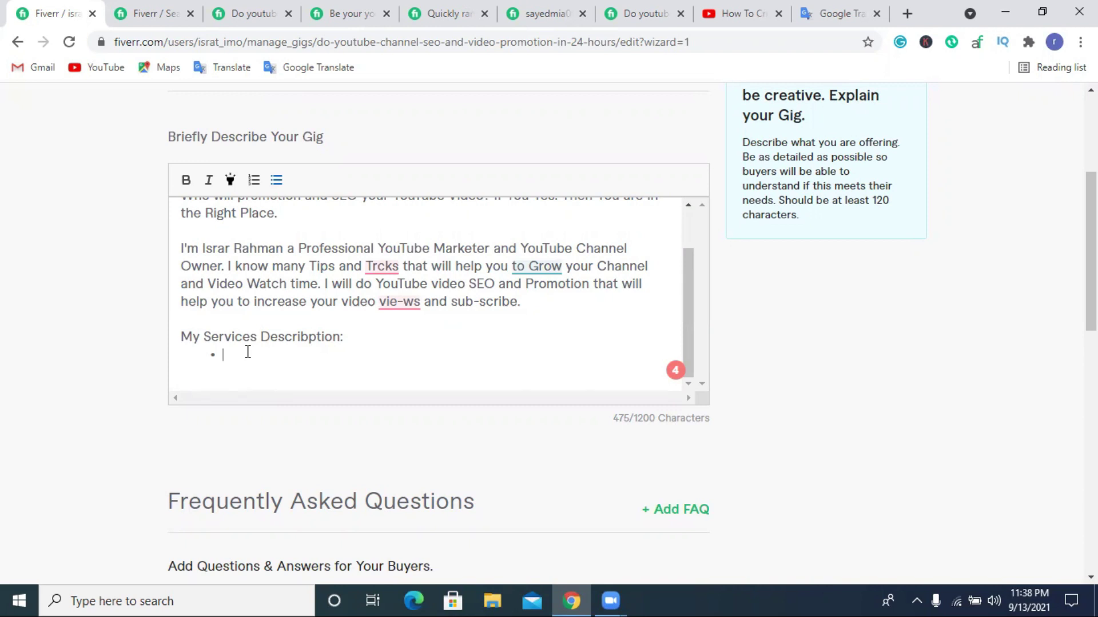
pyautogui.write('Title Op')
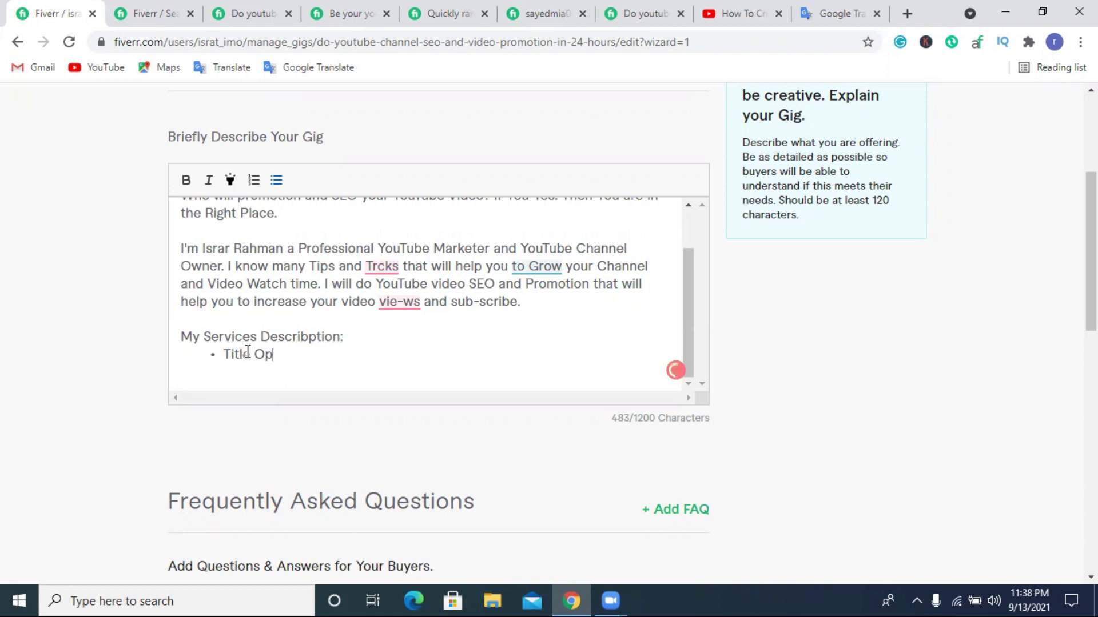
pyautogui.write('timazation')
# Begin a second bullet, typed so far as 'SEO friendly Descrip'.
pyautogui.press('Return')
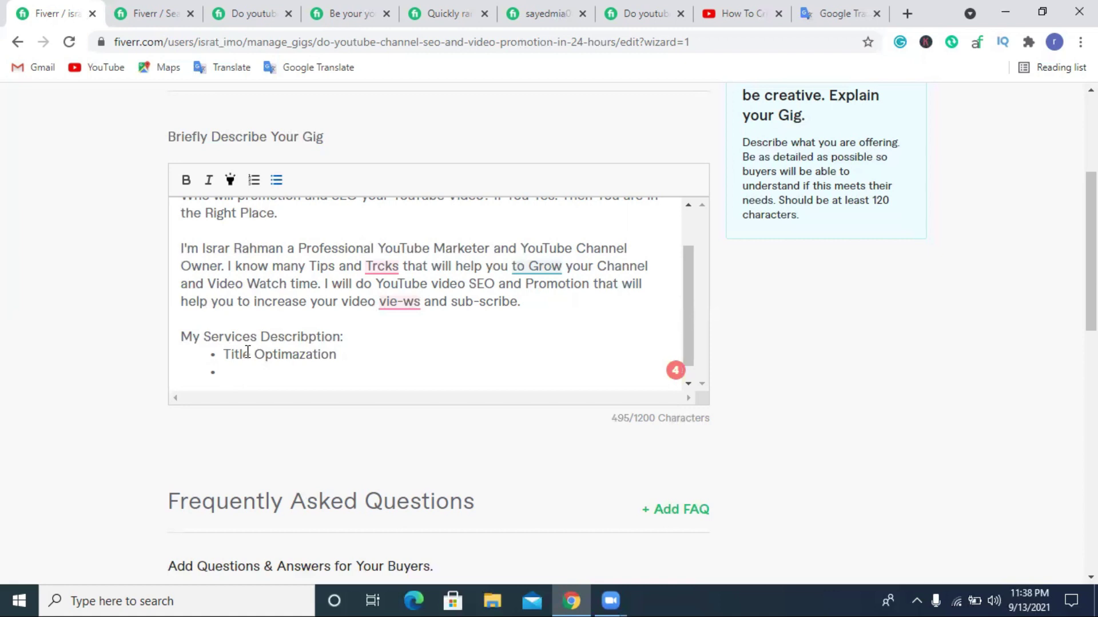
pyautogui.write('SEO friend')
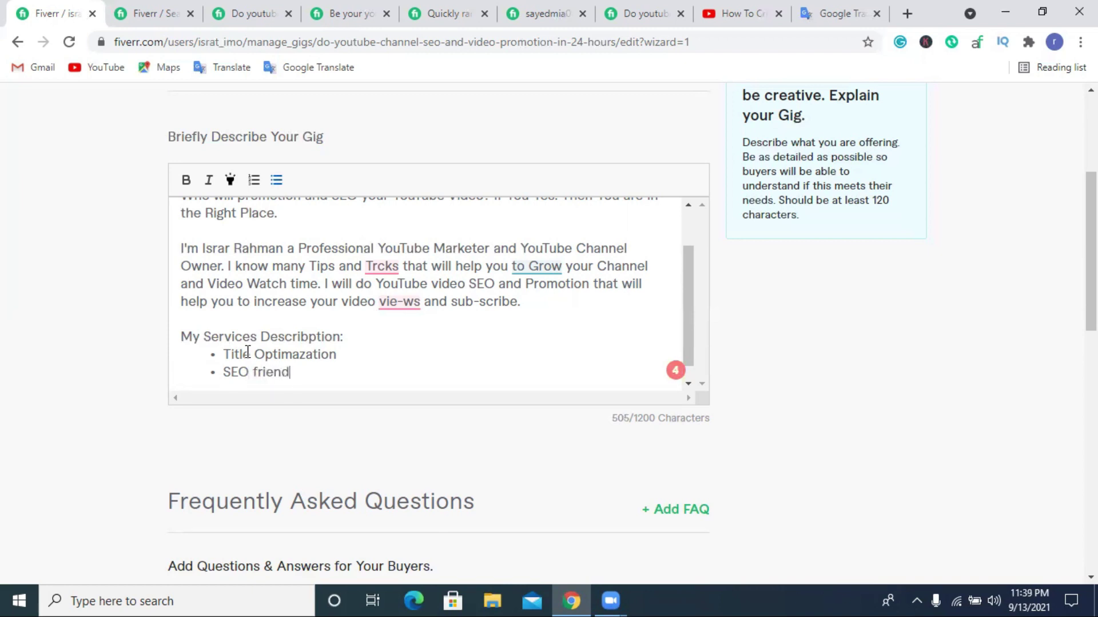
pyautogui.write('ly Desc')
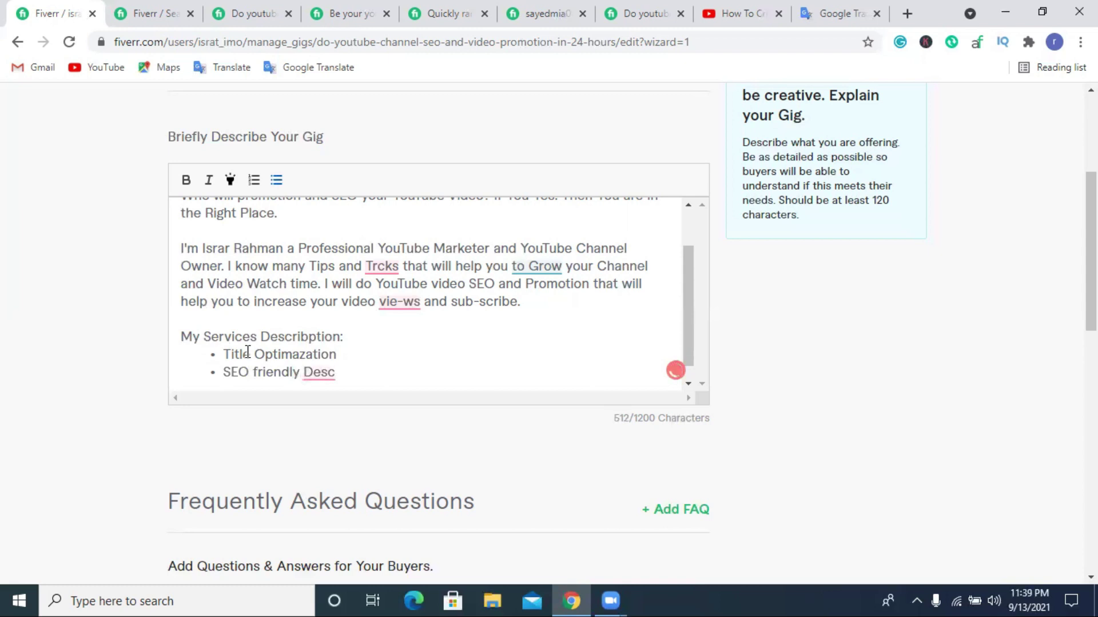
pyautogui.press('BackSpace')
pyautogui.write('cript')
pyautogui.press('BackSpace')
# Finish the second bullet as 'SEO friendly Description' using the word copied from the heading.
pyautogui.doubleClick(285, 338)
pyautogui.hotkey('ctrl', 'c')
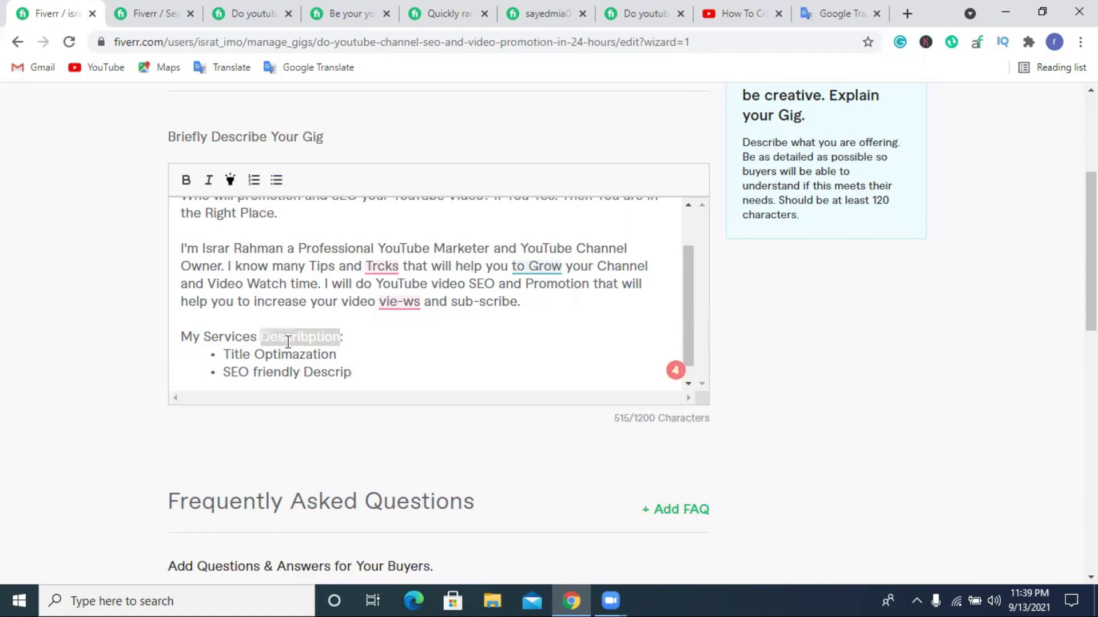
pyautogui.click(360, 373)
pyautogui.moveTo(303, 372); pyautogui.dragTo(357, 372)
pyautogui.hotkey('ctrl', 'v')
pyautogui.doubleClick(386, 372)
pyautogui.rightClick(371, 375)
pyautogui.click(350, 378)
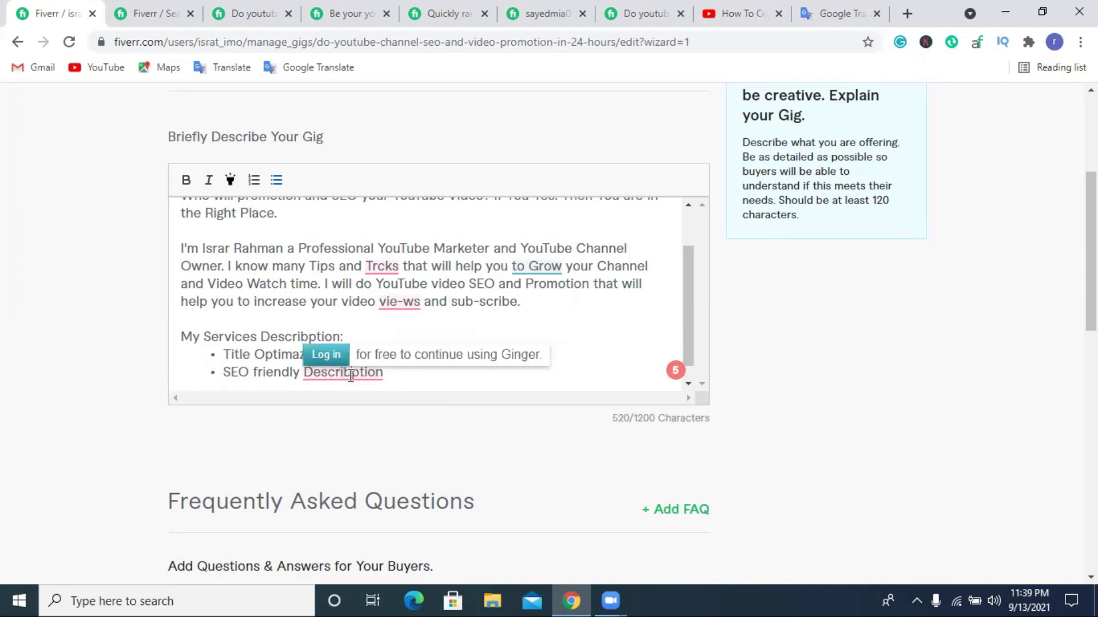
pyautogui.click(351, 375)
pyautogui.press('BackSpace')
pyautogui.click(385, 375)
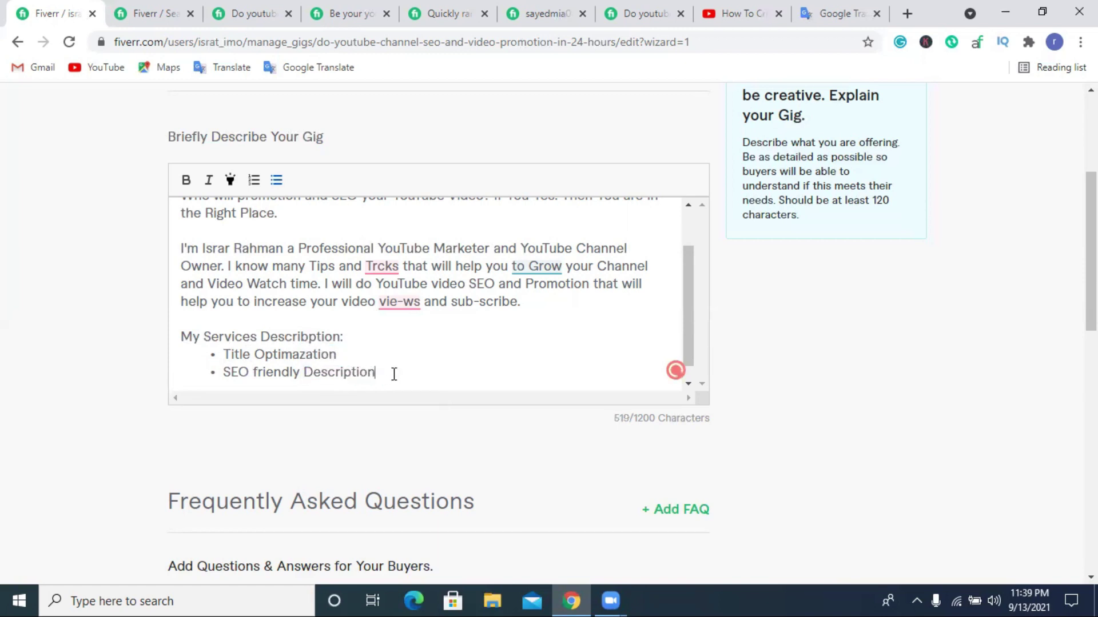
# Fix the heading to 'My Services Description' and start a third bullet.
pyautogui.click(307, 335)
pyautogui.press('BackSpace')
pyautogui.click(390, 377)
pyautogui.press('Return')
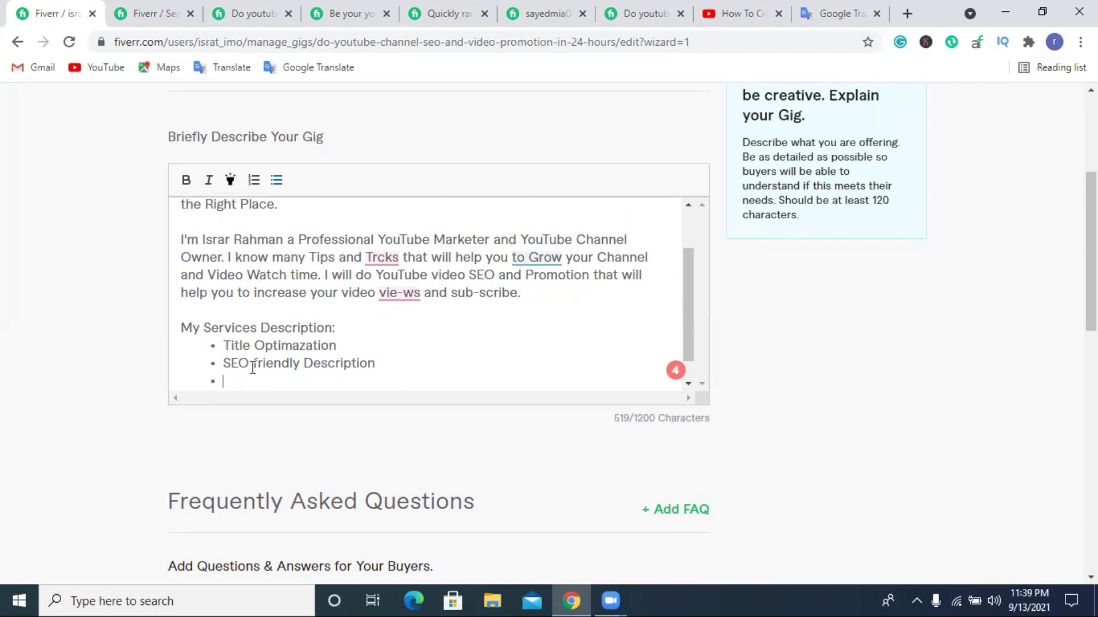
# Add a 'Keywords & Hastags Research' bullet, correcting 'Reserch'.
pyautogui.scroll(-1, 241, 376)
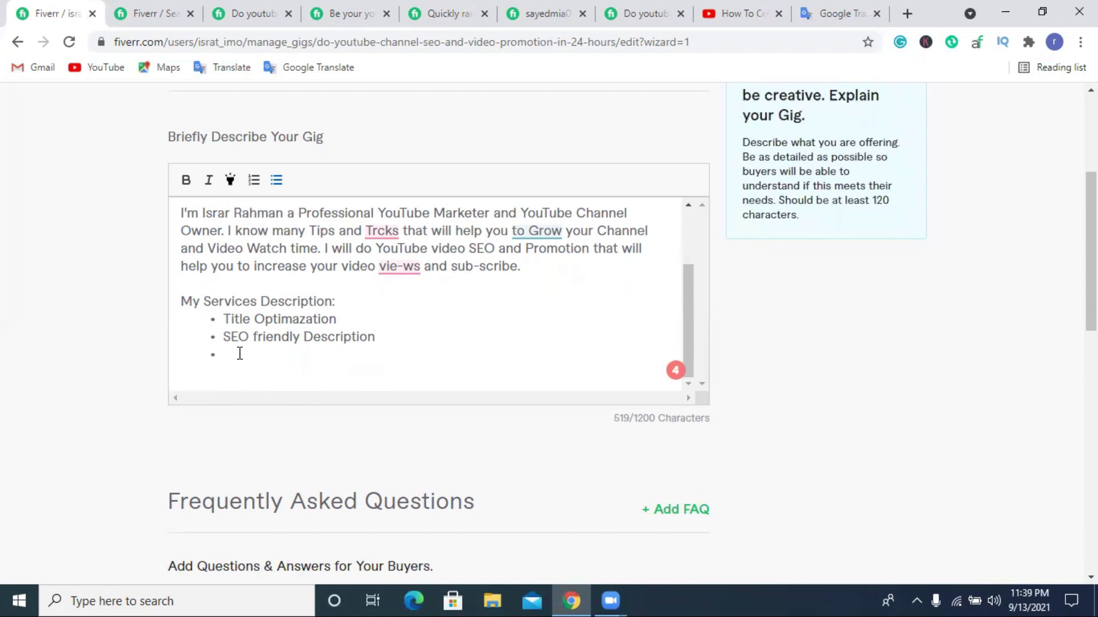
pyautogui.write('Keyword')
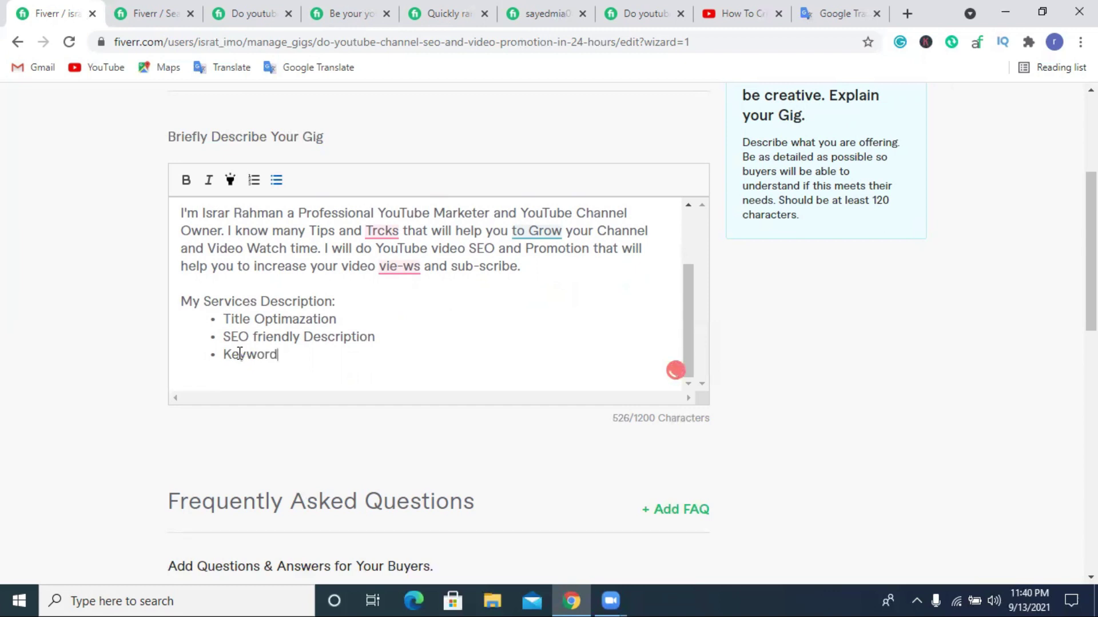
pyautogui.write('s & Hastags ')
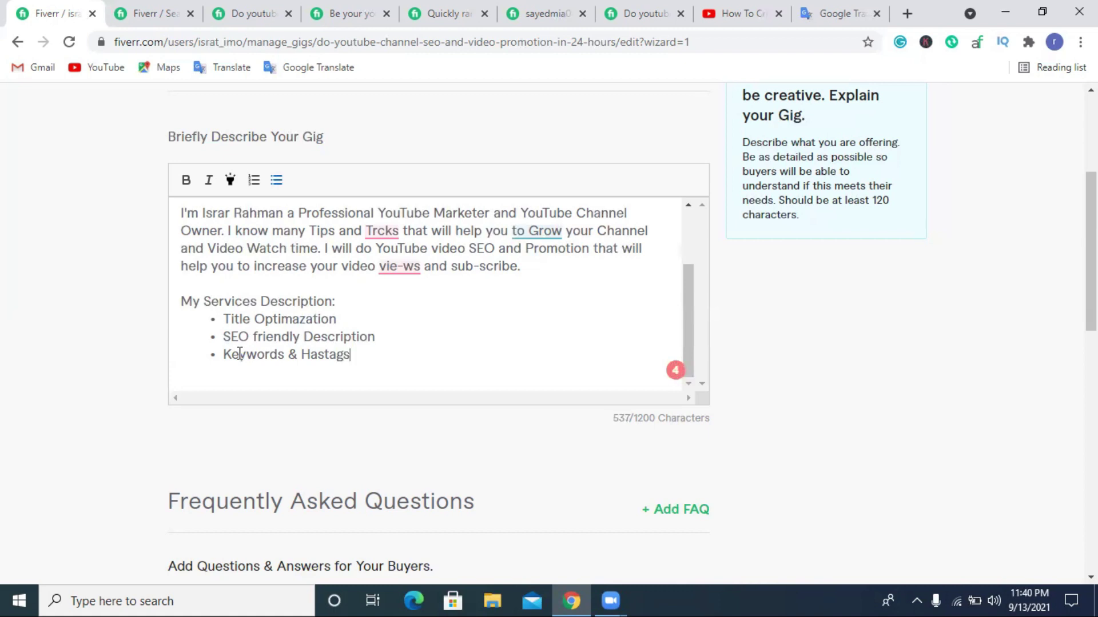
pyautogui.write('Reser')
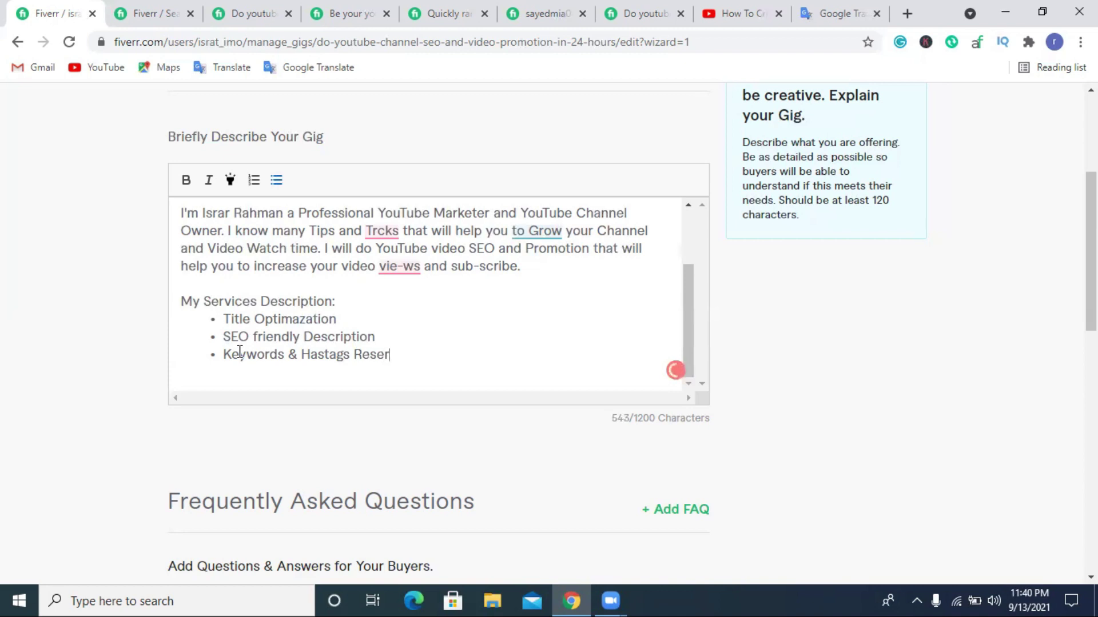
pyautogui.write('ch')
pyautogui.click(386, 355)
pyautogui.write('a')
pyautogui.click(418, 357)
pyautogui.press('Return')
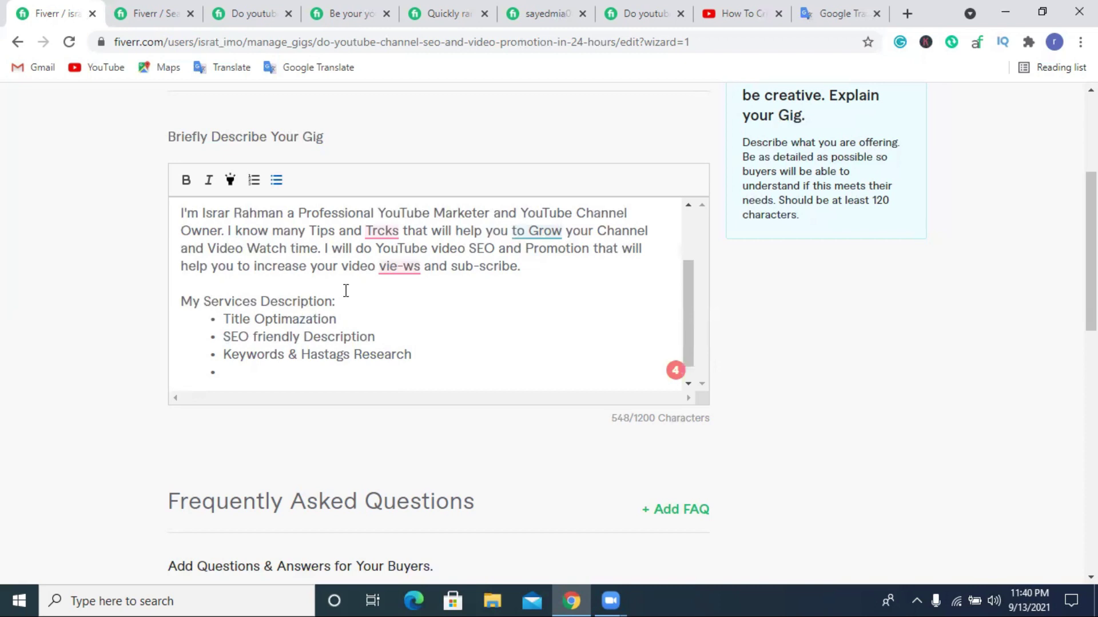
# Add an 'Improve SEO Scrore' bullet and start an empty one below.
pyautogui.write('Improbe')
pyautogui.press('BackSpace')
pyautogui.press('BackSpace')
pyautogui.press('BackSpace')
pyautogui.write('ve SEO')
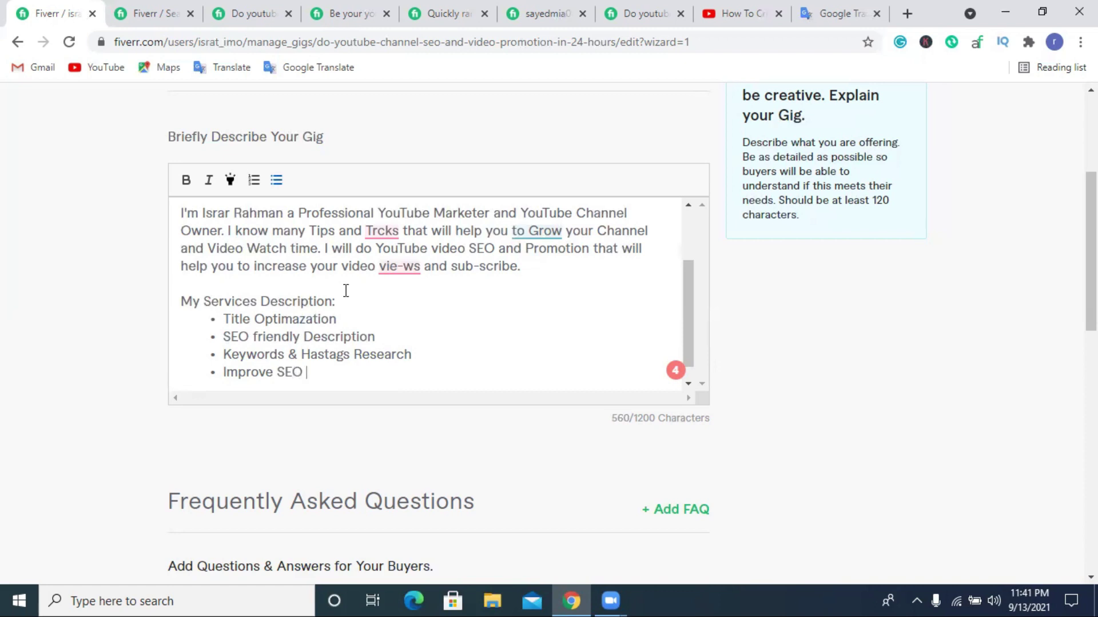
pyautogui.write(' Scro')
pyautogui.write('re')
pyautogui.press('Return')
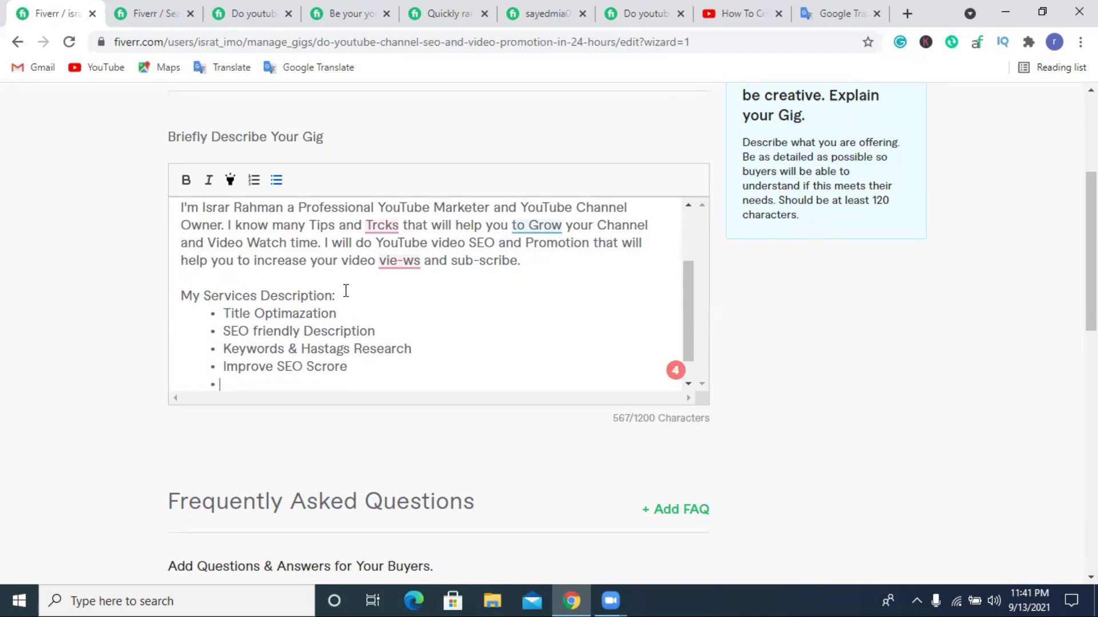
# Add 'Channel Tags' and 'Add END Screen' bullets to the services list.
pyautogui.write('Channel Tags')
pyautogui.press('Return')
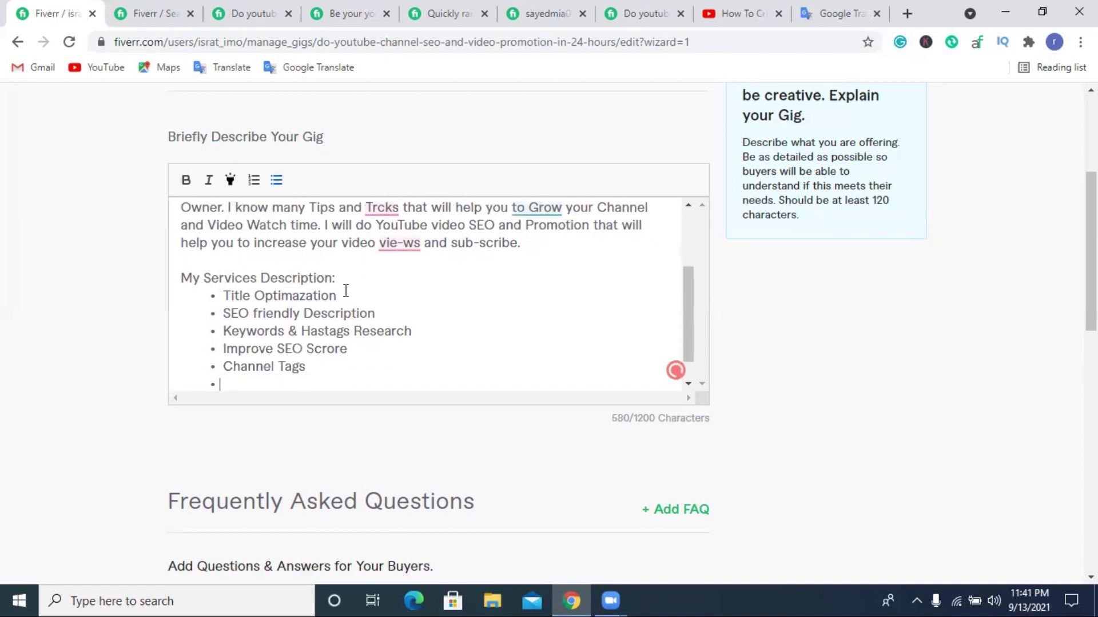
pyautogui.write('Add END ')
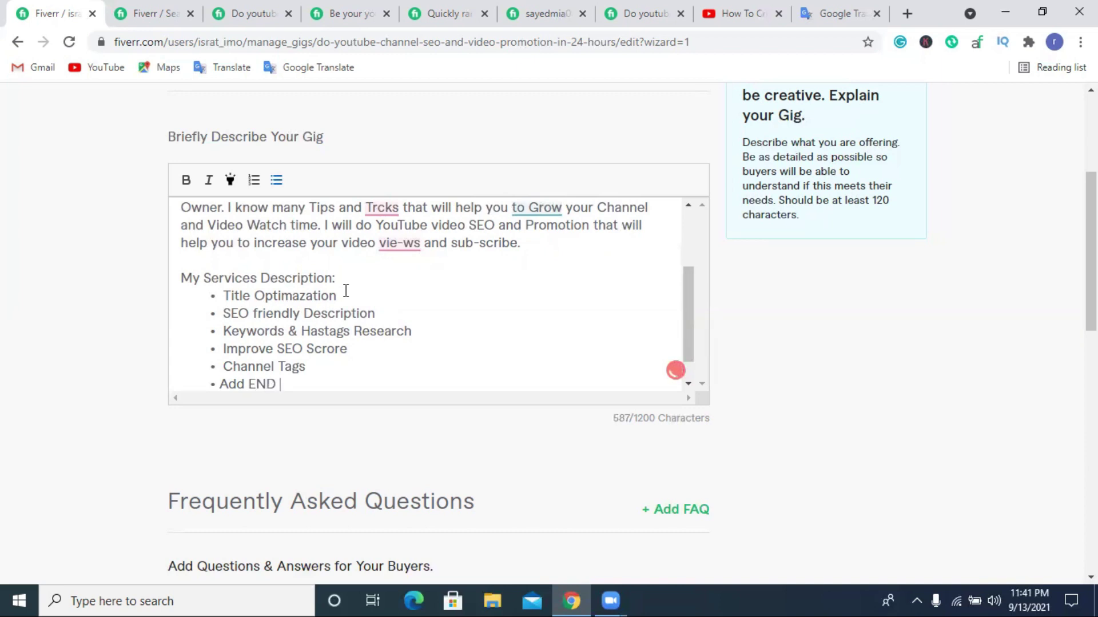
pyautogui.write('Screens')
pyautogui.press('BackSpace')
pyautogui.press('Return')
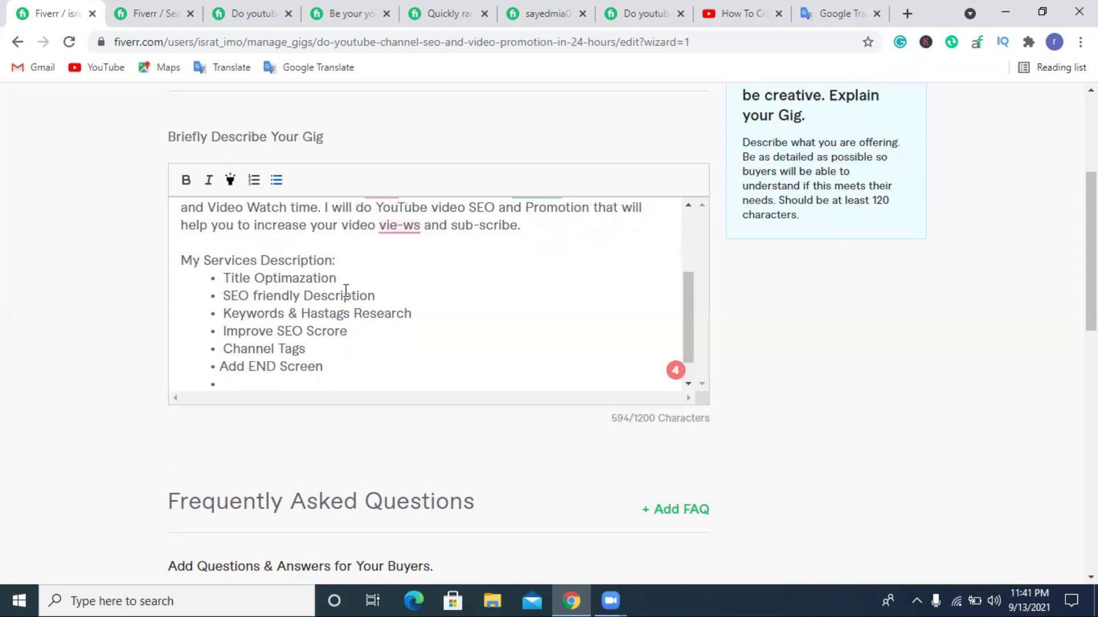
# Add an 'Add cards' bullet, leaving an empty bullet below it.
pyautogui.write('Add card')
pyautogui.press('Return')
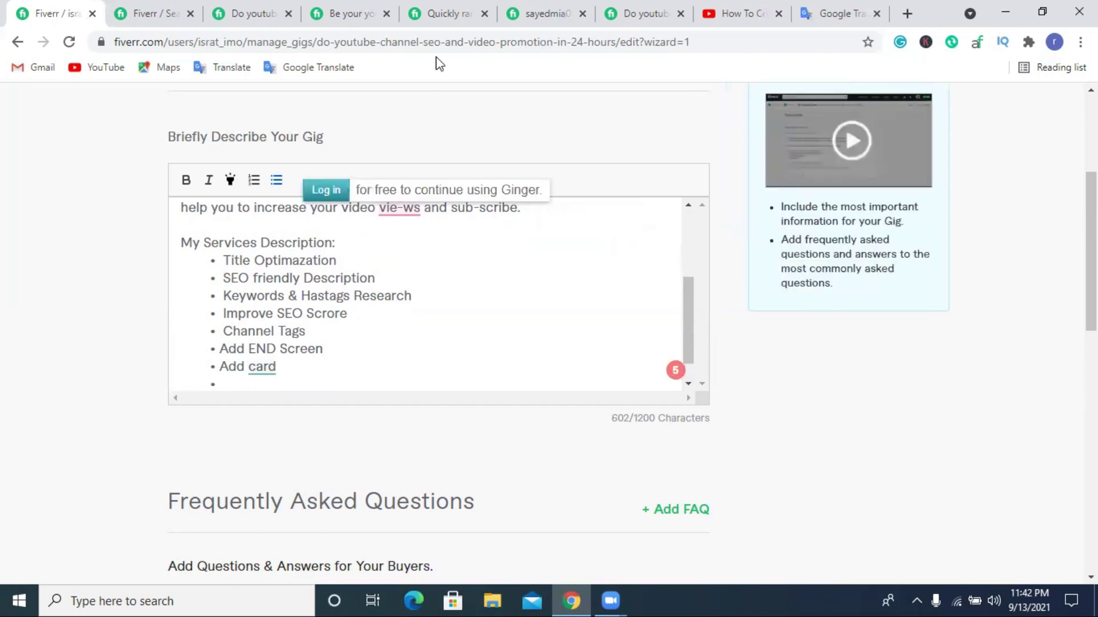
pyautogui.click(312, 372)
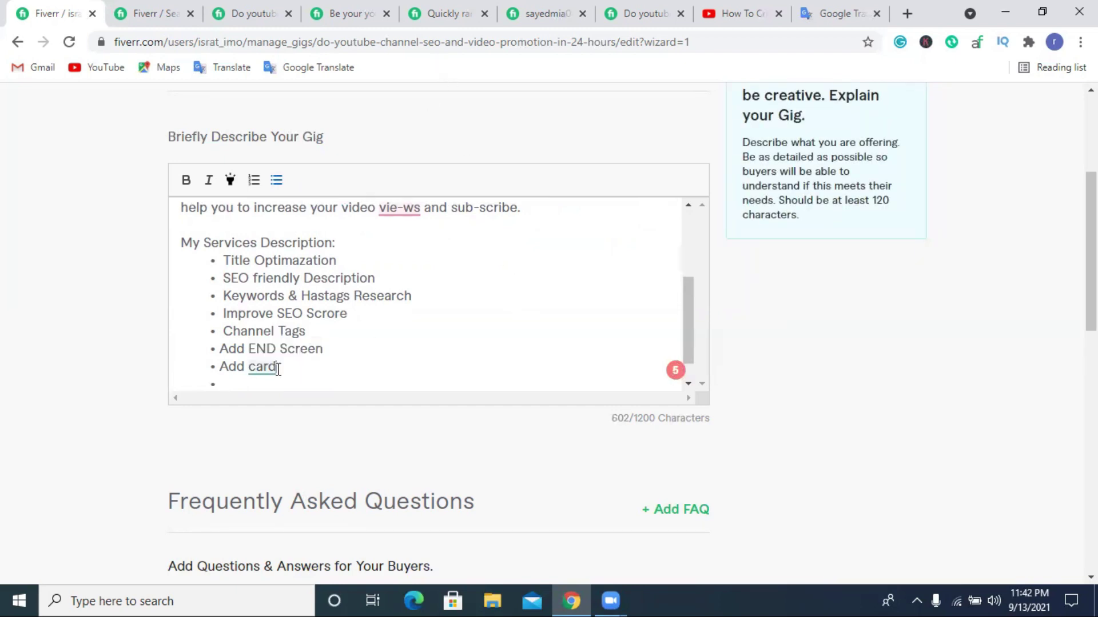
pyautogui.write('s')
pyautogui.click(221, 381)
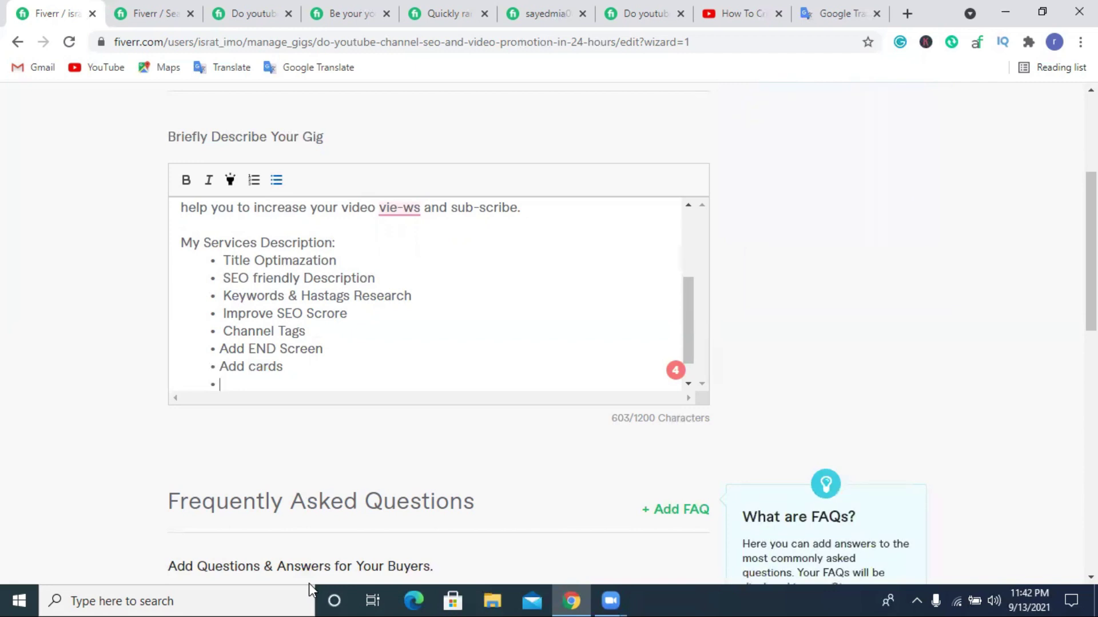
# Browse the 'Be your youtube' gig's services list for ideas, then go back to your gig editor.
pyautogui.click(255, 13)
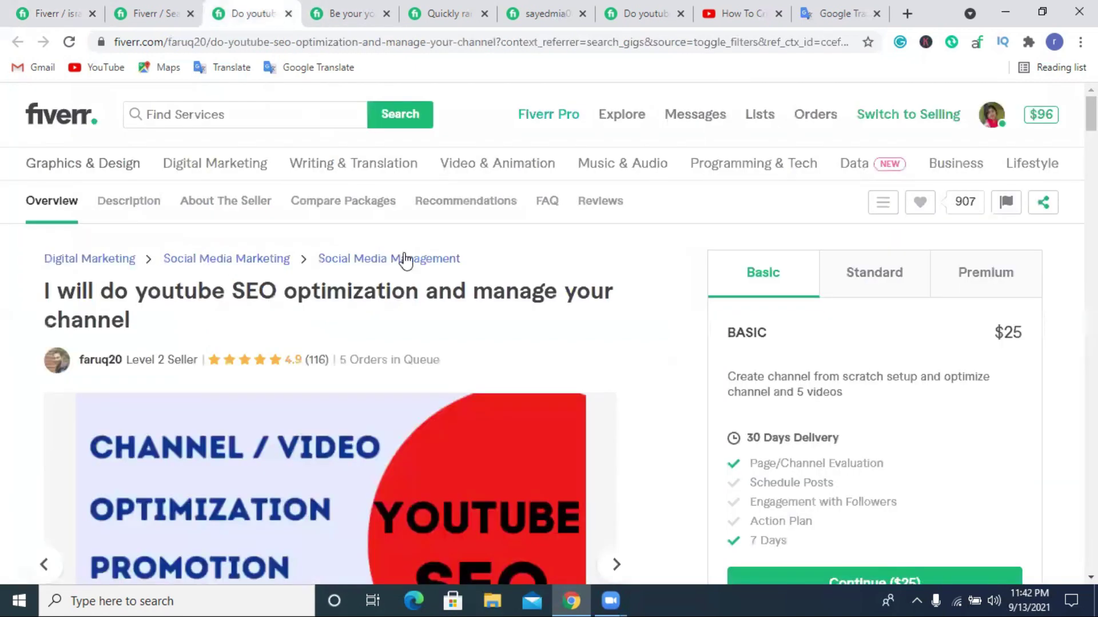
pyautogui.scroll(-14, 405, 260)
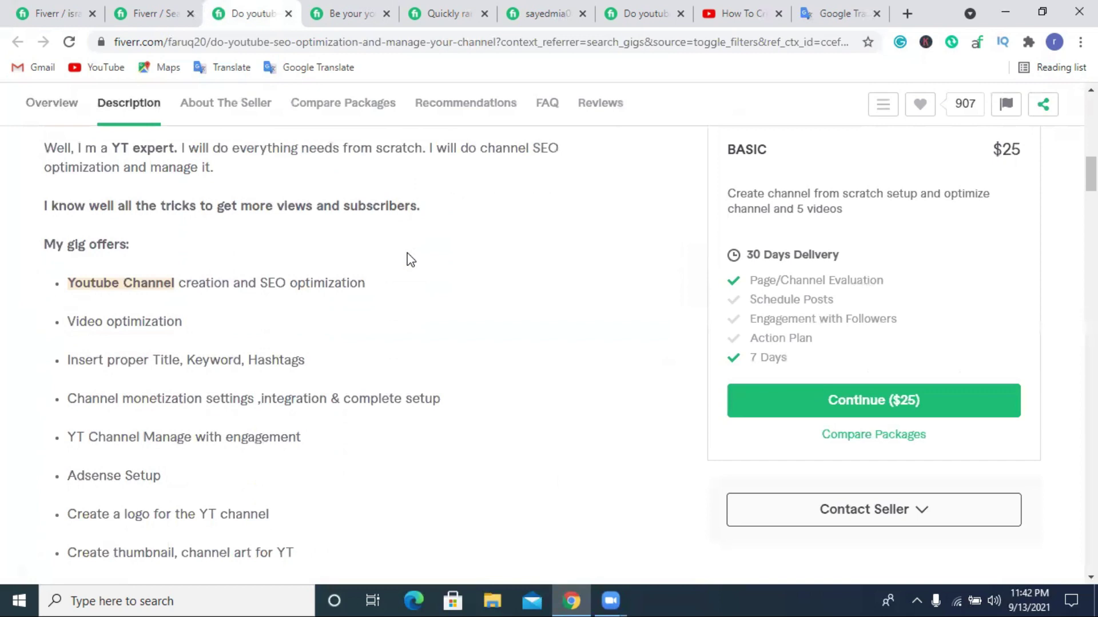
pyautogui.scroll(-3, 393, 239)
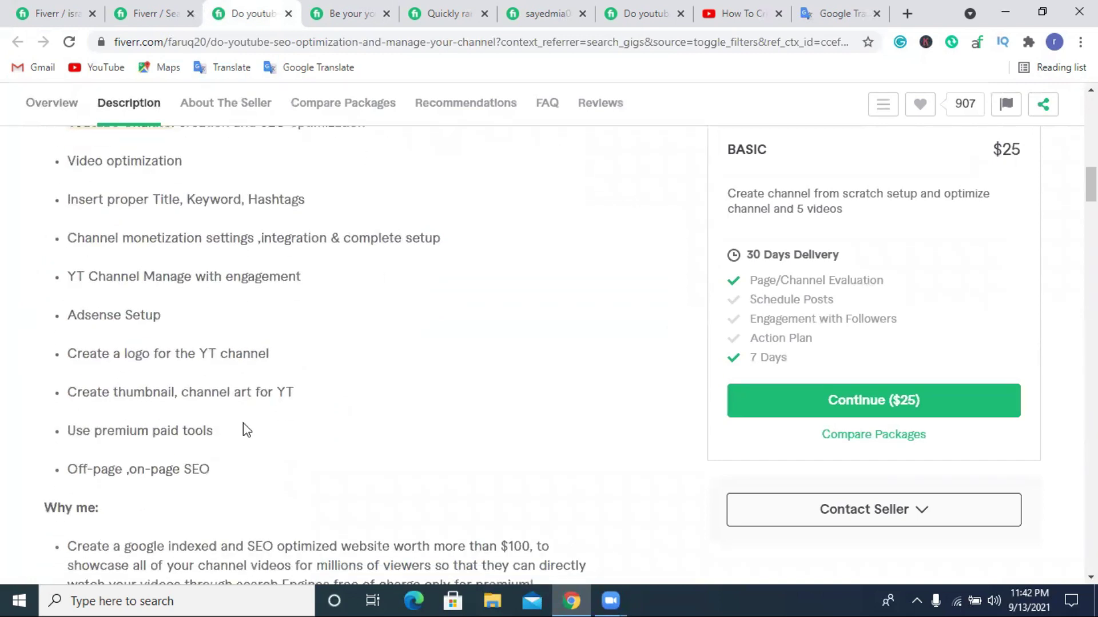
pyautogui.click(362, 22)
pyautogui.scroll(-3, 341, 229)
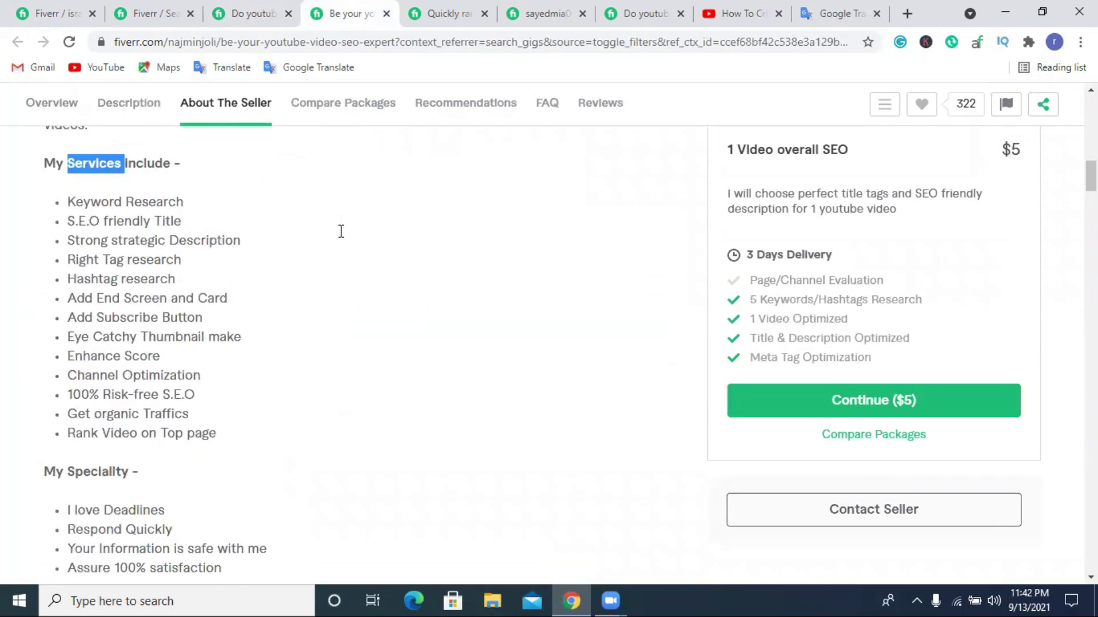
pyautogui.scroll(-1, 340, 231)
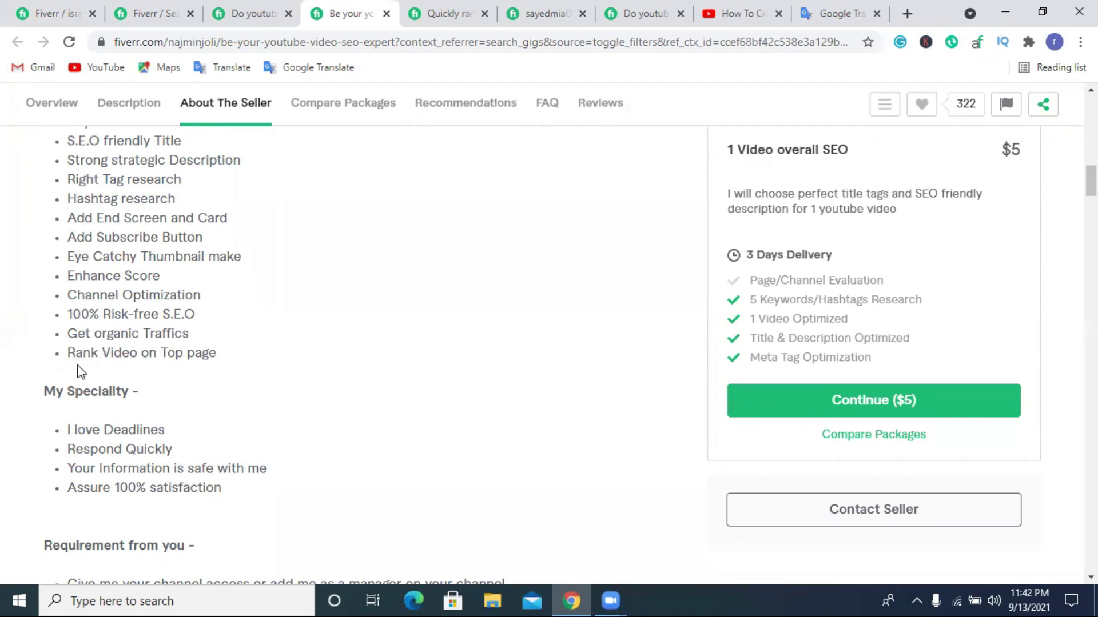
pyautogui.click(47, 13)
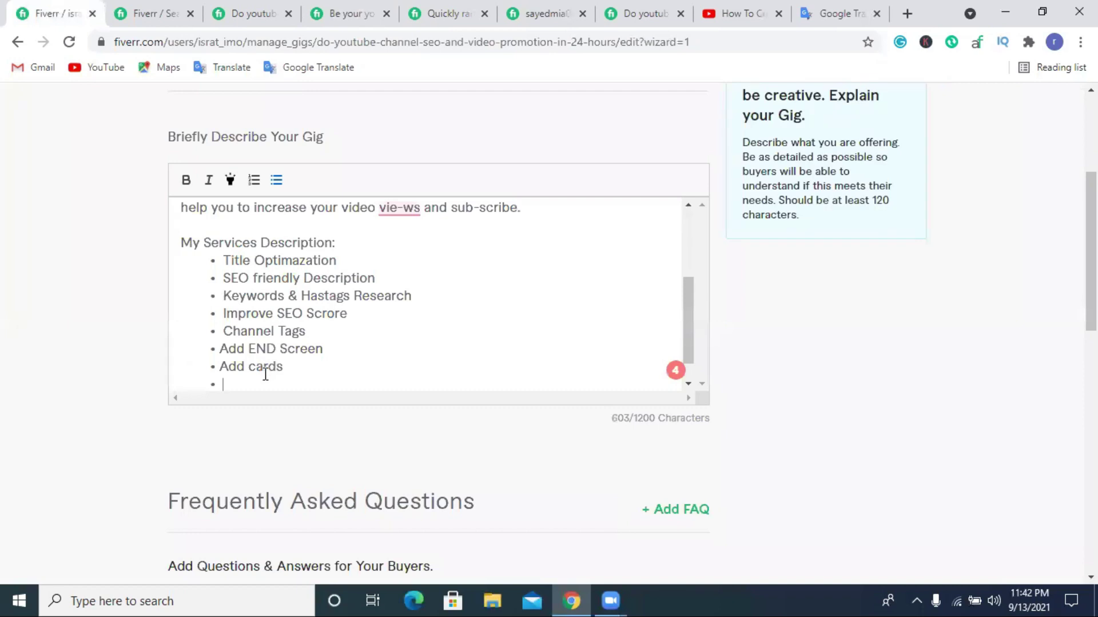
# Type the new bullet as 'Youtube Video Rank first page', fixing typos along the way.
pyautogui.write('Top')
pyautogui.press('BackSpace')
pyautogui.press('BackSpace')
pyautogui.press('BackSpace')
pyautogui.press('BackSpace')
pyautogui.press('BackSpace')
pyautogui.write('Top Tags ')
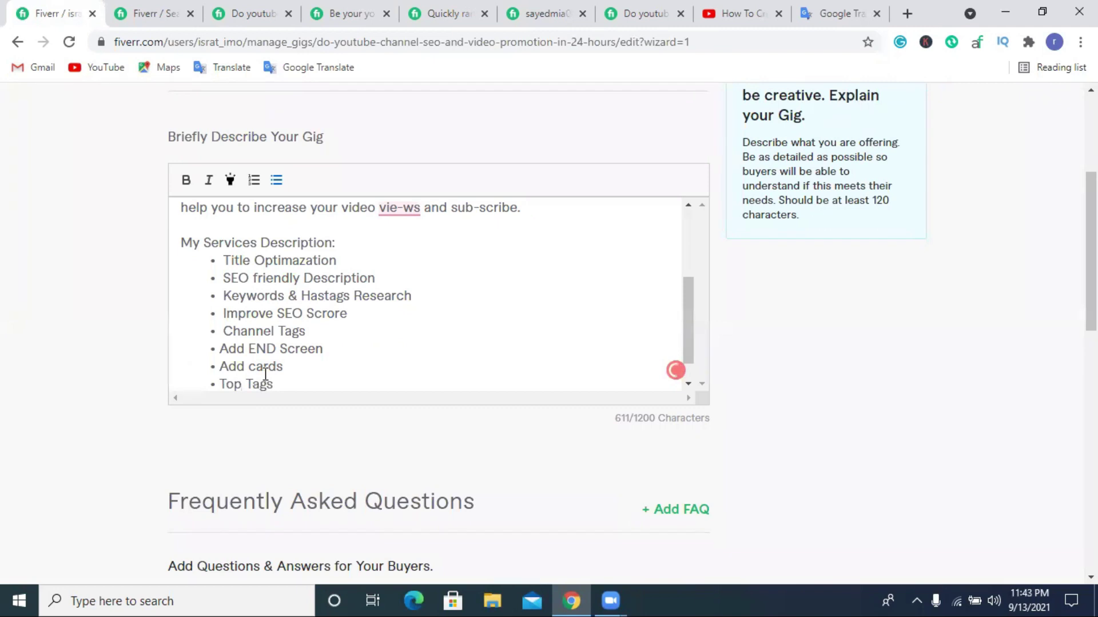
pyautogui.write('Yout')
pyautogui.press('BackSpace')
pyautogui.press('BackSpace')
pyautogui.press('BackSpace')
pyautogui.press('BackSpace')
pyautogui.press('BackSpace')
pyautogui.press('BackSpace')
pyautogui.press('BackSpace')
pyautogui.press('BackSpace')
pyautogui.press('BackSpace')
pyautogui.press('BackSpace')
pyautogui.press('BackSpace')
pyautogui.press('BackSpace')
pyautogui.press('BackSpace')
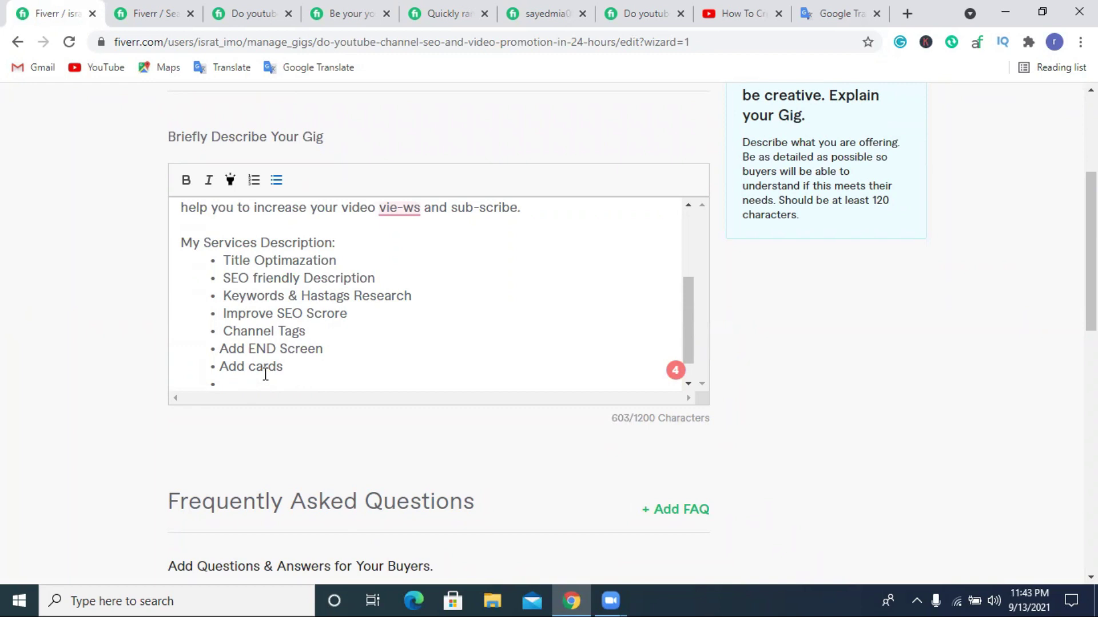
pyautogui.write('Vide')
pyautogui.press('BackSpace')
pyautogui.press('BackSpace')
pyautogui.press('BackSpace')
pyautogui.press('BackSpace')
pyautogui.write('Yoyy')
pyautogui.press('BackSpace')
pyautogui.write('utube')
pyautogui.press('BackSpace')
pyautogui.press('BackSpace')
pyautogui.press('BackSpace')
pyautogui.press('BackSpace')
pyautogui.press('BackSpace')
pyautogui.press('BackSpace')
pyautogui.press('BackSpace')
pyautogui.write('U')
pyautogui.press('BackSpace')
pyautogui.write('utube Video ')
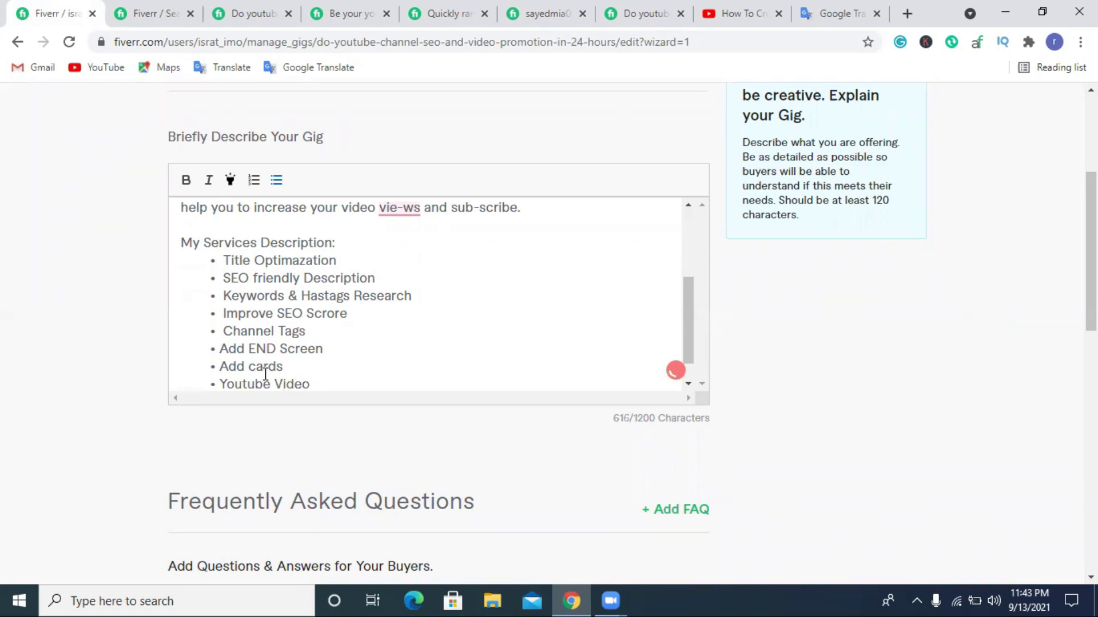
pyautogui.write('Rank')
pyautogui.write(' fa')
pyautogui.write('st')
pyautogui.press('BackSpace')
pyautogui.press('BackSpace')
pyautogui.press('BackSpace')
pyautogui.press('BackSpace')
pyautogui.press('BackSpace')
pyautogui.press('BackSpace')
pyautogui.write('firs page')
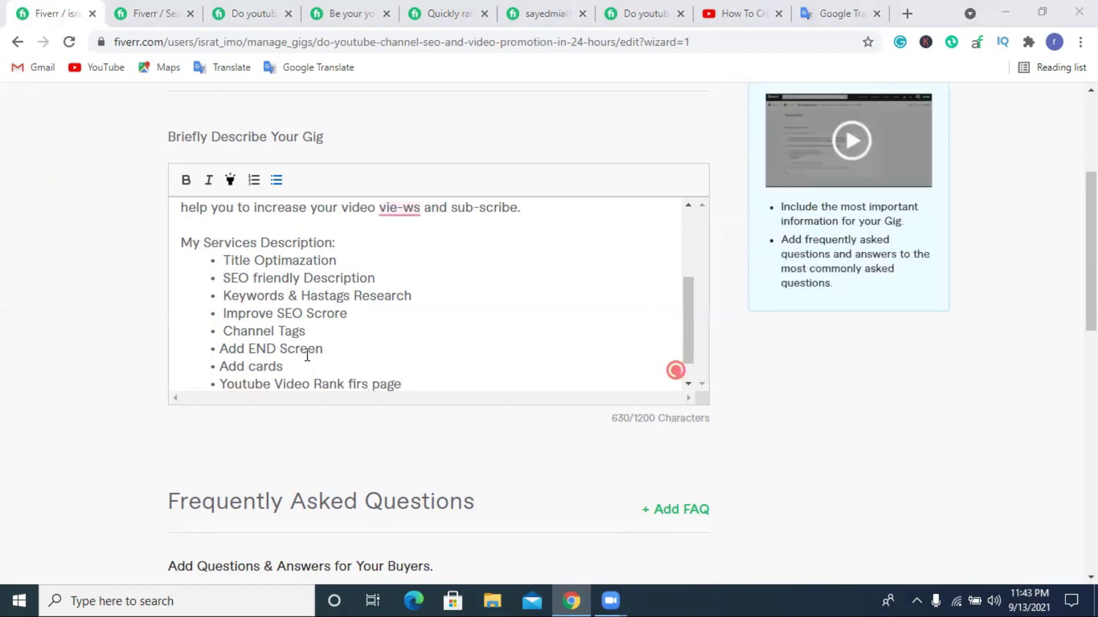
pyautogui.click(352, 382)
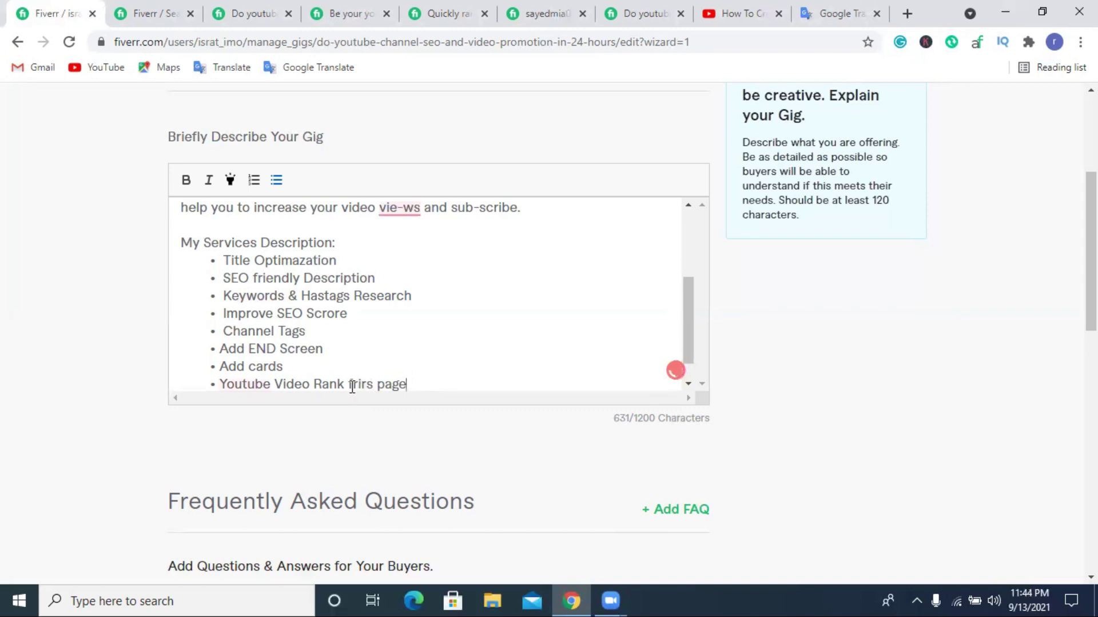
pyautogui.scroll(-1, 367, 385)
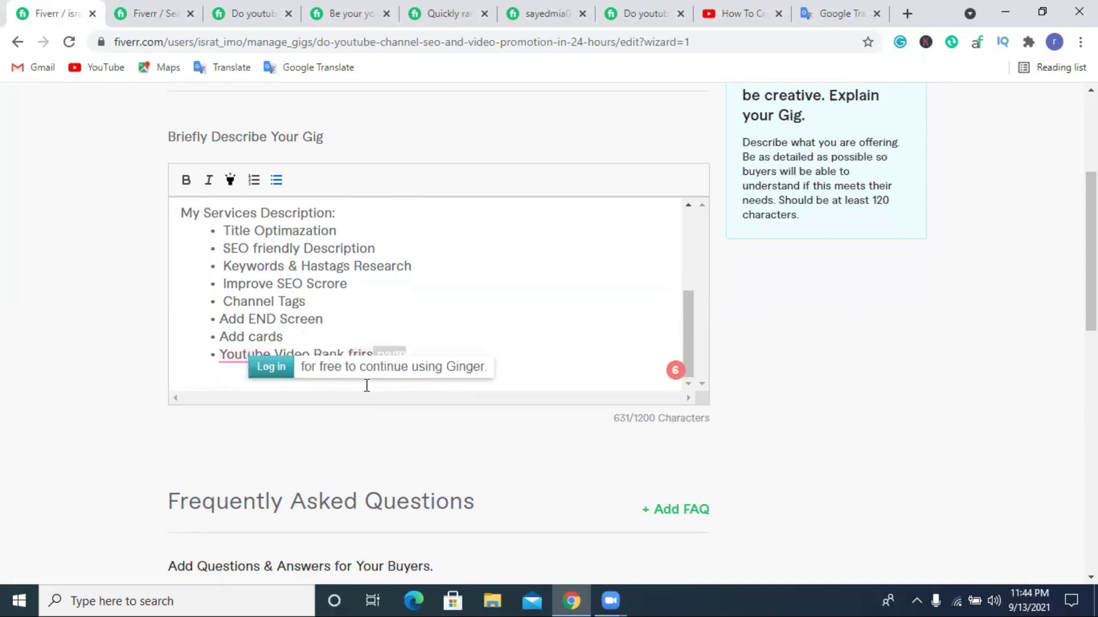
pyautogui.click(372, 354)
pyautogui.press('BackSpace')
pyautogui.press('BackSpace')
pyautogui.press('BackSpace')
pyautogui.press('BackSpace')
pyautogui.write('irst page')
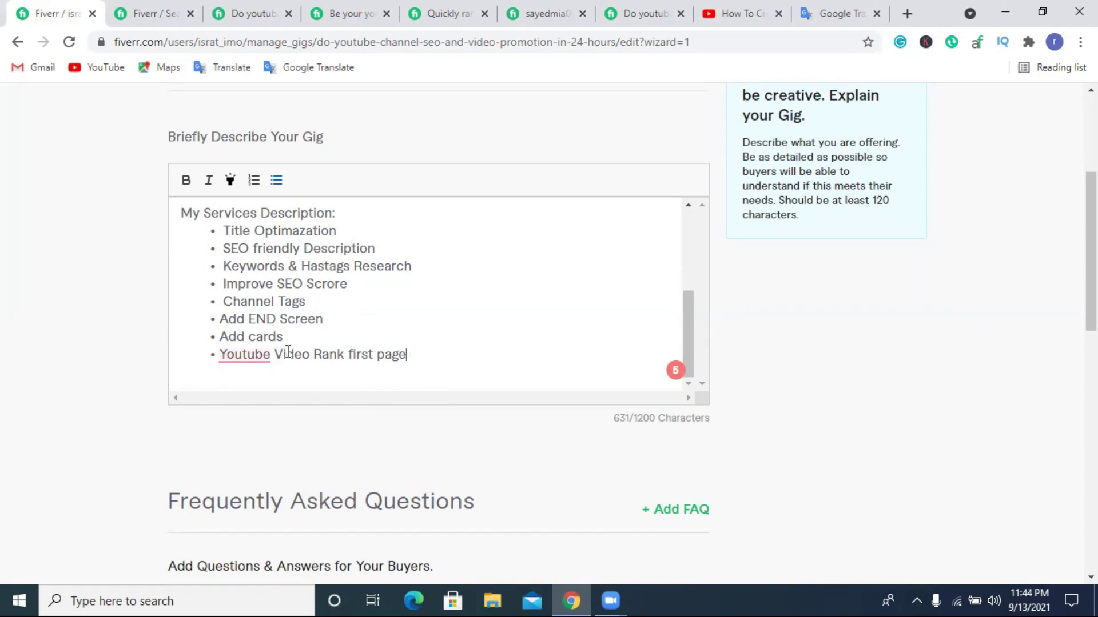
# Move 'Youtube Video' to the end so the bullet reads 'Rank first page in Youtube Video'.
pyautogui.moveTo(307, 355); pyautogui.dragTo(219, 355)
pyautogui.hotkey('ctrl', 'c')
pyautogui.rightClick(232, 355)
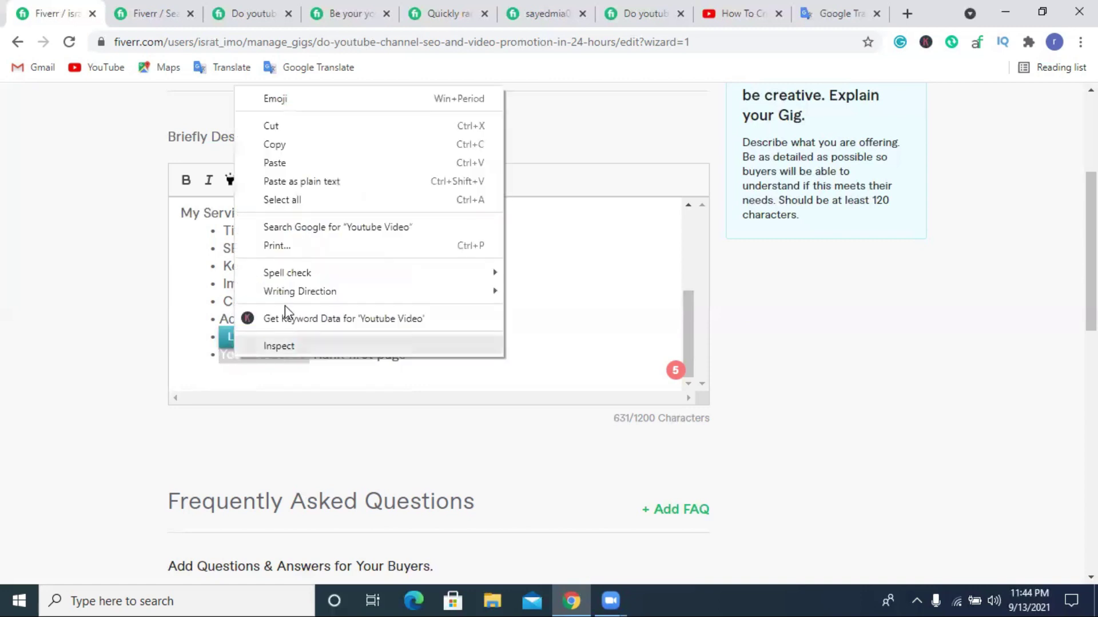
pyautogui.click(301, 125)
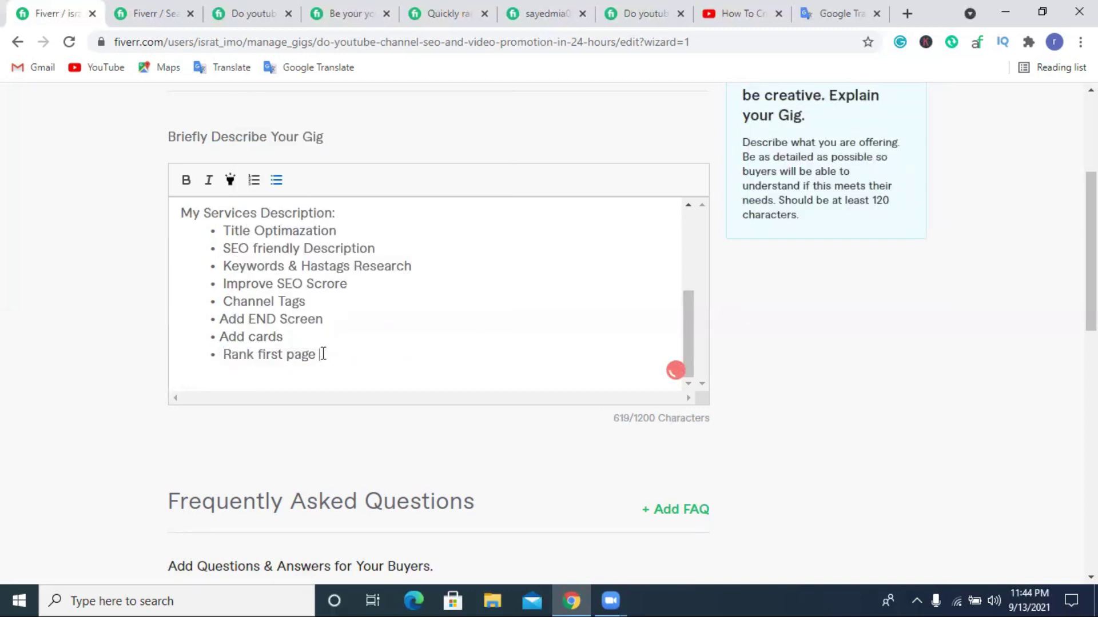
pyautogui.write('in')
pyautogui.hotkey('ctrl', 'v')
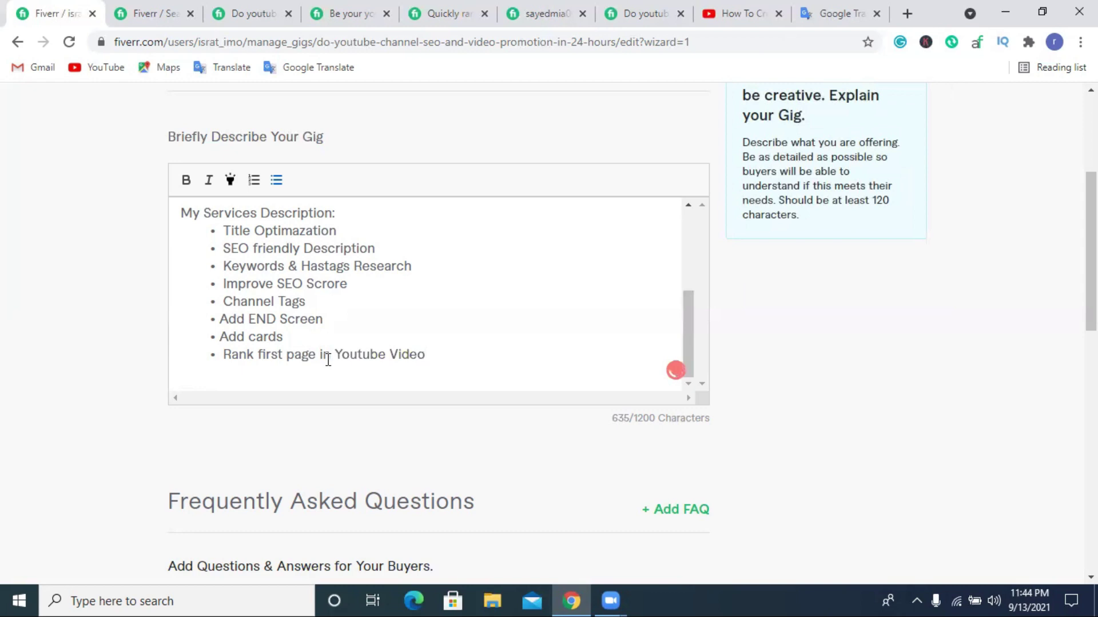
pyautogui.click(228, 355)
pyautogui.press('BackSpace')
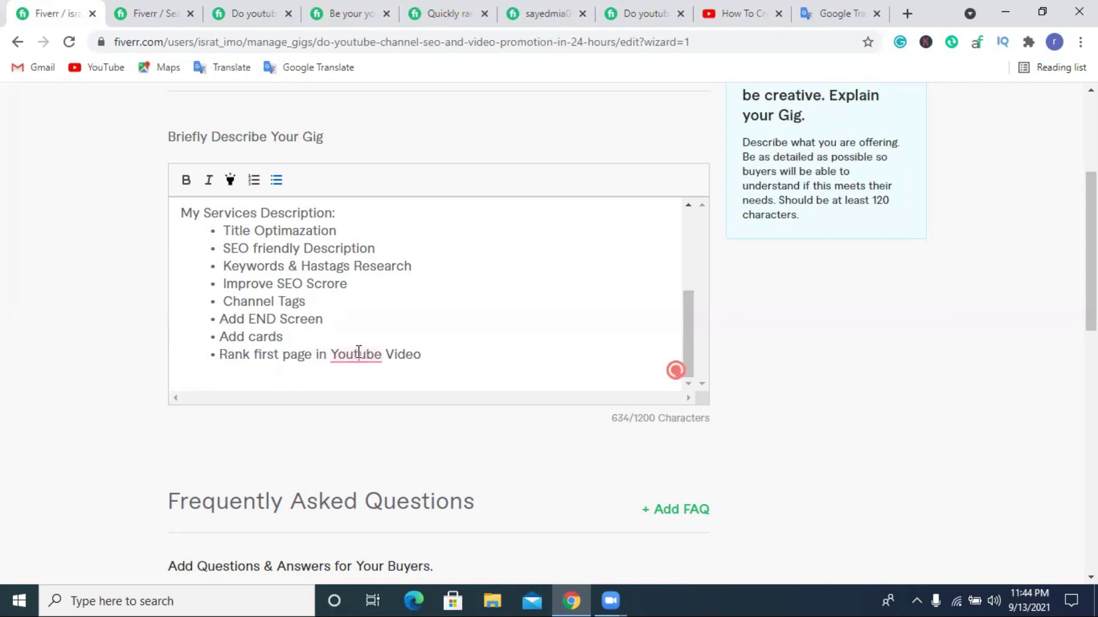
pyautogui.click(353, 356)
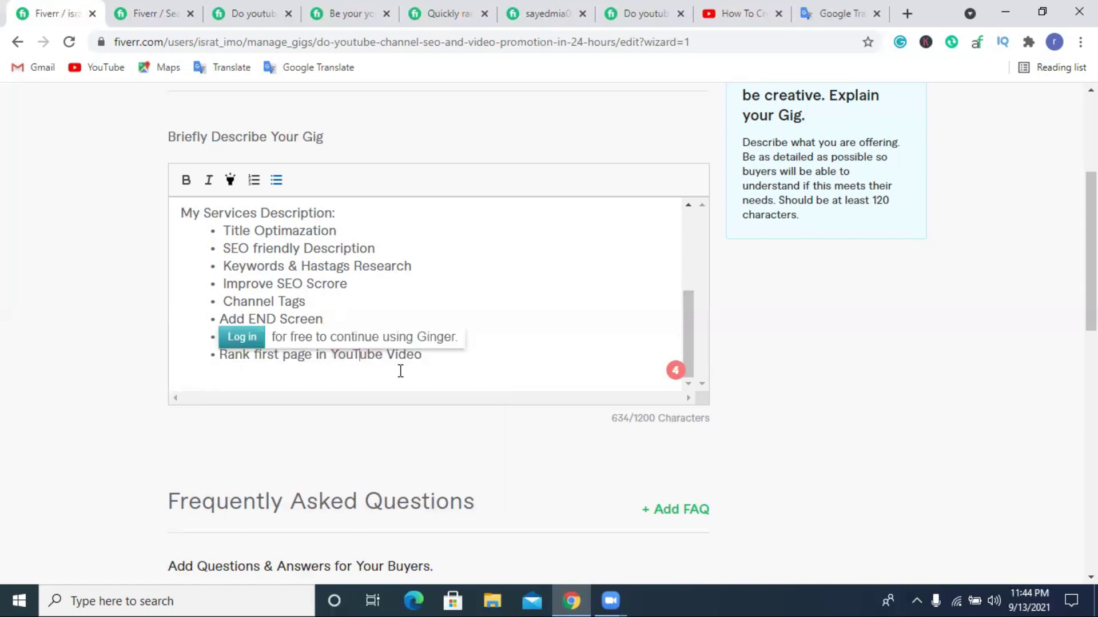
# Add an 'Organic View' bullet below the Rank line.
pyautogui.click(449, 354)
pyautogui.press('Return')
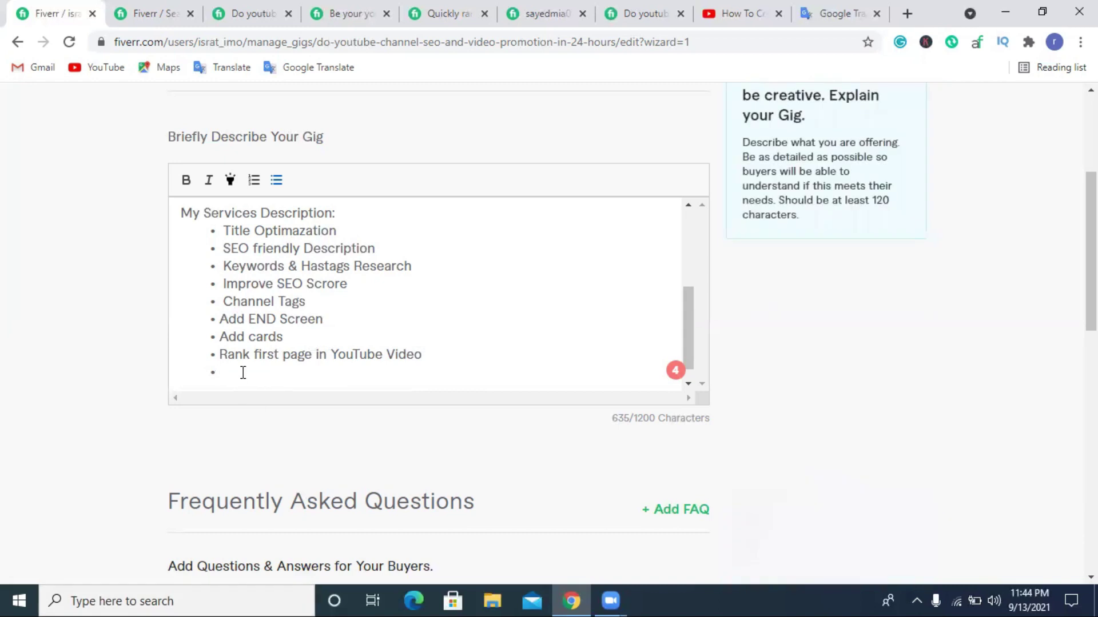
pyautogui.write('or')
pyautogui.write('gin')
pyautogui.write('ic')
pyautogui.write(' Vi')
pyautogui.write('ew ')
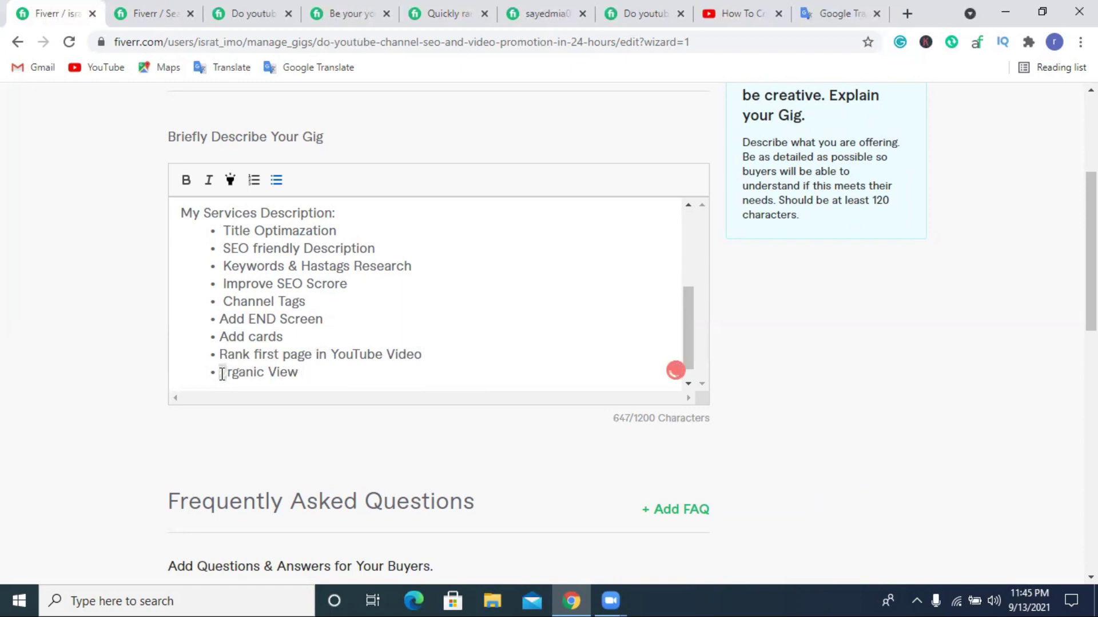
pyautogui.write('O')
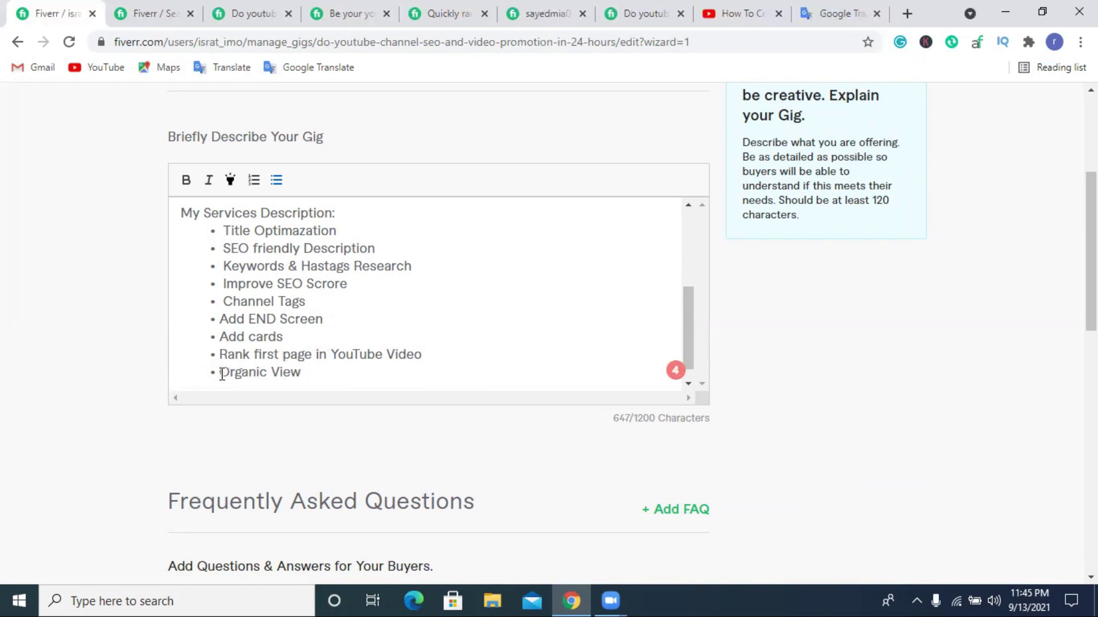
pyautogui.click(309, 372)
# Add a 'Promote & Marketing Video' bullet.
pyautogui.press('Return')
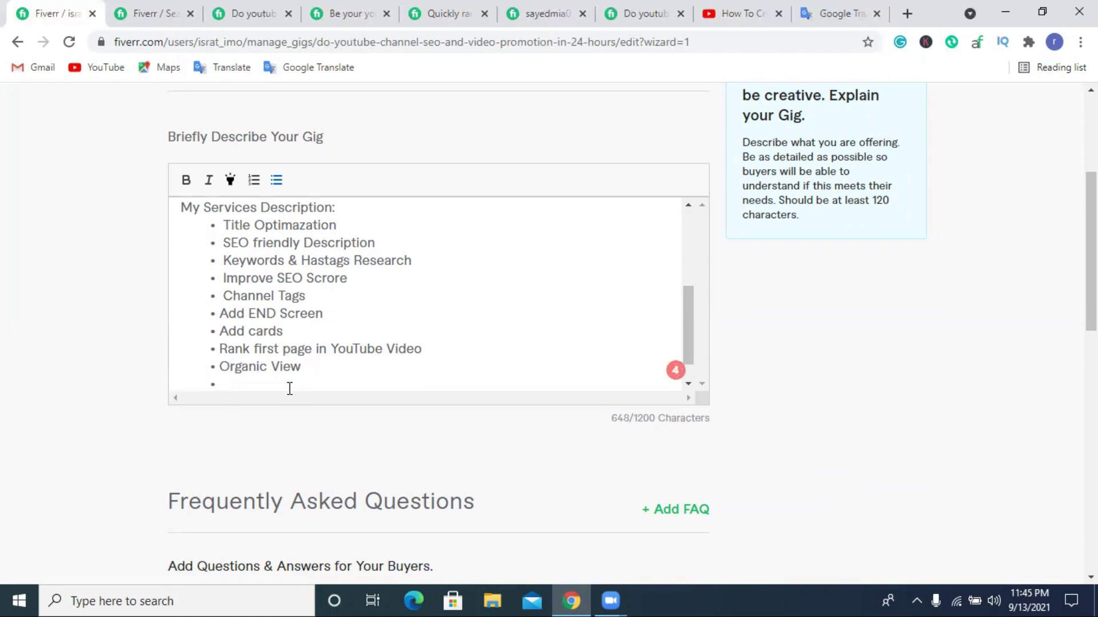
pyautogui.write('Promote')
pyautogui.press('BackSpace')
pyautogui.press('BackSpace')
pyautogui.write('e')
pyautogui.press('BackSpace')
pyautogui.write('?')
pyautogui.press('BackSpace')
pyautogui.write('&')
pyautogui.press('Left')
pyautogui.press('Left')
pyautogui.press('End')
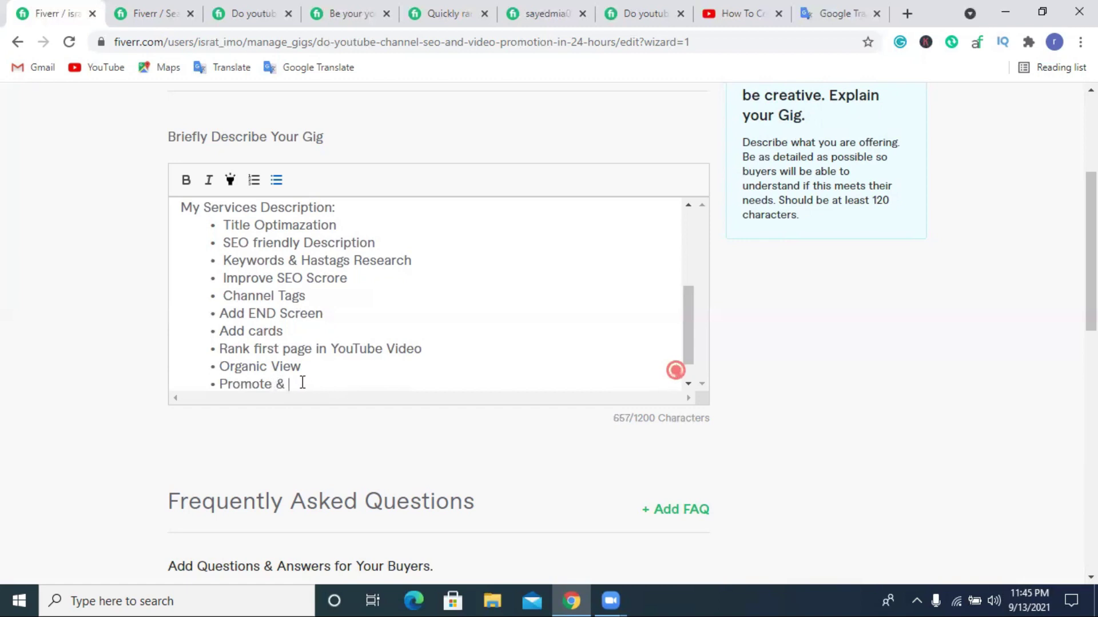
pyautogui.write('Marketing Video')
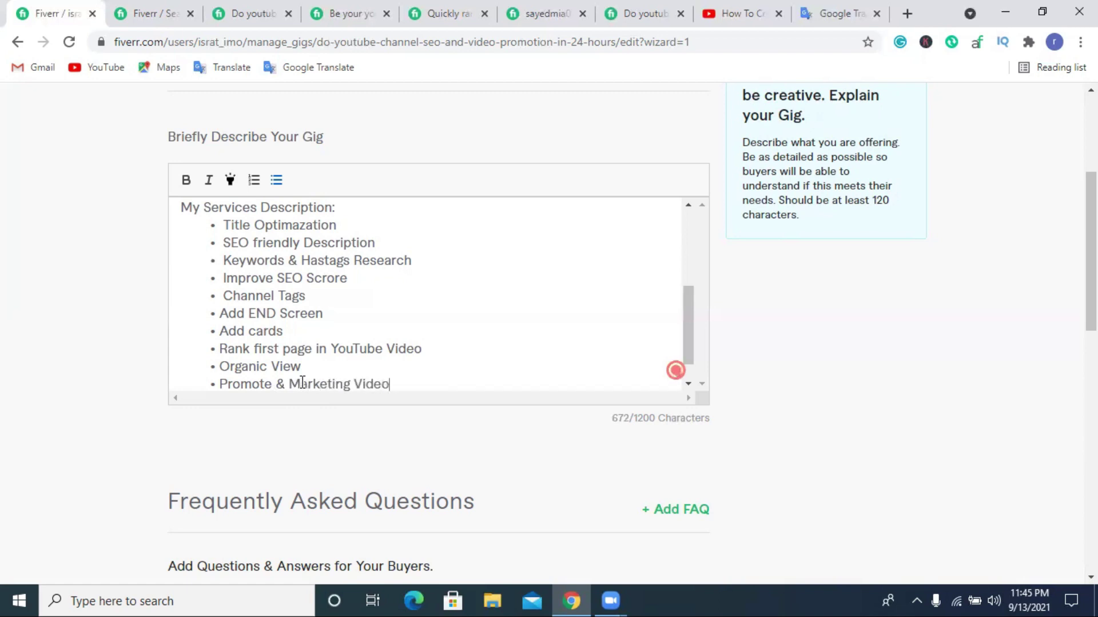
pyautogui.scroll(-1, 395, 297)
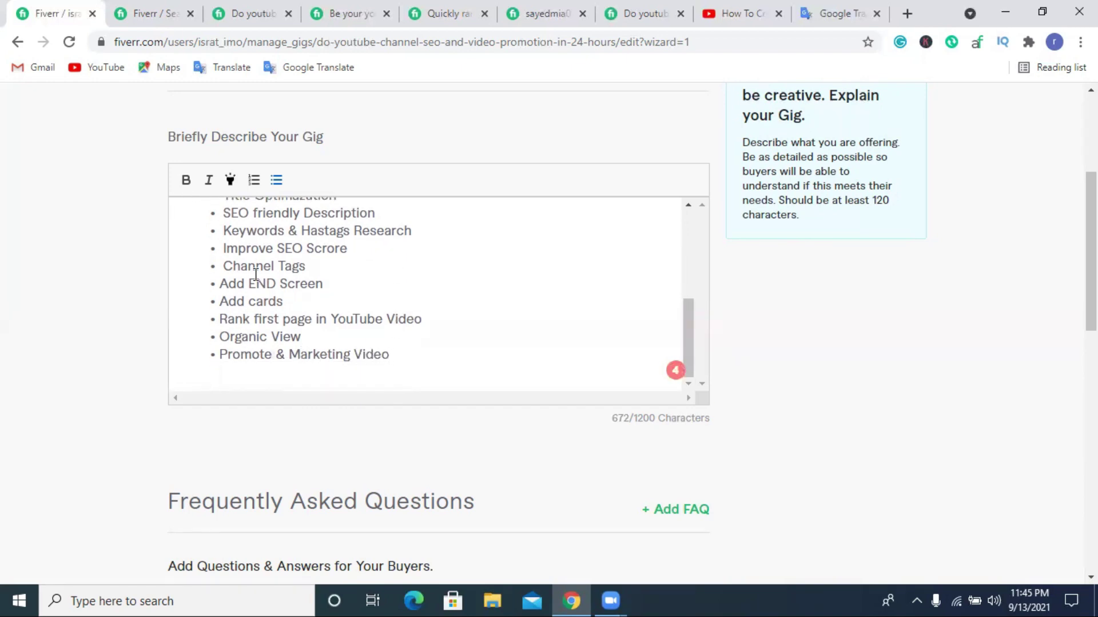
pyautogui.scroll(3, 263, 234)
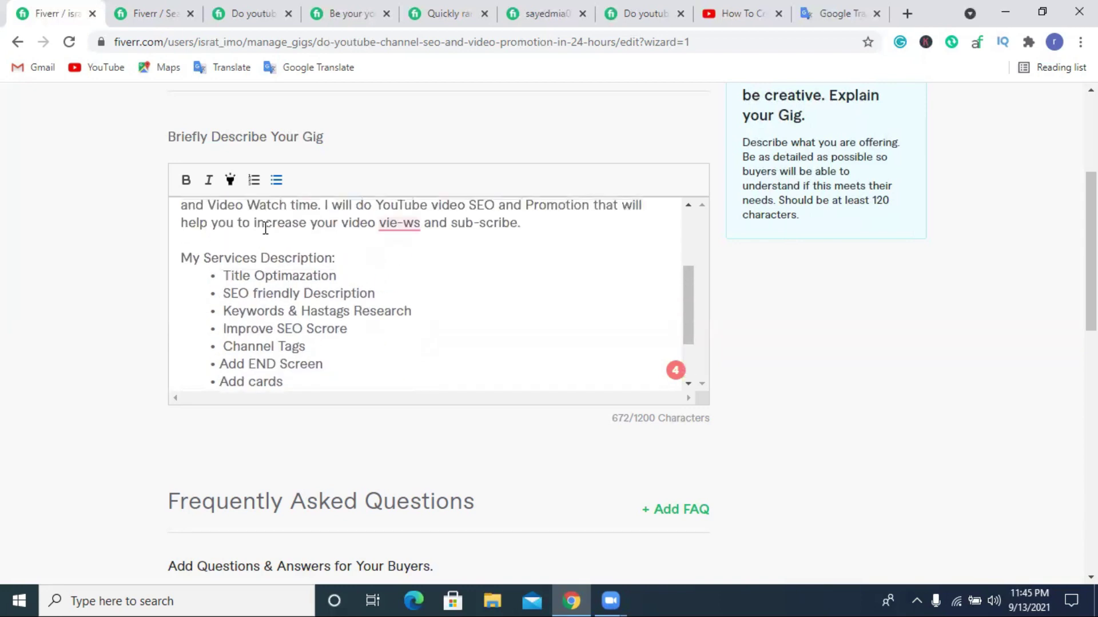
pyautogui.scroll(-3, 318, 287)
pyautogui.click(426, 368)
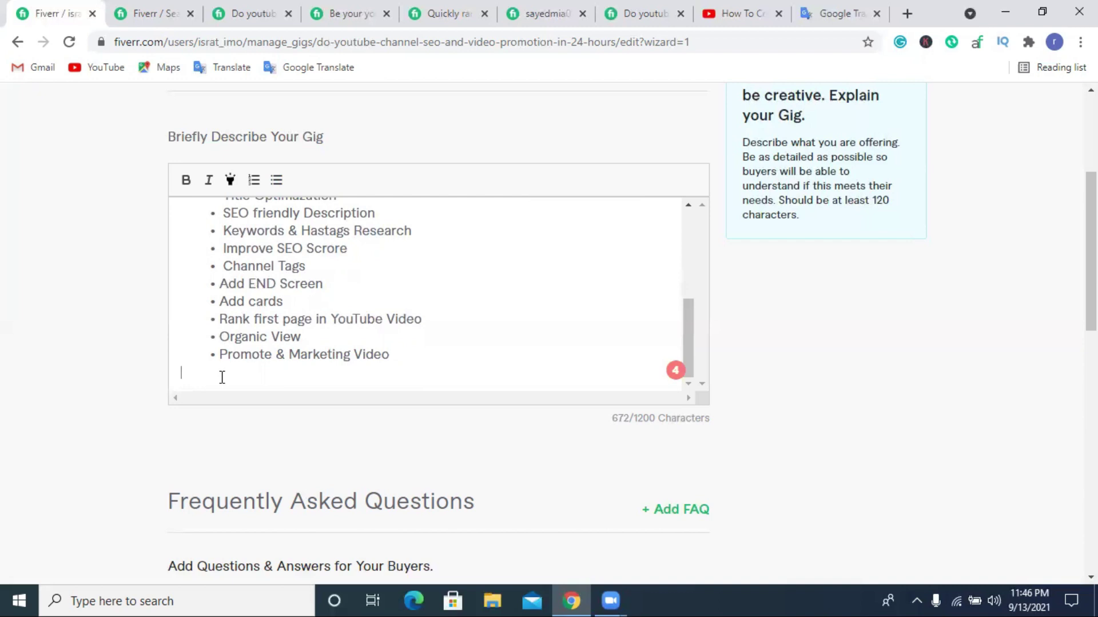
pyautogui.scroll(2, 286, 314)
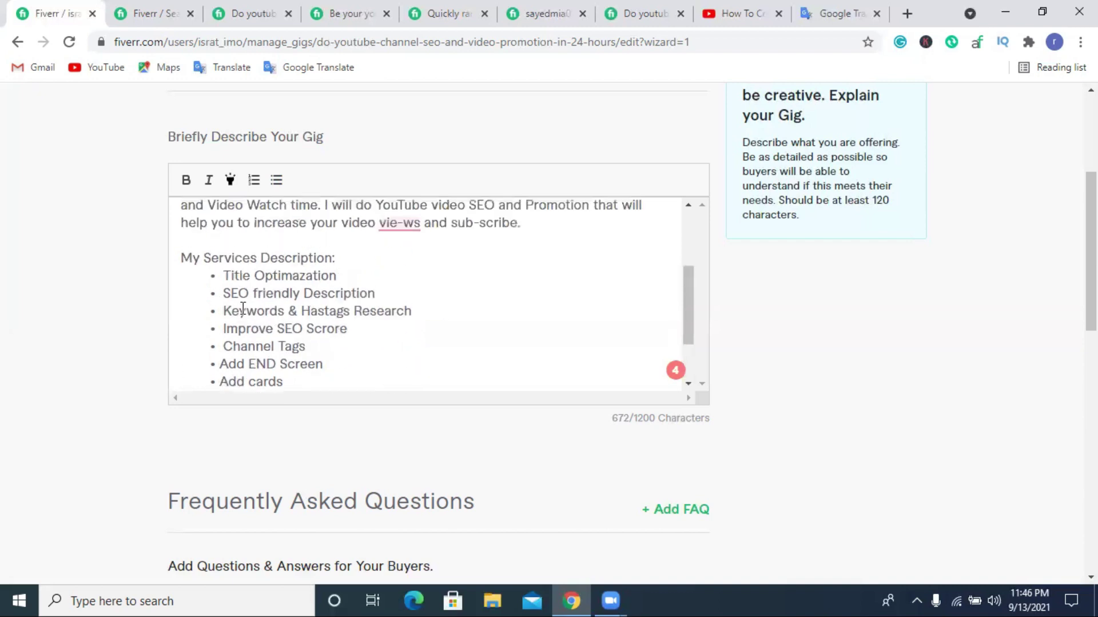
pyautogui.moveTo(223, 275); pyautogui.dragTo(410, 308)
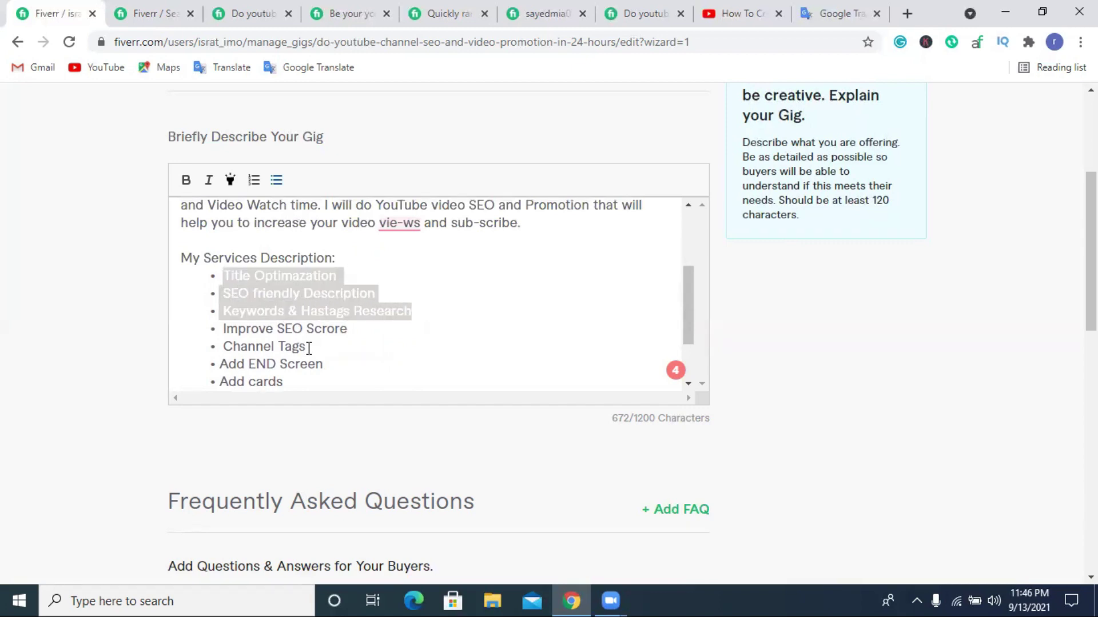
pyautogui.scroll(-2, 402, 315)
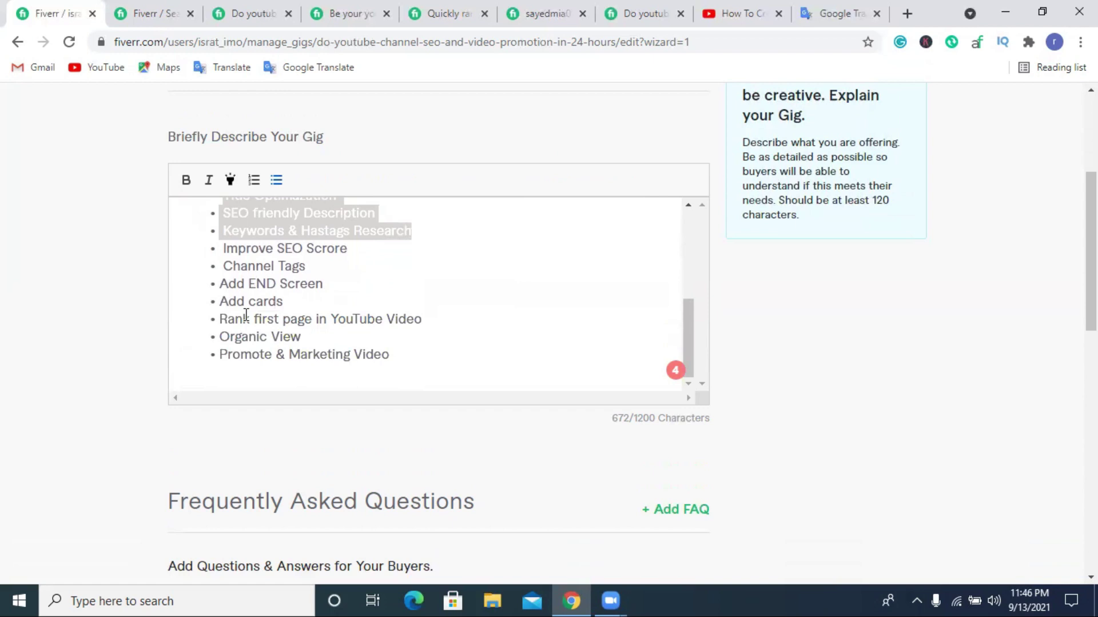
pyautogui.scroll(5, 343, 336)
pyautogui.moveTo(181, 233); pyautogui.dragTo(450, 354)
pyautogui.click(329, 241)
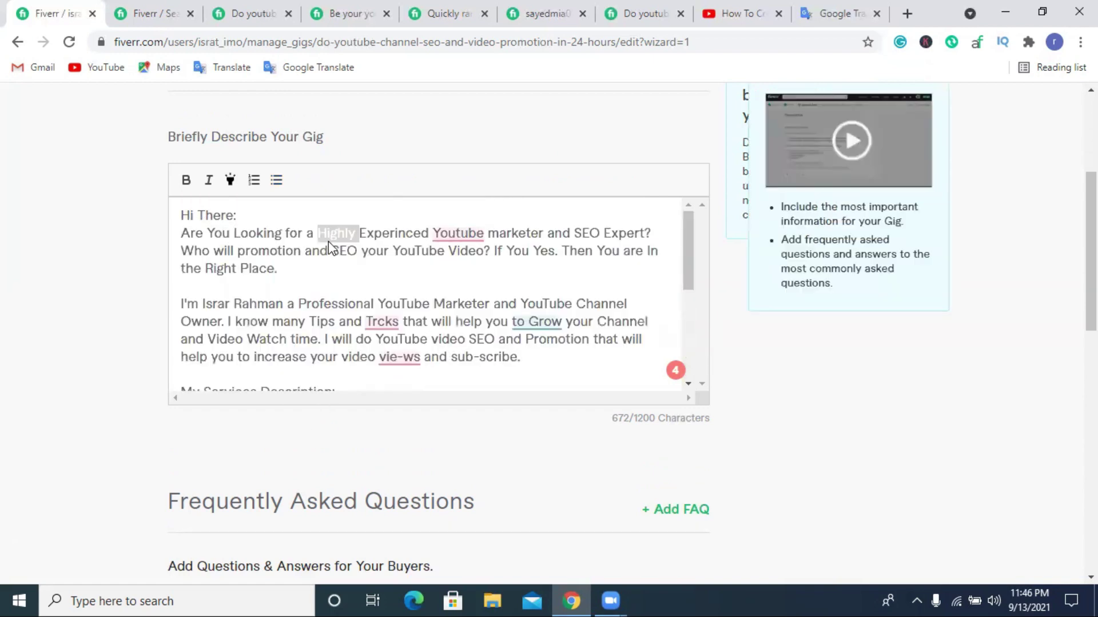
pyautogui.moveTo(180, 298); pyautogui.dragTo(540, 355)
pyautogui.scroll(-1, 535, 353)
pyautogui.scroll(-5, 535, 353)
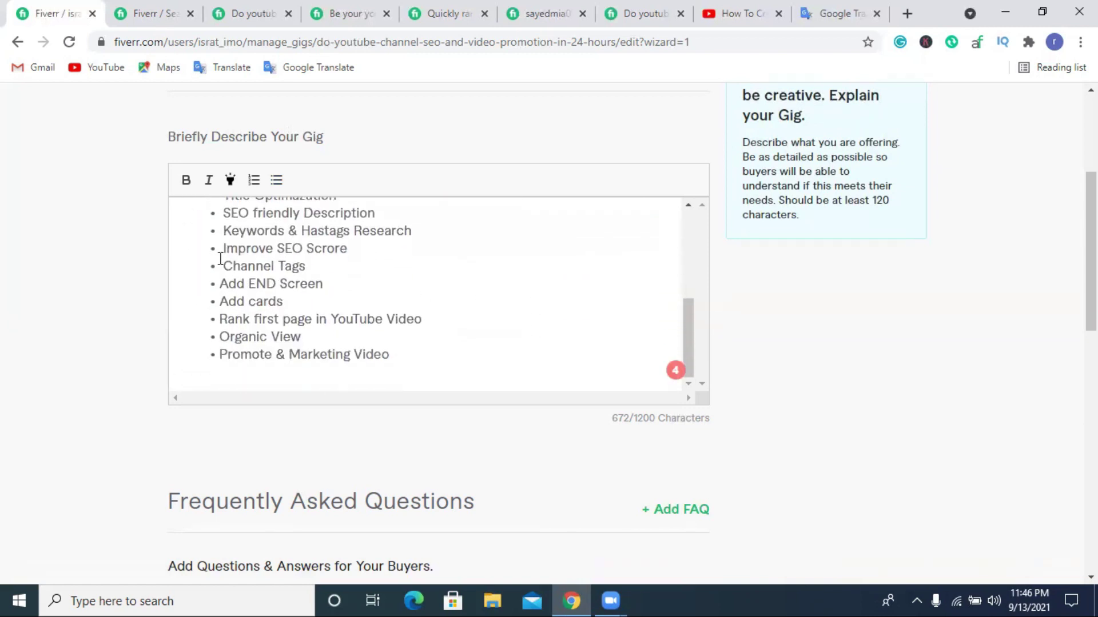
pyautogui.moveTo(224, 268); pyautogui.dragTo(291, 269)
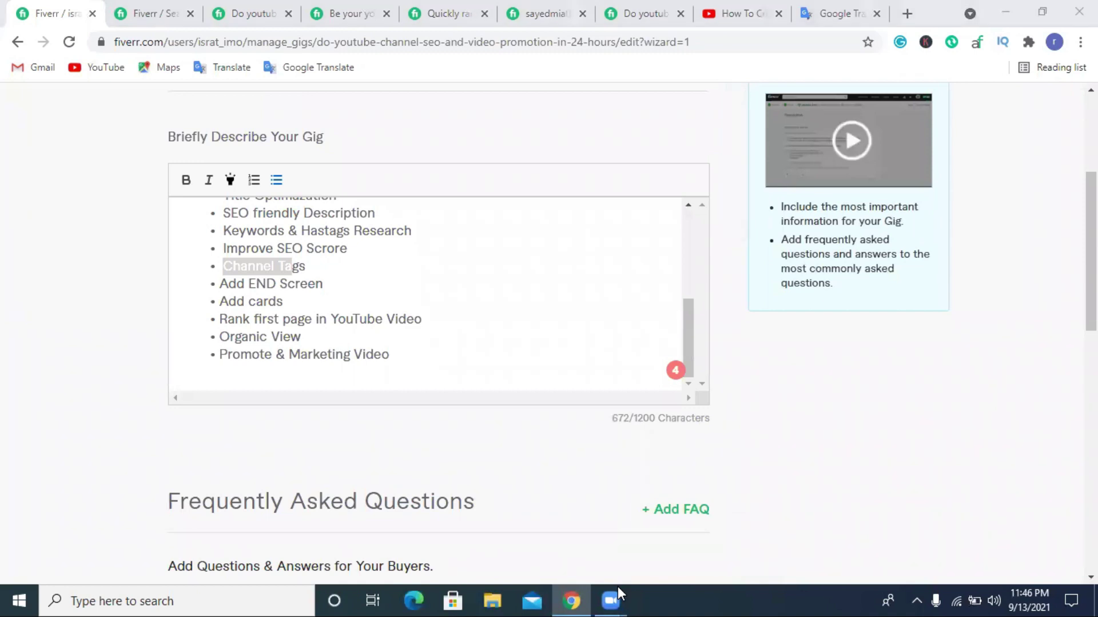
pyautogui.click(404, 351)
pyautogui.click(268, 380)
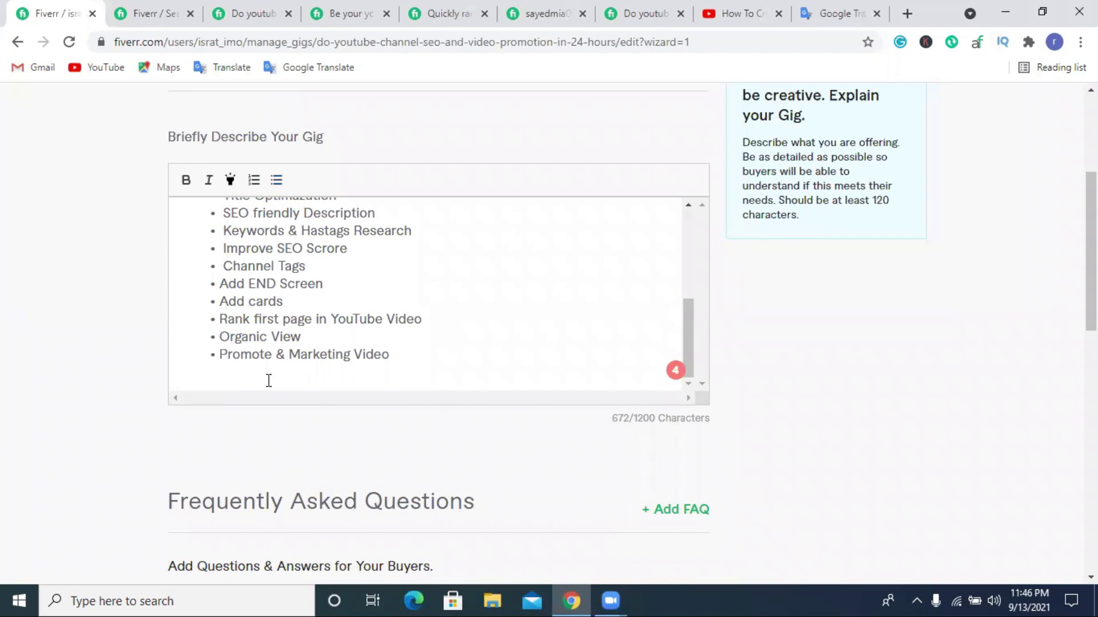
# Type 'Why choose Me?' with a blank line above it, then start a bullet beneath.
pyautogui.write('Why choosewe')
pyautogui.press('BackSpace')
pyautogui.press('BackSpace')
pyautogui.press('BackSpace')
pyautogui.write('e')
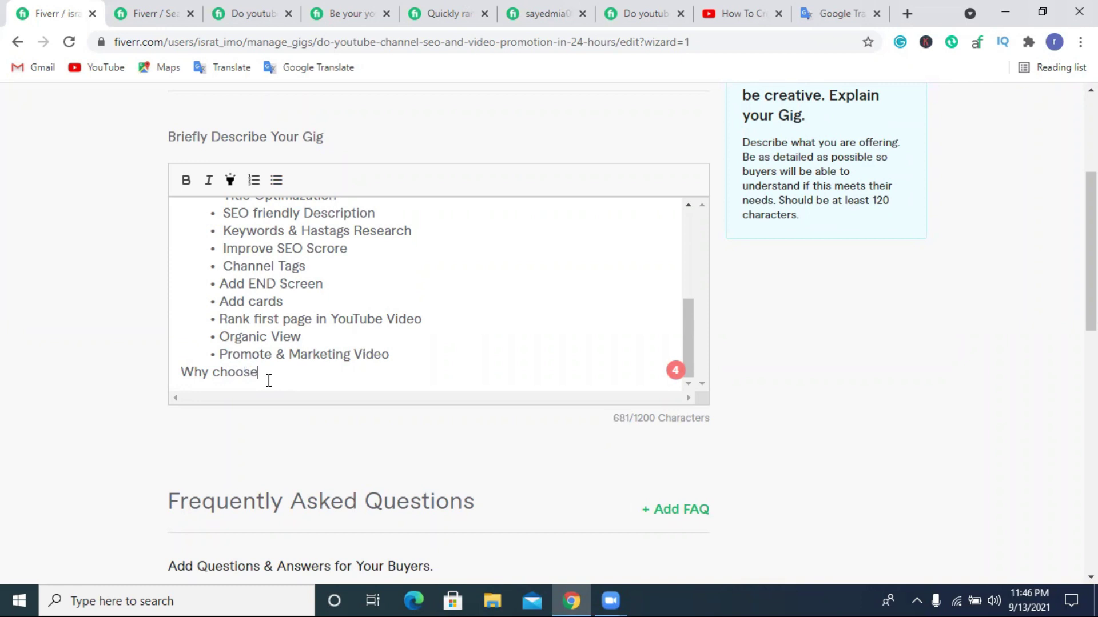
pyautogui.click(183, 371)
pyautogui.press('Return')
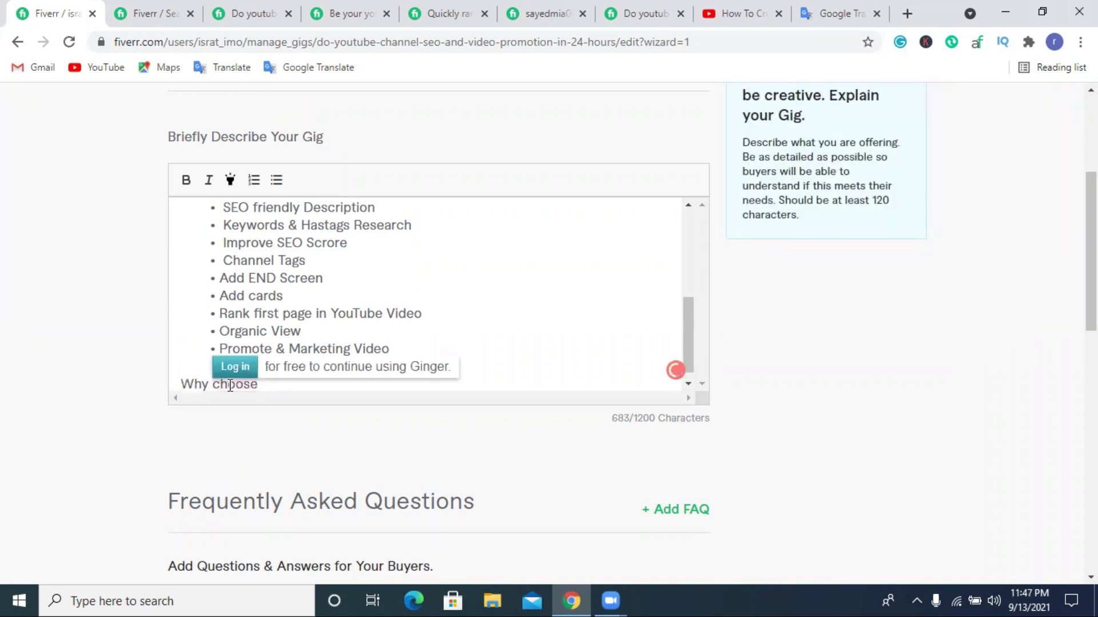
pyautogui.click(230, 385)
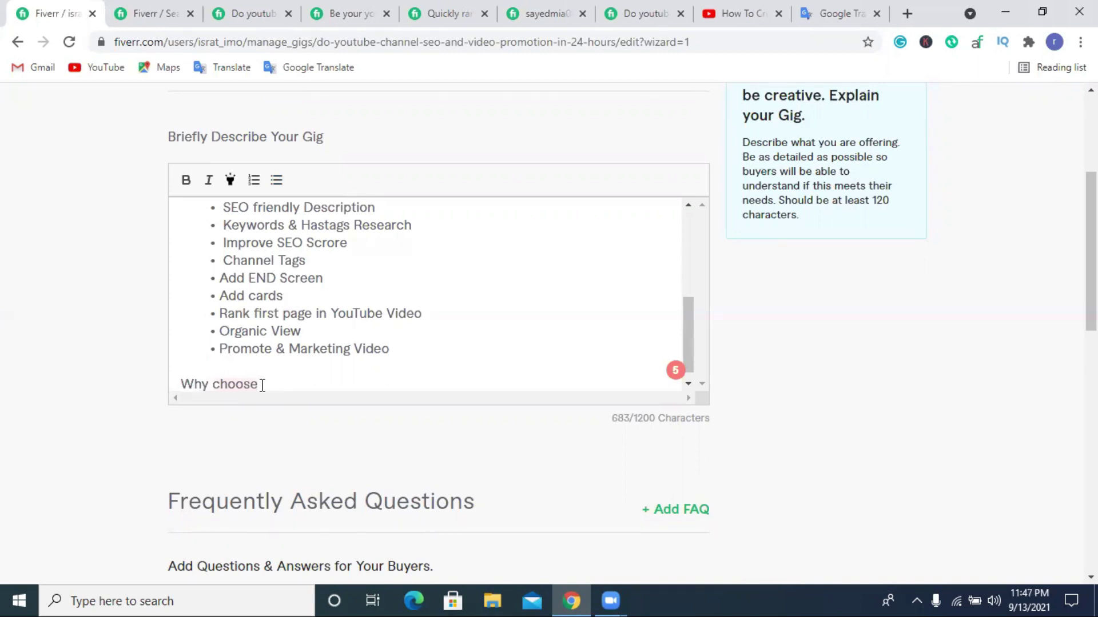
pyautogui.write('Me?')
pyautogui.scroll(-1, 289, 333)
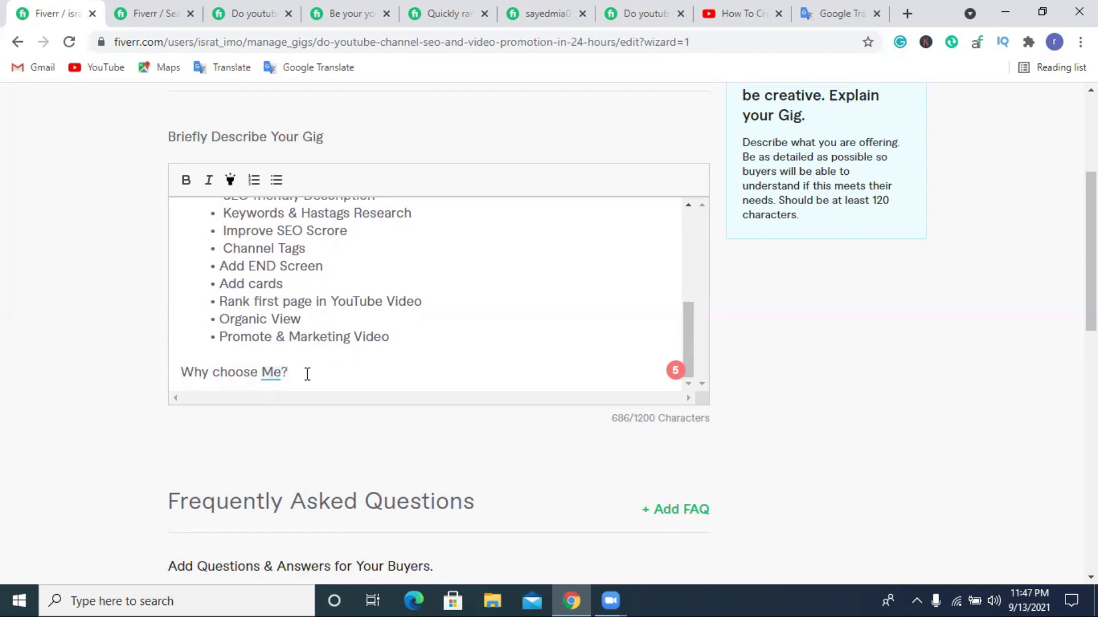
pyautogui.press('Return')
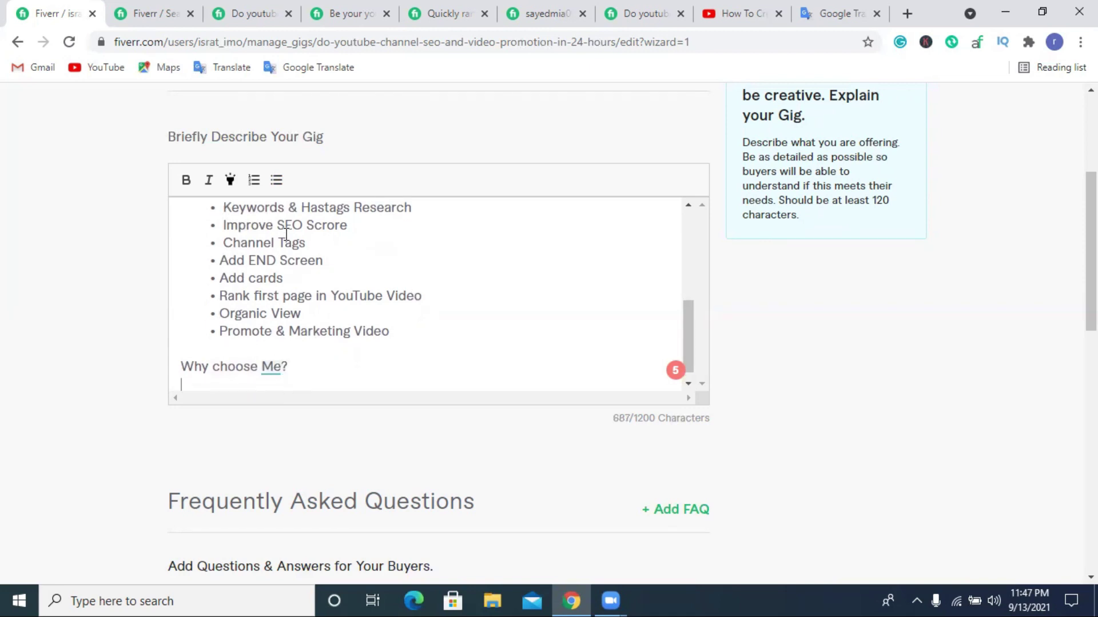
pyautogui.click(276, 180)
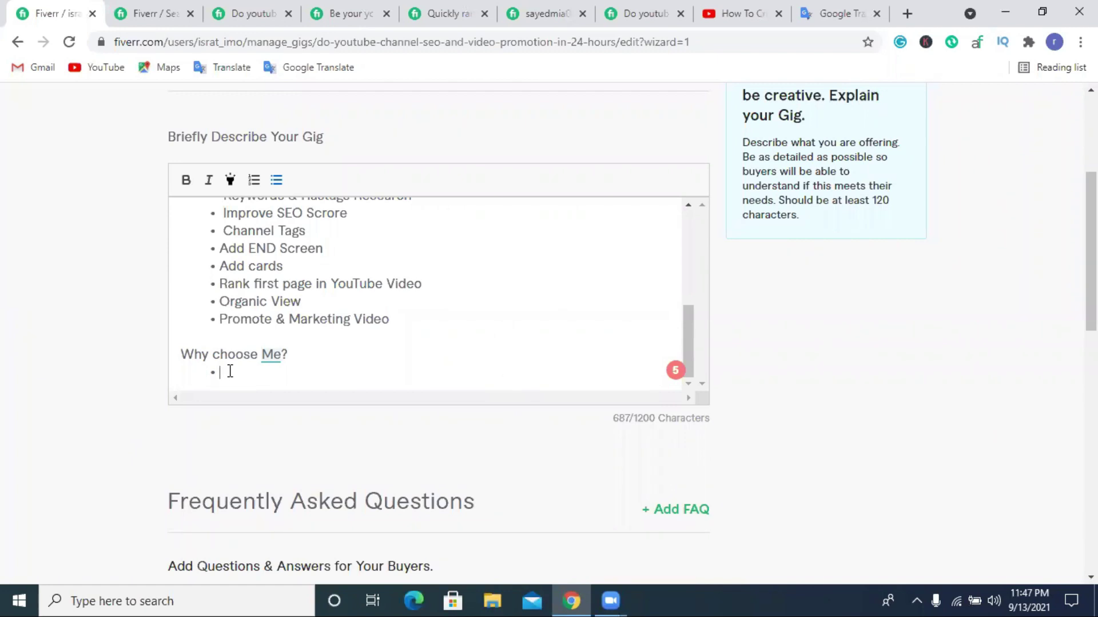
# Add 'On Time Delivery' and '24/7 Customar support' bullets under Why choose Me?
pyautogui.write('On Time De')
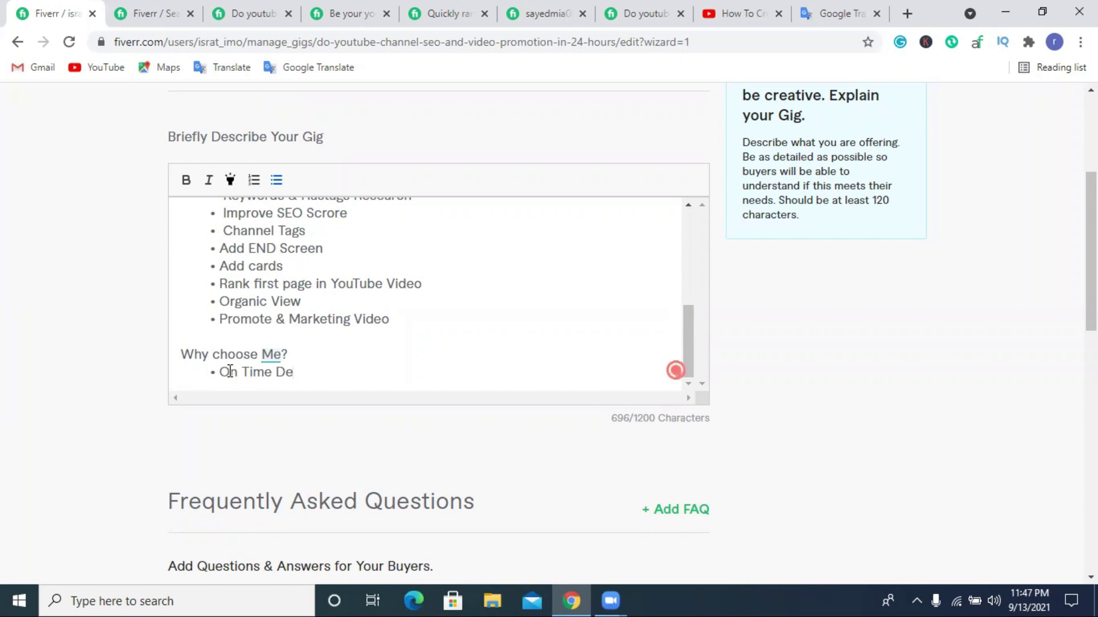
pyautogui.write('livery')
pyautogui.press('Return')
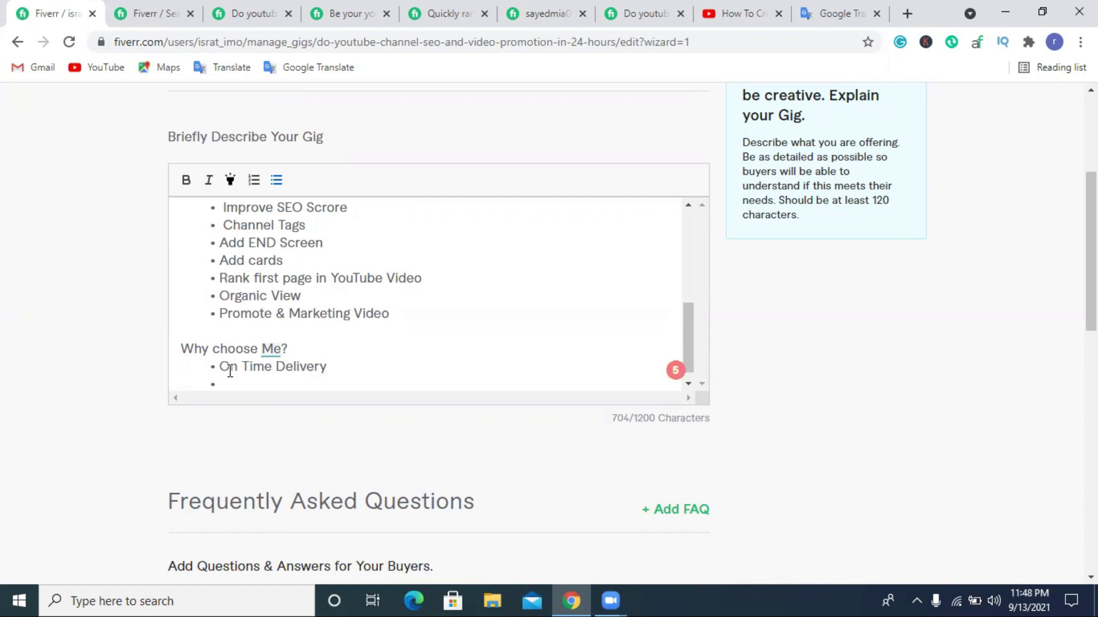
pyautogui.write('@4')
pyautogui.press('BackSpace')
pyautogui.press('BackSpace')
pyautogui.write('24')
pyautogui.write('\\')
pyautogui.write('/7')
pyautogui.write(' Cu')
pyautogui.write('stomar ')
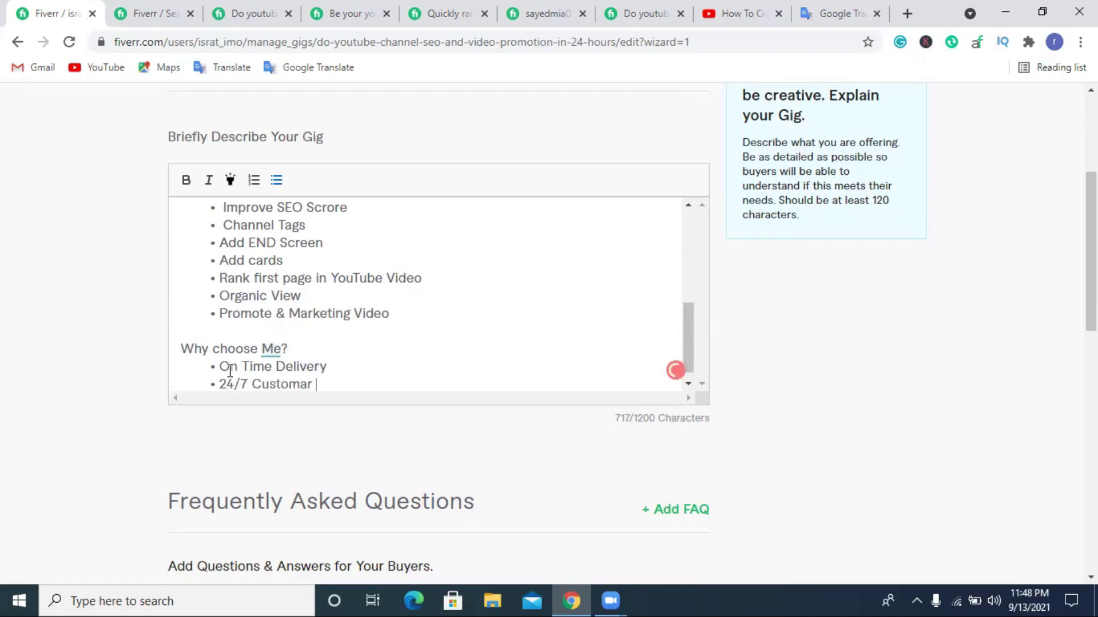
pyautogui.write('support')
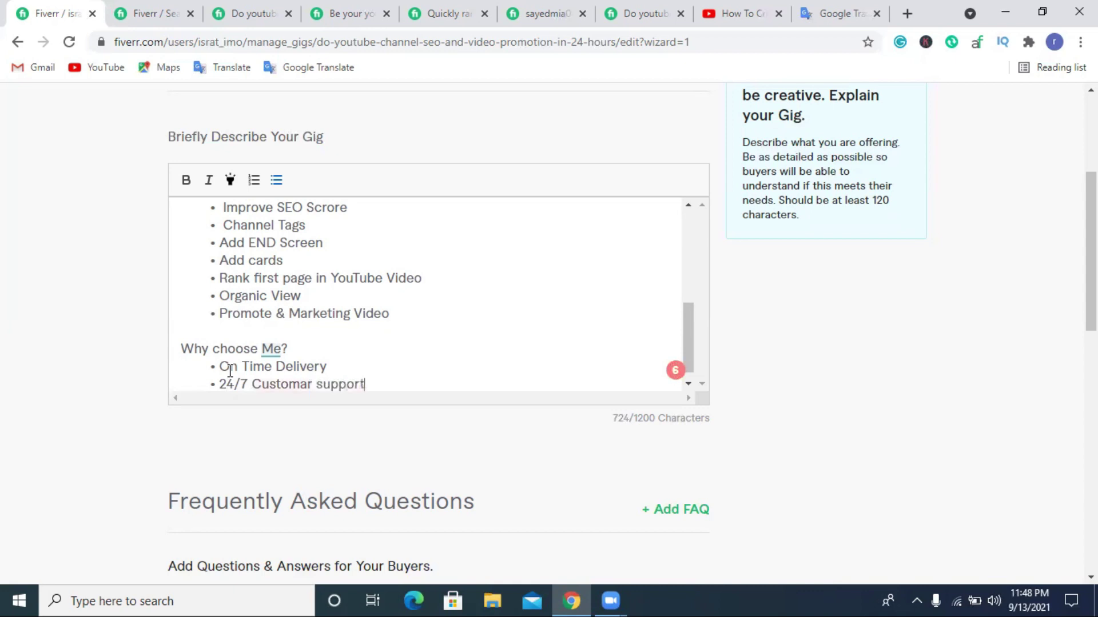
pyautogui.press('Return')
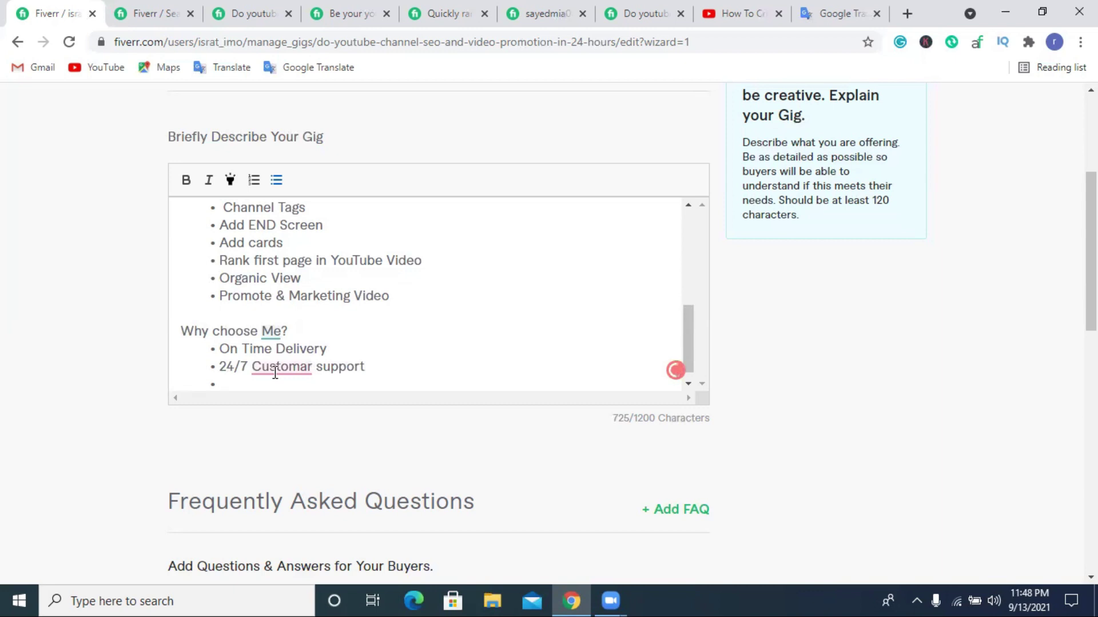
# Correct 'Customar' to 'Customer' and return to the empty third bullet.
pyautogui.click(273, 370)
pyautogui.rightClick(272, 373)
pyautogui.press('Escape')
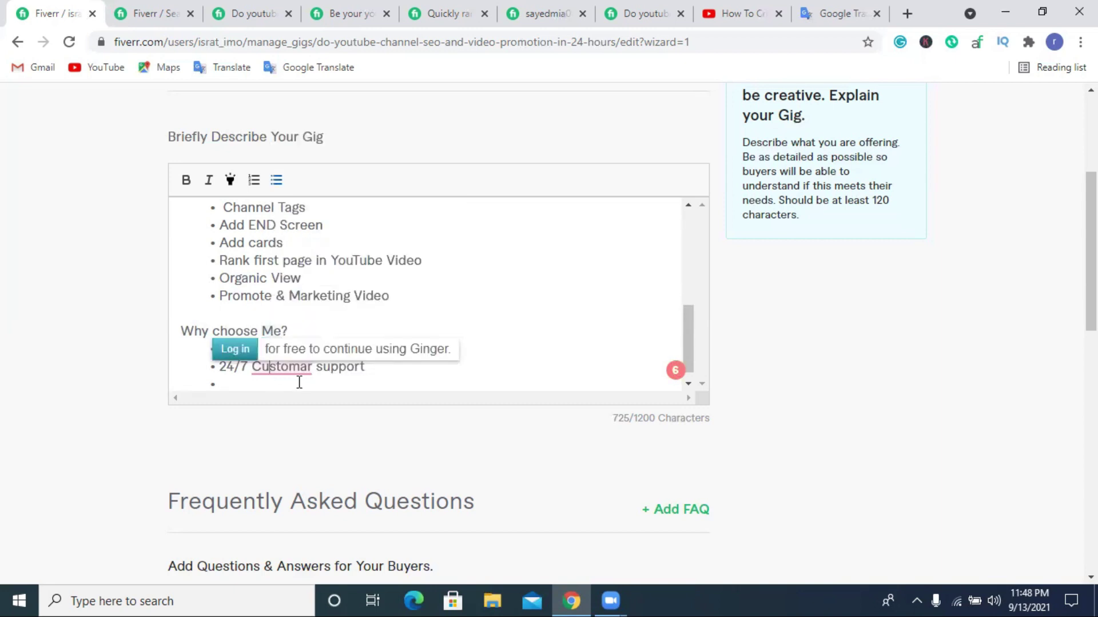
pyautogui.click(299, 383)
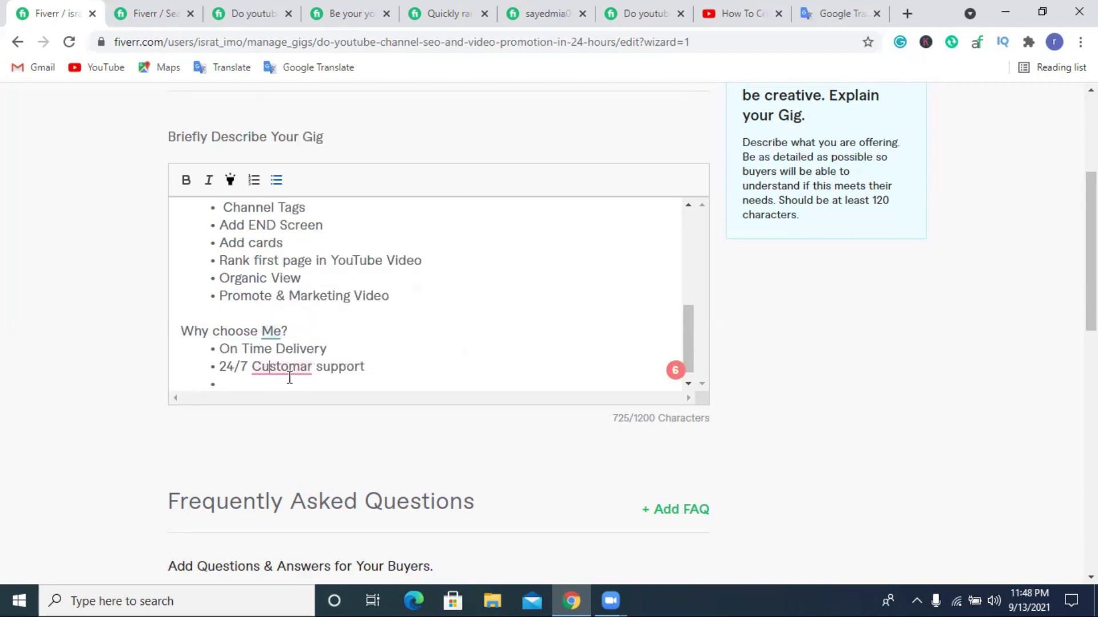
pyautogui.moveTo(290, 374)
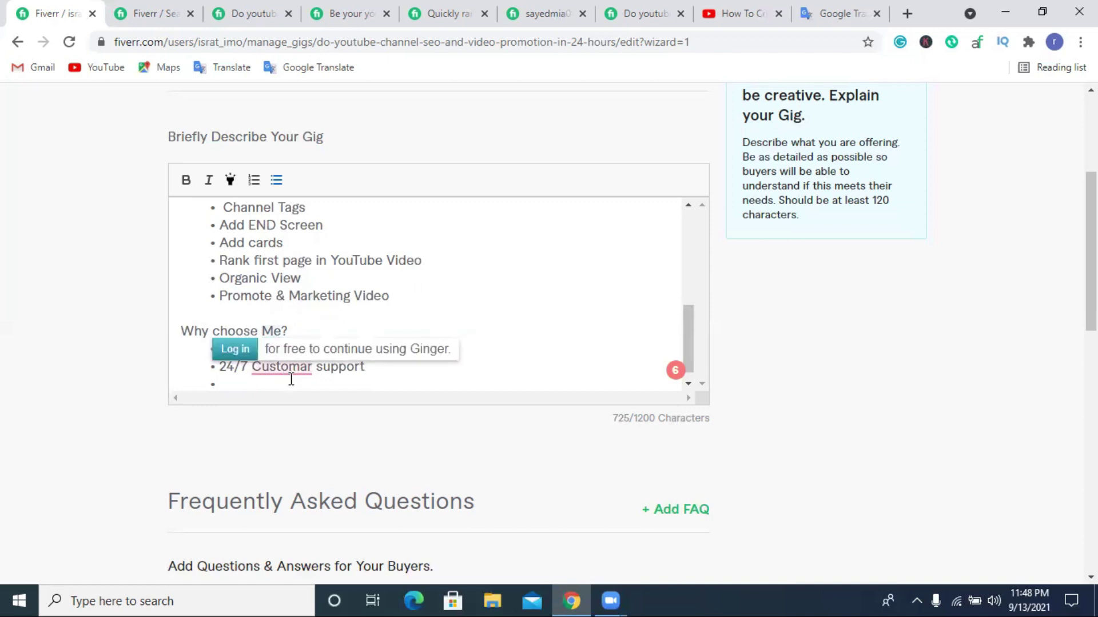
pyautogui.moveTo(299, 367); pyautogui.dragTo(311, 369)
pyautogui.write('er')
pyautogui.click(304, 384)
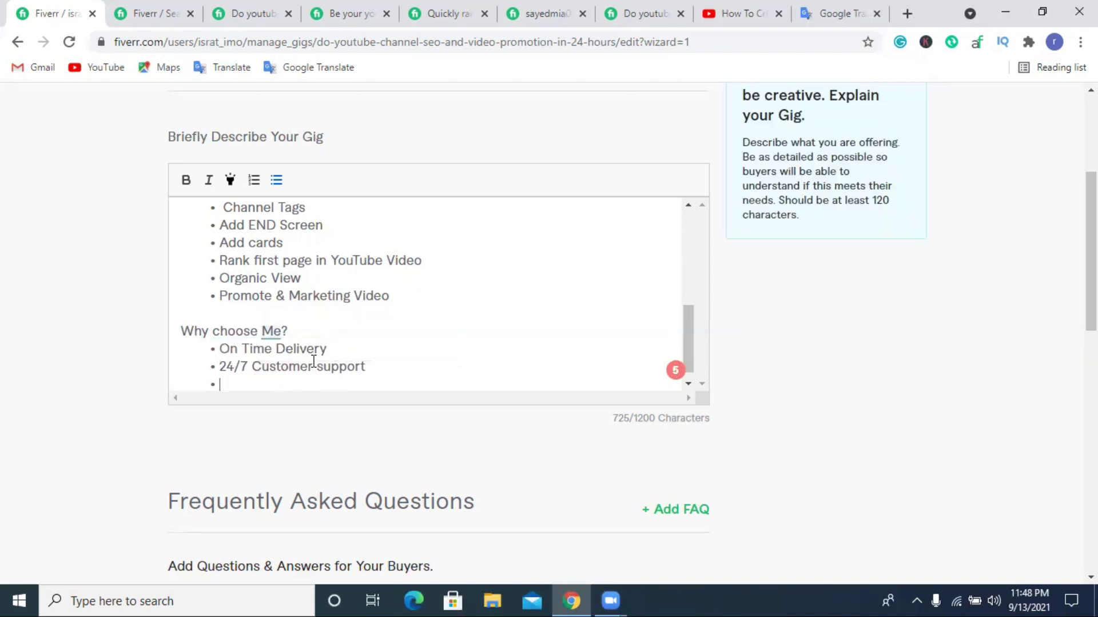
pyautogui.scroll(-1, 244, 370)
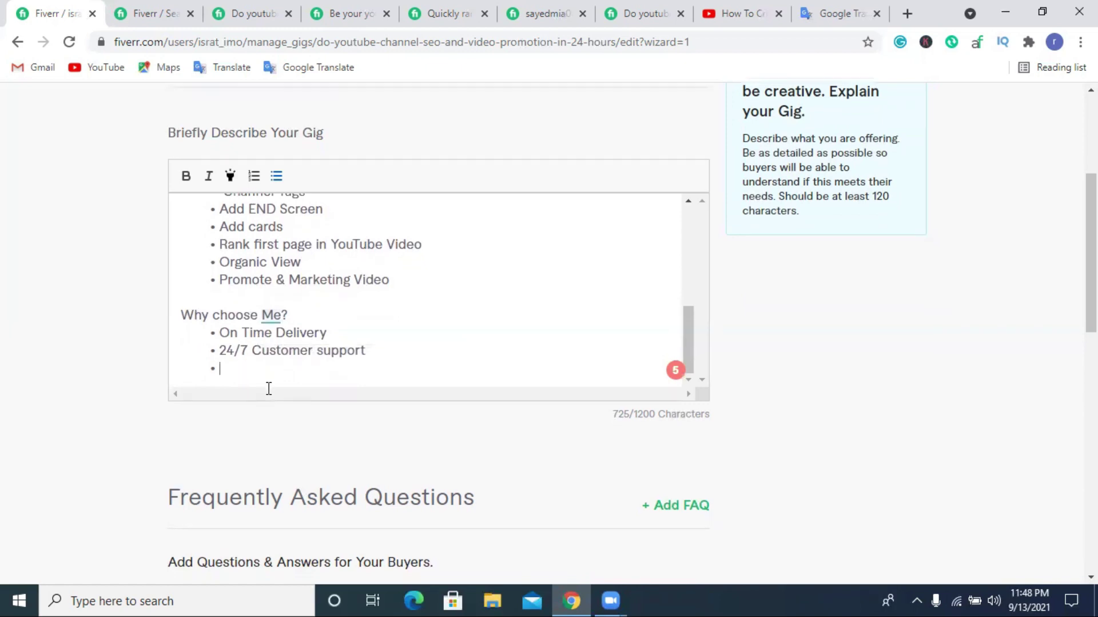
# Add 'High Quality Servicess' and '100% video rank on YT' bullets, then start an empty one.
pyautogui.scroll(-1, 267, 387)
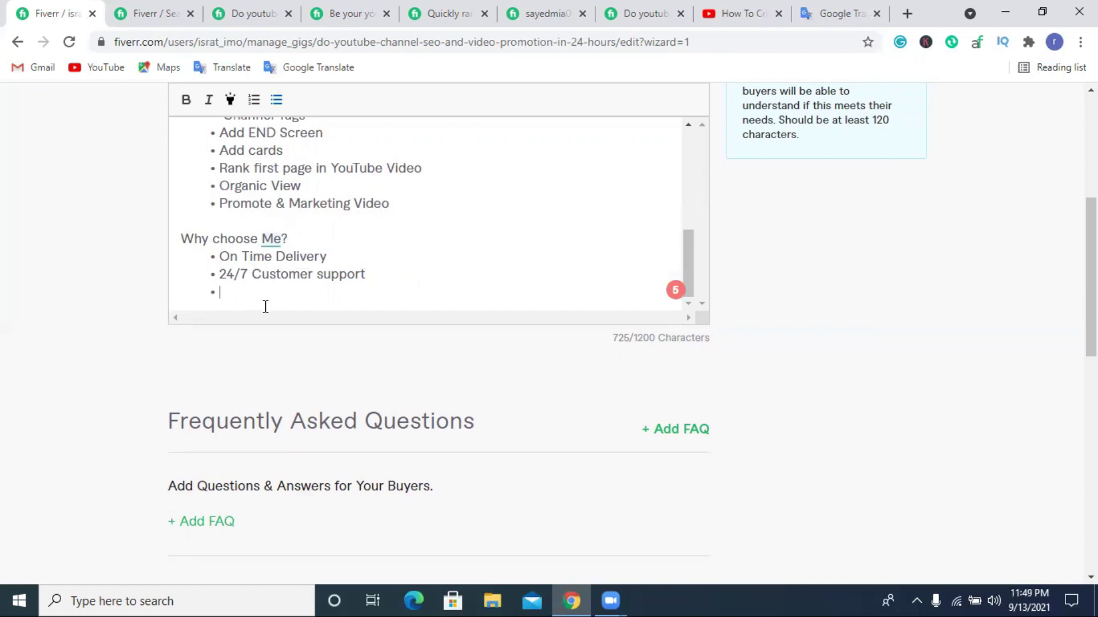
pyautogui.write('High Quality')
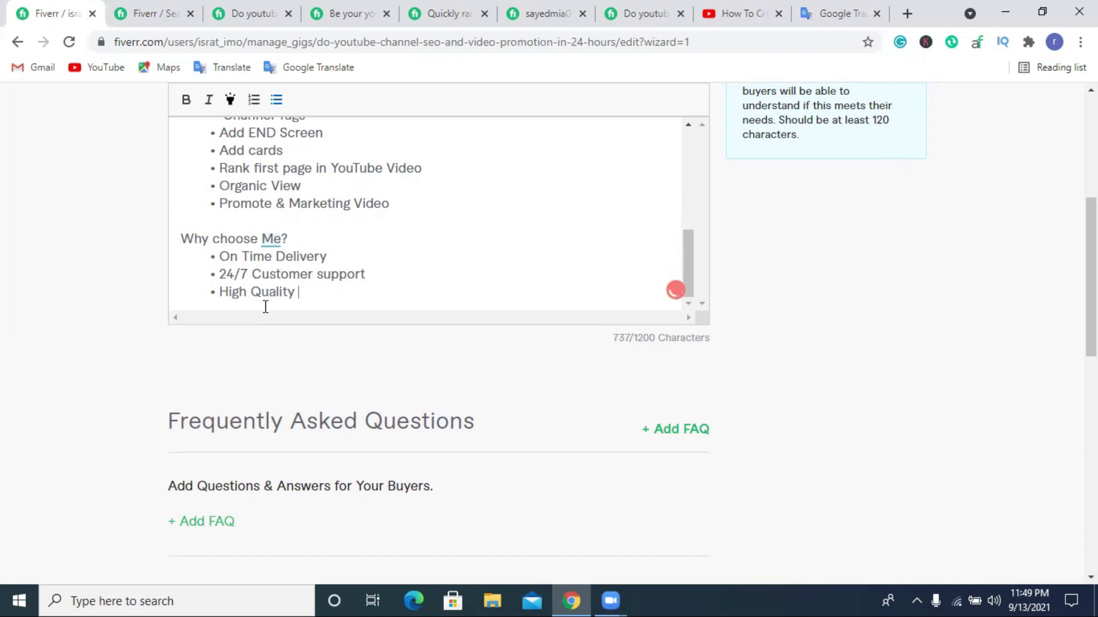
pyautogui.write(' Servicess')
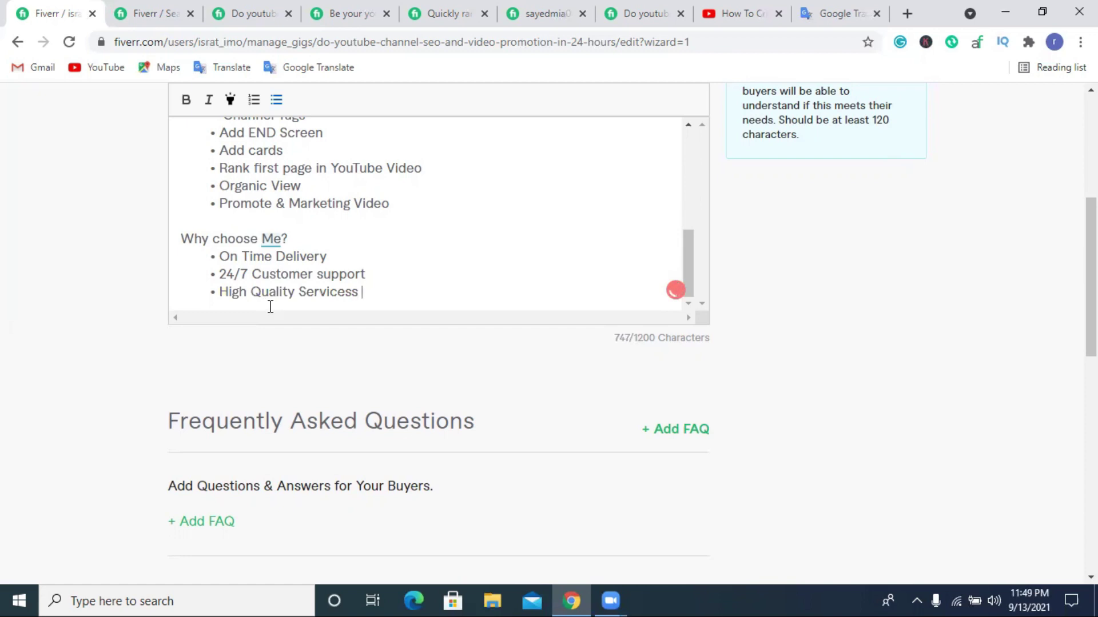
pyautogui.press('Return')
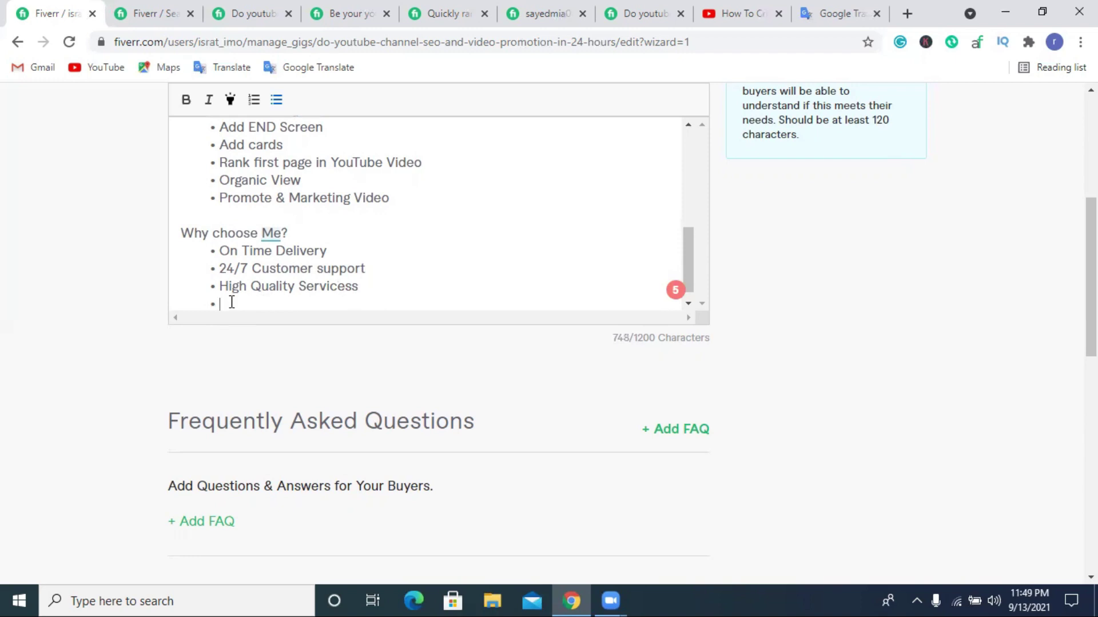
pyautogui.write('100% video rank ')
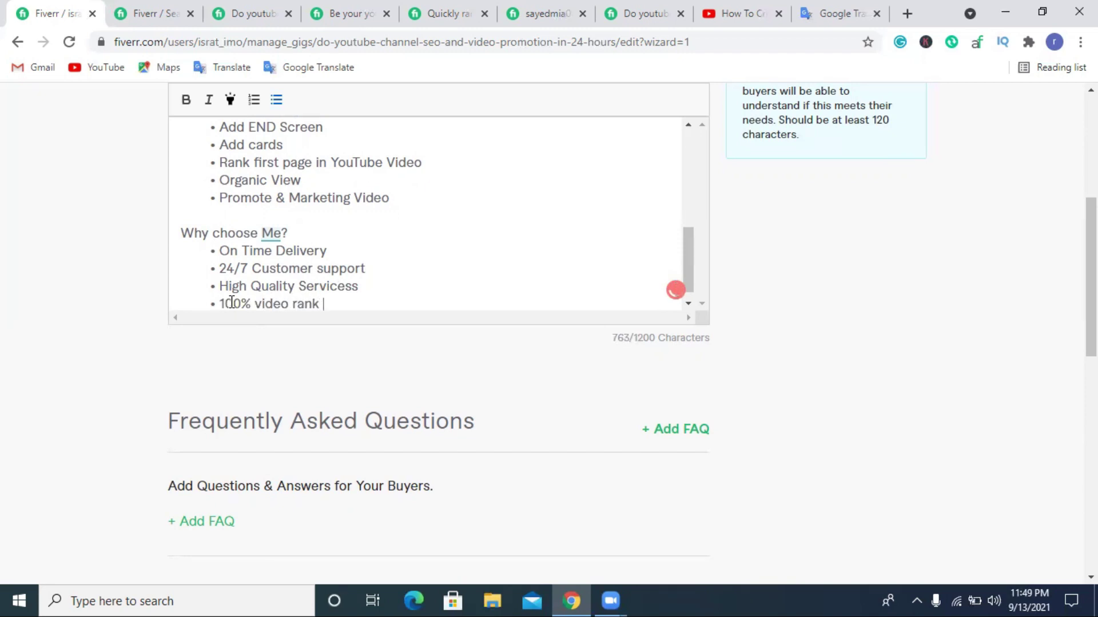
pyautogui.write('T')
pyautogui.press('BackSpace')
pyautogui.write('YT')
pyautogui.click(323, 307)
pyautogui.write('on')
pyautogui.click(373, 305)
pyautogui.press('Return')
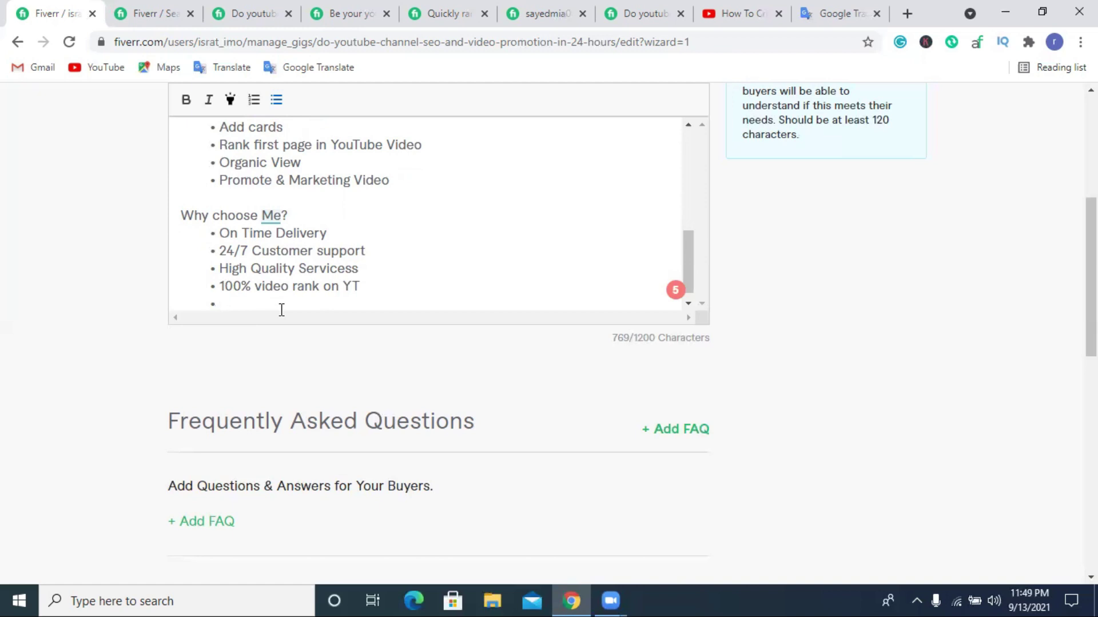
# Type the bullets 'Organic Growth and Engagement' and 'M-oney back Guaranteed Serviess', fixing the typos.
pyautogui.write('Organic')
pyautogui.write('Growth and Enga')
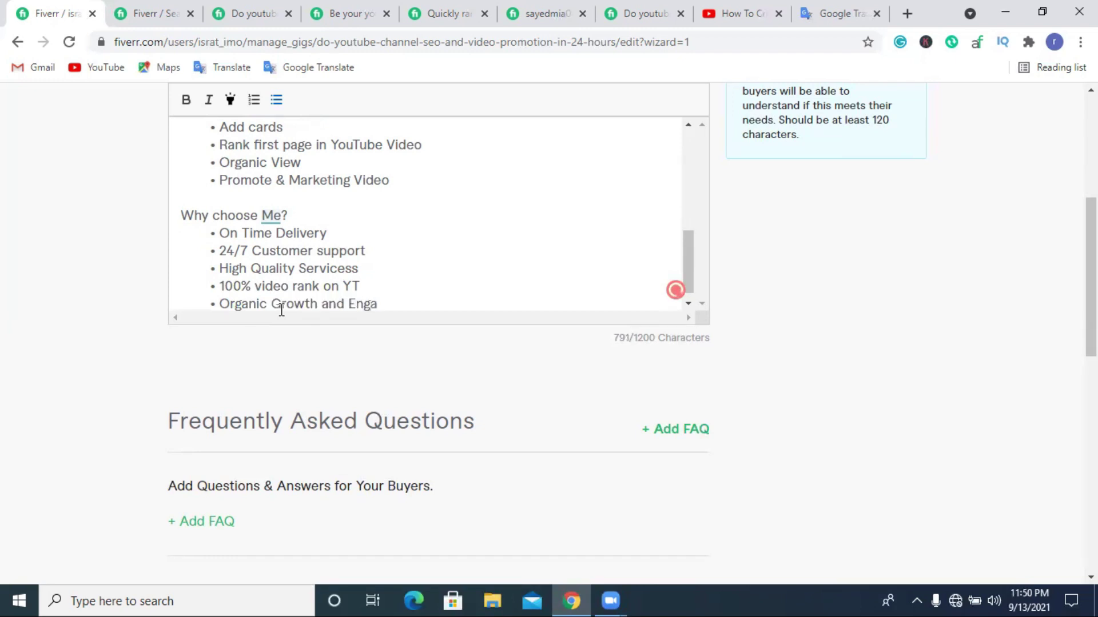
pyautogui.write('gement')
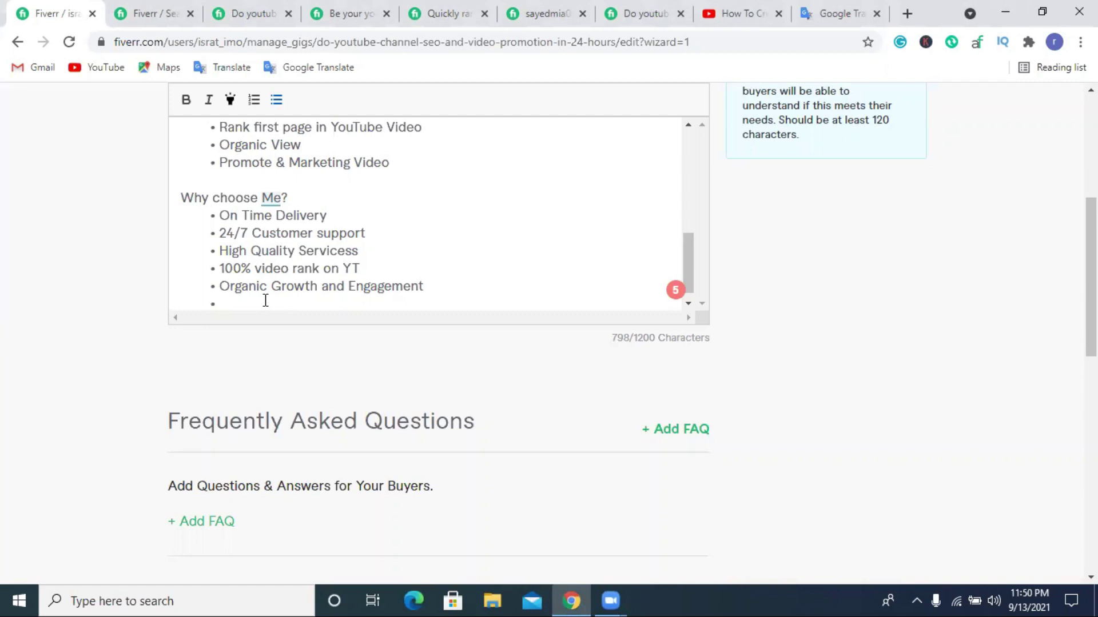
pyautogui.write('Money')
pyautogui.click(233, 303)
pyautogui.write('-oney ')
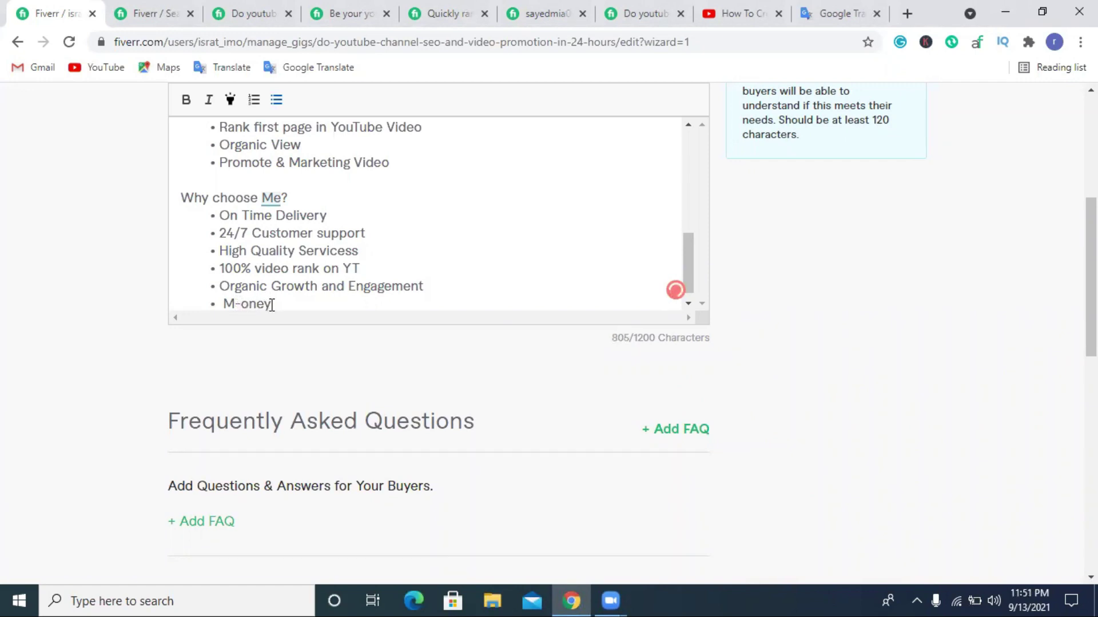
pyautogui.write('back Gur')
pyautogui.press('BackSpace')
pyautogui.write('ar')
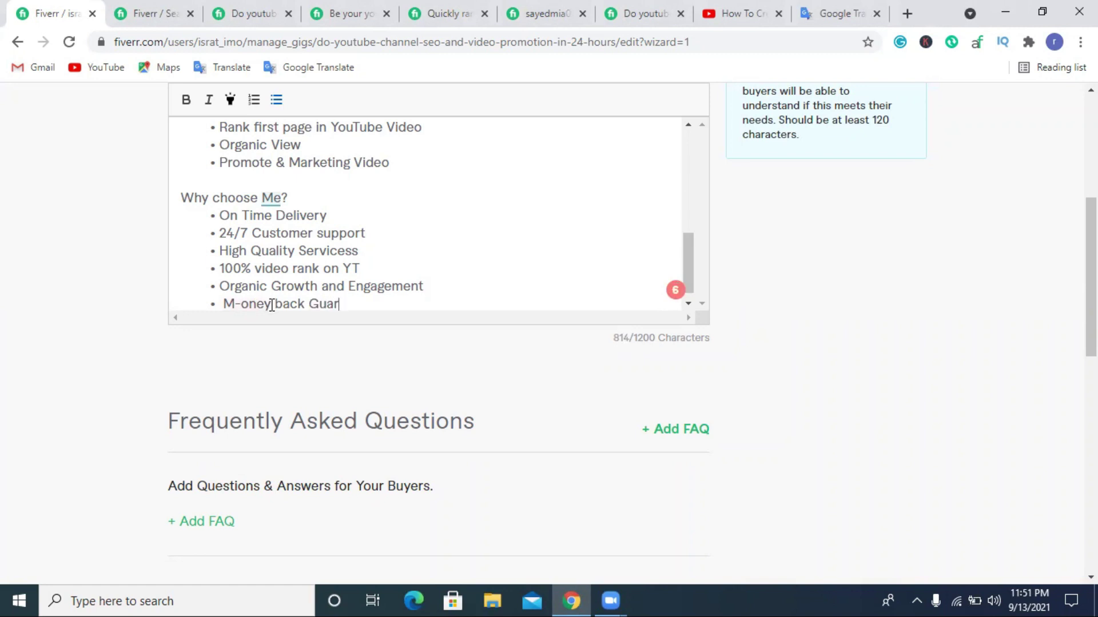
pyautogui.write('n')
pyautogui.press('BackSpace')
pyautogui.write('anteed Serv')
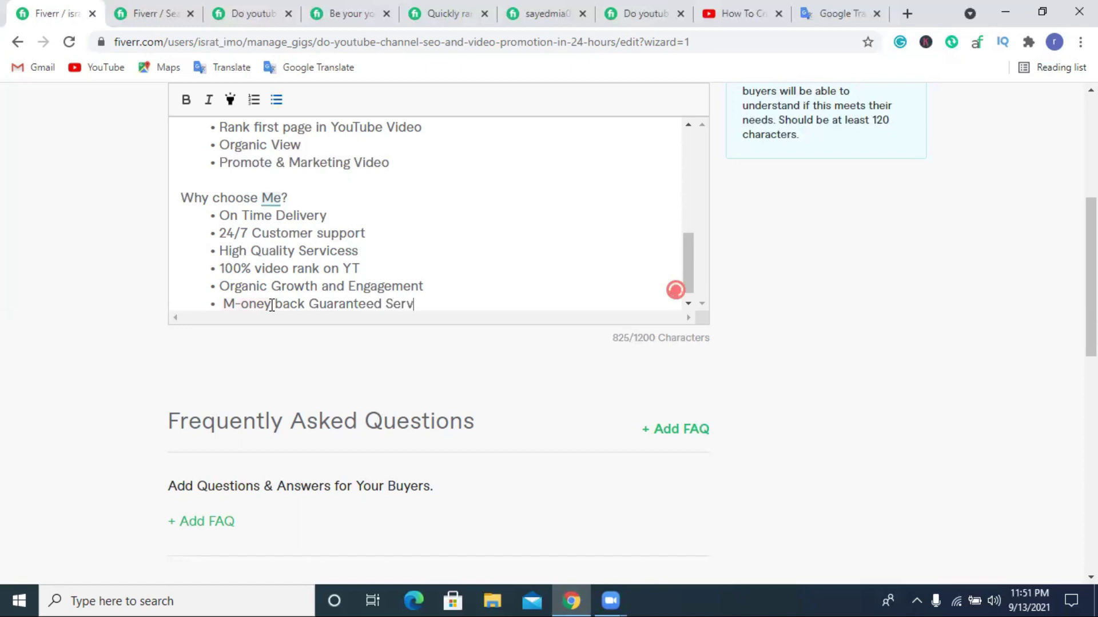
pyautogui.write('iess')
pyautogui.scroll(-1, 286, 284)
pyautogui.click(226, 292)
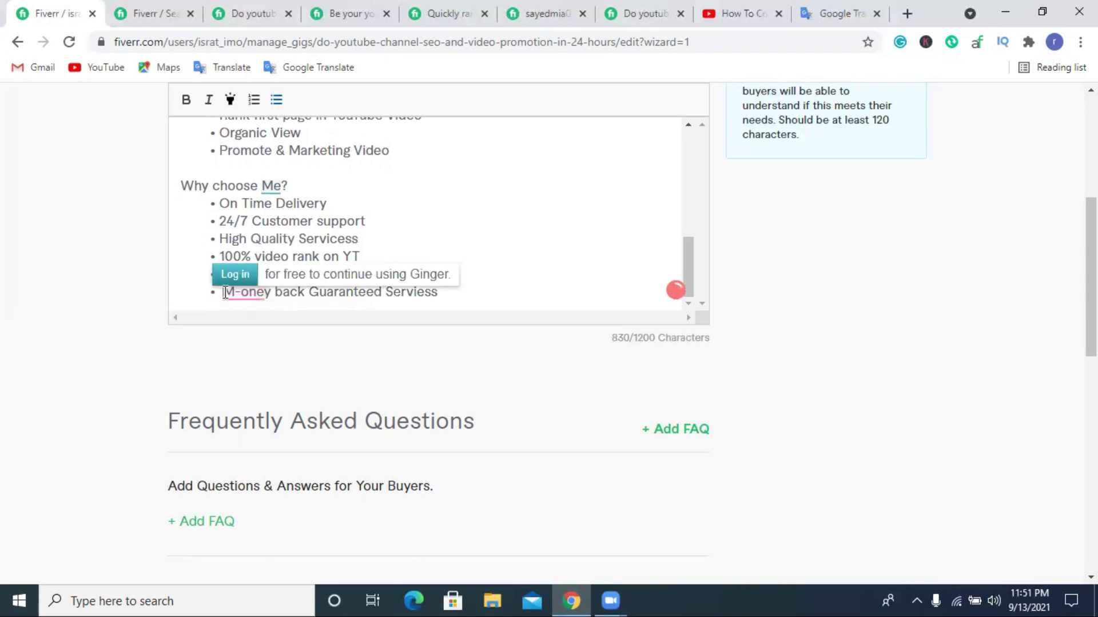
pyautogui.click(453, 297)
# Insert a blank line above the 'Why choose Me?' heading.
pyautogui.scroll(5, 424, 275)
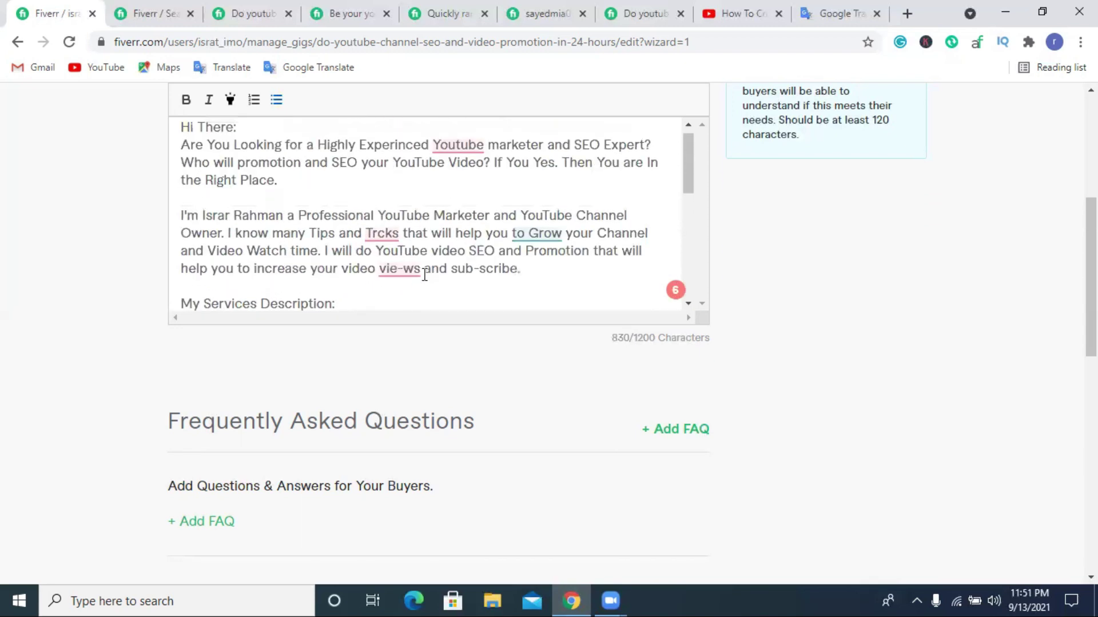
pyautogui.scroll(-4, 424, 274)
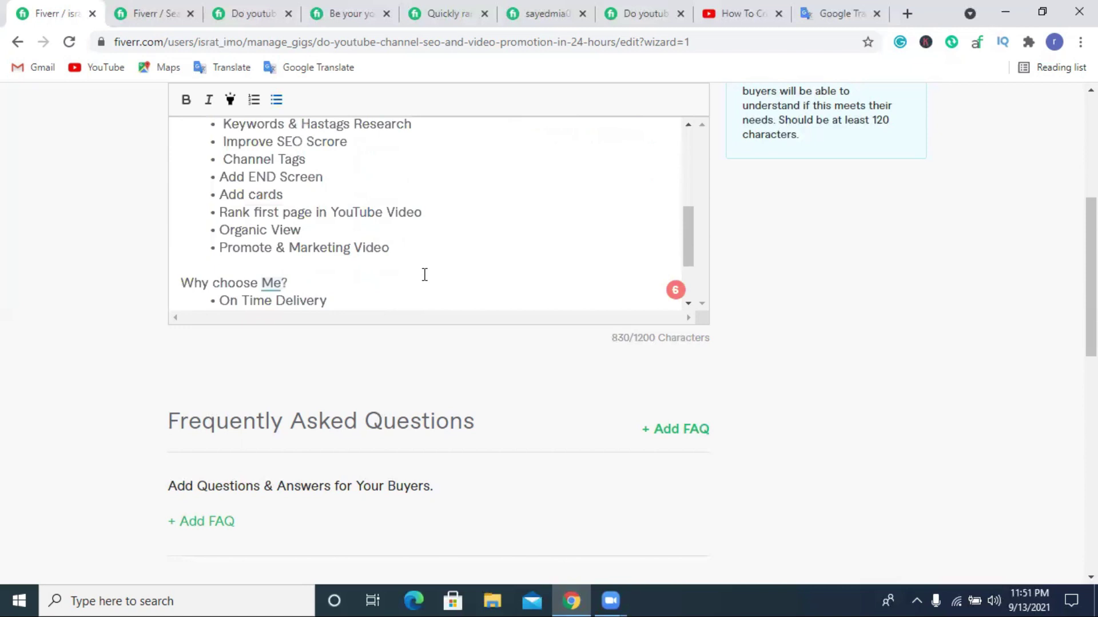
pyautogui.click(238, 261)
pyautogui.press('Return')
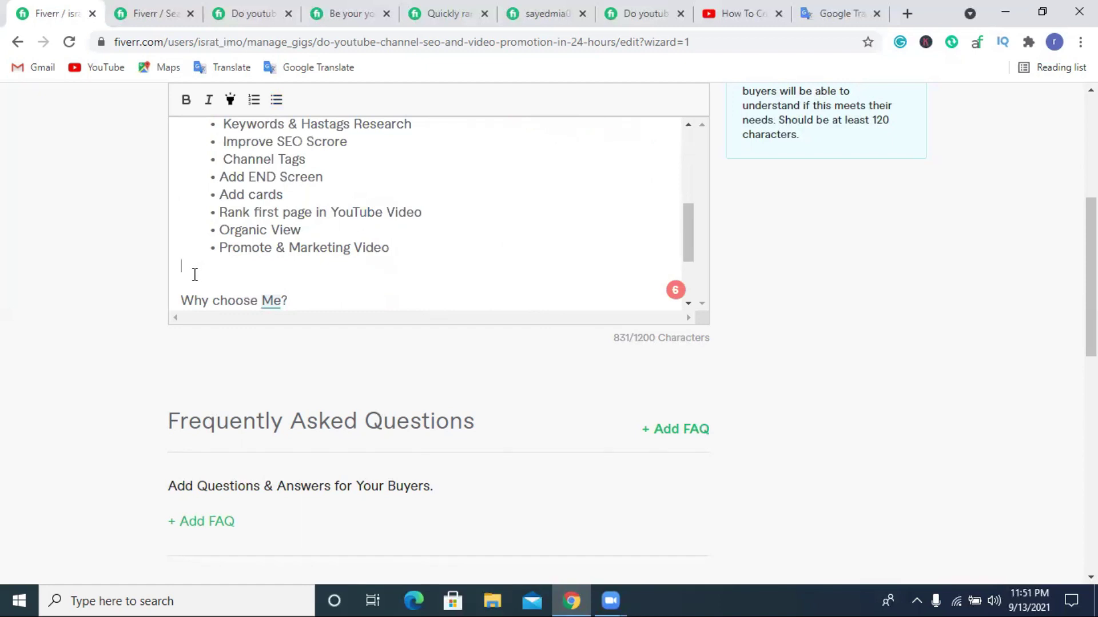
pyautogui.click(192, 277)
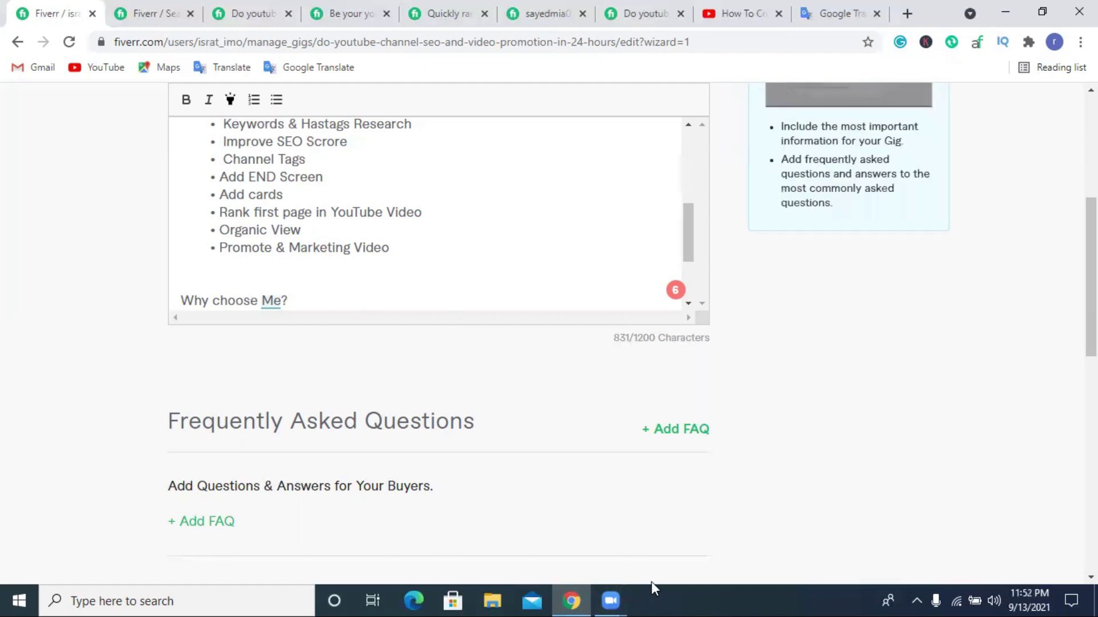
pyautogui.click(251, 271)
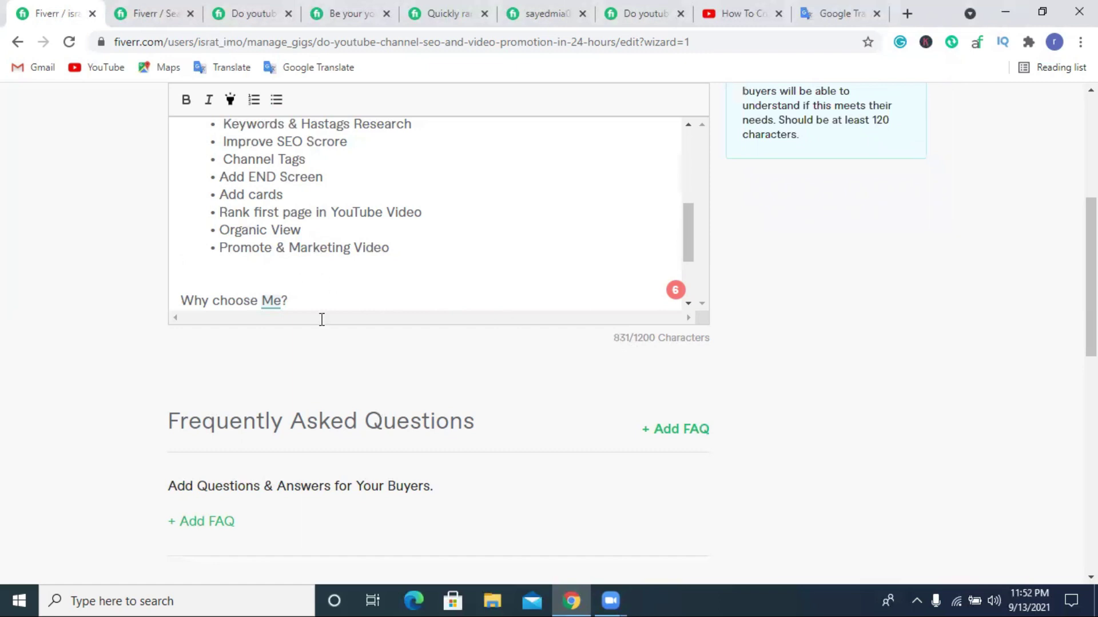
# Remove the stray space and the hyphen from 'M-oney' in the last bullet.
pyautogui.moveTo(701, 487)
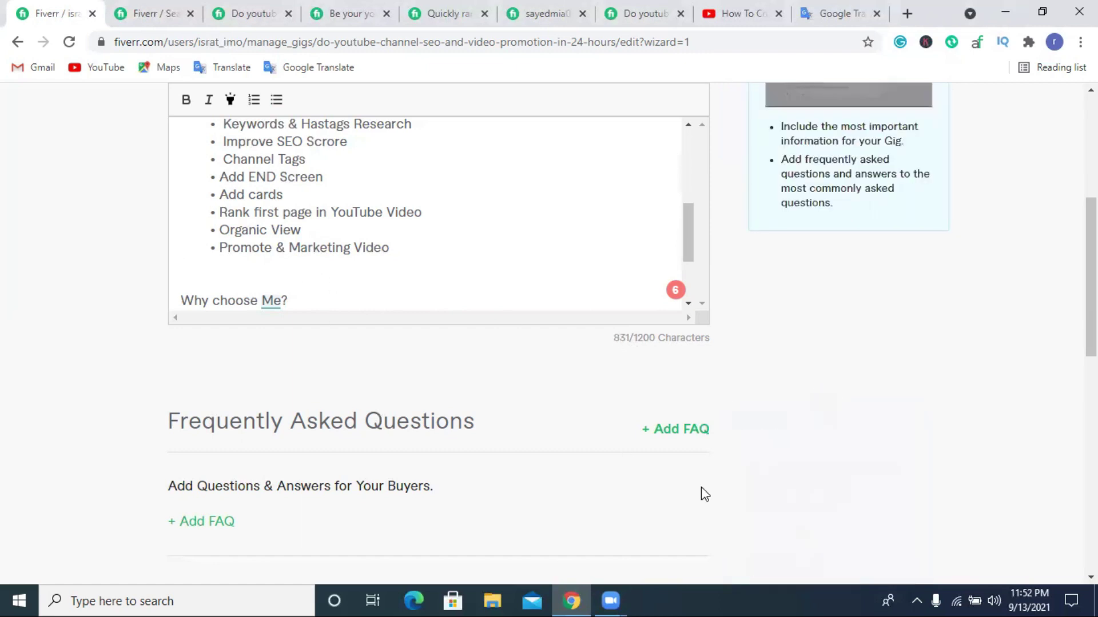
pyautogui.scroll(-1, 339, 268)
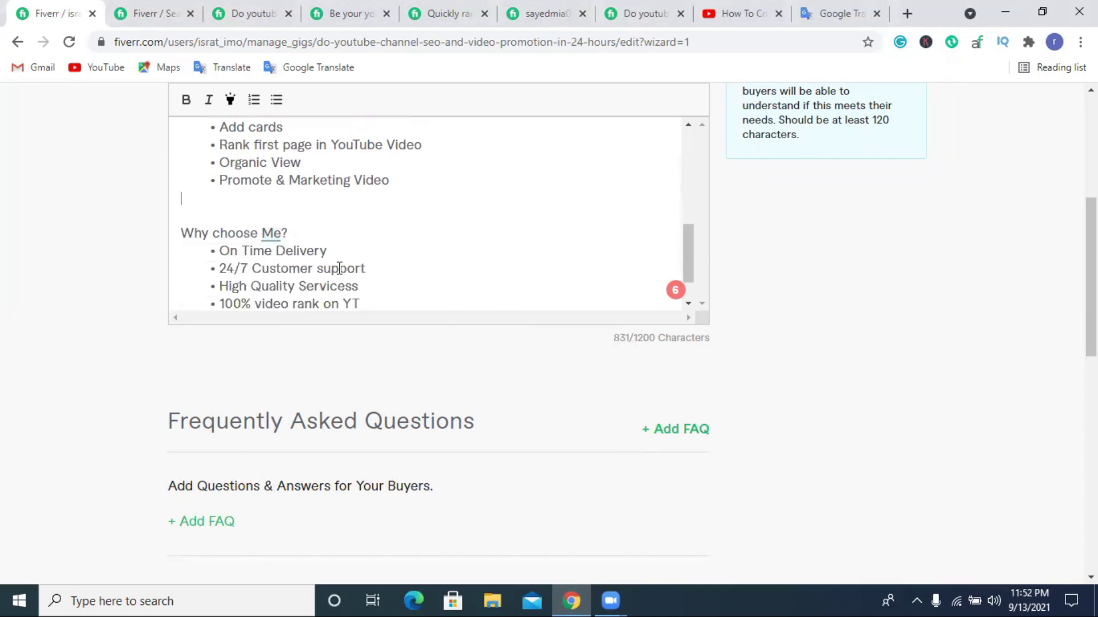
pyautogui.scroll(-1, 339, 268)
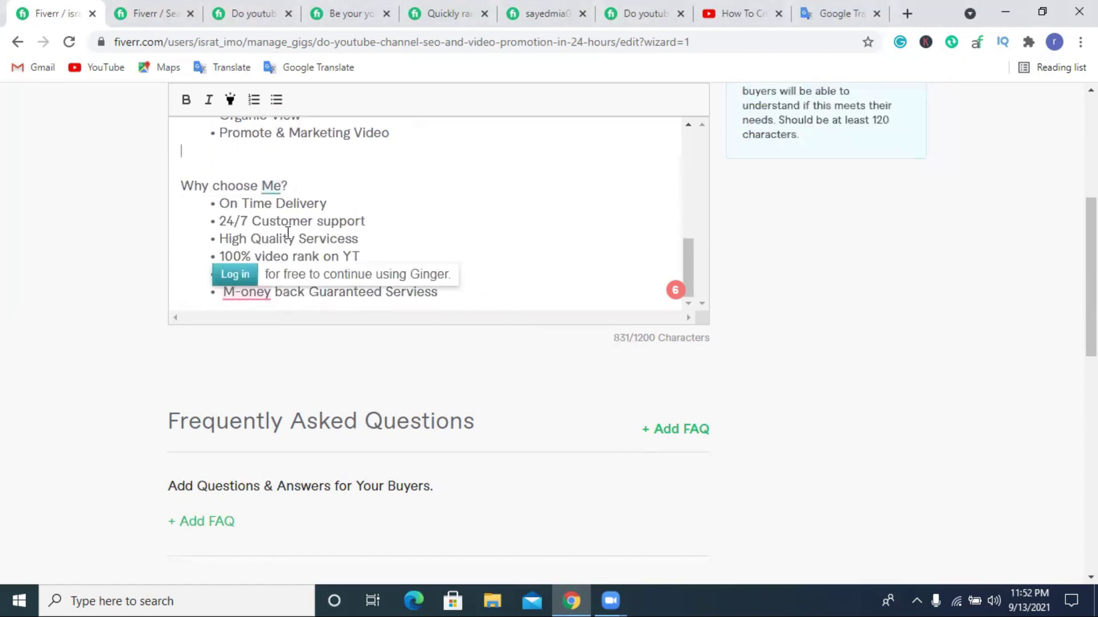
pyautogui.click(227, 295)
pyautogui.press('BackSpace')
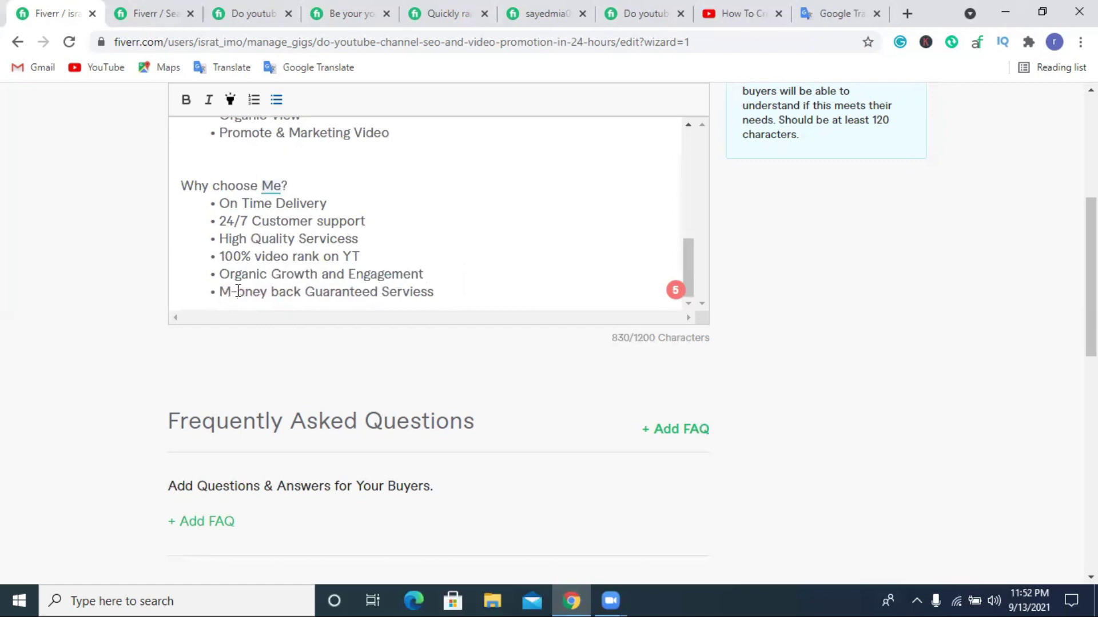
pyautogui.click(238, 291)
pyautogui.press('BackSpace')
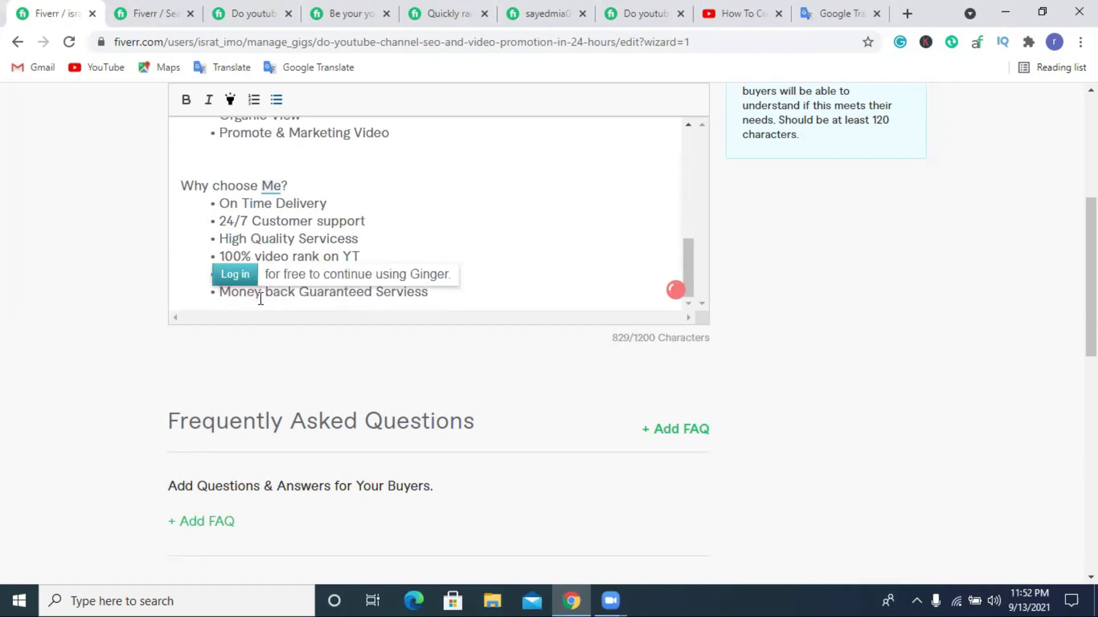
# Replace 'M-oney back' with '100%' so the bullet reads '100% Guaranteed Serviess'.
pyautogui.scroll(3, 339, 229)
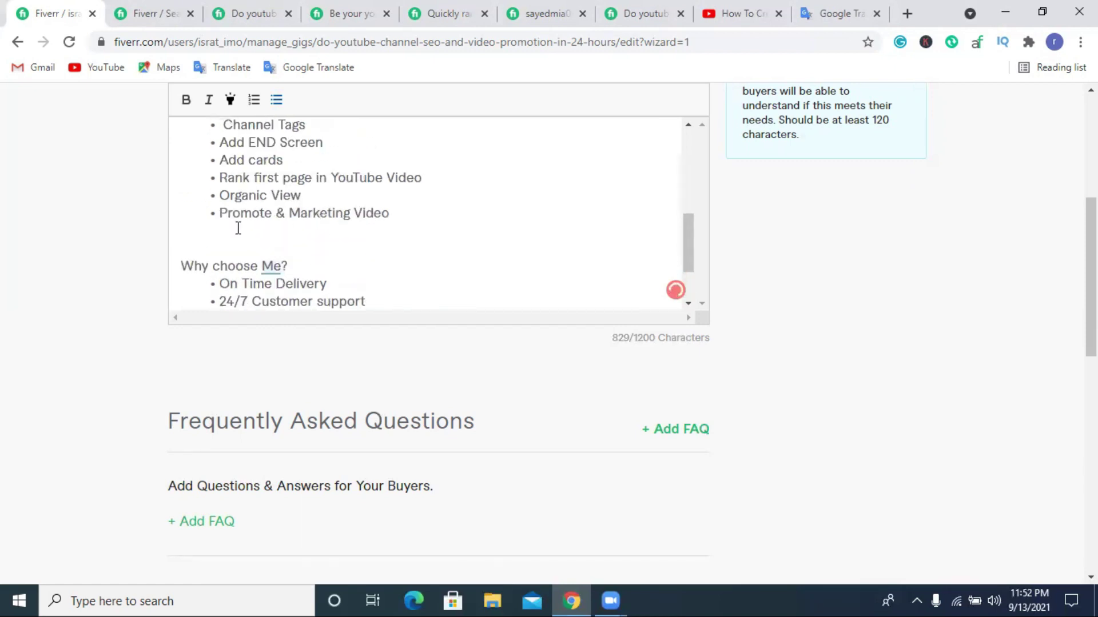
pyautogui.scroll(-3, 274, 234)
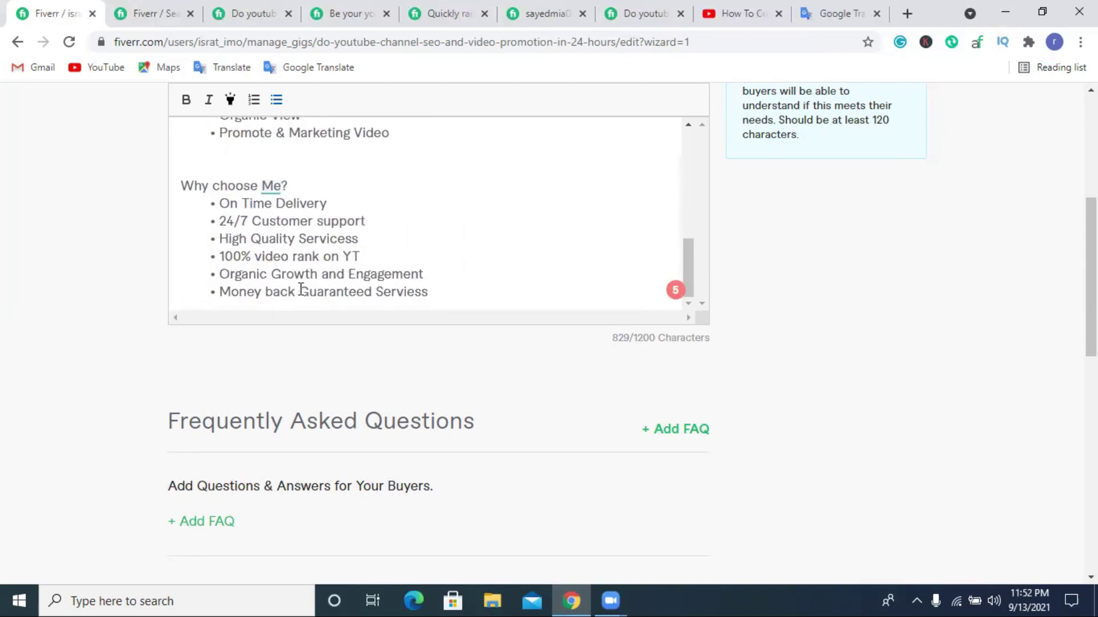
pyautogui.moveTo(296, 292); pyautogui.dragTo(233, 292)
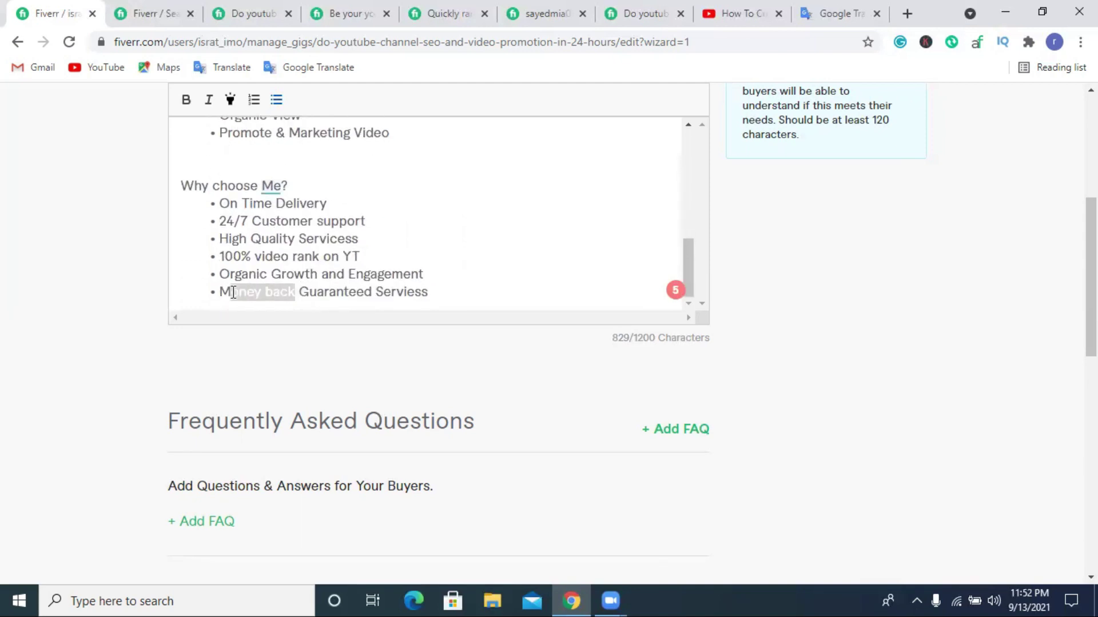
pyautogui.click(234, 292)
pyautogui.write('-')
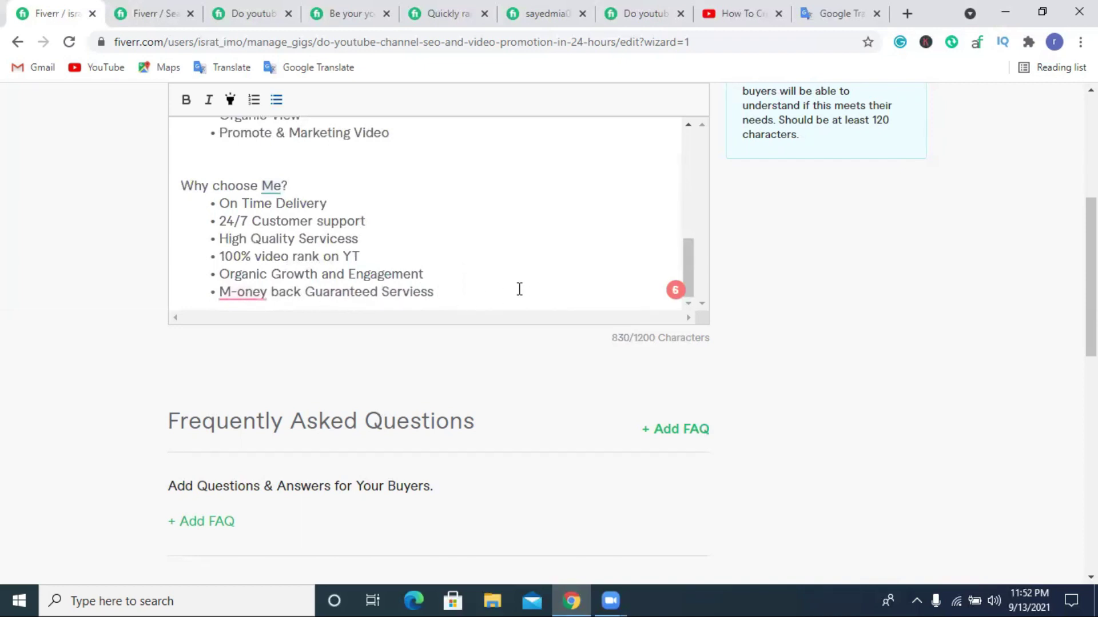
pyautogui.moveTo(268, 293); pyautogui.dragTo(210, 300)
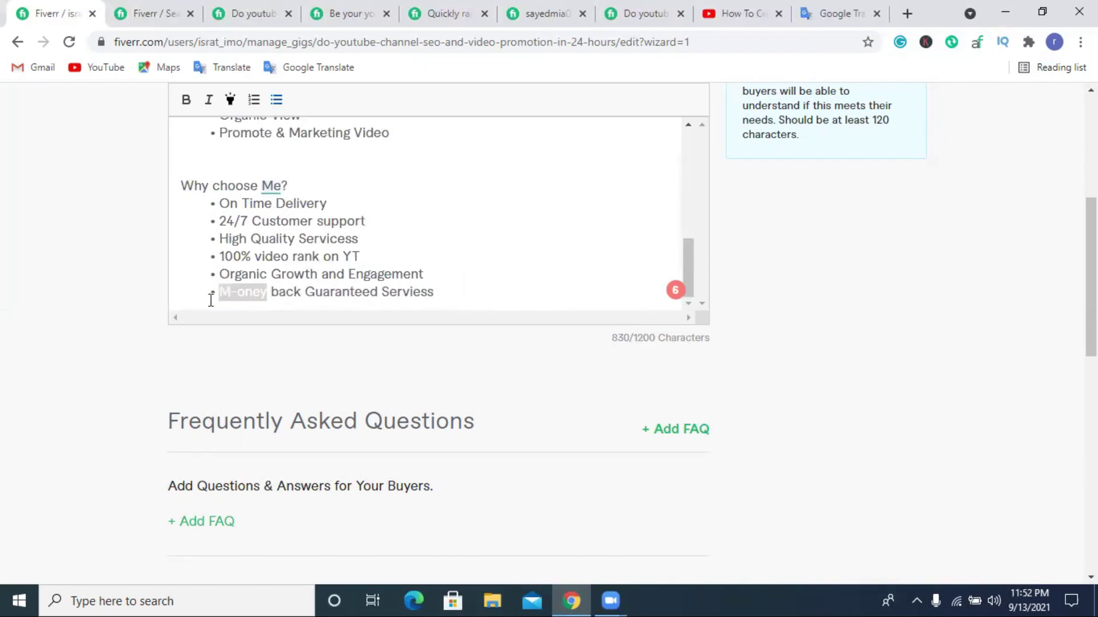
pyautogui.press('BackSpace')
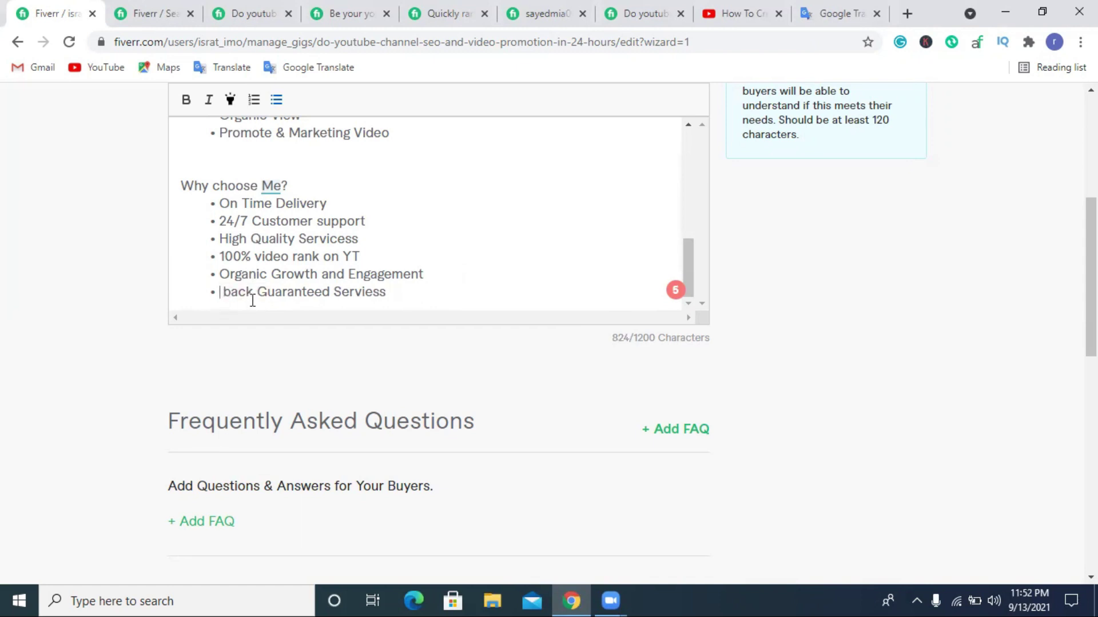
pyautogui.moveTo(255, 297); pyautogui.dragTo(232, 299)
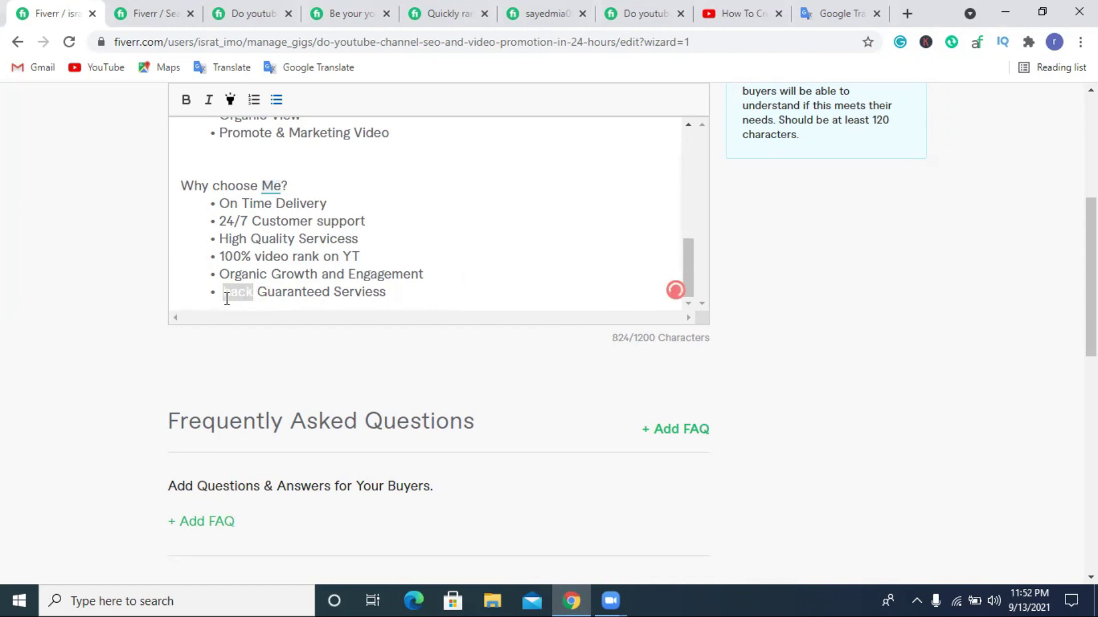
pyautogui.write('100')
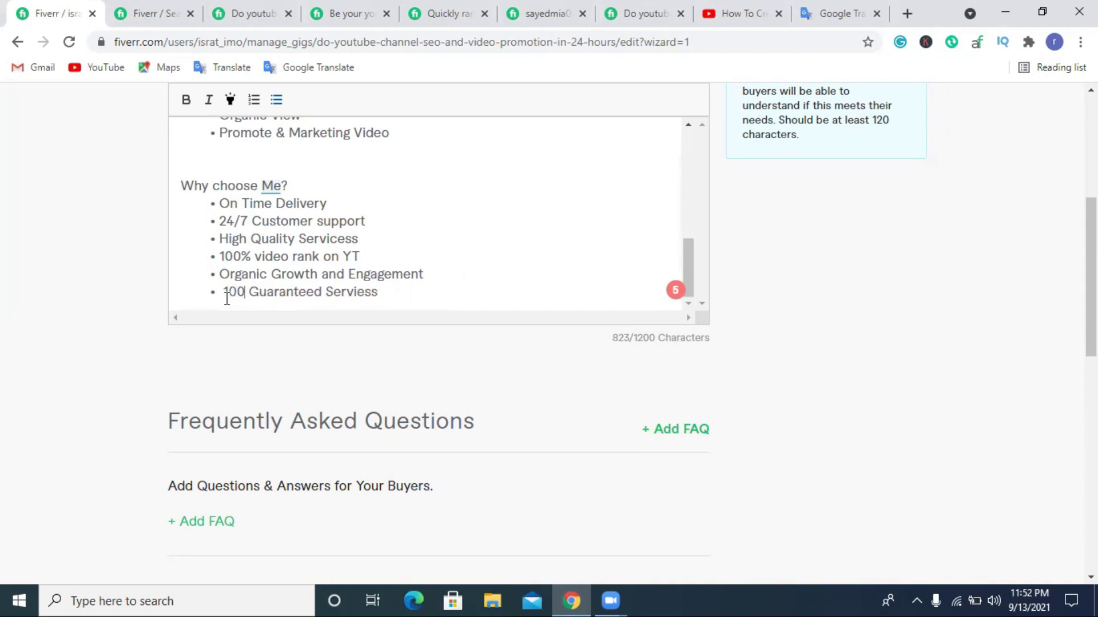
pyautogui.write('%')
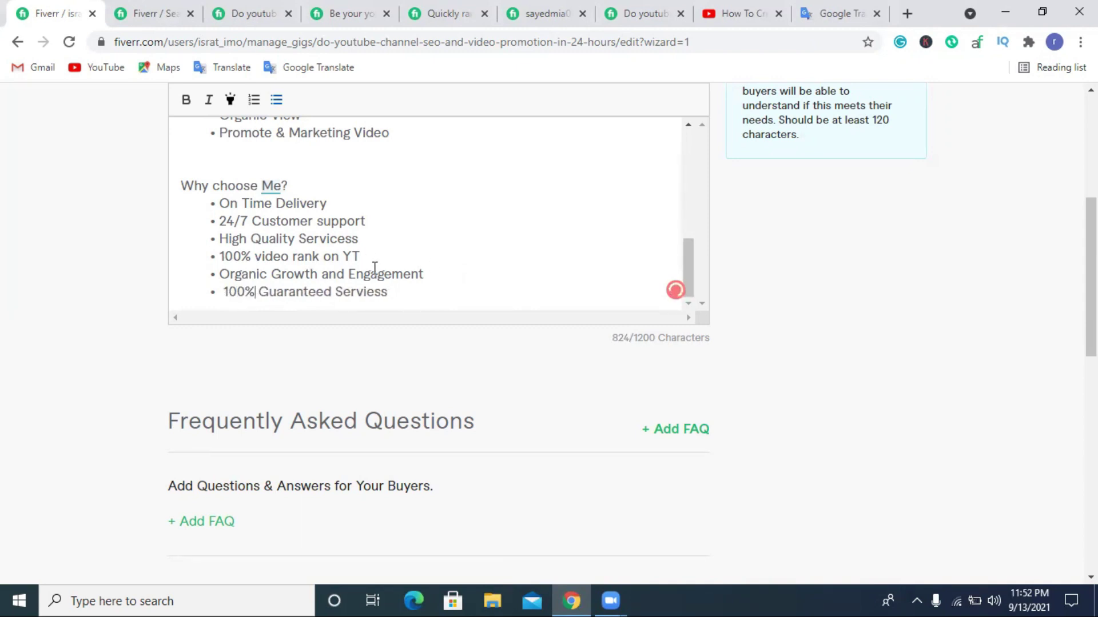
# Delete the extra space before '100%' so the last bullet lines up.
pyautogui.click(223, 292)
pyautogui.press('BackSpace')
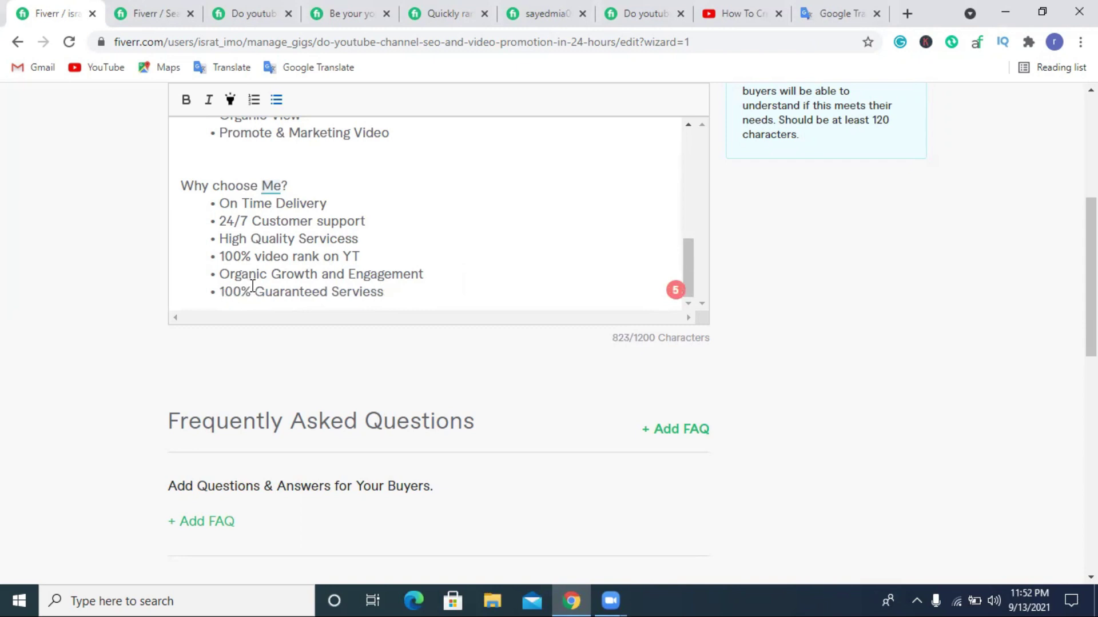
pyautogui.scroll(2, 253, 286)
pyautogui.scroll(-2, 294, 269)
pyautogui.scroll(3, 277, 246)
pyautogui.scroll(-1, 273, 272)
pyautogui.scroll(-2, 273, 272)
pyautogui.scroll(2, 233, 237)
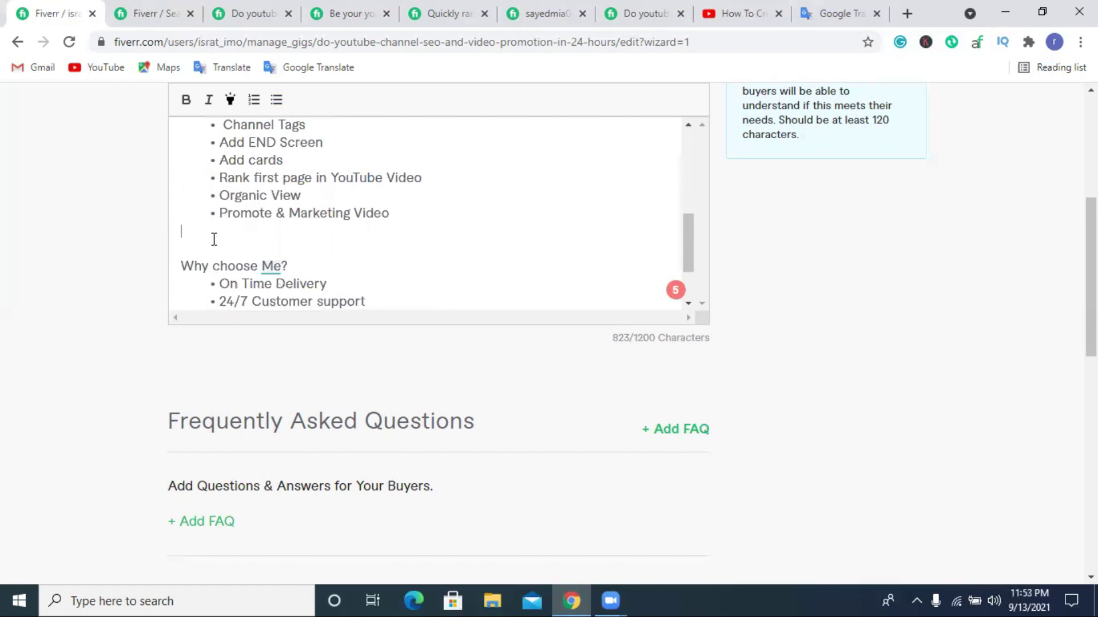
# Add a 'What DO INeed' line above 'Why choose Me?' and select the whole line.
pyautogui.press('Return')
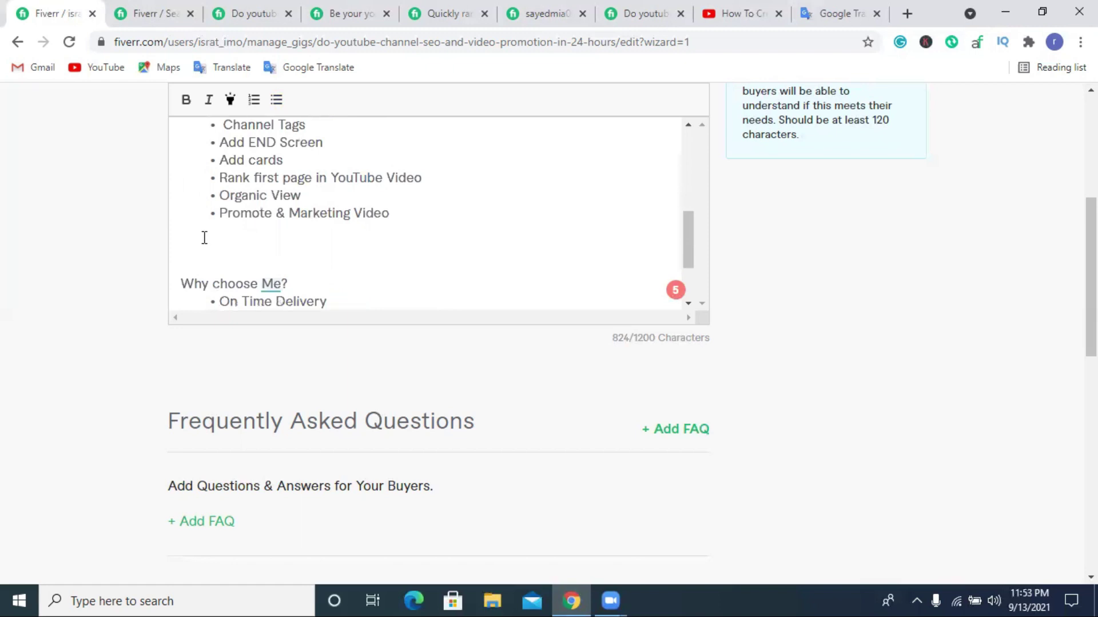
pyautogui.write('What DO i need')
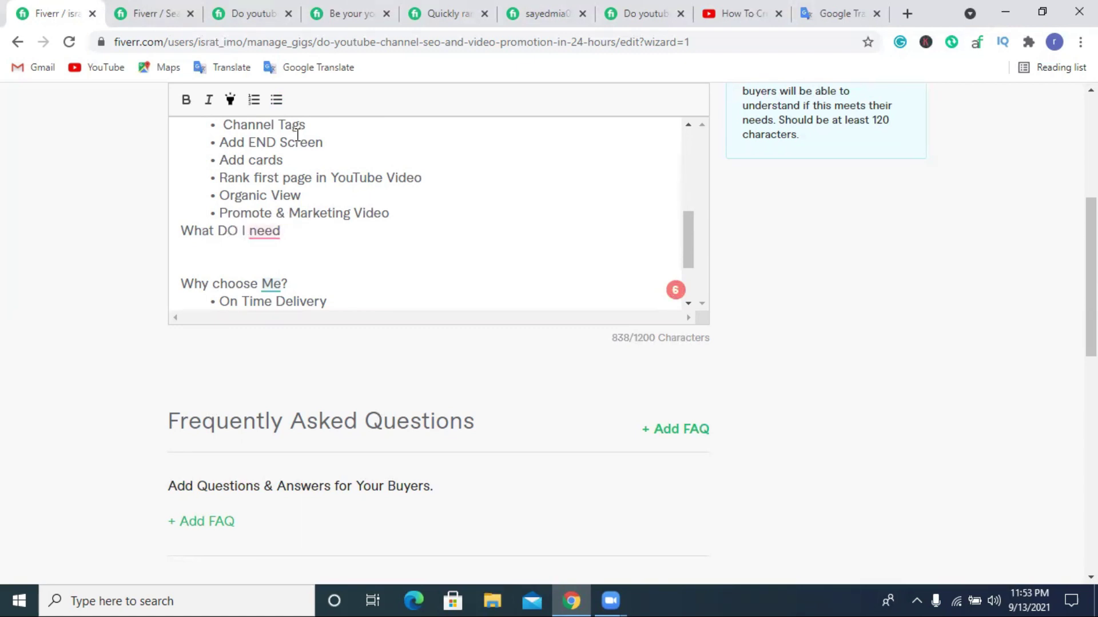
pyautogui.click(180, 231)
pyautogui.press('Return')
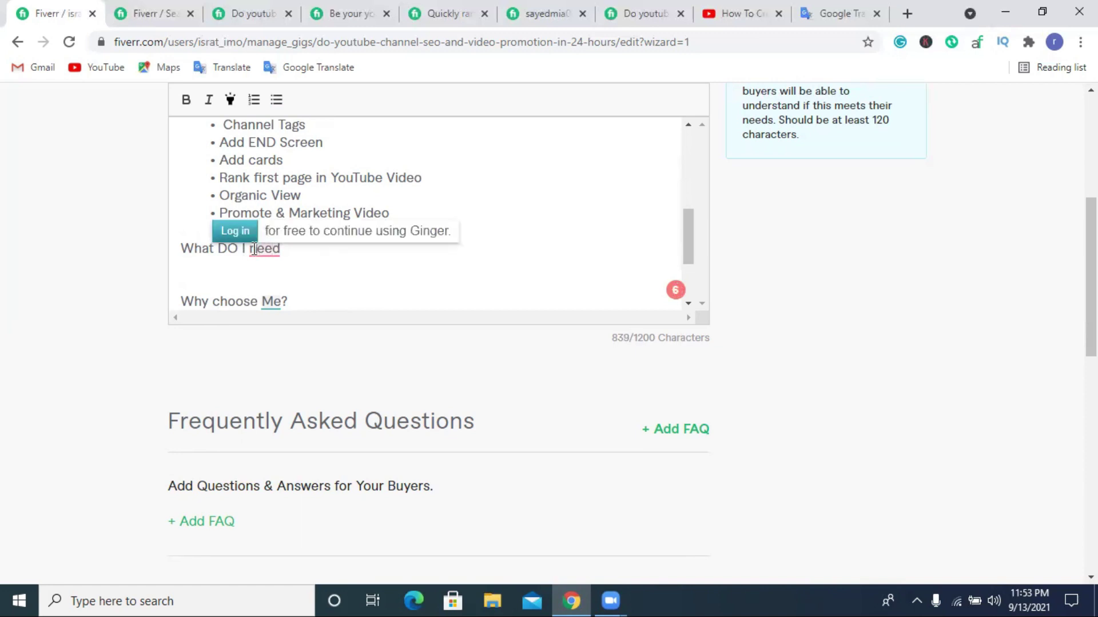
pyautogui.click(245, 248)
pyautogui.press('Delete')
pyautogui.press('Delete')
pyautogui.write('N')
pyautogui.doubleClick(244, 247)
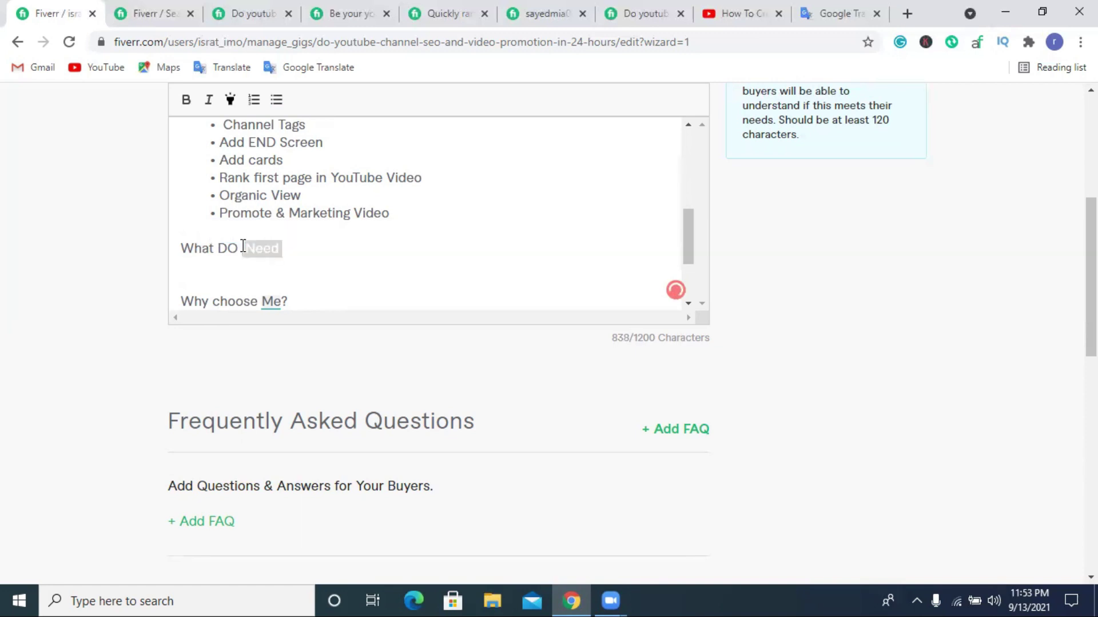
pyautogui.rightClick(222, 247)
pyautogui.tripleClick(222, 248)
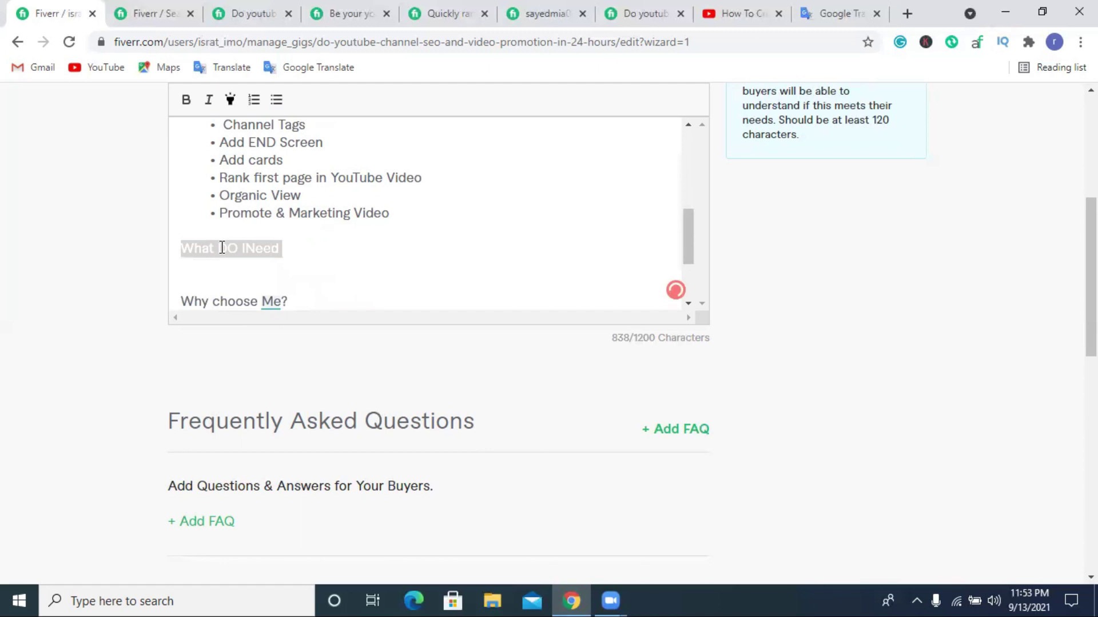
# Copy the heading line and paste it into a cleared Google Translate source box.
pyautogui.rightClick(220, 247)
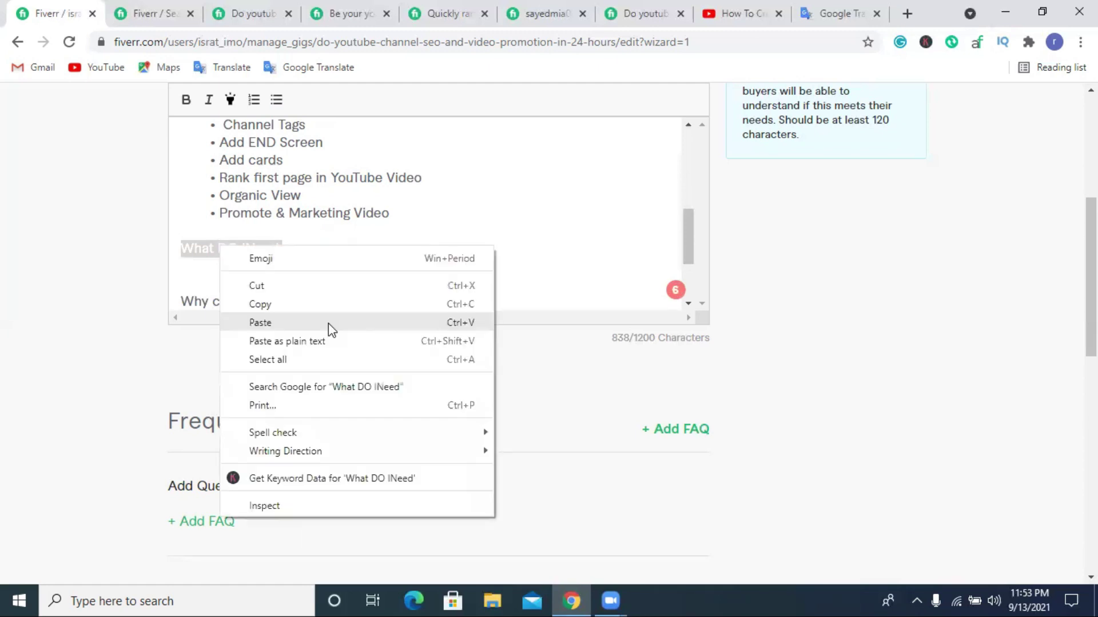
pyautogui.click(304, 304)
pyautogui.click(829, 8)
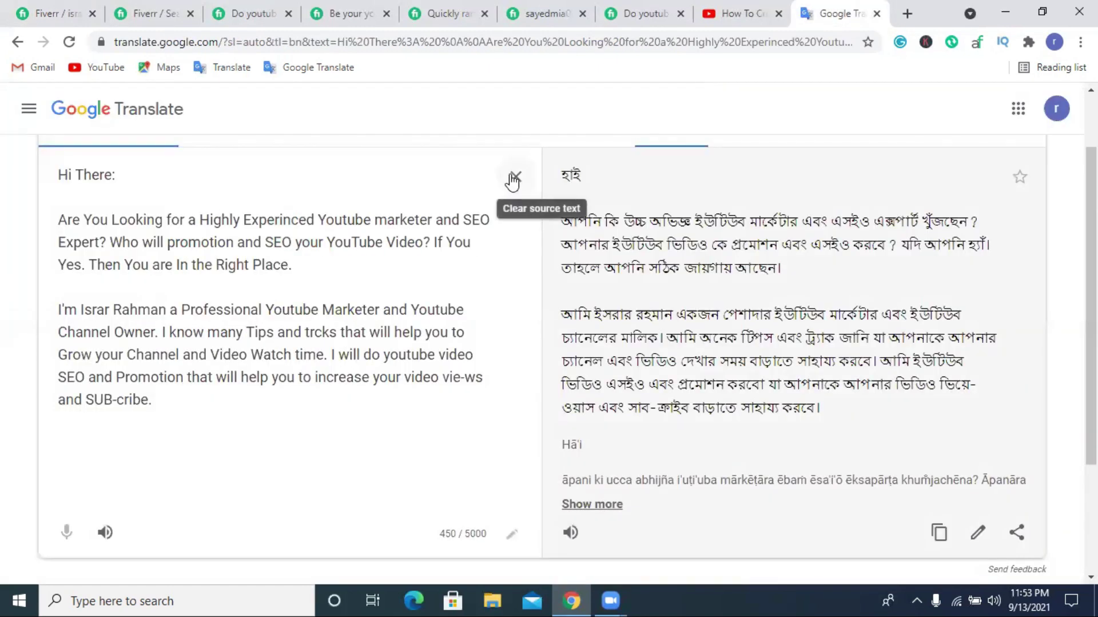
pyautogui.click(514, 177)
pyautogui.hotkey('ctrl', 'v')
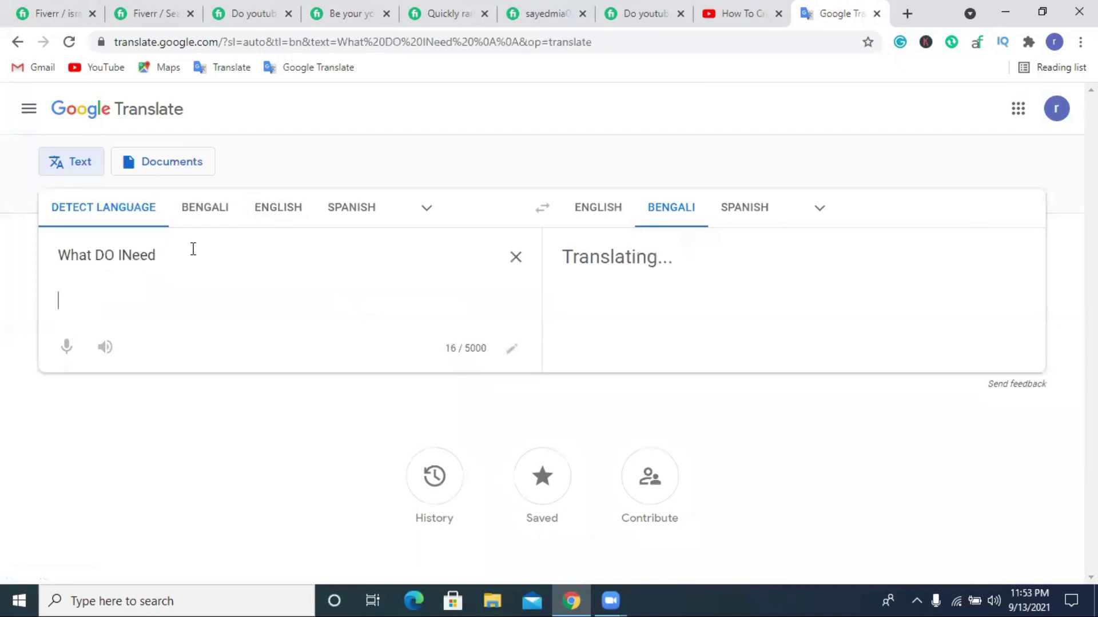
# Accept the corrected spelling 'What DO I Need', copy it, and return to the gig editor.
pyautogui.click(293, 344)
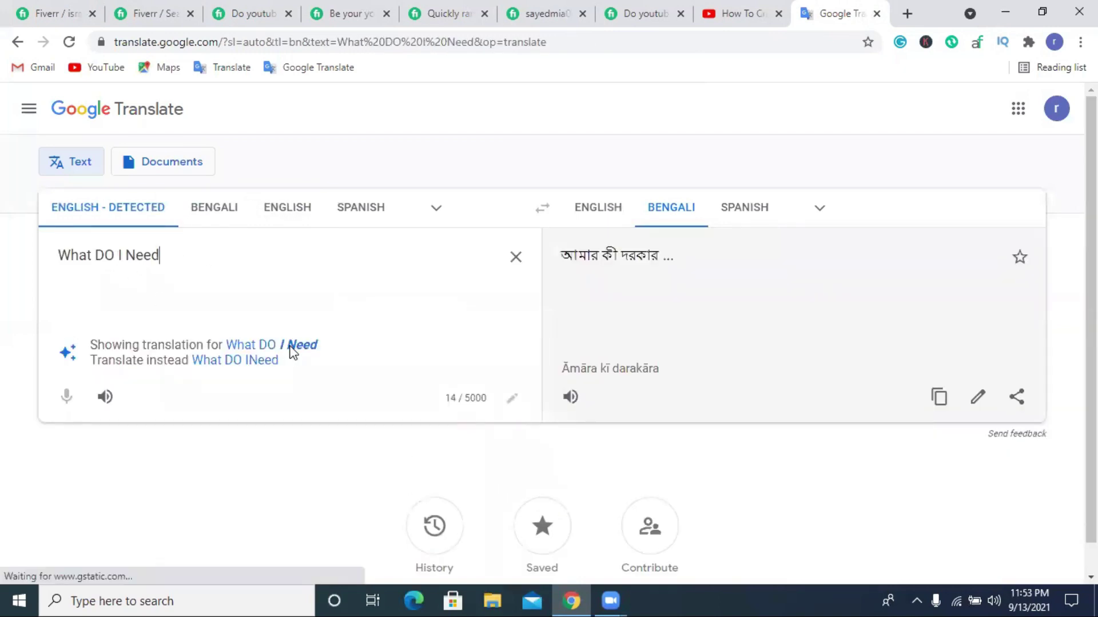
pyautogui.tripleClick(126, 252)
pyautogui.rightClick(126, 251)
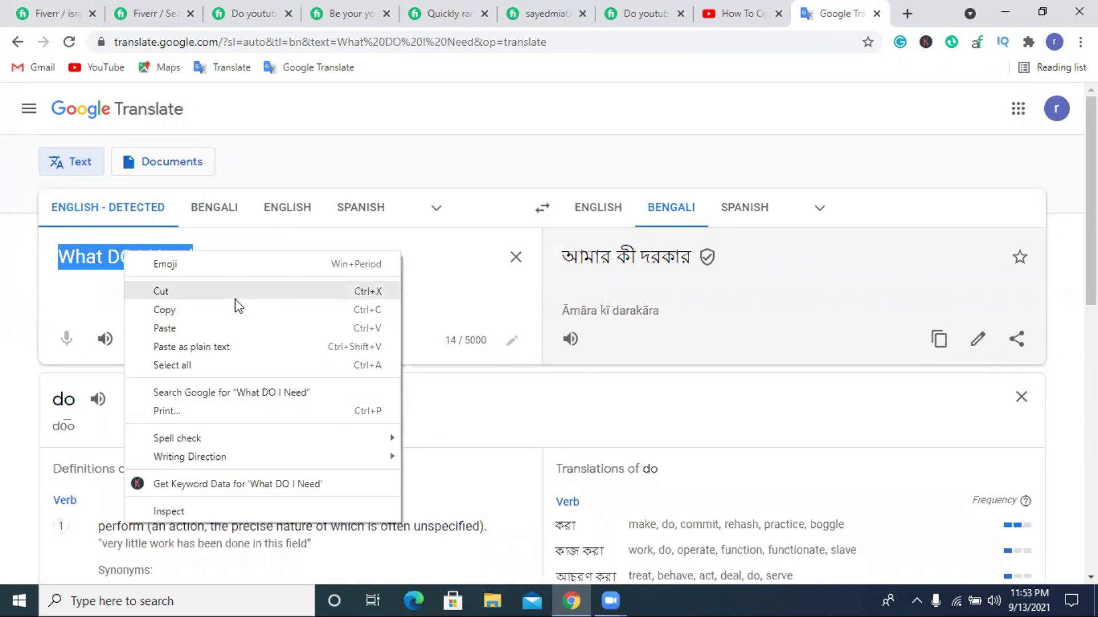
pyautogui.click(235, 306)
pyautogui.hotkey('ctrl', '1')
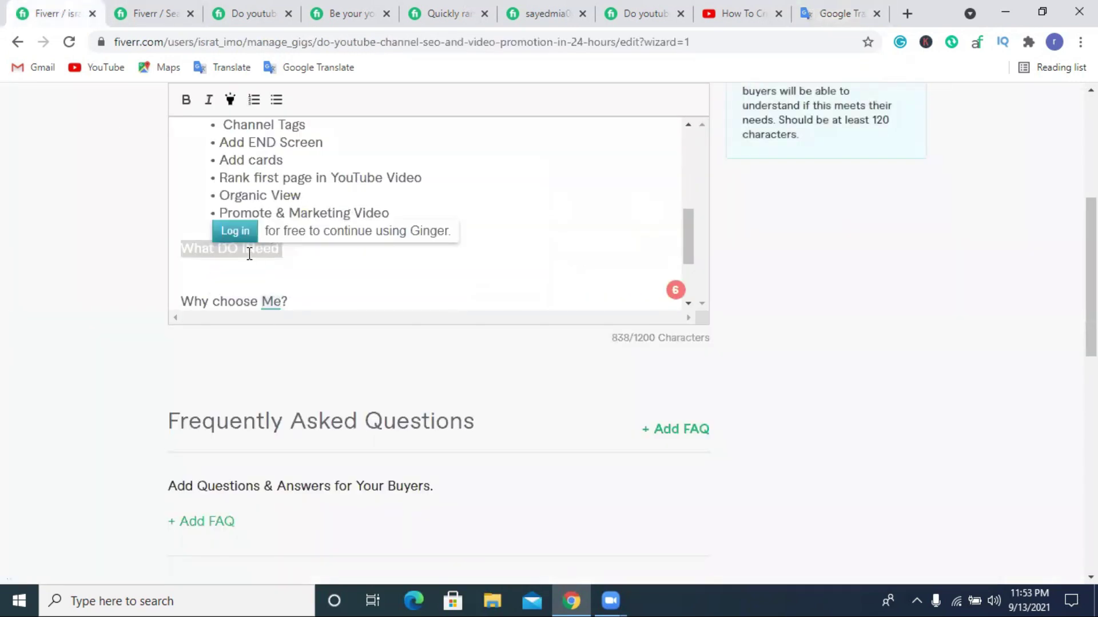
# Build a 'What DO I Need:' heading with a 'Username' bullet, then delete the whole block.
pyautogui.click(264, 264)
pyautogui.press('BackSpace')
pyautogui.write(':')
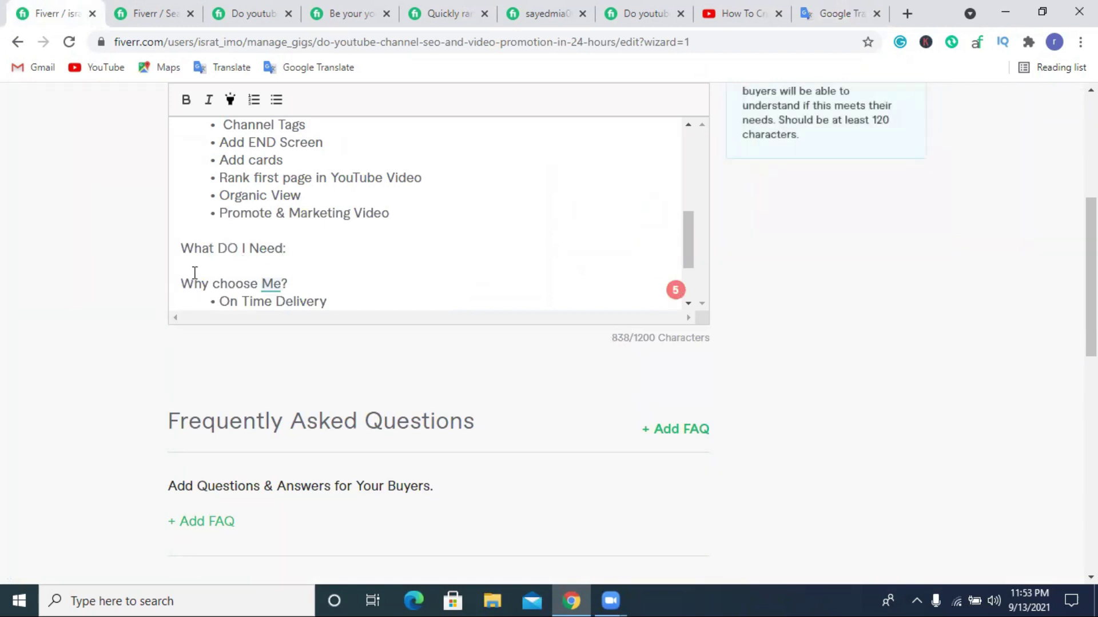
pyautogui.click(254, 100)
pyautogui.press('BackSpace')
pyautogui.press('Return')
pyautogui.press('Return')
pyautogui.click(204, 272)
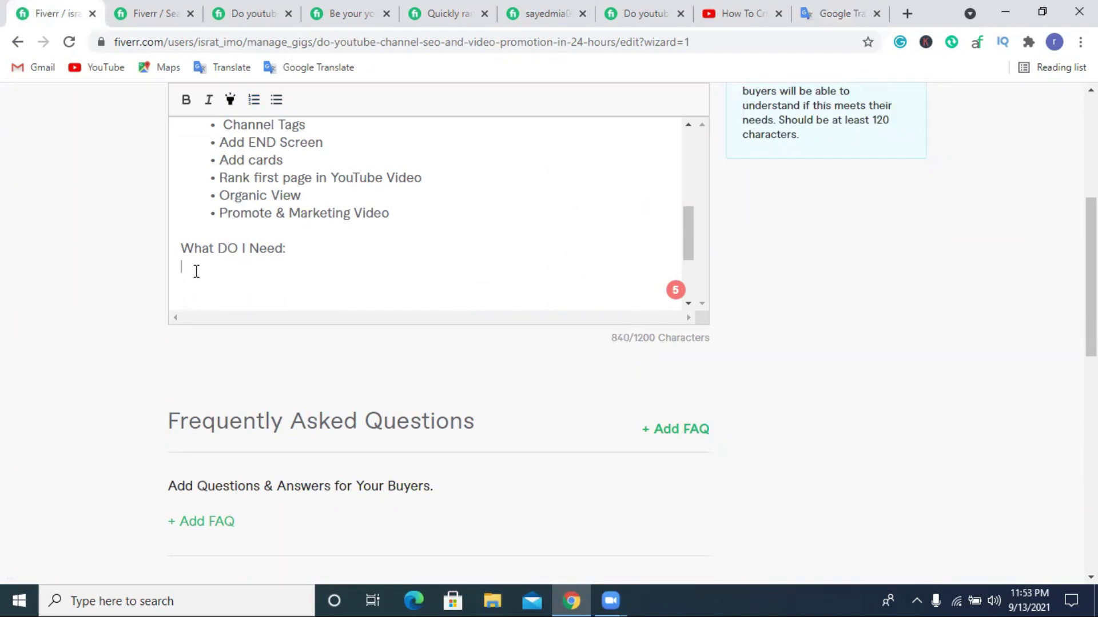
pyautogui.click(276, 100)
pyautogui.write('Username')
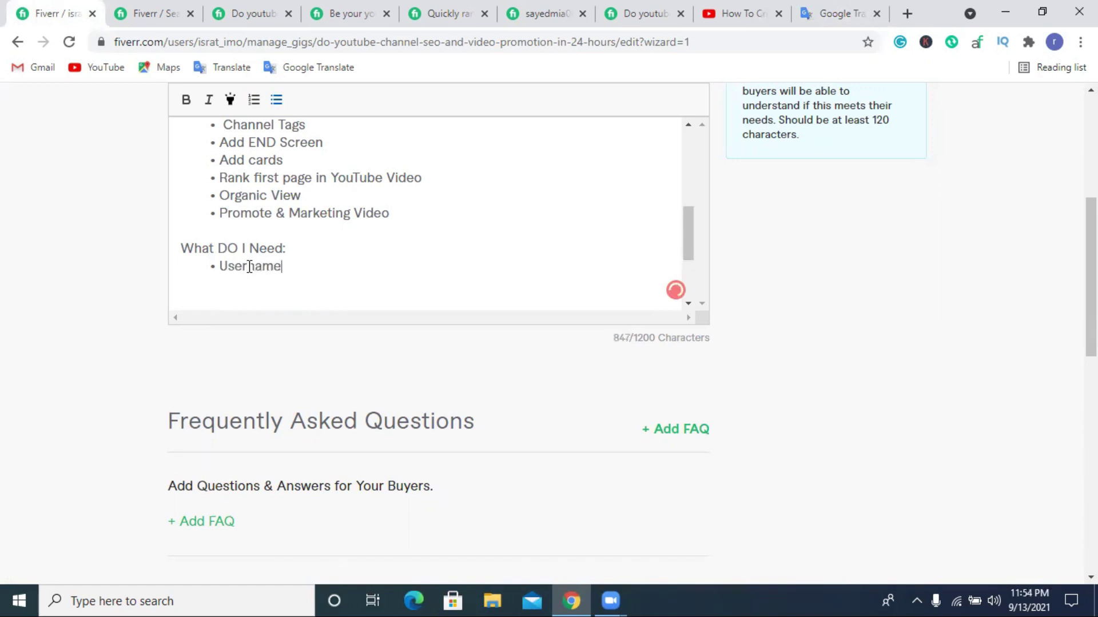
pyautogui.press('Return')
pyautogui.moveTo(183, 237); pyautogui.dragTo(257, 281)
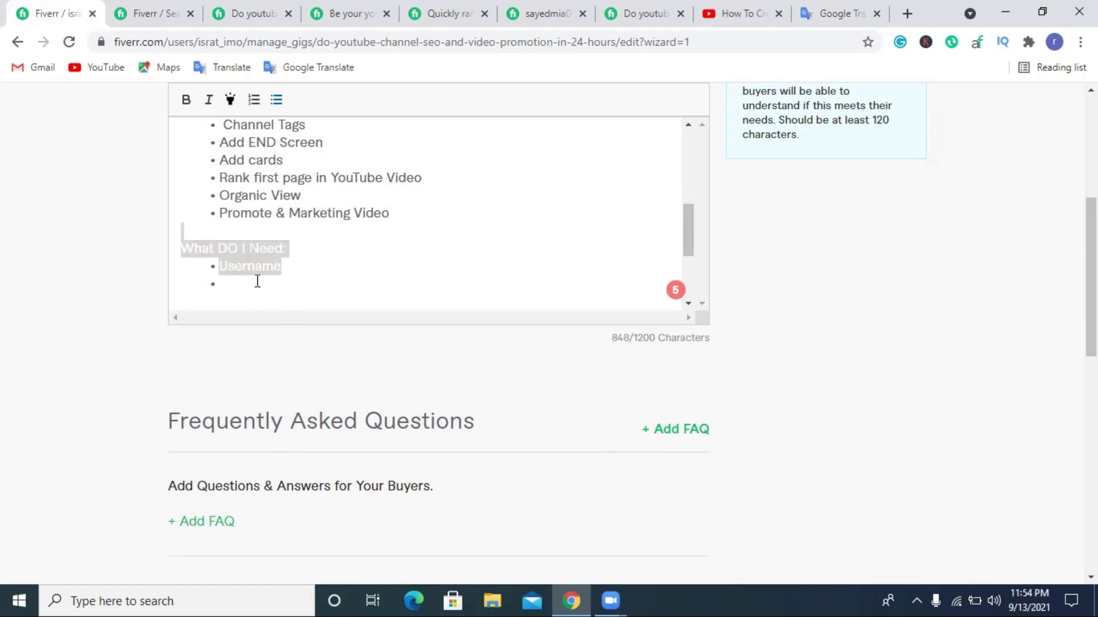
pyautogui.press('BackSpace')
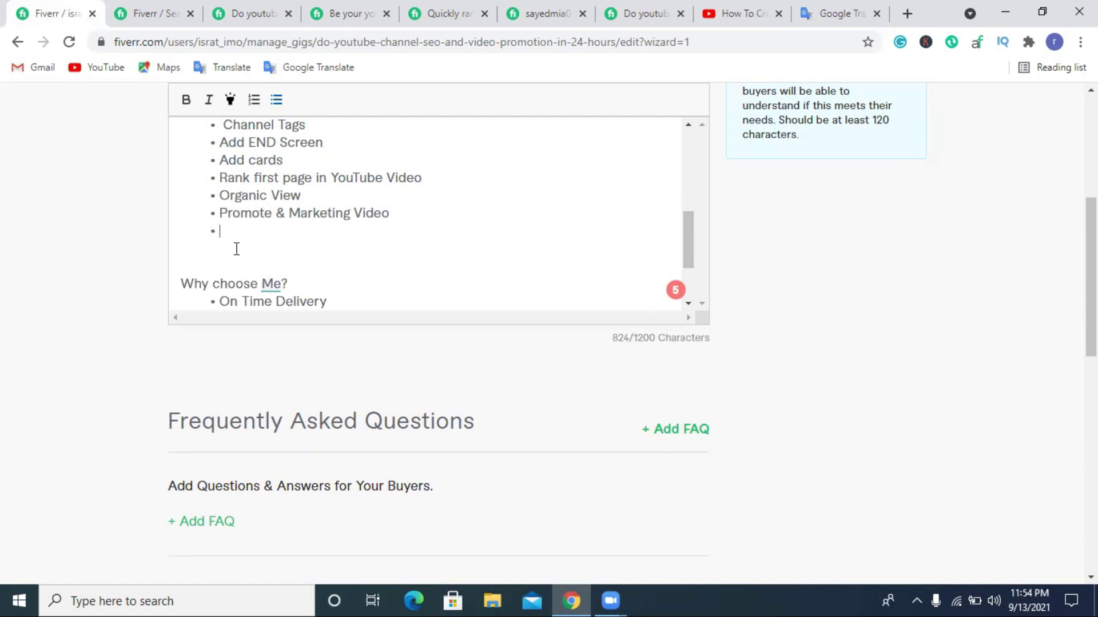
# Type 'Your benefits of This' on the blank line above 'Why choose Me?', fixing typos.
pyautogui.click(204, 247)
pyautogui.write('Your be')
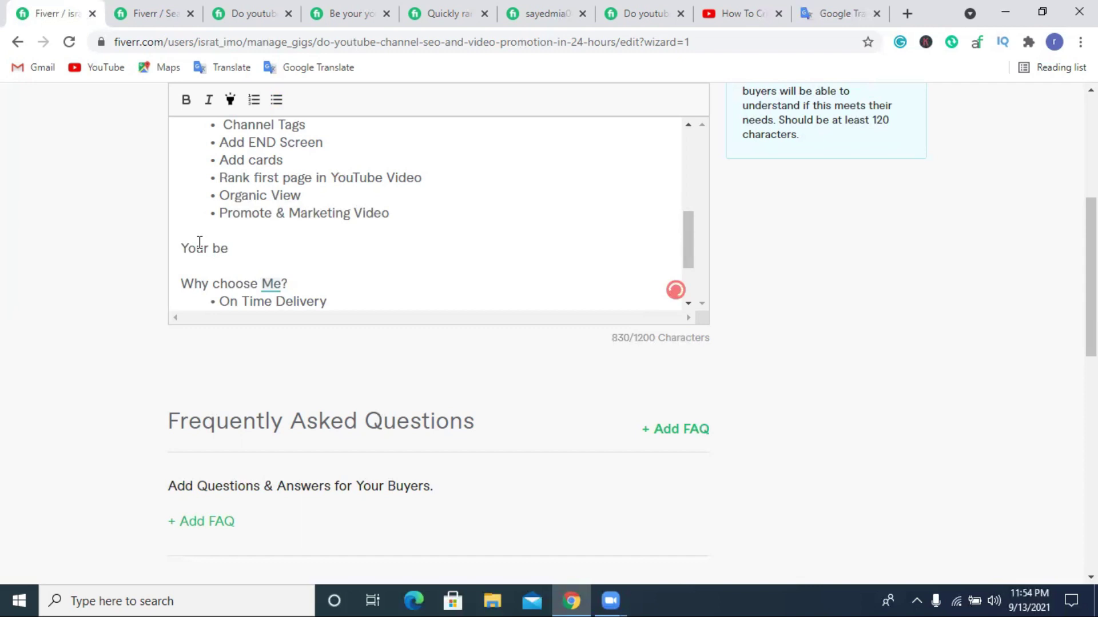
pyautogui.write('nefiys of')
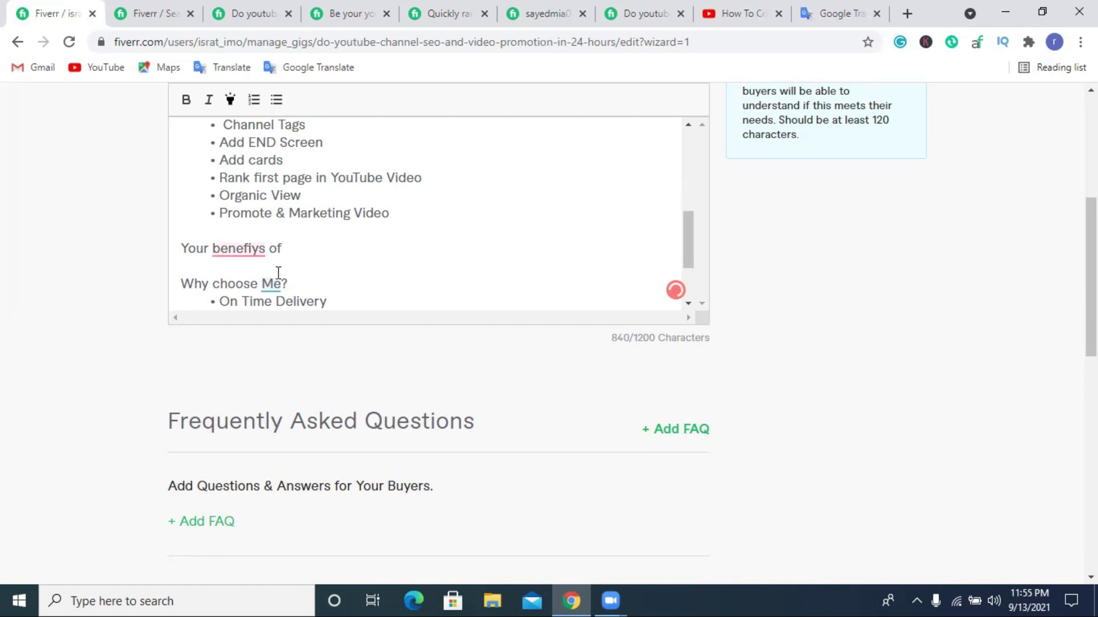
pyautogui.moveTo(259, 251)
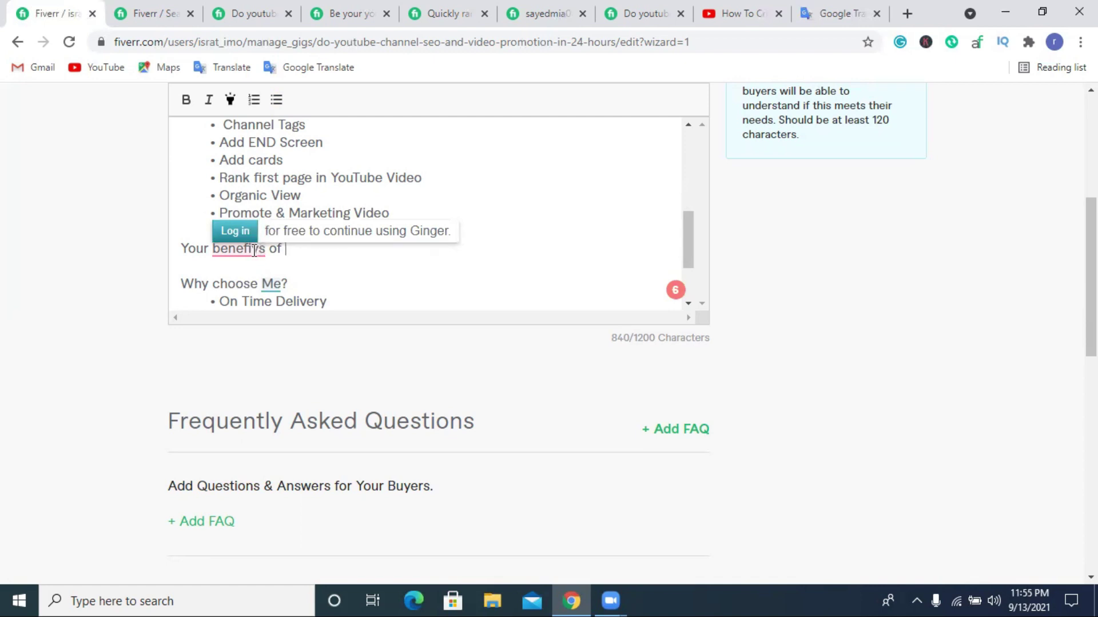
pyautogui.click(257, 252)
pyautogui.press('BackSpace')
pyautogui.write('t')
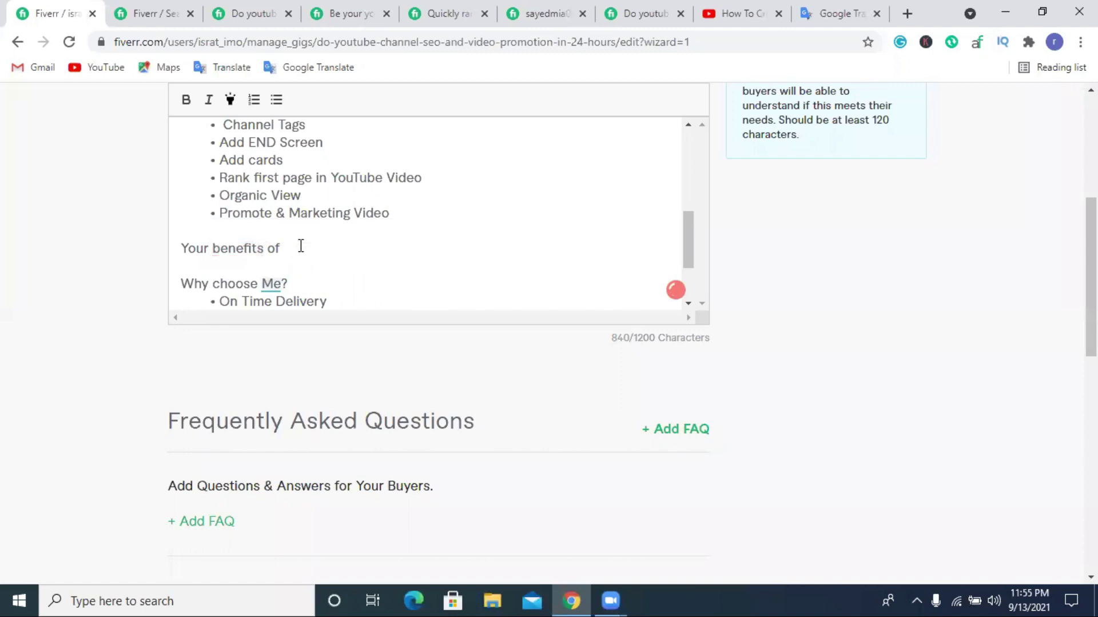
pyautogui.write('Tj')
pyautogui.press('BackSpace')
pyautogui.write('he')
pyautogui.press('BackSpace')
pyautogui.write('is')
# Complete the heading as 'Your benefits of this Gig:' and start a numbered list below it.
pyautogui.doubleClick(288, 248)
pyautogui.write('this Gig:')
pyautogui.press('Return')
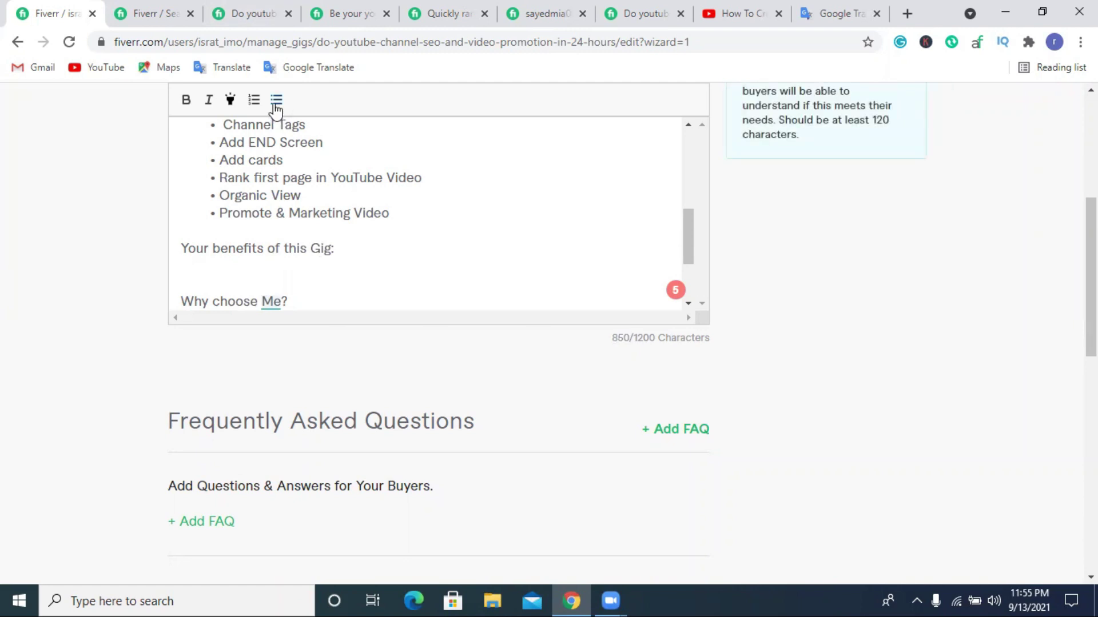
pyautogui.click(255, 102)
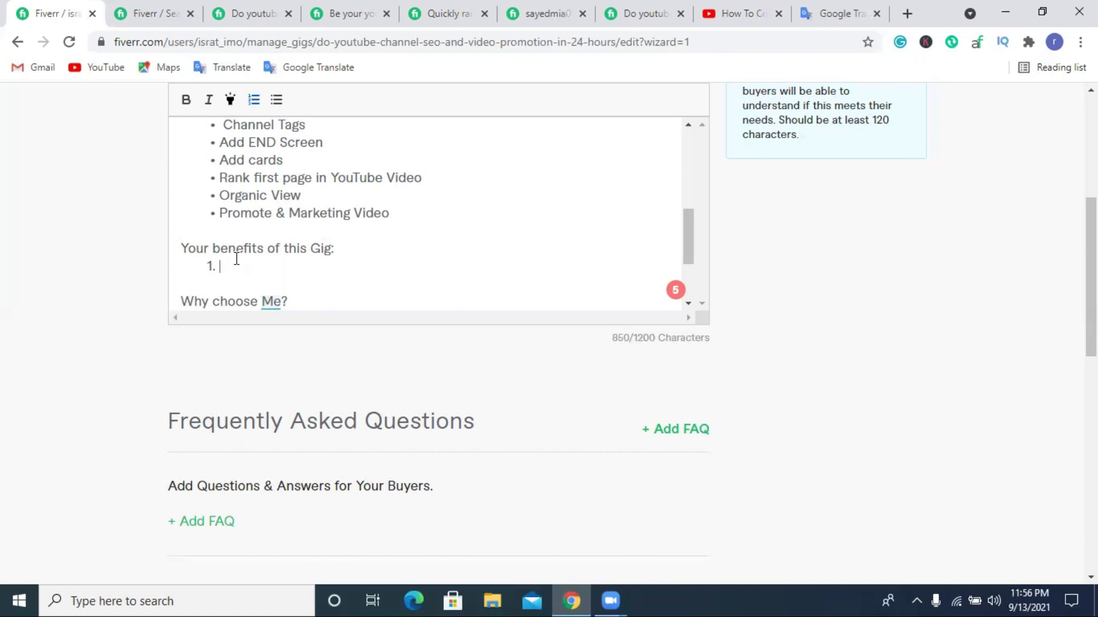
# Enter 'Organic Traffic To your Channel' after '1.', fixing typos, and start item 2.
pyautogui.write('Org')
pyautogui.press('BackSpace')
pyautogui.write('ganic Traffic')
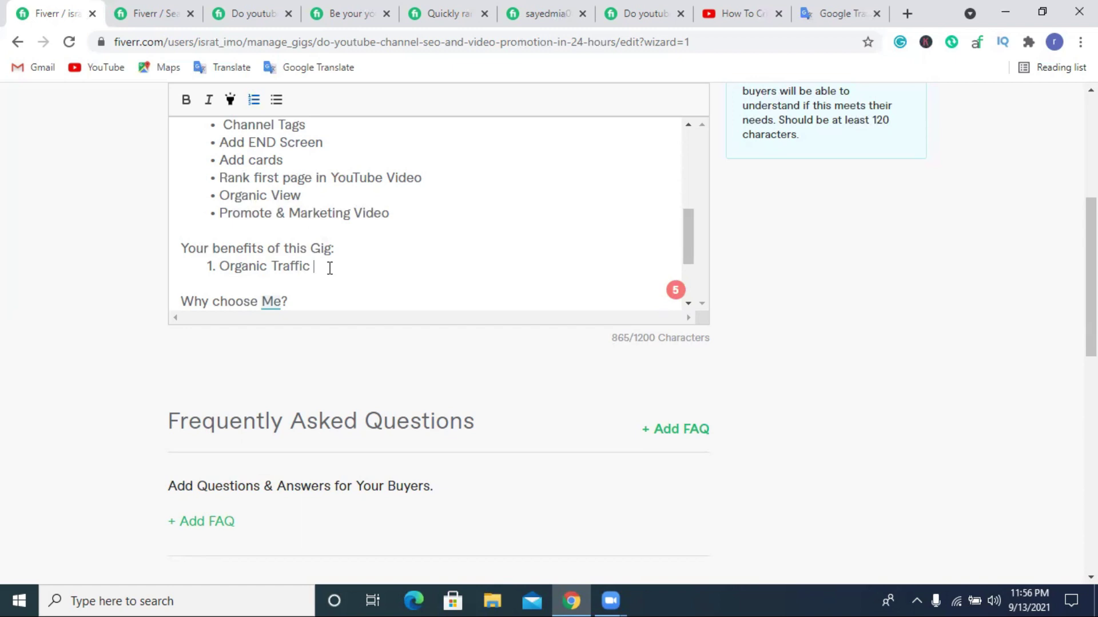
pyautogui.write('f')
pyautogui.press('BackSpace')
pyautogui.write('You')
pyautogui.press('BackSpace')
pyautogui.press('BackSpace')
pyautogui.press('BackSpace')
pyautogui.write('Y')
pyautogui.press('BackSpace')
pyautogui.write('To your Ch')
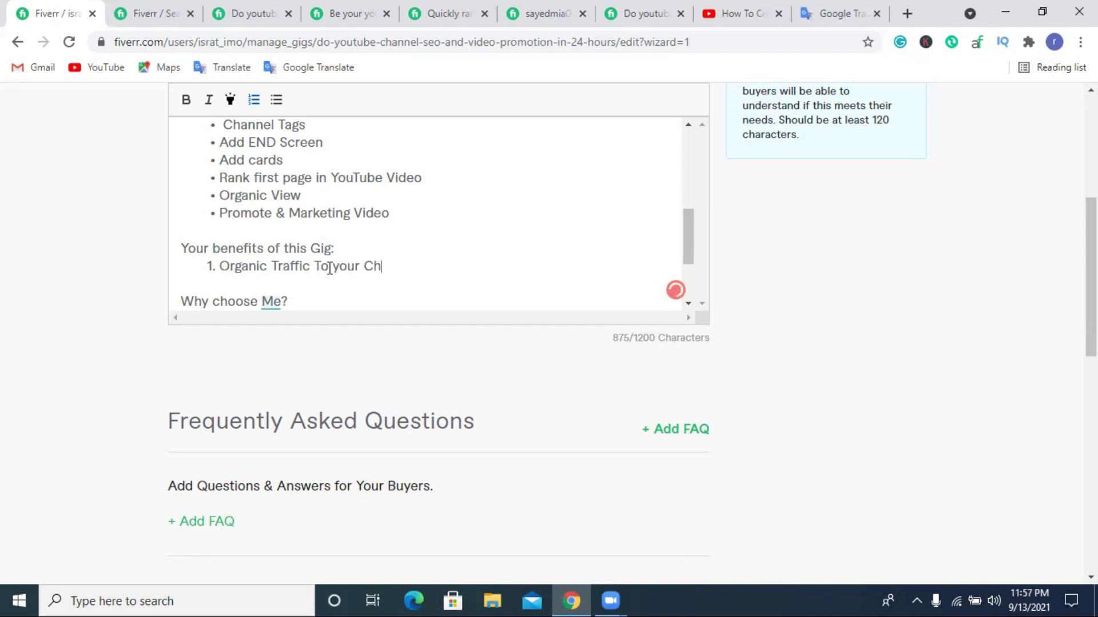
pyautogui.write('annel')
pyautogui.press('Return')
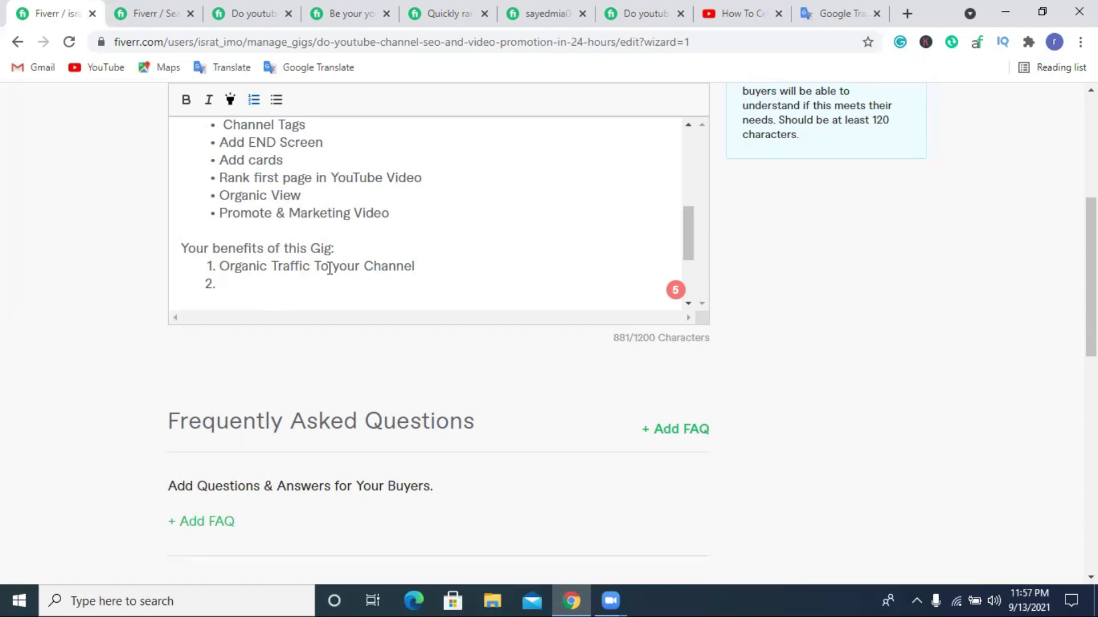
# Enter '100% compliance with You-tube Tos' after '2.', fixing typos, and start item 3.
pyautogui.write('100')
pyautogui.write('&')
pyautogui.press('BackSpace')
pyautogui.press('BackSpace')
pyautogui.write('% compl')
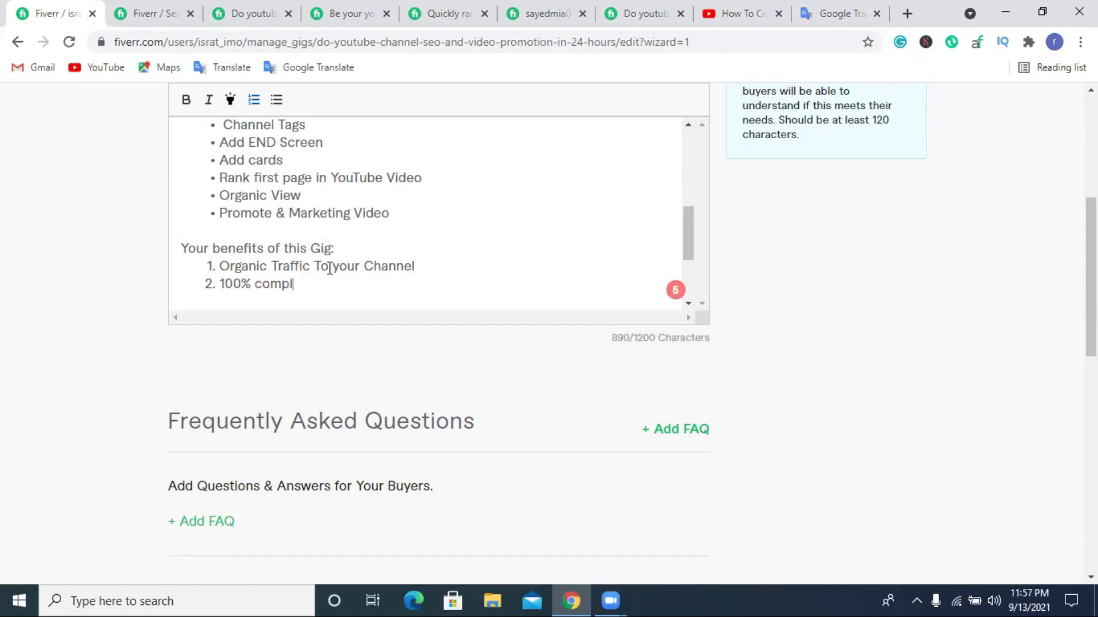
pyautogui.write('l')
pyautogui.write('ance wath')
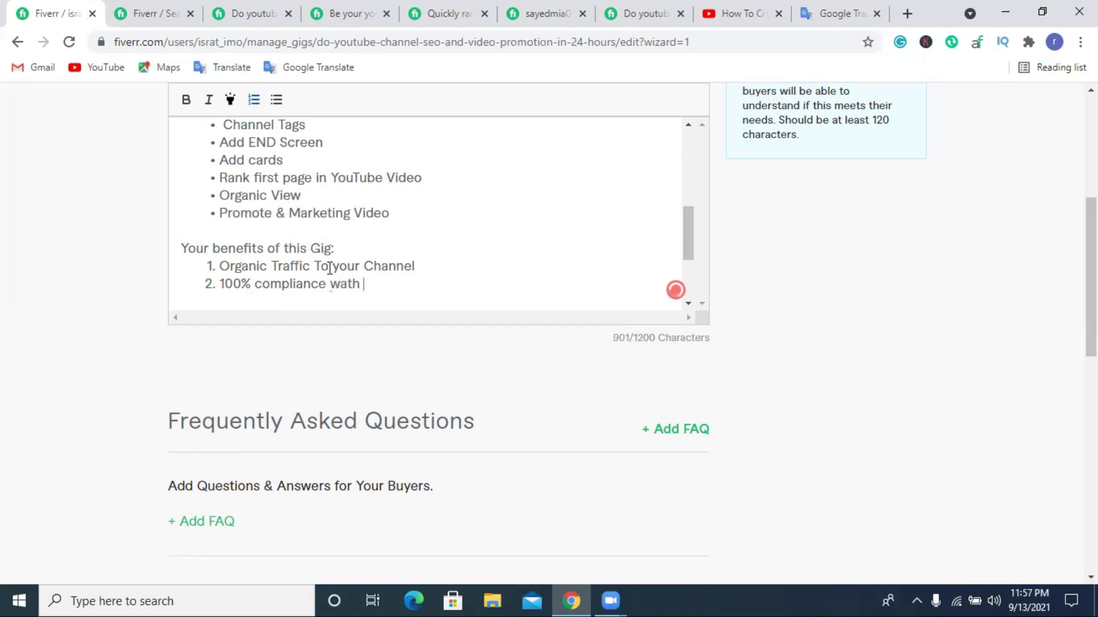
pyautogui.press('BackSpace')
pyautogui.press('BackSpace')
pyautogui.press('BackSpace')
pyautogui.write('it')
pyautogui.press('BackSpace')
pyautogui.press('BackSpace')
pyautogui.press('BackSpace')
pyautogui.write('ith Youtube Tos')
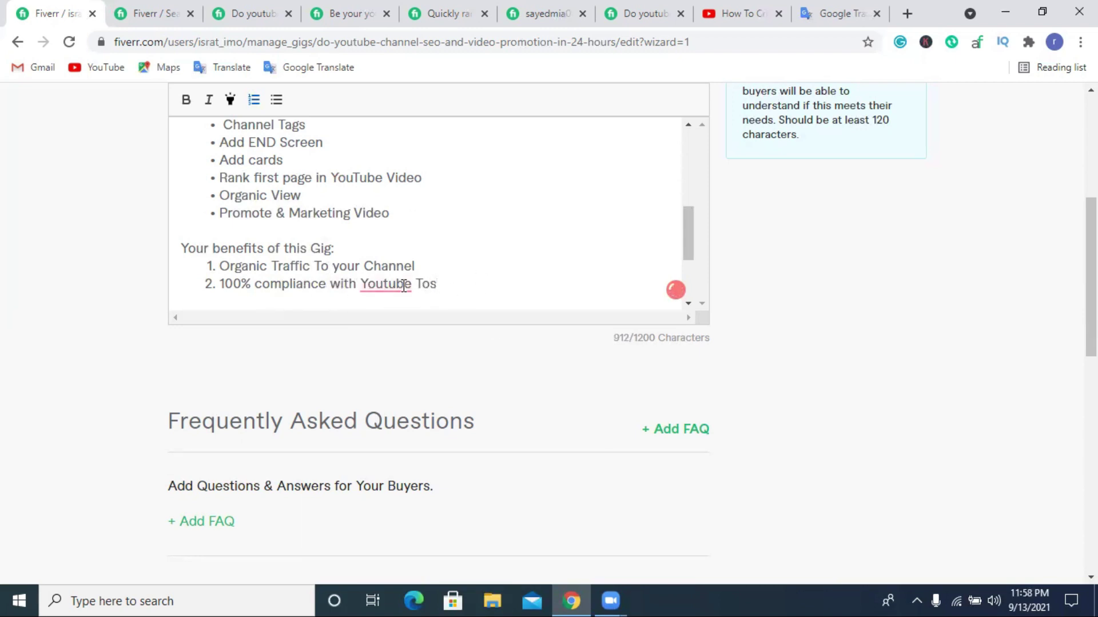
pyautogui.click(383, 284)
pyautogui.write('-')
pyautogui.click(447, 286)
pyautogui.press('Return')
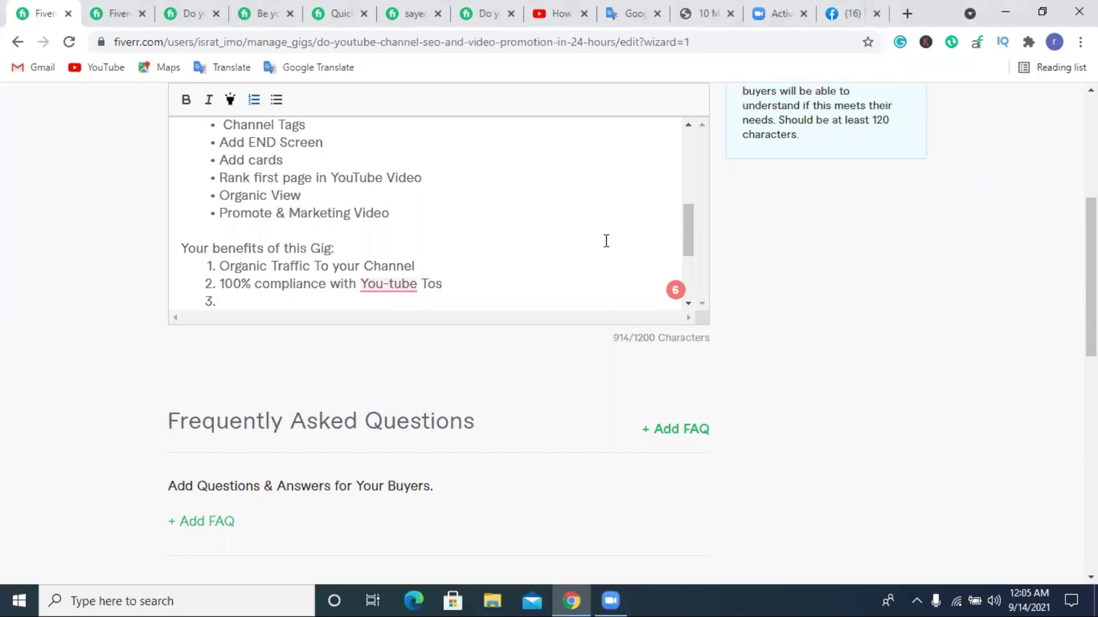
# Copy the word 'increase' from the intro and paste it into item 3.
pyautogui.scroll(5, 499, 252)
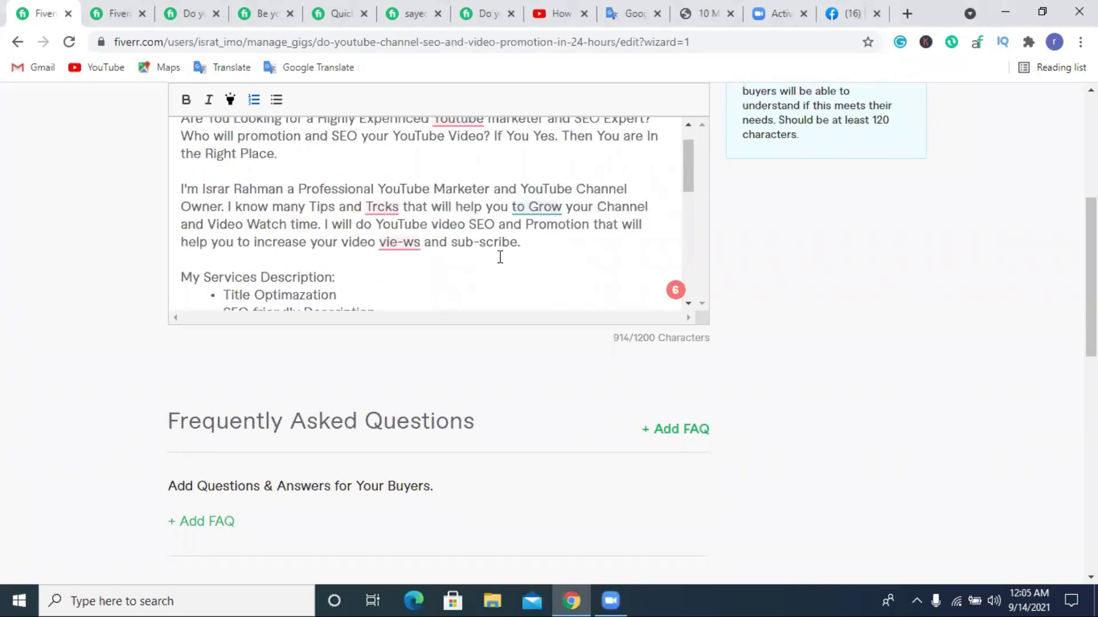
pyautogui.doubleClick(287, 242)
pyautogui.rightClick(281, 243)
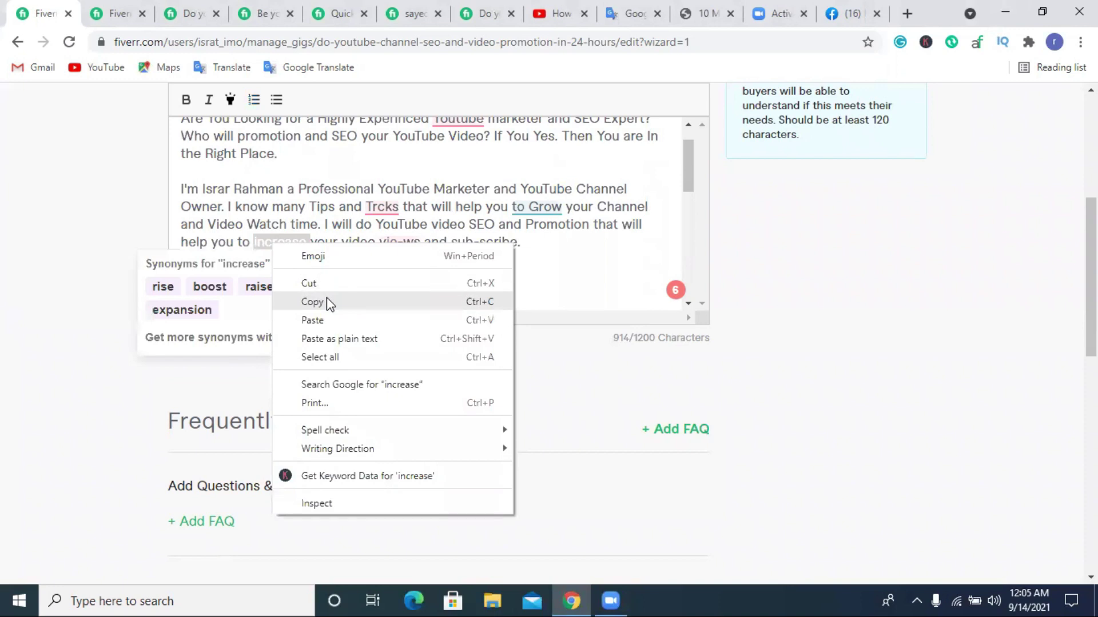
pyautogui.click(327, 297)
pyautogui.scroll(-8, 445, 265)
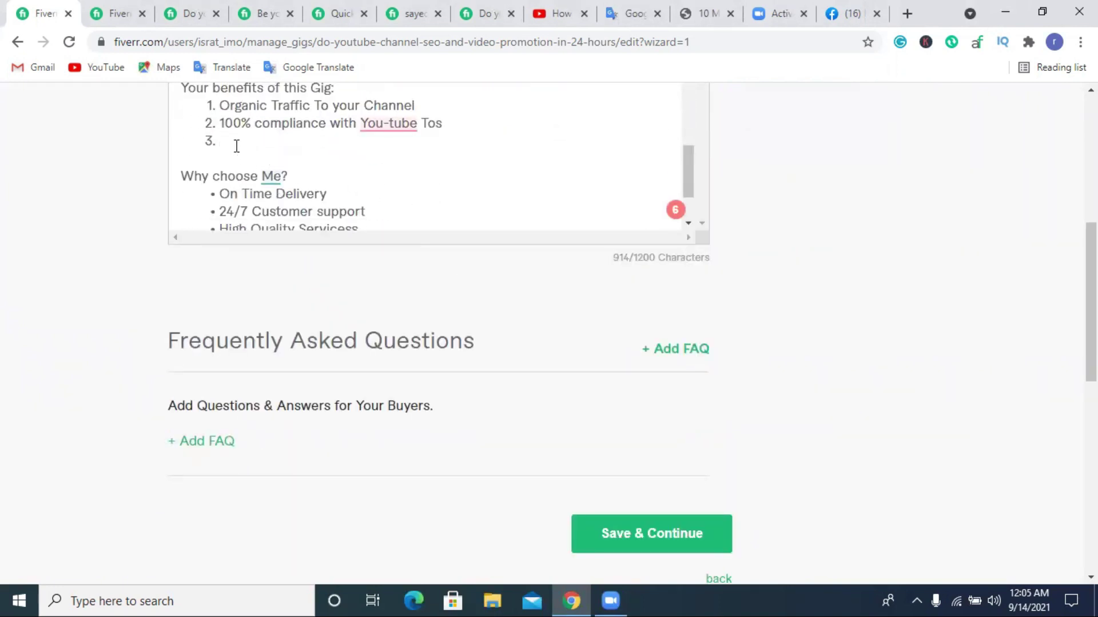
pyautogui.click(236, 146)
pyautogui.hotkey('ctrl', 'v')
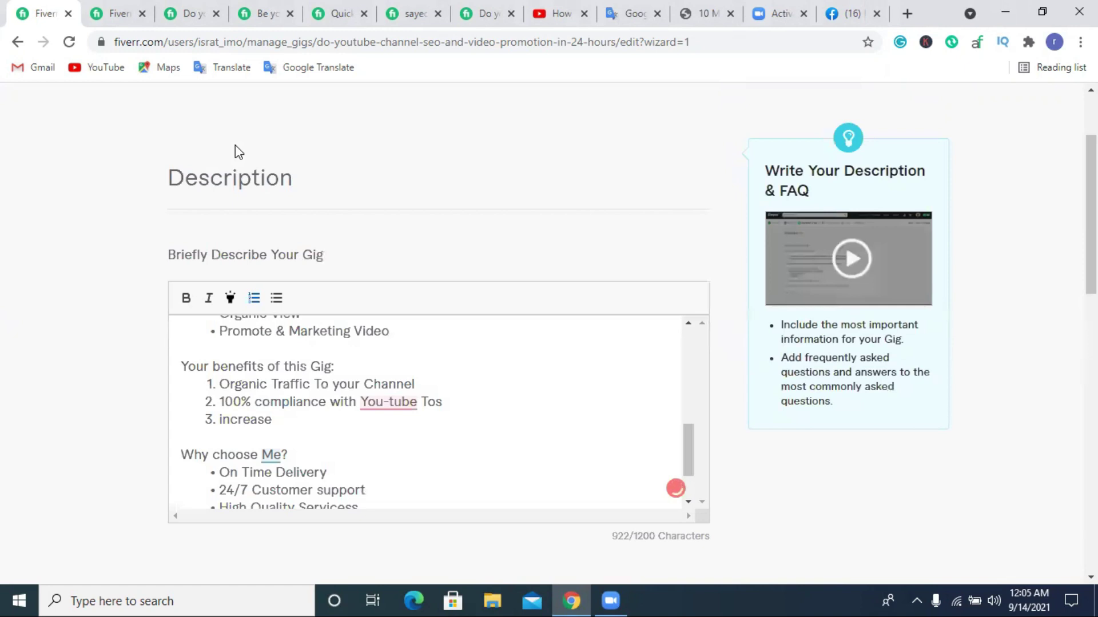
# Continue item 3 with 'Sub-cribe, Vi-ws and wacth', hyphenating Viws and fixing typos.
pyautogui.write('SUB, Viws')
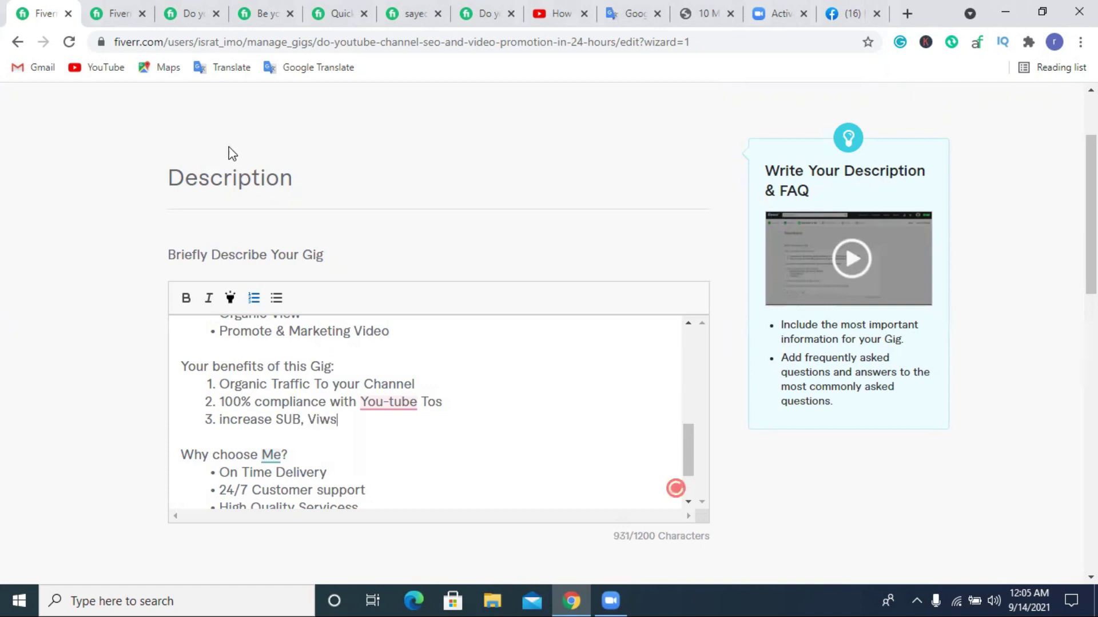
pyautogui.click(321, 417)
pyautogui.write('-')
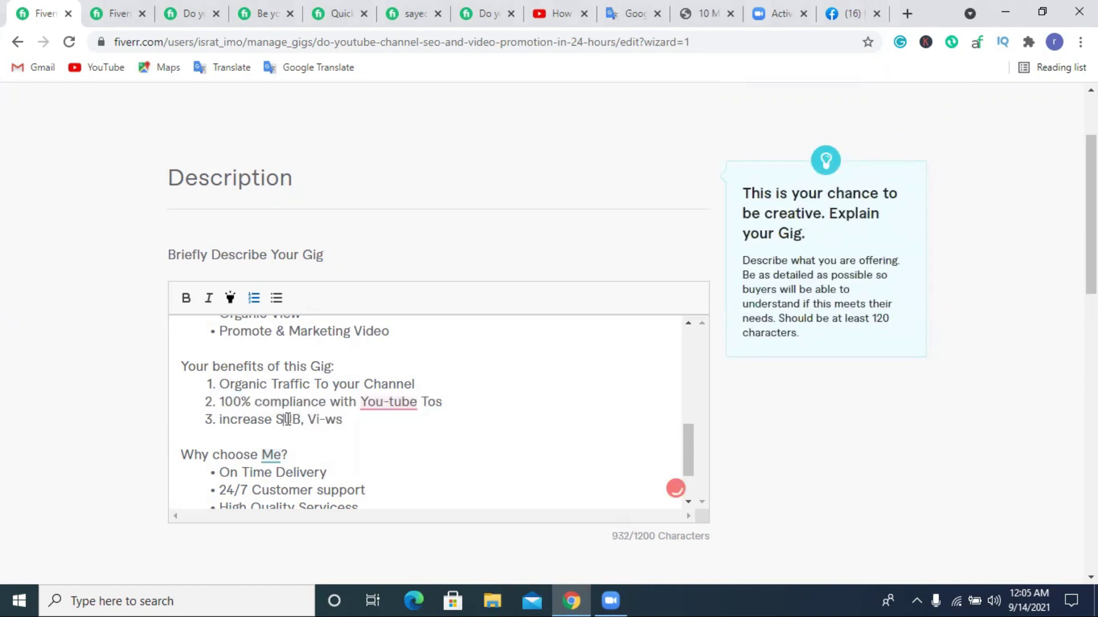
pyautogui.hotkey('shift', 'Left')
pyautogui.hotkey('shift', 'Left')
pyautogui.write('us')
pyautogui.press('BackSpace')
pyautogui.press('BackSpace')
pyautogui.write('ubs')
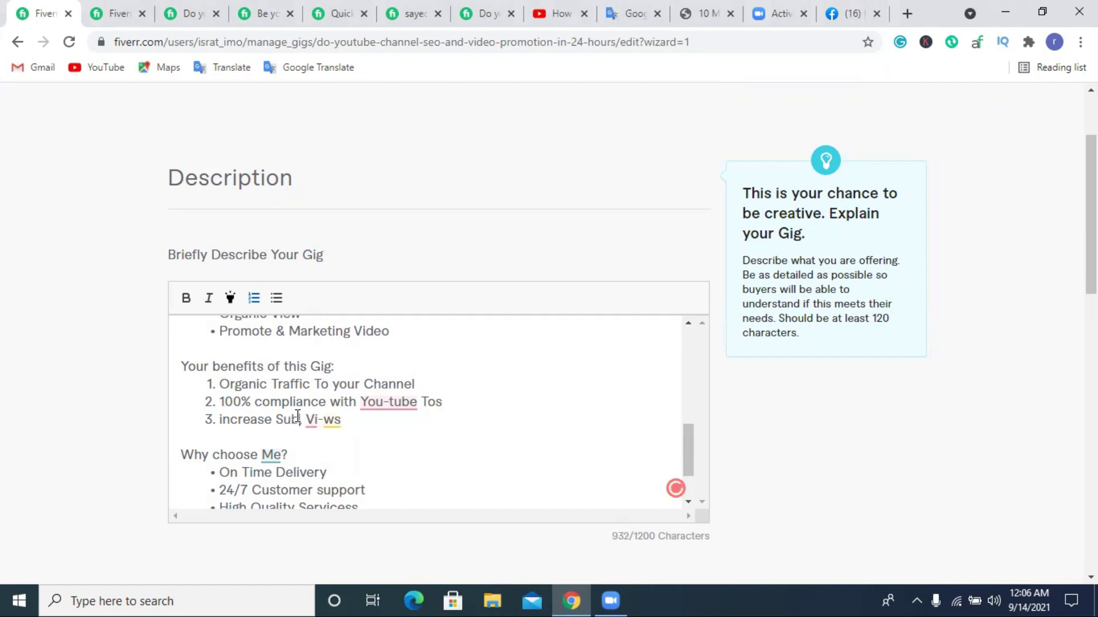
pyautogui.write('cribe')
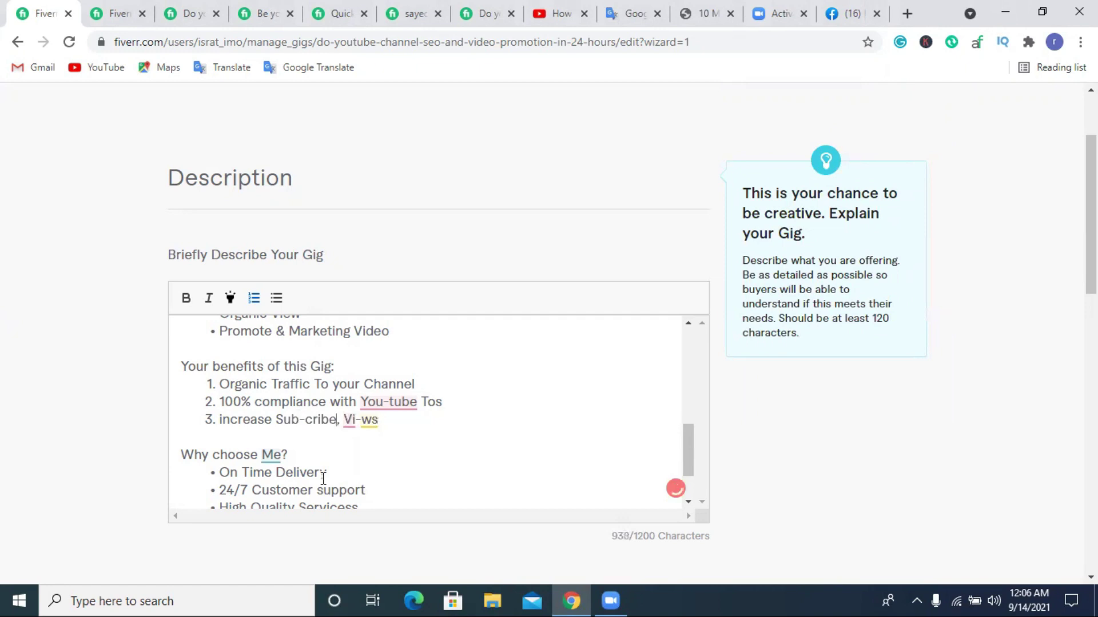
pyautogui.write(' and w')
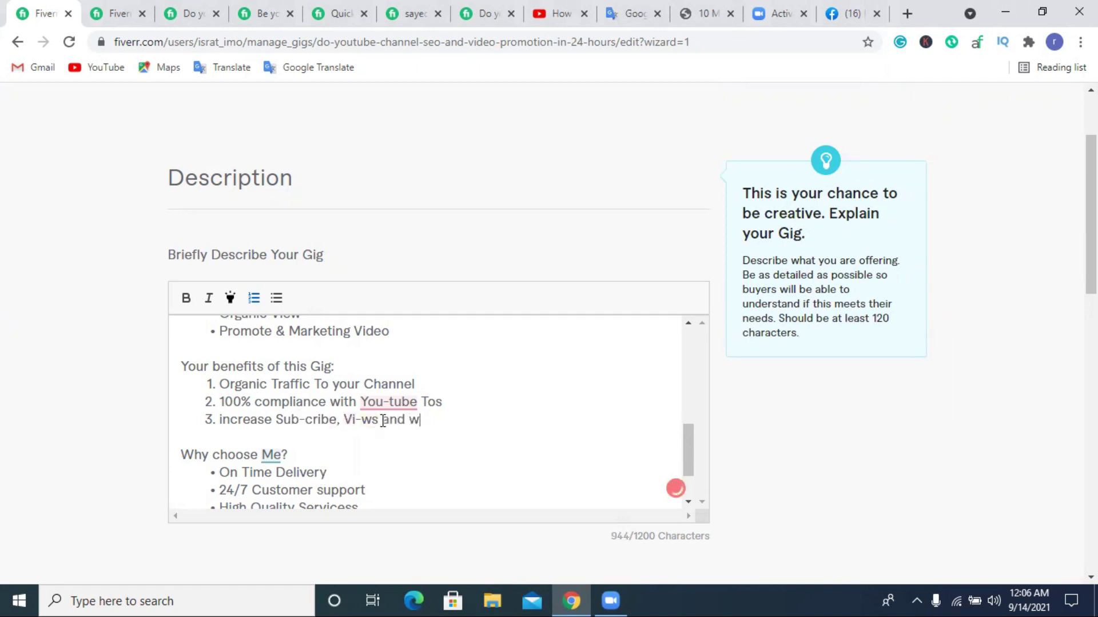
pyautogui.write('acth')
# Correct 'wacth' to 'watch' and add 'time' at the end of item 3.
pyautogui.rightClick(430, 426)
pyautogui.press('Escape')
pyautogui.scroll(3, 478, 424)
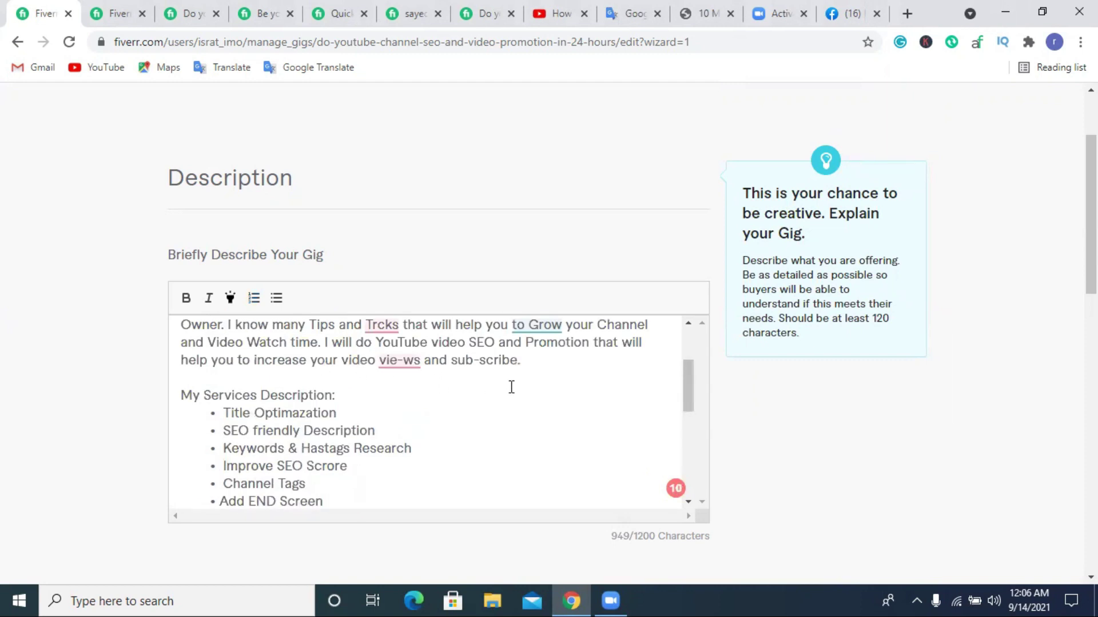
pyautogui.scroll(-5, 524, 387)
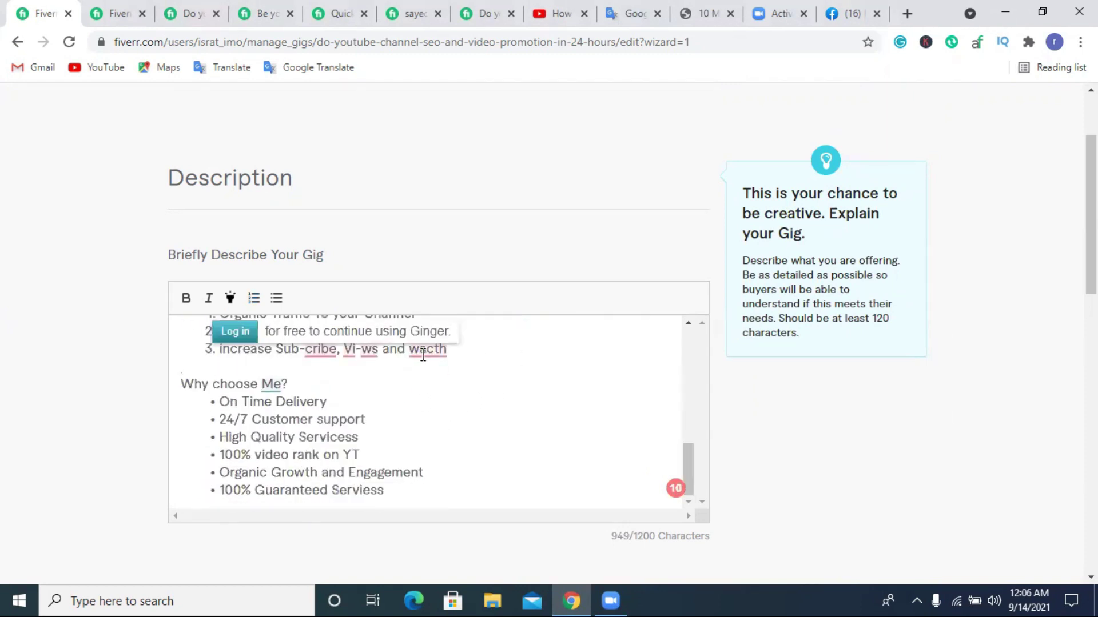
pyautogui.click(432, 349)
pyautogui.moveTo(446, 349); pyautogui.dragTo(428, 350)
pyautogui.write('tc')
pyautogui.click(481, 361)
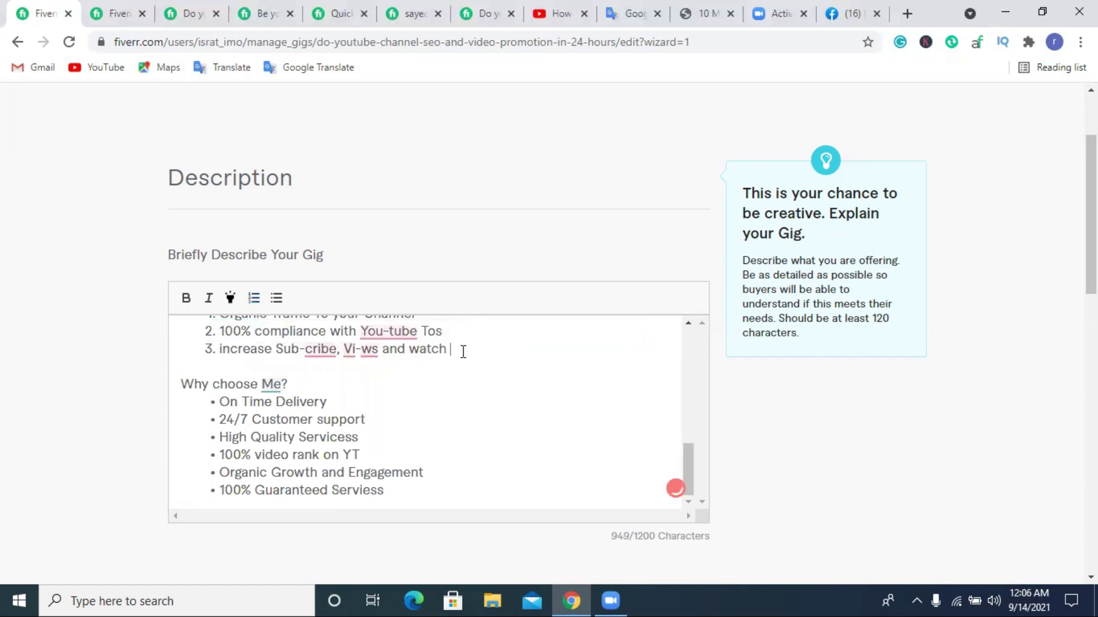
pyautogui.write('time')
# Change 'Sub-cribe' to 'Subs-cribe' and capitalize 'time' to 'Time'.
pyautogui.click(299, 353)
pyautogui.write('s')
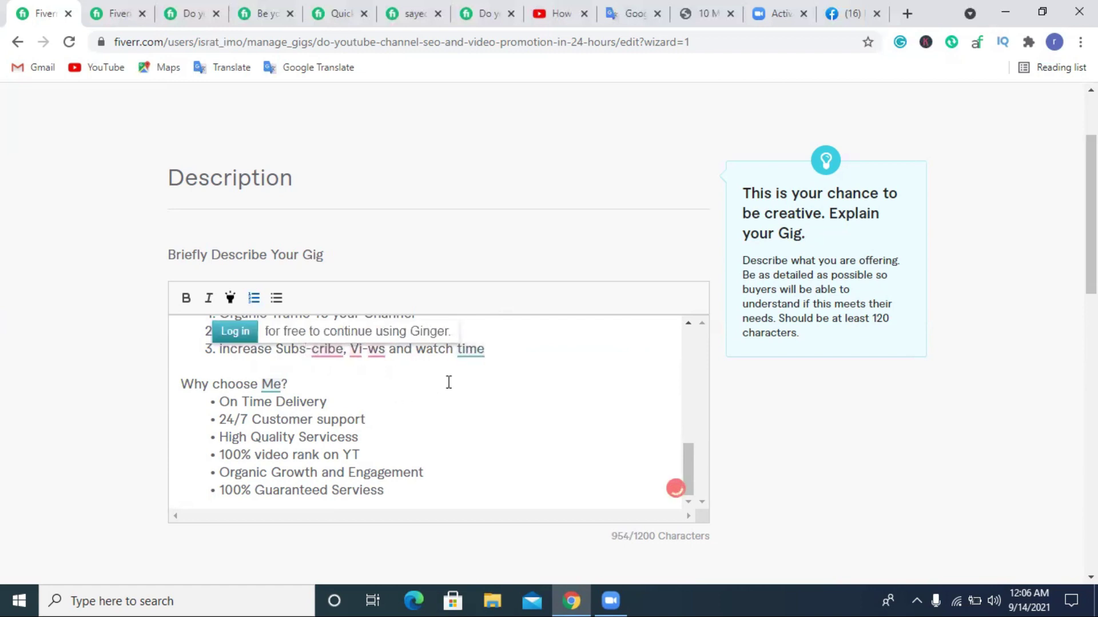
pyautogui.click(448, 382)
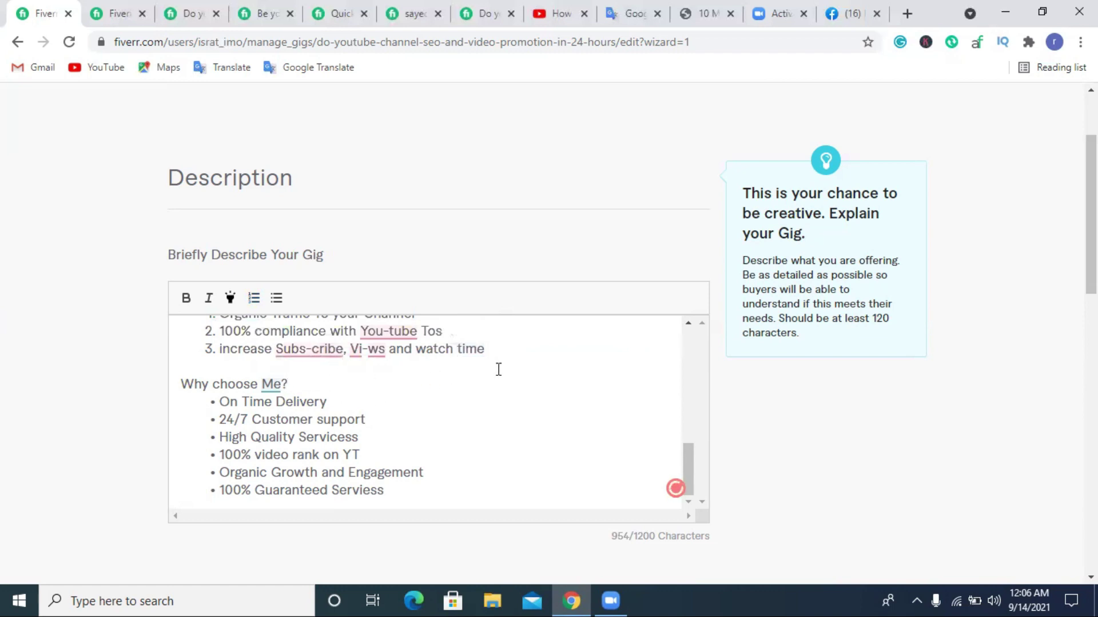
pyautogui.click(462, 349)
pyautogui.press('Delete')
pyautogui.write('T')
pyautogui.scroll(1, 315, 366)
pyautogui.scroll(2, 315, 366)
pyautogui.scroll(-1, 336, 375)
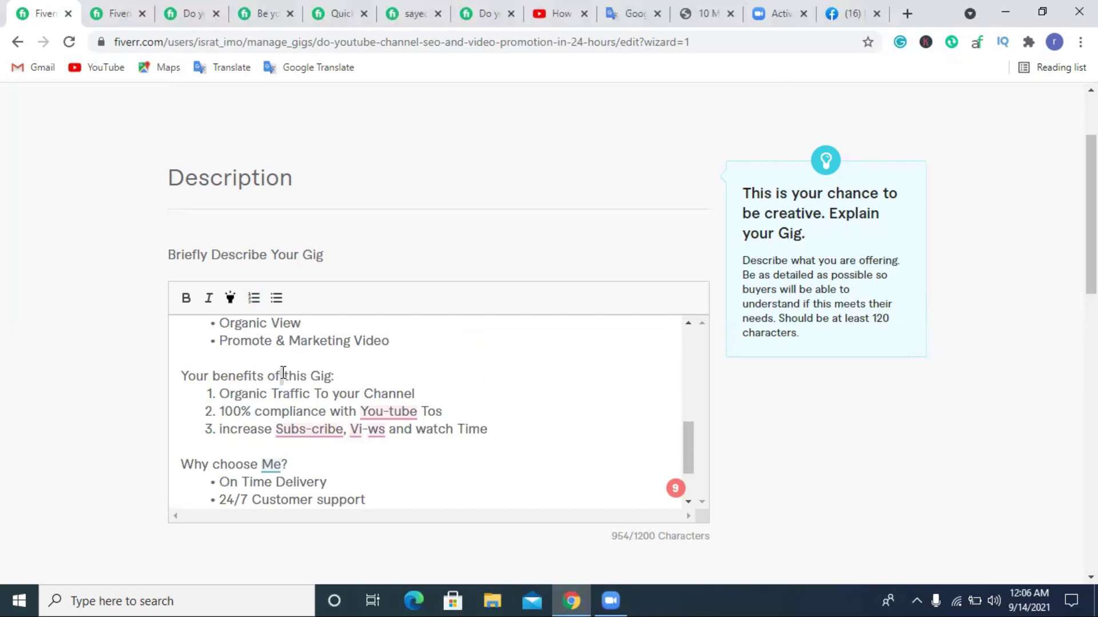
# Bold the headings 'Your benefits of this Gig:', 'Why choose Me?' and 'My Services Description:'.
pyautogui.tripleClick(276, 373)
pyautogui.click(186, 298)
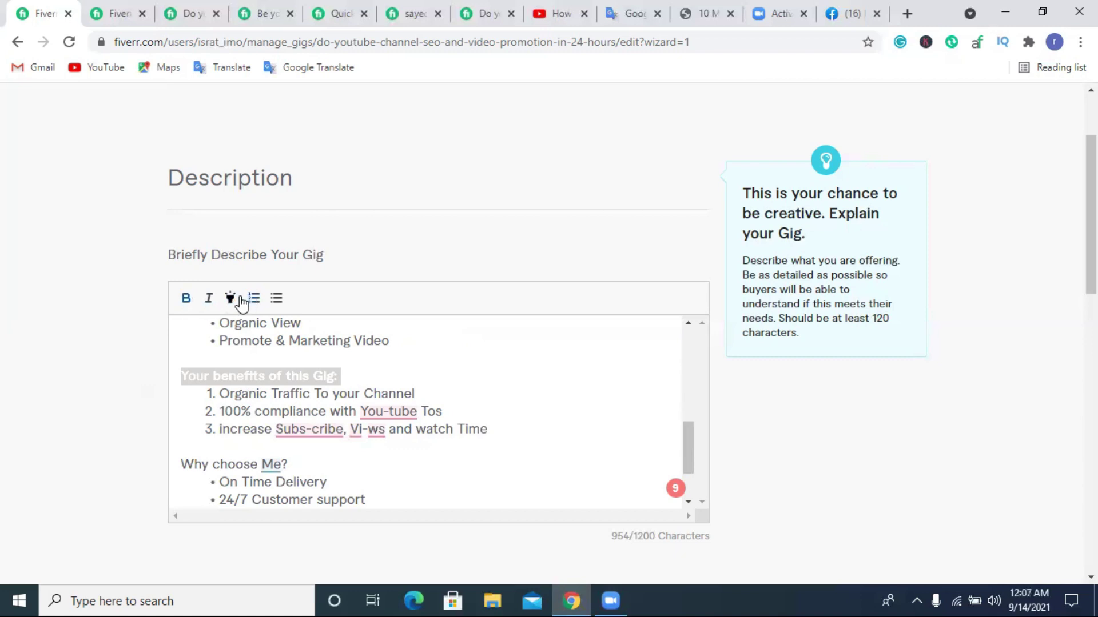
pyautogui.click(432, 393)
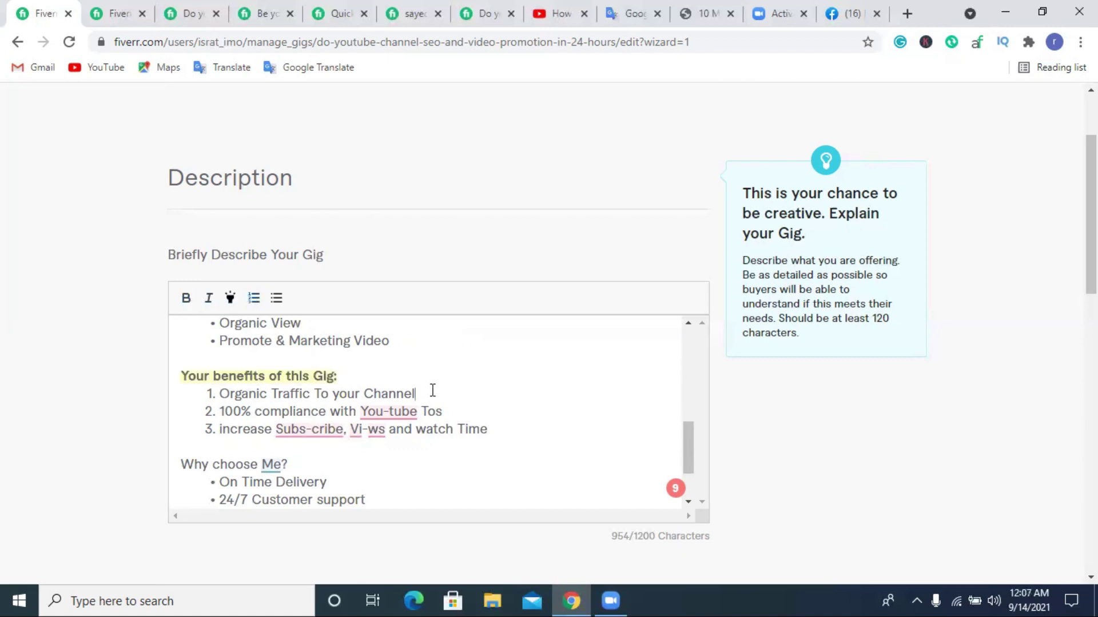
pyautogui.scroll(-2, 269, 386)
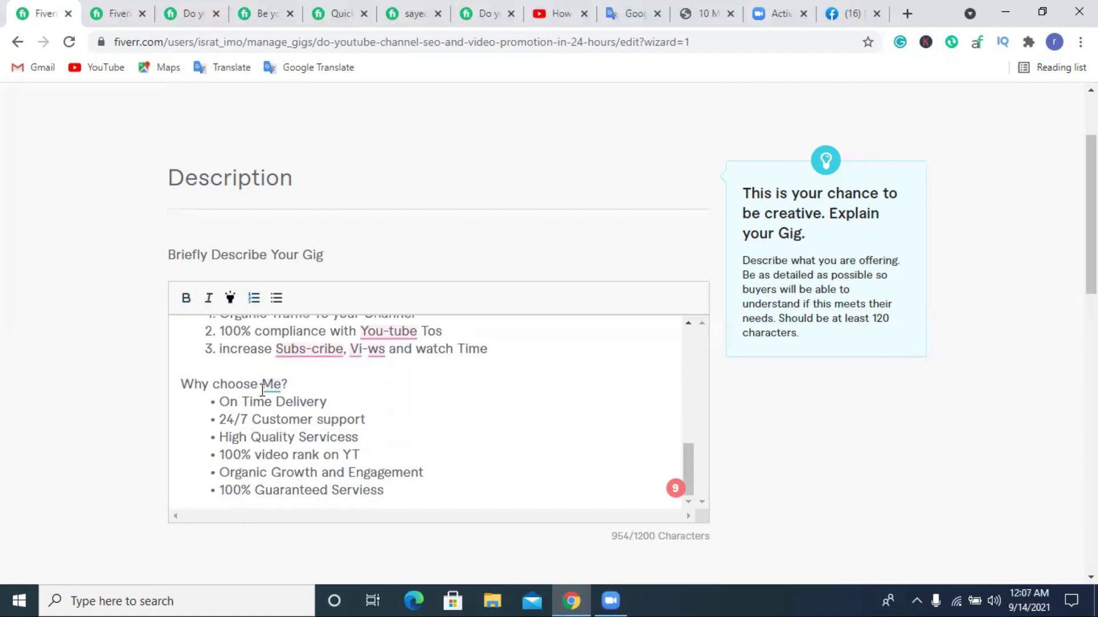
pyautogui.tripleClick(232, 382)
pyautogui.click(186, 298)
pyautogui.click(360, 389)
pyautogui.scroll(5, 340, 407)
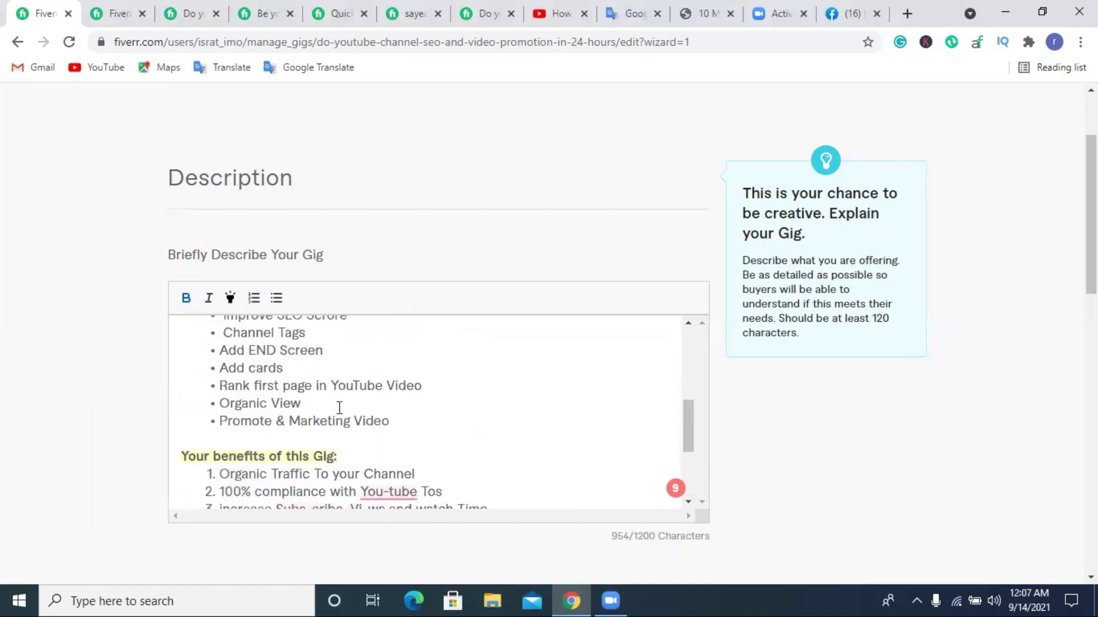
pyautogui.scroll(3, 260, 412)
pyautogui.tripleClick(248, 402)
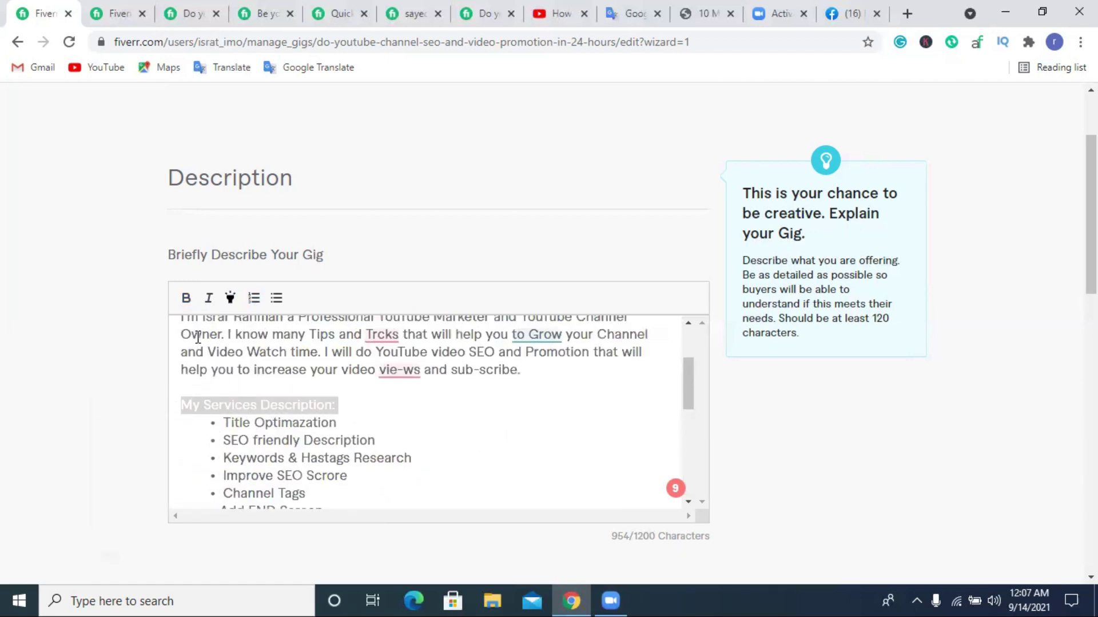
pyautogui.click(185, 298)
pyautogui.click(374, 420)
# Highlight 'My Services Description:' and the intro paragraph in yellow.
pyautogui.scroll(2, 282, 405)
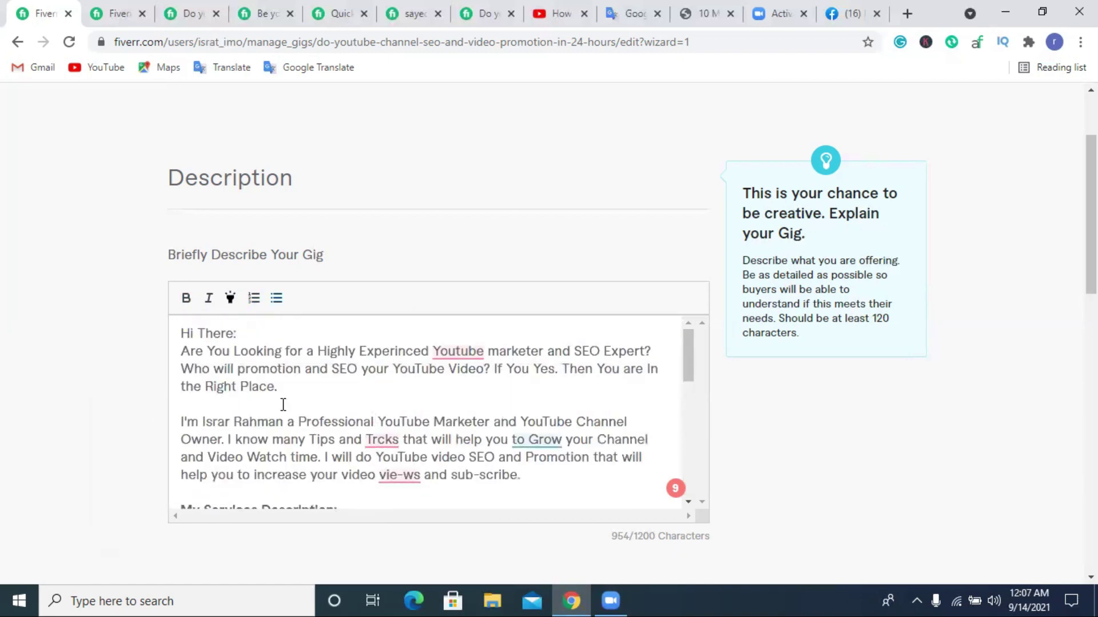
pyautogui.scroll(-3, 228, 361)
pyautogui.tripleClick(228, 350)
pyautogui.click(230, 298)
pyautogui.scroll(3, 361, 380)
pyautogui.tripleClick(216, 332)
pyautogui.tripleClick(272, 366)
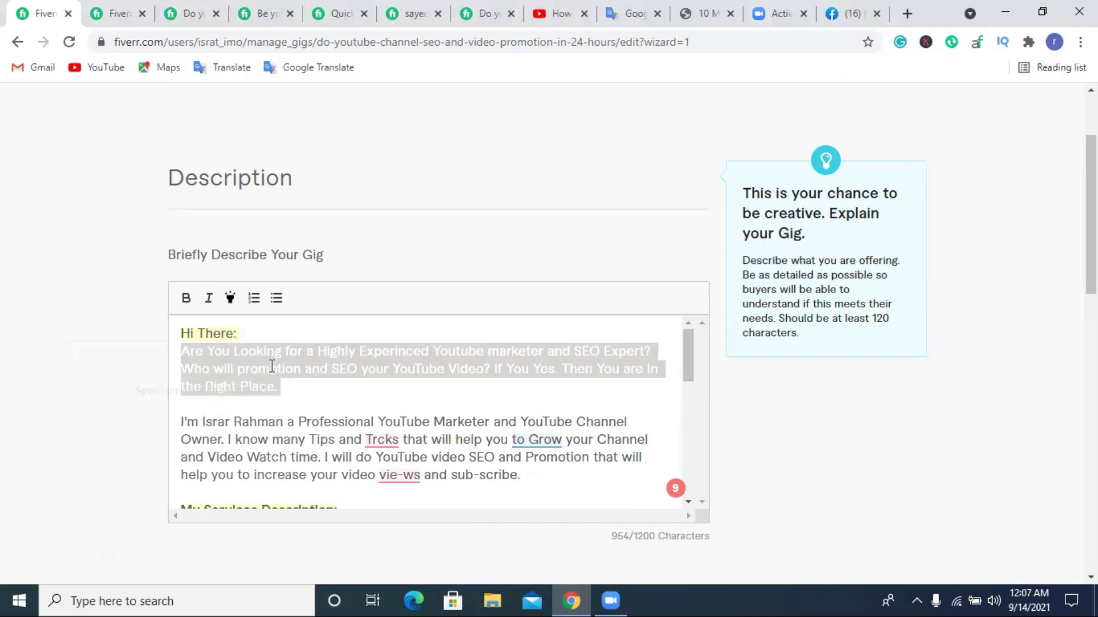
pyautogui.click(230, 298)
pyautogui.press('Right')
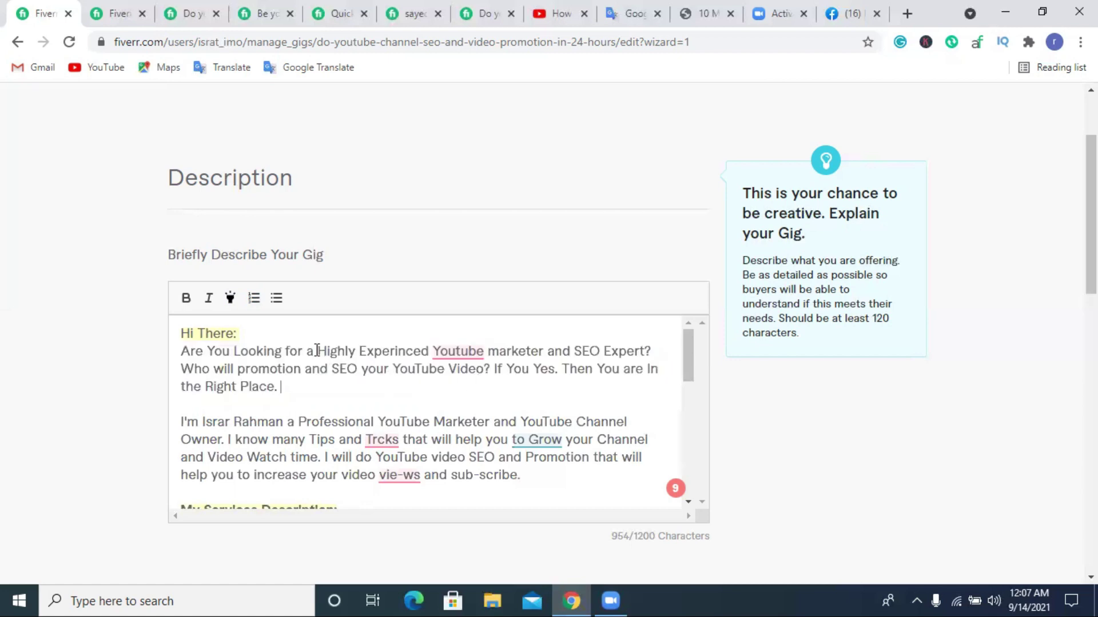
# Add a new empty line after the last bullet, '100% Guaranteed Serviess'.
pyautogui.moveTo(477, 346)
pyautogui.scroll(-8, 453, 394)
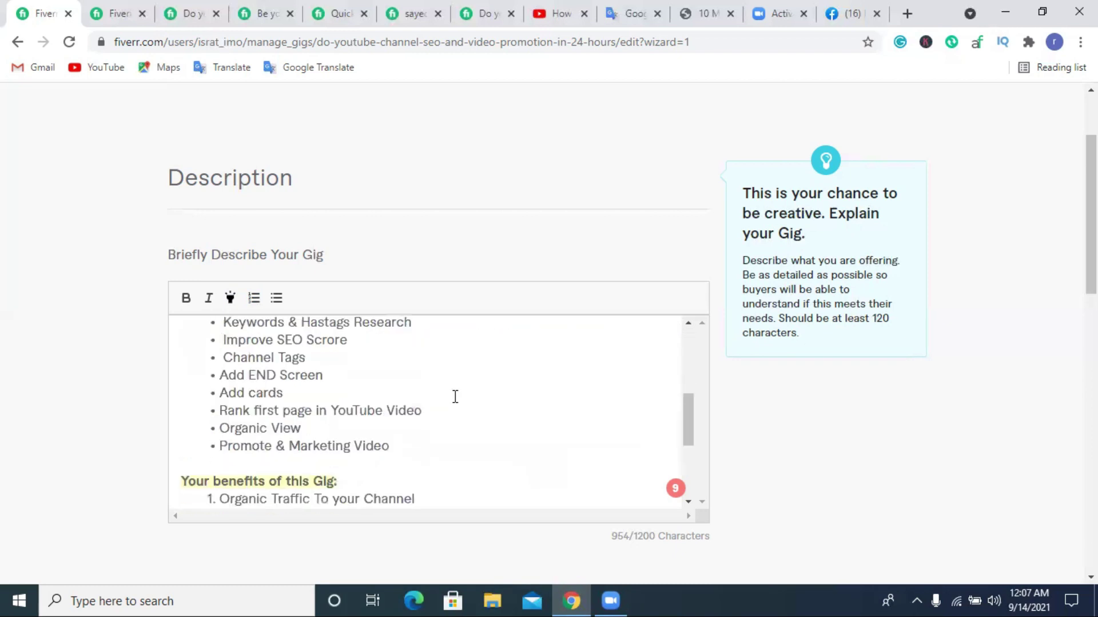
pyautogui.click(409, 494)
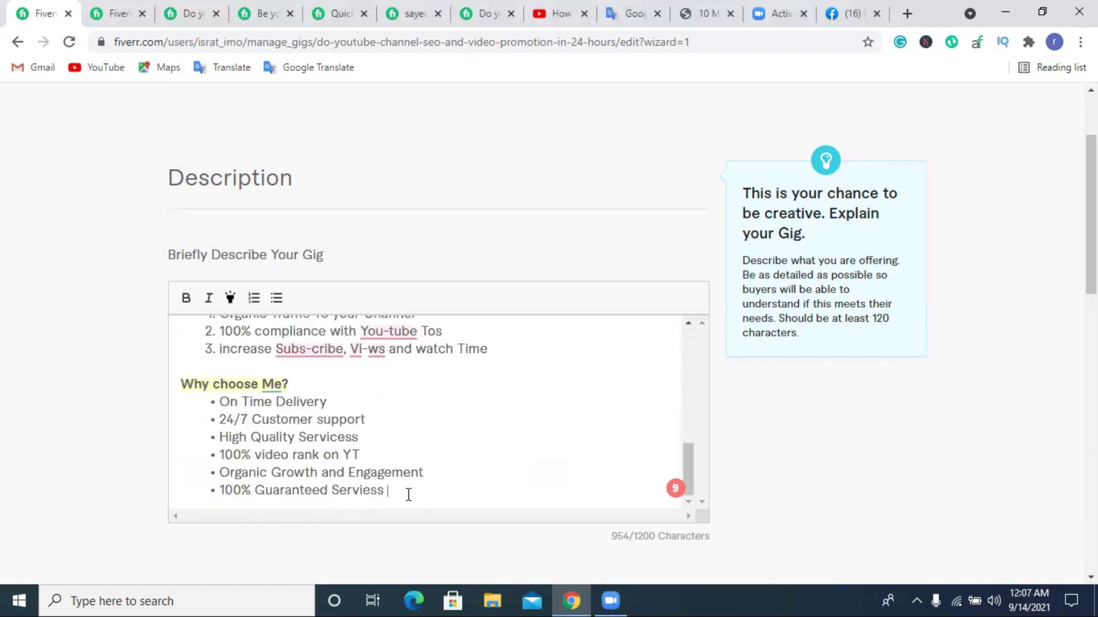
pyautogui.press('Return')
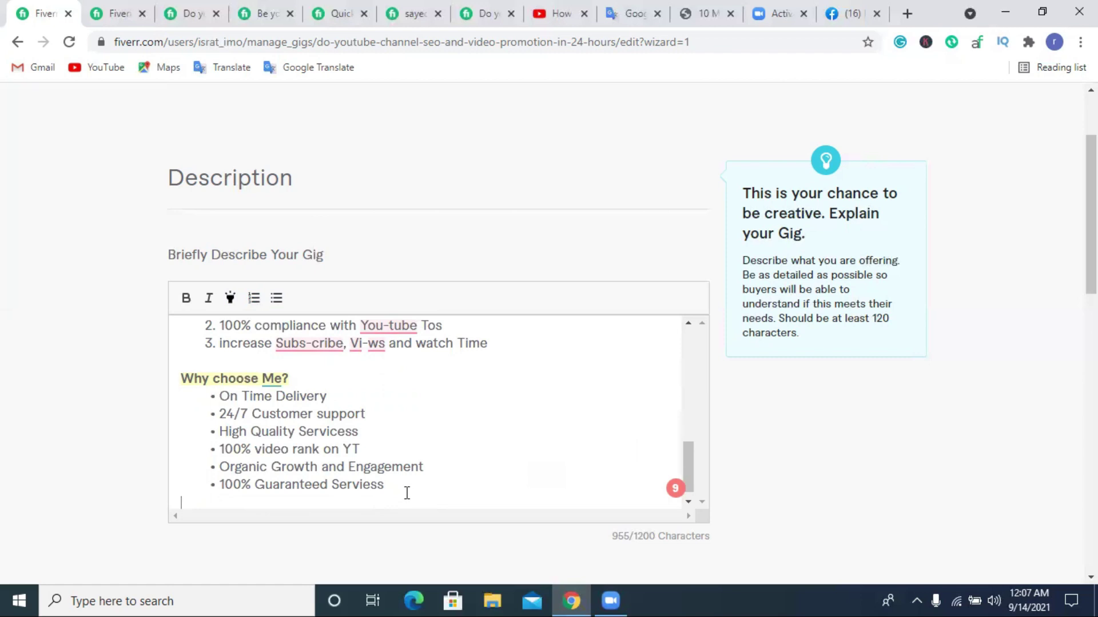
# Type 'Thank you' as the closing line and make it bold.
pyautogui.write('anks')
pyautogui.press('BackSpace')
pyautogui.write('you')
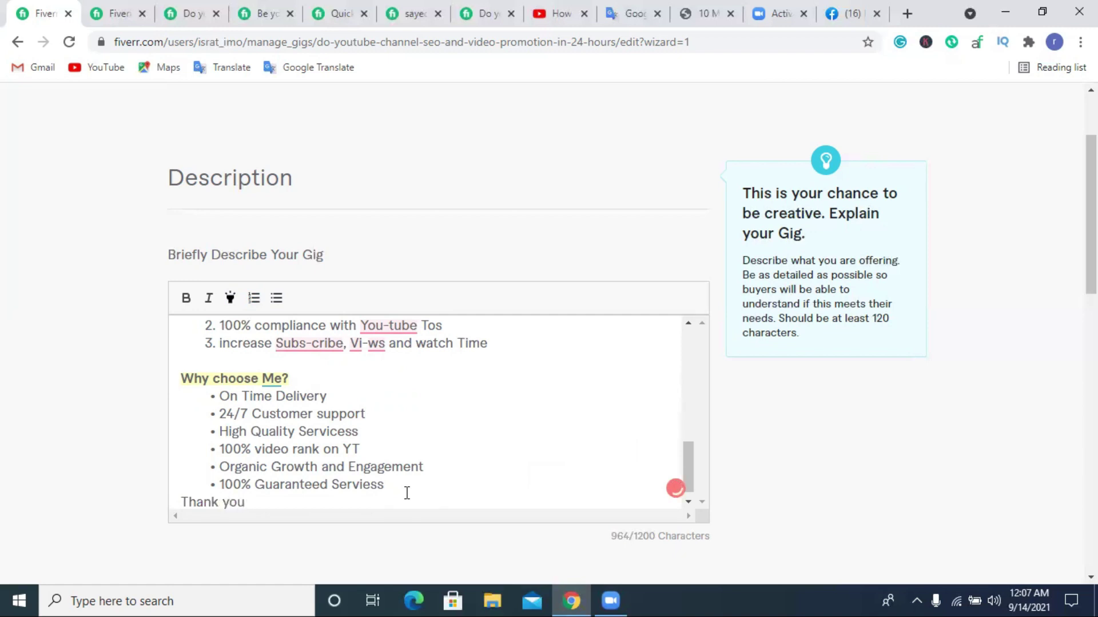
pyautogui.tripleClick(220, 502)
pyautogui.click(186, 298)
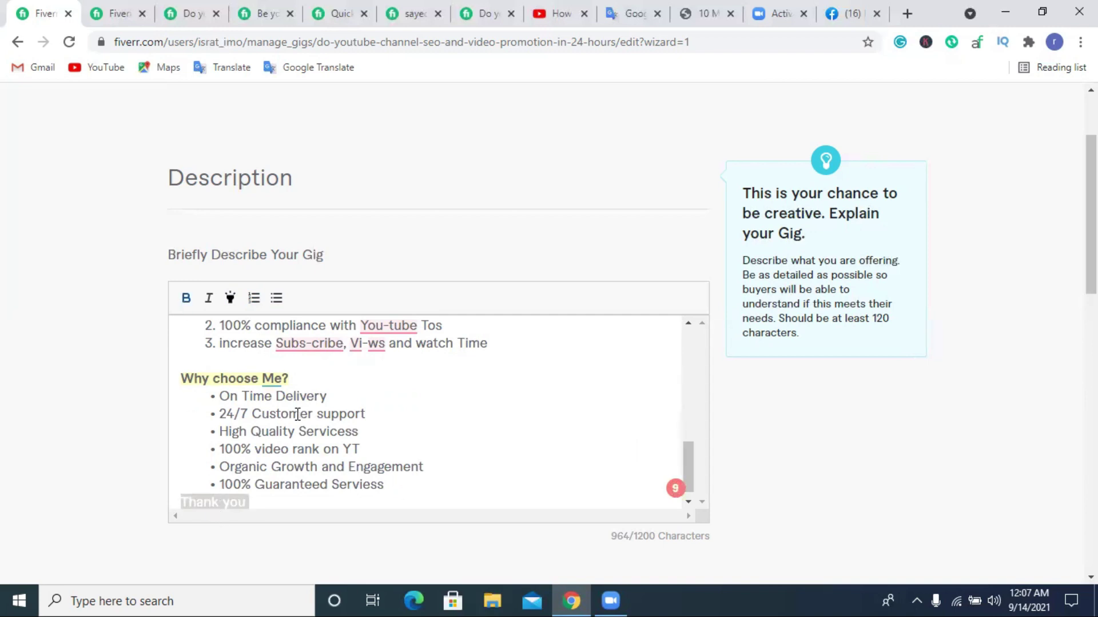
pyautogui.click(352, 450)
# Highlight the first three service bullets and the 'Are You Looking' intro paragraph yellow.
pyautogui.moveTo(385, 486); pyautogui.dragTo(209, 404)
pyautogui.scroll(5, 400, 433)
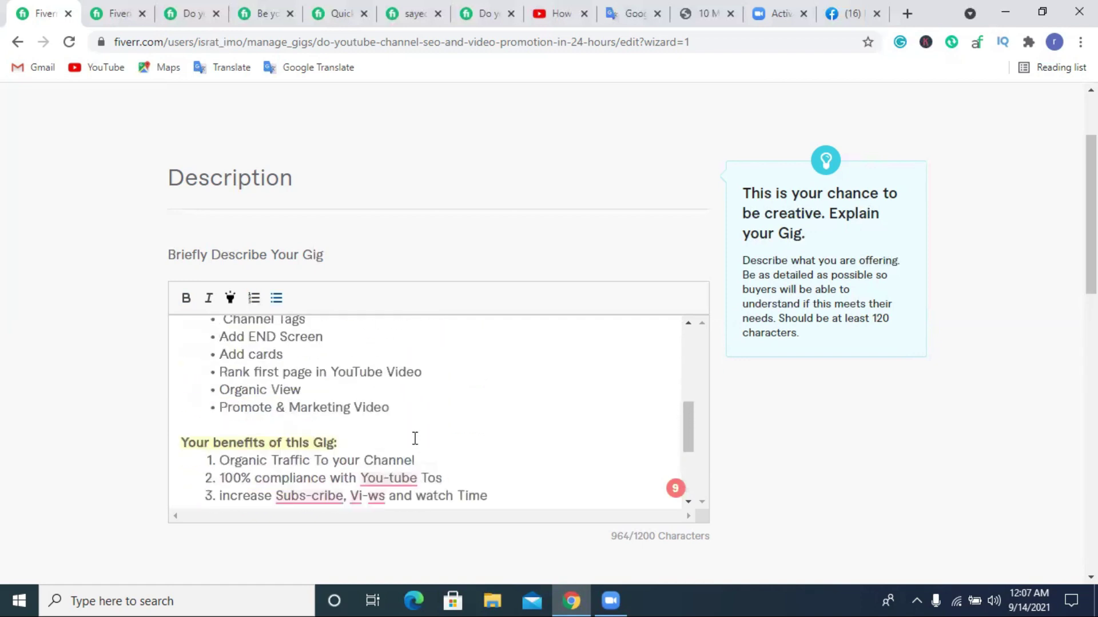
pyautogui.moveTo(223, 337); pyautogui.dragTo(255, 425)
pyautogui.moveTo(421, 372); pyautogui.dragTo(216, 339)
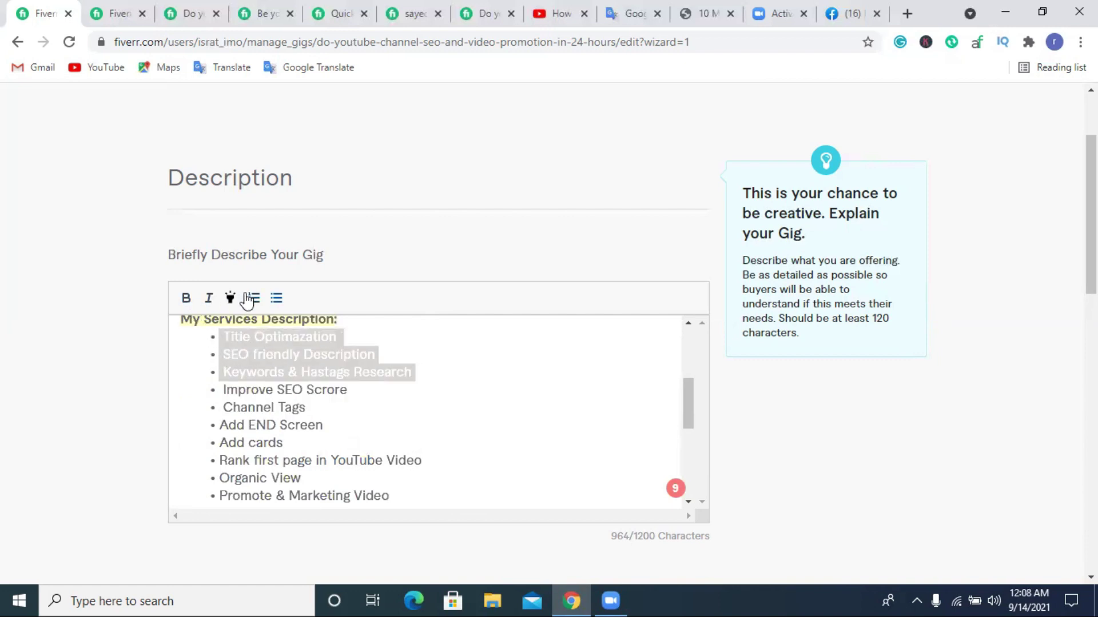
pyautogui.click(428, 377)
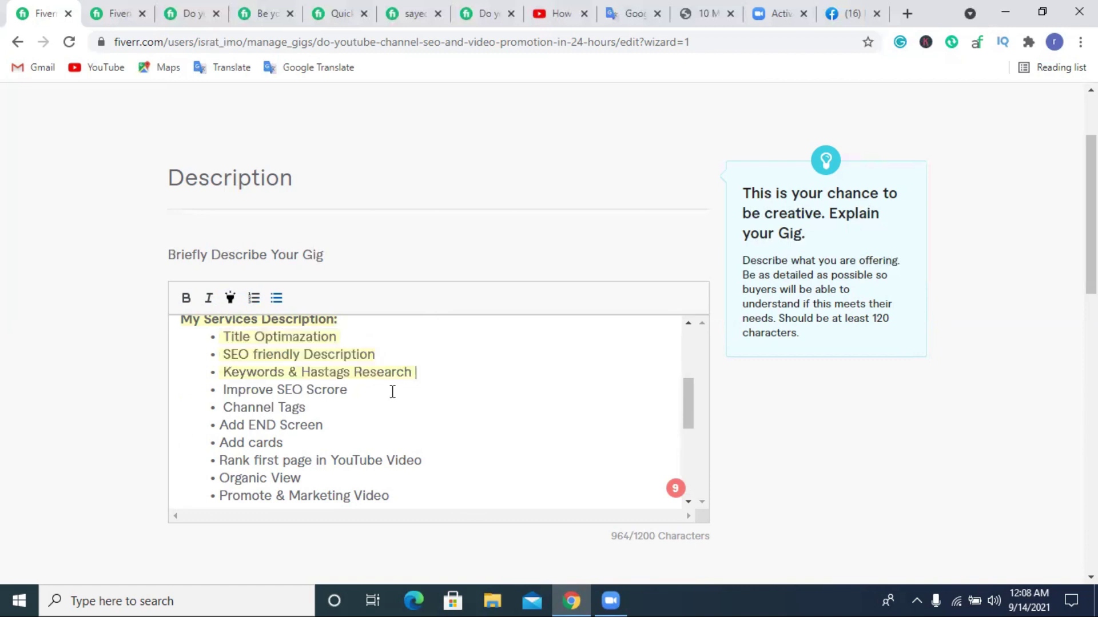
pyautogui.scroll(3, 375, 412)
pyautogui.scroll(1, 375, 412)
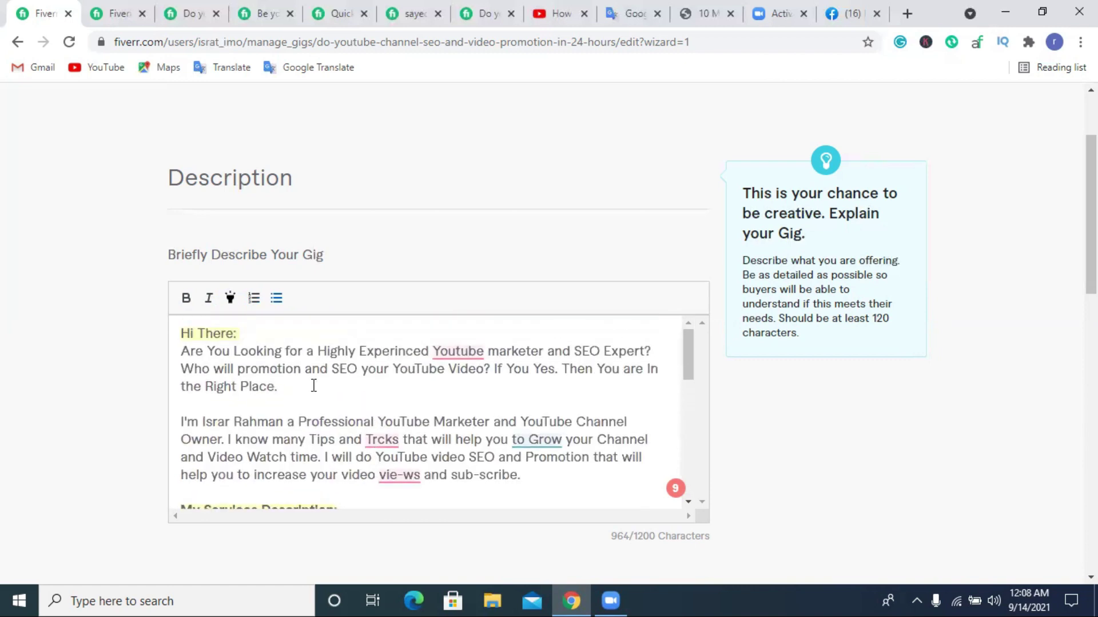
pyautogui.tripleClick(280, 369)
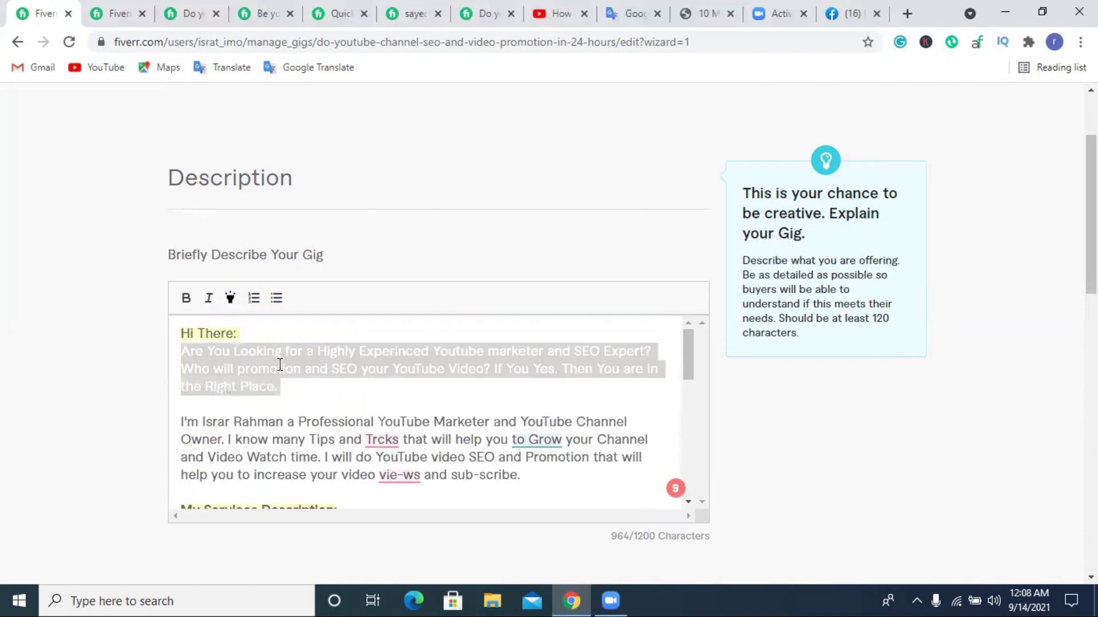
pyautogui.click(360, 382)
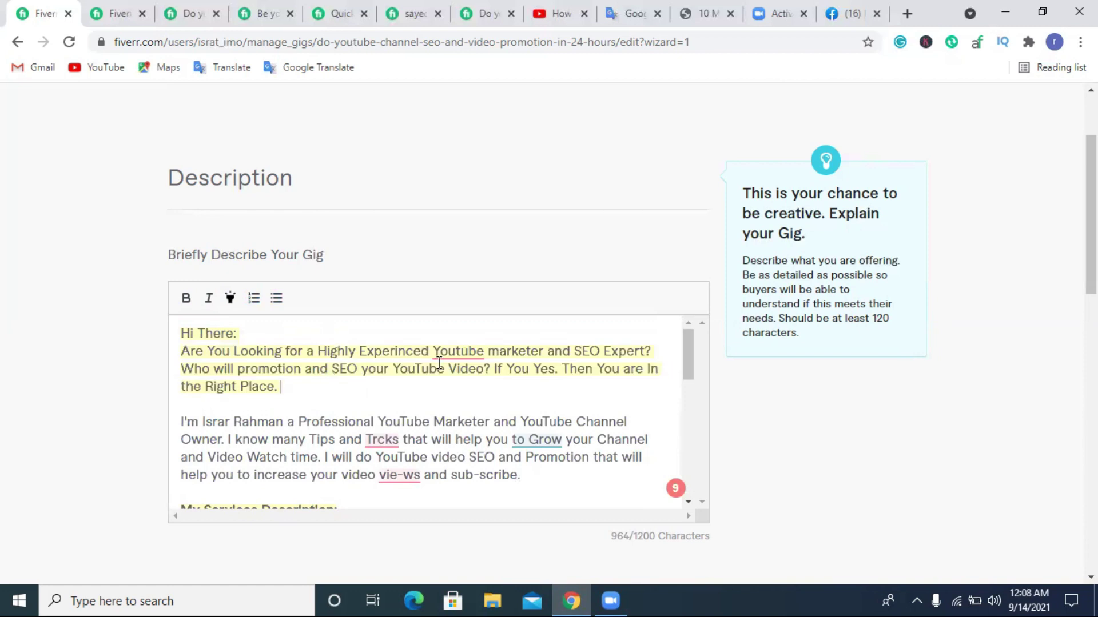
# Highlight the six Why choose Me bullets and the three benefit lines yellow.
pyautogui.tripleClick(303, 455)
pyautogui.scroll(-6, 386, 410)
pyautogui.scroll(3, 385, 409)
pyautogui.scroll(-3, 372, 402)
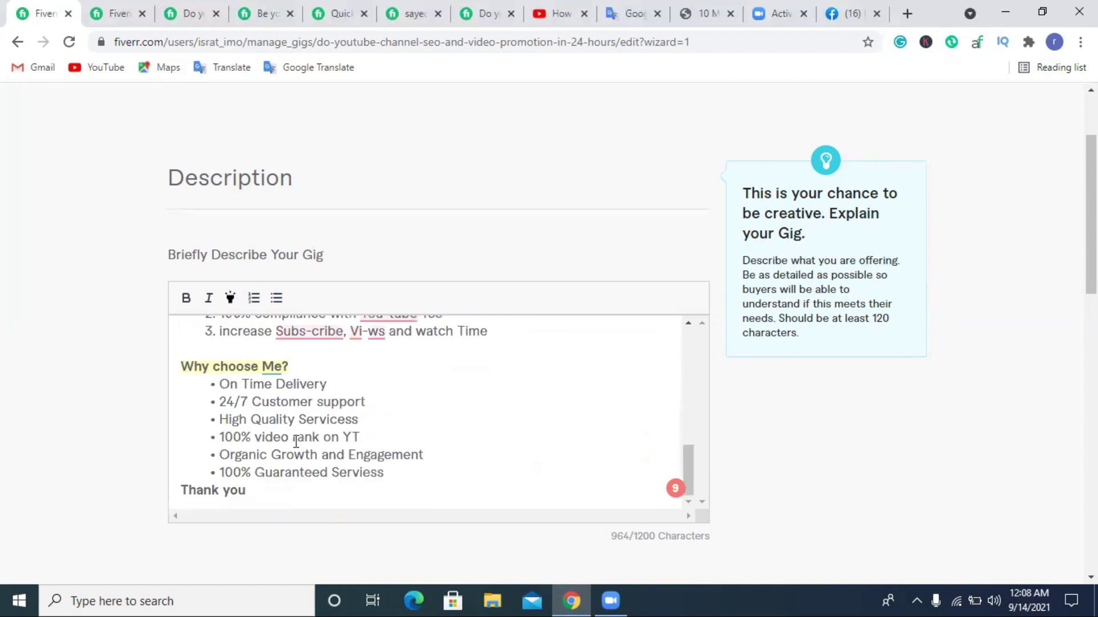
pyautogui.moveTo(403, 469); pyautogui.dragTo(216, 382)
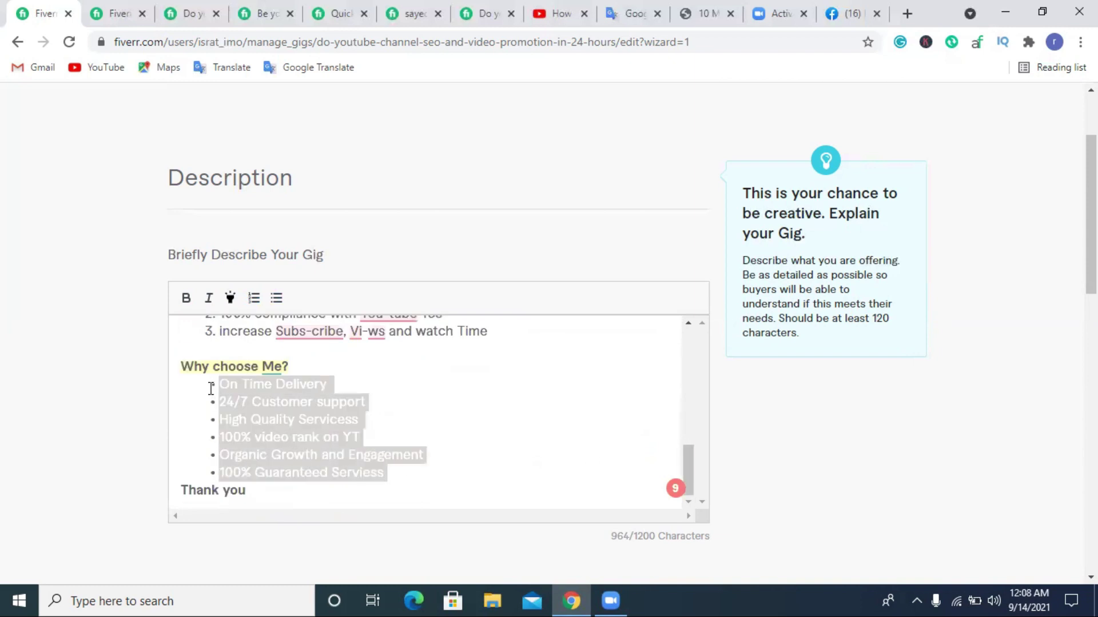
pyautogui.click(230, 297)
pyautogui.scroll(3, 439, 388)
pyautogui.moveTo(514, 412); pyautogui.dragTo(218, 369)
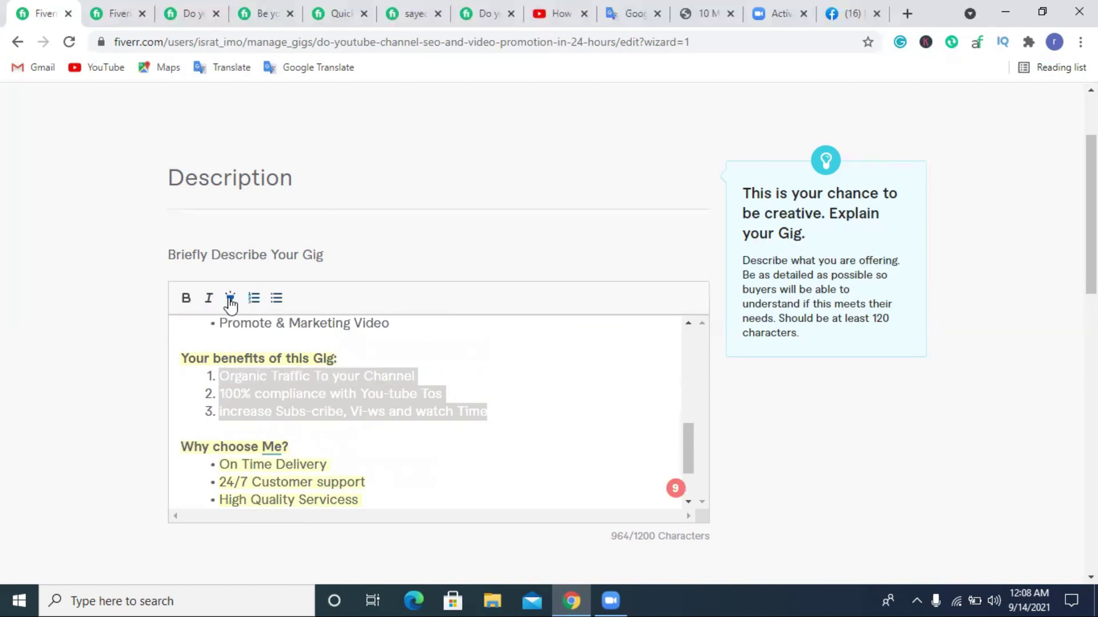
pyautogui.click(516, 369)
pyautogui.scroll(-2, 564, 394)
pyautogui.scroll(2, 564, 396)
pyautogui.scroll(-2, 564, 396)
pyautogui.scroll(-3, 434, 415)
pyautogui.scroll(1, 460, 375)
pyautogui.scroll(4, 460, 375)
pyautogui.scroll(6, 456, 466)
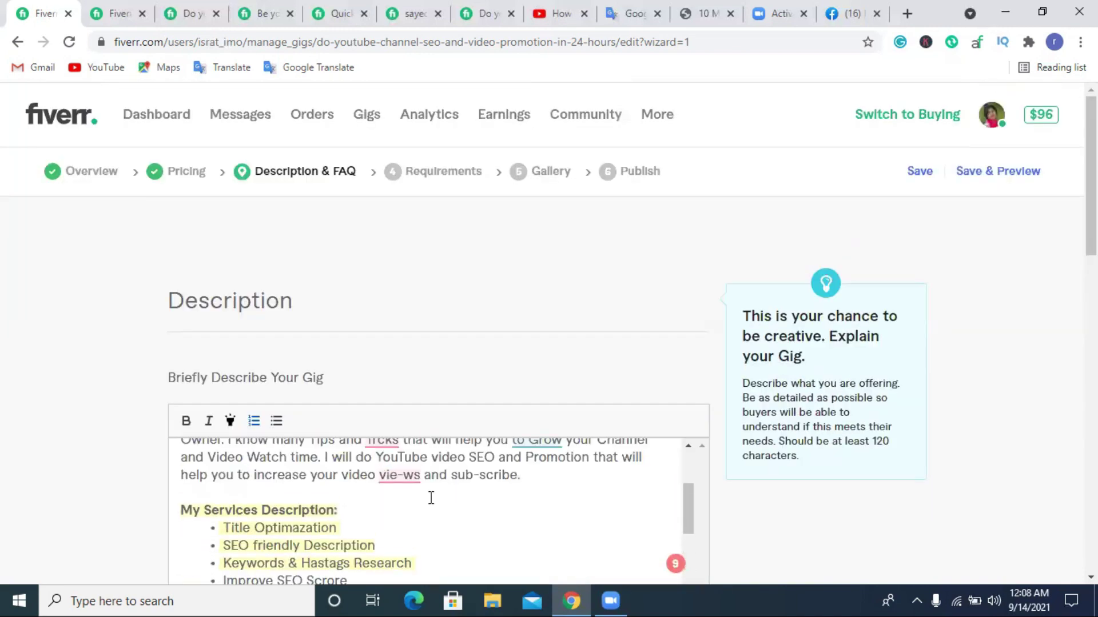
pyautogui.scroll(3, 431, 498)
pyautogui.scroll(-3, 457, 491)
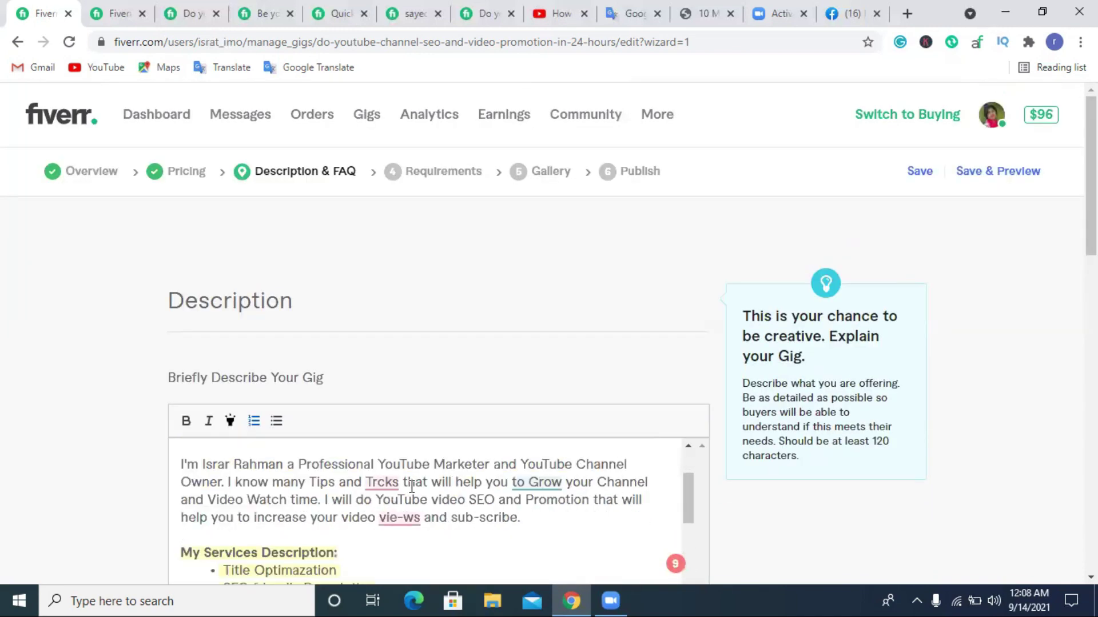
pyautogui.scroll(3, 458, 486)
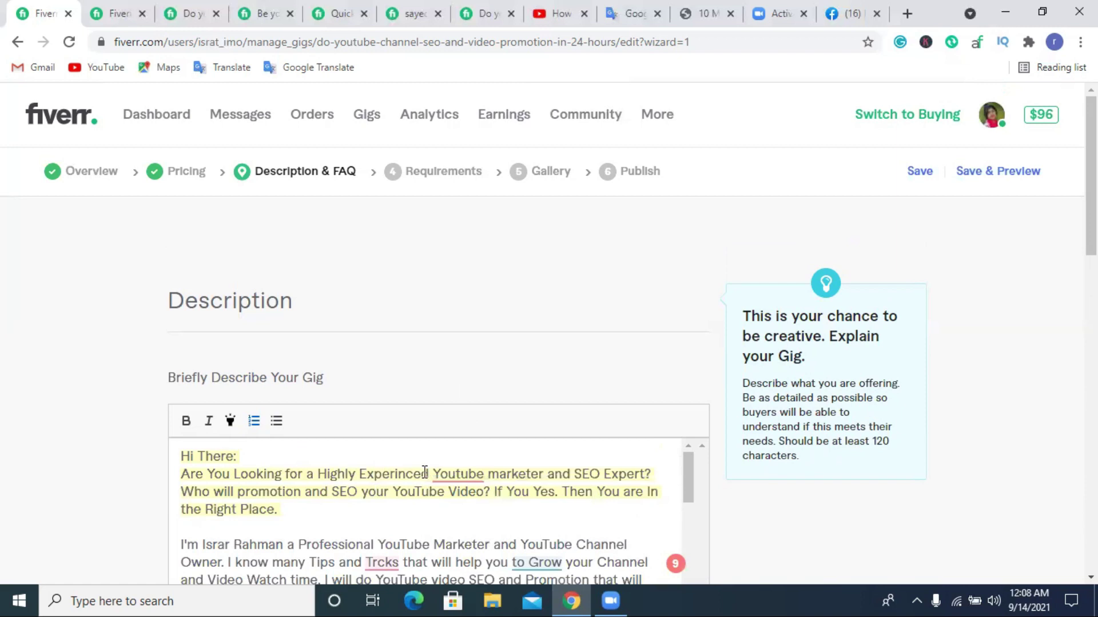
pyautogui.scroll(-4, 657, 343)
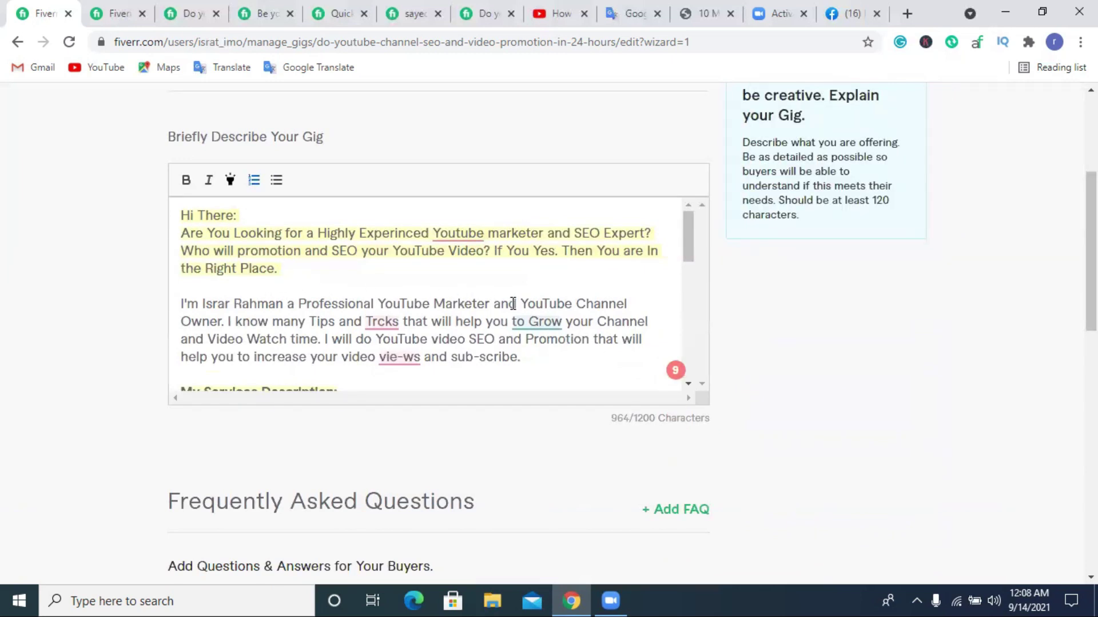
pyautogui.scroll(-4, 743, 326)
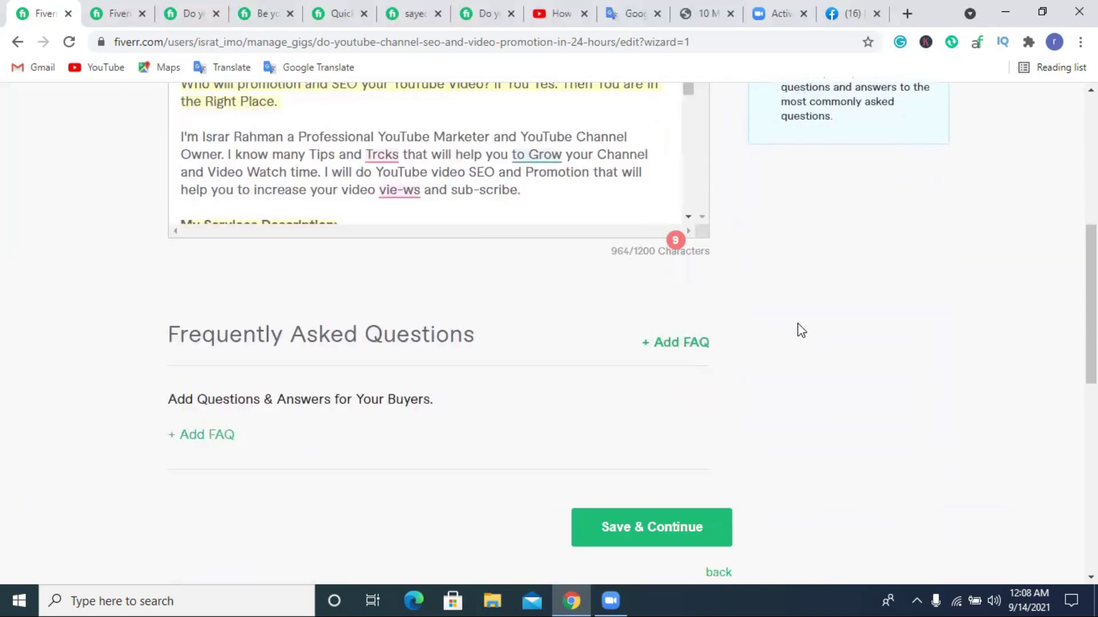
pyautogui.scroll(3, 617, 320)
pyautogui.scroll(-6, 588, 303)
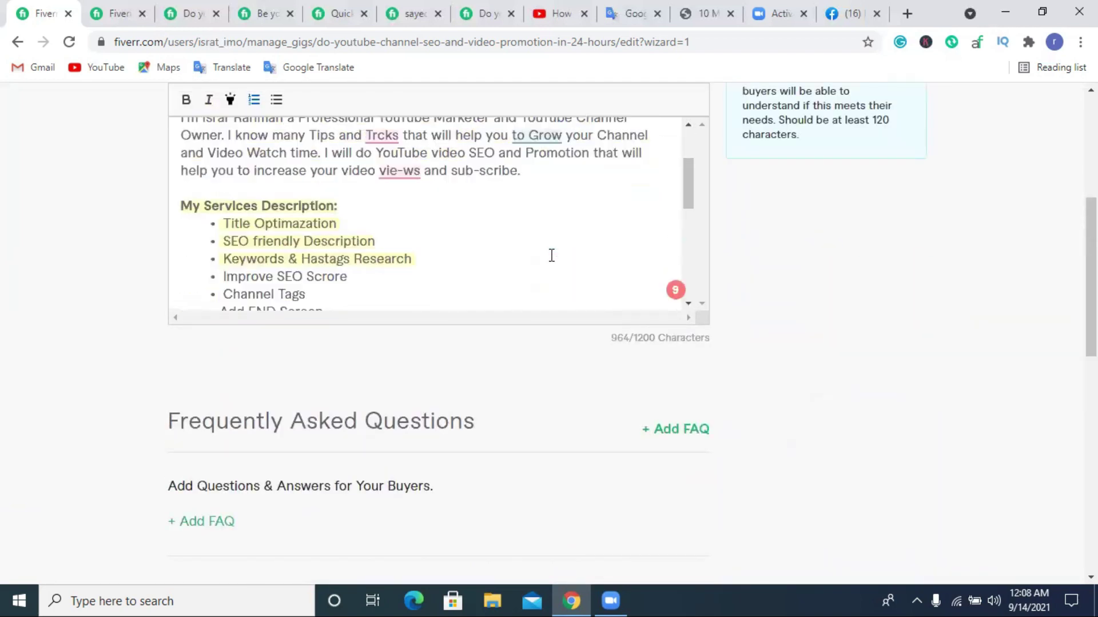
pyautogui.scroll(-4, 622, 361)
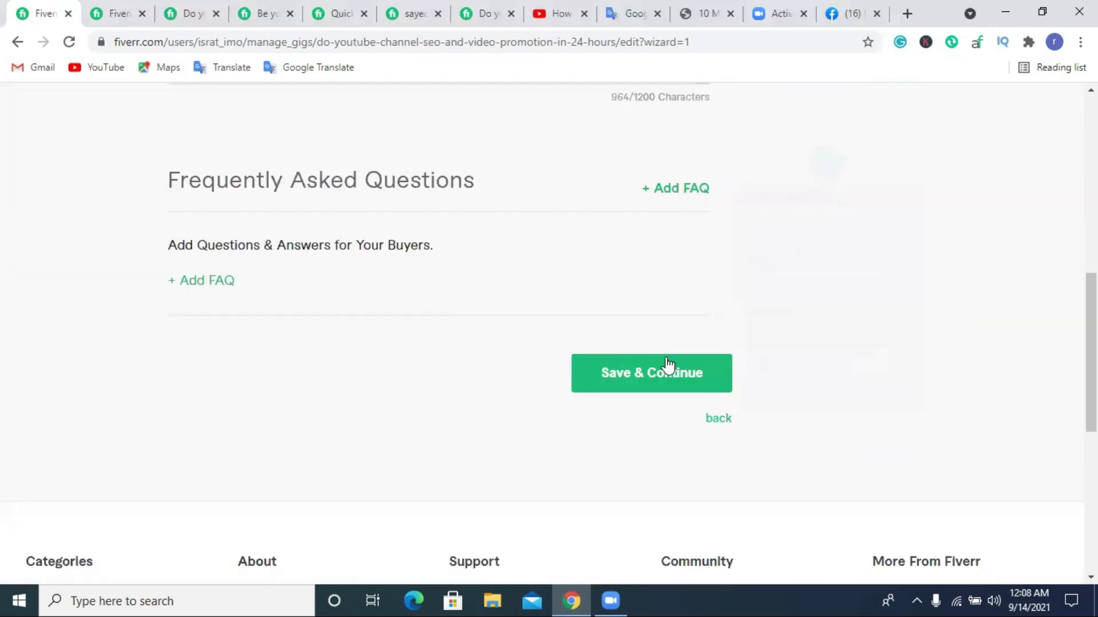
# Try Save & Continue, get the seo/youtub/youtu excessive-terms error, and select 'Youtube' in the intro.
pyautogui.click(635, 376)
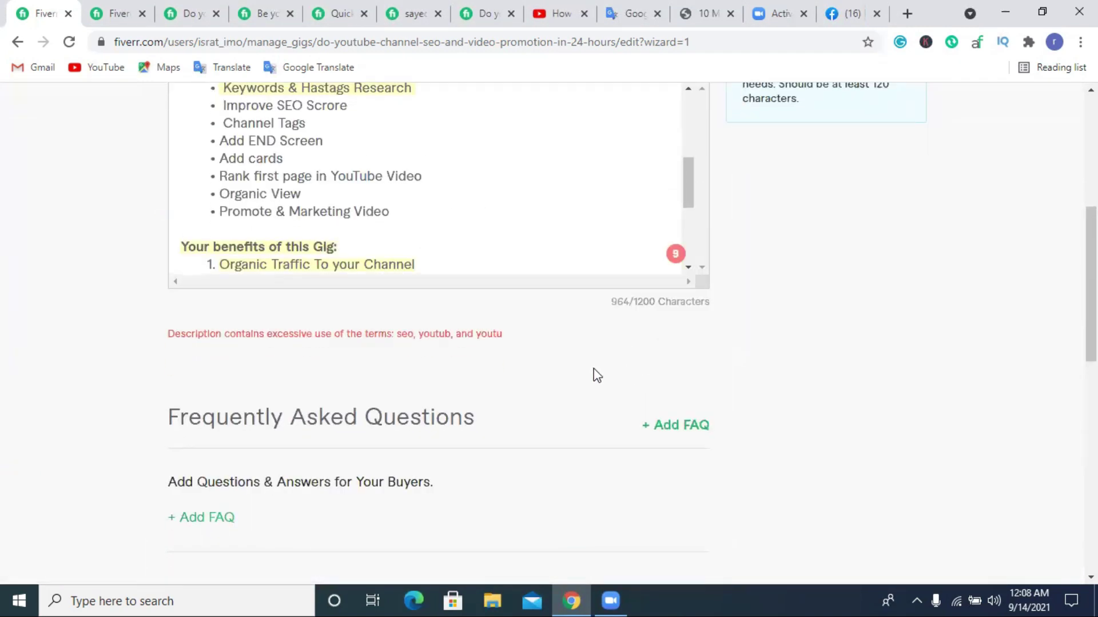
pyautogui.scroll(1, 593, 374)
pyautogui.scroll(-3, 435, 302)
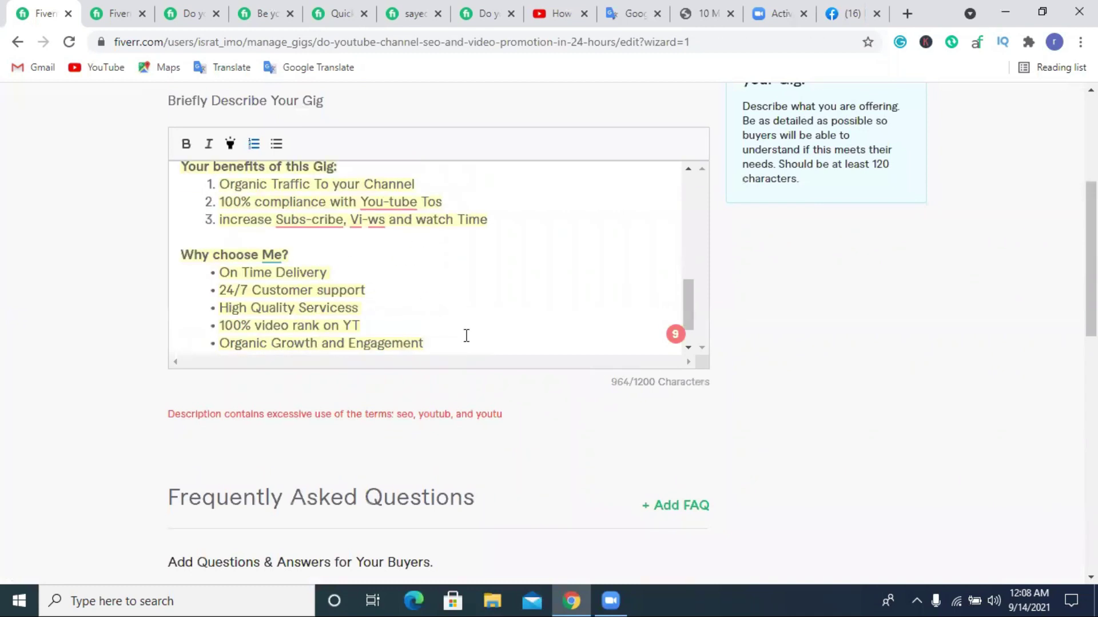
pyautogui.scroll(3, 467, 336)
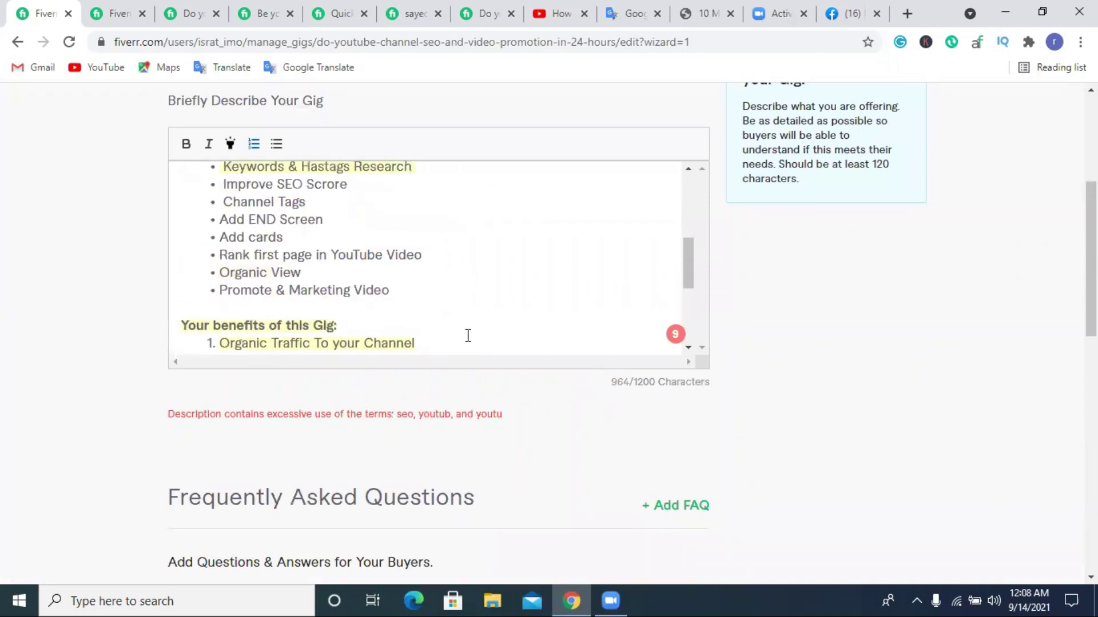
pyautogui.scroll(4, 524, 420)
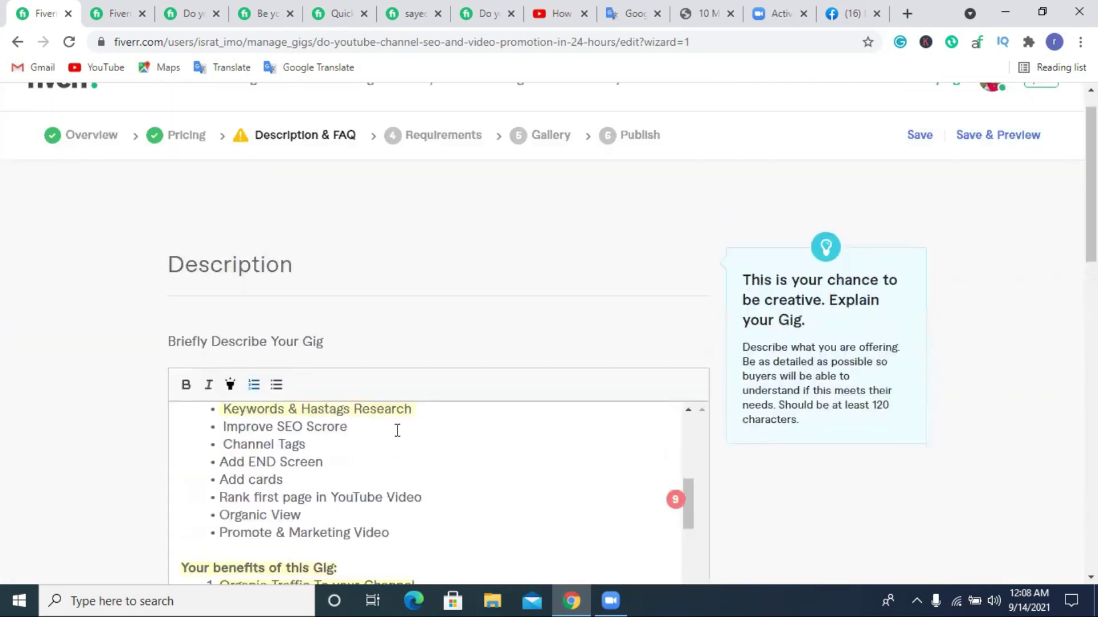
pyautogui.scroll(5, 427, 462)
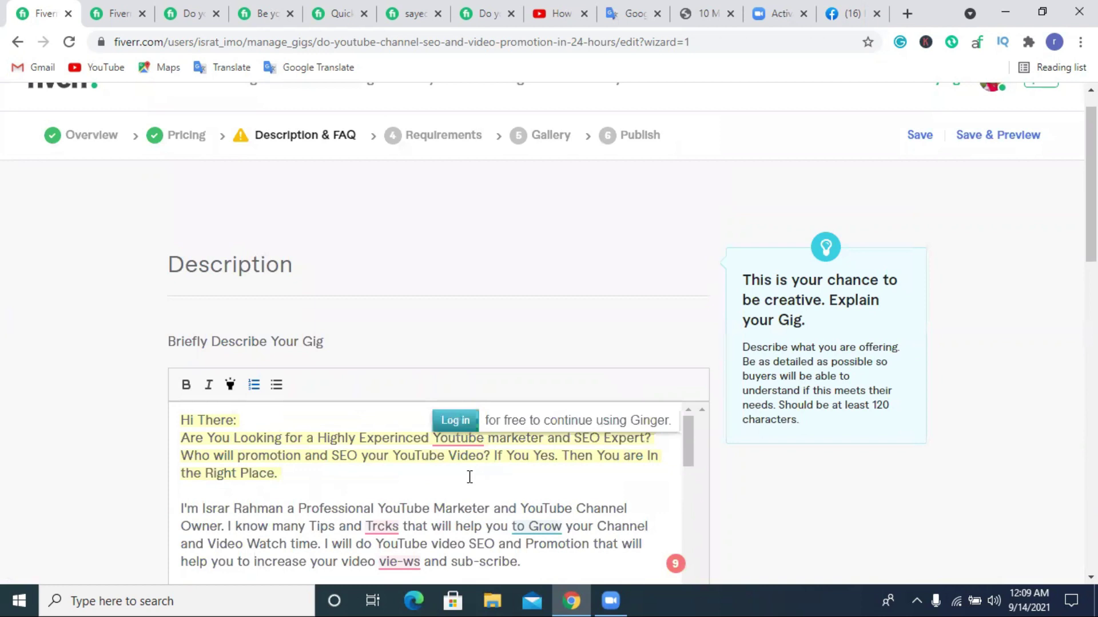
pyautogui.click(502, 499)
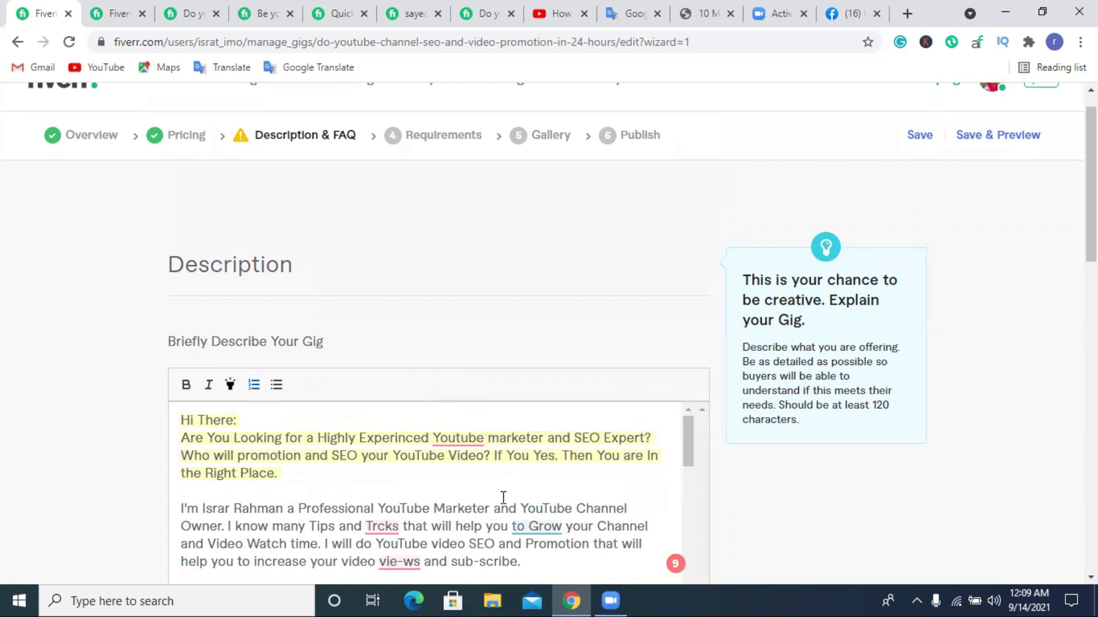
pyautogui.doubleClick(482, 437)
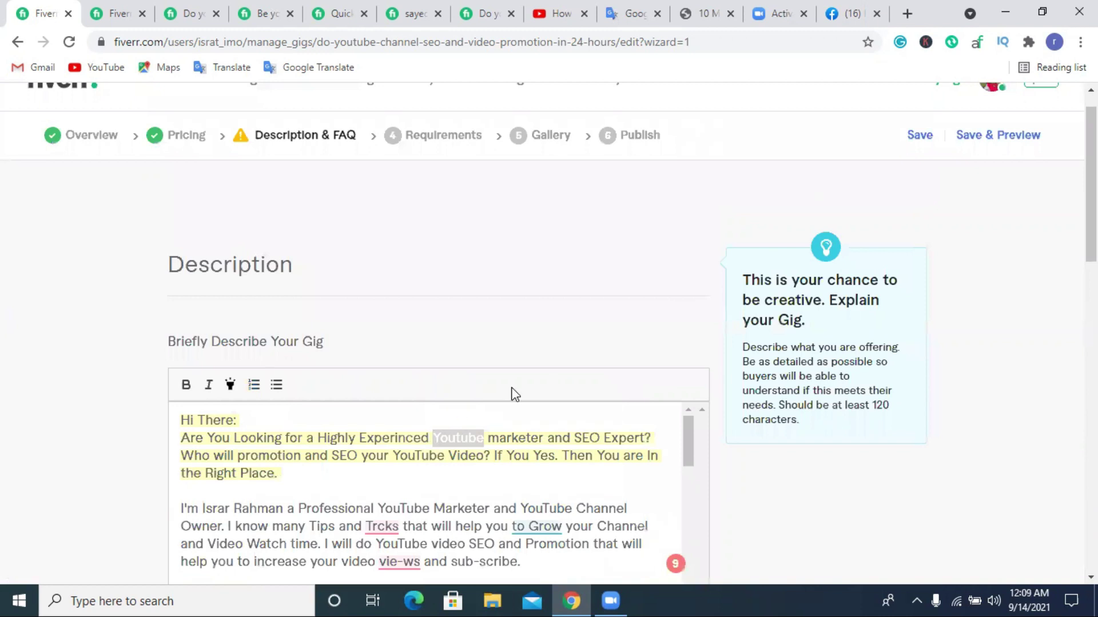
# Find the YouTube mentions with Ctrl+F and hyphenate two as 'You-Tube', removing an extra dash.
pyautogui.hotkey('ctrl', 'f')
pyautogui.scroll(-3, 651, 235)
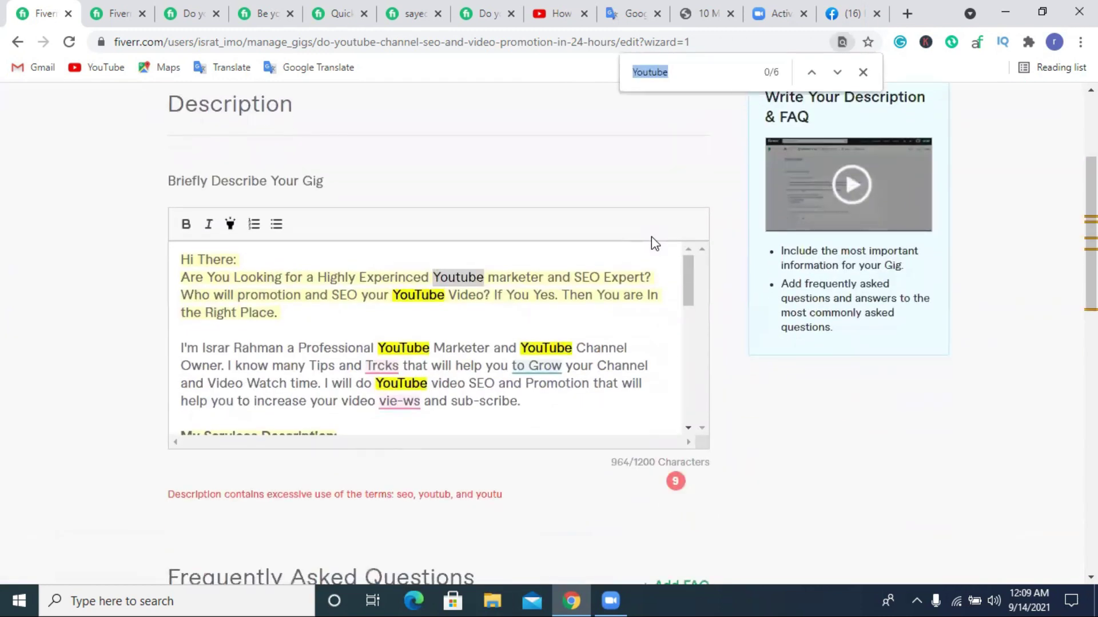
pyautogui.click(799, 389)
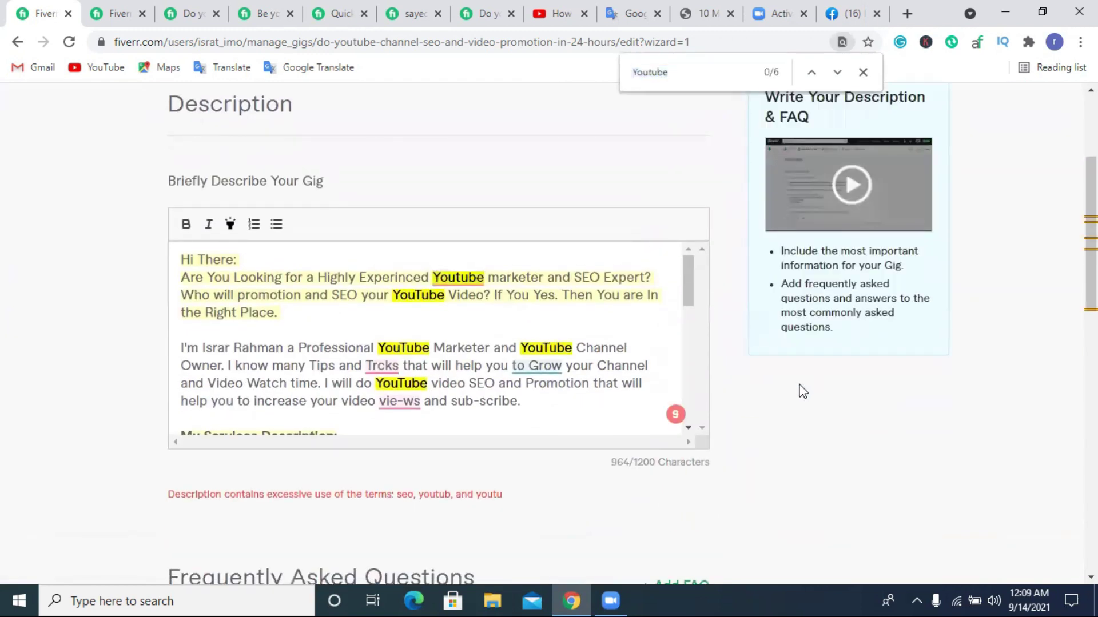
pyautogui.click(543, 346)
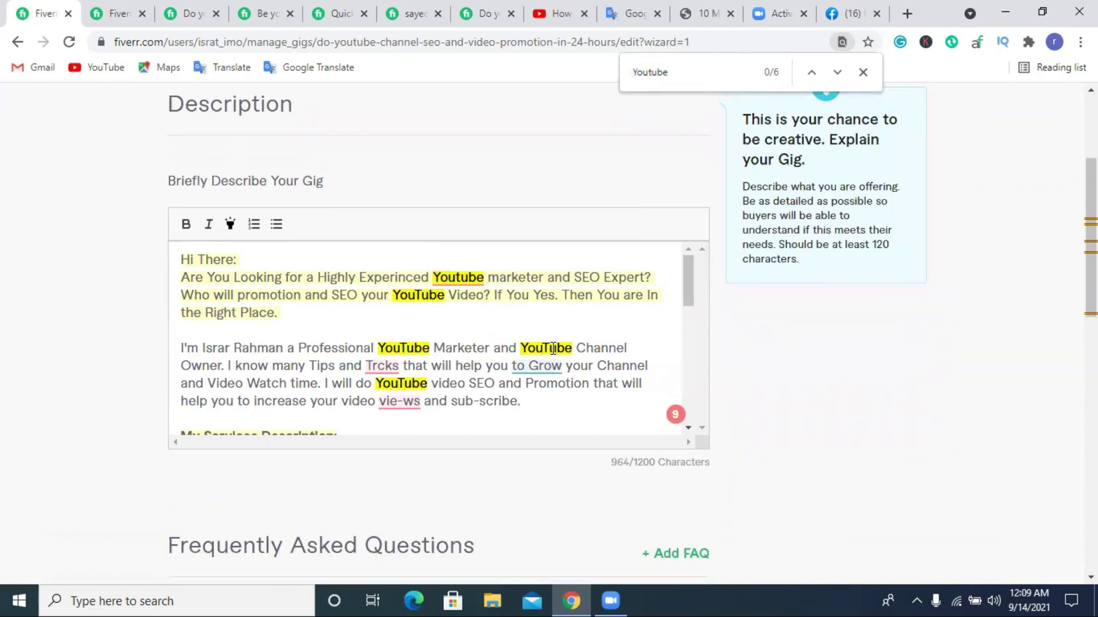
pyautogui.write('-')
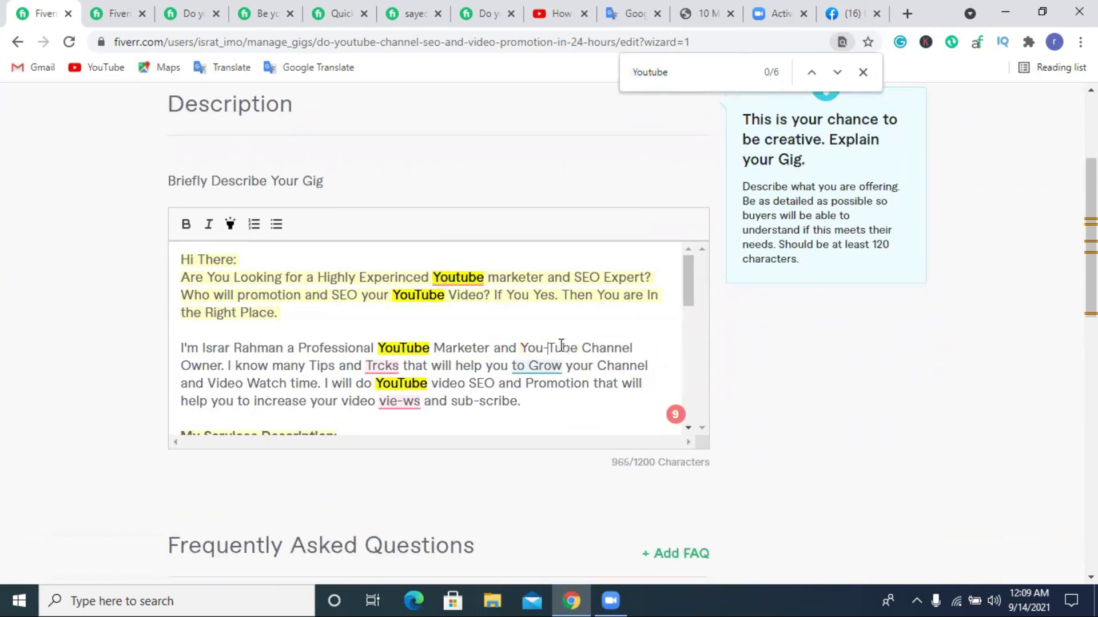
pyautogui.scroll(-2, 423, 309)
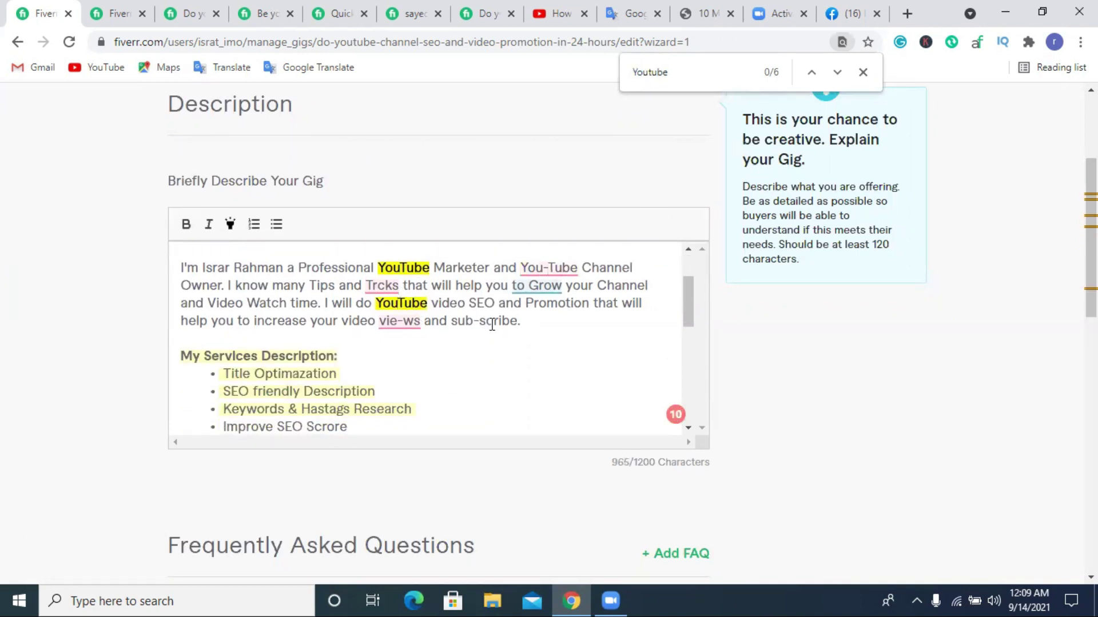
pyautogui.write('--')
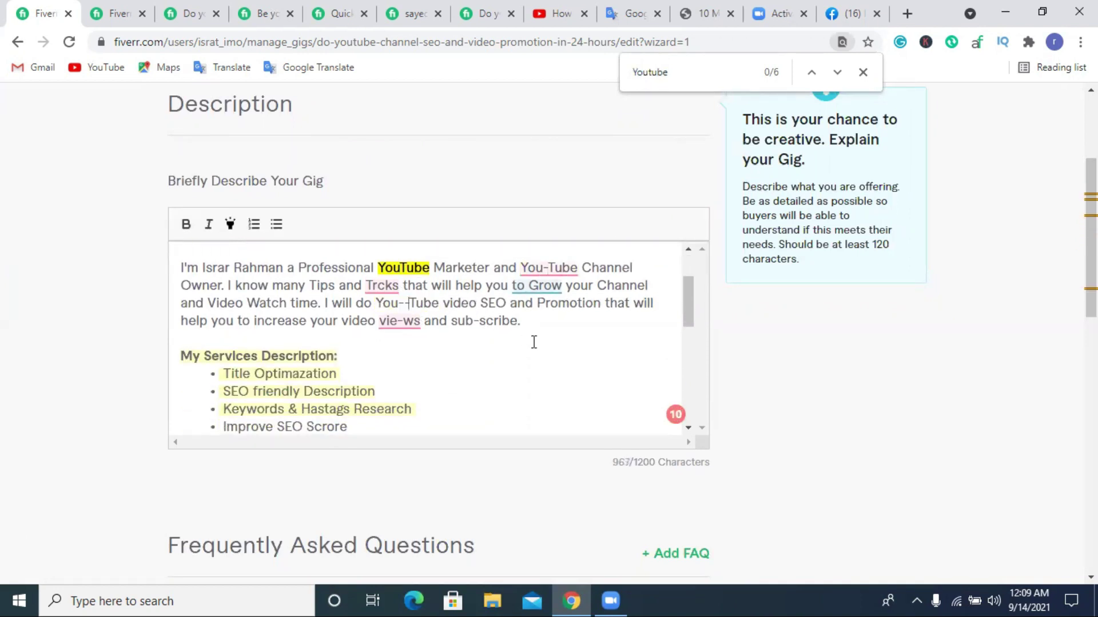
pyautogui.press('BackSpace')
pyautogui.scroll(-8, 639, 360)
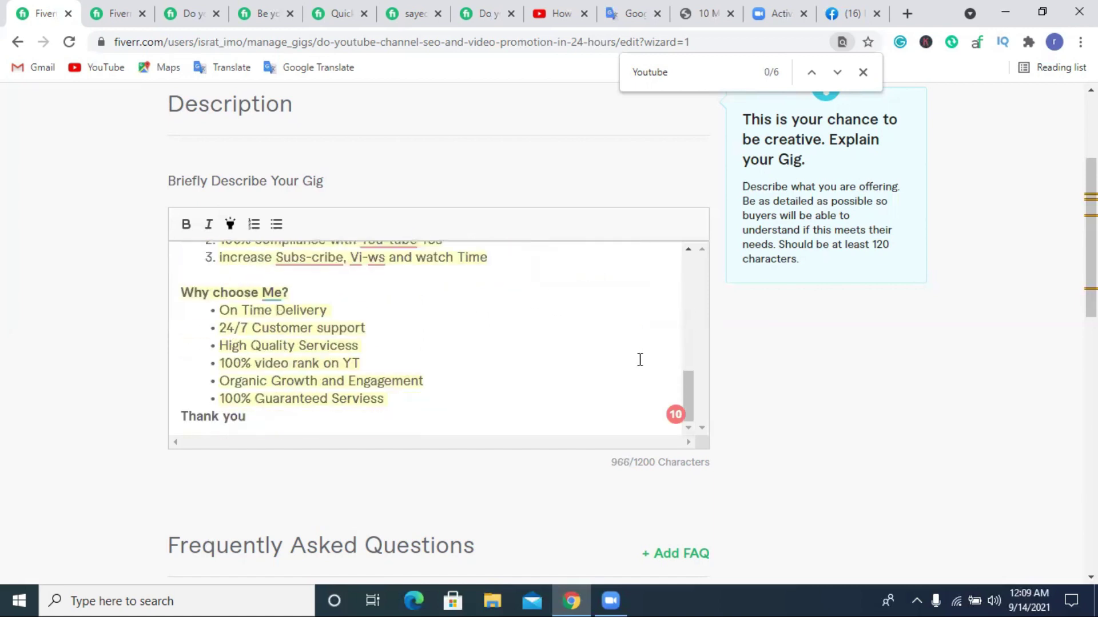
pyautogui.scroll(10, 548, 358)
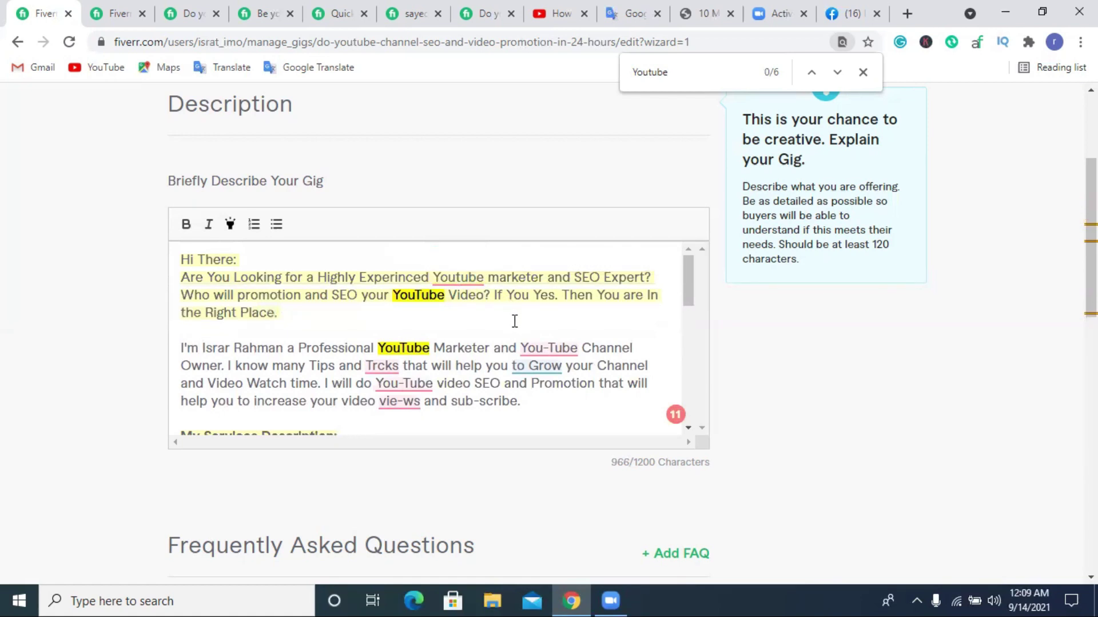
pyautogui.scroll(-10, 514, 322)
pyautogui.scroll(-5, 627, 436)
# Save the gig, then shorten 'YouTube' to 'YT' in the 'Rank first page' bullet.
pyautogui.click(616, 419)
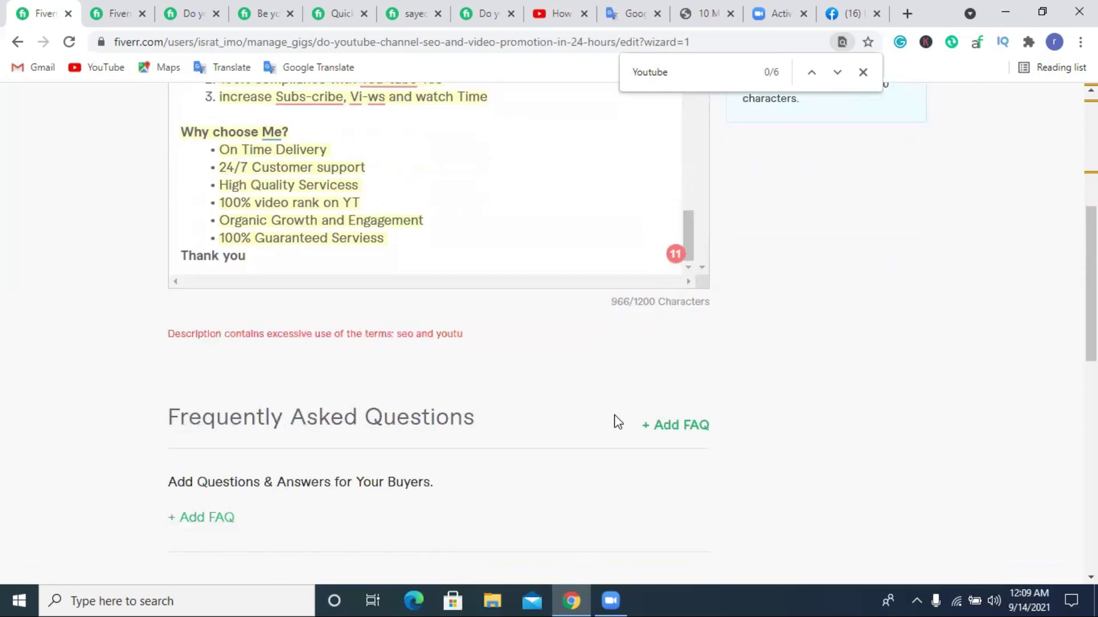
pyautogui.scroll(4, 431, 340)
pyautogui.scroll(5, 488, 373)
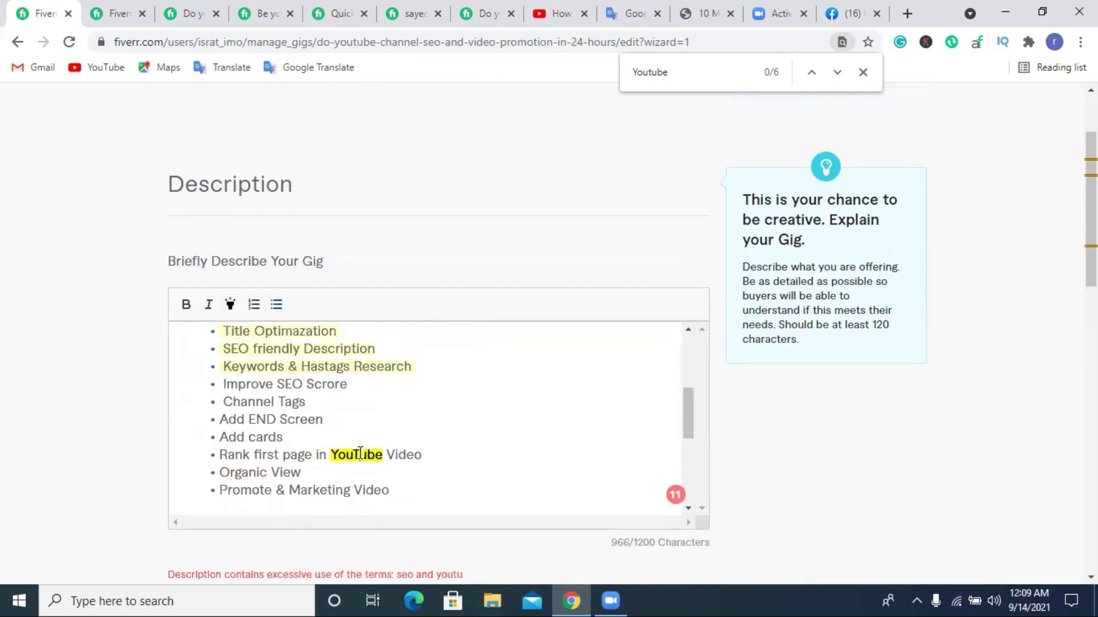
pyautogui.moveTo(381, 455); pyautogui.dragTo(335, 457)
pyautogui.write('YT')
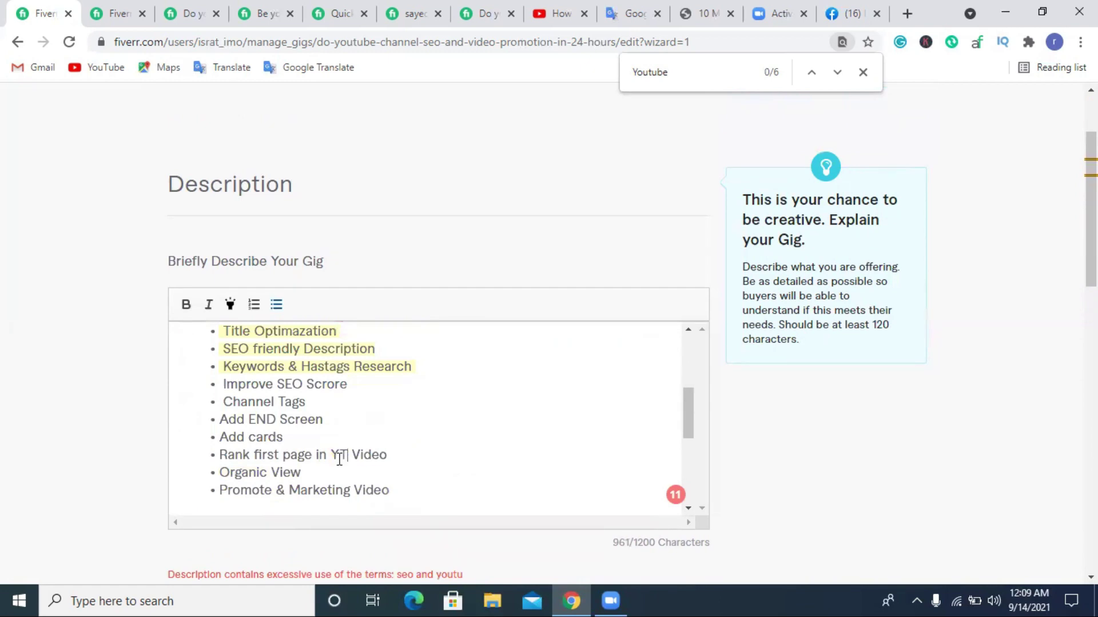
# Respell 'SEO' as 'S-E-O' in the description's second paragraph.
pyautogui.scroll(-8, 479, 447)
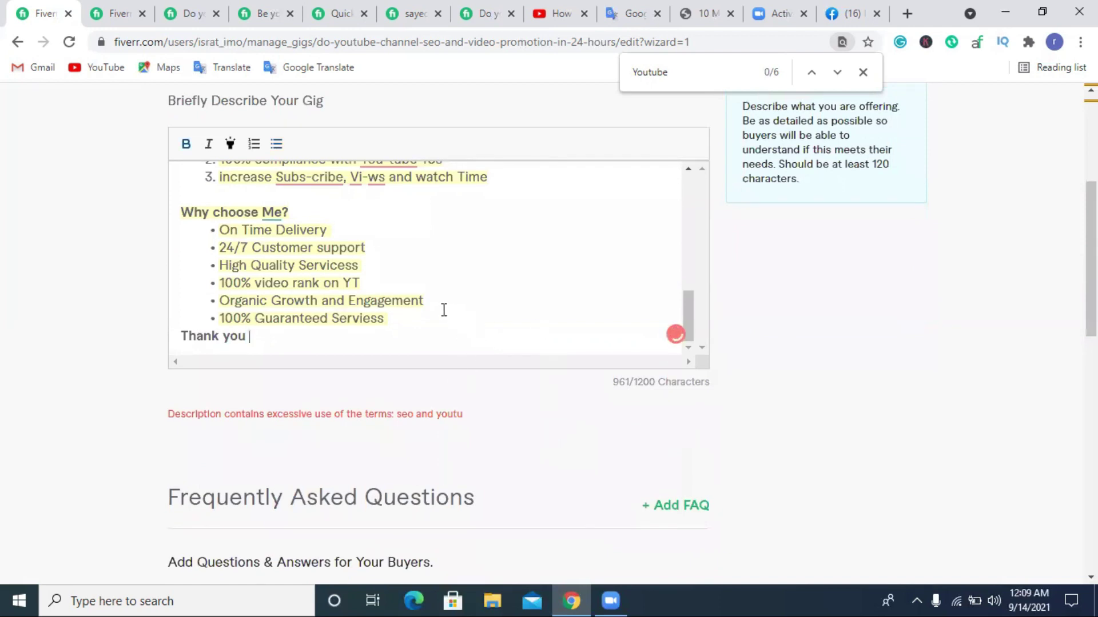
pyautogui.scroll(3, 444, 309)
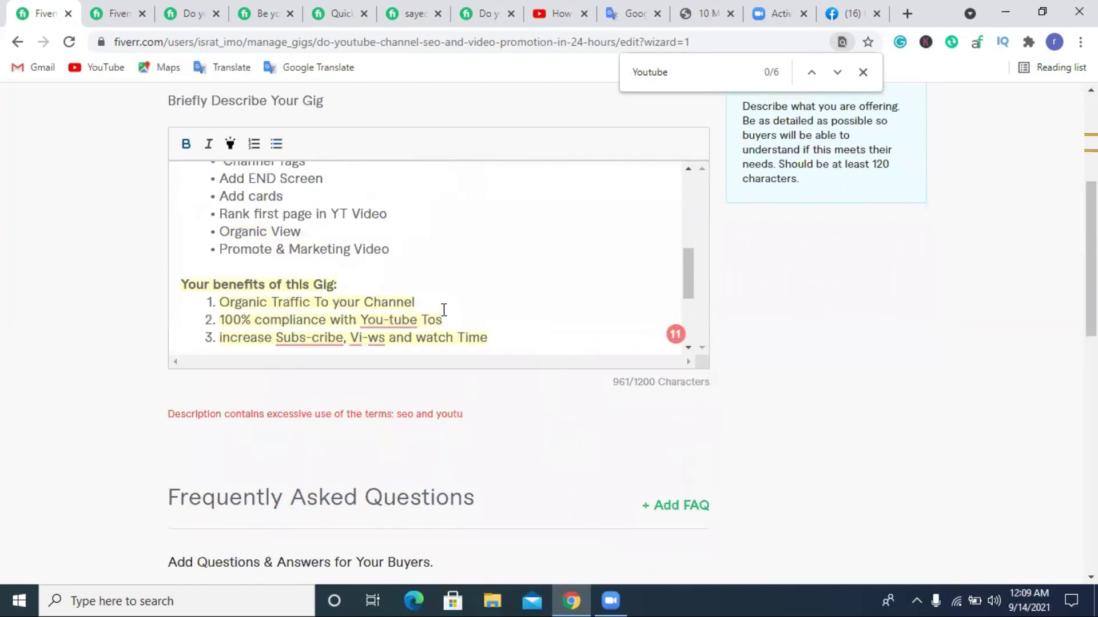
pyautogui.scroll(1, 444, 310)
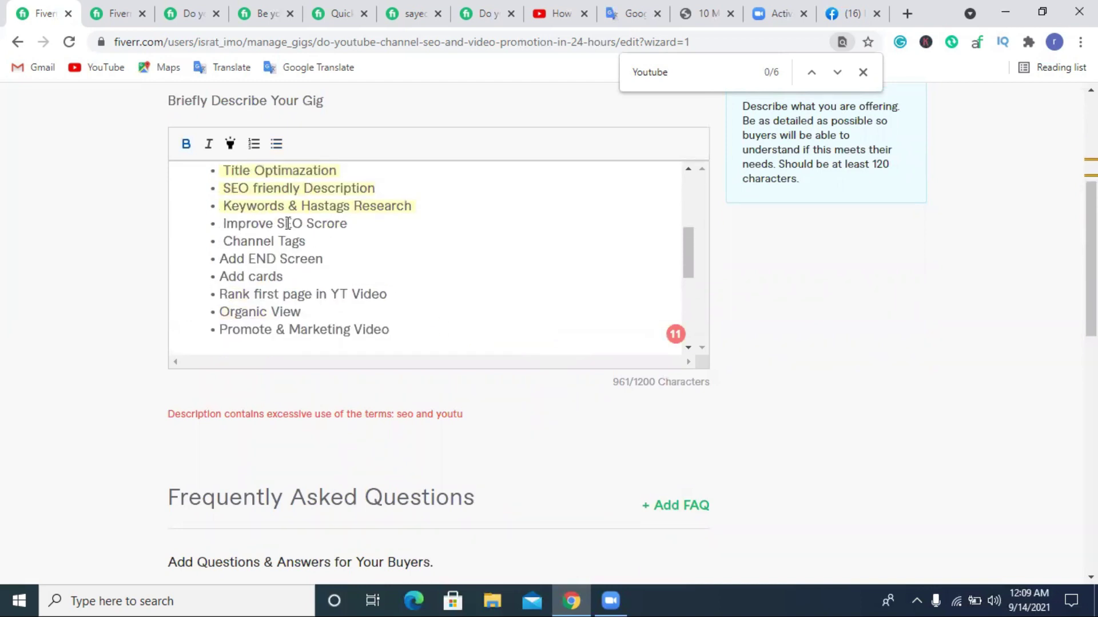
pyautogui.scroll(3, 368, 253)
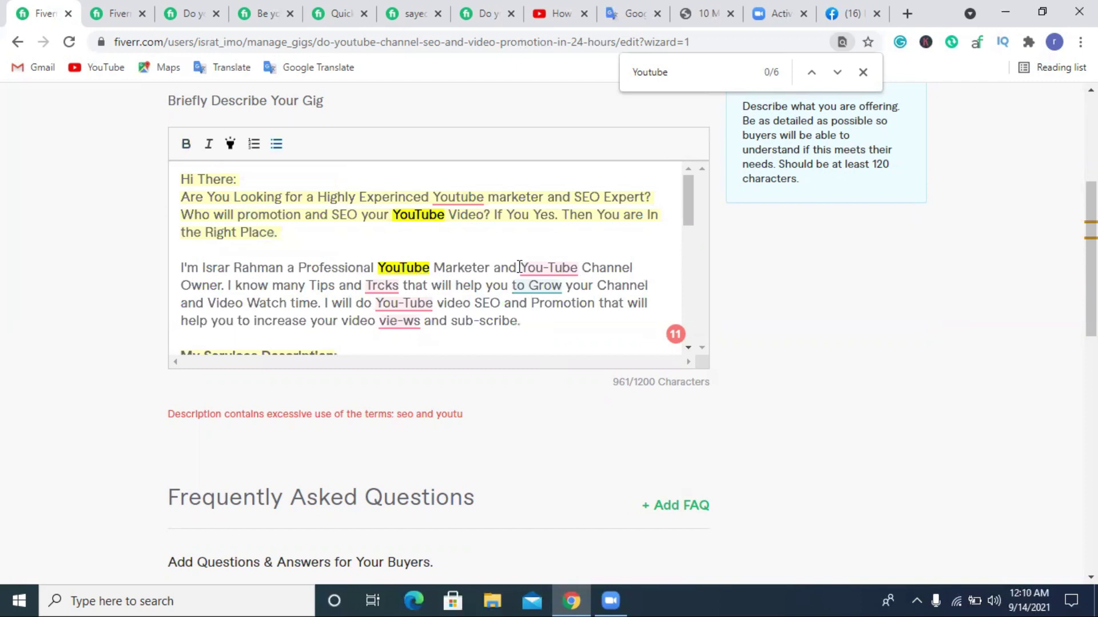
pyautogui.click(484, 302)
pyautogui.write('-')
pyautogui.click(495, 303)
pyautogui.write('-E-')
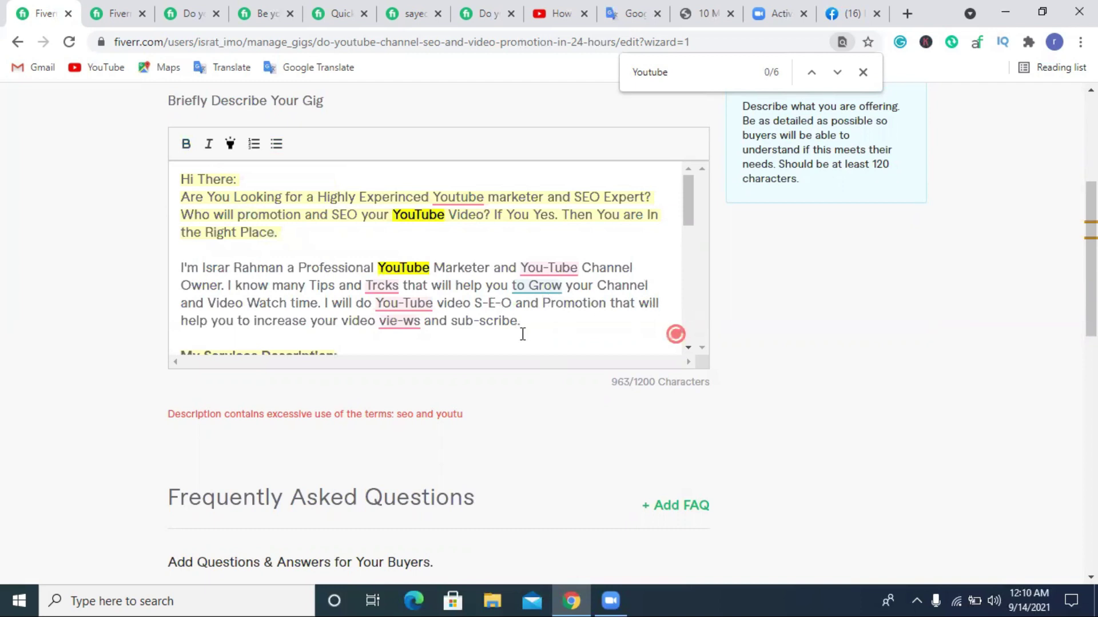
# Put the caret at the end of the 'High Quality Servicess' line and the last bullet.
pyautogui.scroll(-3, 478, 318)
pyautogui.scroll(-3, 473, 316)
pyautogui.click(469, 312)
pyautogui.scroll(-2, 470, 312)
pyautogui.click(471, 313)
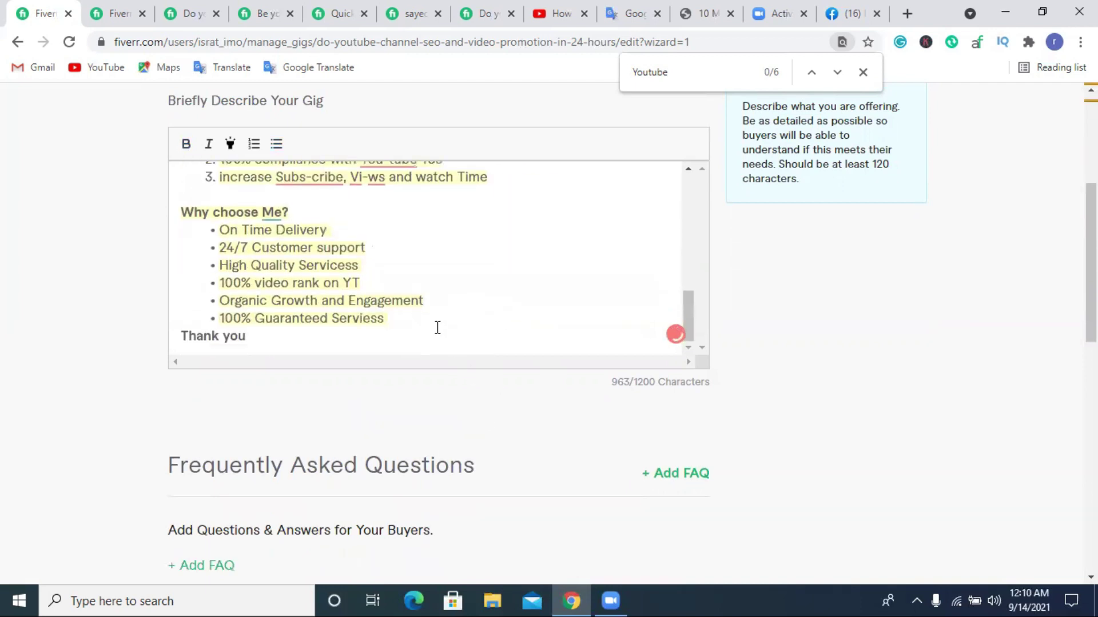
pyautogui.scroll(-5, 439, 333)
# Save the gig again, then select the entire description and open its context menu.
pyautogui.click(657, 337)
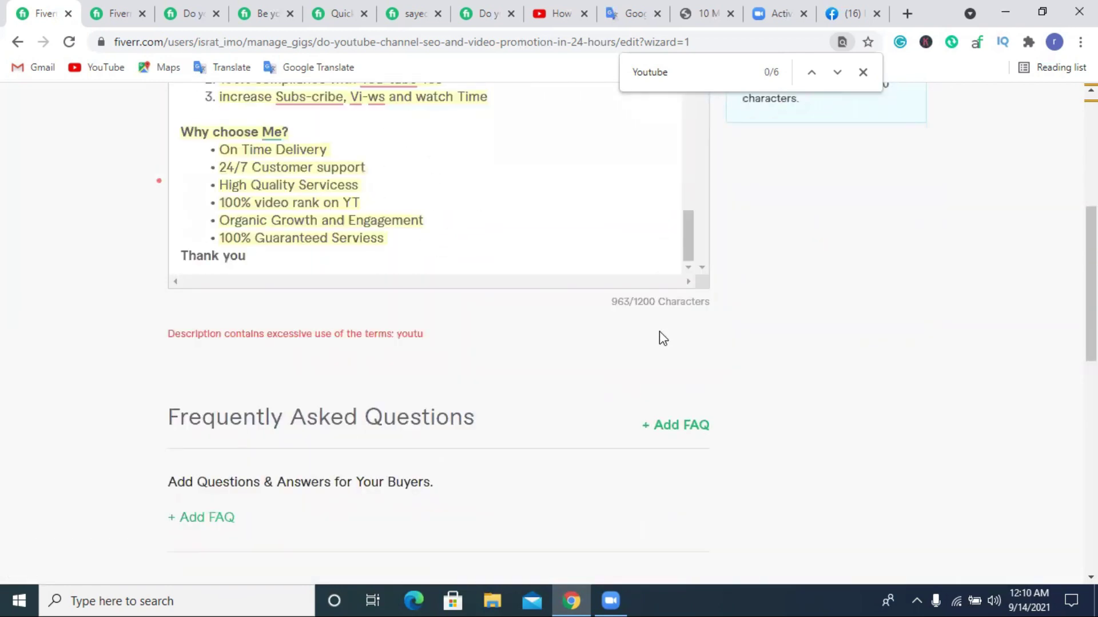
pyautogui.scroll(1, 629, 314)
pyautogui.scroll(3, 497, 301)
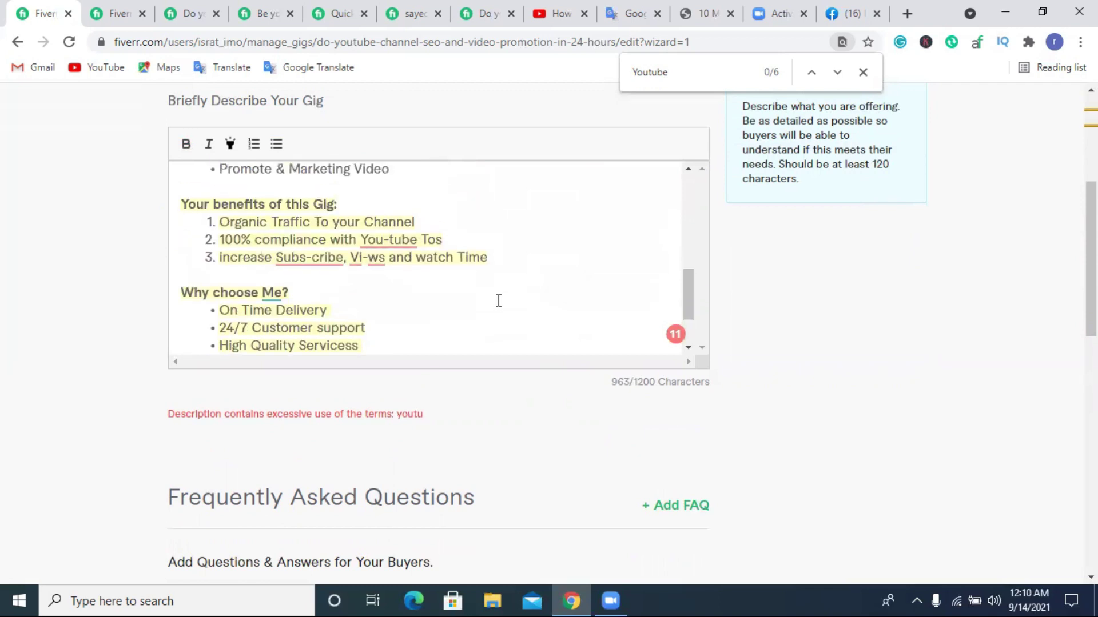
pyautogui.scroll(-3, 498, 301)
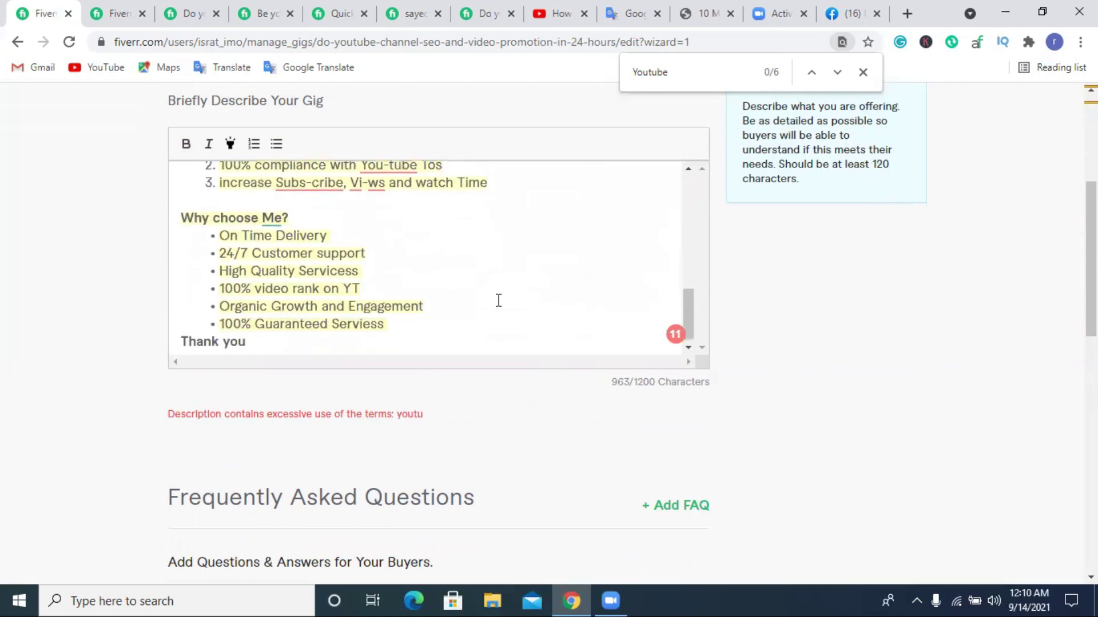
pyautogui.scroll(10, 498, 300)
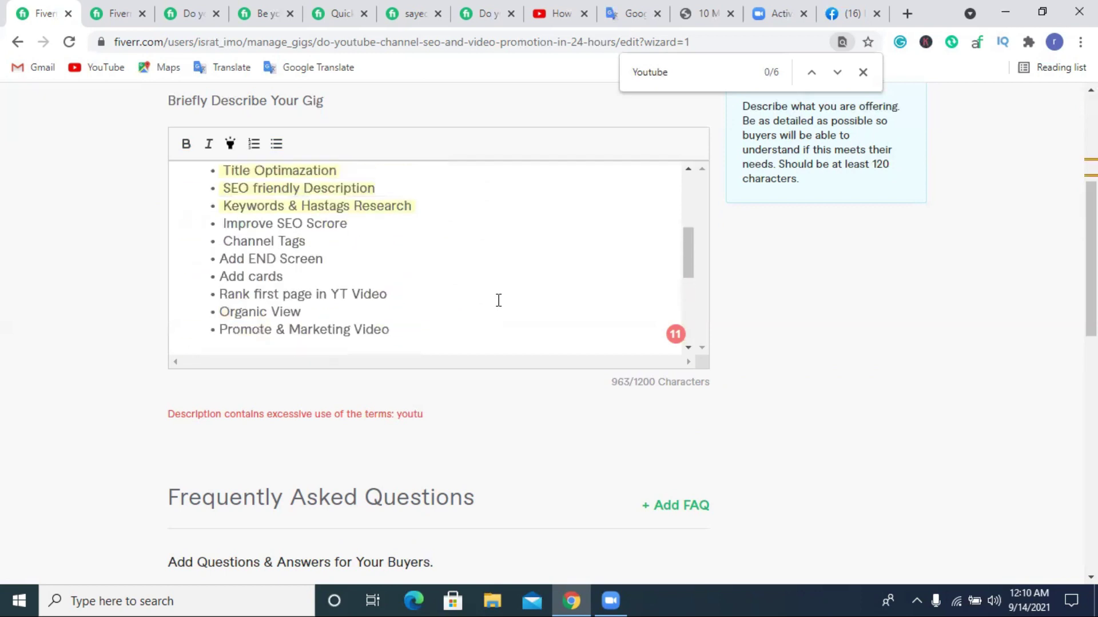
pyautogui.scroll(3, 498, 301)
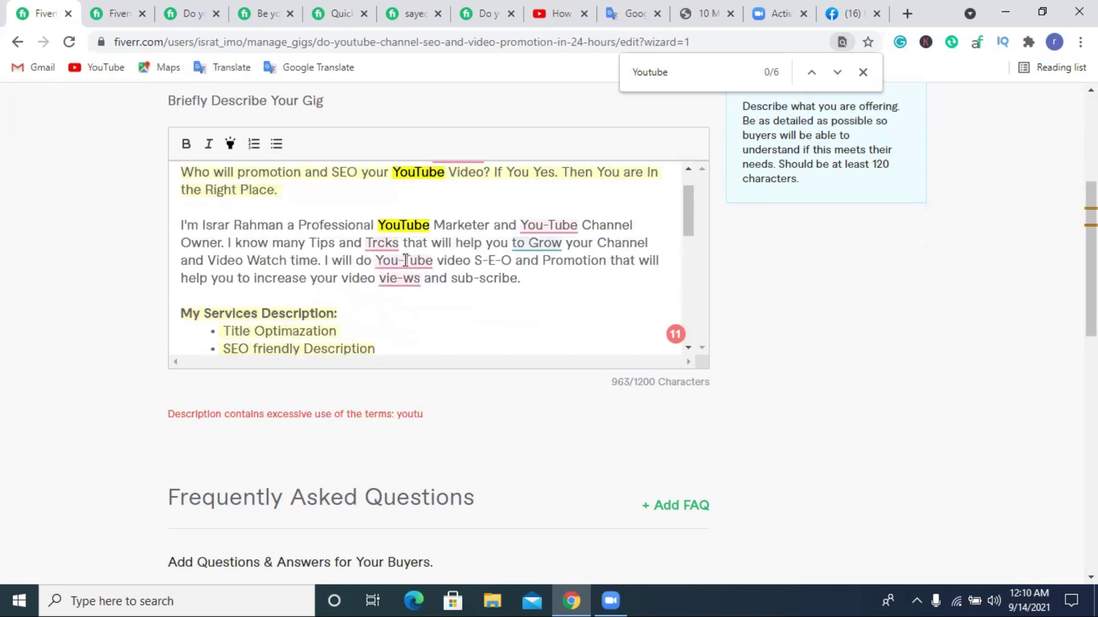
pyautogui.scroll(-2, 434, 300)
pyautogui.scroll(-5, 381, 301)
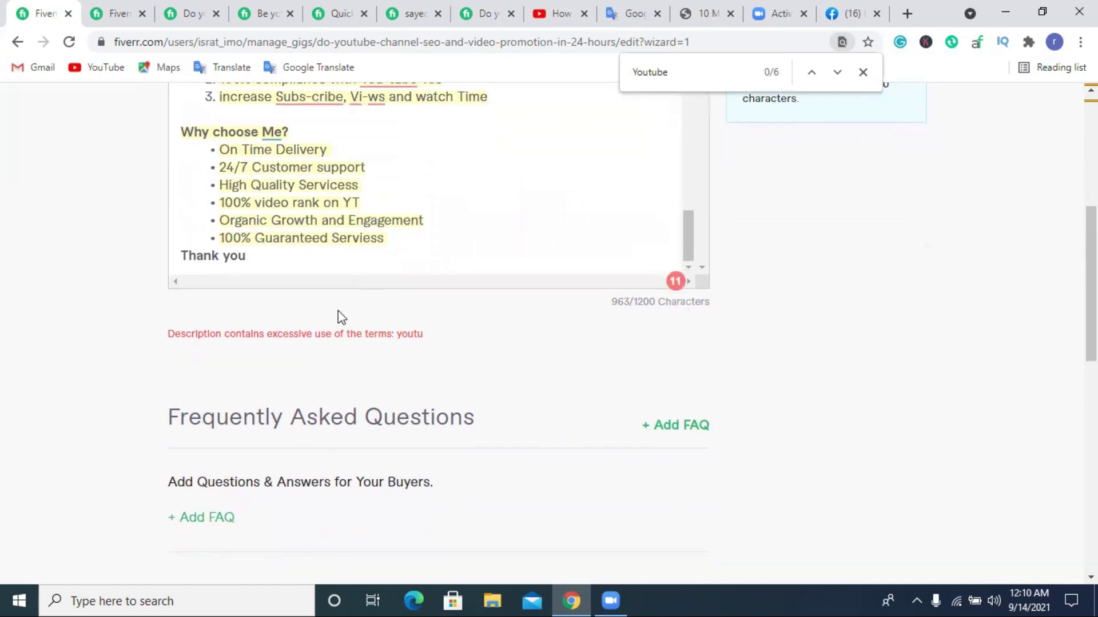
pyautogui.moveTo(271, 255); pyautogui.dragTo(167, 97)
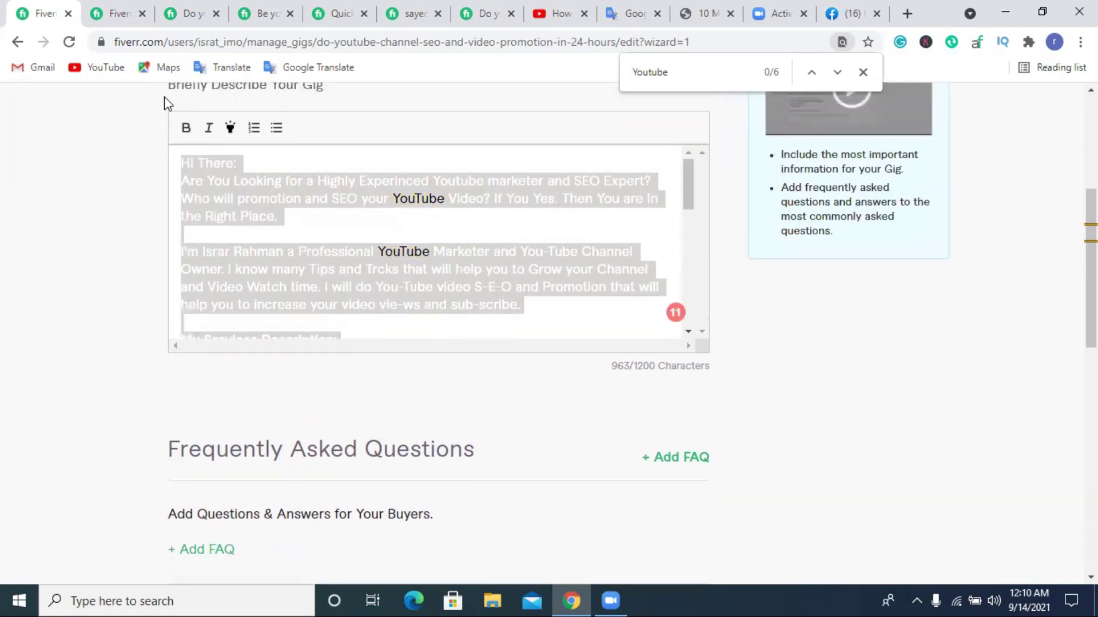
pyautogui.rightClick(247, 212)
# Cut the whole description, paste it back in, and save the gig.
pyautogui.click(338, 248)
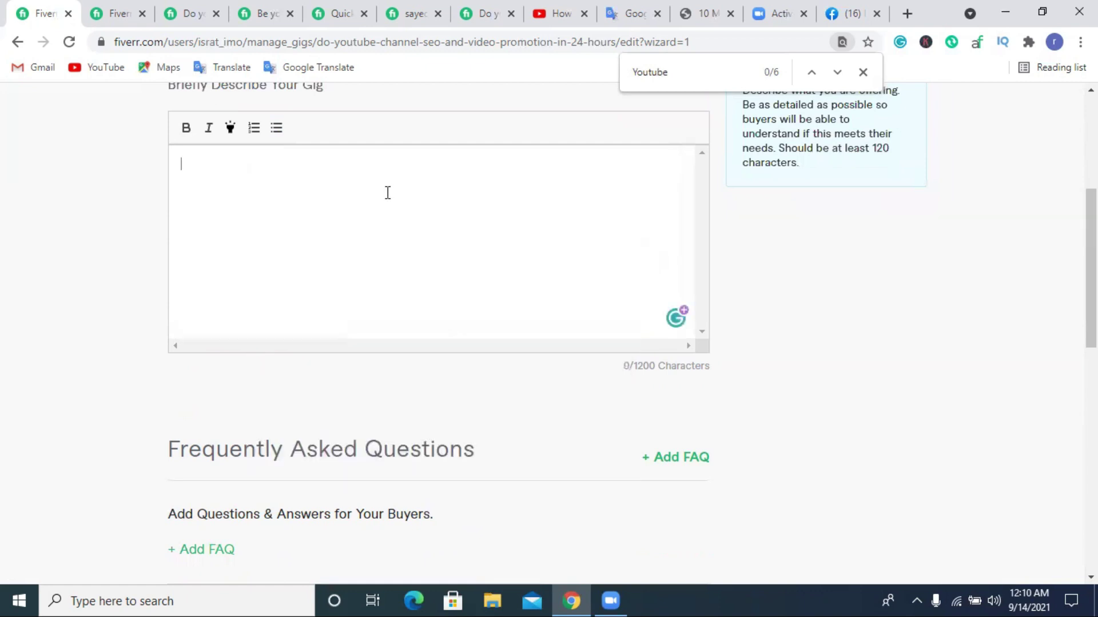
pyautogui.click(863, 72)
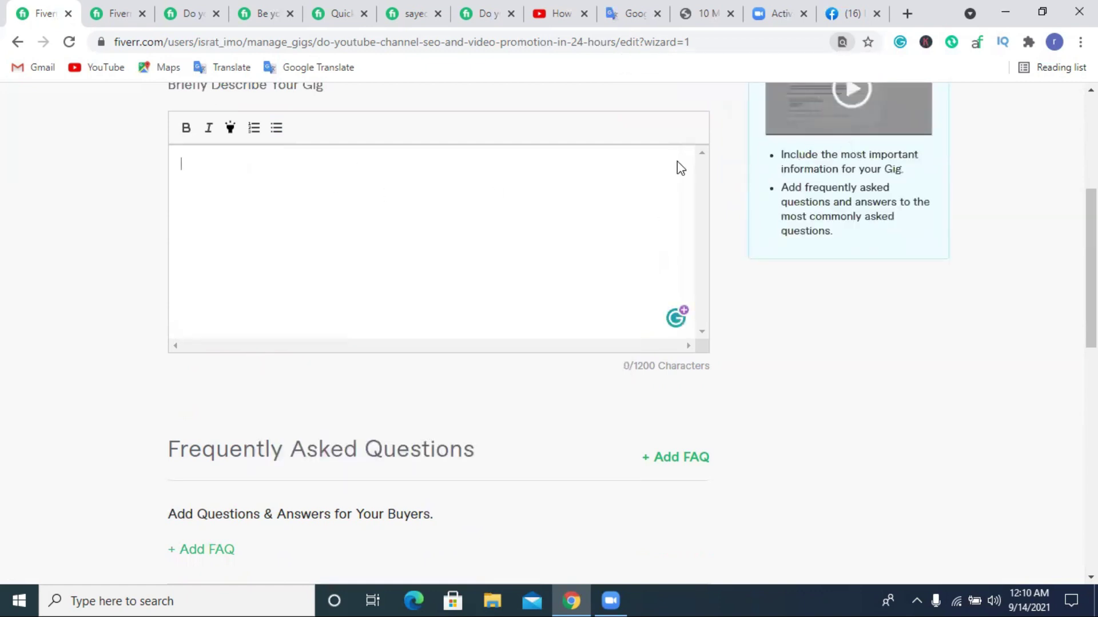
pyautogui.hotkey('ctrl', 'v')
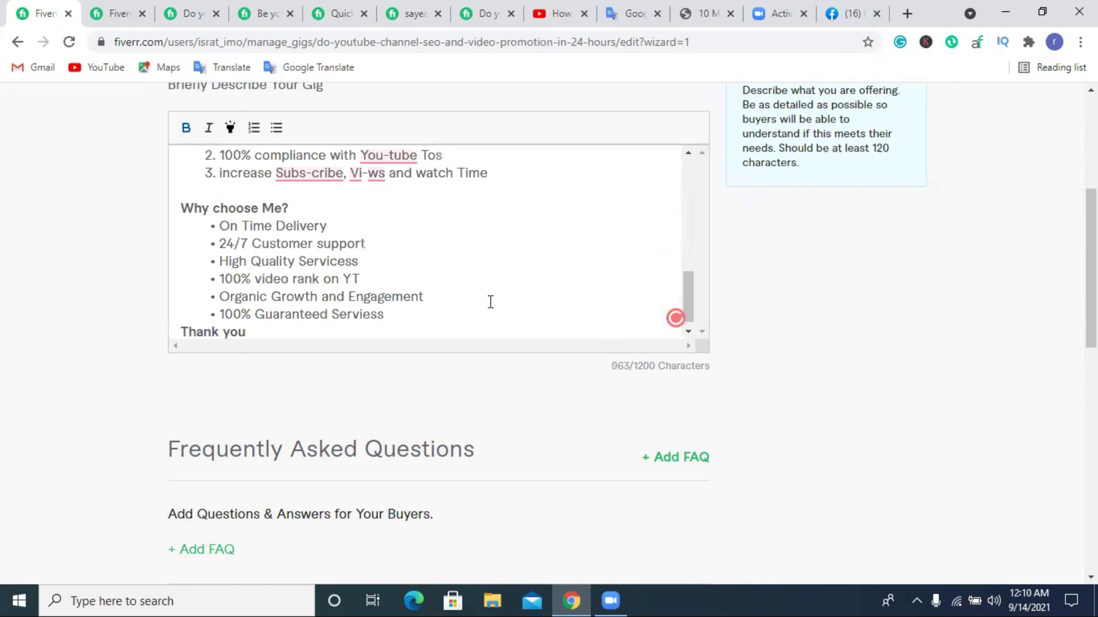
pyautogui.scroll(-3, 473, 301)
pyautogui.scroll(-1, 657, 452)
pyautogui.click(610, 488)
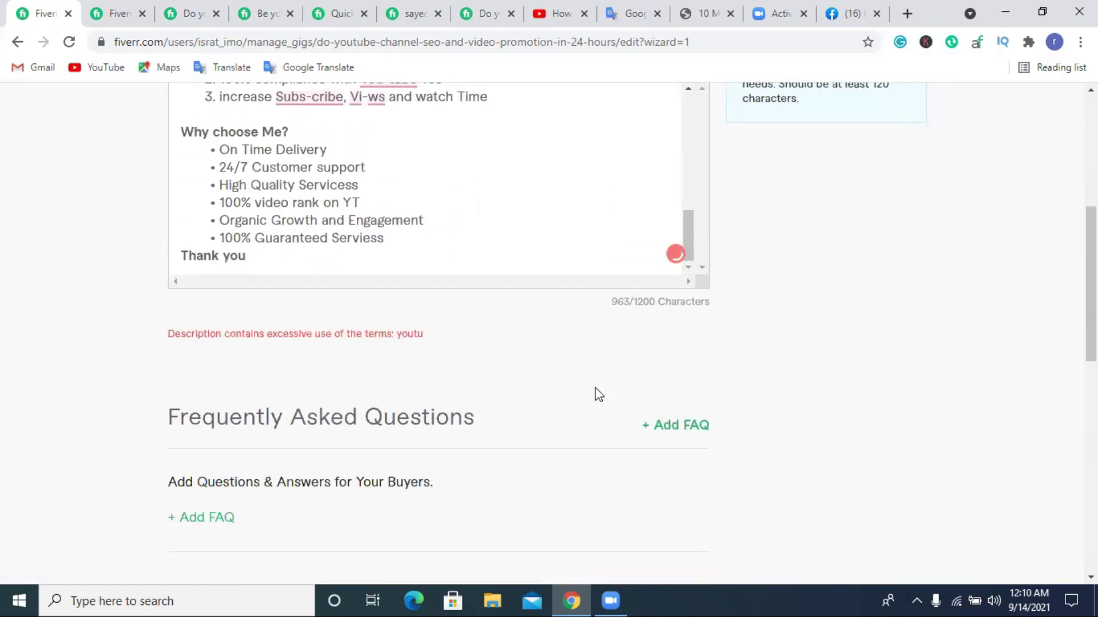
# Apply yellow highlight to the 'Your benefits of this Gig:' and 'Why choose Me?' headings.
pyautogui.scroll(1, 434, 268)
pyautogui.scroll(8, 437, 281)
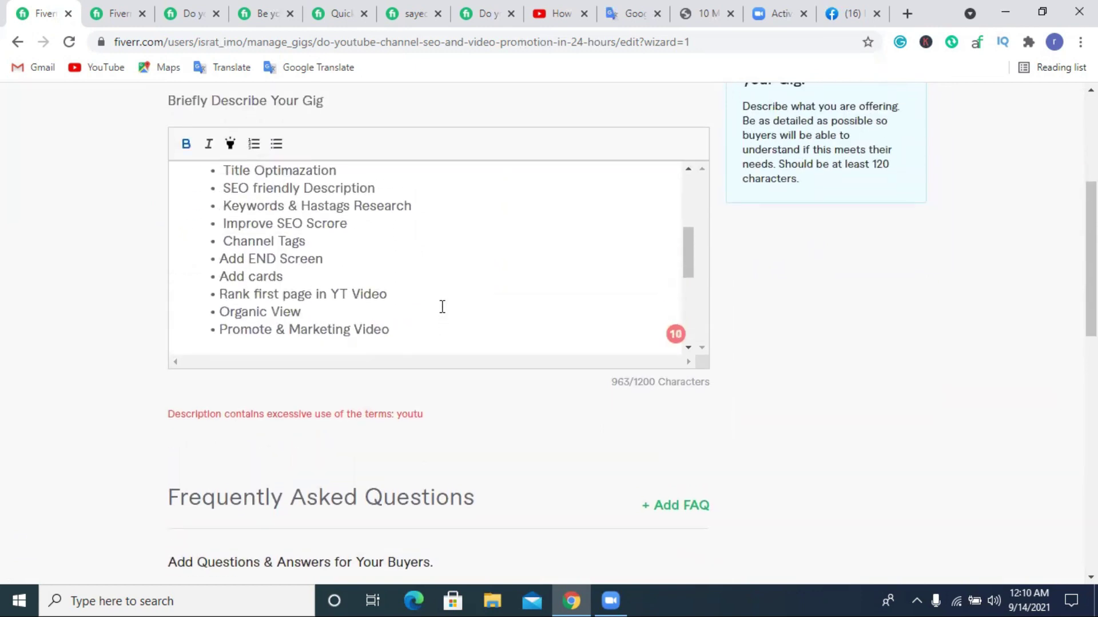
pyautogui.scroll(-1, 249, 287)
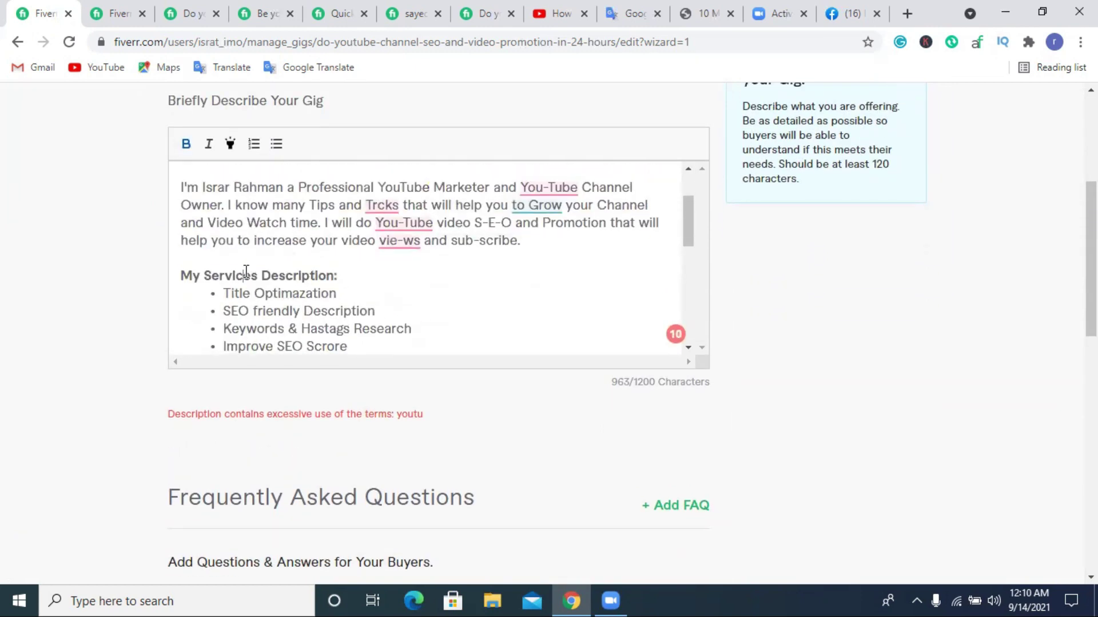
pyautogui.tripleClick(246, 272)
pyautogui.scroll(-3, 343, 292)
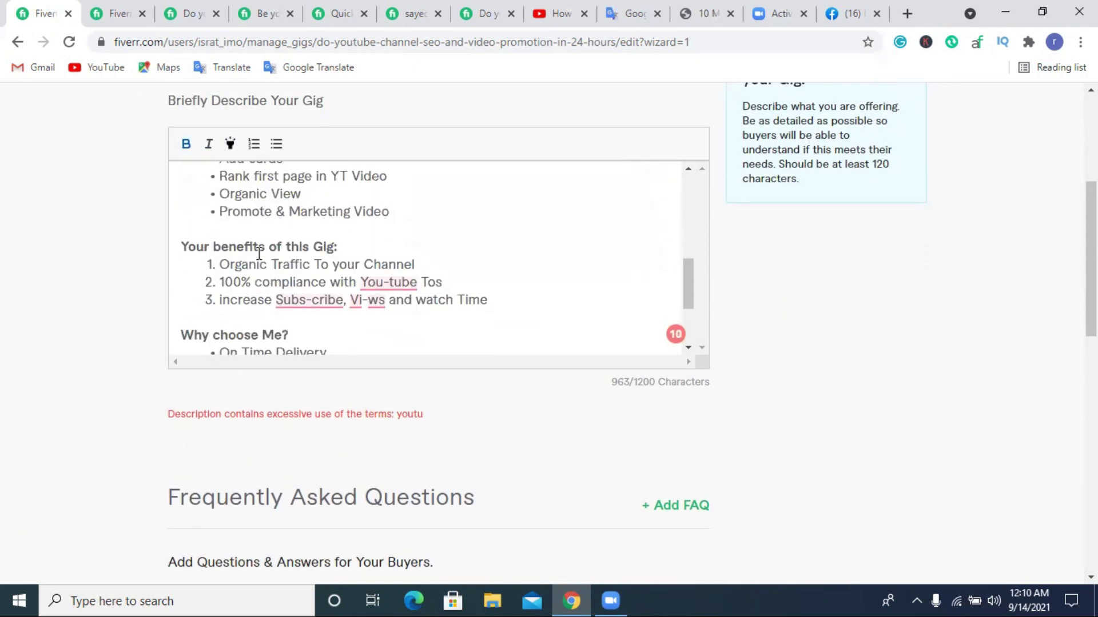
pyautogui.tripleClick(260, 246)
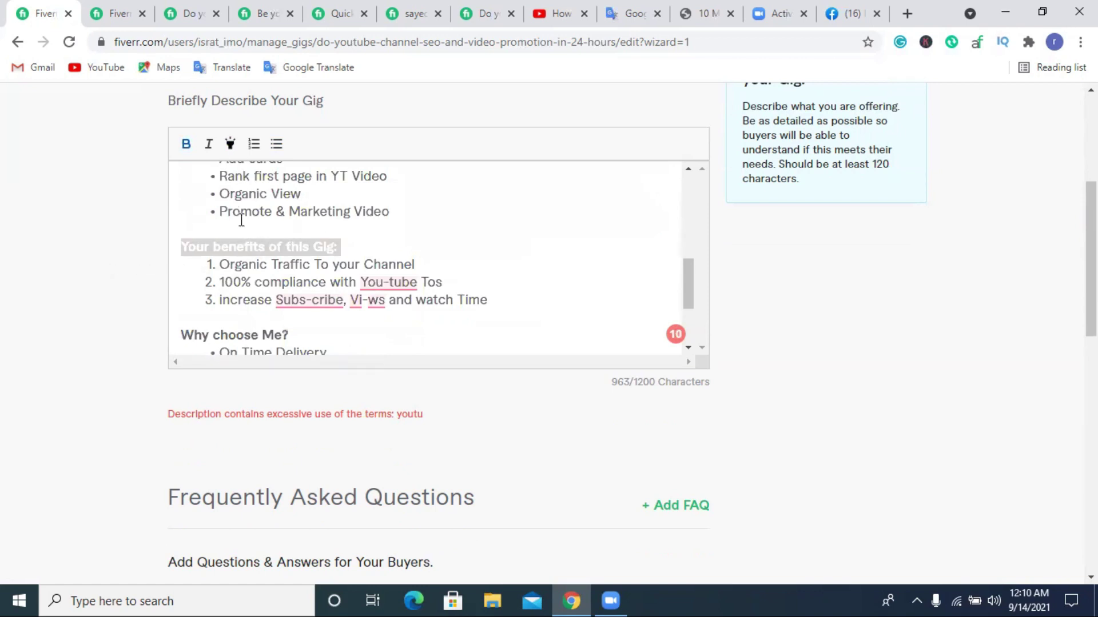
pyautogui.click(420, 245)
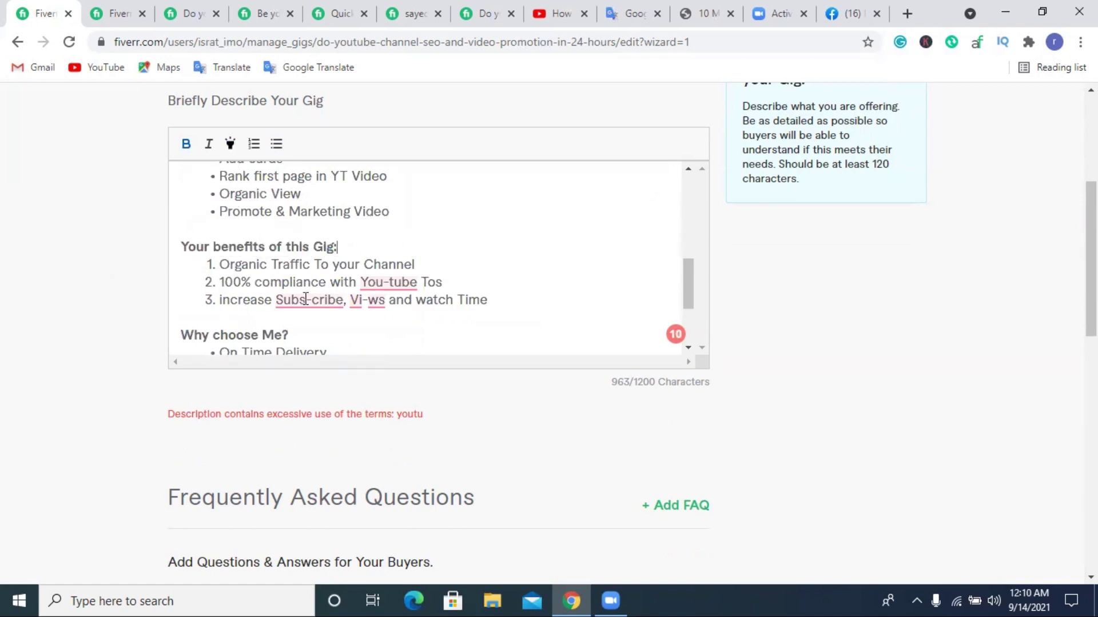
pyautogui.tripleClick(270, 247)
pyautogui.scroll(-1, 255, 264)
pyautogui.tripleClick(254, 256)
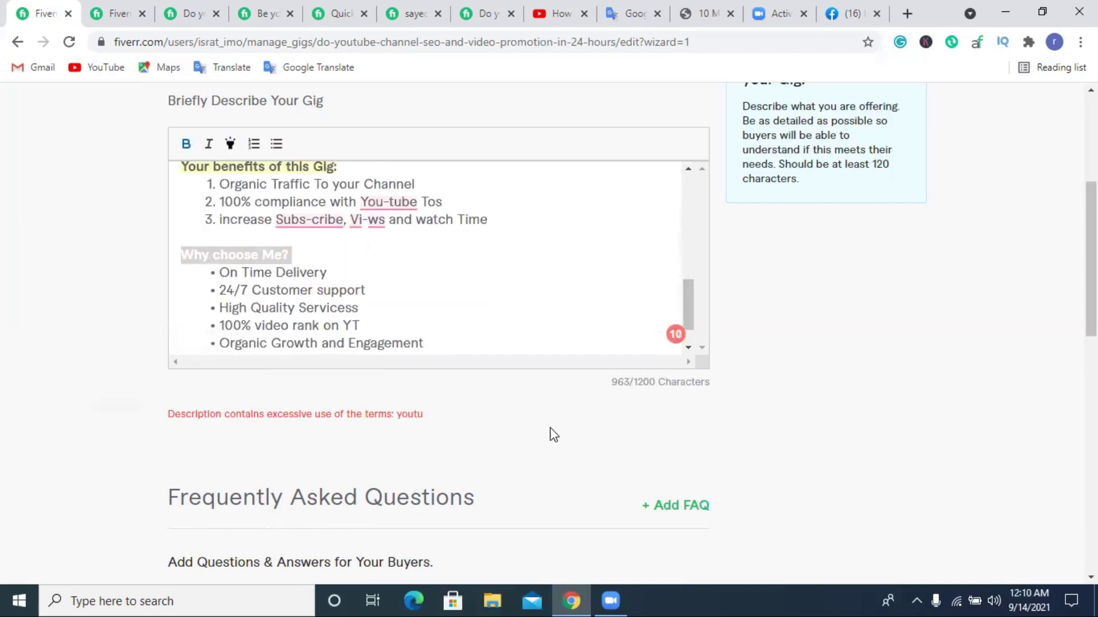
pyautogui.click(372, 400)
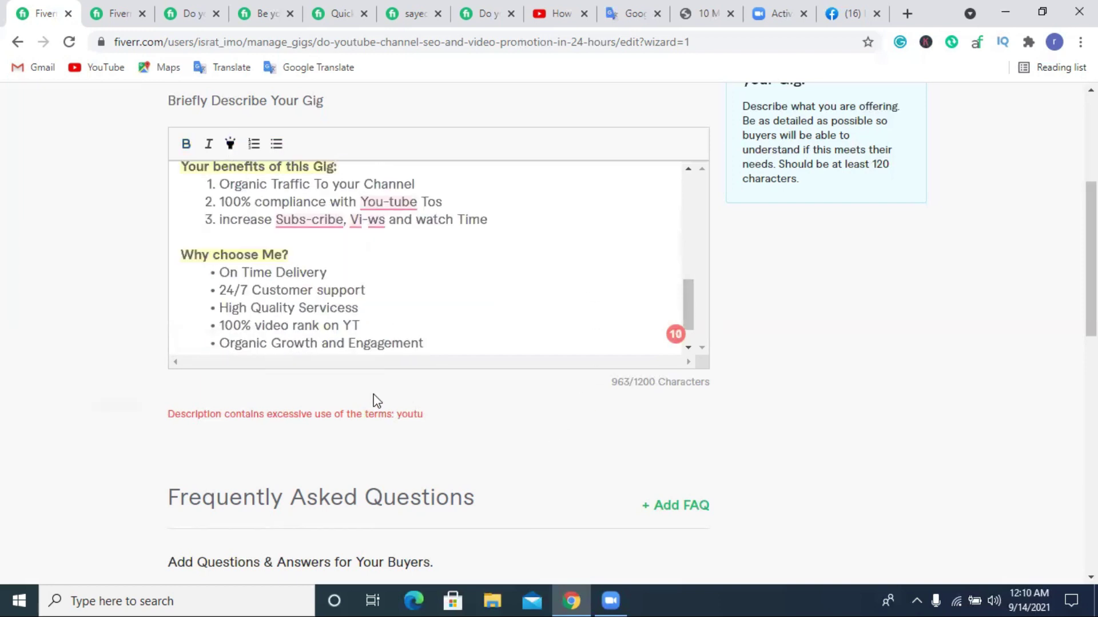
# Select the 'High Quality Servicess' line, then place the caret after 'Organic Growth and Engagement'.
pyautogui.tripleClick(460, 311)
pyautogui.click(474, 417)
pyautogui.click(473, 337)
pyautogui.scroll(3, 473, 338)
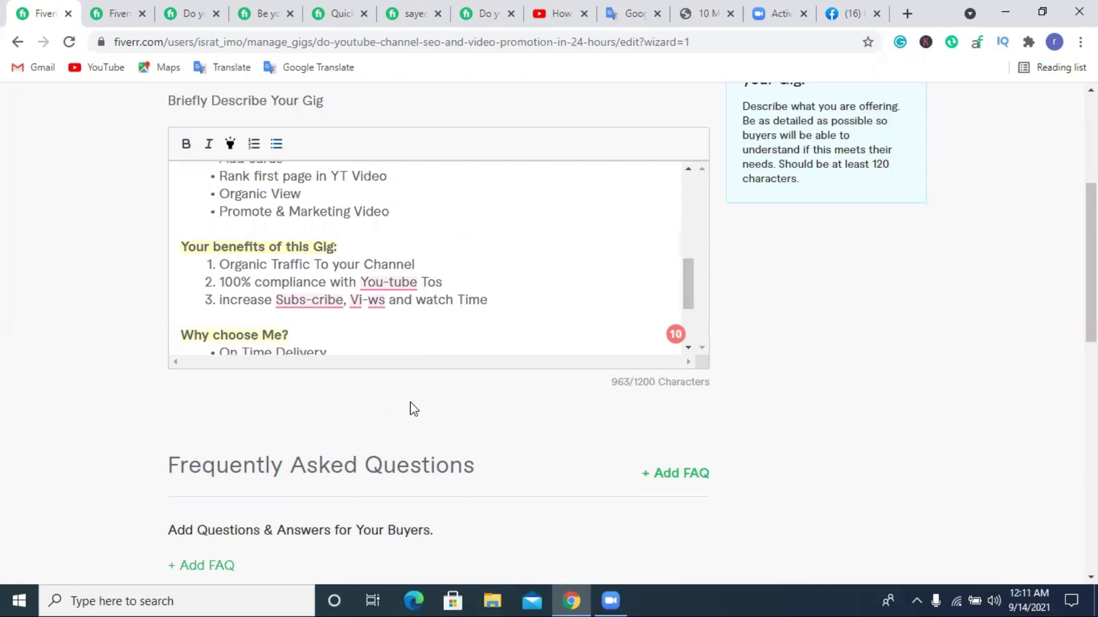
pyautogui.scroll(3, 421, 393)
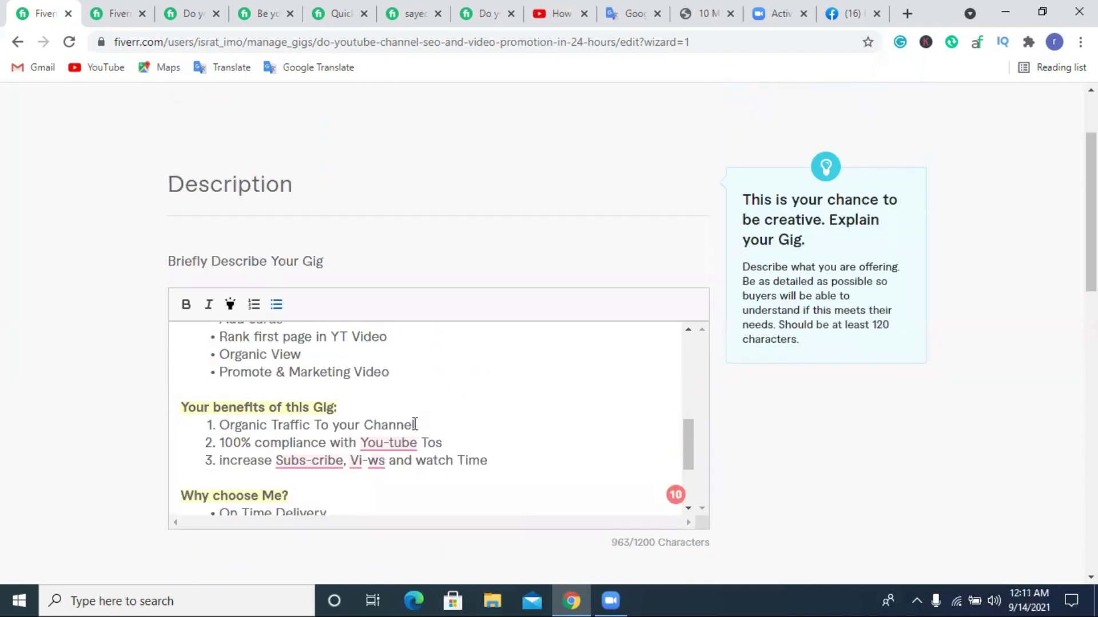
# Change 'Youtube' in 'your Youtube Video' to 'YT', trimming the description to 958 characters.
pyautogui.scroll(5, 410, 424)
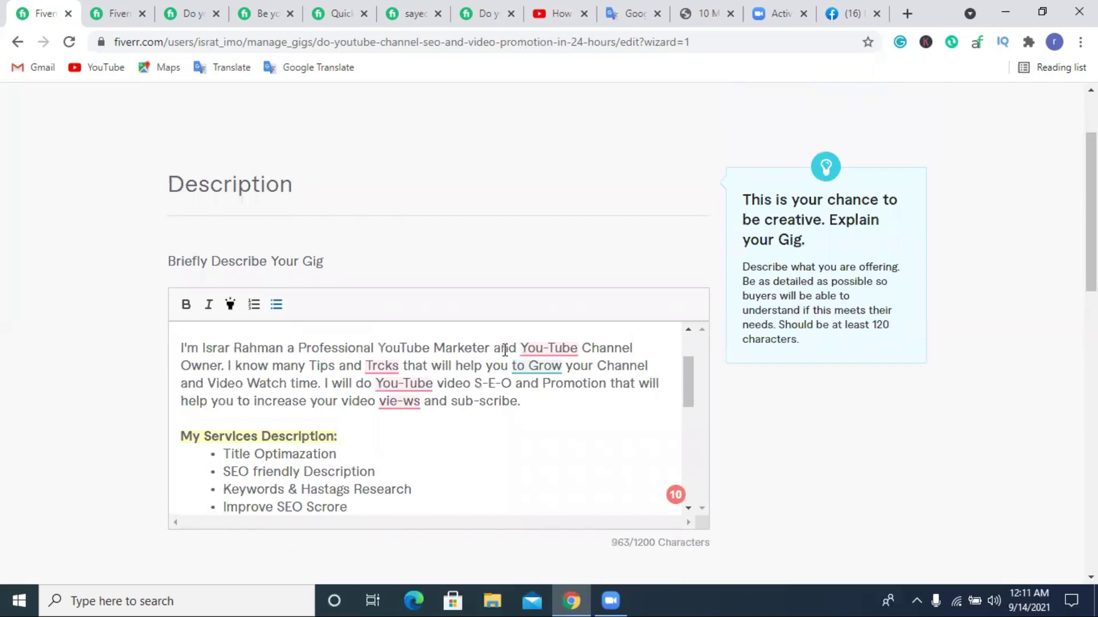
pyautogui.scroll(2, 362, 381)
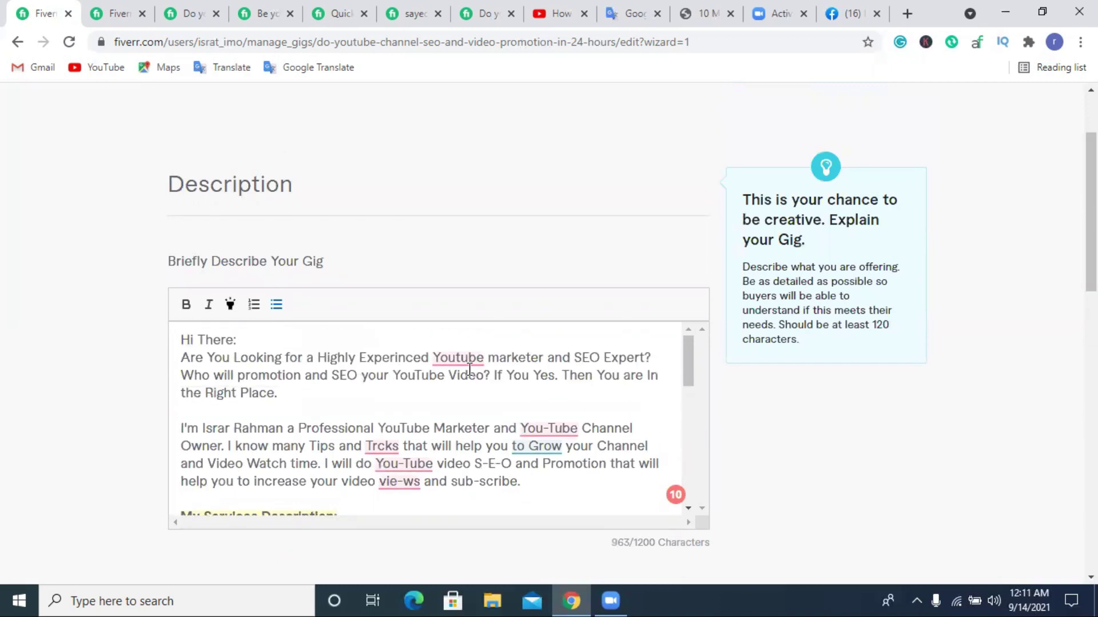
pyautogui.moveTo(443, 378); pyautogui.dragTo(403, 380)
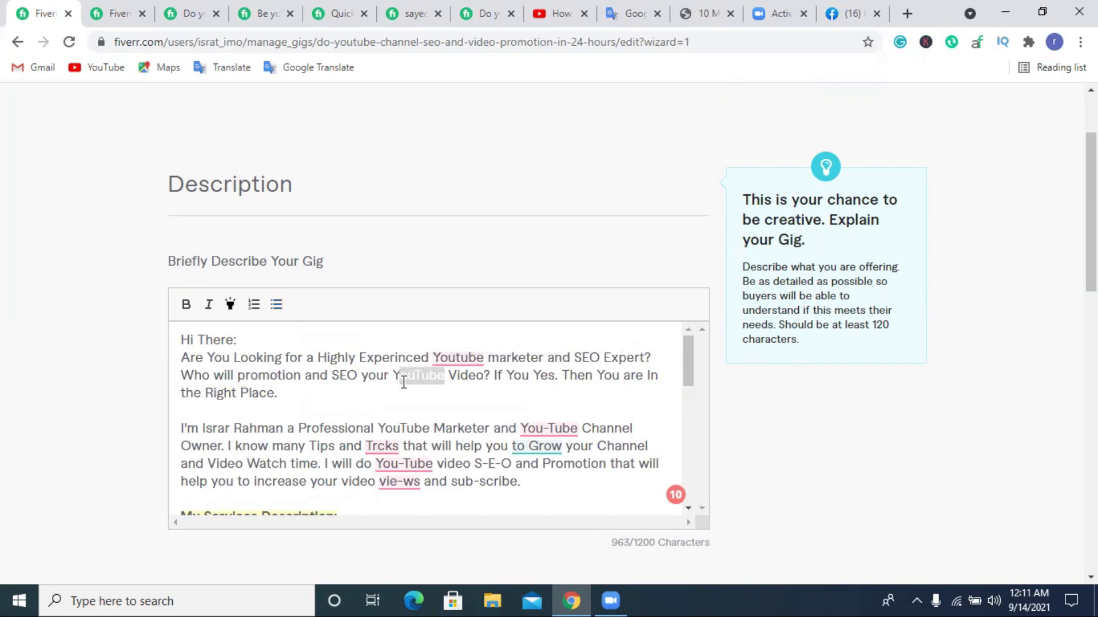
pyautogui.write('T')
pyautogui.scroll(-5, 890, 437)
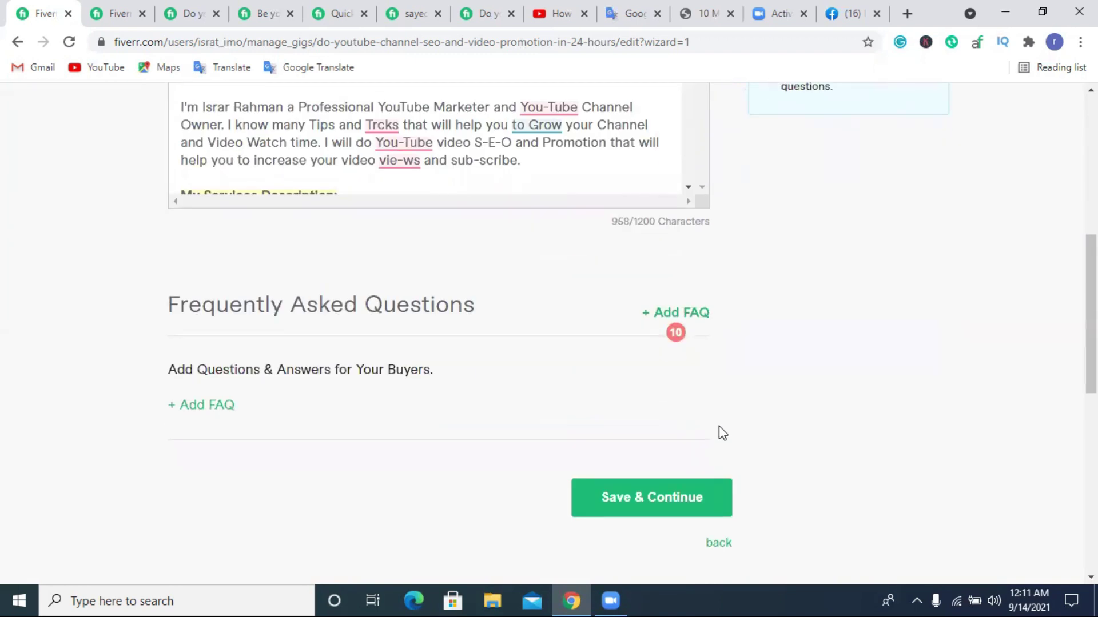
# Save the description, then add a new buyer question with the 'Attachment' answer format.
pyautogui.click(658, 496)
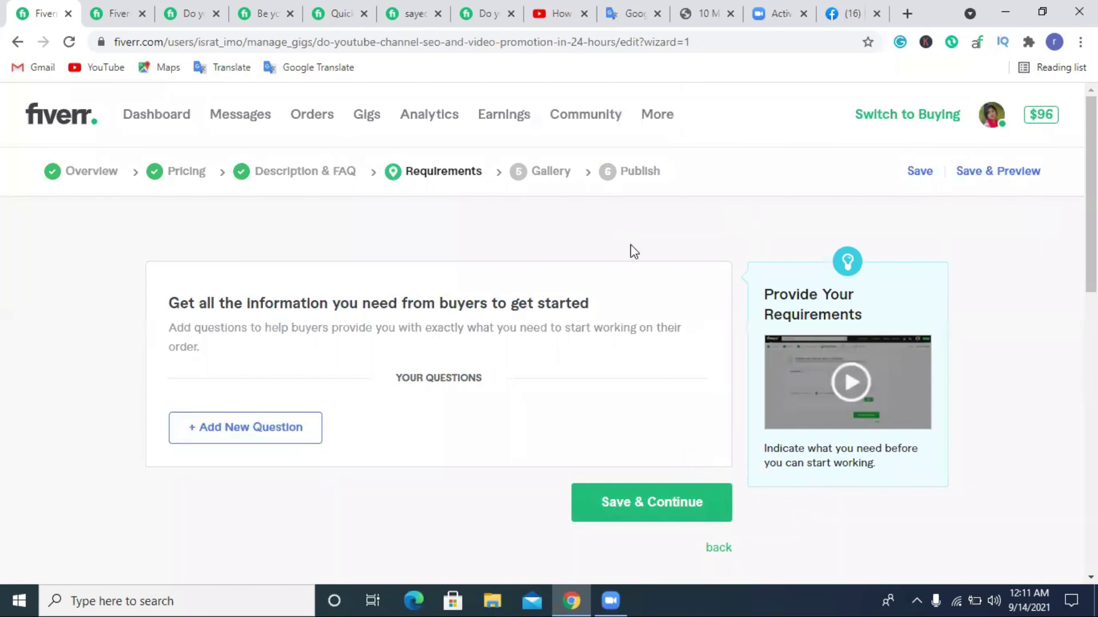
pyautogui.click(233, 443)
pyautogui.scroll(-4, 343, 400)
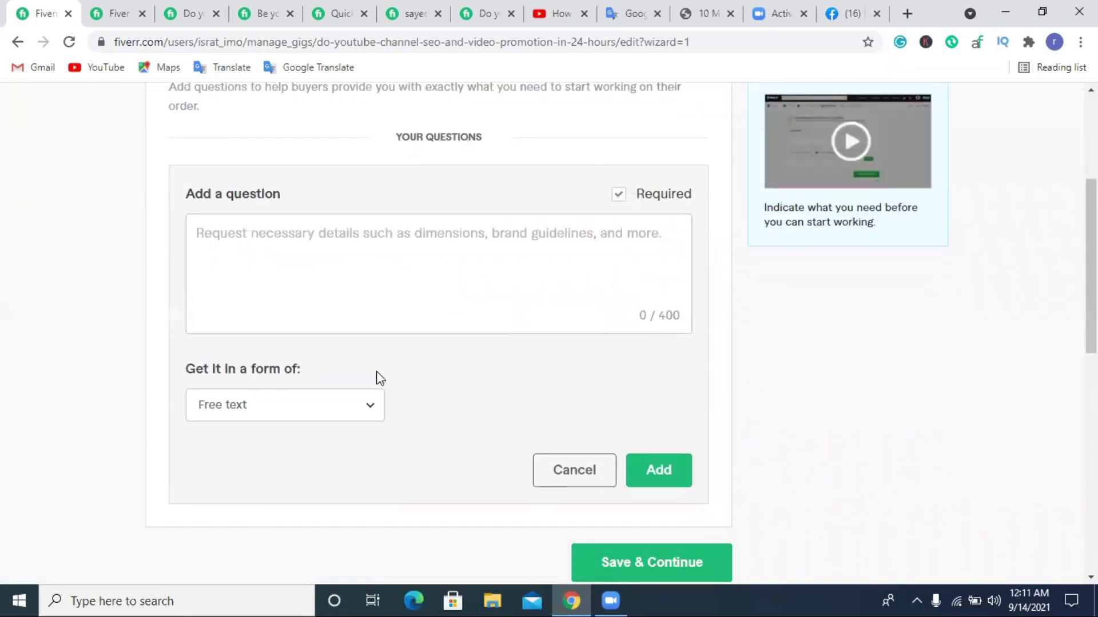
pyautogui.click(237, 408)
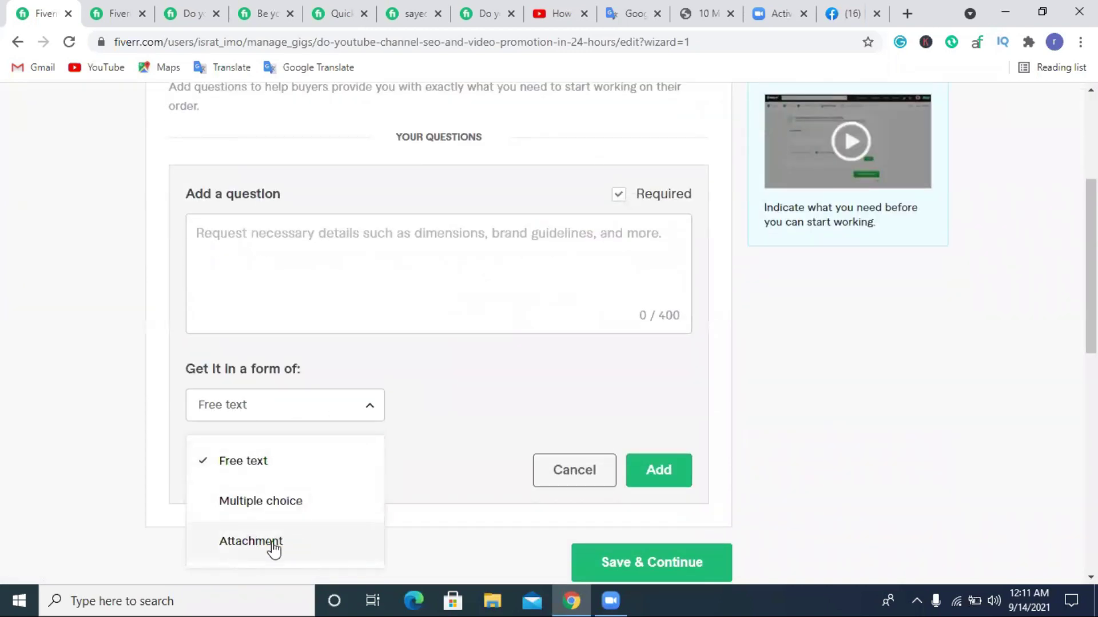
pyautogui.click(237, 548)
pyautogui.click(225, 243)
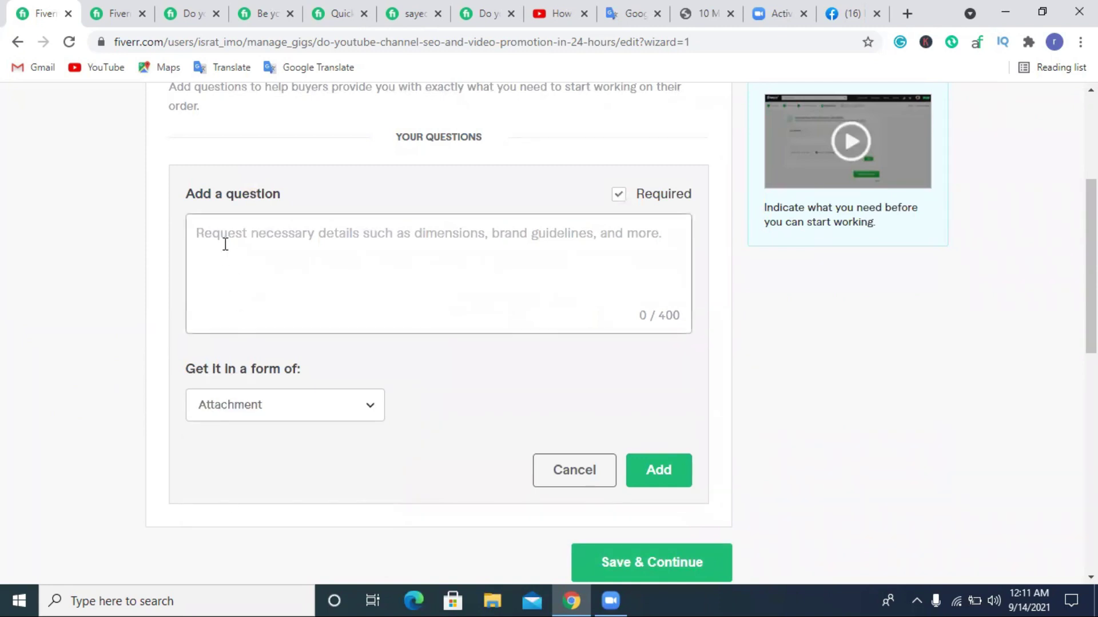
# Type '1. Youtube Access or Manager' as the first item, fixing the 'Acess' typo.
pyautogui.write('1.')
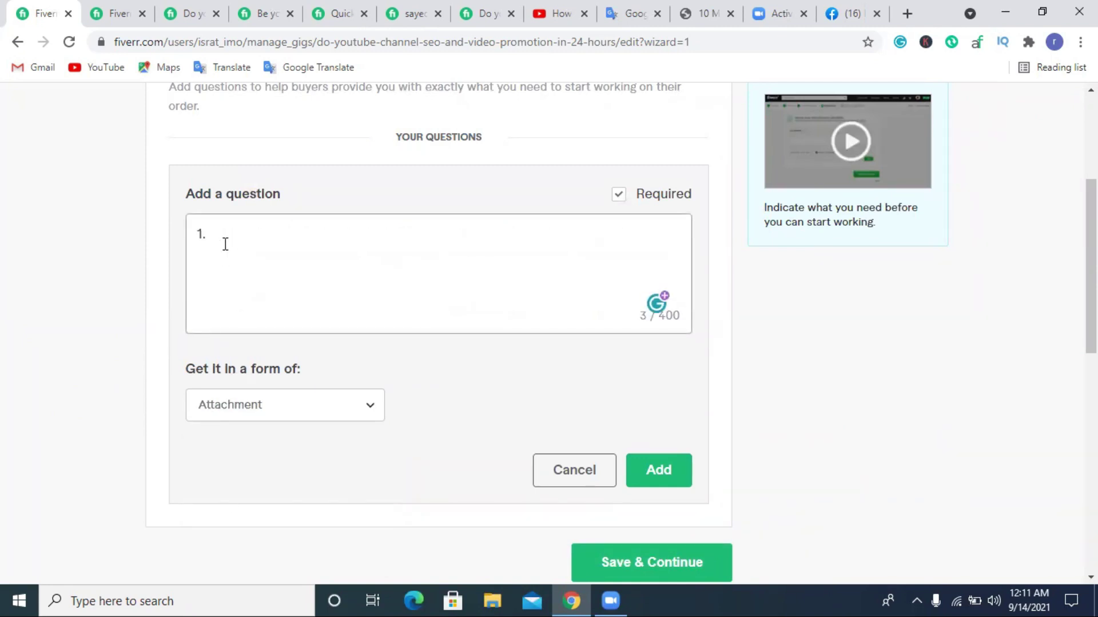
pyautogui.write(' Youtube Acess')
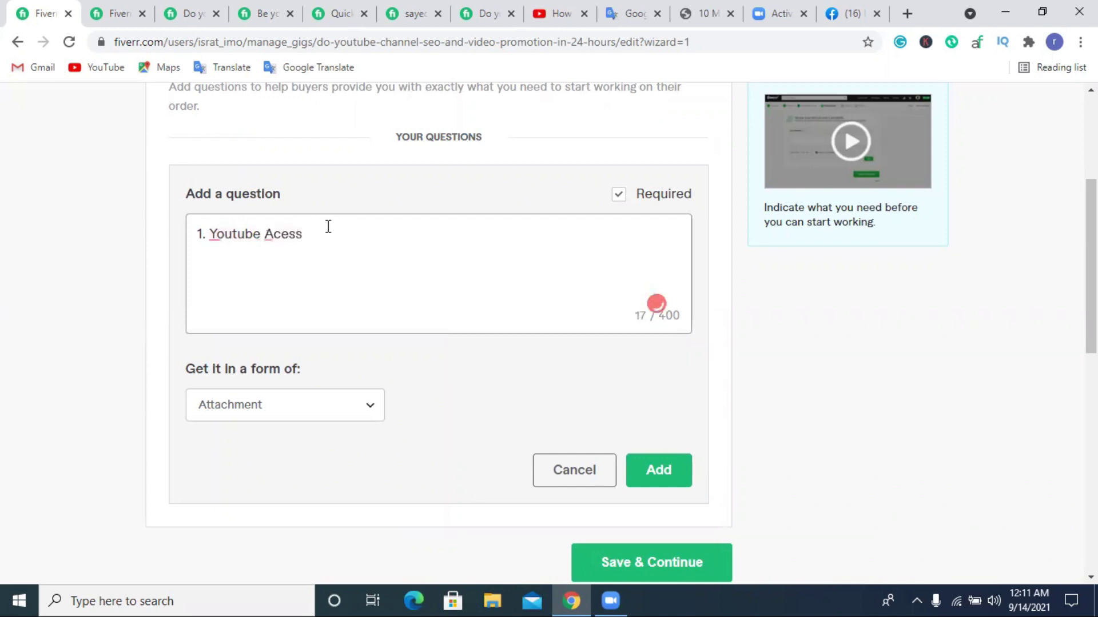
pyautogui.moveTo(289, 231)
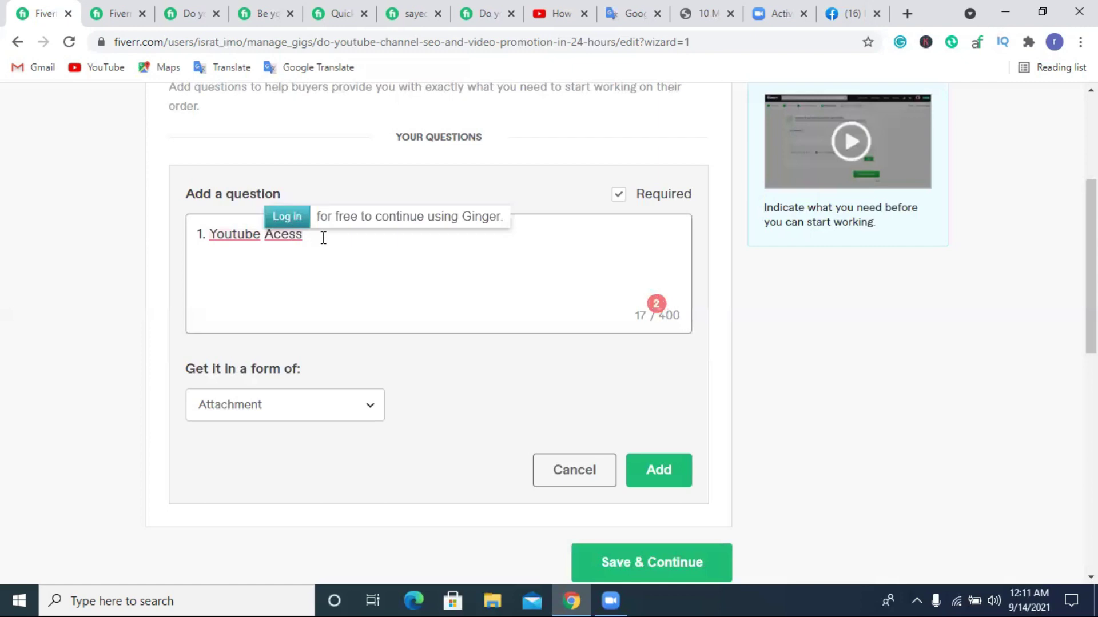
pyautogui.click(276, 233)
pyautogui.write('c')
pyautogui.moveTo(246, 235)
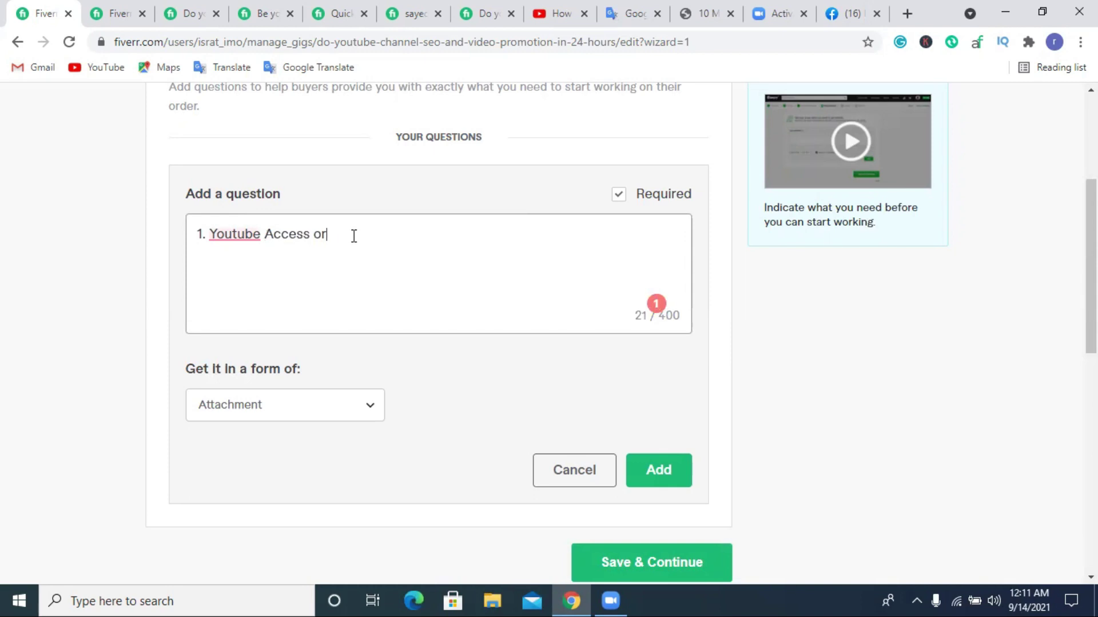
pyautogui.press('BackSpace')
pyautogui.write('Manager')
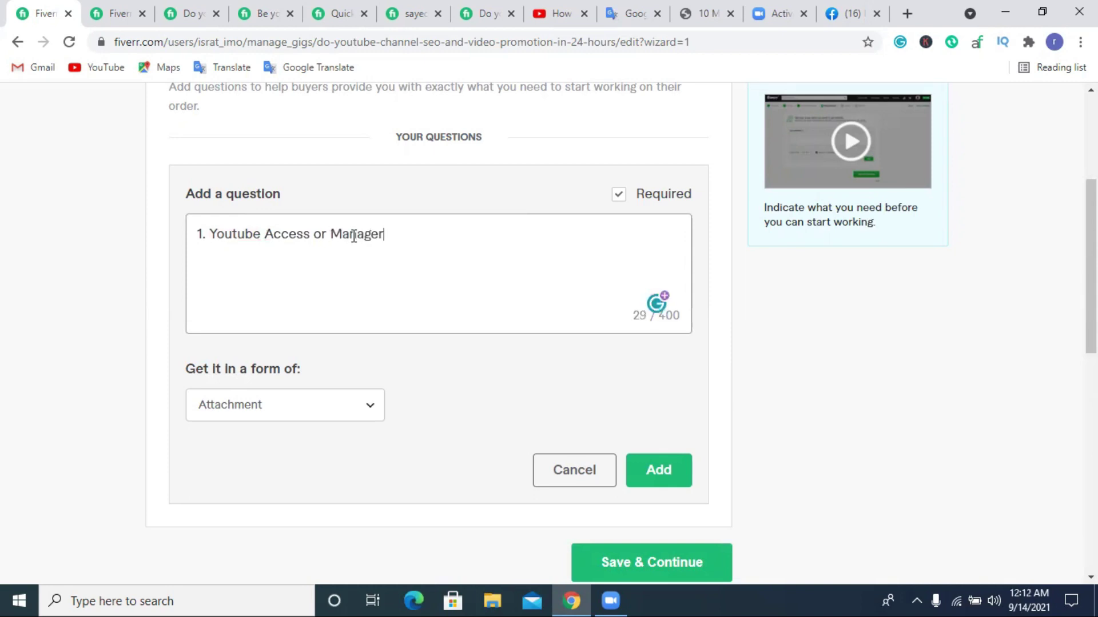
# Add items '2. Short Descrption/Titel', '3. Video' and '4. Video Thumbnail'.
pyautogui.press('Return')
pyautogui.write('2.')
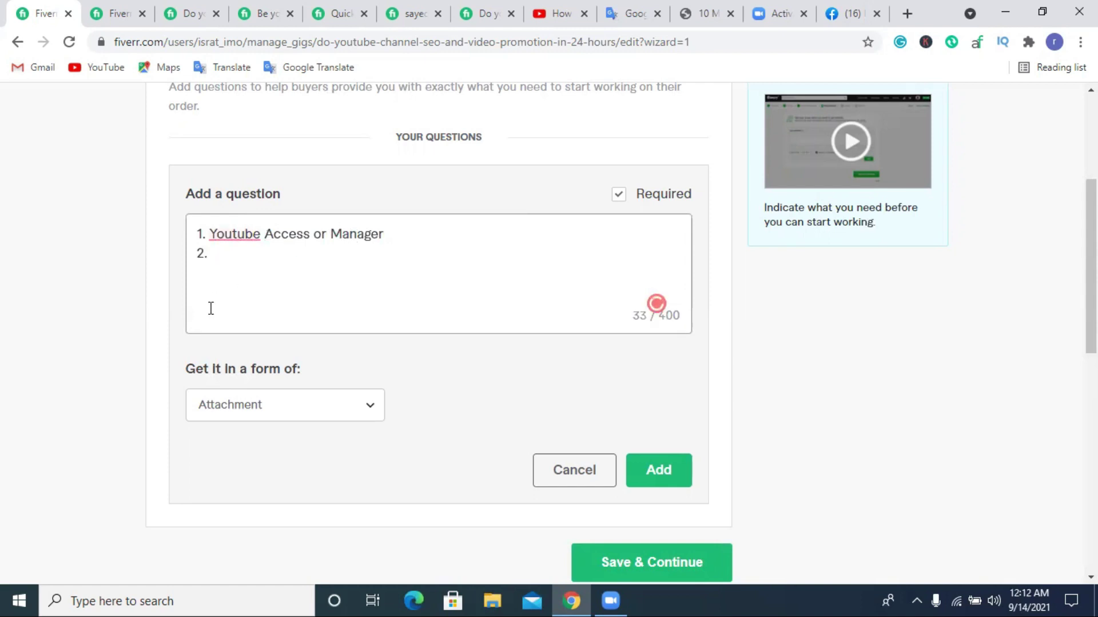
pyautogui.write('Short Des')
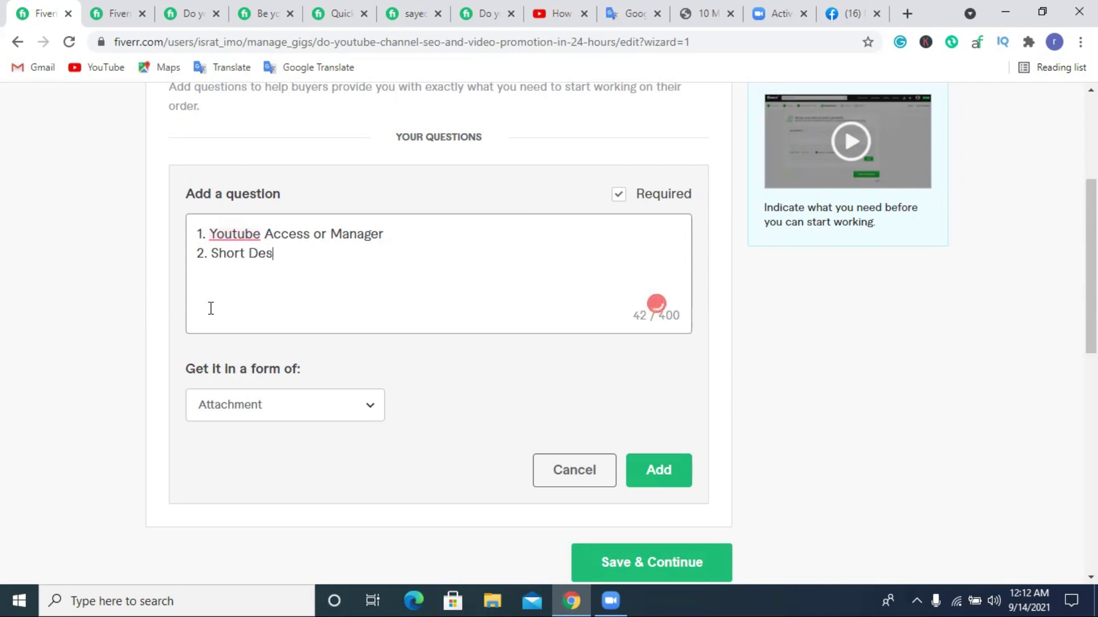
pyautogui.write('crption/')
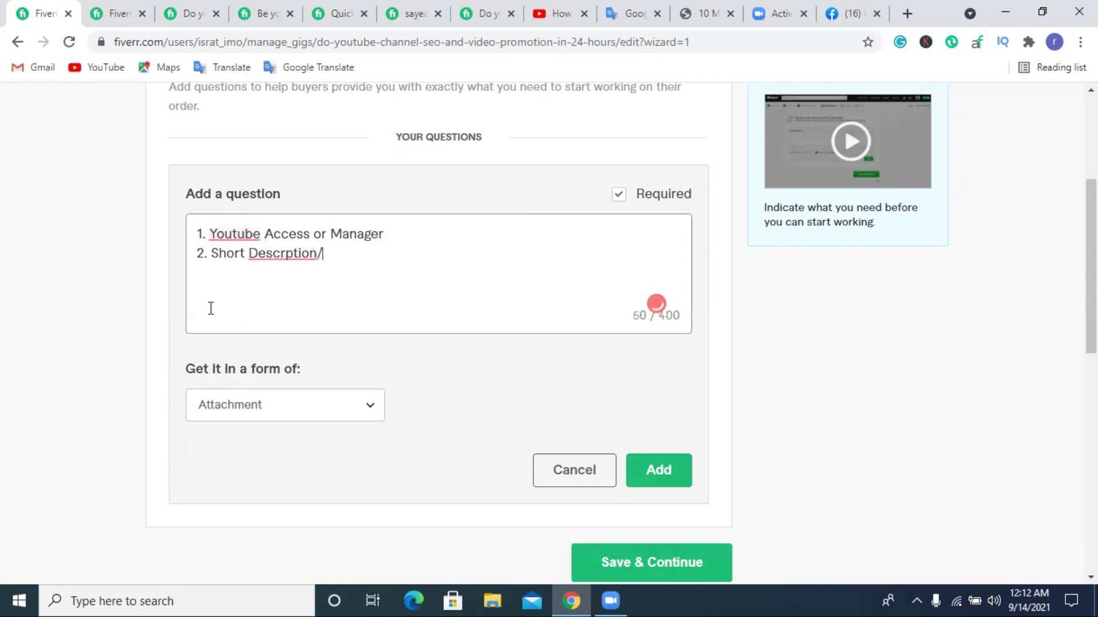
pyautogui.write('Tite')
pyautogui.write('l ')
pyautogui.write('3. ')
pyautogui.write('Vid')
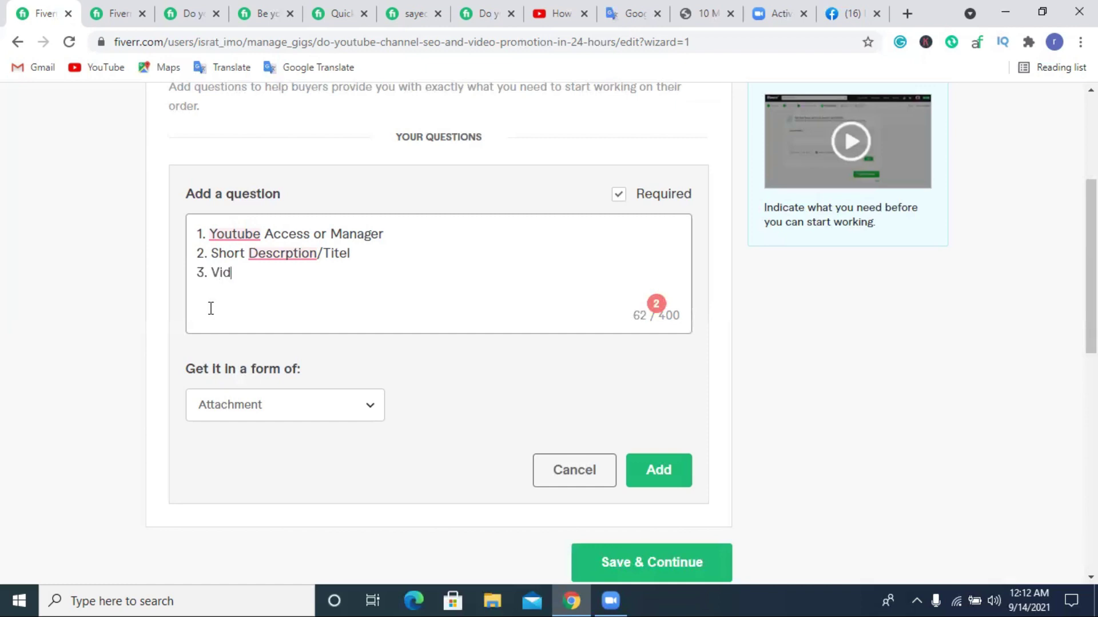
pyautogui.write('eo/')
pyautogui.press('BackSpace')
pyautogui.press('Return')
pyautogui.write('4.')
pyautogui.write('Video Thum')
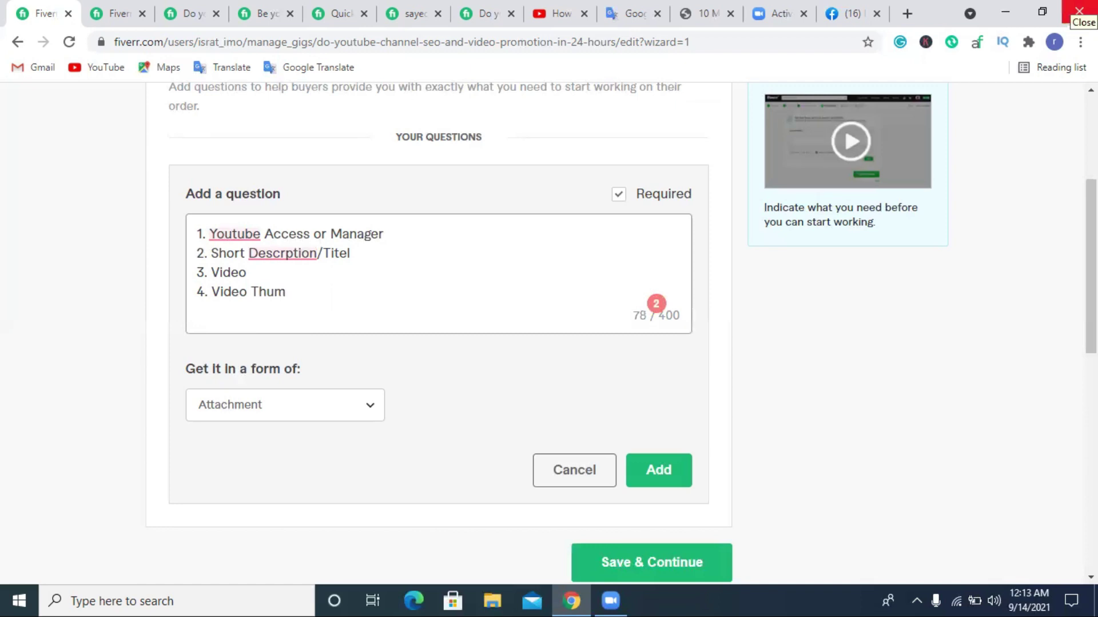
pyautogui.write('b')
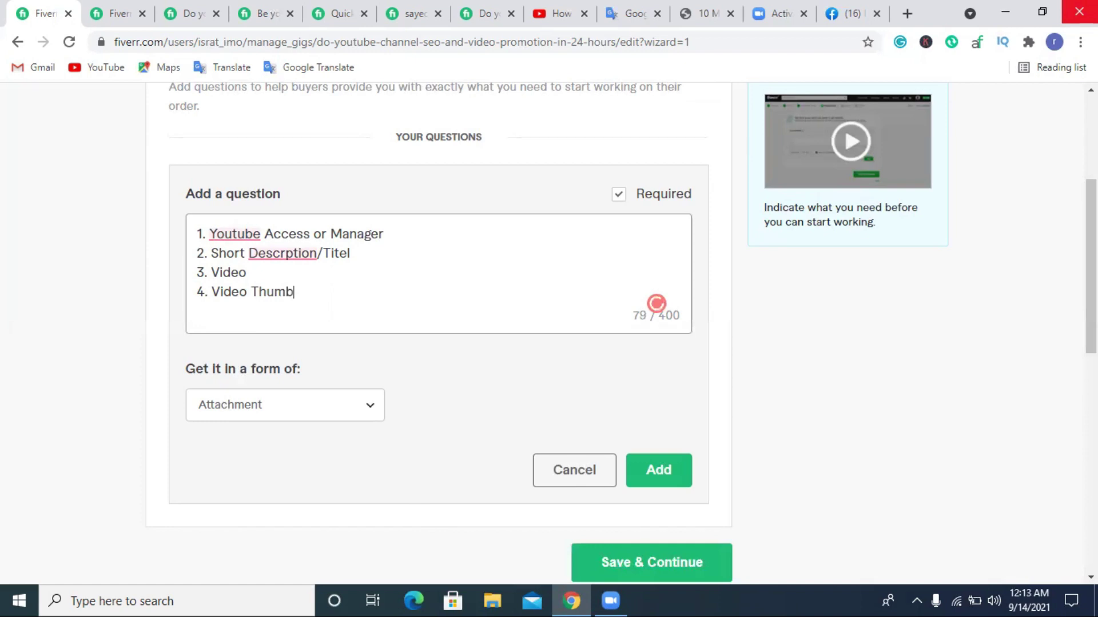
pyautogui.write('nail')
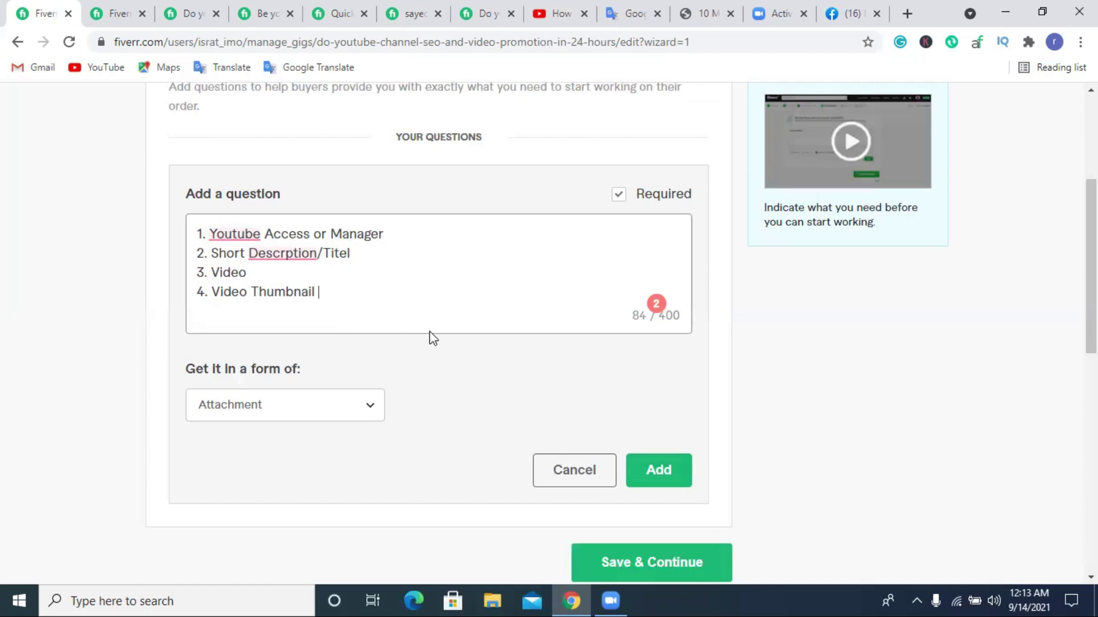
# Add the attachment question and save the requirements to reach the Gallery step.
pyautogui.click(657, 468)
pyautogui.scroll(3, 628, 448)
pyautogui.scroll(-1, 640, 435)
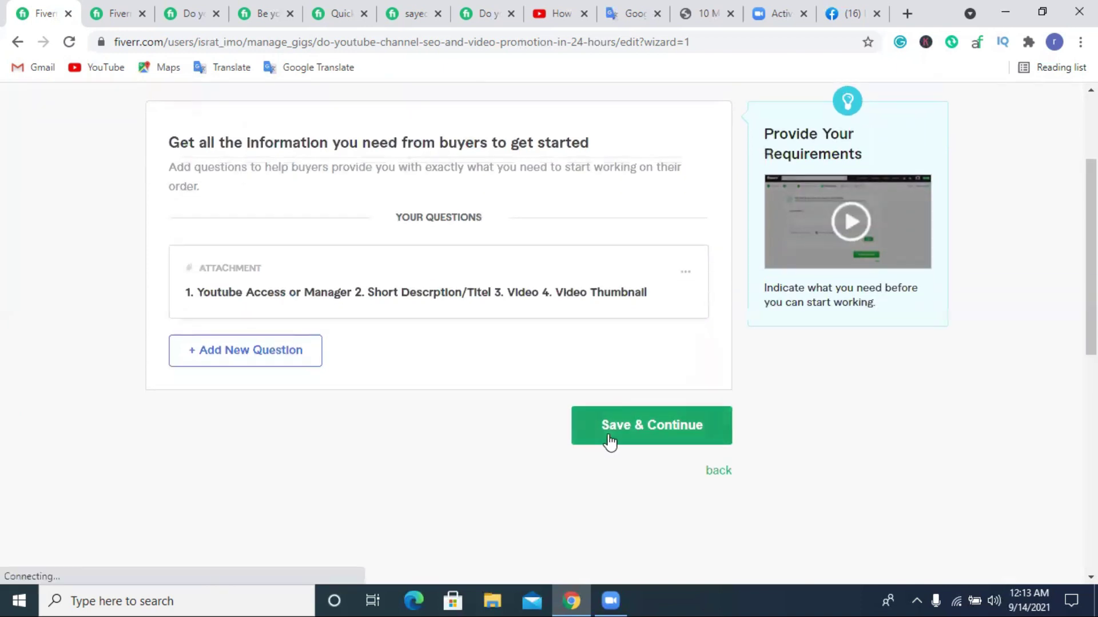
pyautogui.click(612, 433)
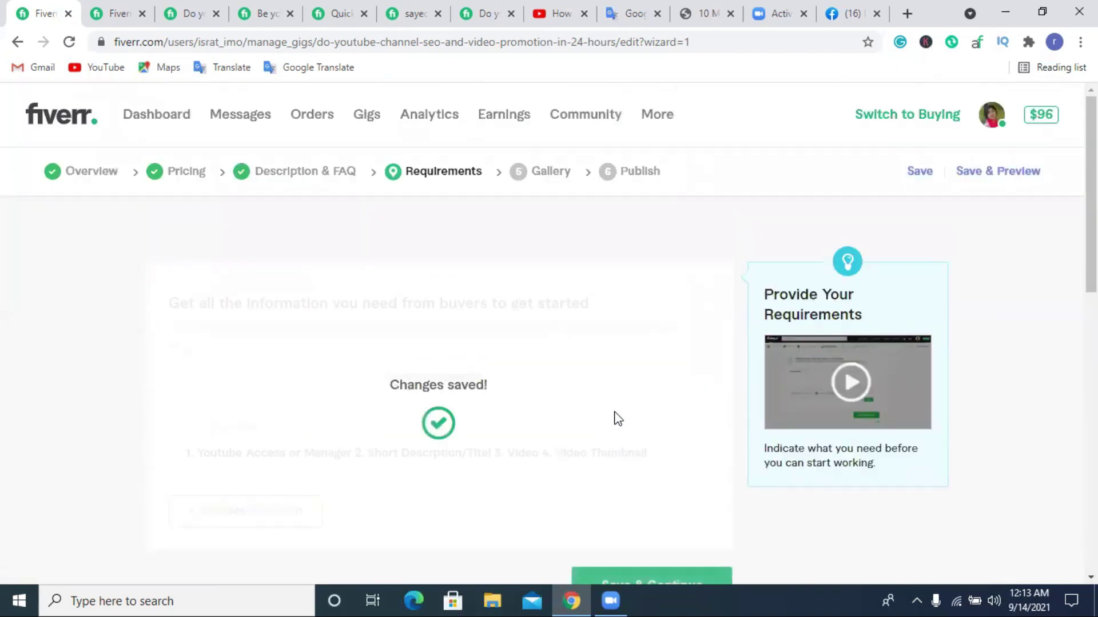
pyautogui.scroll(-4, 605, 230)
pyautogui.scroll(2, 605, 230)
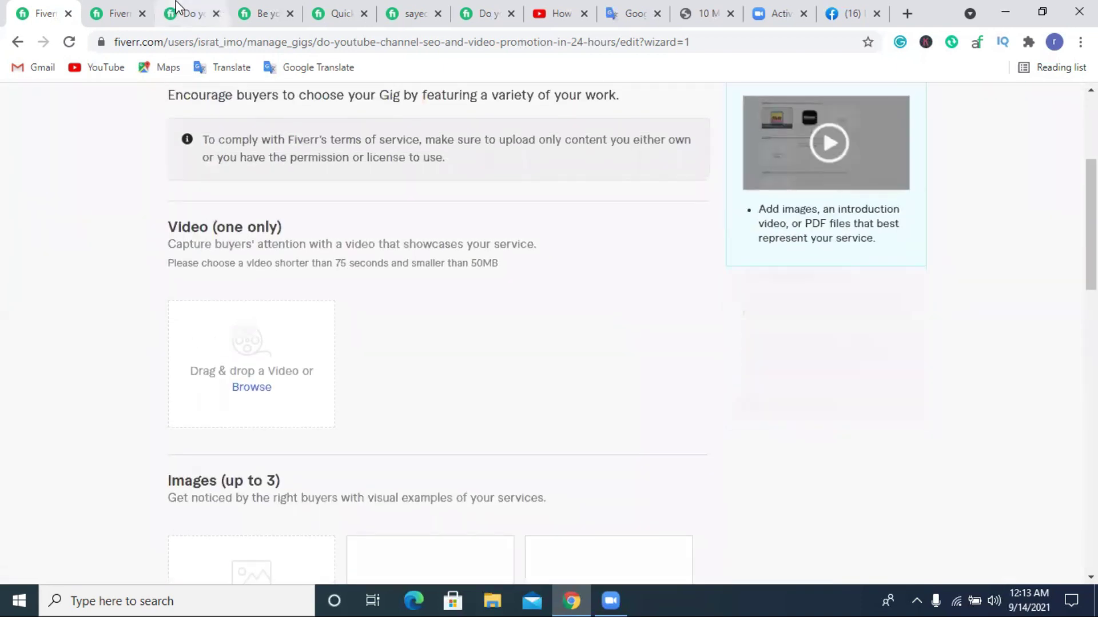
# Close the Zoom, 10minutemail and Facebook tabs, keeping Edit Gig and Search Results.
pyautogui.click(189, 13)
pyautogui.click(215, 13)
pyautogui.click(215, 13)
pyautogui.click(215, 13)
pyautogui.click(216, 14)
pyautogui.click(216, 13)
pyautogui.click(215, 13)
pyautogui.click(215, 13)
pyautogui.click(215, 13)
pyautogui.click(216, 13)
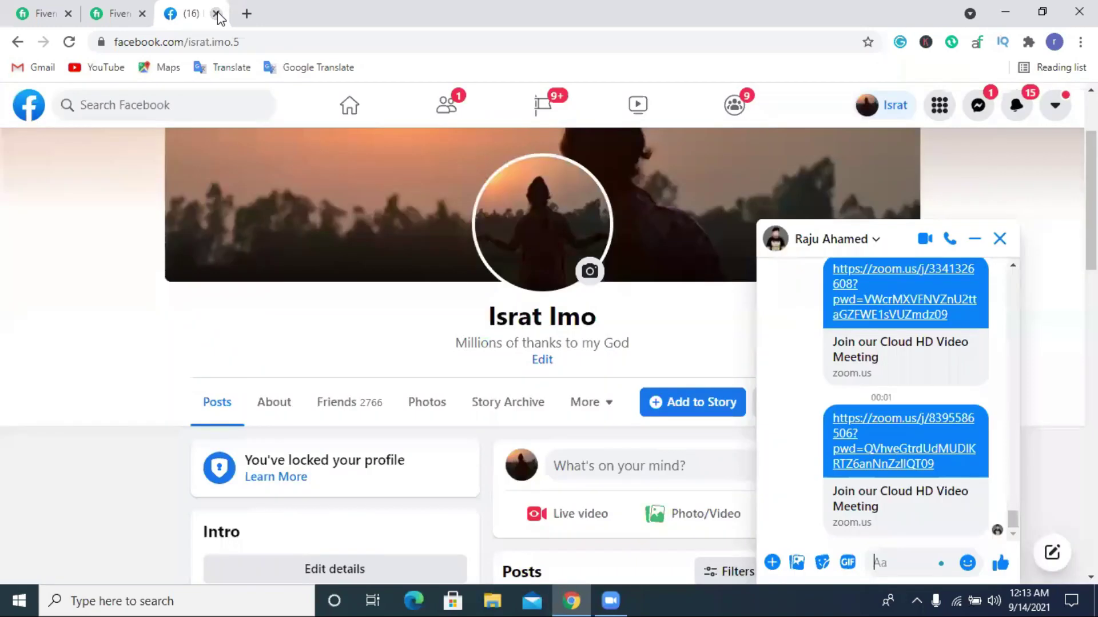
pyautogui.click(216, 13)
pyautogui.click(89, 9)
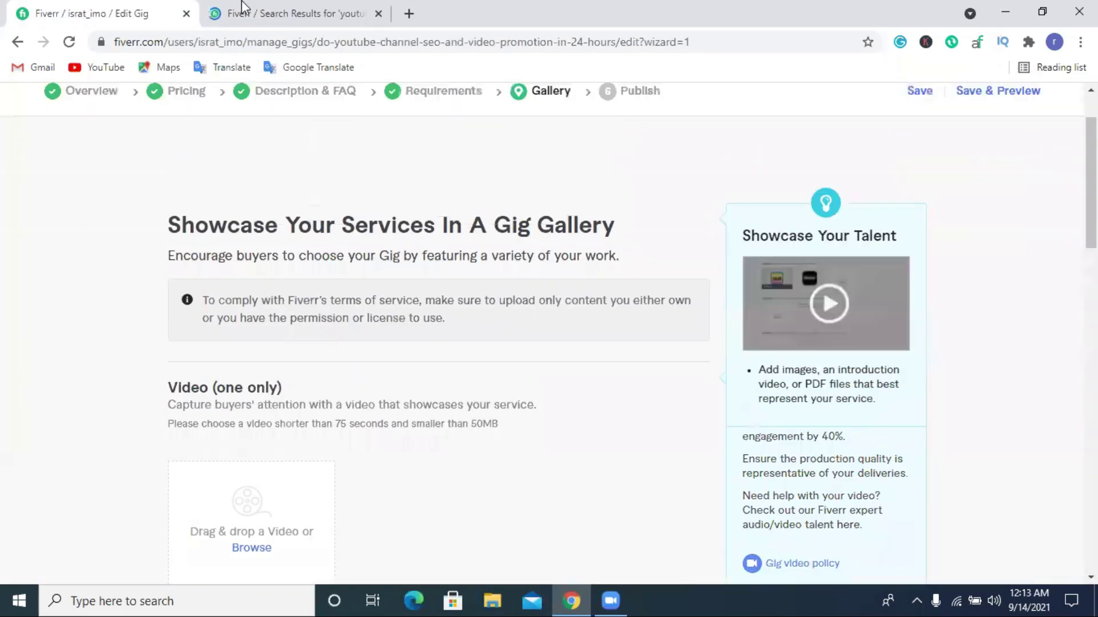
# Browse the 'youtube seo' gig cards for design ideas, then go to results page 2.
pyautogui.click(246, 11)
pyautogui.scroll(-3, 380, 209)
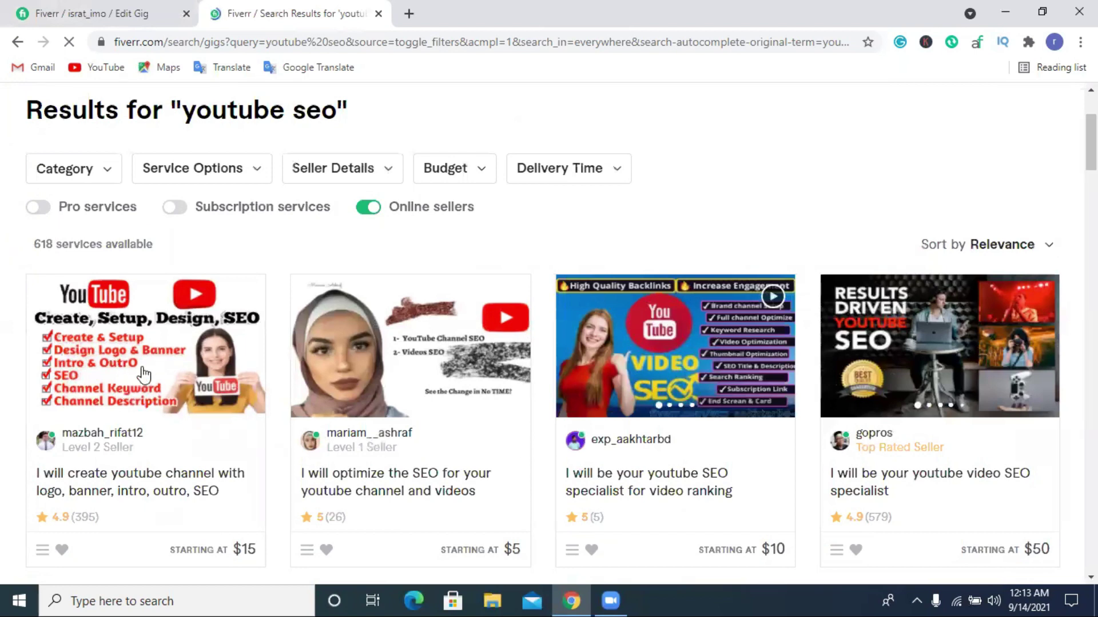
pyautogui.scroll(-6, 796, 352)
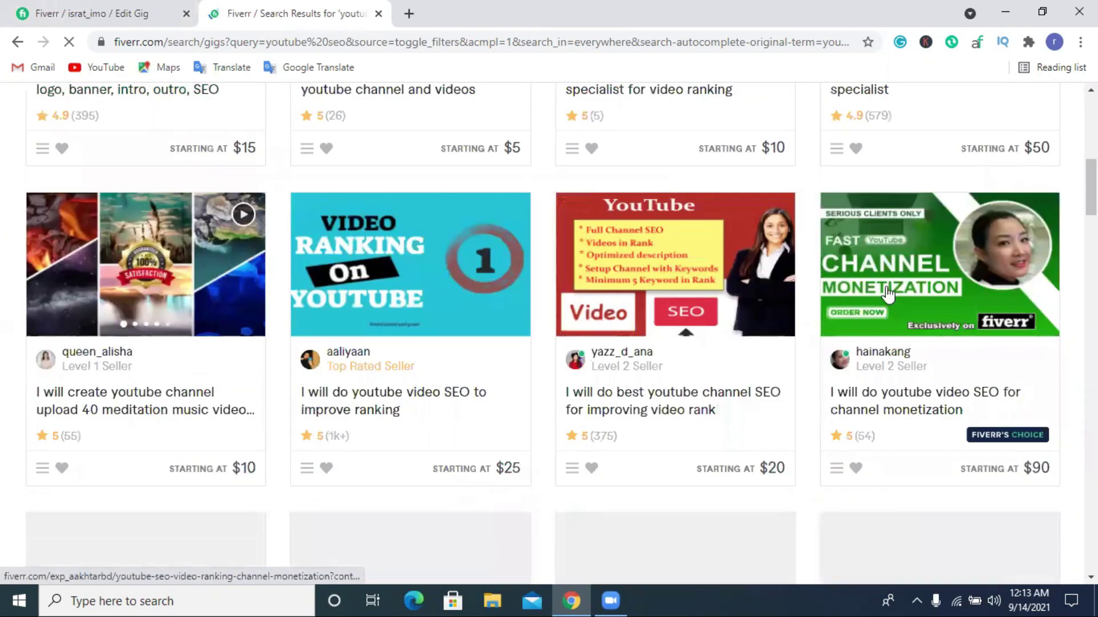
pyautogui.scroll(-4, 731, 317)
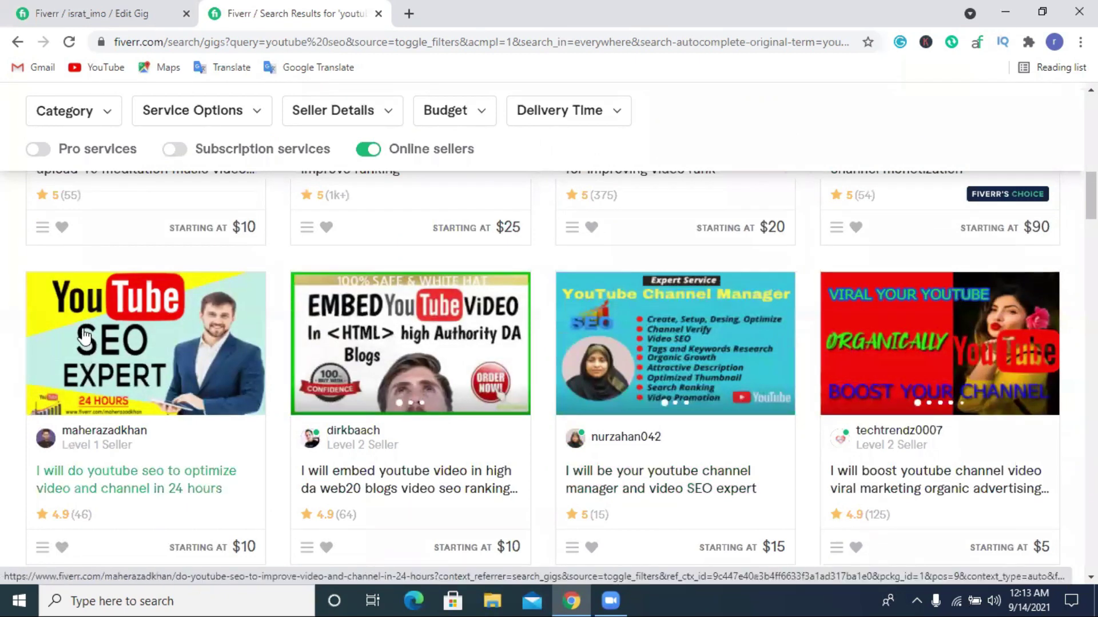
pyautogui.scroll(-8, 651, 380)
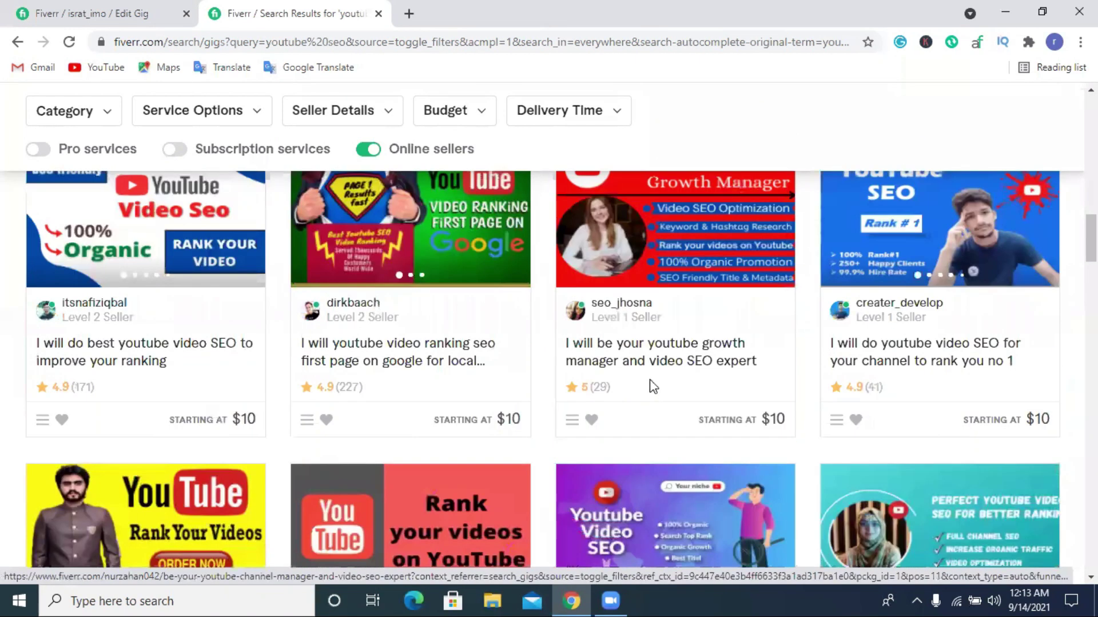
pyautogui.scroll(-6, 651, 380)
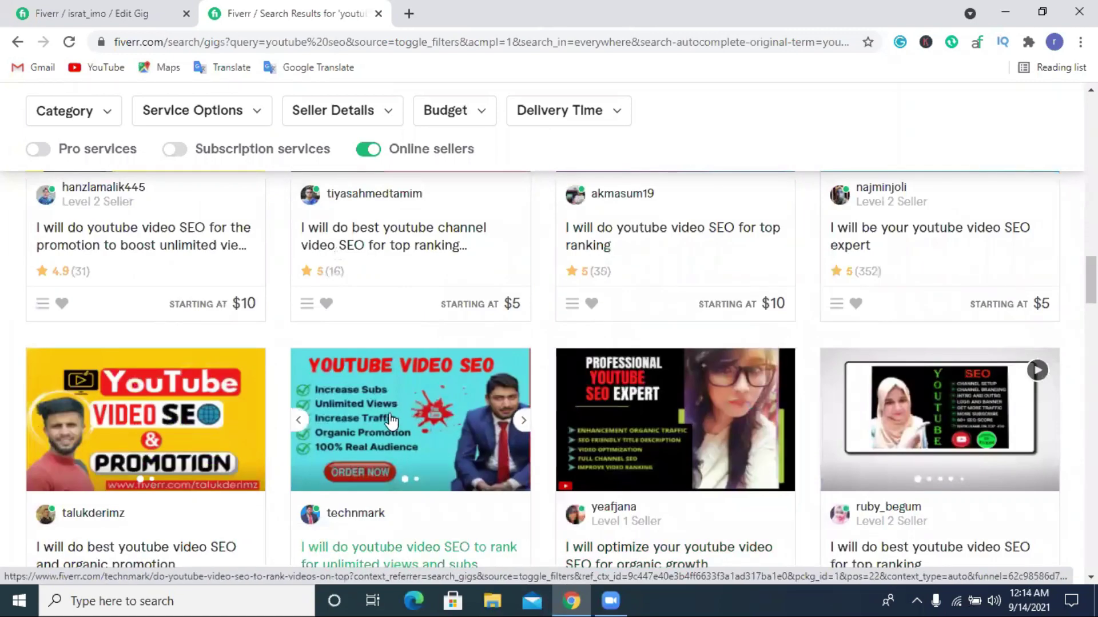
pyautogui.scroll(-1, 400, 426)
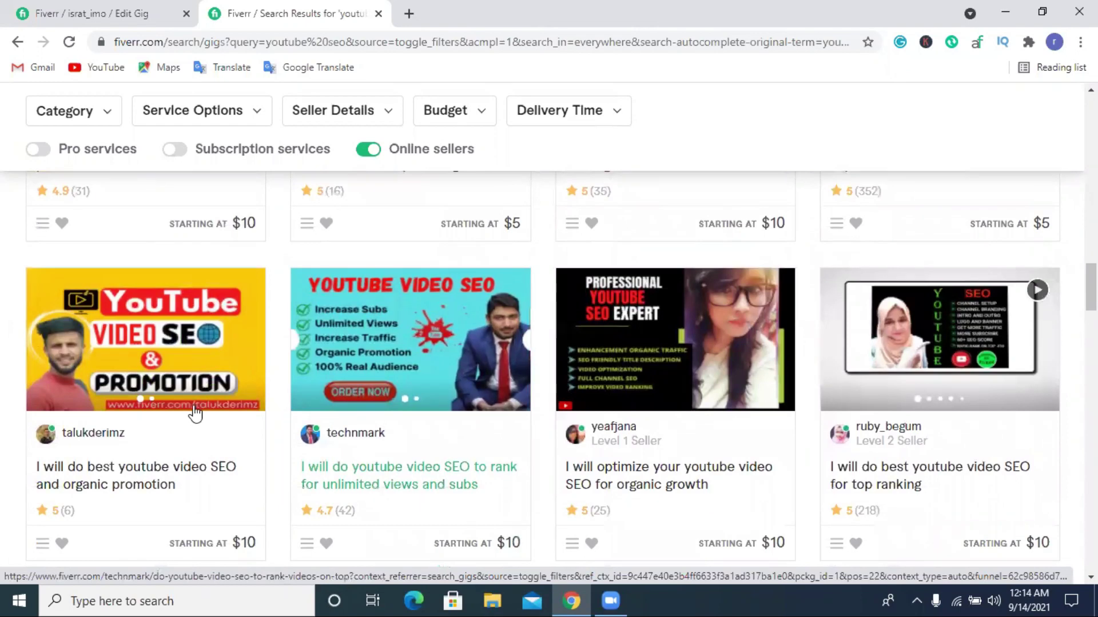
pyautogui.scroll(-6, 909, 395)
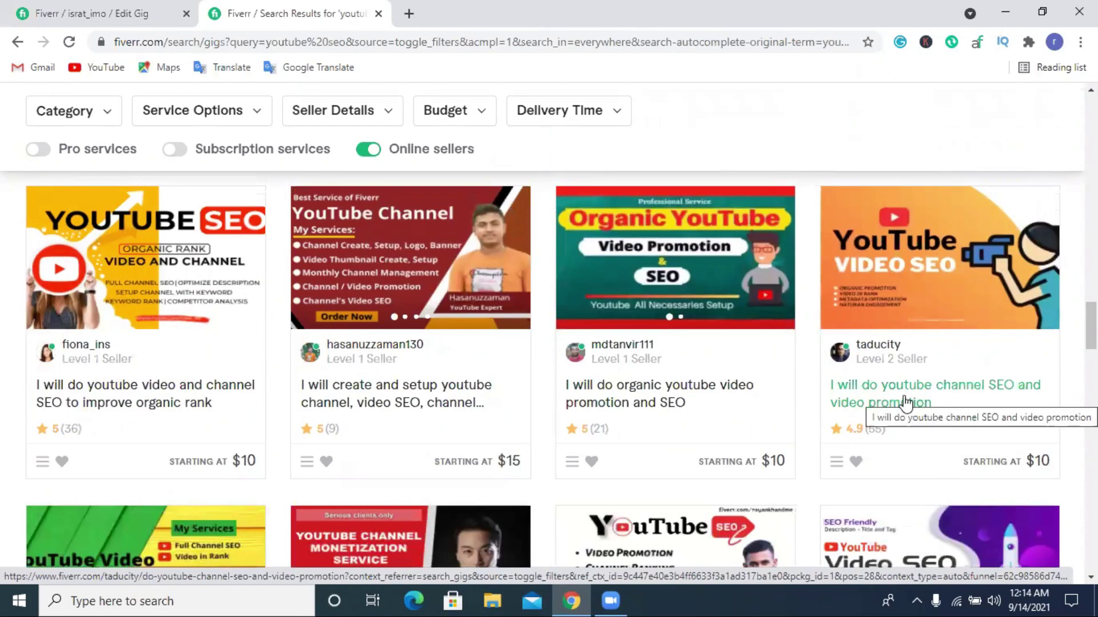
pyautogui.scroll(-4, 905, 403)
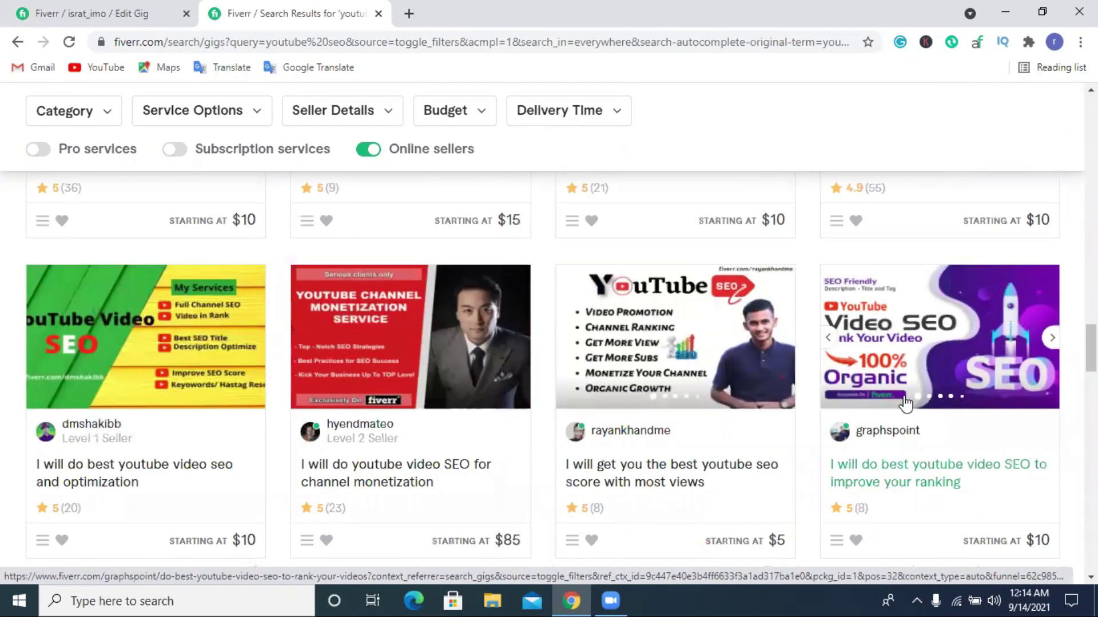
pyautogui.scroll(-5, 905, 403)
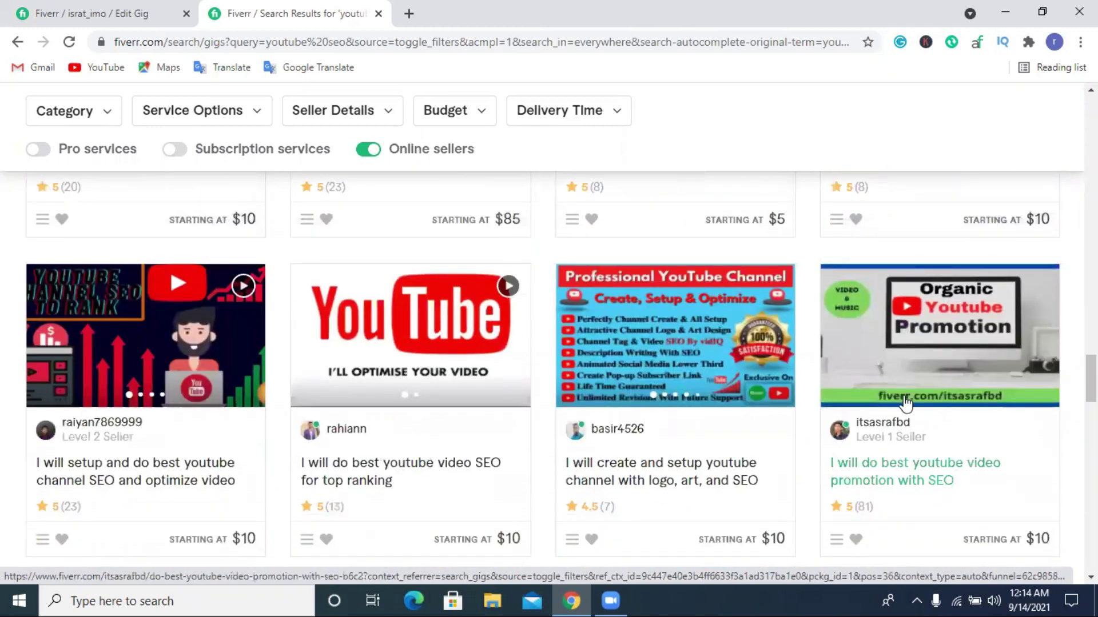
pyautogui.scroll(-10, 905, 403)
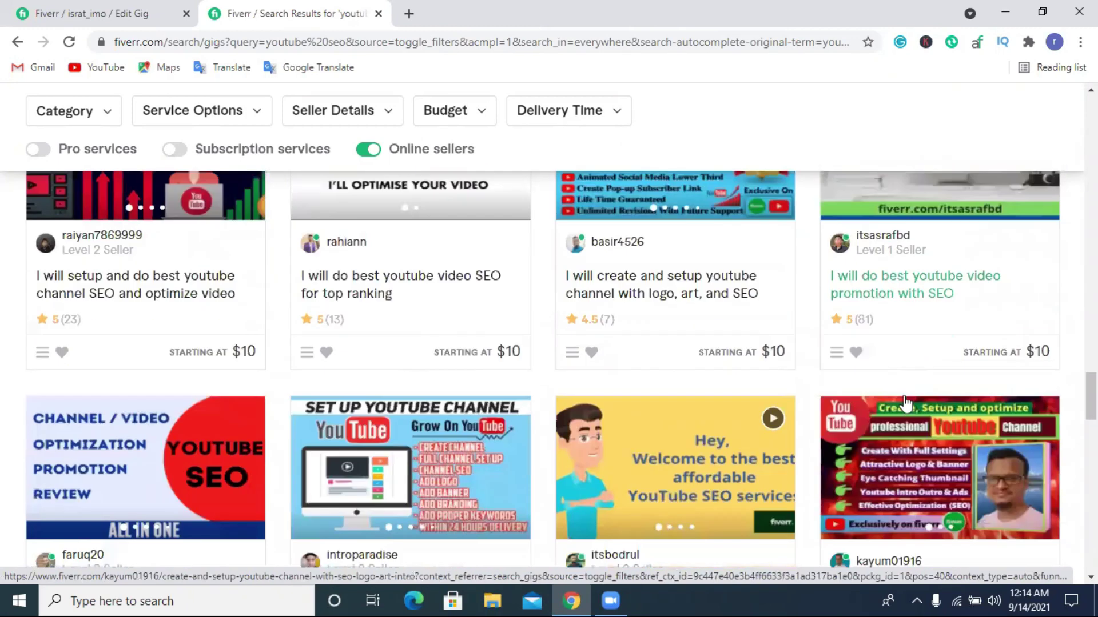
pyautogui.scroll(-5, 905, 403)
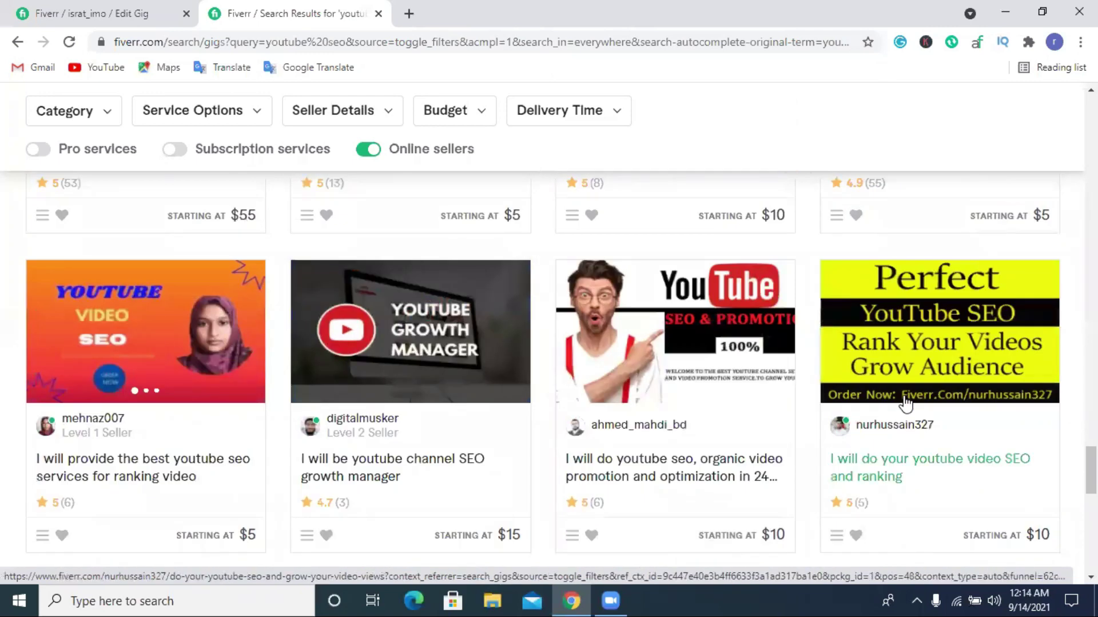
pyautogui.scroll(-5, 905, 403)
pyautogui.scroll(5, 905, 403)
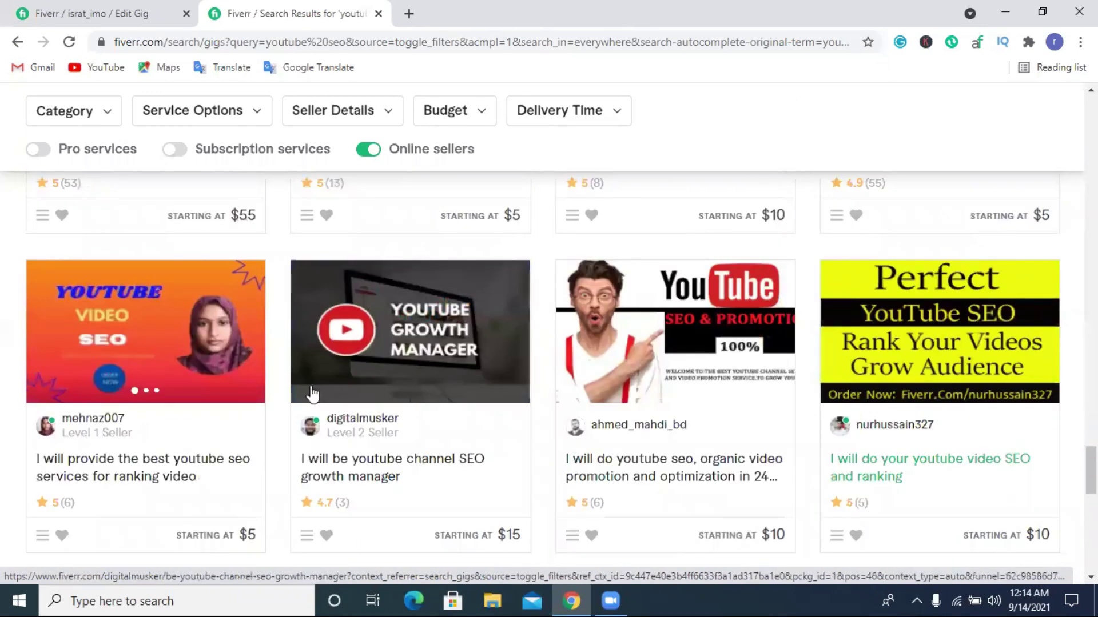
pyautogui.scroll(-4, 485, 482)
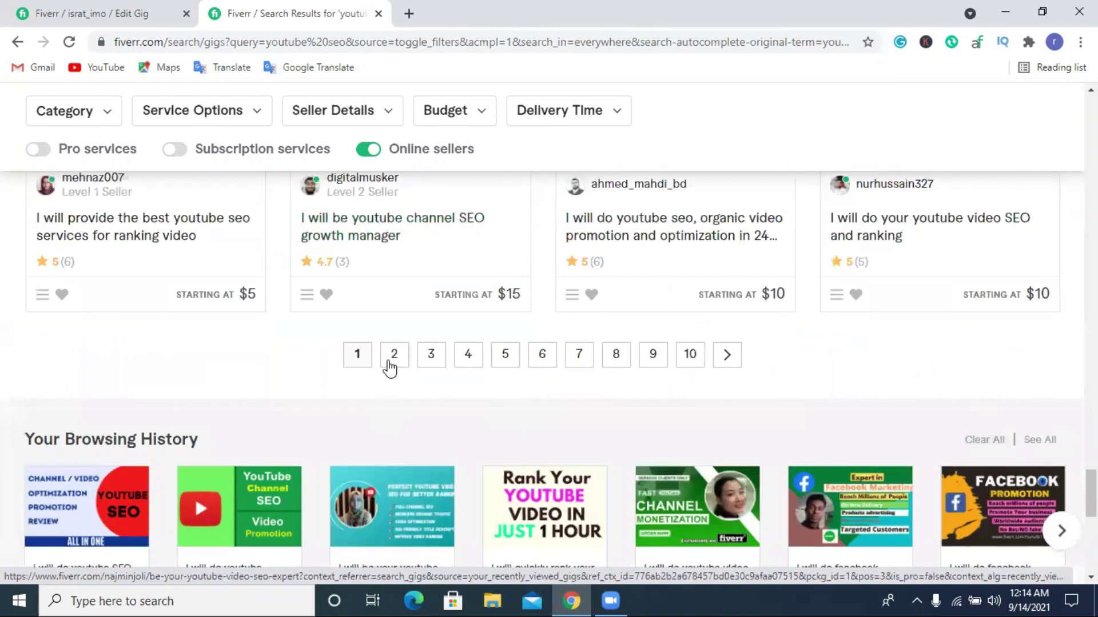
pyautogui.click(395, 354)
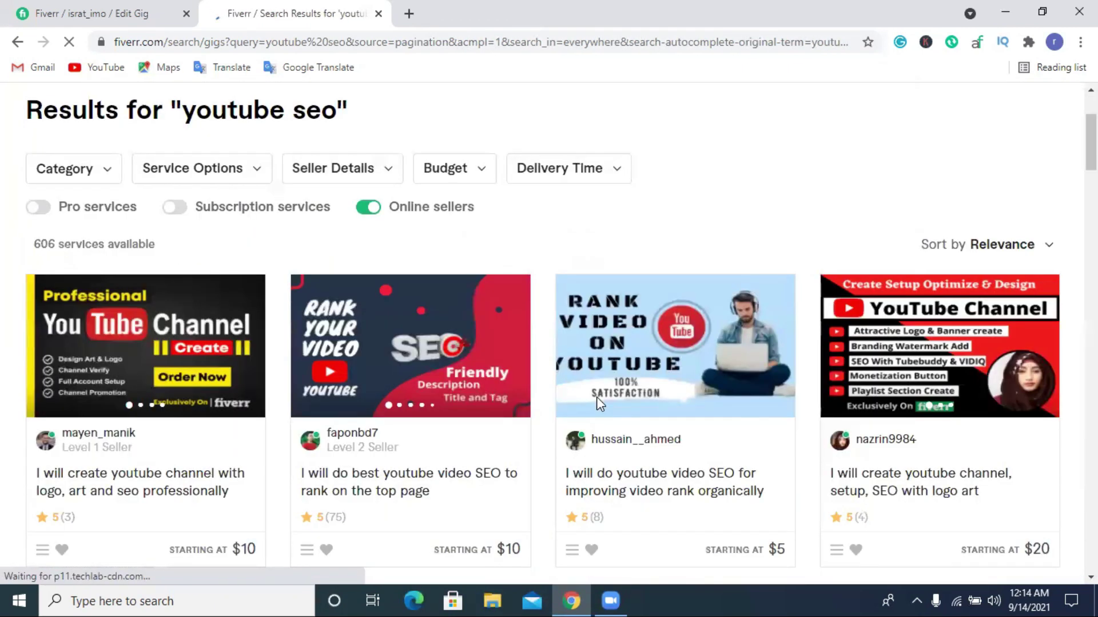
pyautogui.scroll(-4, 595, 397)
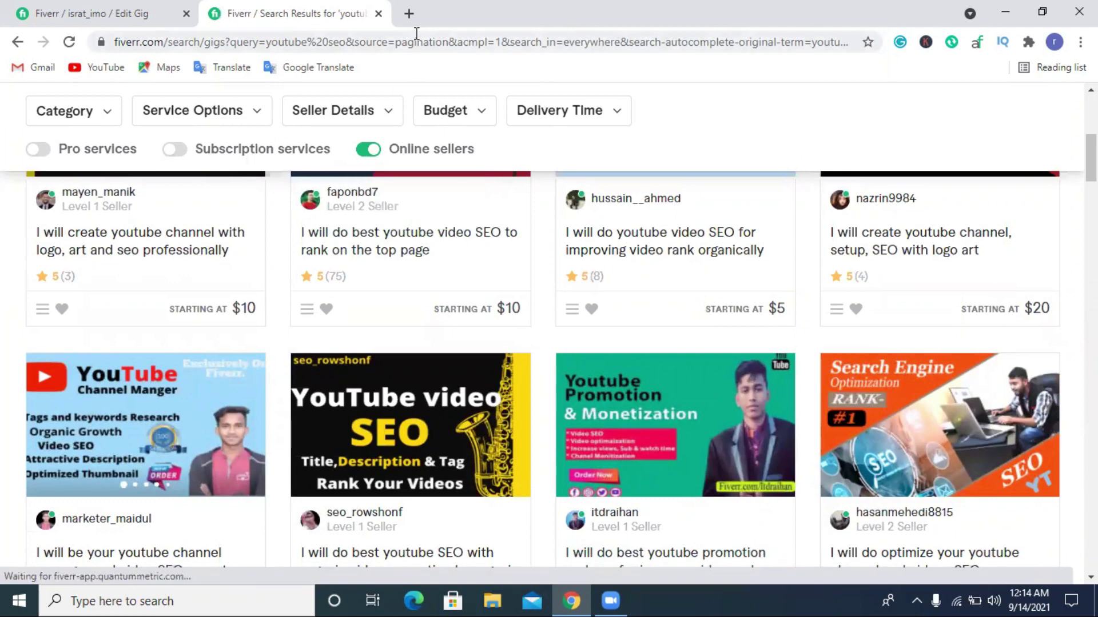
# Load canva.com in a new Chrome tab from the 'can' address-bar suggestion.
pyautogui.click(408, 14)
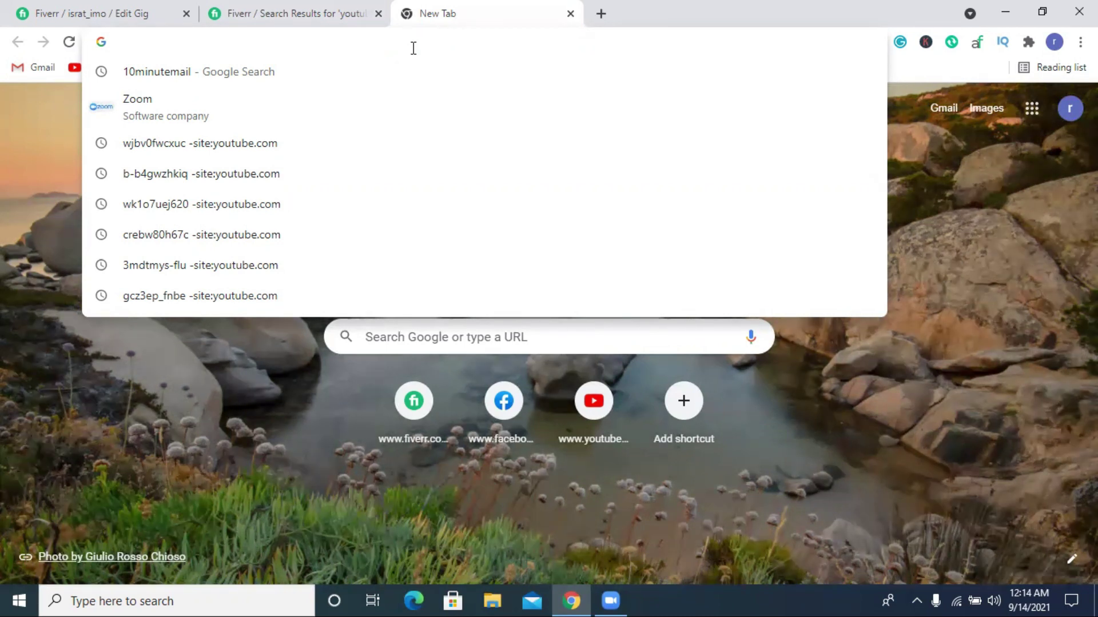
pyautogui.write('canva.com')
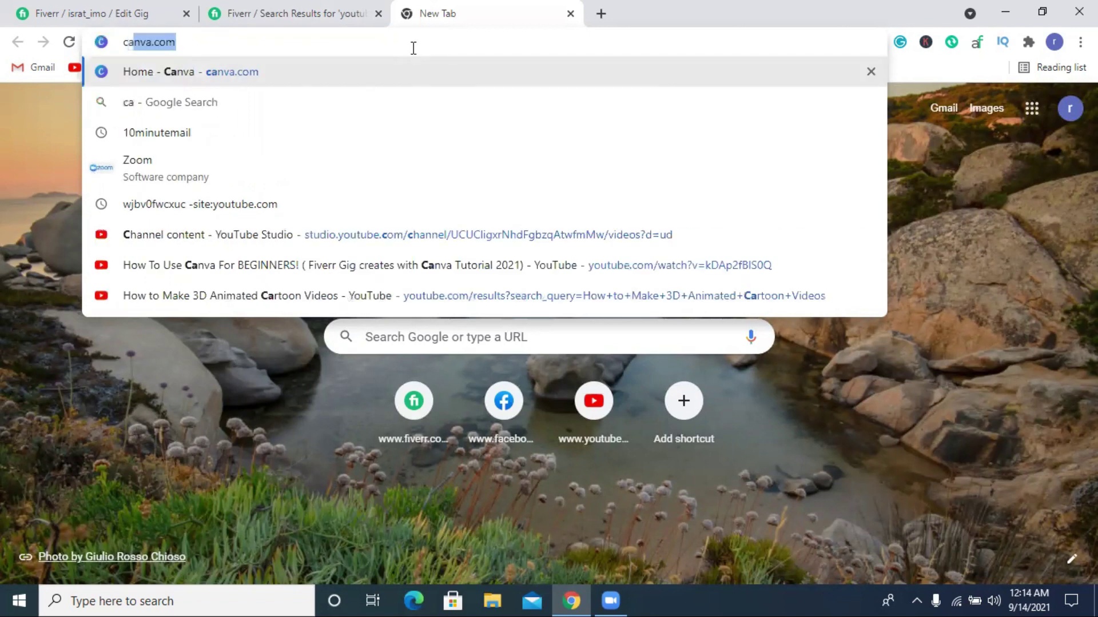
pyautogui.press('Return')
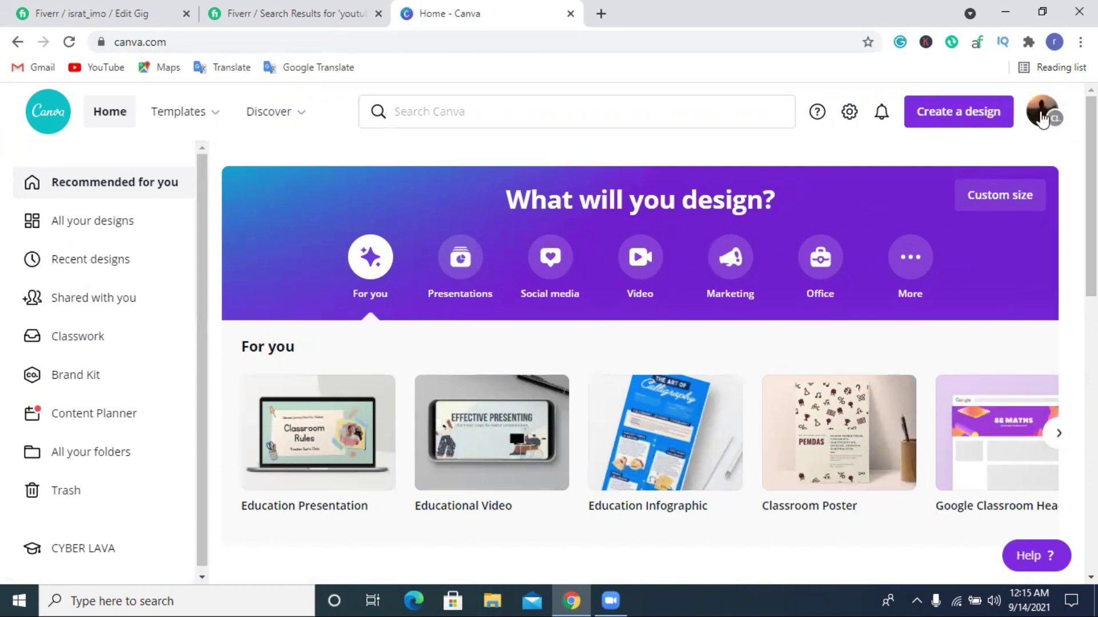
# Create a custom-size Canva design of 997 × 670 px.
pyautogui.click(975, 120)
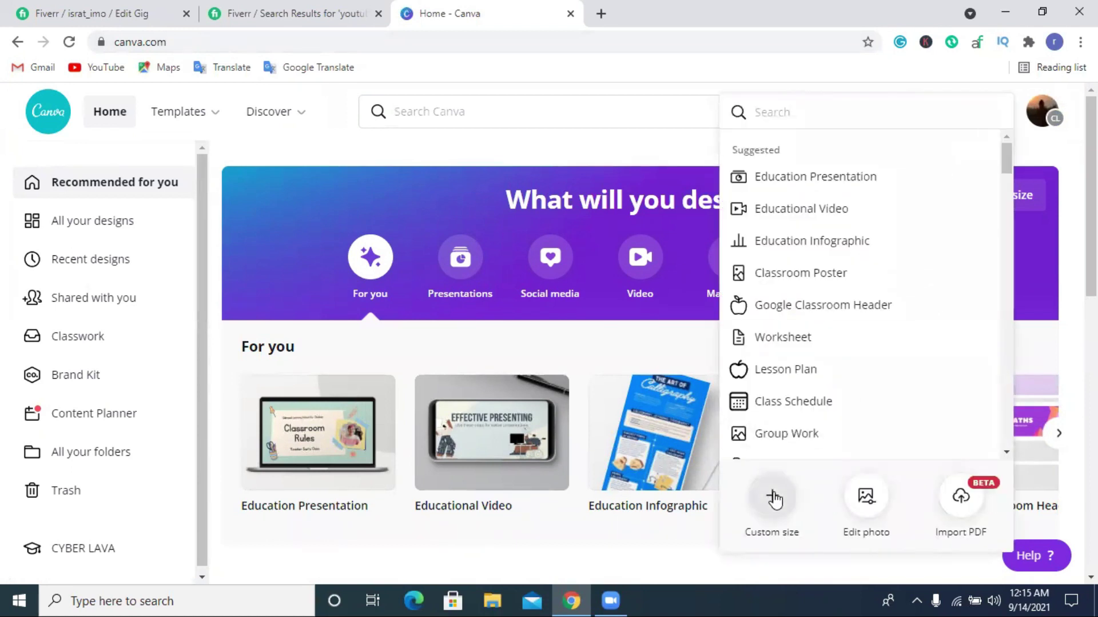
pyautogui.click(773, 499)
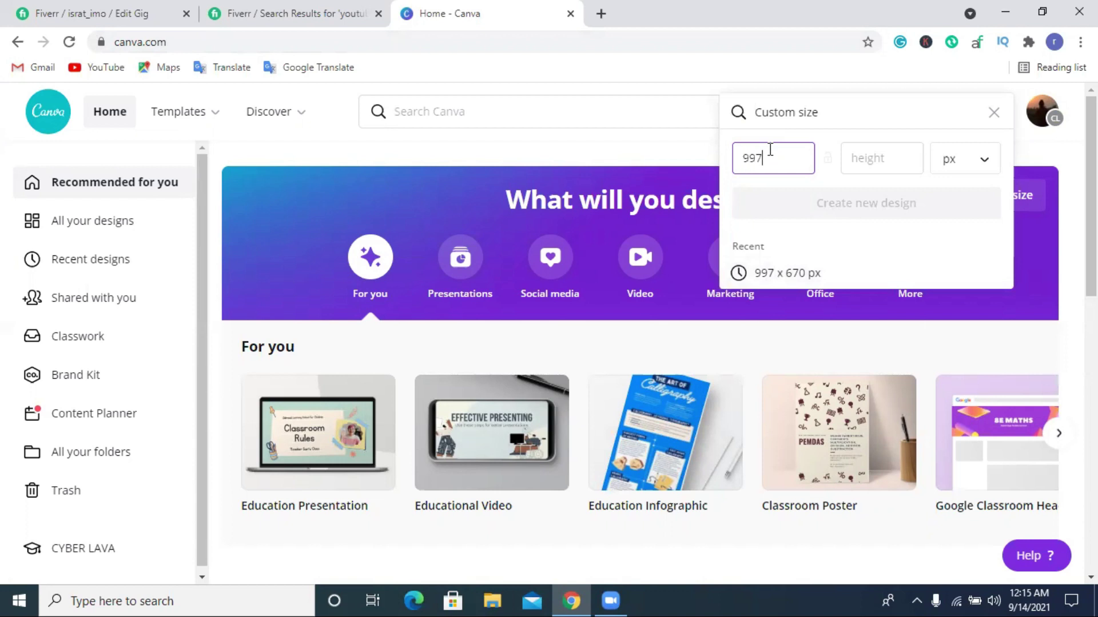
pyautogui.click(879, 155)
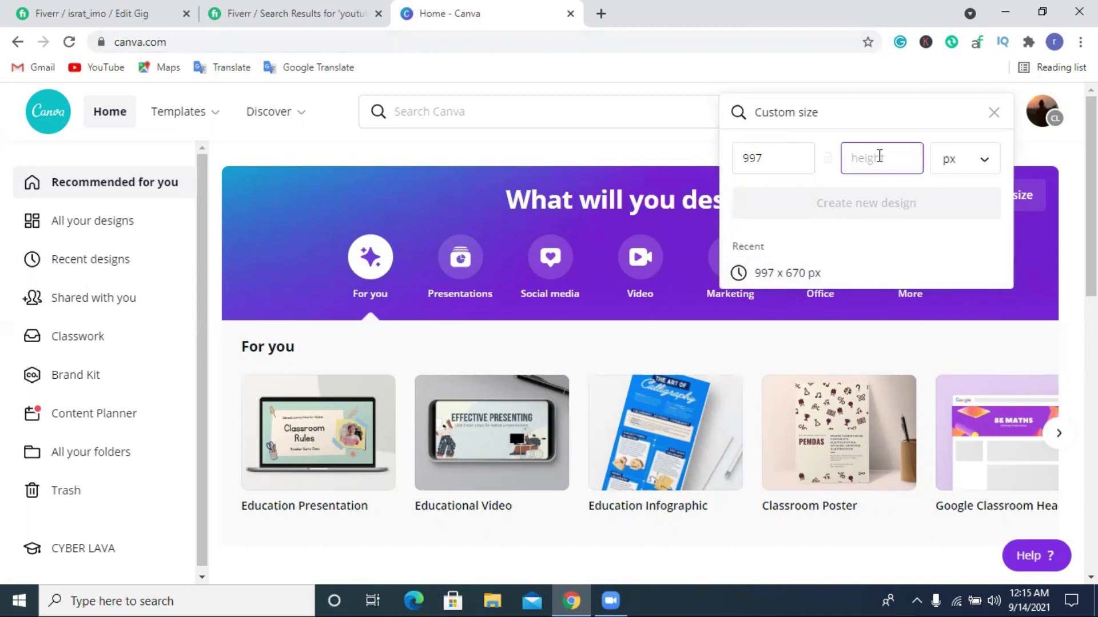
pyautogui.write('670')
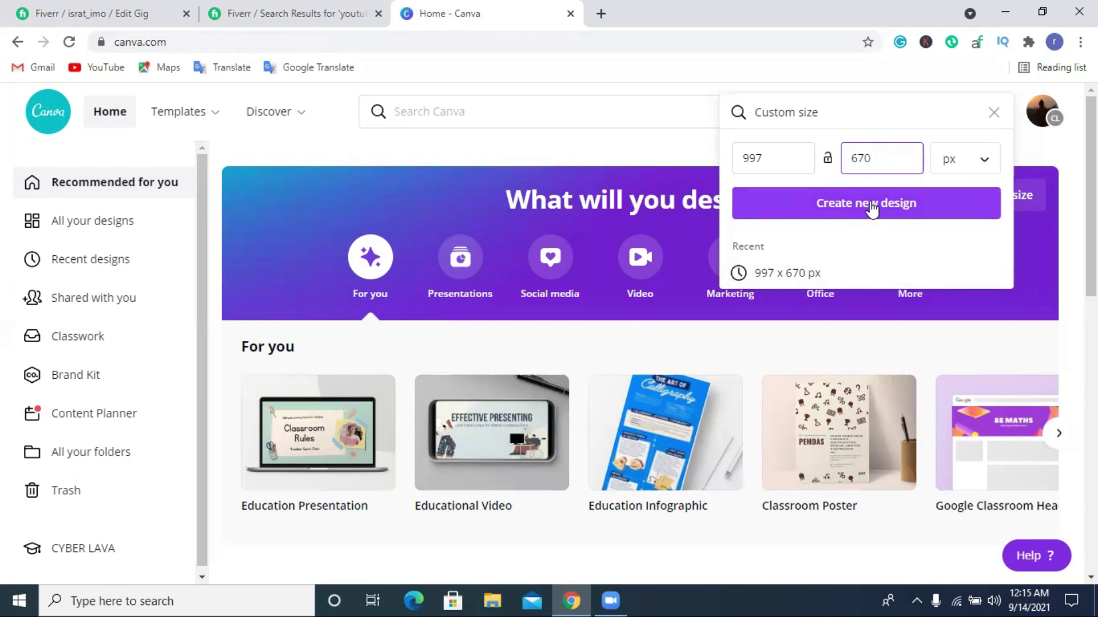
pyautogui.click(821, 211)
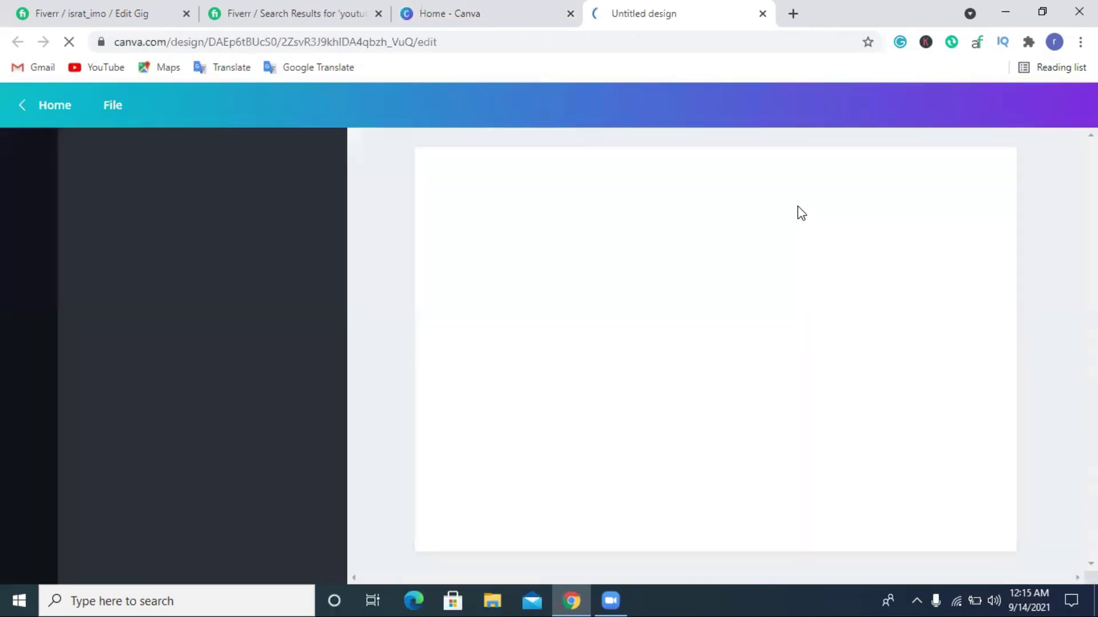
# Review the Fiverr search results for reference, then return to the Canva design.
pyautogui.click(295, 12)
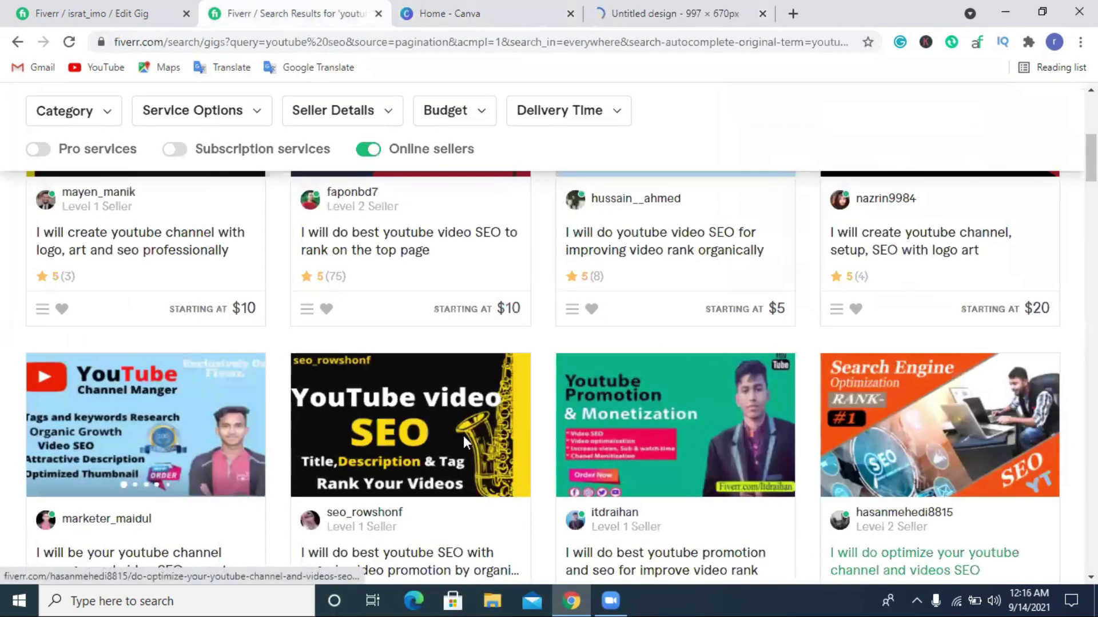
pyautogui.scroll(-3, 97, 394)
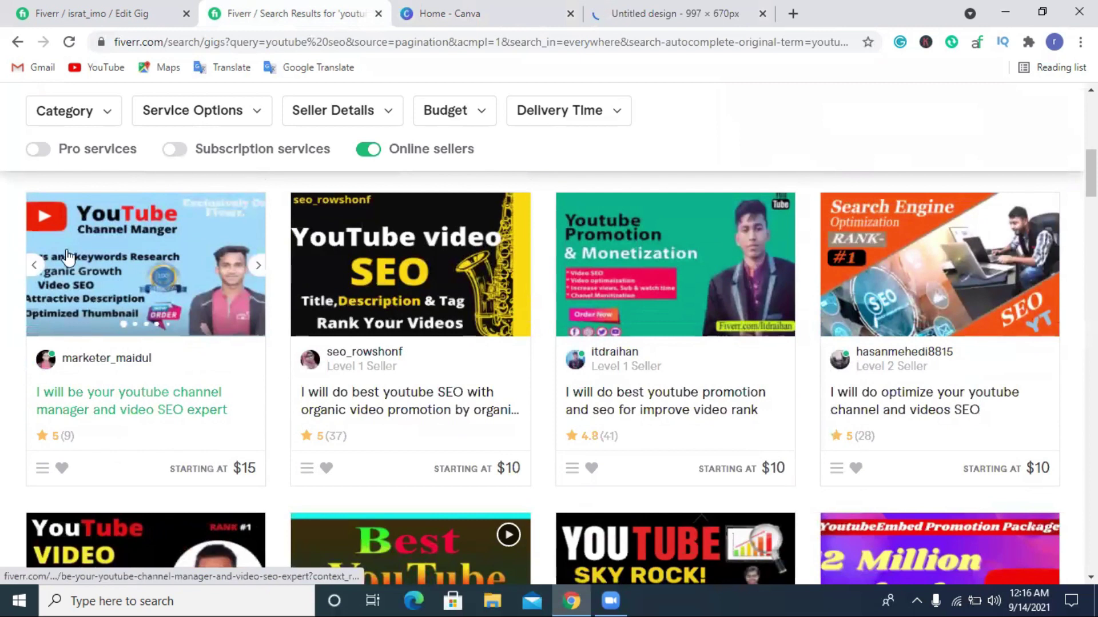
pyautogui.scroll(-7, 84, 308)
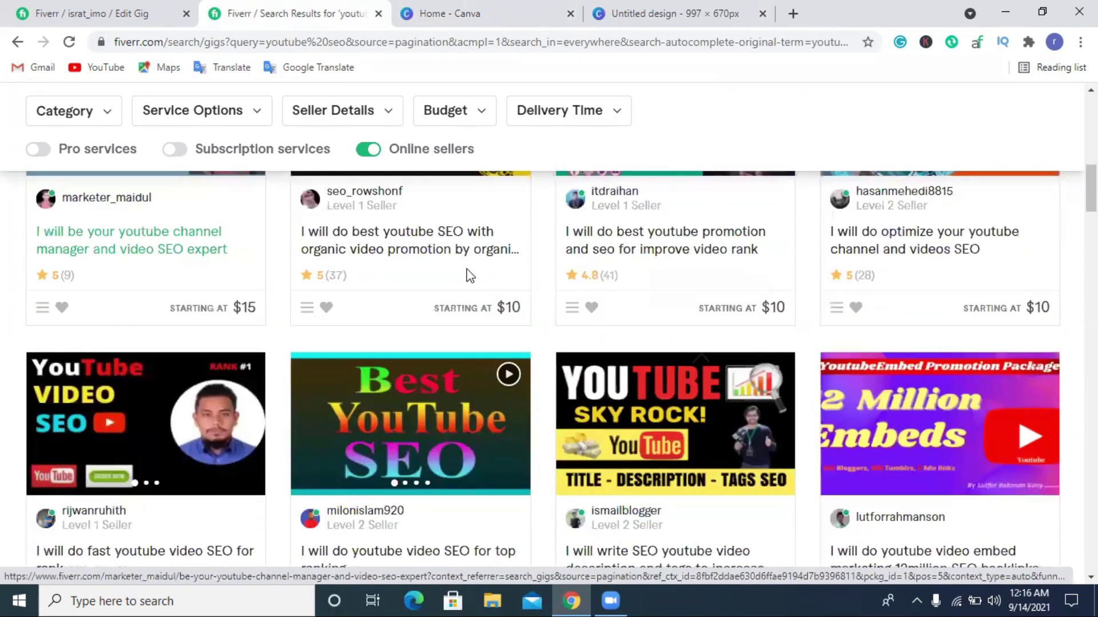
pyautogui.scroll(-3, 516, 279)
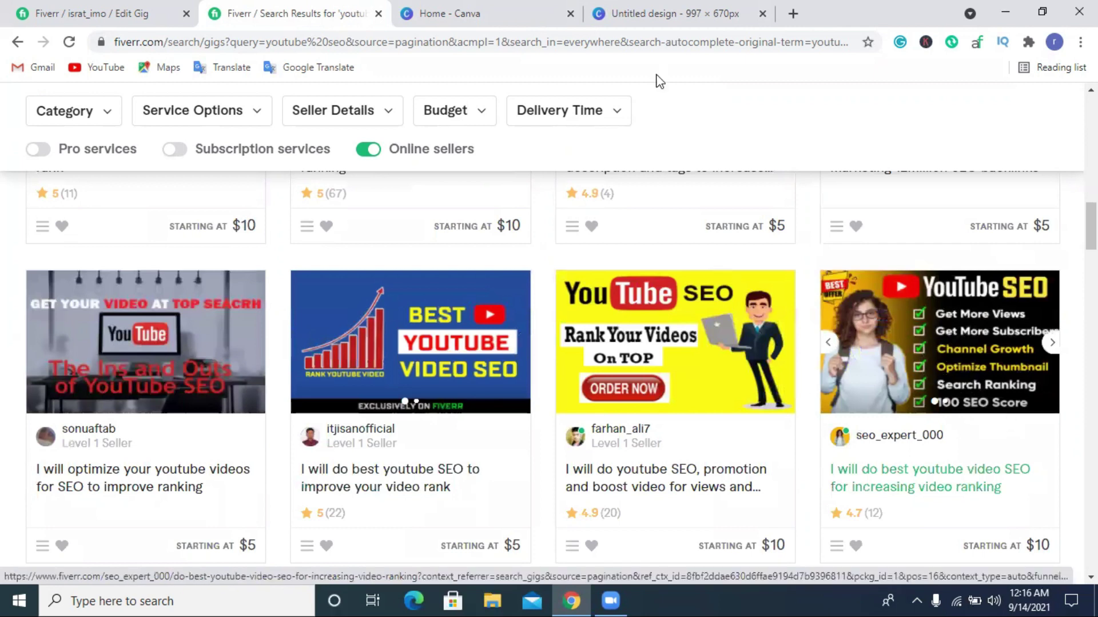
pyautogui.click(675, 13)
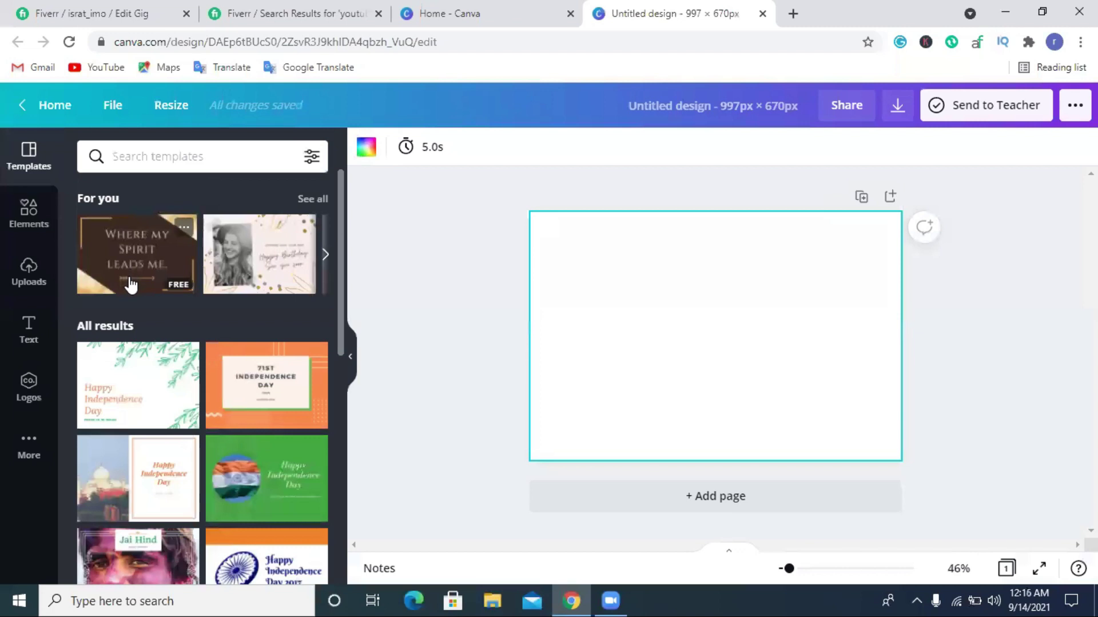
# Add the gradient from Elements and stretch it to cover the whole page.
pyautogui.click(30, 212)
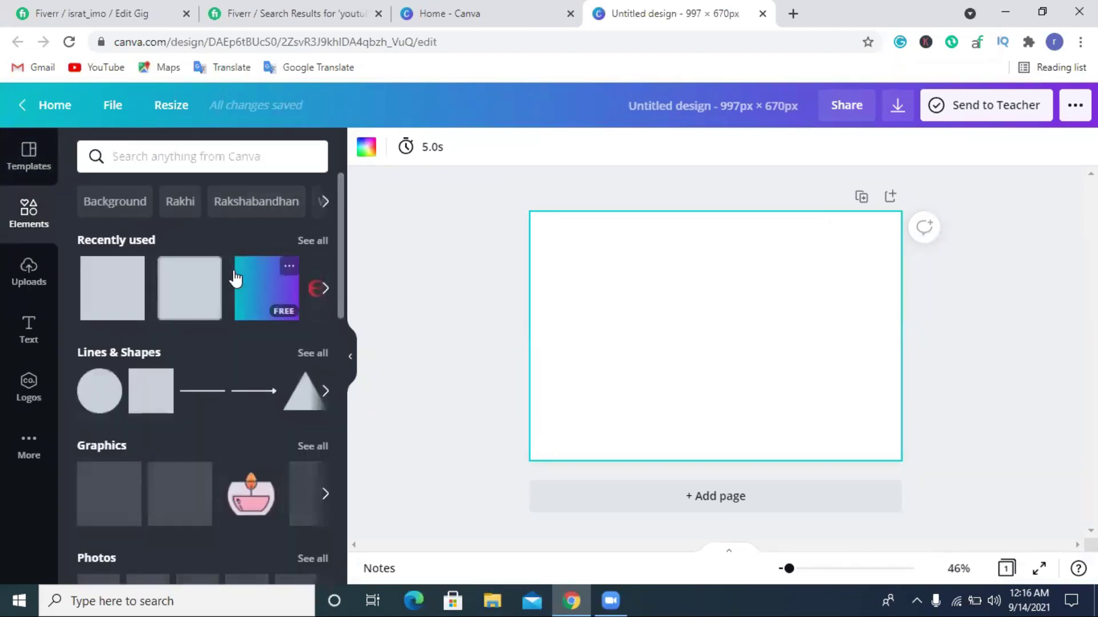
pyautogui.click(269, 279)
pyautogui.moveTo(682, 307); pyautogui.dragTo(564, 224)
pyautogui.moveTo(614, 295); pyautogui.dragTo(952, 493)
pyautogui.moveTo(808, 355); pyautogui.dragTo(714, 293)
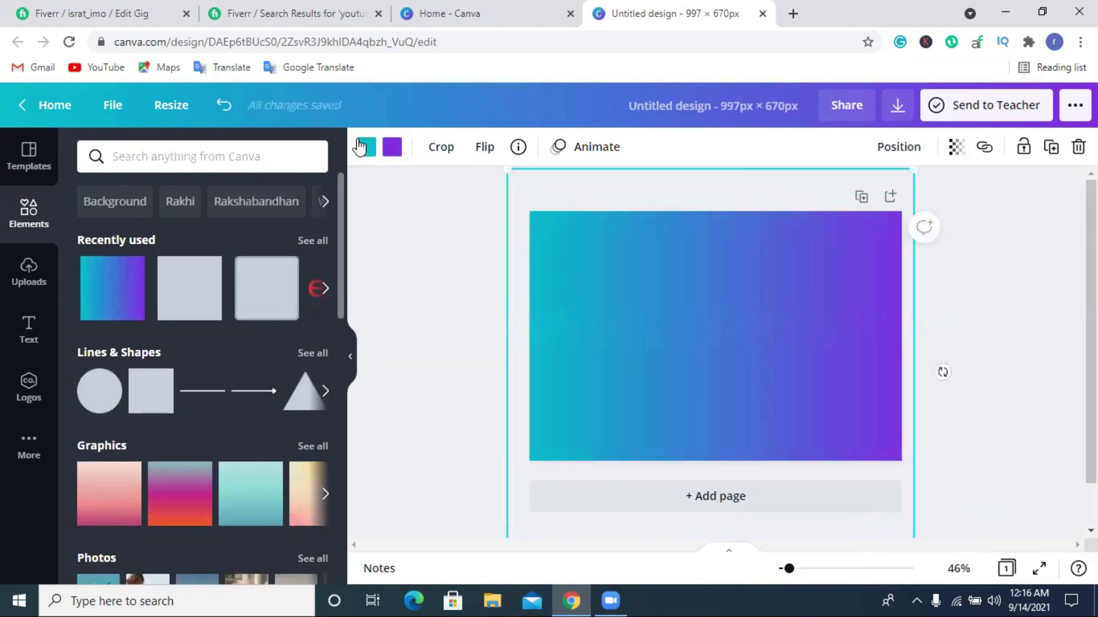
# Make the gradient's left end coral, trying and undoing a white right end.
pyautogui.click(377, 146)
pyautogui.click(136, 410)
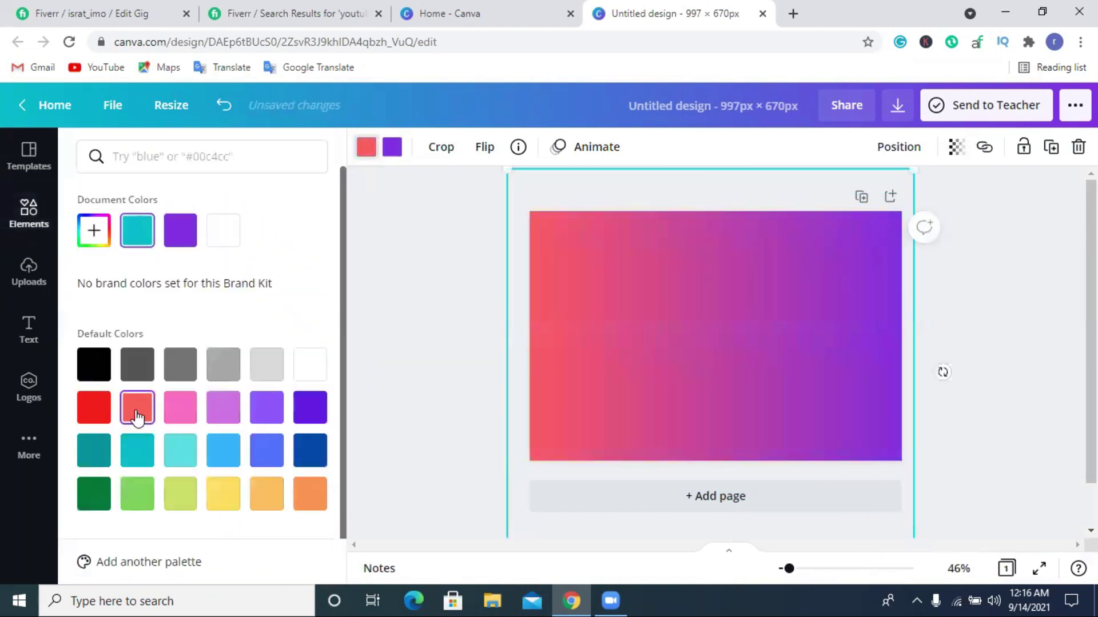
pyautogui.click(393, 149)
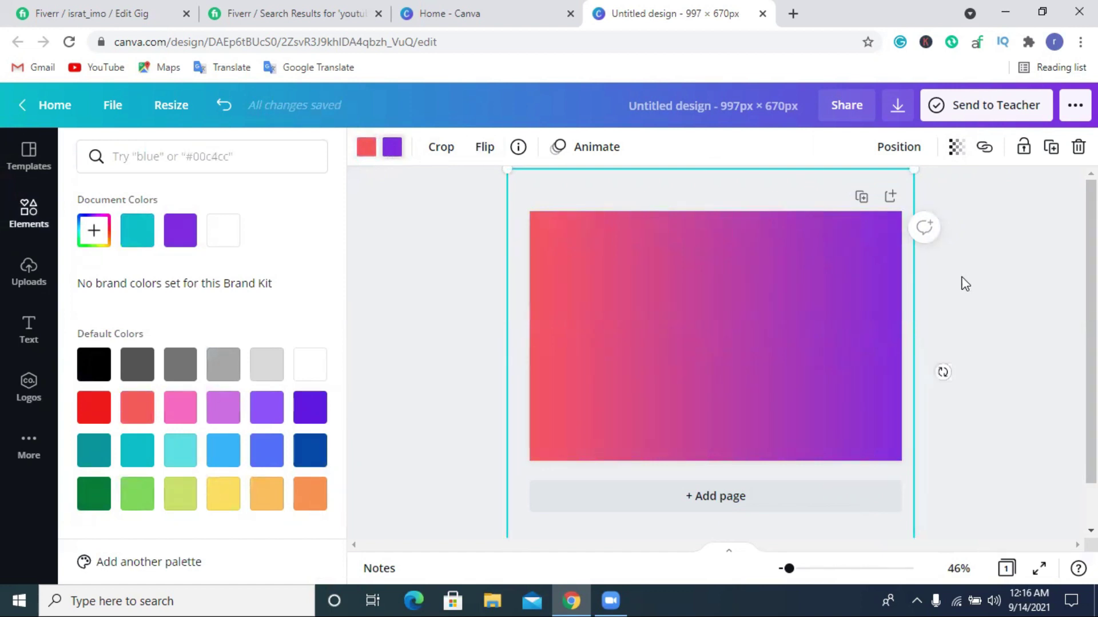
pyautogui.click(312, 373)
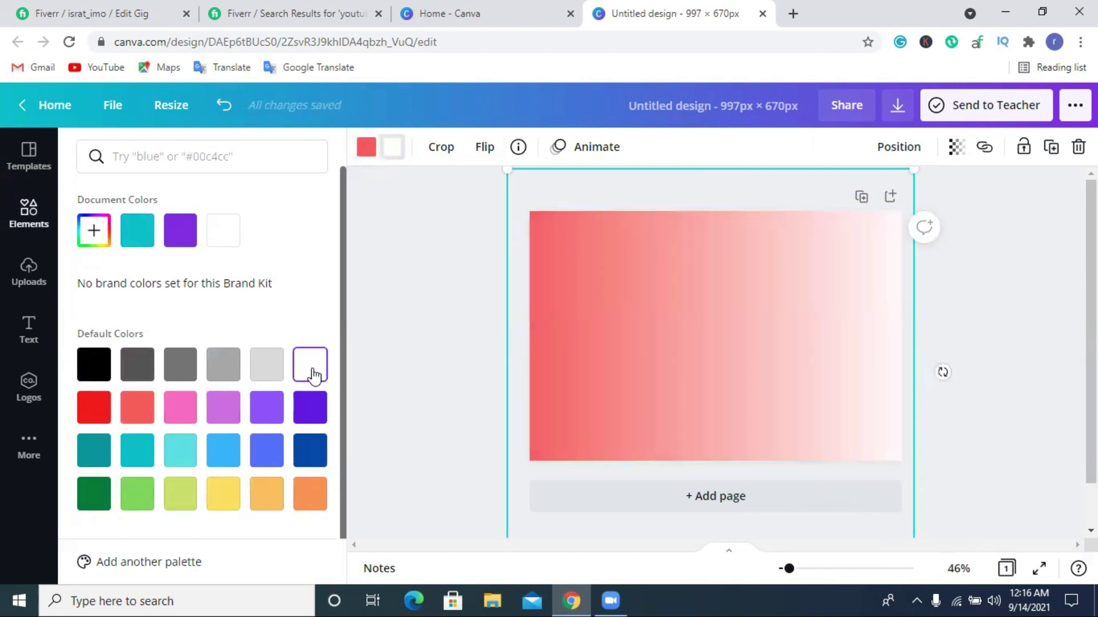
pyautogui.click(224, 105)
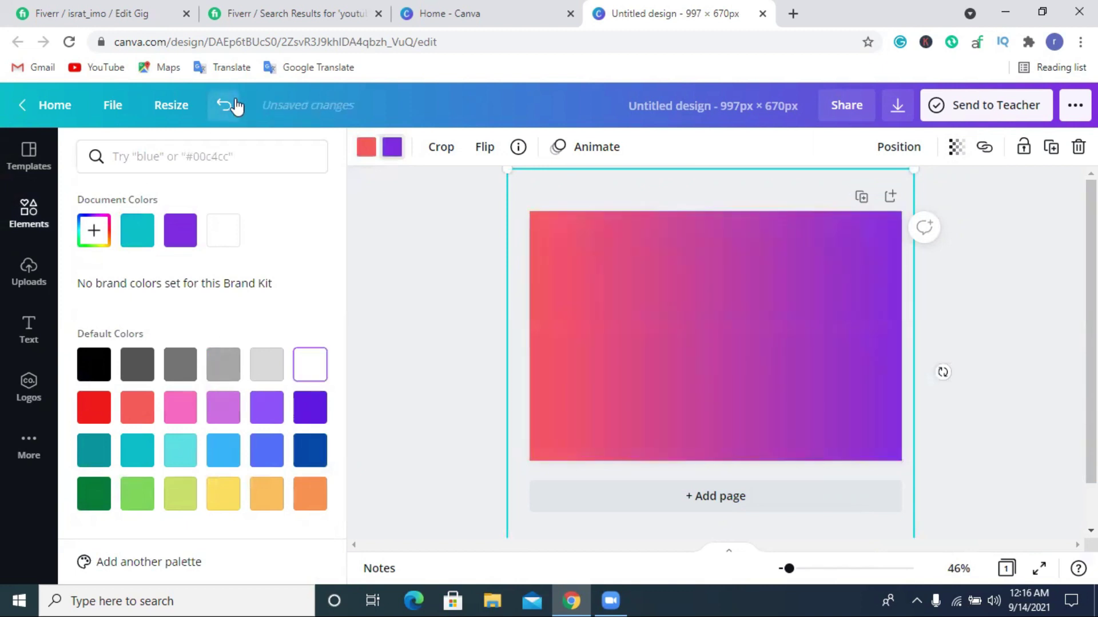
pyautogui.click(1069, 314)
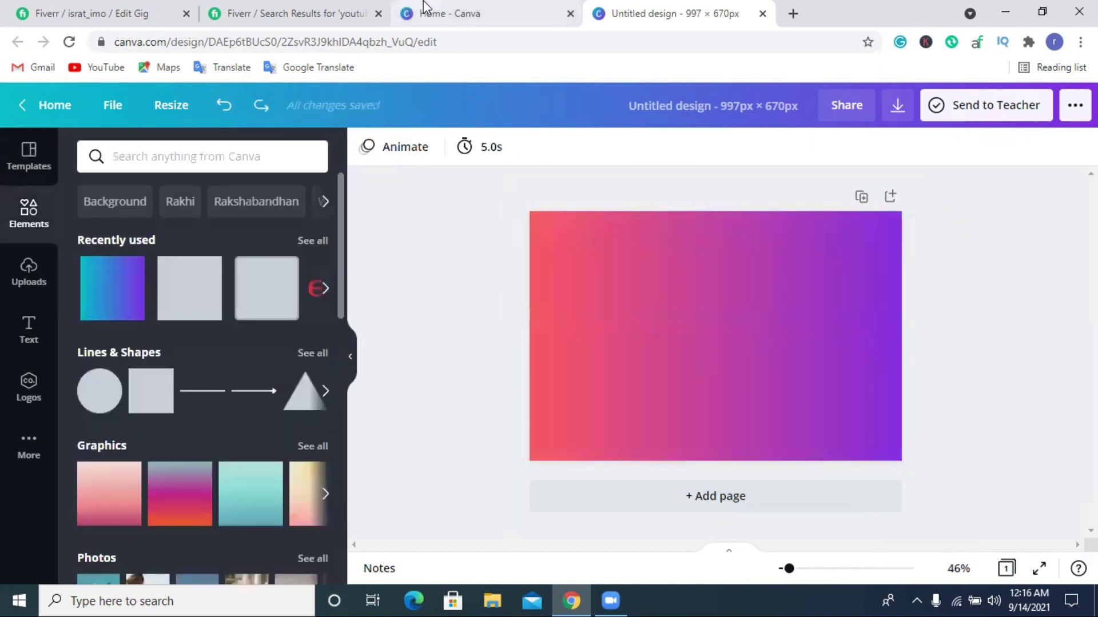
pyautogui.click(449, 13)
pyautogui.click(342, 8)
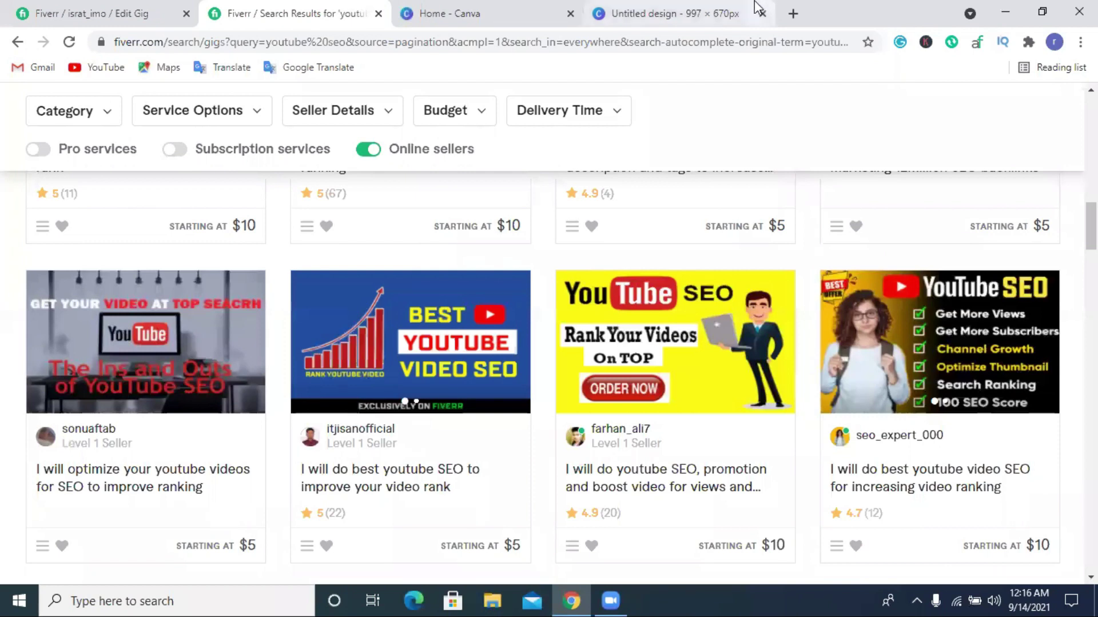
pyautogui.click(675, 11)
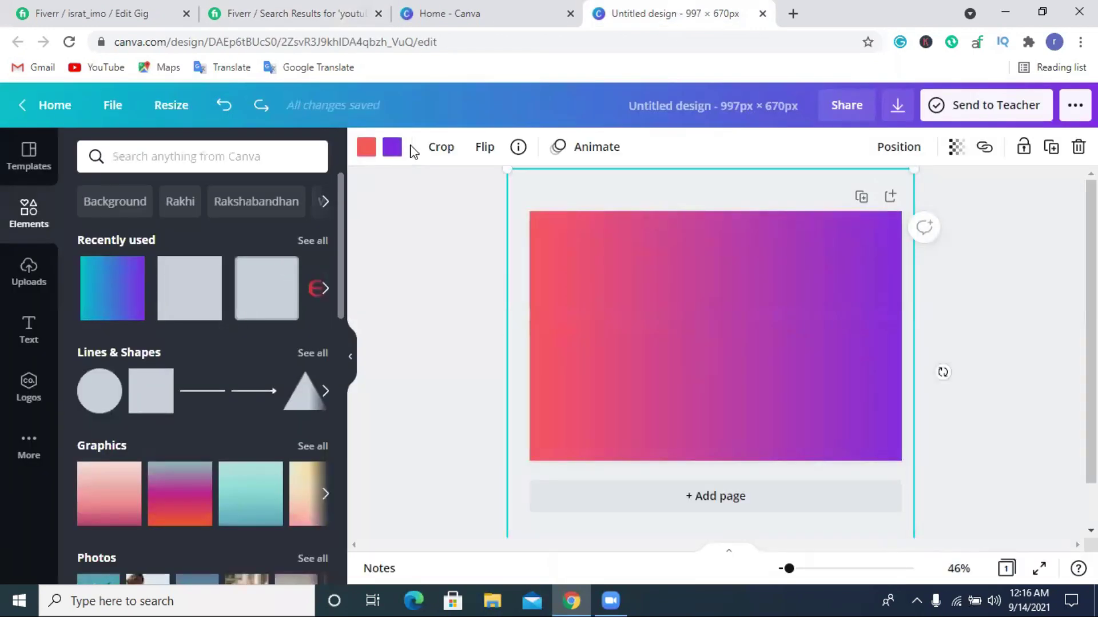
# Set the gradient's right end to a custom deep gold (#E6B800).
pyautogui.click(392, 148)
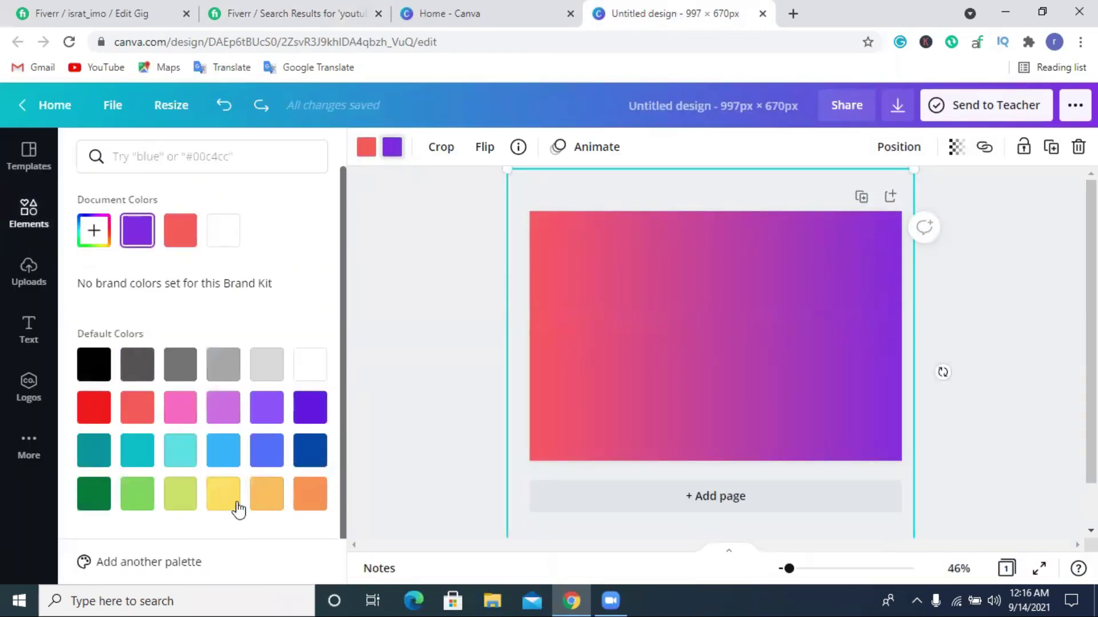
pyautogui.click(232, 498)
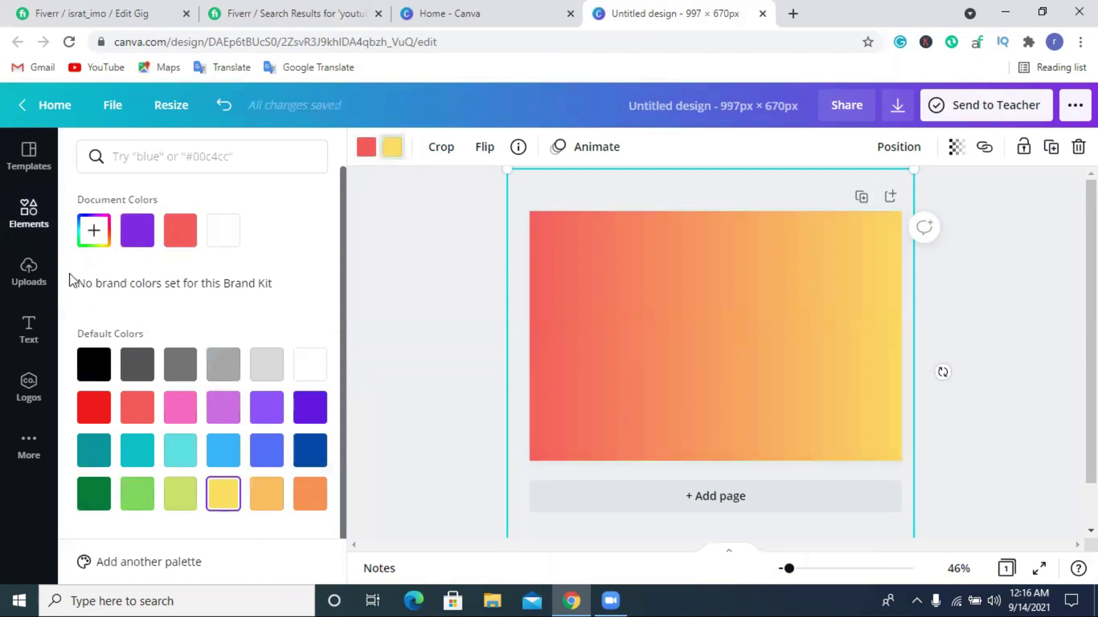
pyautogui.click(94, 231)
pyautogui.moveTo(235, 300); pyautogui.dragTo(331, 282)
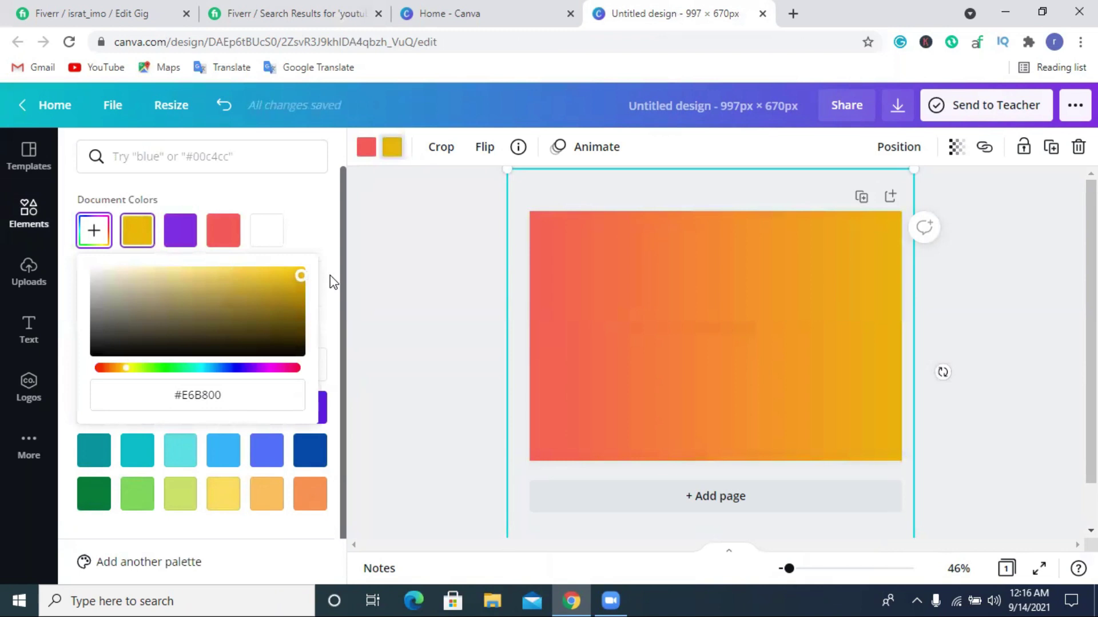
pyautogui.click(1041, 297)
pyautogui.click(585, 338)
pyautogui.click(261, 3)
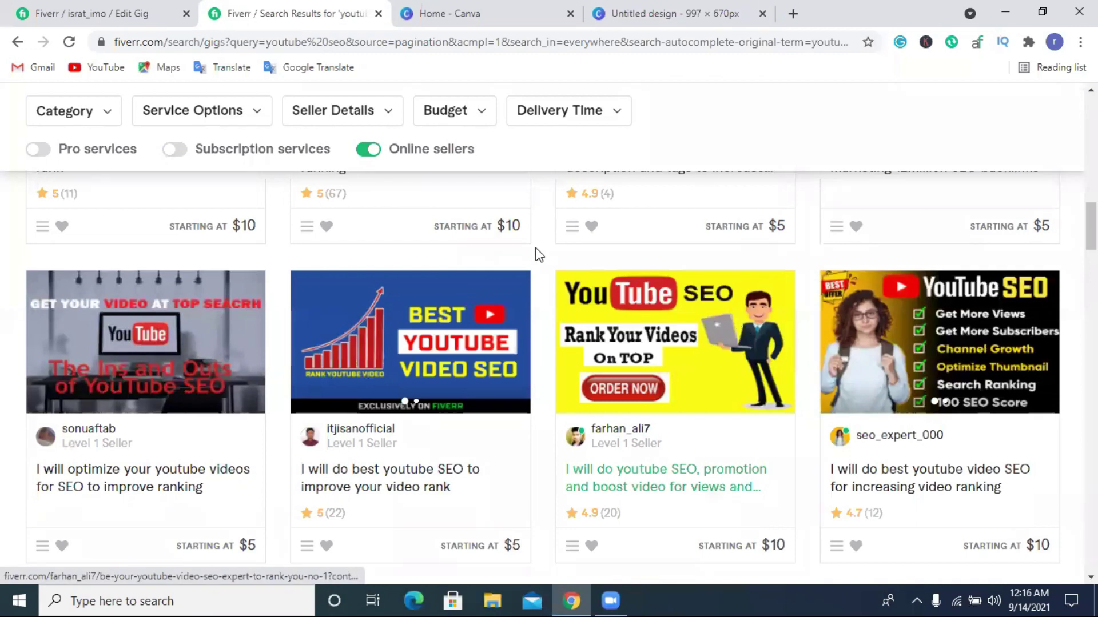
pyautogui.click(629, 13)
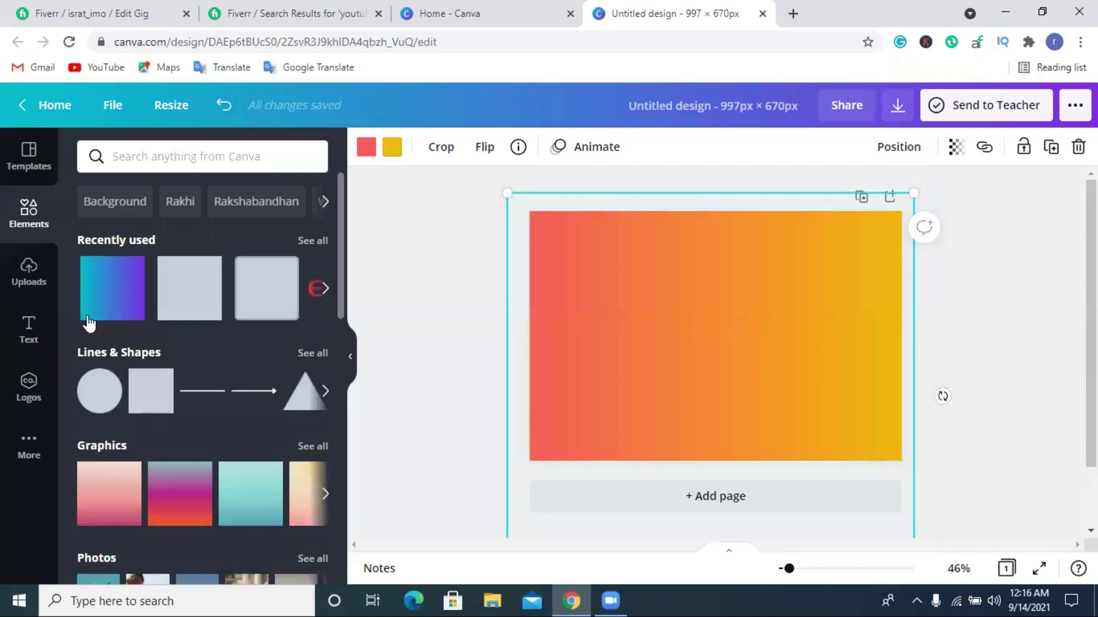
# Add a square, stretch it into a full-width bar near the top, and colour it black.
pyautogui.click(186, 294)
pyautogui.moveTo(737, 309); pyautogui.dragTo(592, 286)
pyautogui.moveTo(578, 373); pyautogui.dragTo(576, 288)
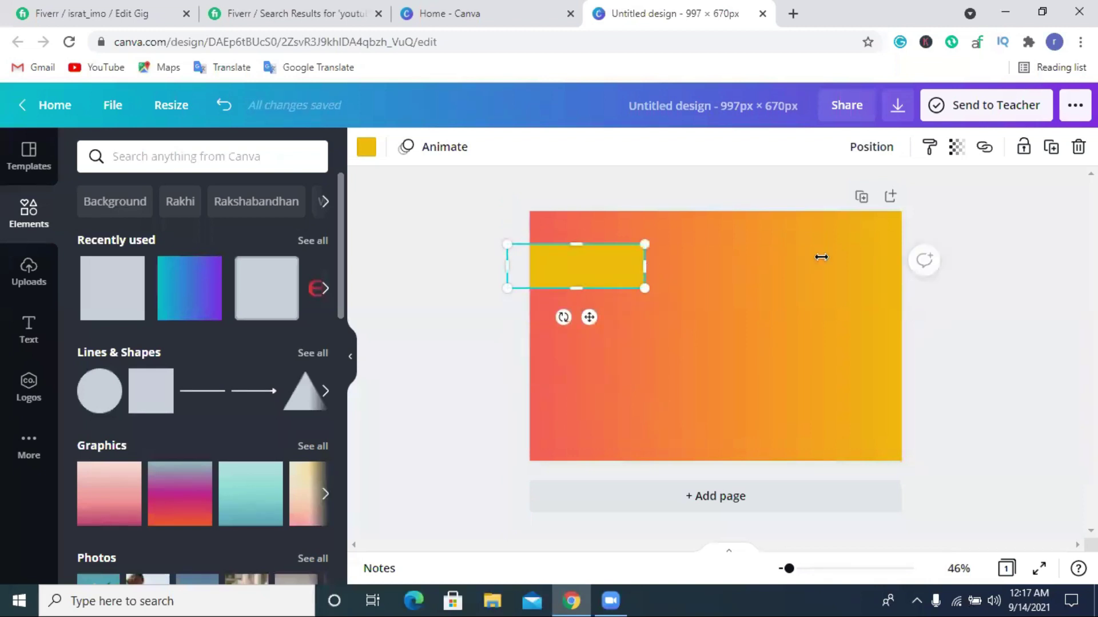
pyautogui.moveTo(782, 257); pyautogui.dragTo(943, 253)
pyautogui.click(751, 303)
pyautogui.click(664, 270)
pyautogui.click(366, 147)
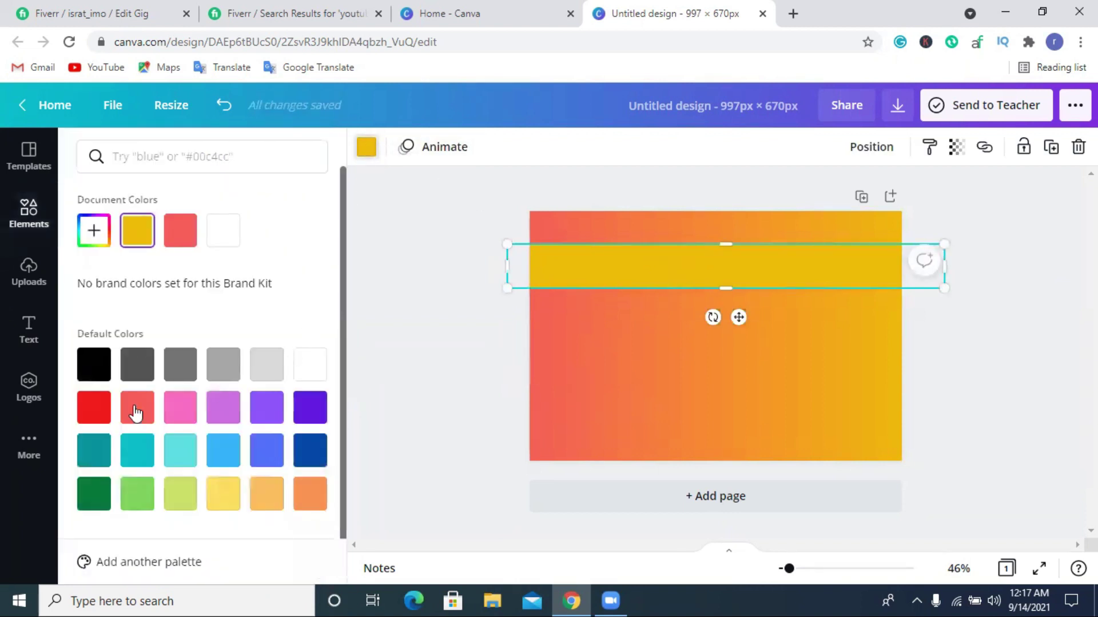
pyautogui.click(90, 367)
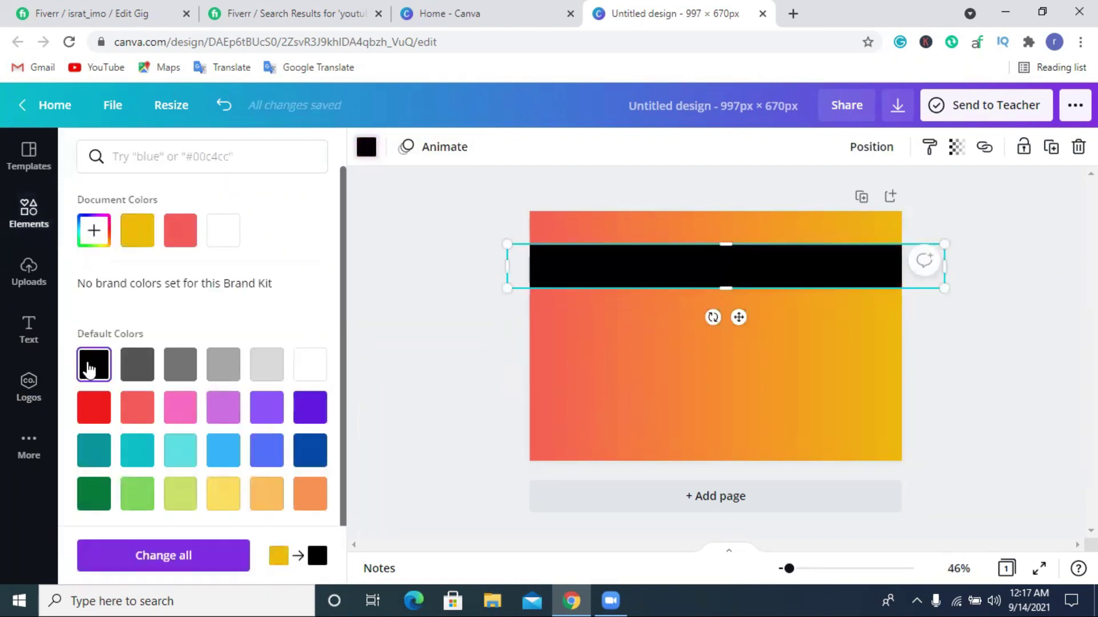
pyautogui.click(932, 355)
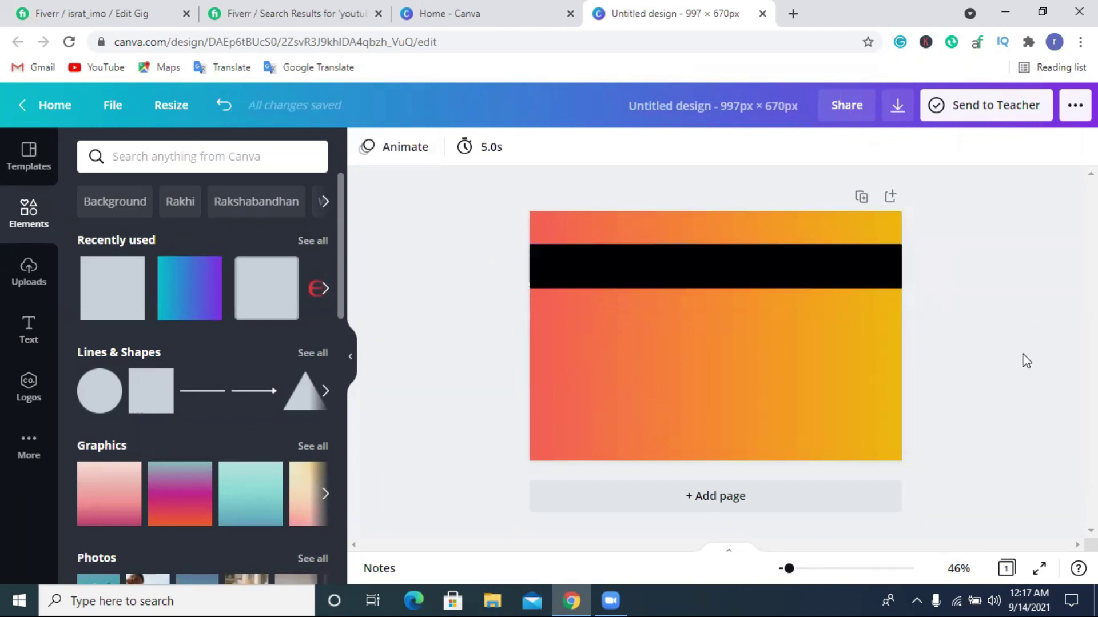
pyautogui.click(10, 321)
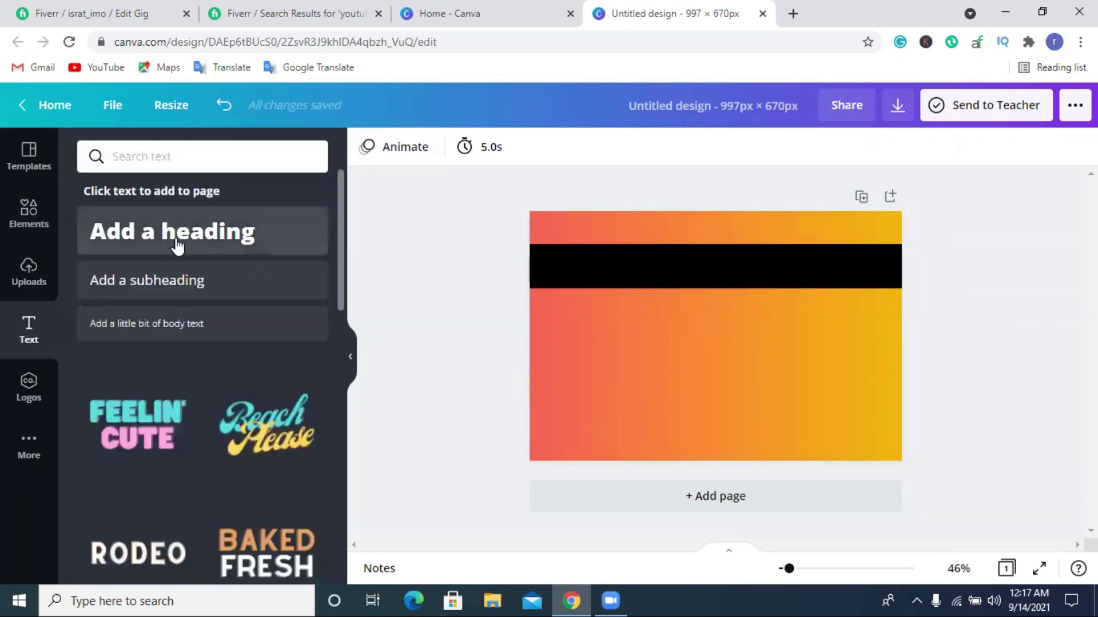
# Add a heading reading 'YOUTUBE VIDEO SEO' and move it onto the black band.
pyautogui.moveTo(607, 318); pyautogui.dragTo(657, 332)
pyautogui.doubleClick(671, 333)
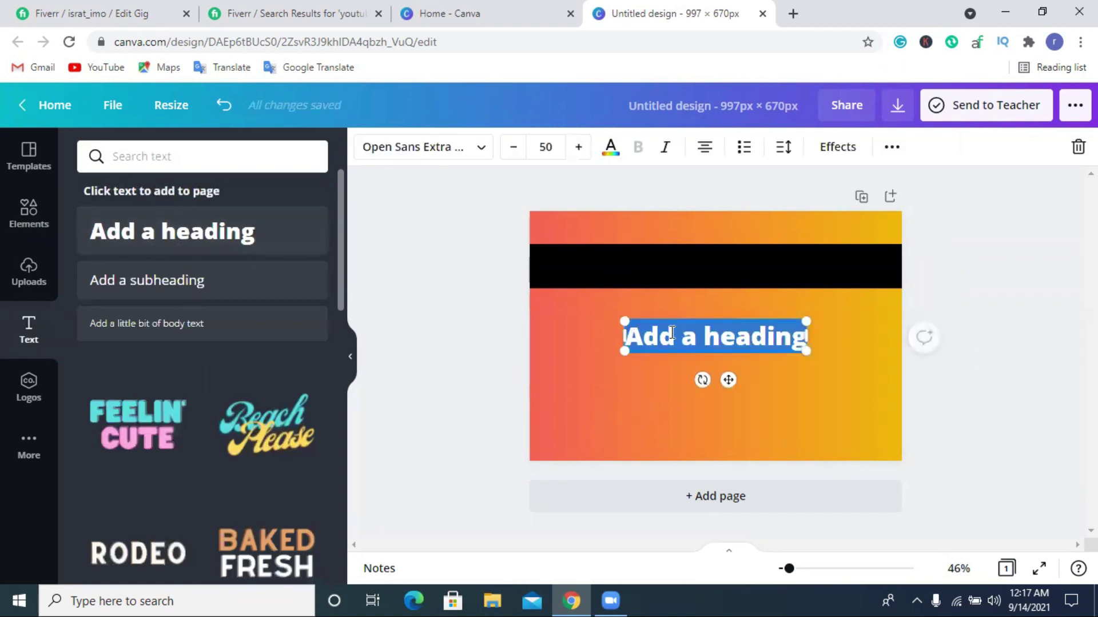
pyautogui.write('YOU')
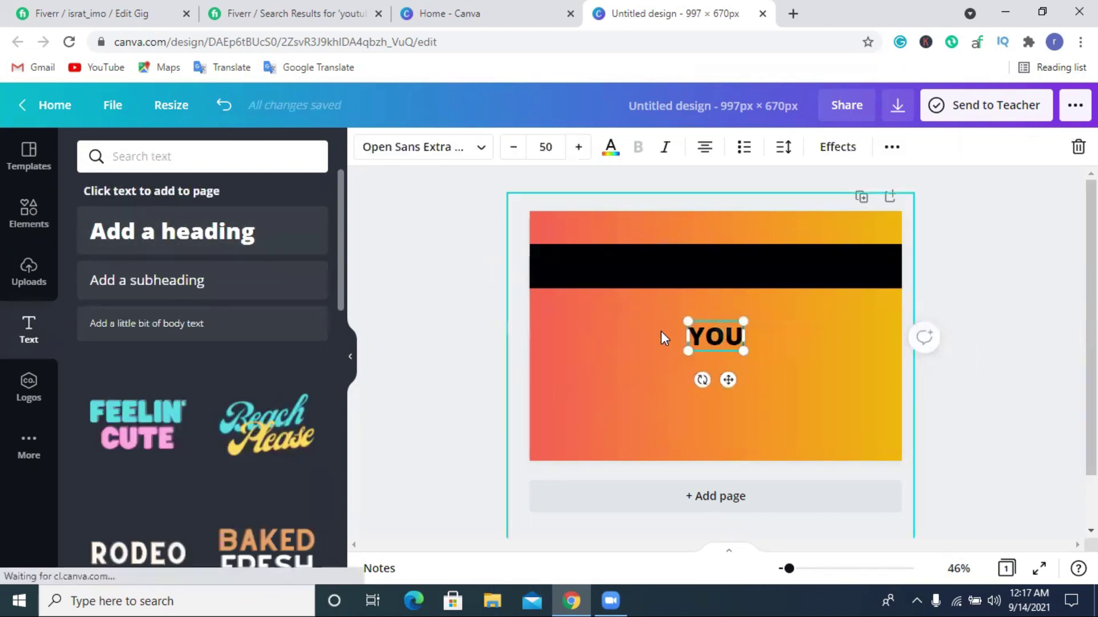
pyautogui.write('TUBE')
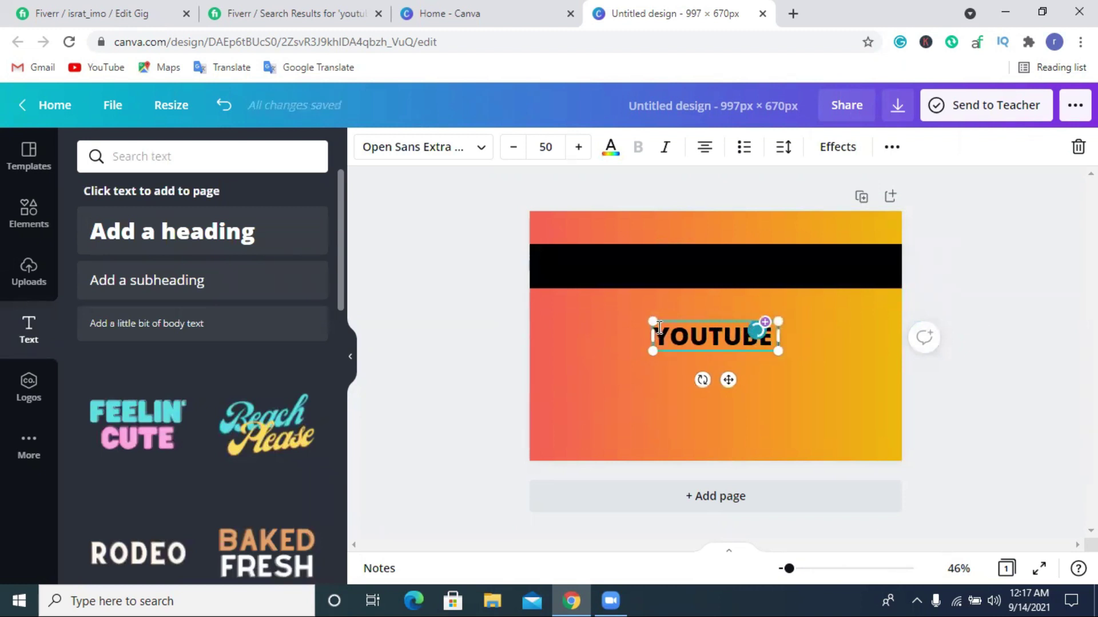
pyautogui.write(' VIDE')
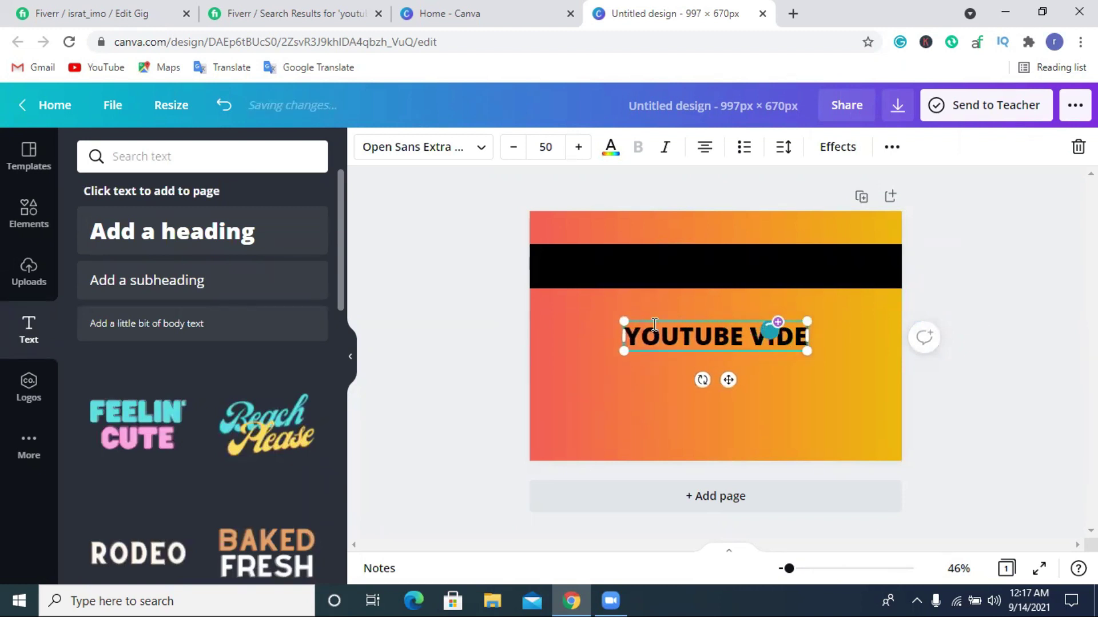
pyautogui.write('O SEO')
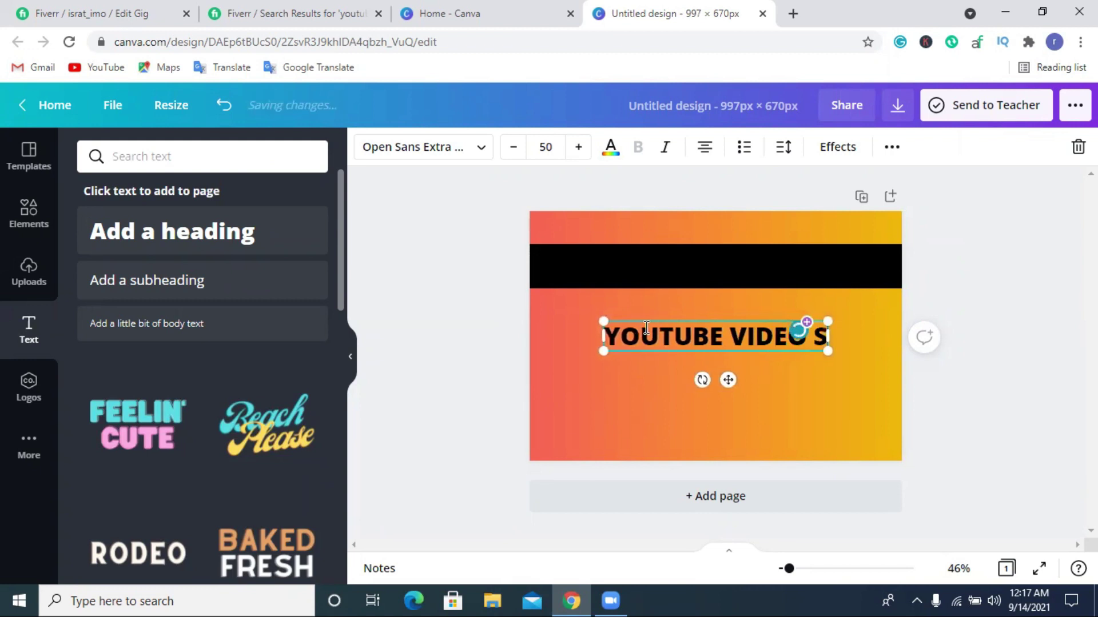
pyautogui.click(992, 412)
pyautogui.click(765, 359)
pyautogui.moveTo(742, 357); pyautogui.dragTo(739, 287)
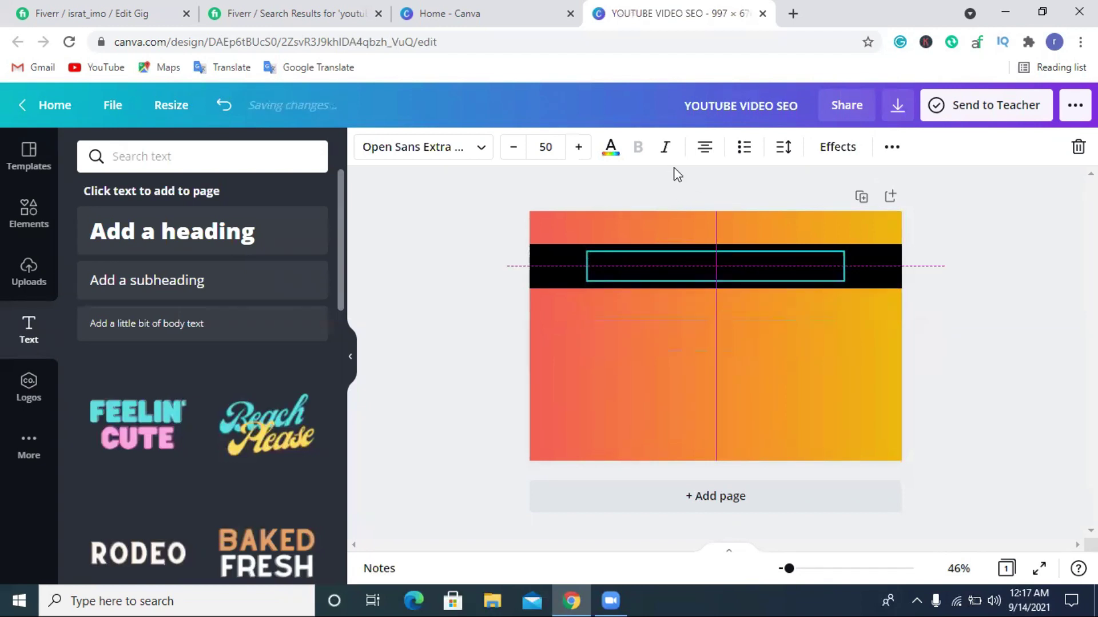
pyautogui.click(611, 150)
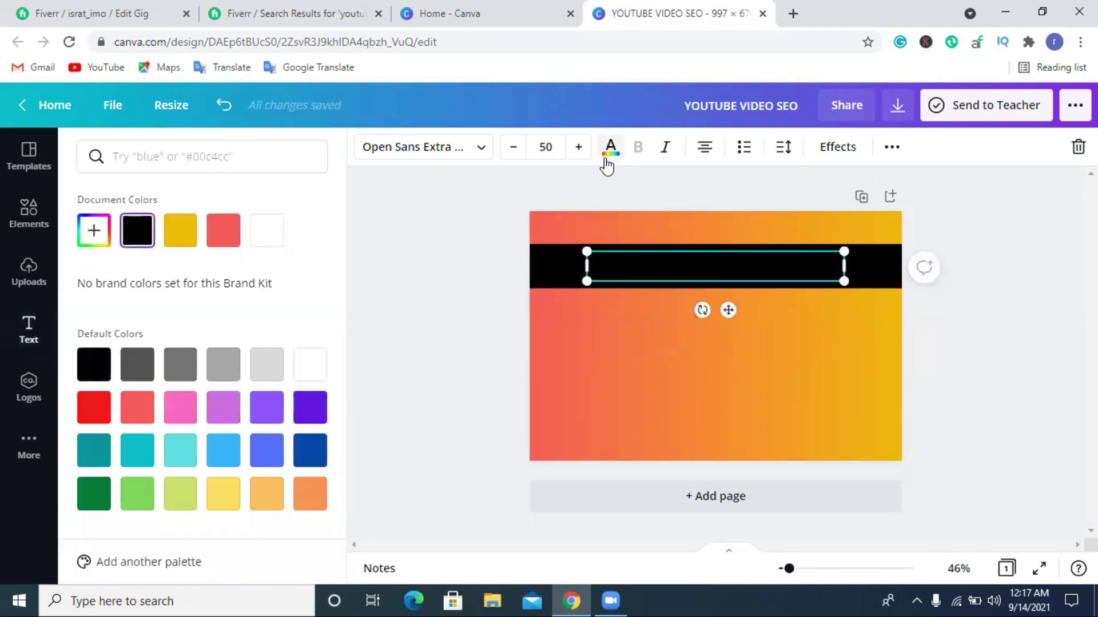
# Make the title white and enlarge it, widening its box to keep one line.
pyautogui.click(273, 235)
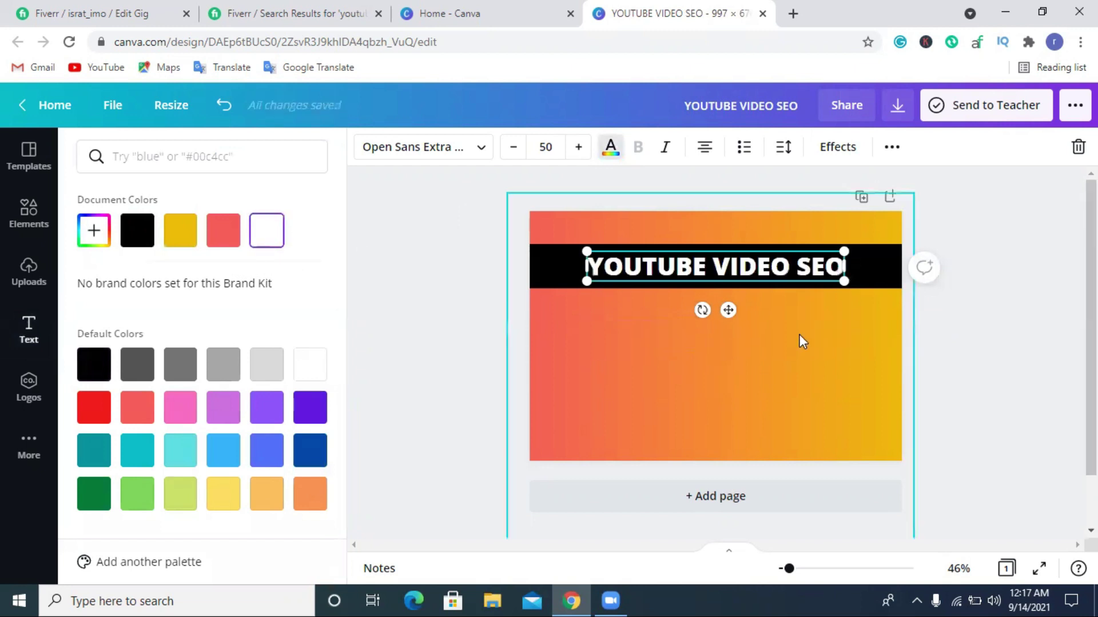
pyautogui.click(985, 341)
pyautogui.moveTo(756, 269); pyautogui.dragTo(707, 268)
pyautogui.click(579, 147)
pyautogui.click(579, 147)
pyautogui.click(579, 147)
pyautogui.click(578, 147)
pyautogui.click(579, 147)
pyautogui.click(579, 147)
pyautogui.moveTo(804, 286); pyautogui.dragTo(809, 273)
pyautogui.click(579, 147)
pyautogui.click(579, 147)
pyautogui.click(578, 147)
pyautogui.click(579, 147)
pyautogui.moveTo(861, 286); pyautogui.dragTo(876, 286)
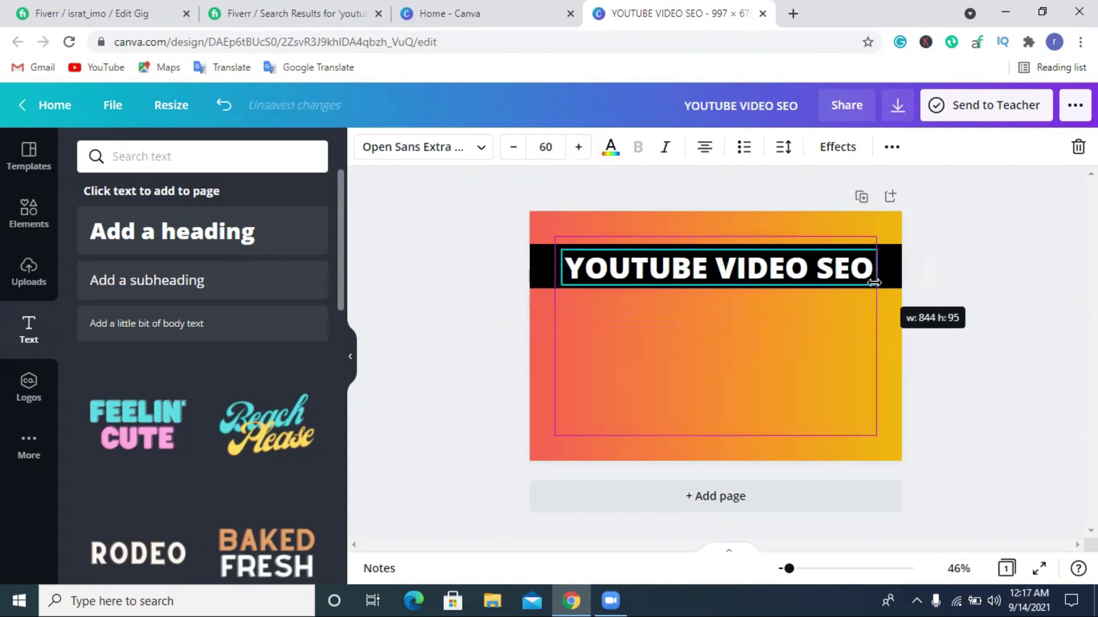
# Bump the title to size 62 and centre it within the black band.
pyautogui.click(946, 326)
pyautogui.moveTo(761, 274); pyautogui.dragTo(756, 272)
pyautogui.click(991, 323)
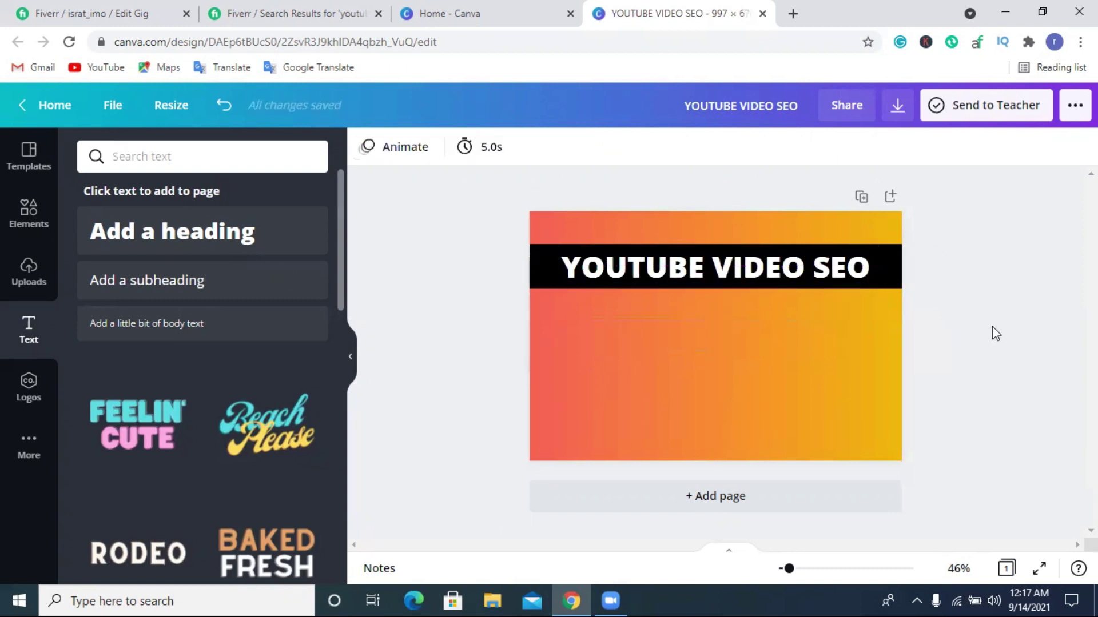
pyautogui.click(701, 273)
pyautogui.click(578, 147)
pyautogui.click(578, 147)
pyautogui.moveTo(873, 292); pyautogui.dragTo(887, 292)
pyautogui.click(996, 356)
pyautogui.click(734, 272)
pyautogui.moveTo(735, 272); pyautogui.dragTo(731, 263)
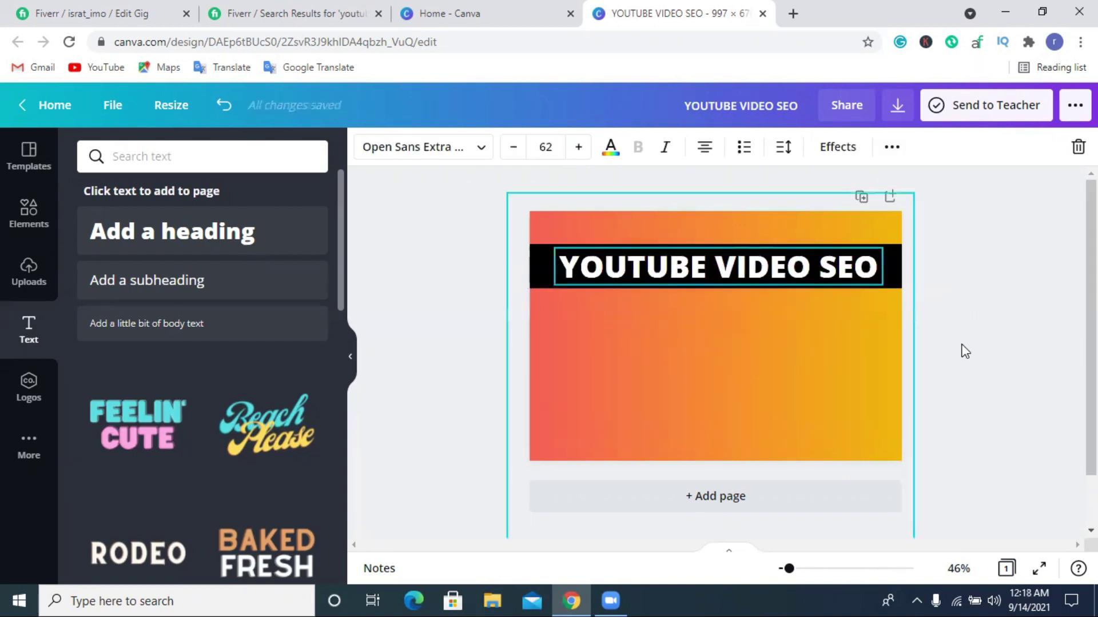
pyautogui.click(997, 351)
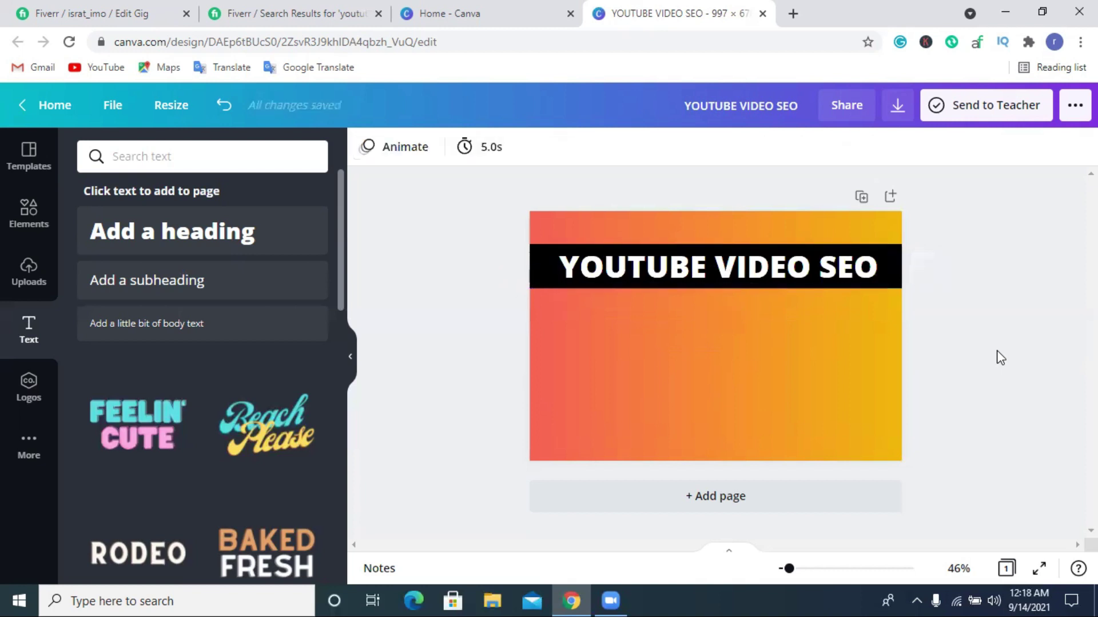
pyautogui.click(777, 280)
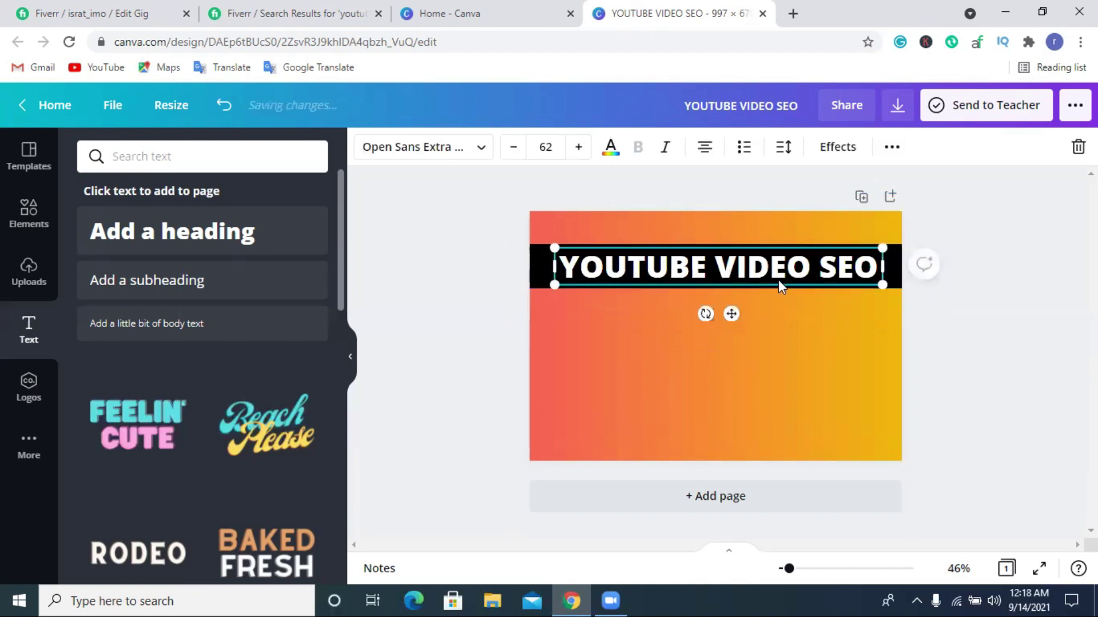
pyautogui.click(1034, 336)
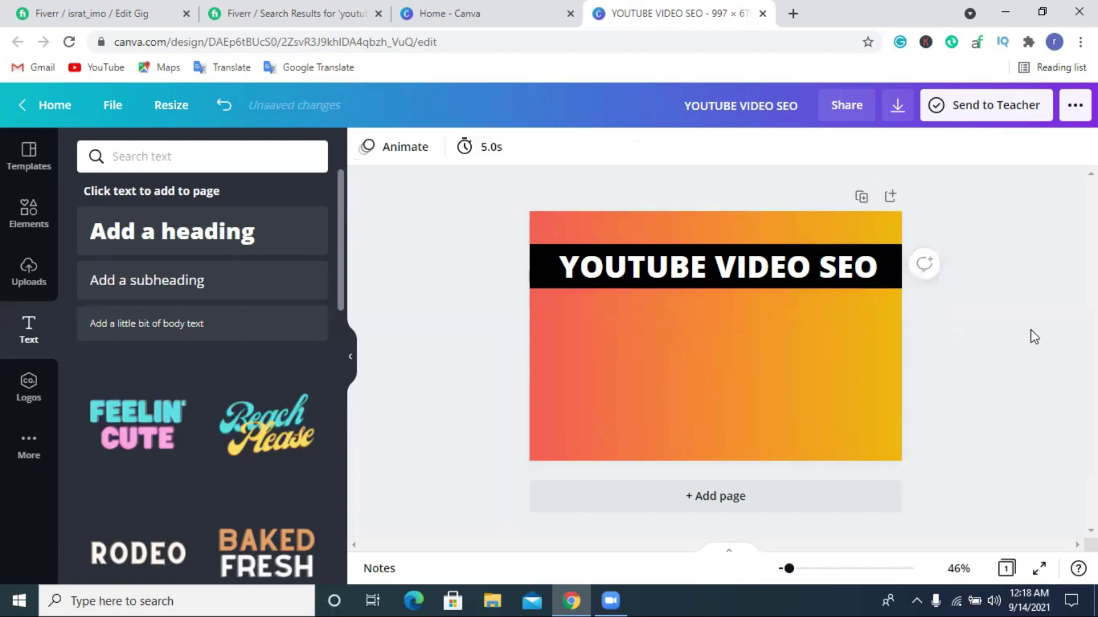
# Duplicate the black bar and discard the copy by dragging it off the page.
pyautogui.click(542, 263)
pyautogui.click(1051, 149)
pyautogui.moveTo(826, 287); pyautogui.dragTo(198, 337)
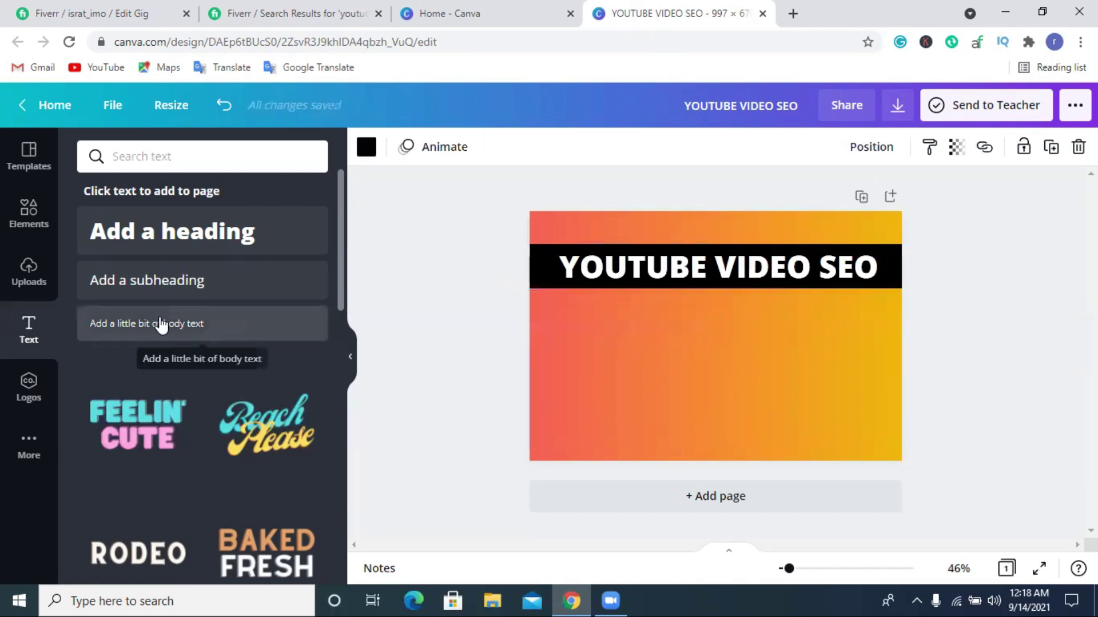
pyautogui.click(28, 212)
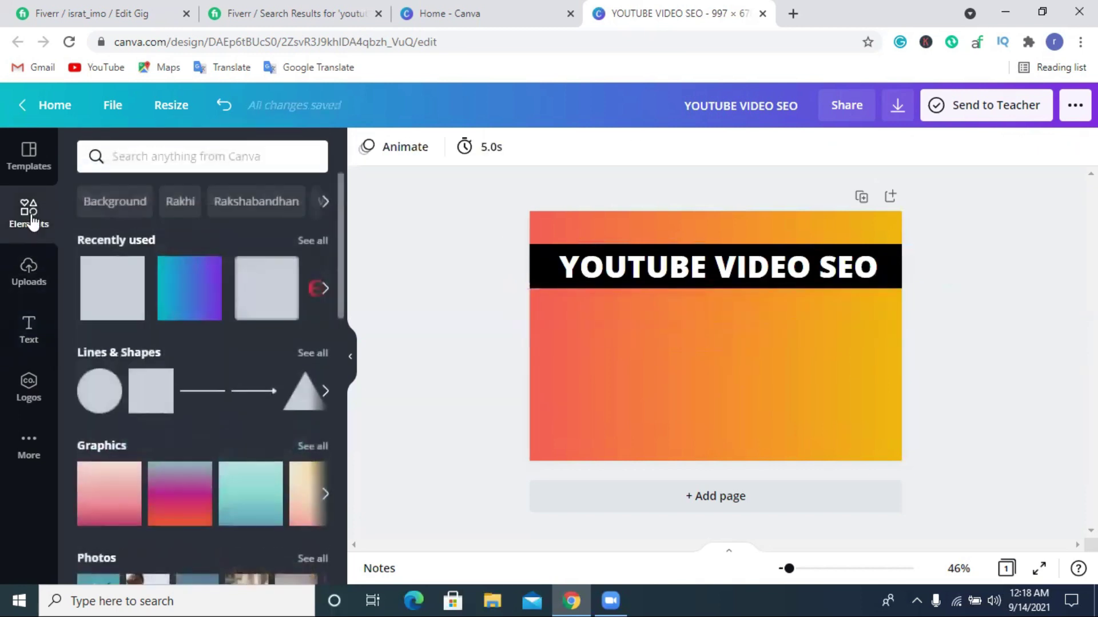
# Add a square and resize it into a short bar centred under the title banner.
pyautogui.click(254, 295)
pyautogui.moveTo(681, 360); pyautogui.dragTo(675, 362)
pyautogui.moveTo(680, 443); pyautogui.dragTo(816, 310)
pyautogui.moveTo(734, 309); pyautogui.dragTo(746, 316)
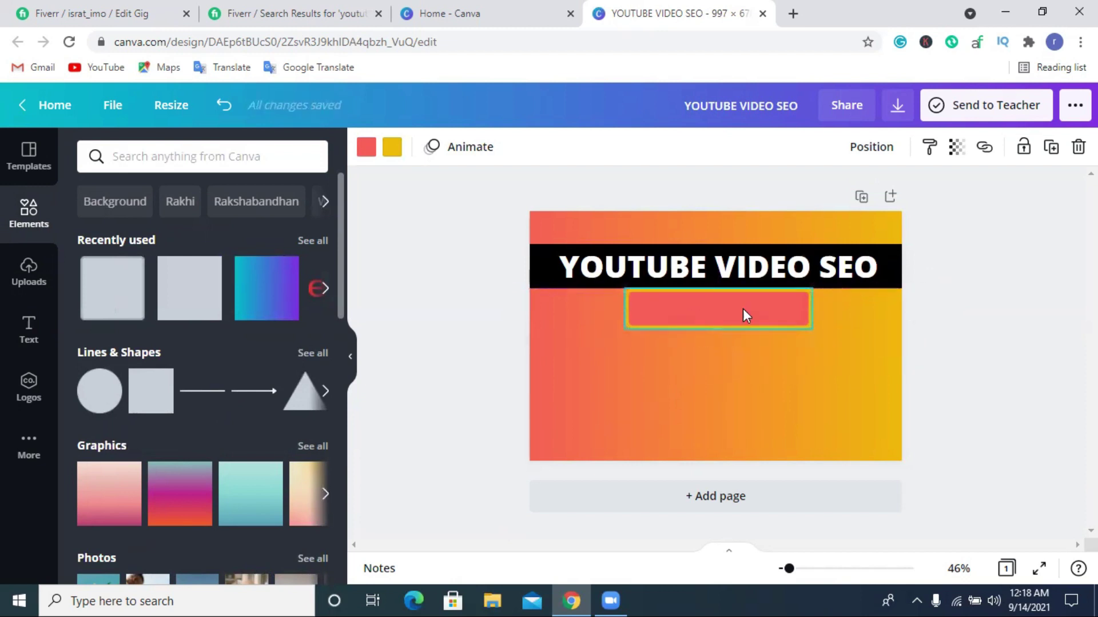
# Give the bar a black fill after briefly trying white and red.
pyautogui.click(366, 148)
pyautogui.click(151, 239)
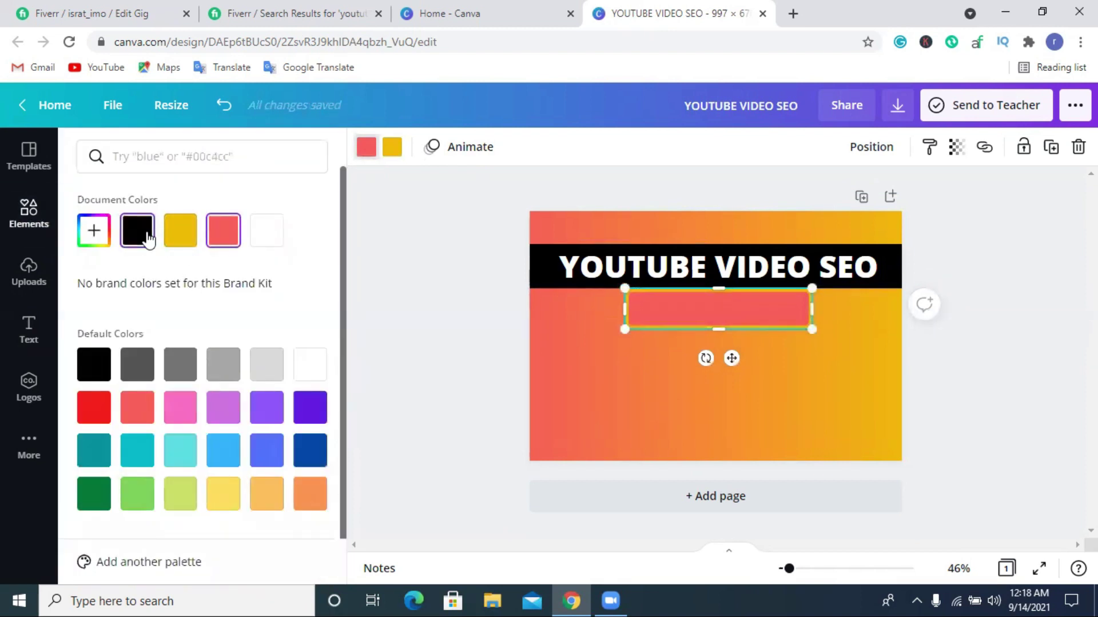
pyautogui.click(262, 238)
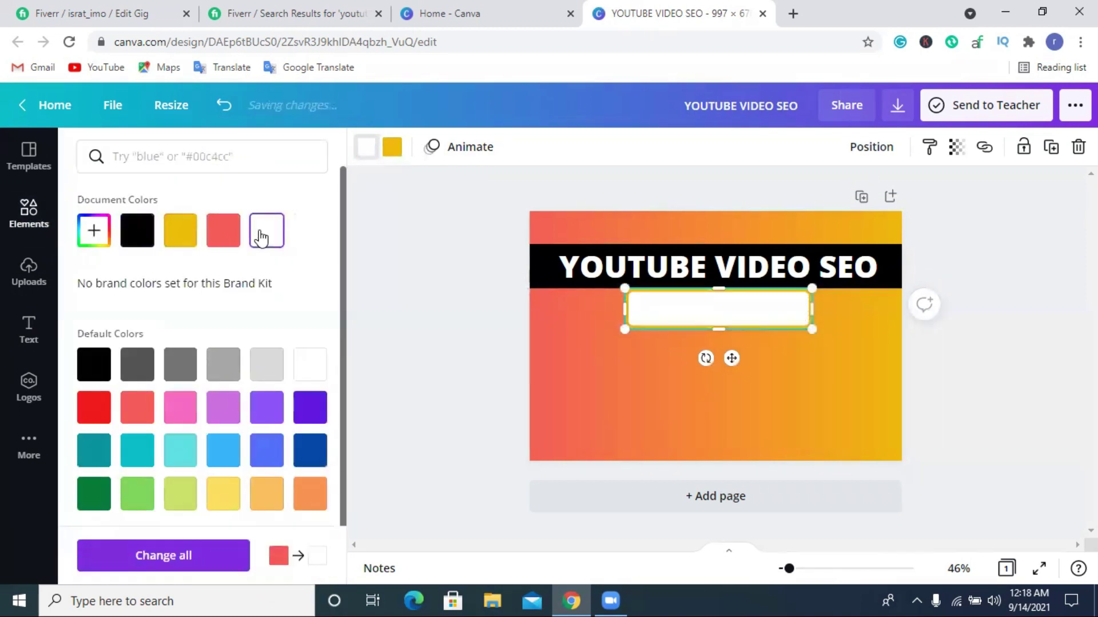
pyautogui.click(142, 234)
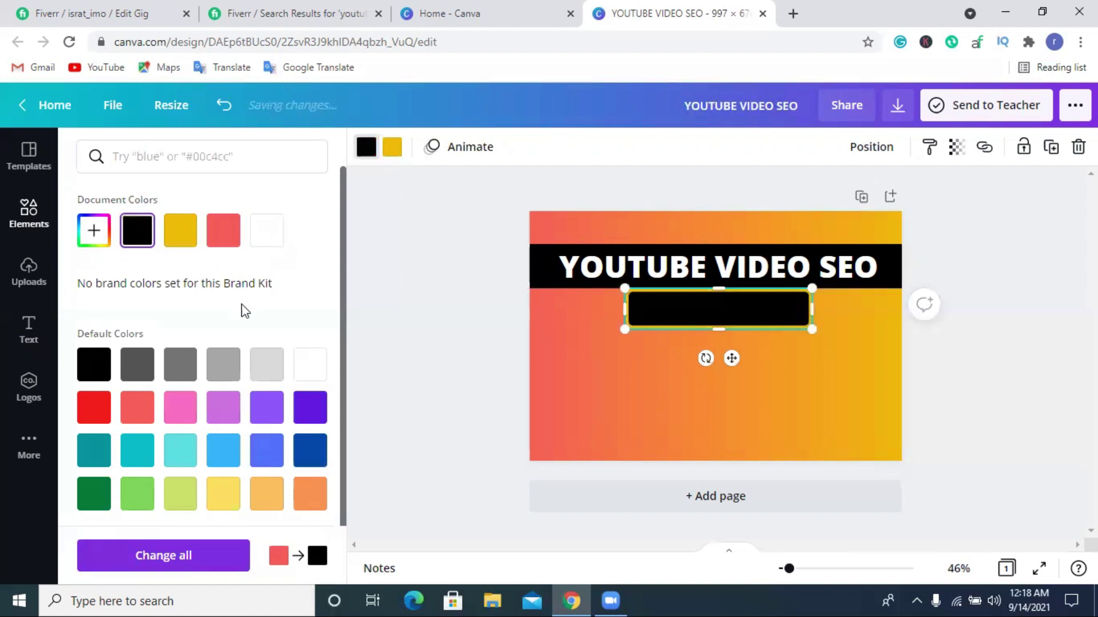
pyautogui.click(227, 232)
pyautogui.click(143, 234)
# Give the black box a white border, after first trying coral red.
pyautogui.click(392, 146)
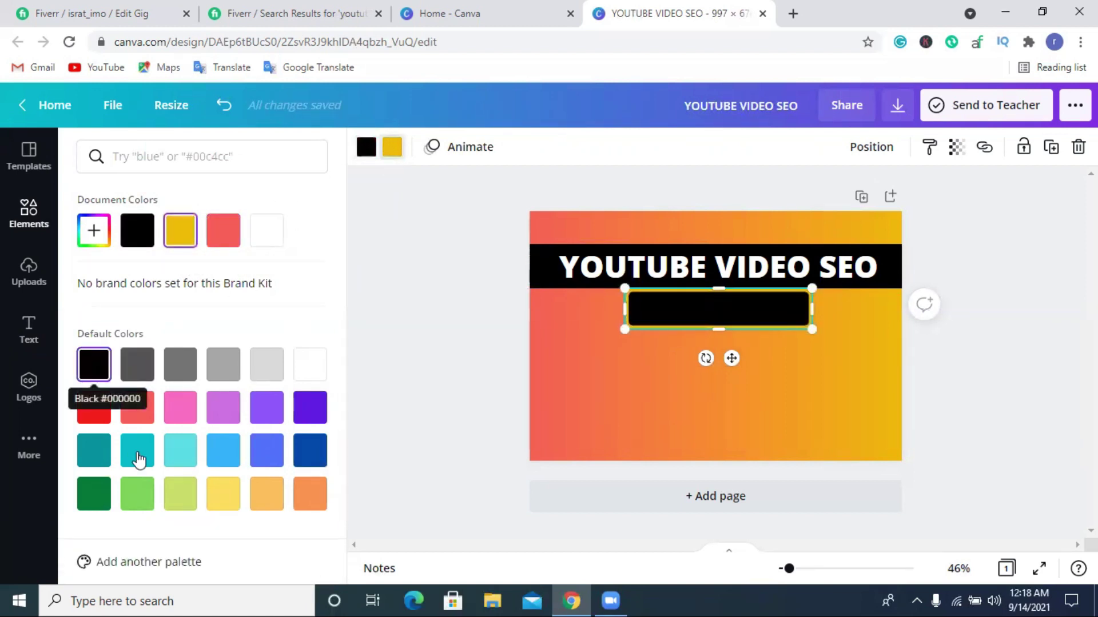
pyautogui.click(139, 413)
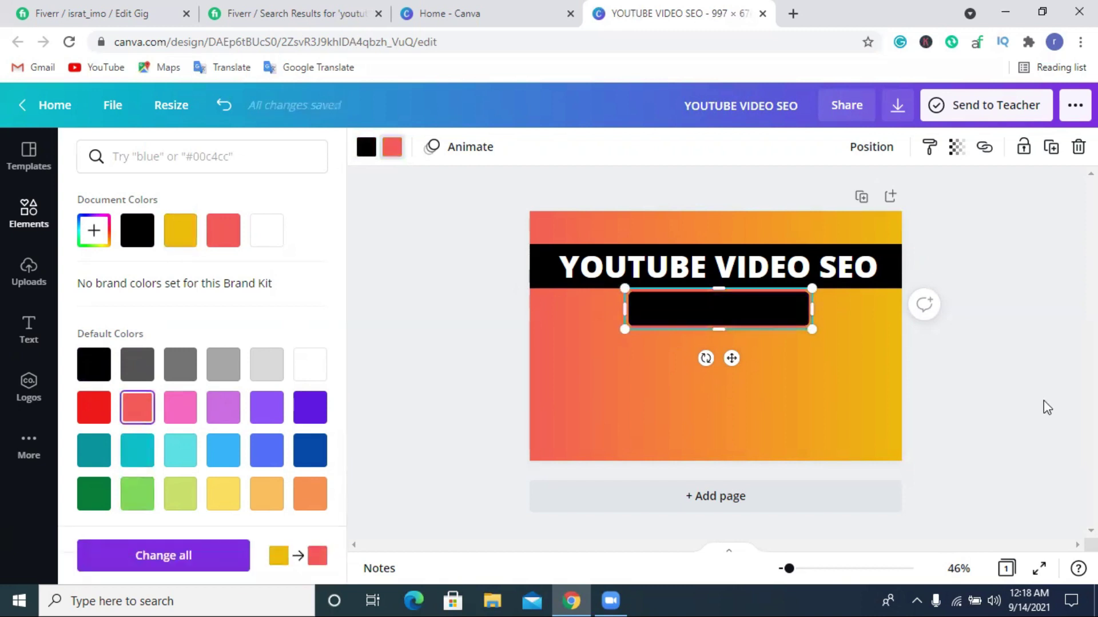
pyautogui.click(1016, 387)
pyautogui.click(781, 315)
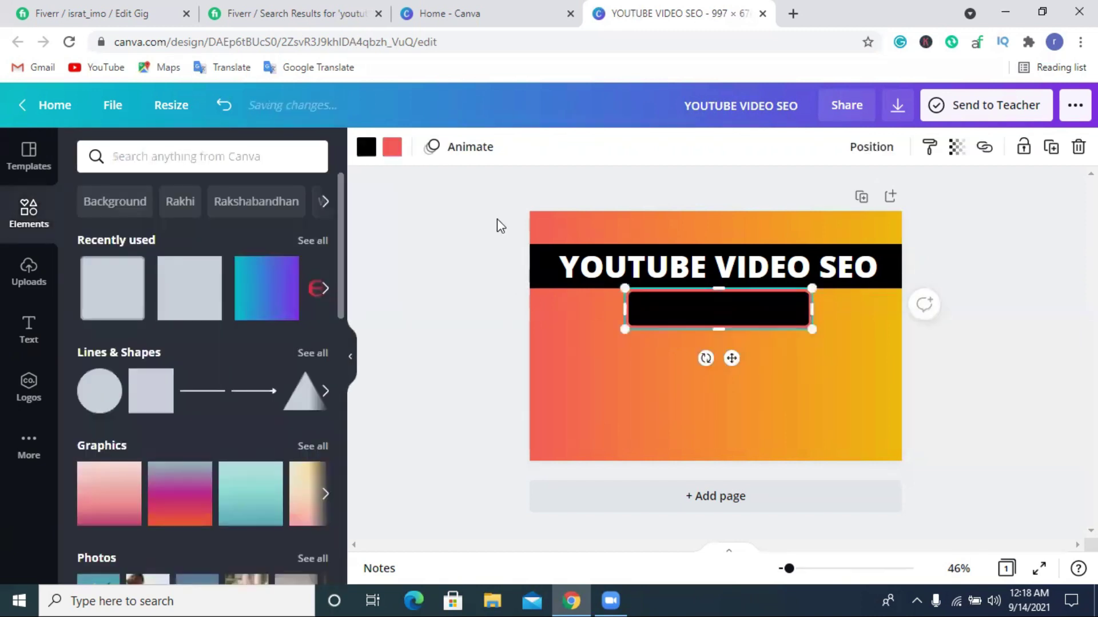
pyautogui.click(390, 147)
pyautogui.click(307, 363)
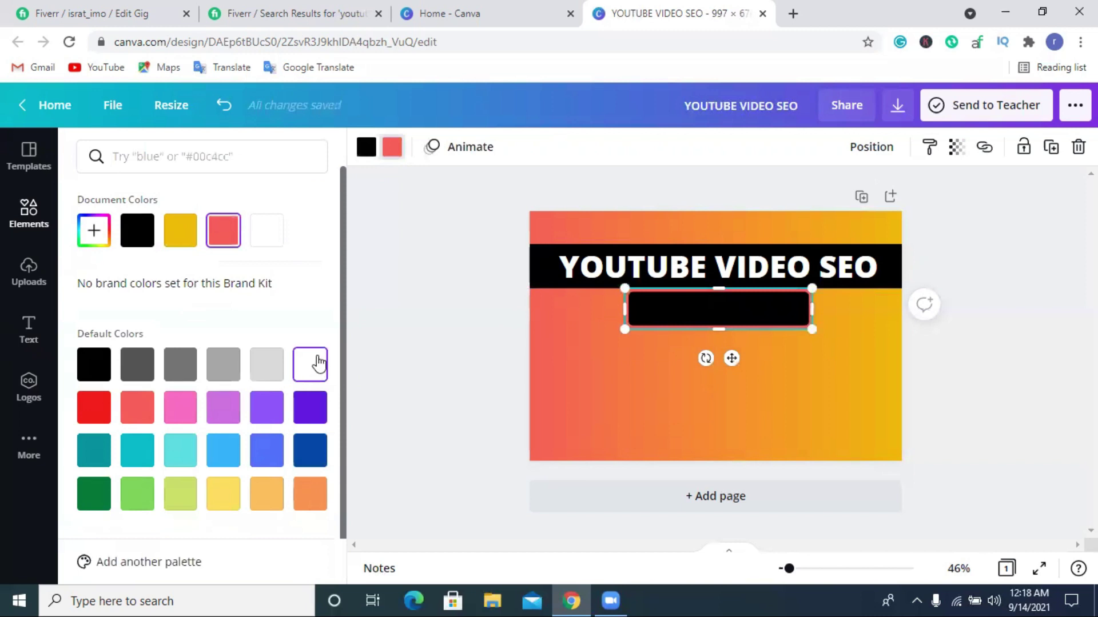
pyautogui.click(439, 326)
pyautogui.click(720, 310)
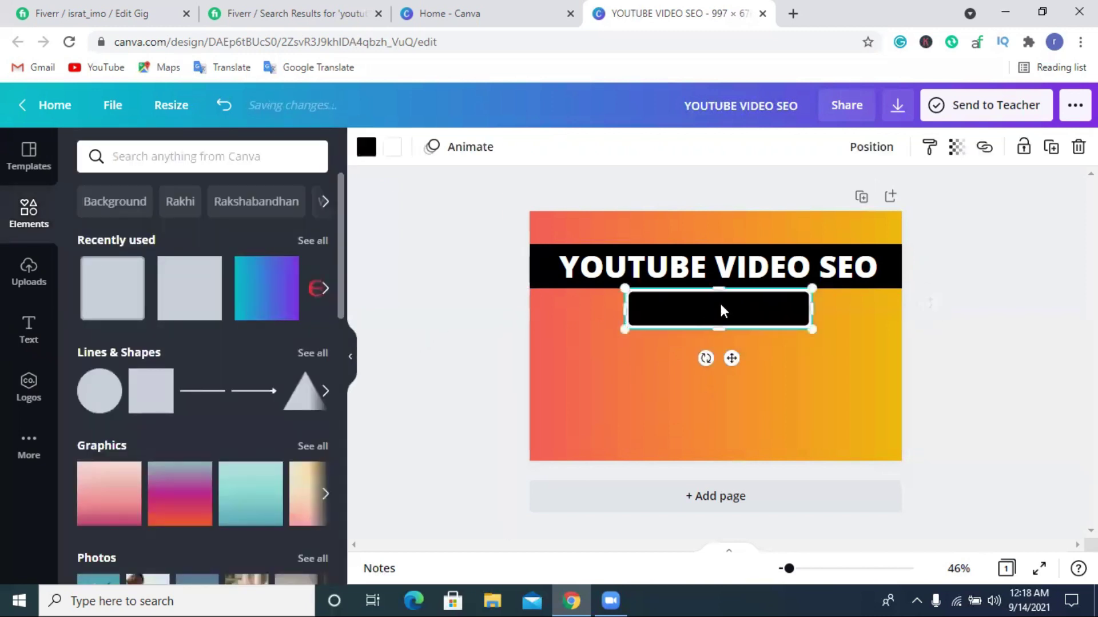
pyautogui.click(1001, 371)
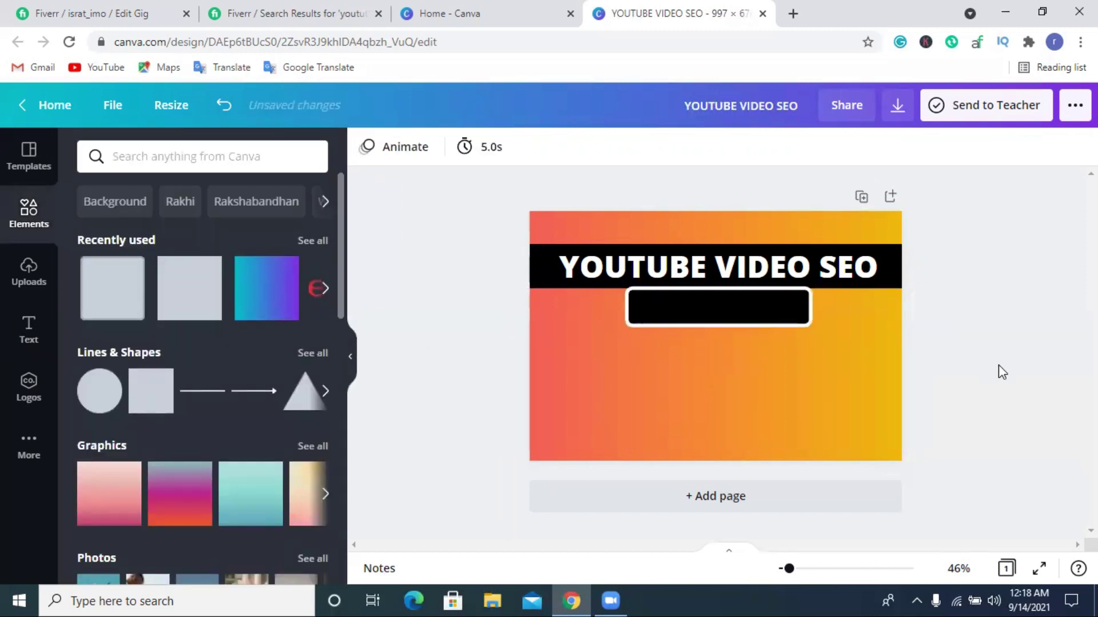
pyautogui.click(24, 330)
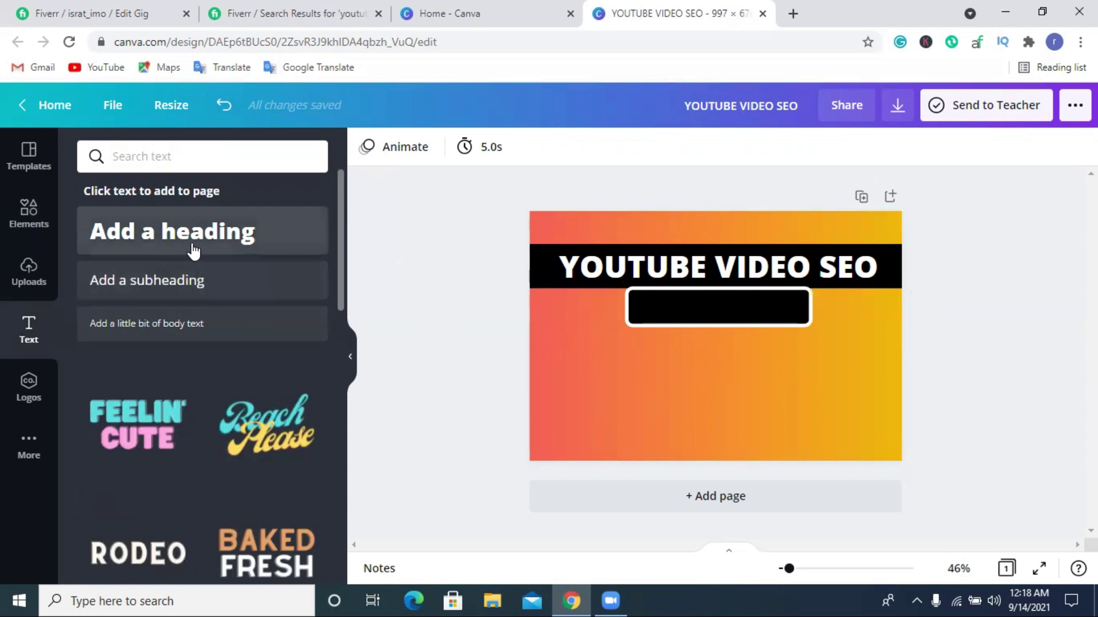
# Add a heading reading 'PROMOTION' and place it inside the black box.
pyautogui.click(163, 249)
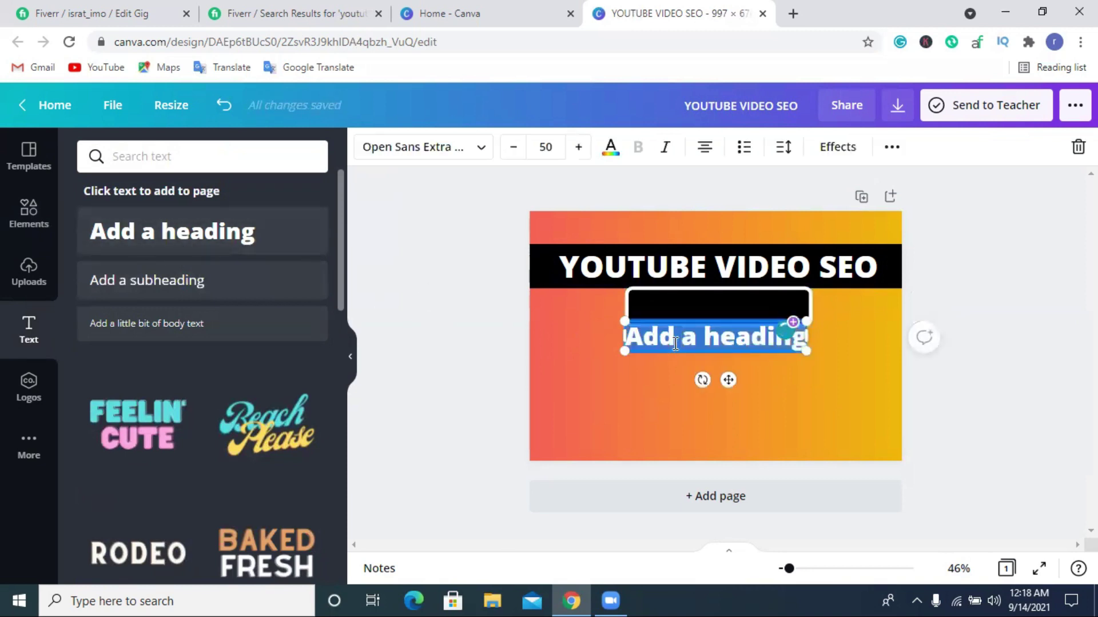
pyautogui.press('BackSpace')
pyautogui.write('PROM')
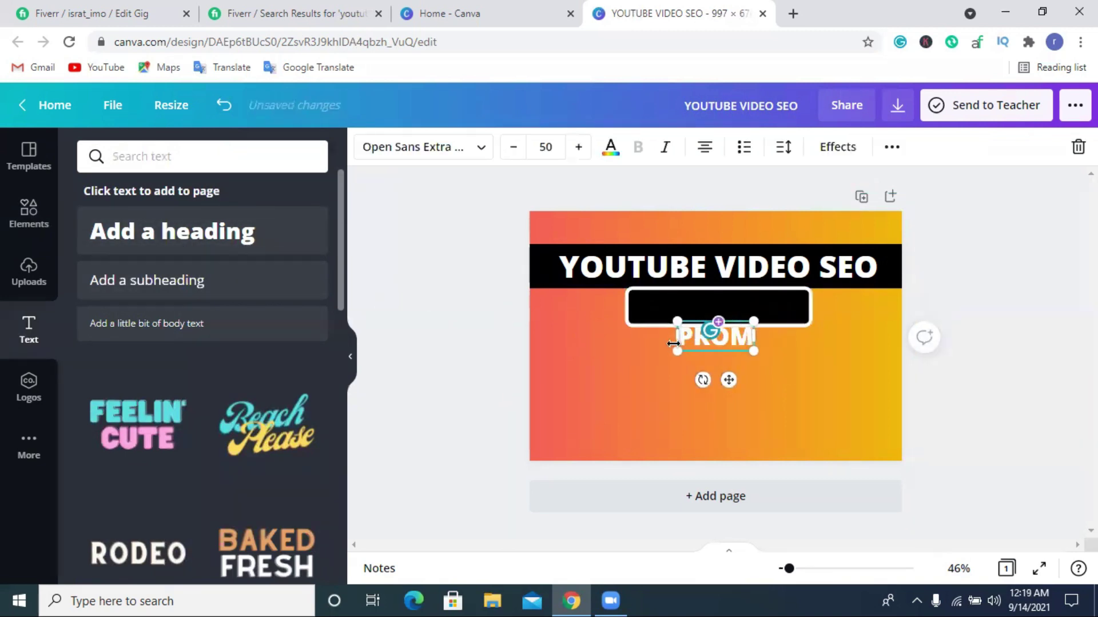
pyautogui.write('OTION')
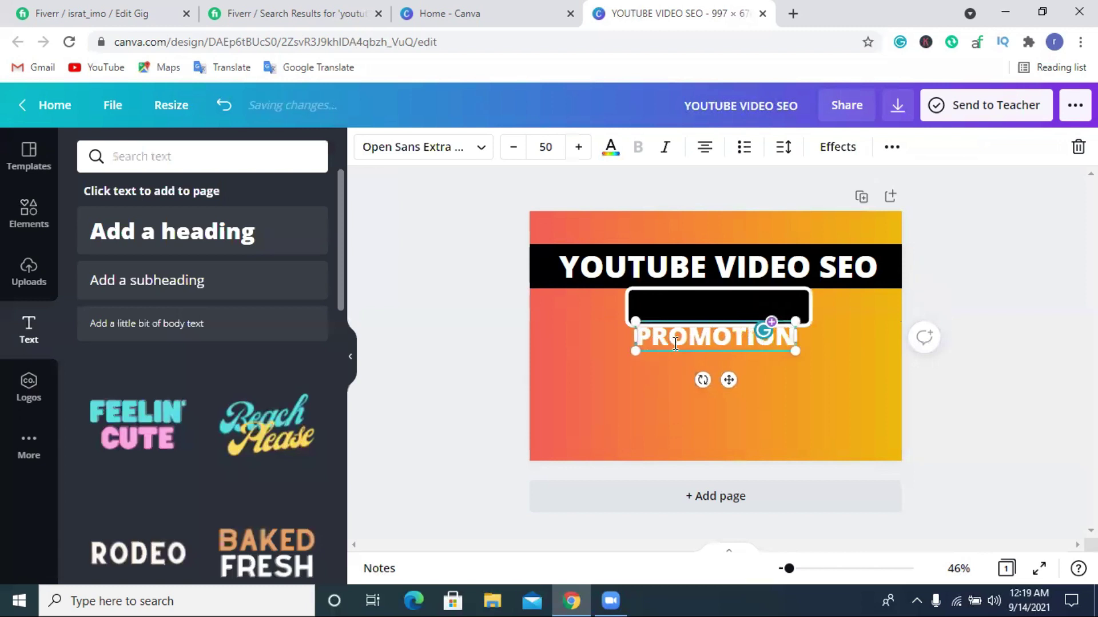
pyautogui.click(742, 356)
pyautogui.moveTo(720, 337); pyautogui.dragTo(723, 309)
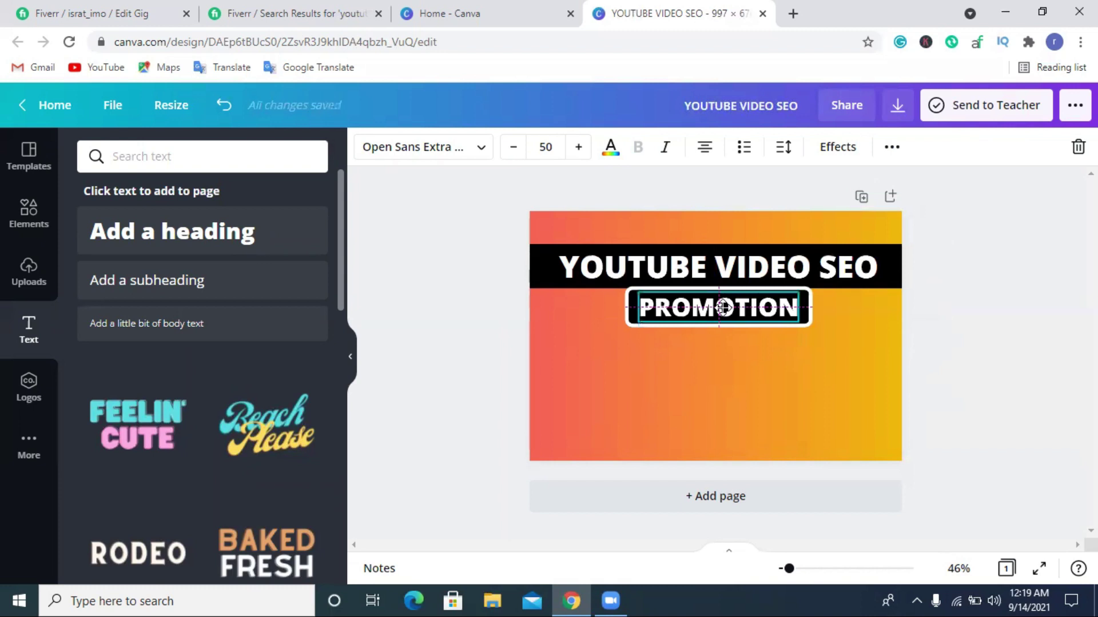
pyautogui.click(1005, 371)
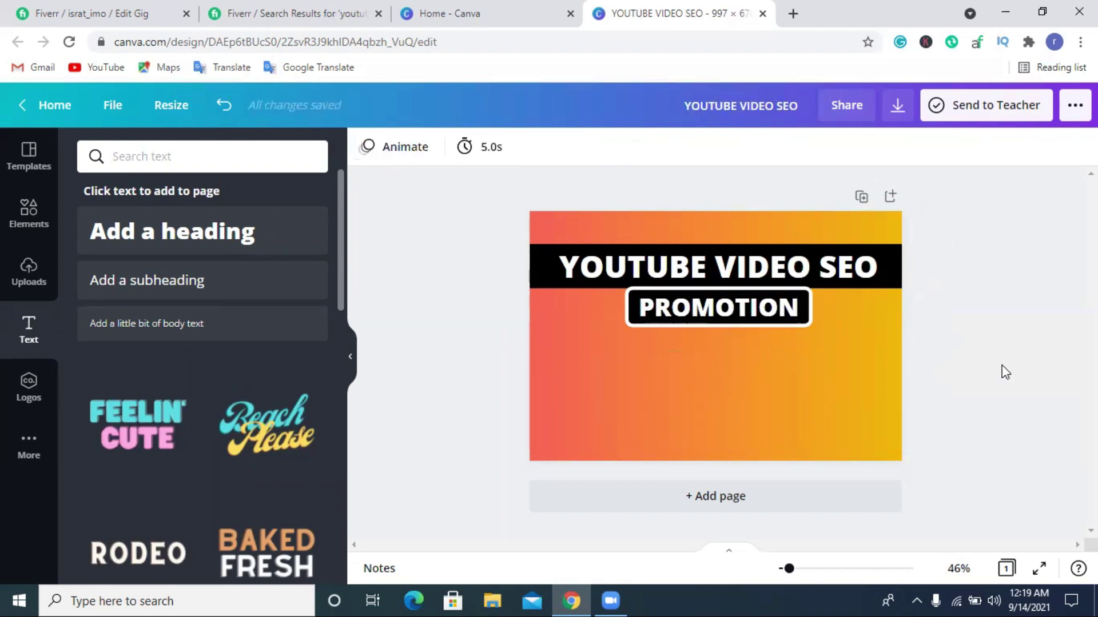
pyautogui.click(11, 281)
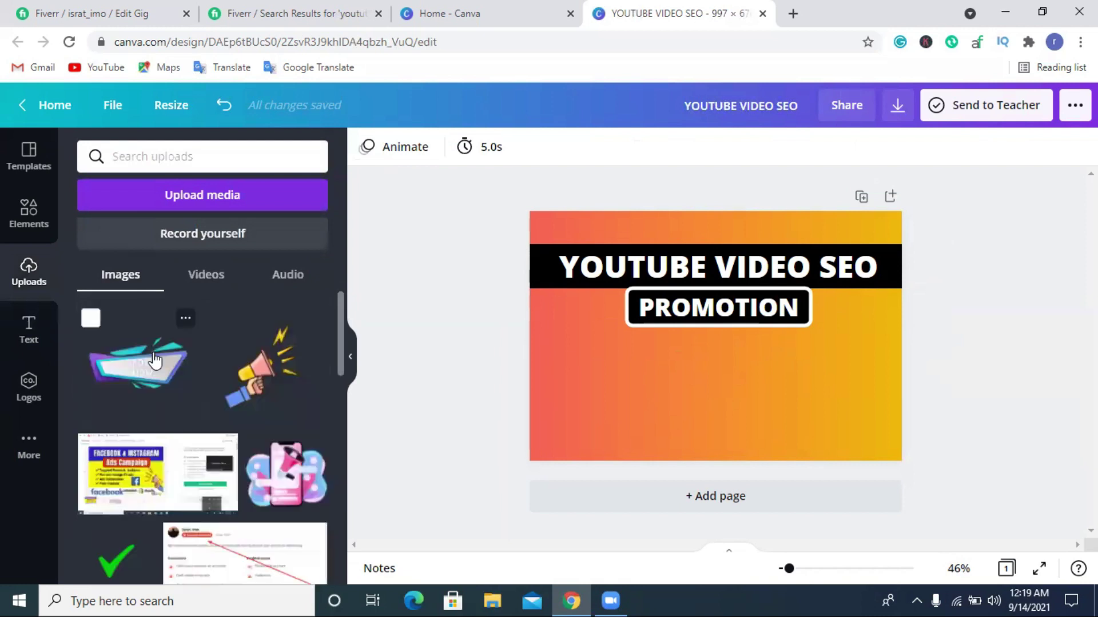
# Add the uploaded black T-shirt photo and position it at the page's lower left.
pyautogui.scroll(-10, 154, 366)
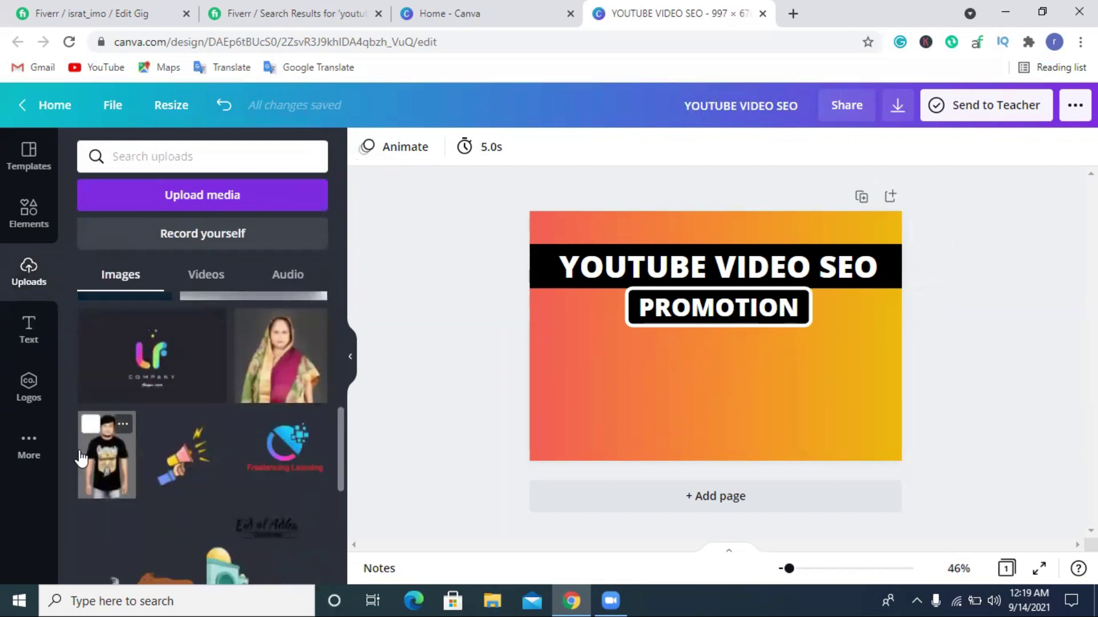
pyautogui.scroll(-2, 126, 439)
pyautogui.scroll(-1, 126, 440)
pyautogui.click(107, 389)
pyautogui.moveTo(706, 407); pyautogui.dragTo(93, 440)
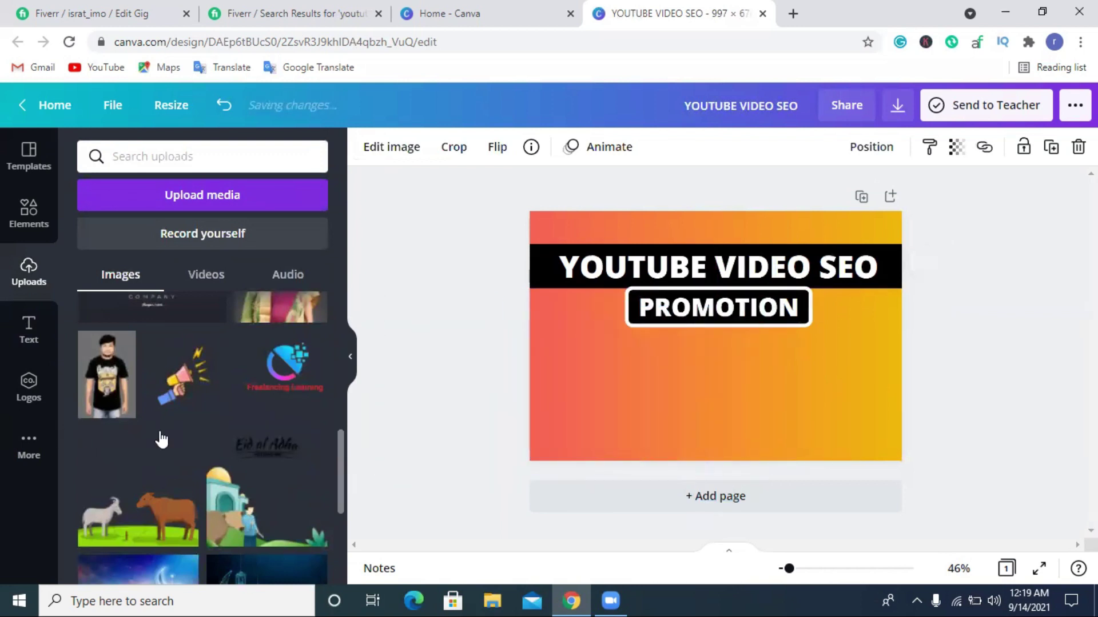
pyautogui.scroll(-3, 194, 442)
pyautogui.scroll(5, 195, 442)
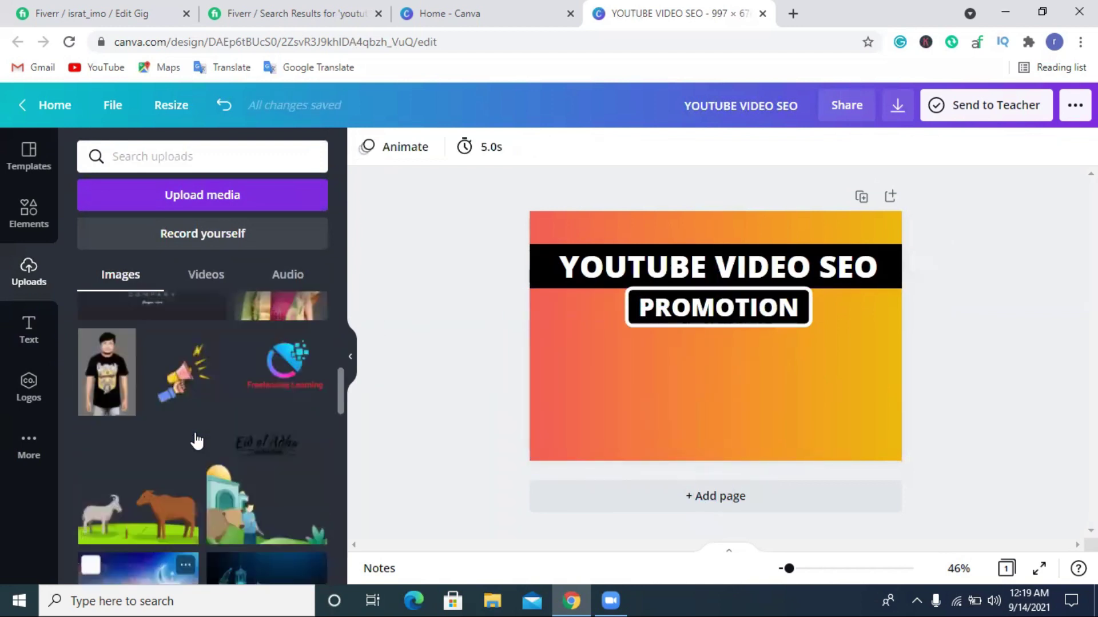
pyautogui.scroll(1, 172, 449)
pyautogui.scroll(-4, 170, 450)
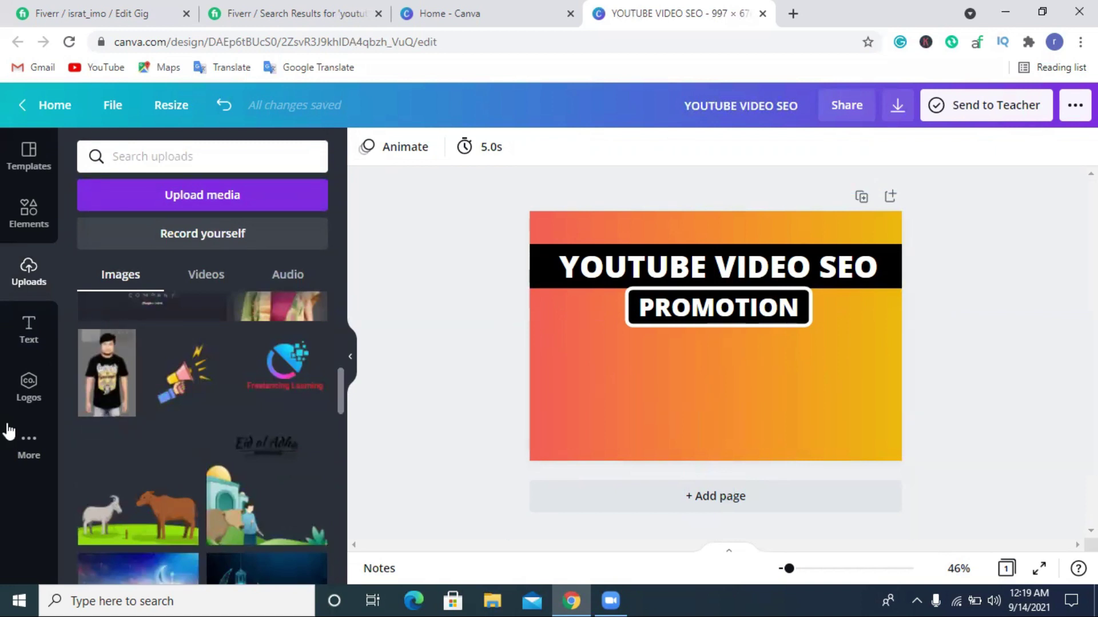
pyautogui.click(93, 382)
pyautogui.moveTo(681, 424); pyautogui.dragTo(562, 469)
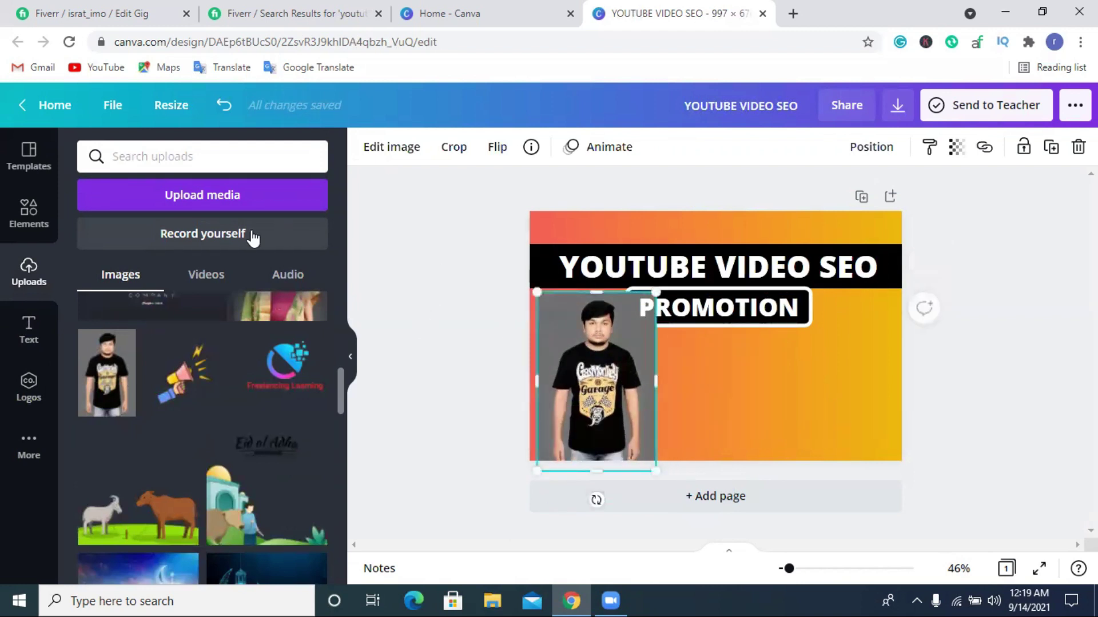
pyautogui.click(390, 150)
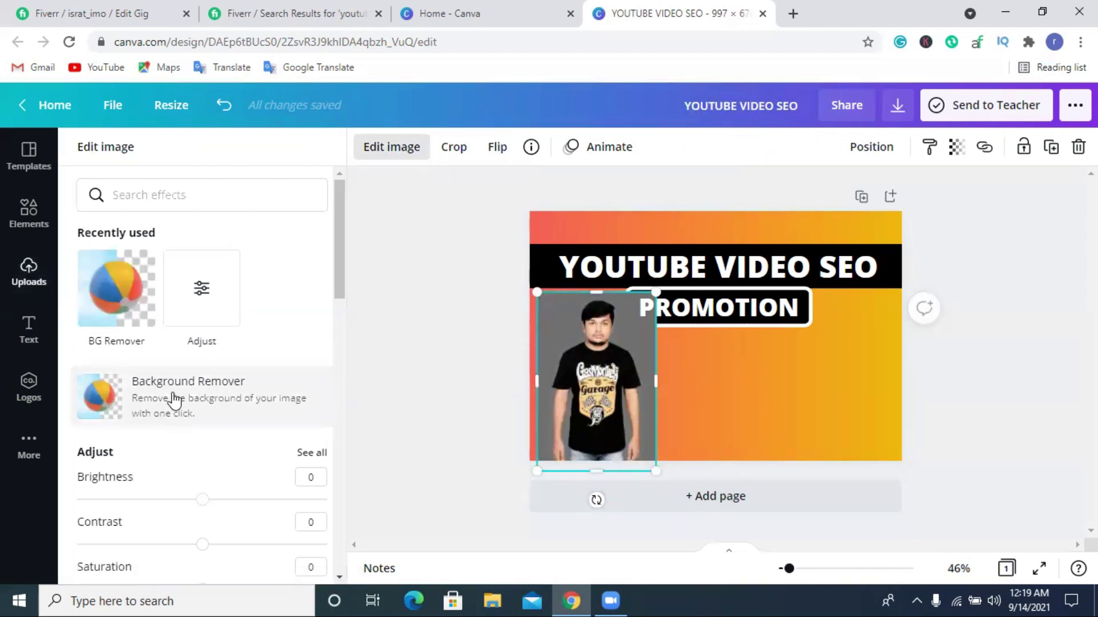
# Run BG Remover on the man's T-shirt photo.
pyautogui.click(124, 294)
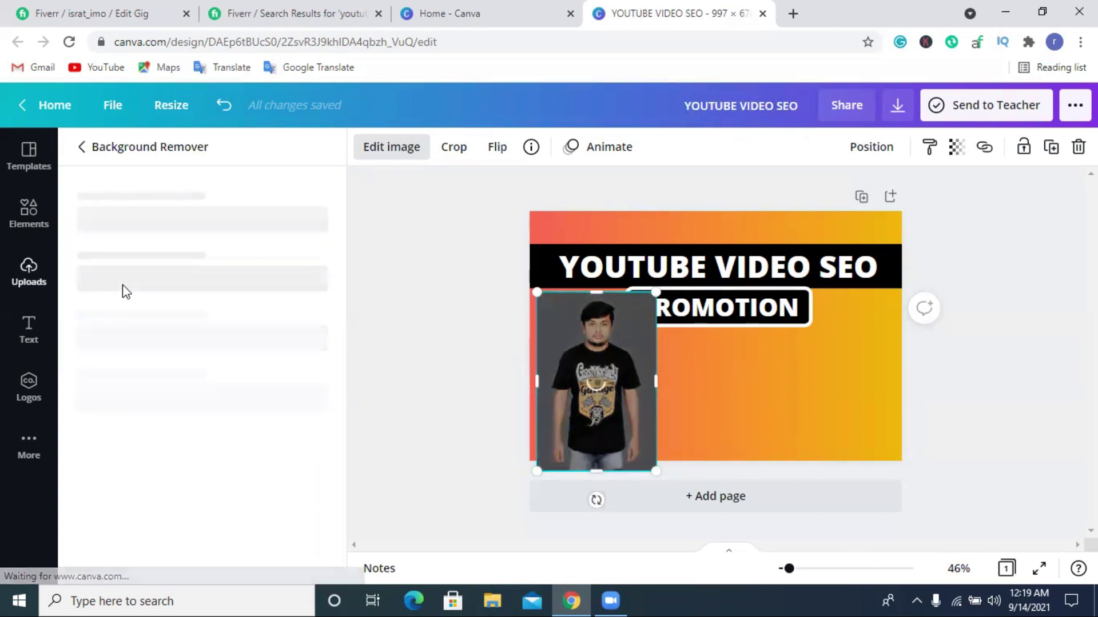
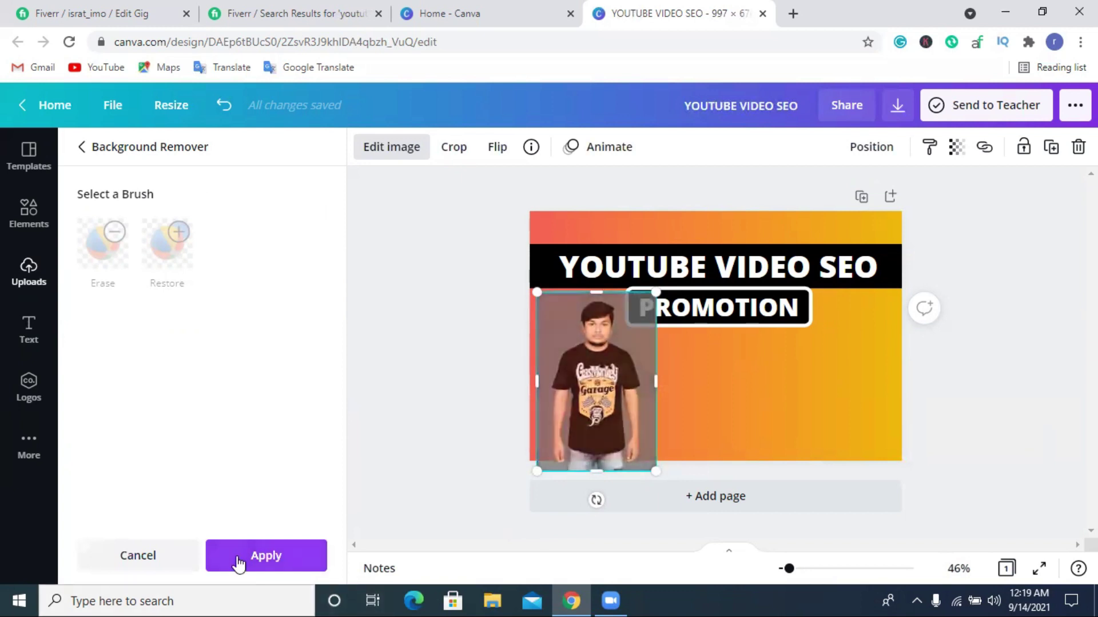
# Apply the background removal and place the enlarged cutout at the banner's lower left.
pyautogui.click(266, 556)
pyautogui.moveTo(581, 423); pyautogui.dragTo(574, 415)
pyautogui.moveTo(629, 469); pyautogui.dragTo(657, 508)
pyautogui.moveTo(587, 423); pyautogui.dragTo(598, 421)
pyautogui.click(420, 356)
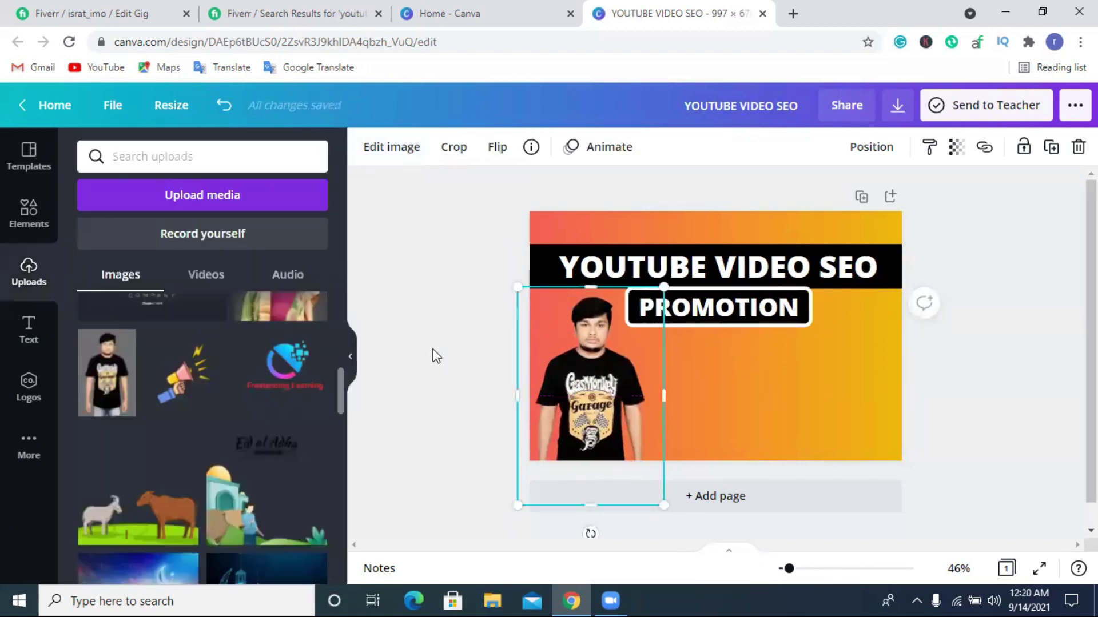
pyautogui.click(435, 356)
pyautogui.click(29, 327)
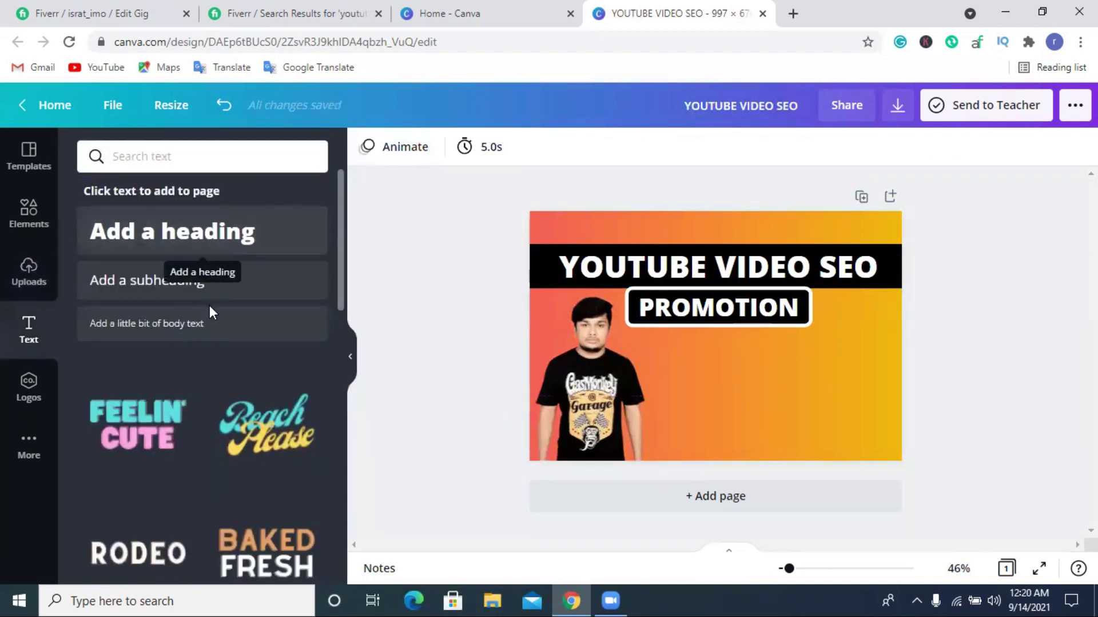
# Add a subheading reading 'Best servicess' and move it above the YOUTUBE VIDEO SEO bar.
pyautogui.click(246, 292)
pyautogui.click(778, 361)
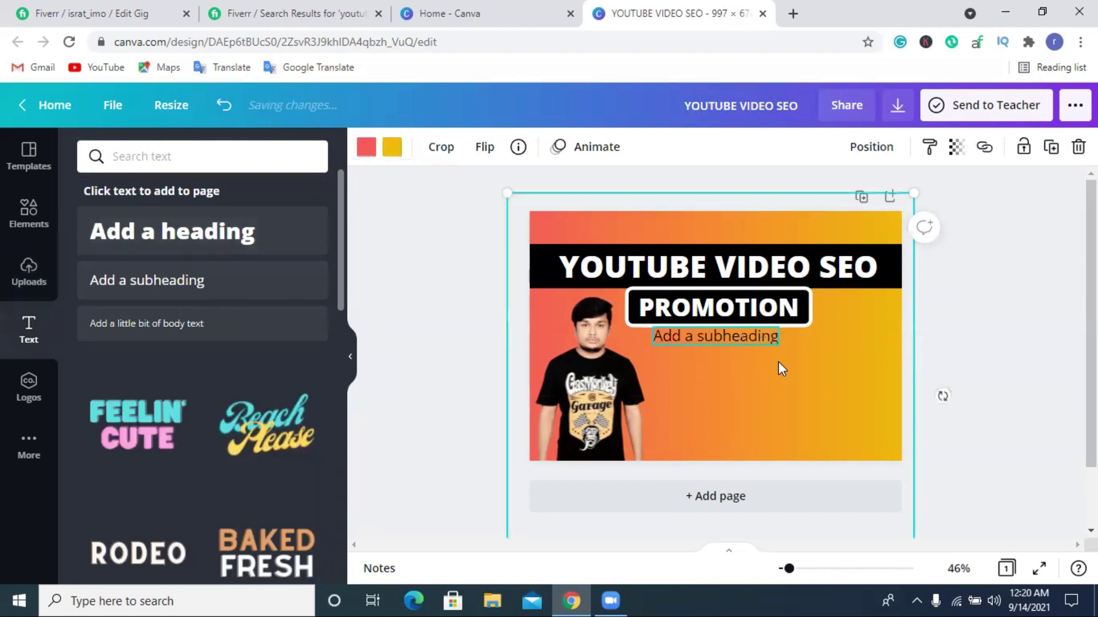
pyautogui.doubleClick(725, 334)
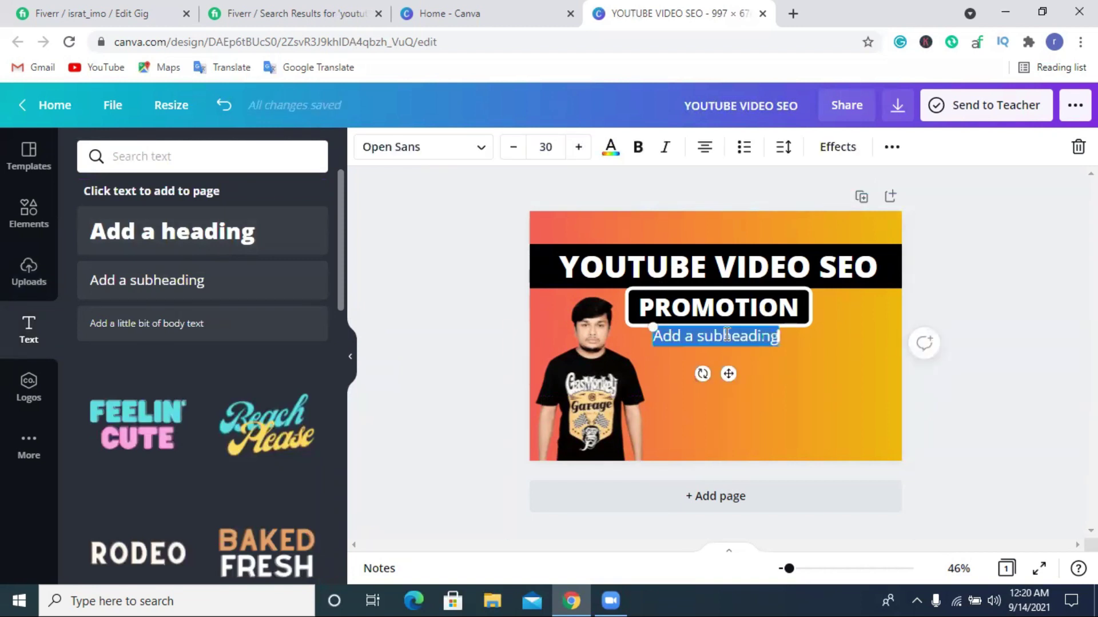
pyautogui.write('Be')
pyautogui.write('st')
pyautogui.write('sel')
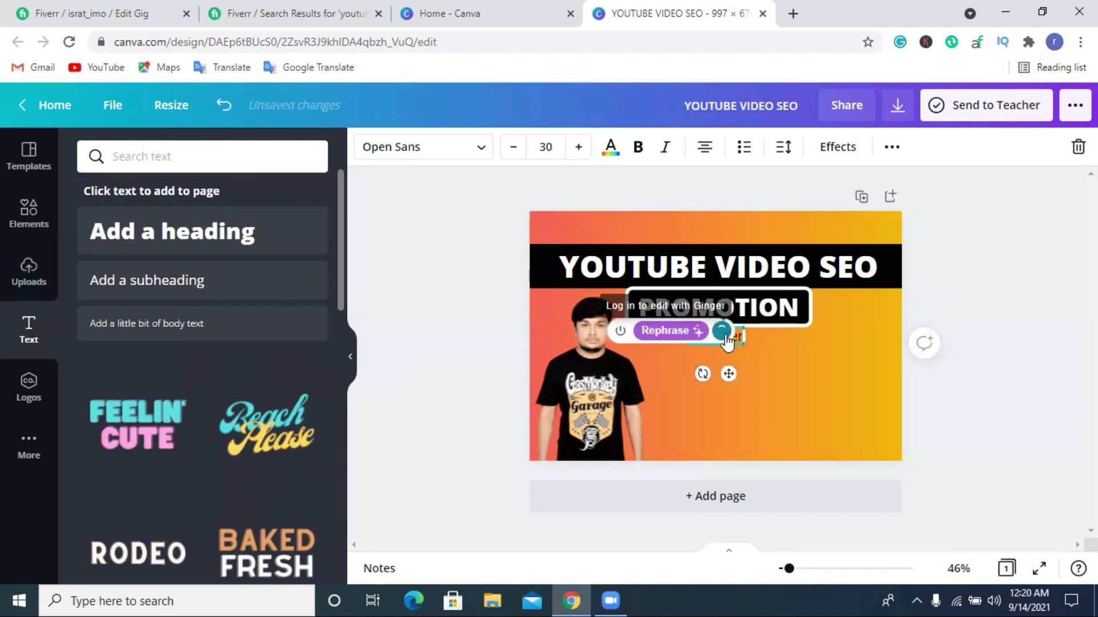
pyautogui.write('icess')
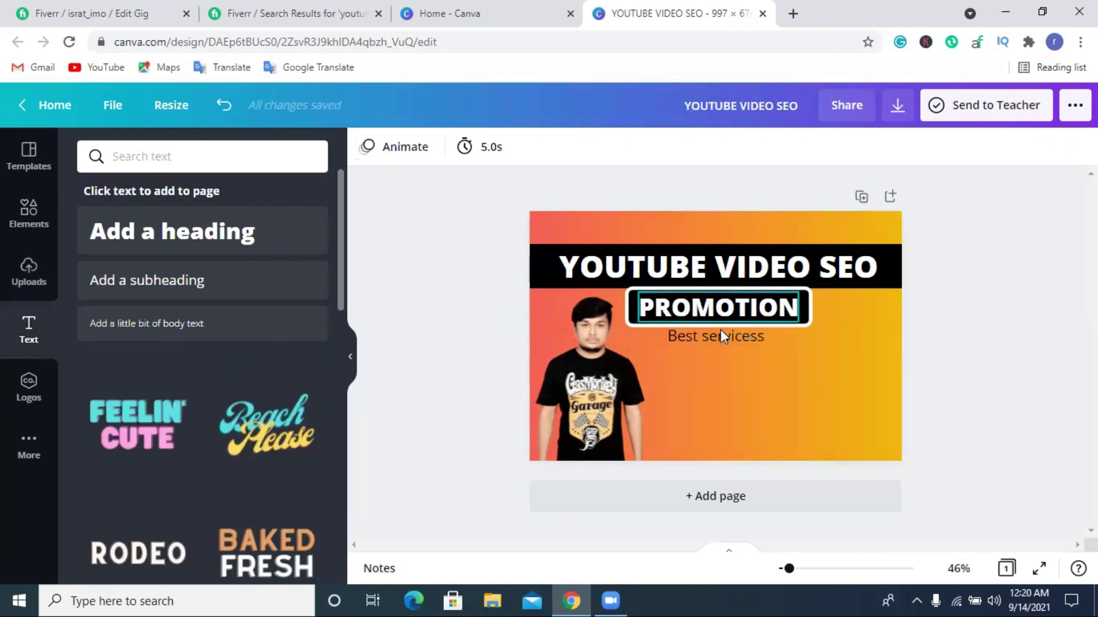
pyautogui.moveTo(713, 335); pyautogui.dragTo(707, 229)
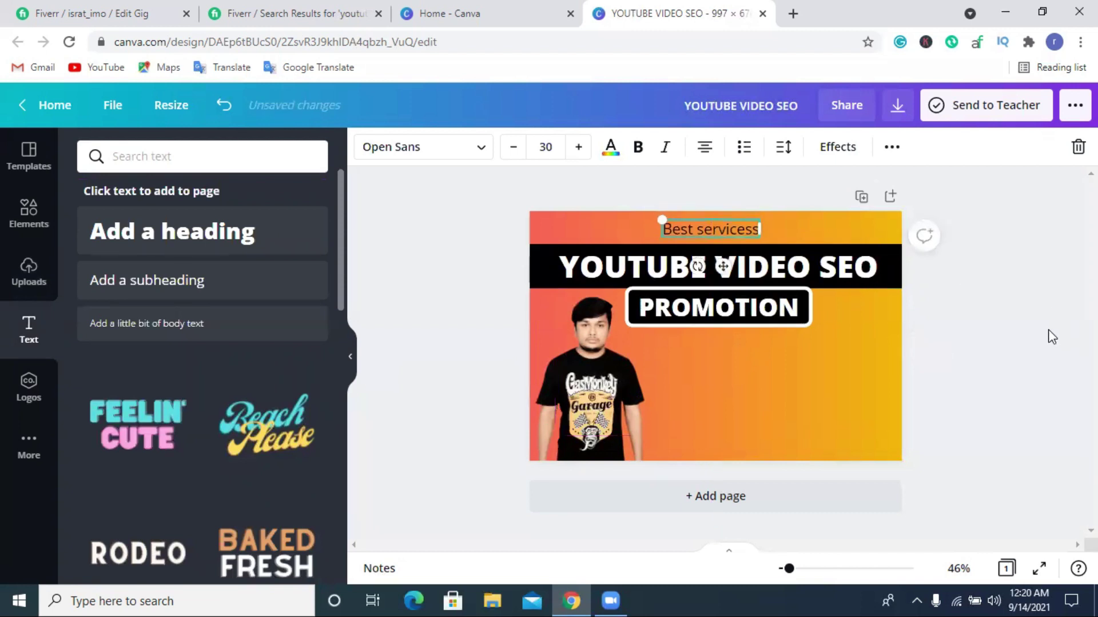
pyautogui.click(1007, 342)
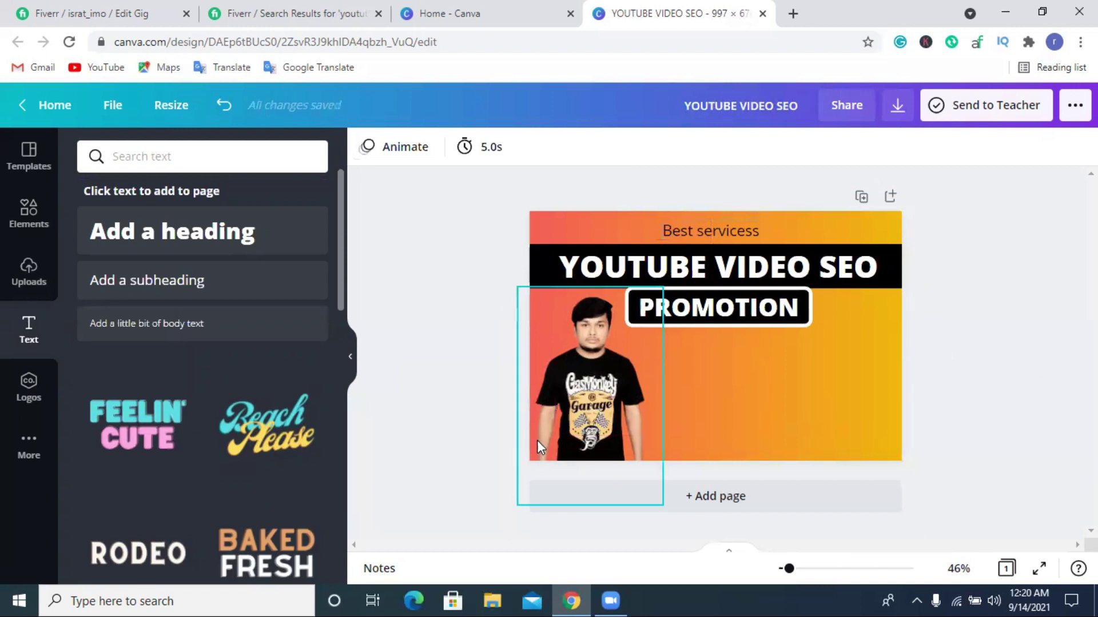
# Search the Elements library for 'mark' and browse the results.
pyautogui.click(26, 229)
pyautogui.click(193, 157)
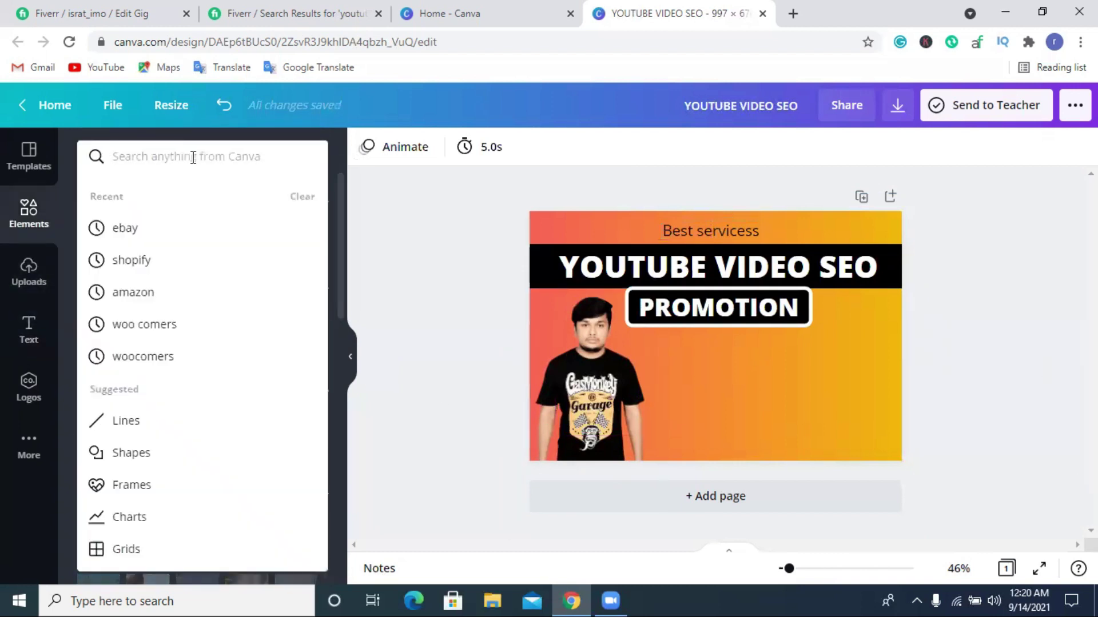
pyautogui.write('mark')
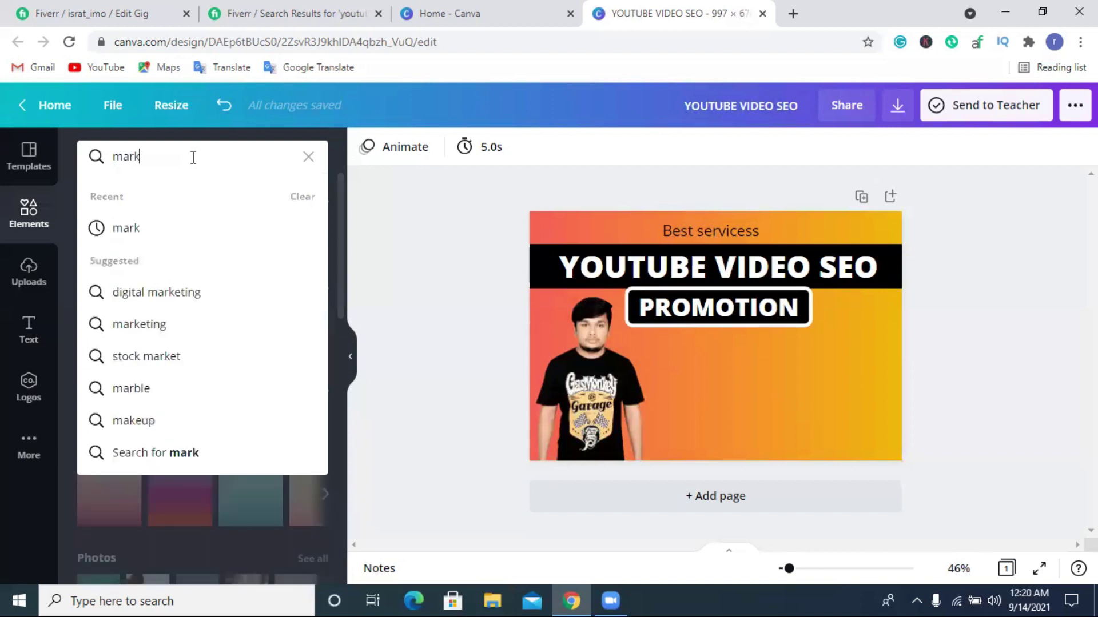
pyautogui.press('Return')
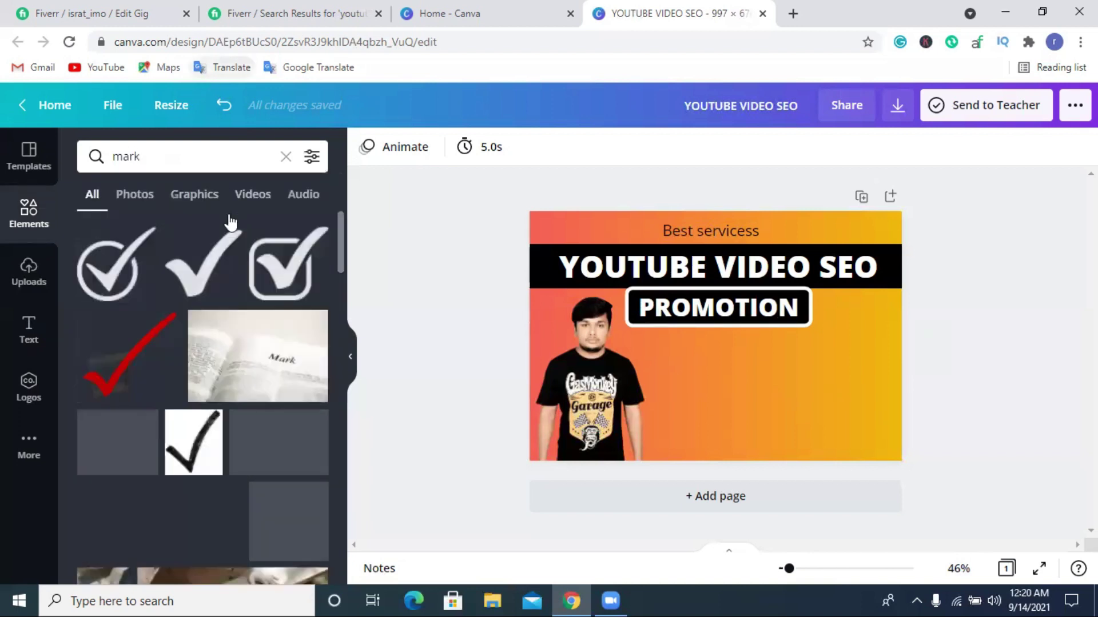
pyautogui.scroll(-5, 155, 283)
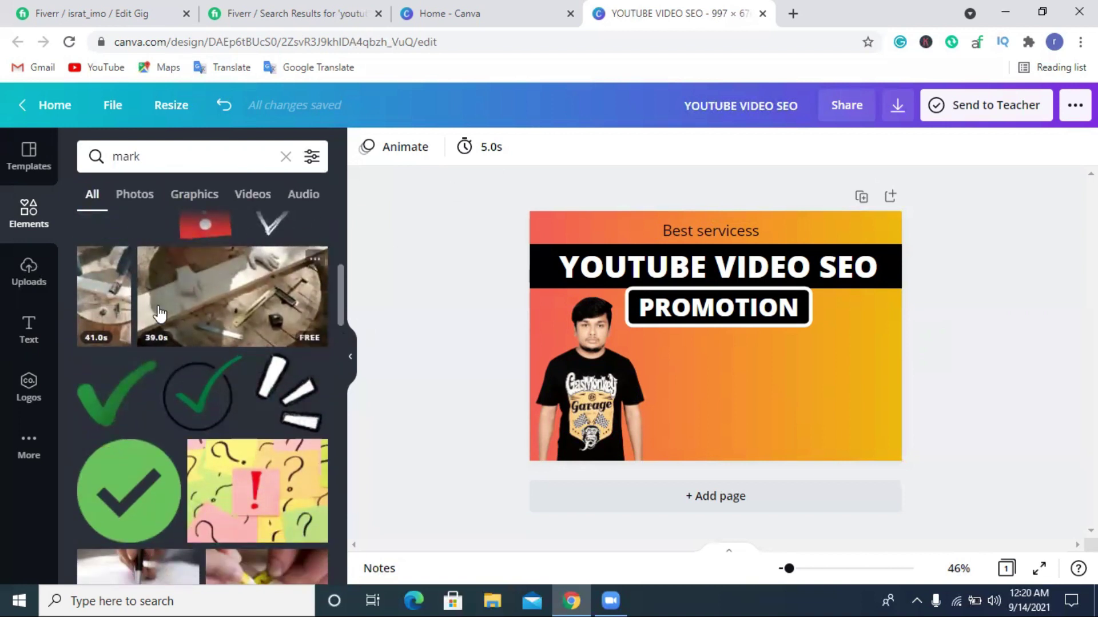
pyautogui.scroll(5, 169, 315)
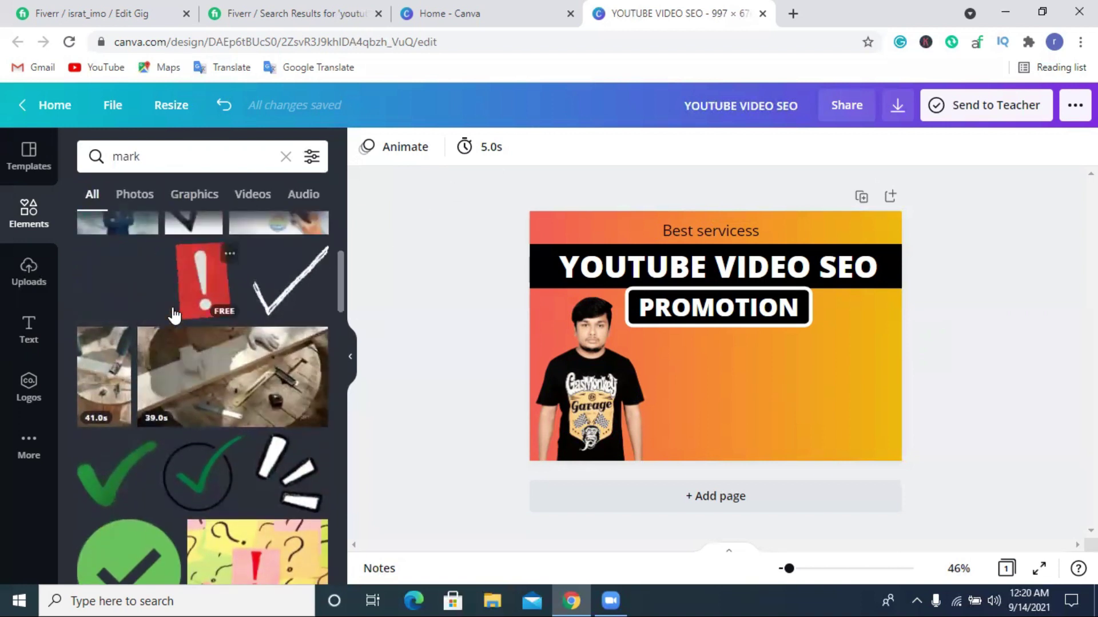
pyautogui.scroll(-8, 174, 317)
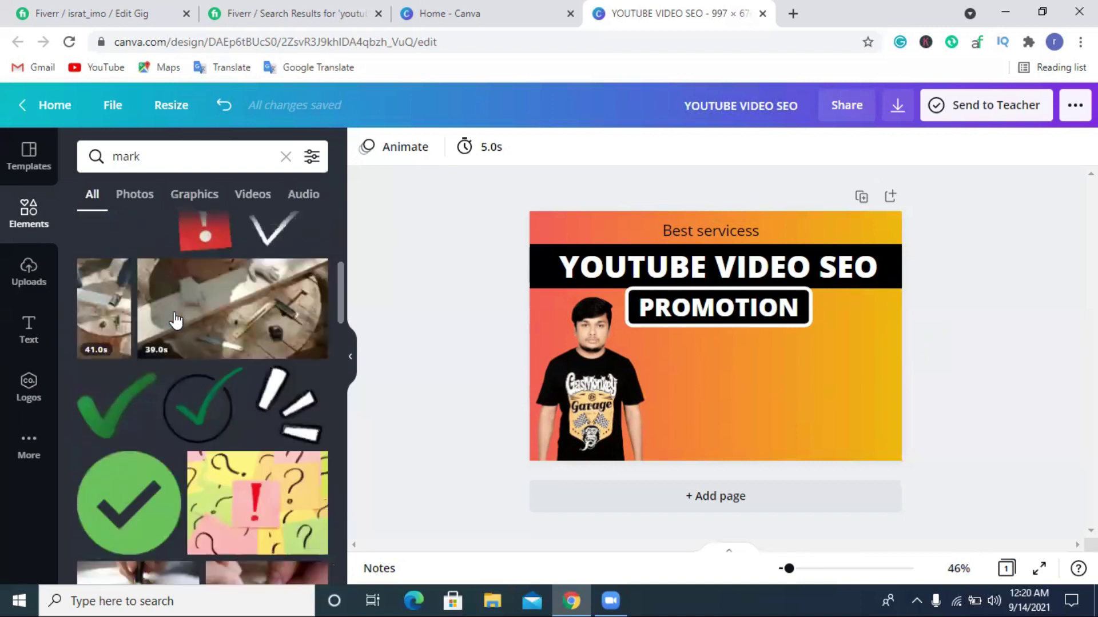
# Search Elements graphics for 'youtube' and place a small red play button under PROMOTION.
pyautogui.doubleClick(176, 158)
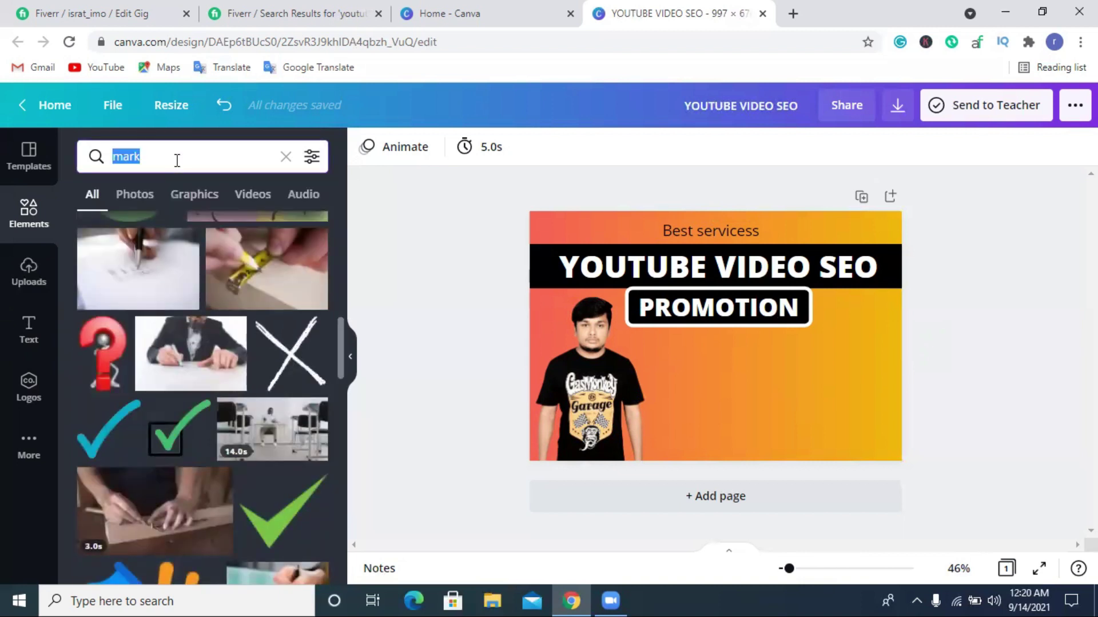
pyautogui.press('BackSpace')
pyautogui.write('you')
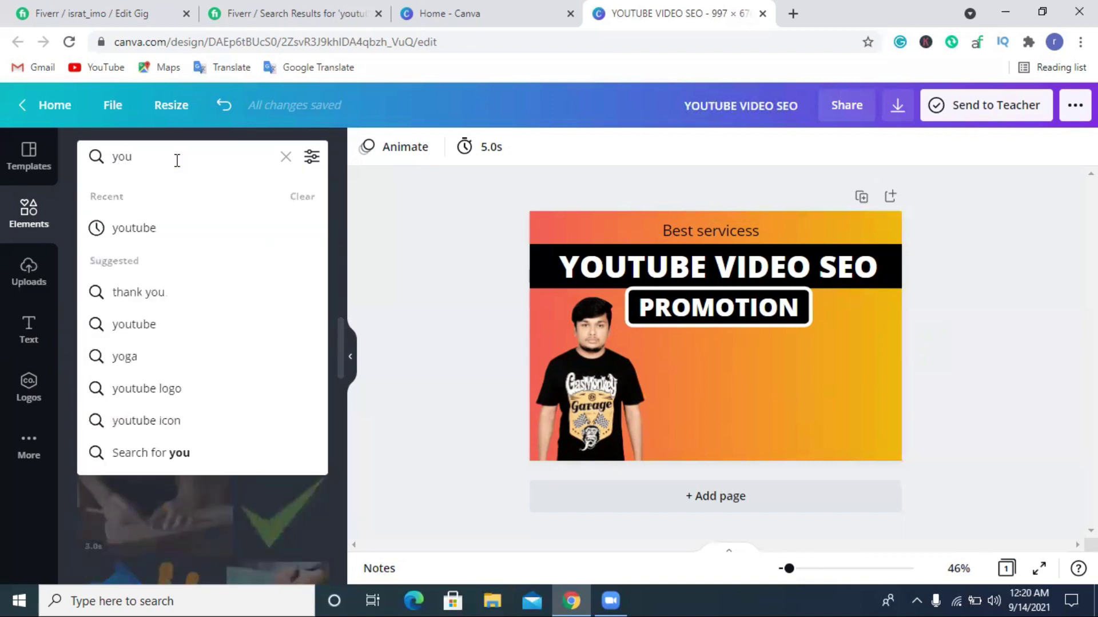
pyautogui.click(159, 226)
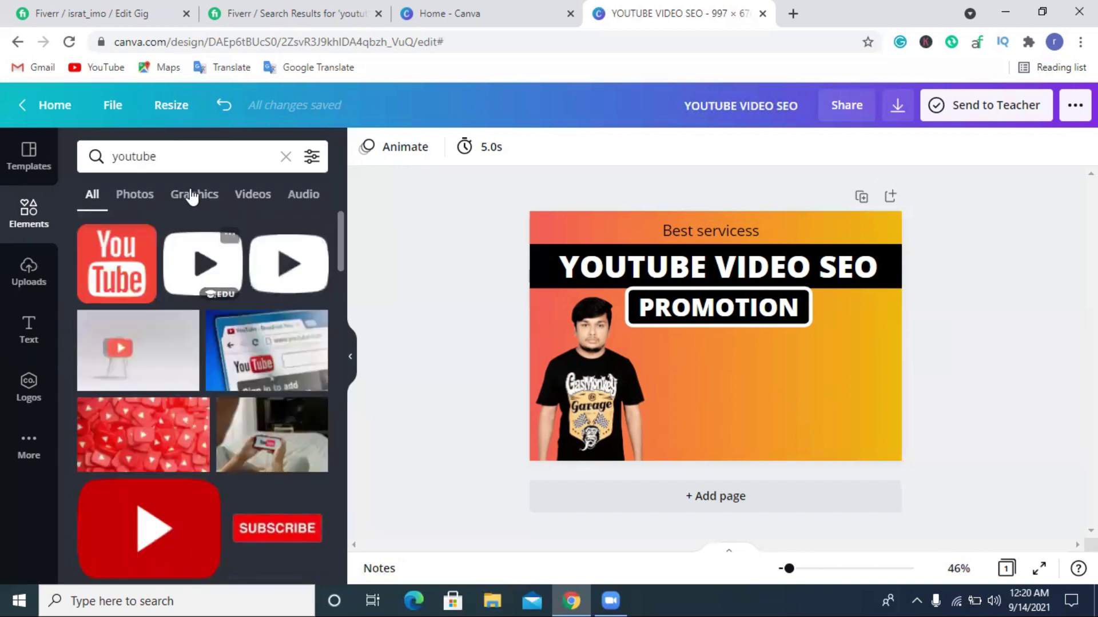
pyautogui.click(209, 195)
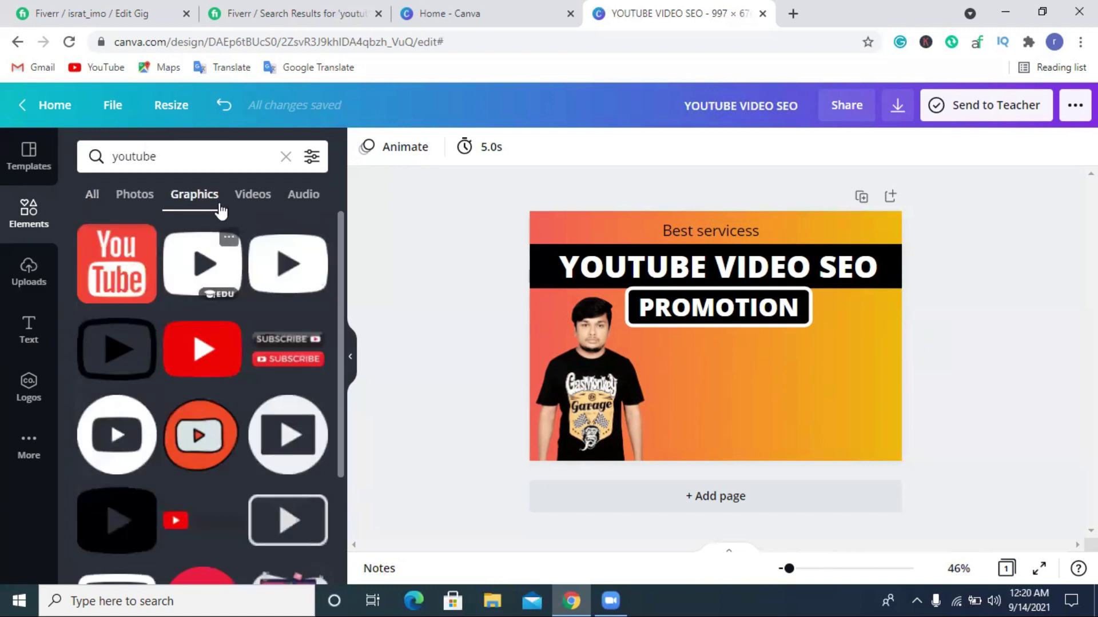
pyautogui.scroll(-5, 195, 312)
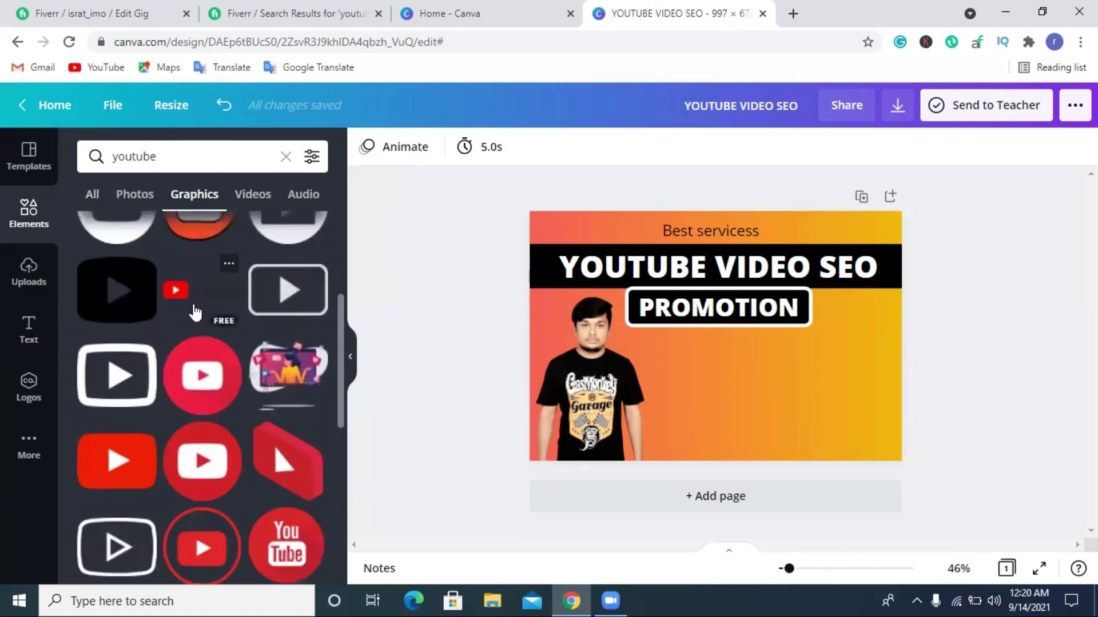
pyautogui.scroll(-3, 194, 311)
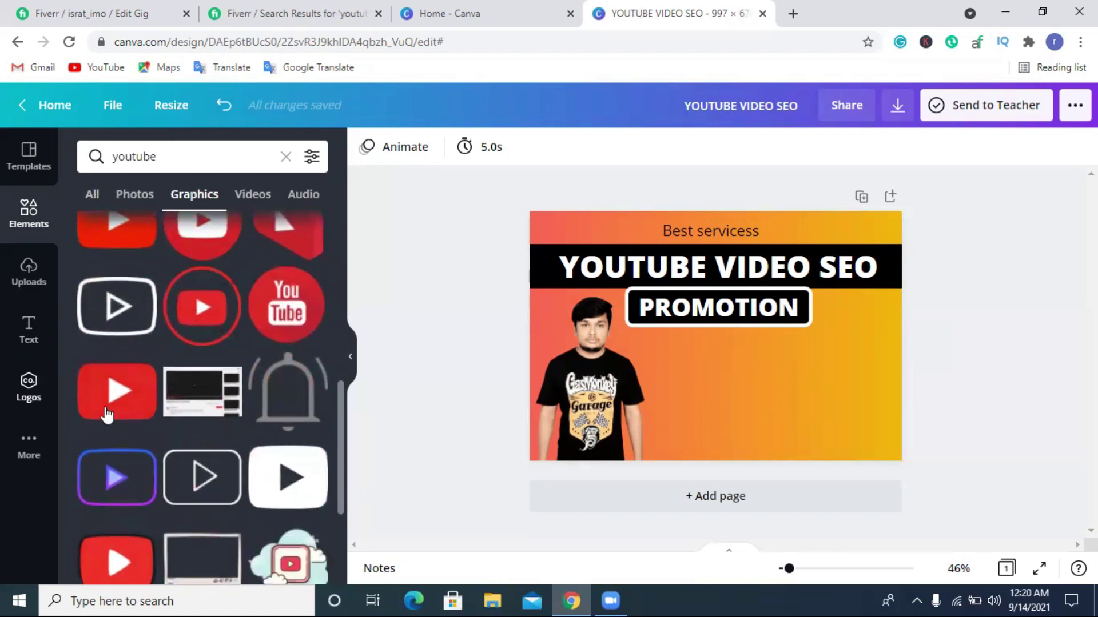
pyautogui.moveTo(104, 380); pyautogui.dragTo(642, 365)
pyautogui.moveTo(718, 368); pyautogui.dragTo(687, 362)
# Recolour the play button black, then change it to a brighter red shade.
pyautogui.click(959, 356)
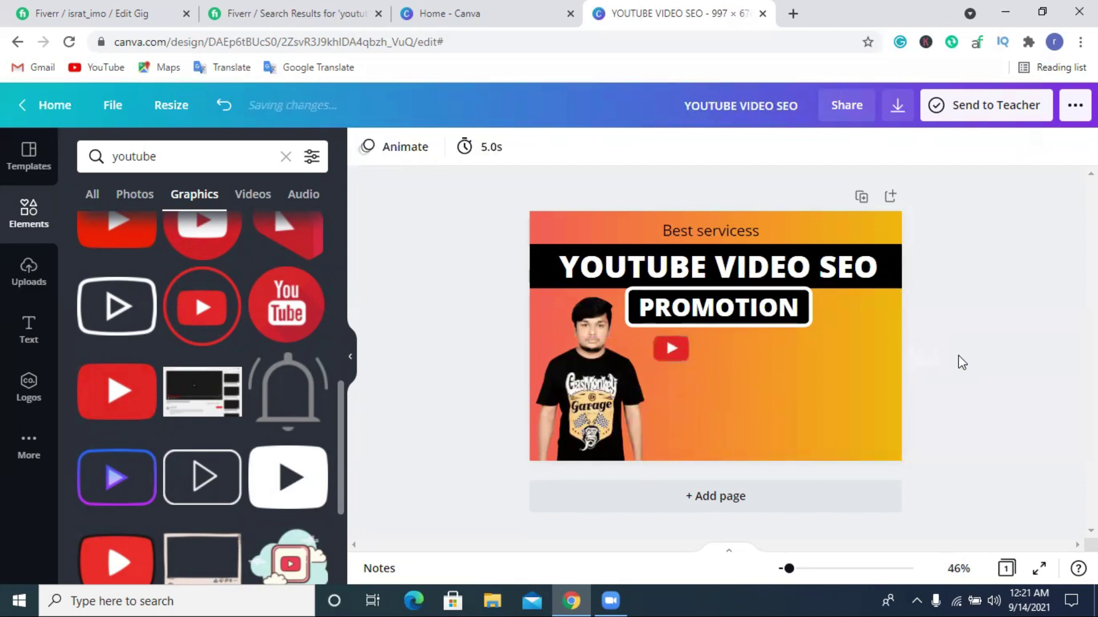
pyautogui.click(664, 345)
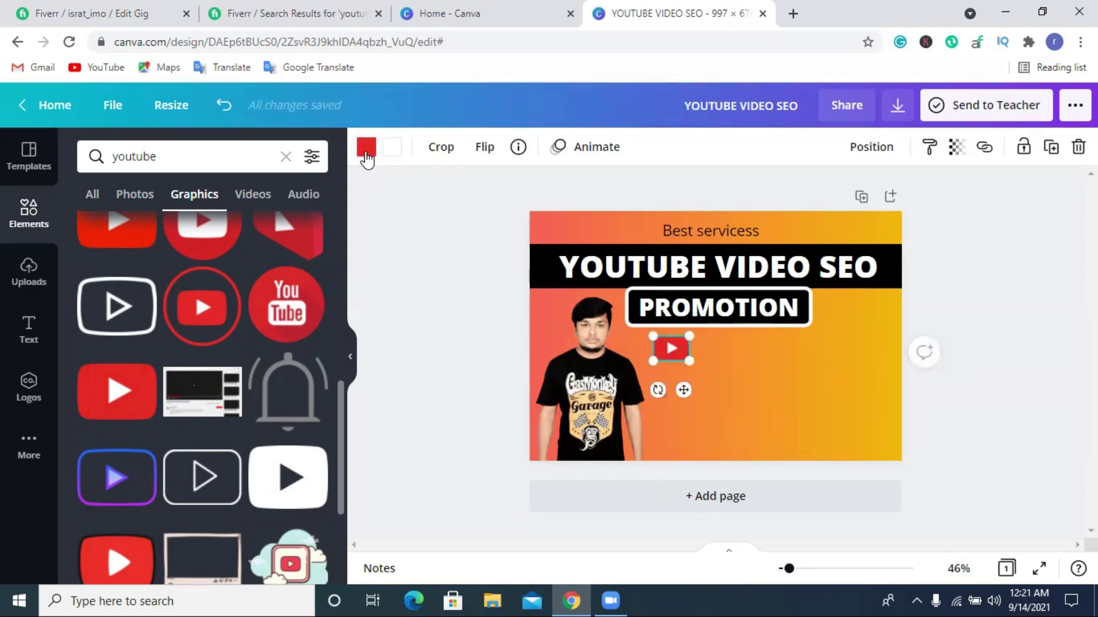
pyautogui.click(366, 147)
pyautogui.click(144, 238)
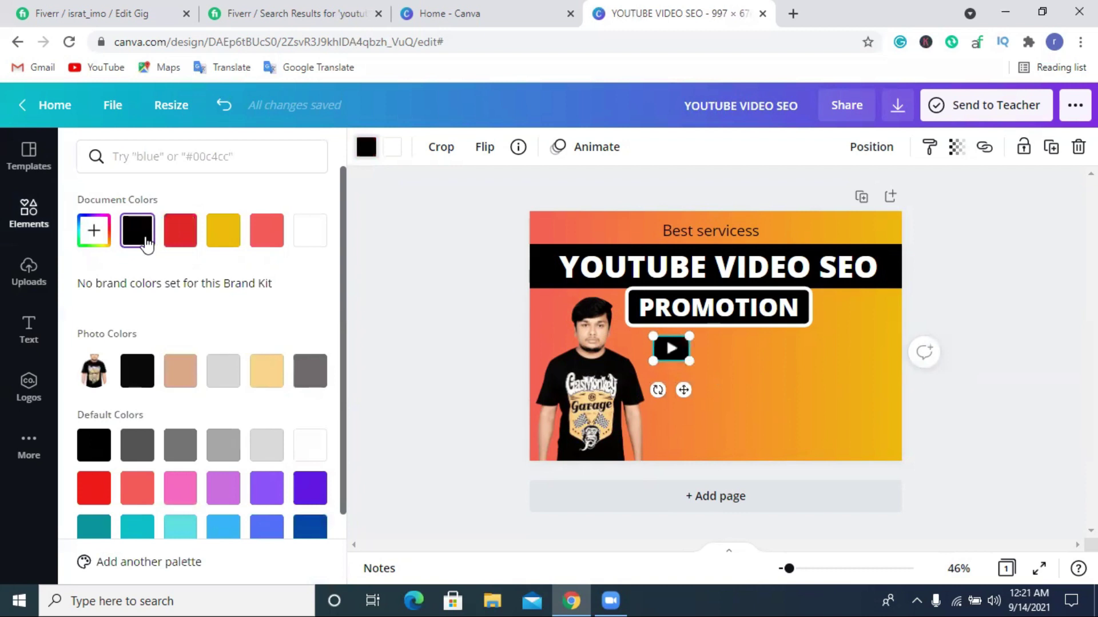
pyautogui.doubleClick(180, 231)
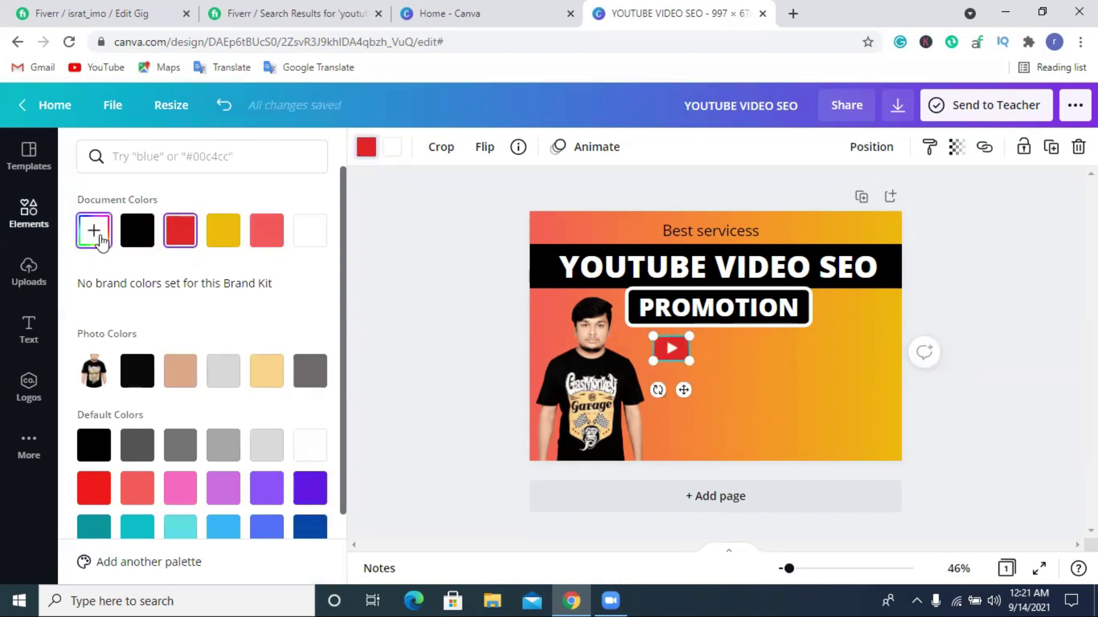
pyautogui.moveTo(282, 286); pyautogui.dragTo(294, 272)
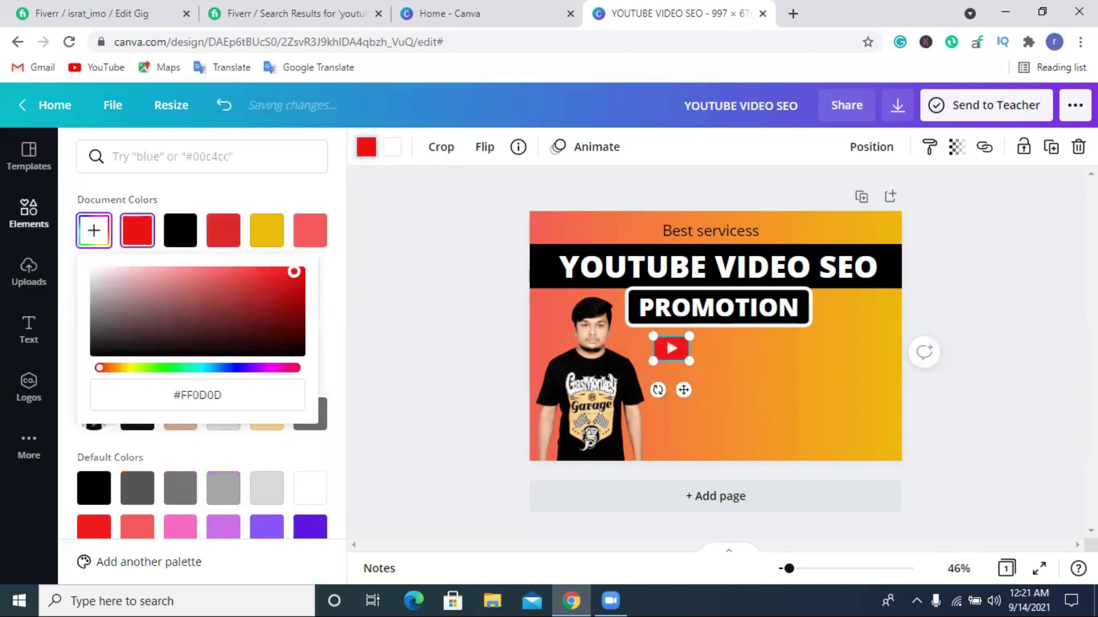
pyautogui.click(1000, 387)
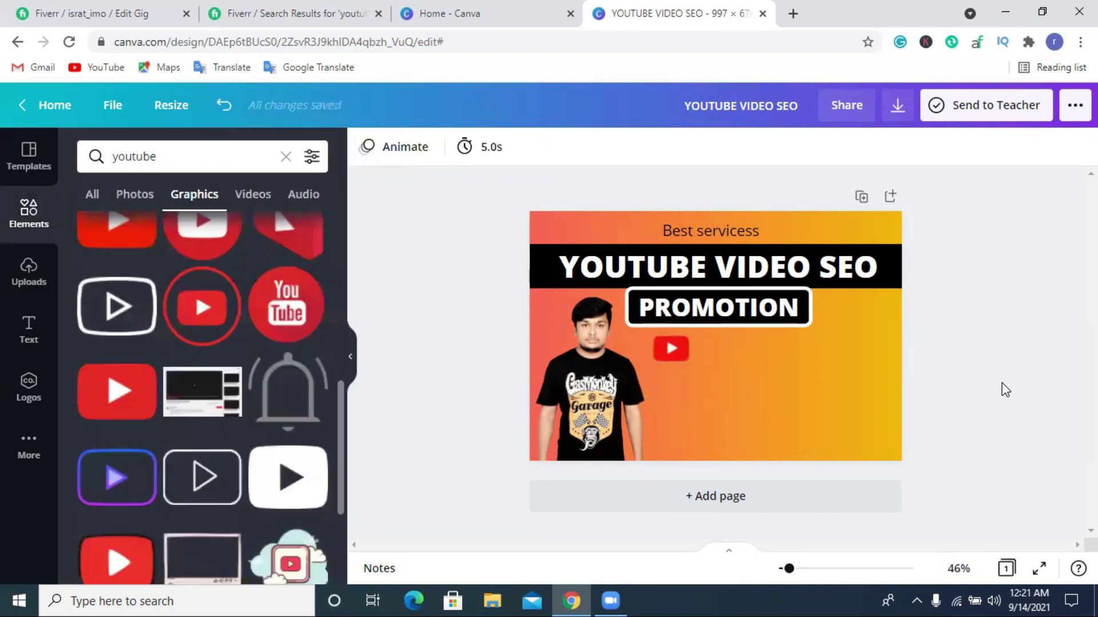
# Recolour the play button below PROMOTION black from Document Colors.
pyautogui.click(675, 357)
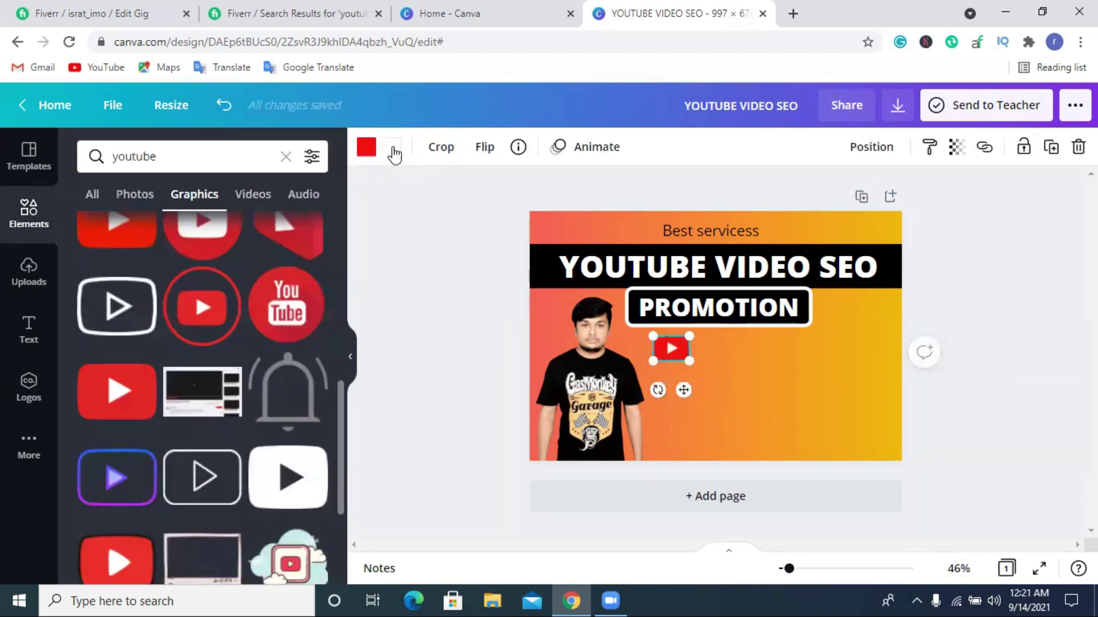
pyautogui.click(368, 151)
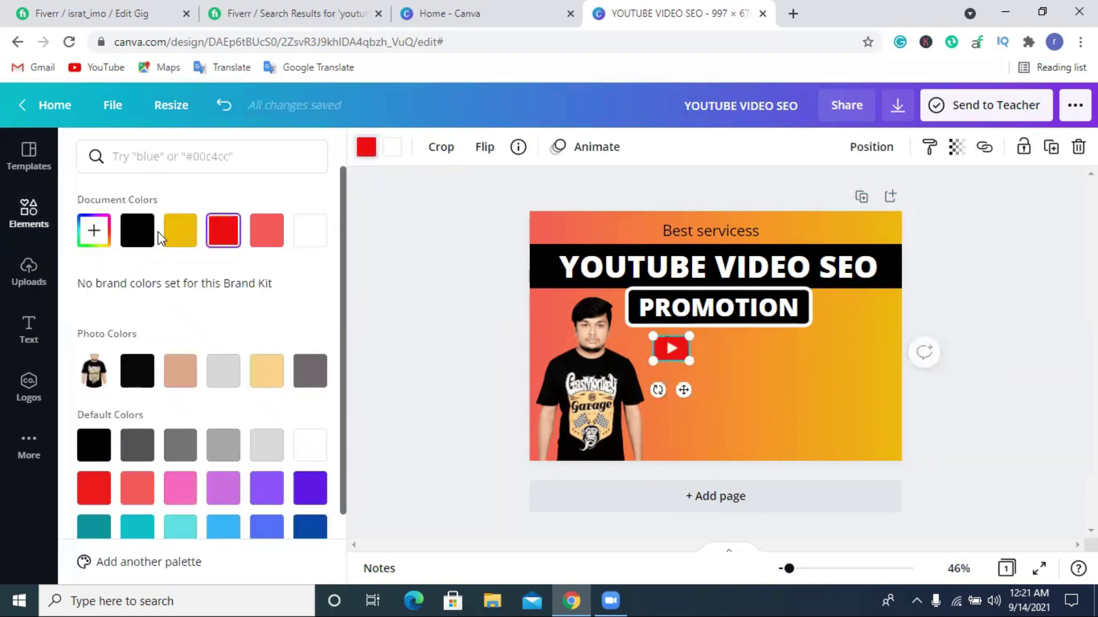
pyautogui.click(140, 232)
pyautogui.click(983, 400)
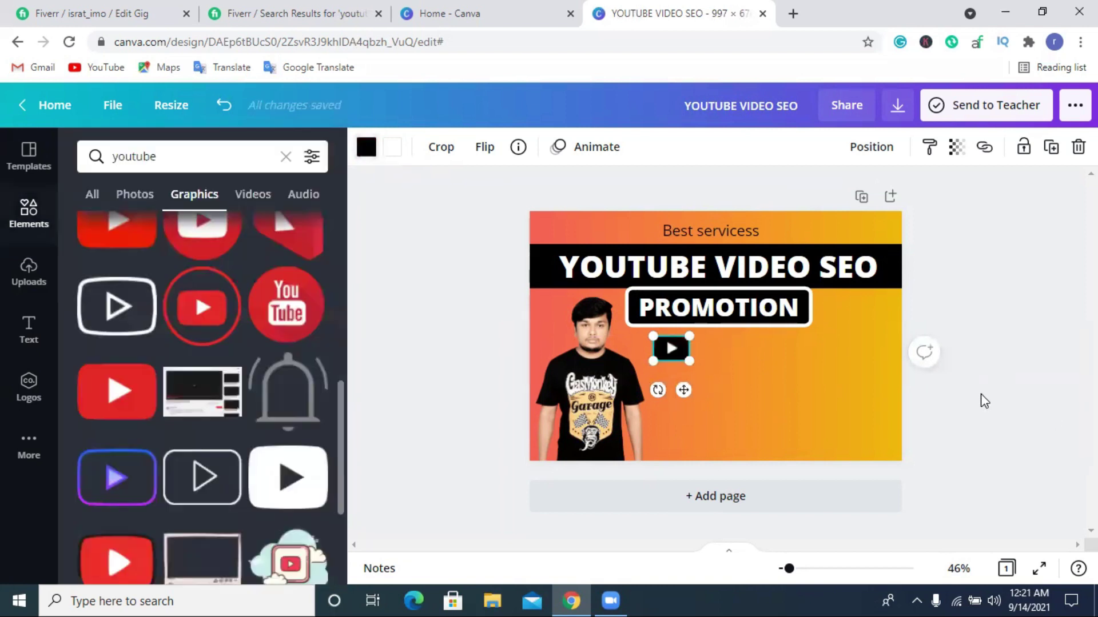
pyautogui.click(670, 355)
pyautogui.click(992, 343)
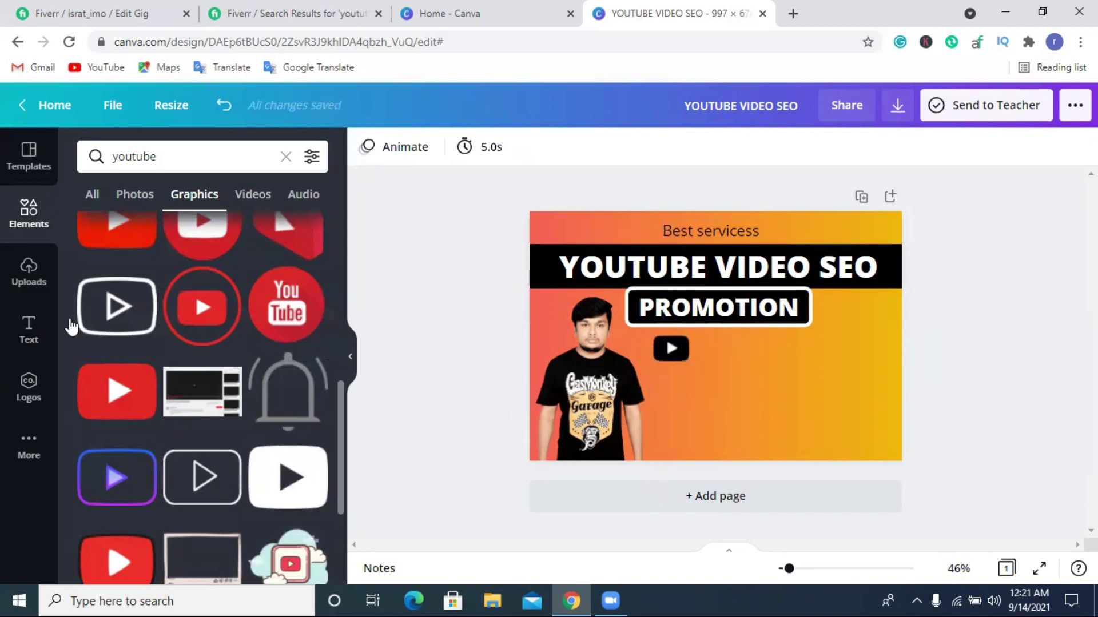
# Add an 'Add a heading' text box and place it right of the play icon.
pyautogui.click(286, 156)
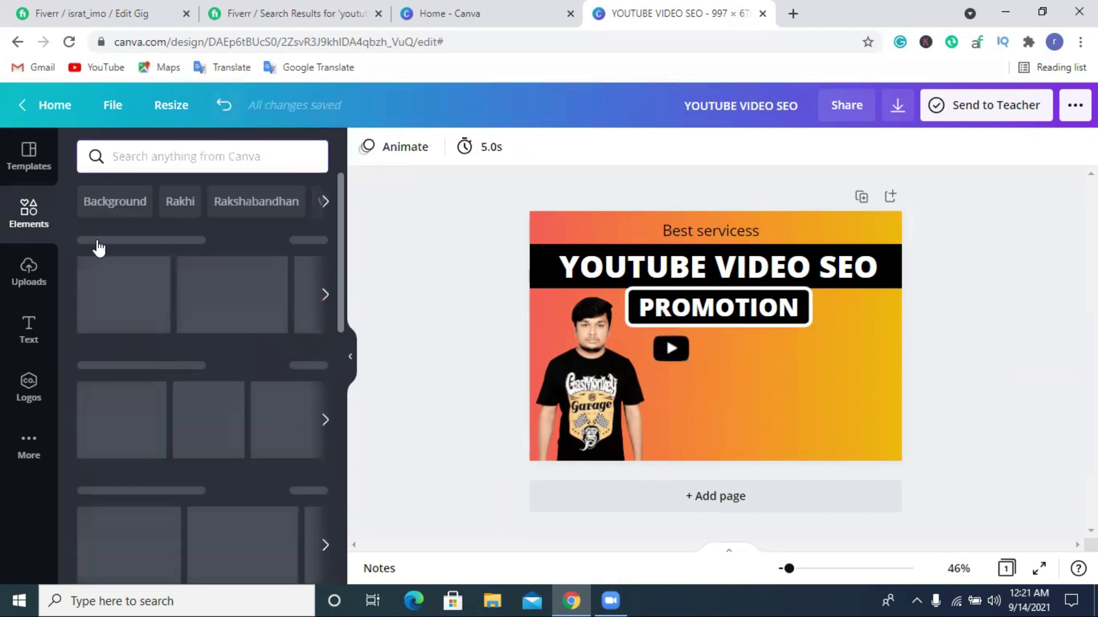
pyautogui.click(24, 327)
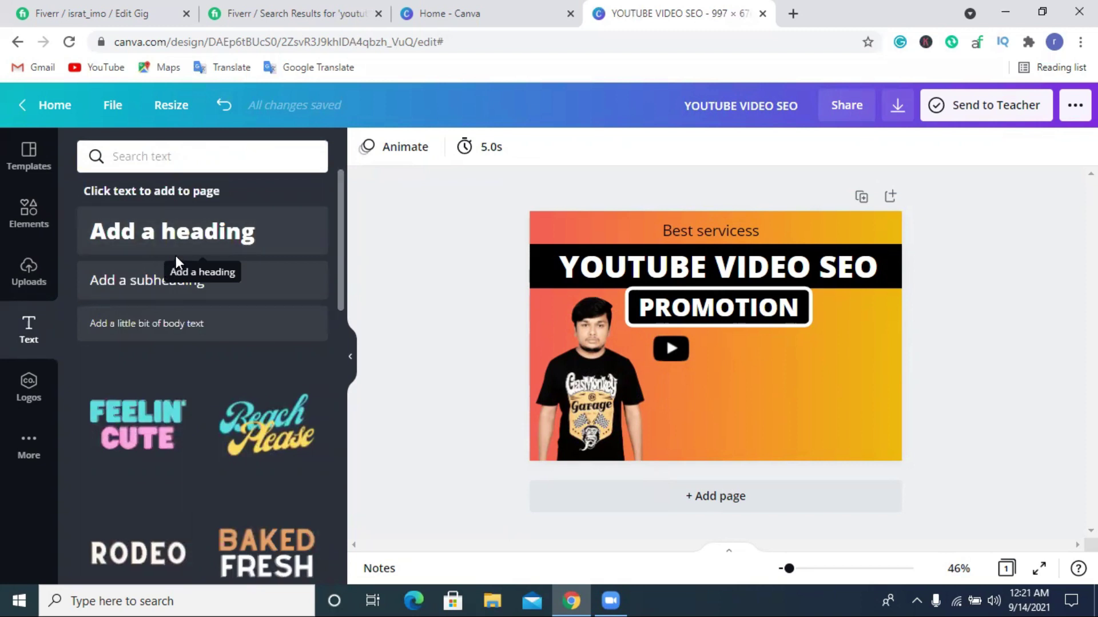
pyautogui.click(172, 234)
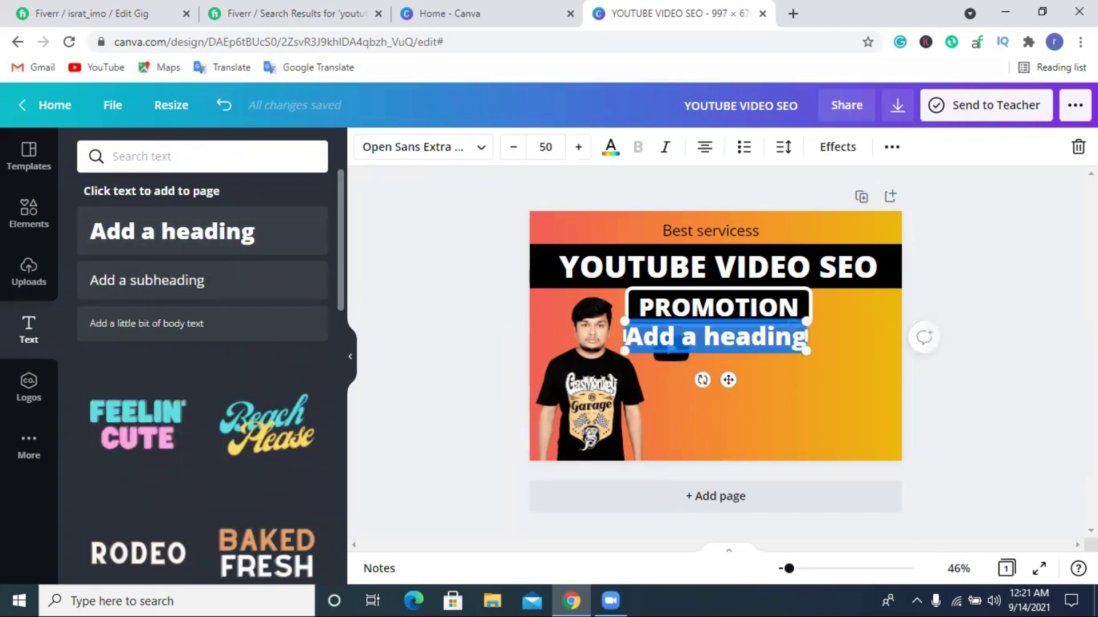
pyautogui.click(1017, 345)
pyautogui.moveTo(822, 364); pyautogui.dragTo(899, 377)
# Copy 'Title Optimazation' from the Fiverr gig's Description & FAQ services list.
pyautogui.click(295, 13)
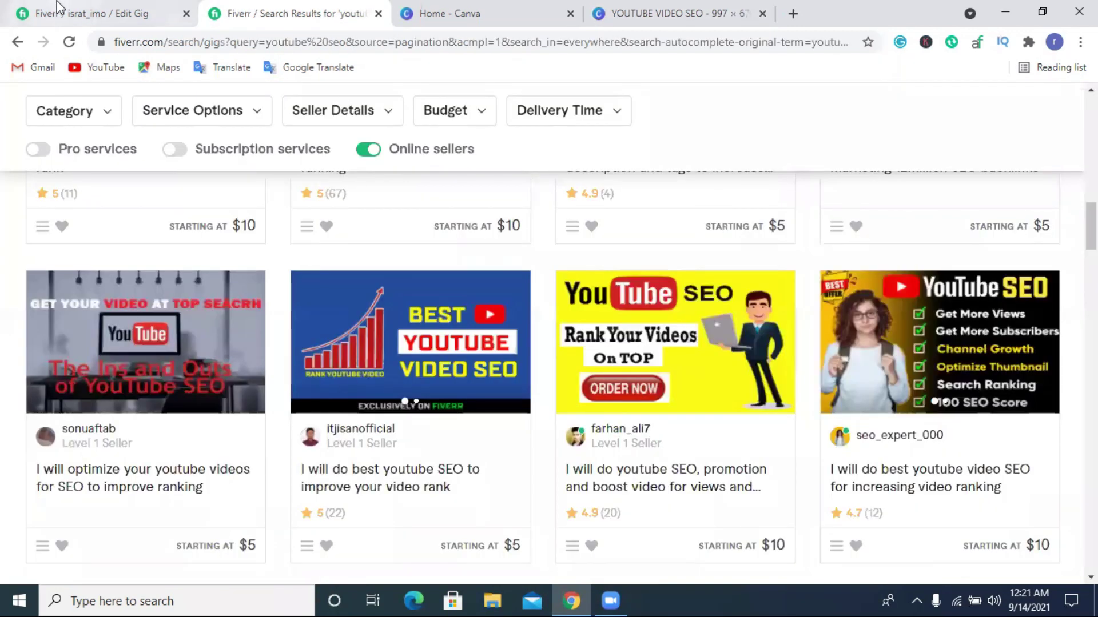
pyautogui.click(86, 13)
pyautogui.click(268, 93)
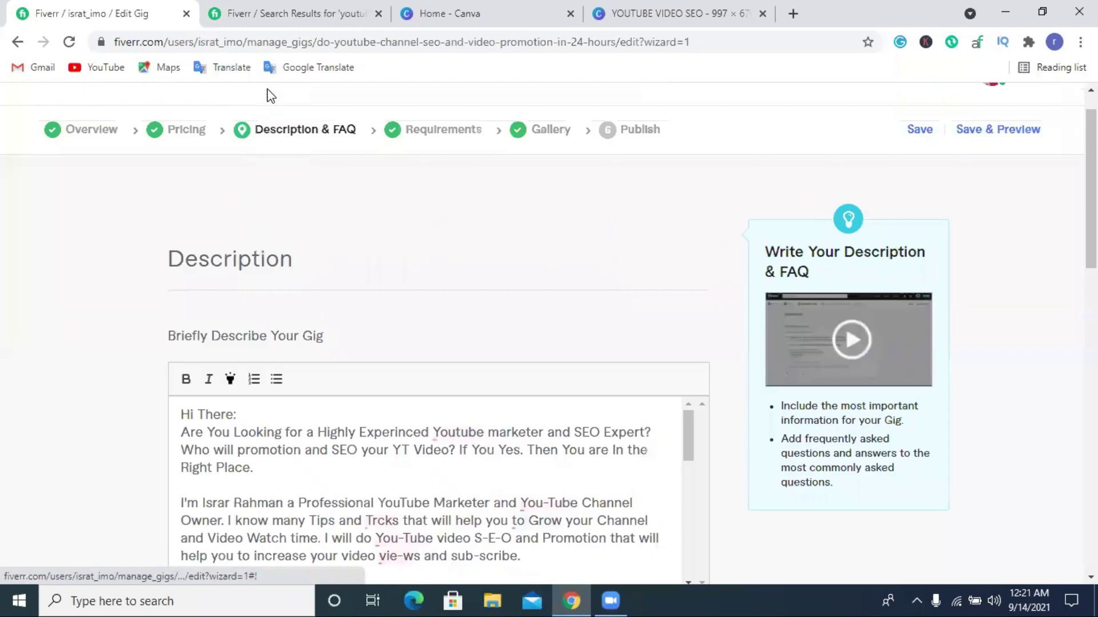
pyautogui.scroll(-4, 274, 275)
pyautogui.scroll(-3, 303, 299)
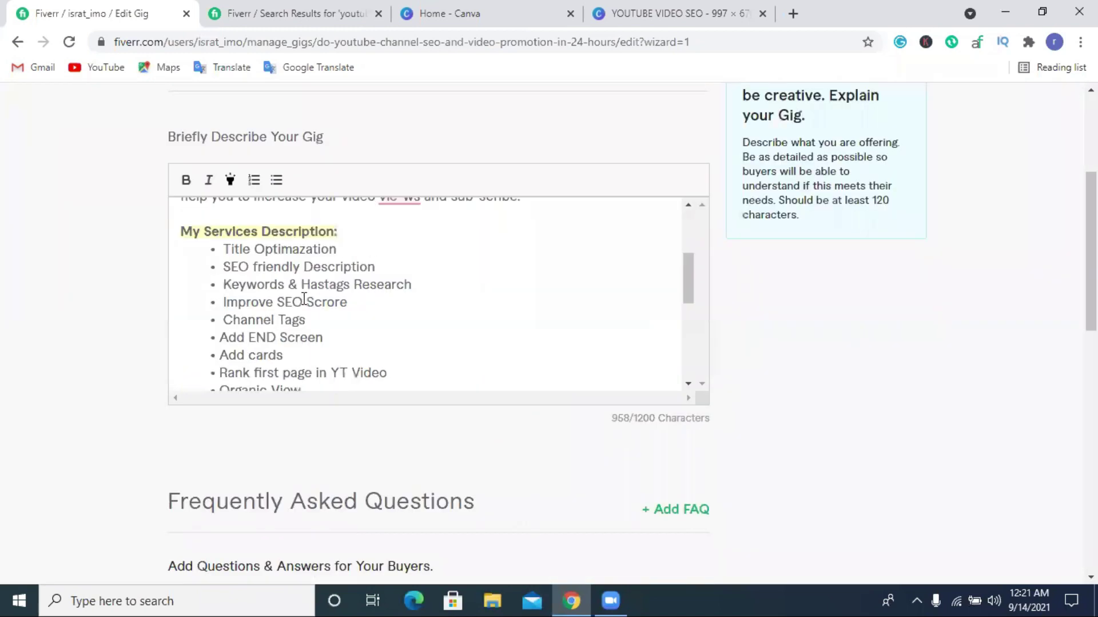
pyautogui.moveTo(226, 247); pyautogui.dragTo(311, 252)
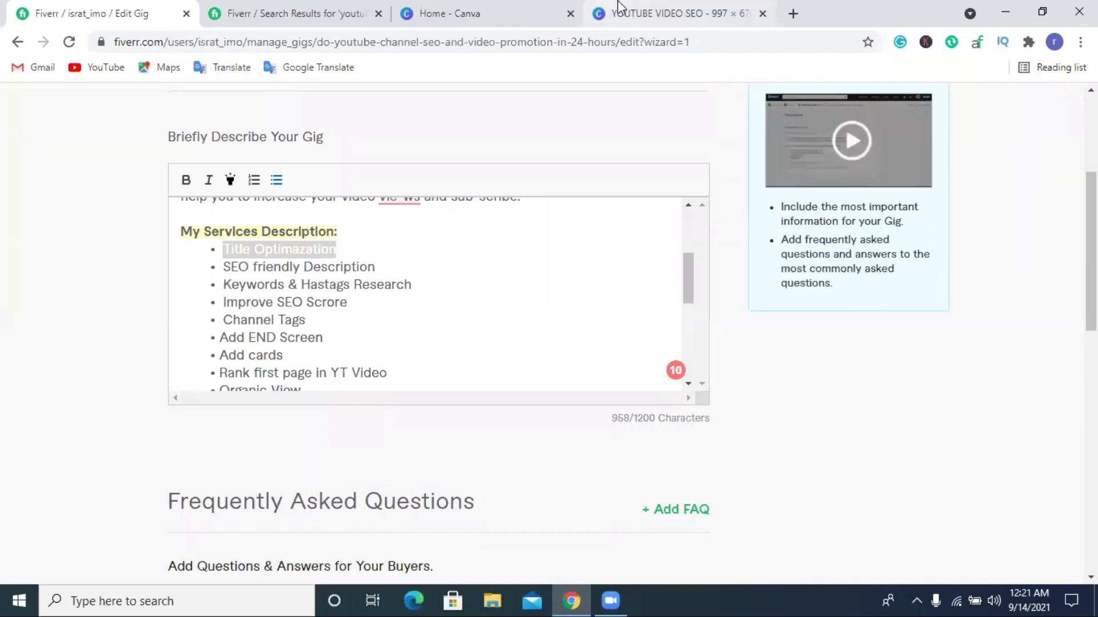
pyautogui.click(674, 13)
# Paste 'Title Optimazation' into the heading and widen the box to one line.
pyautogui.doubleClick(764, 352)
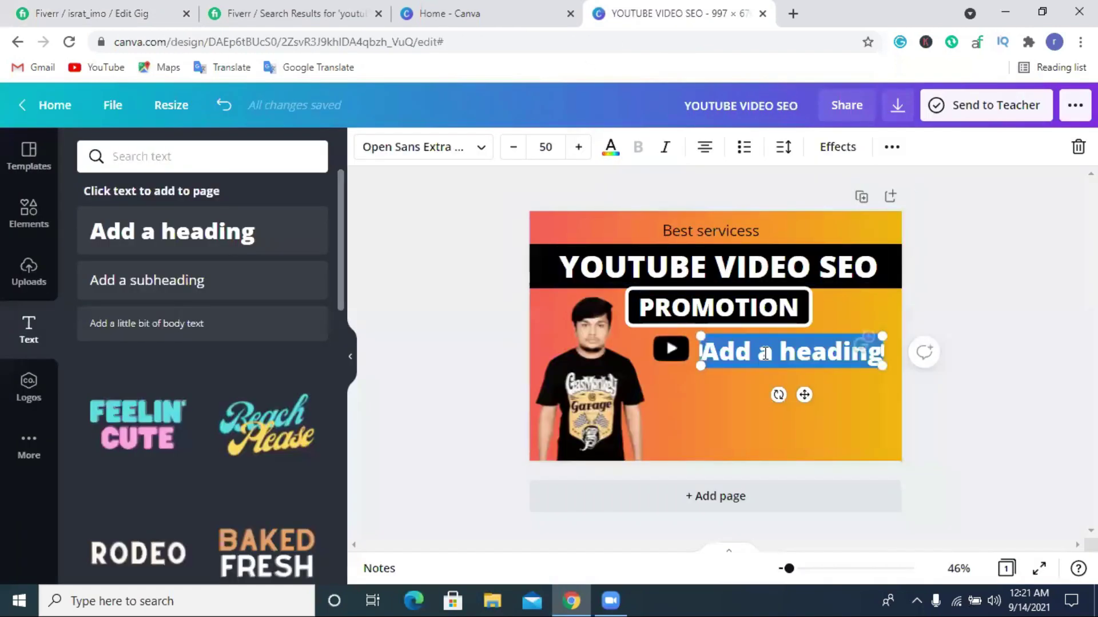
pyautogui.write('Title Optimazation')
pyautogui.moveTo(913, 371); pyautogui.dragTo(893, 360)
pyautogui.moveTo(891, 360); pyautogui.dragTo(892, 359)
pyautogui.click(973, 357)
pyautogui.click(777, 345)
pyautogui.moveTo(776, 345); pyautogui.dragTo(778, 346)
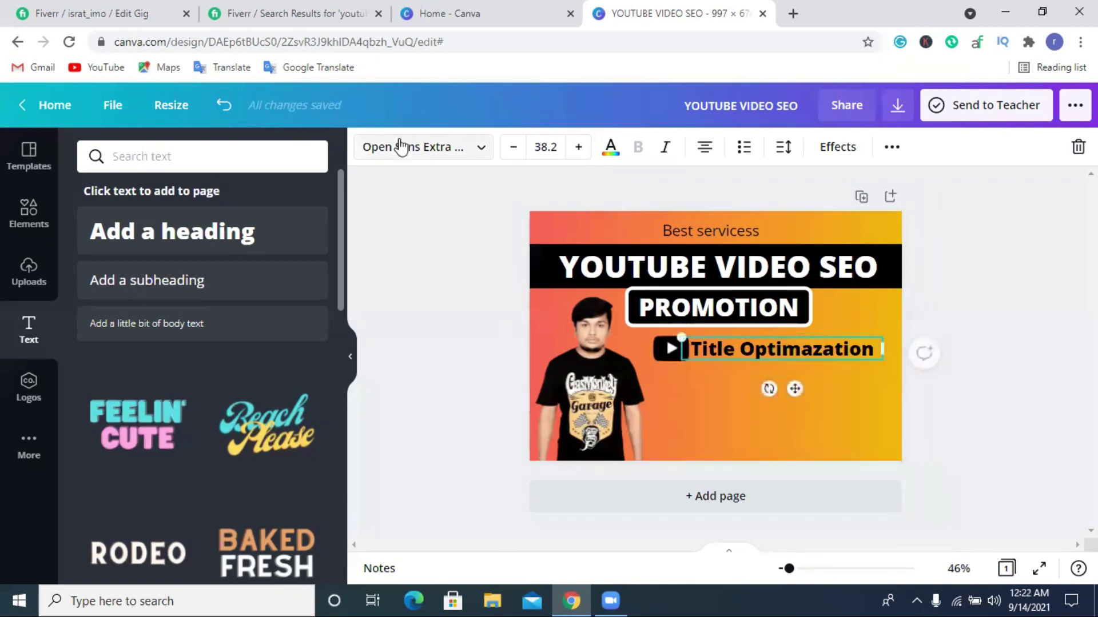
# Set the title font to Anton at size 41.9, positioned beside the play icon.
pyautogui.click(400, 147)
pyautogui.click(151, 401)
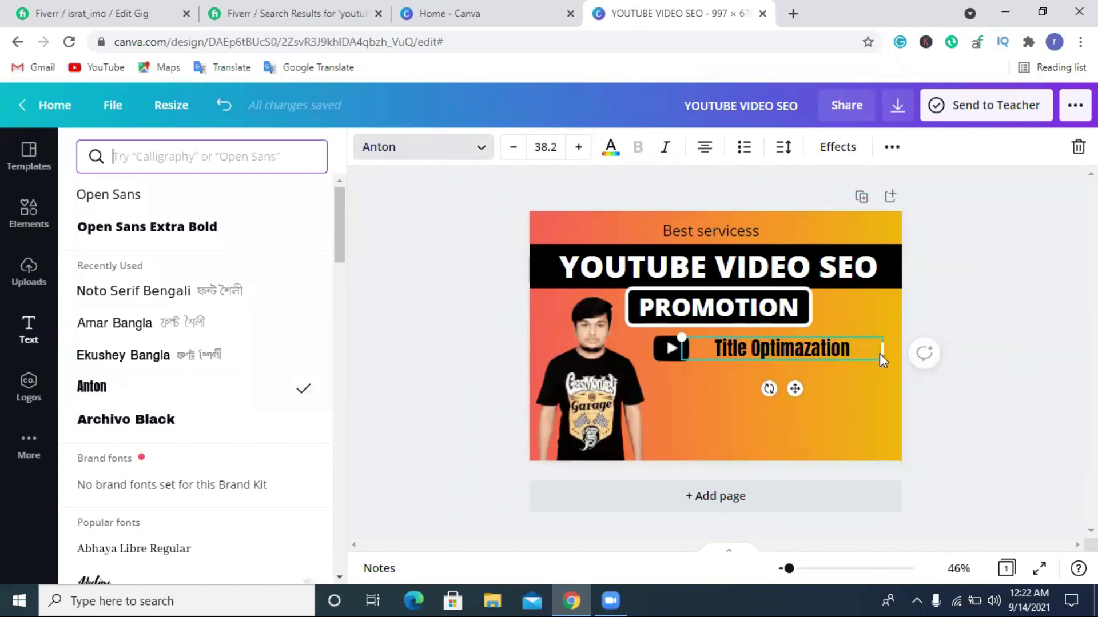
pyautogui.moveTo(666, 338); pyautogui.dragTo(661, 335)
pyautogui.click(947, 403)
pyautogui.moveTo(732, 342); pyautogui.dragTo(728, 348)
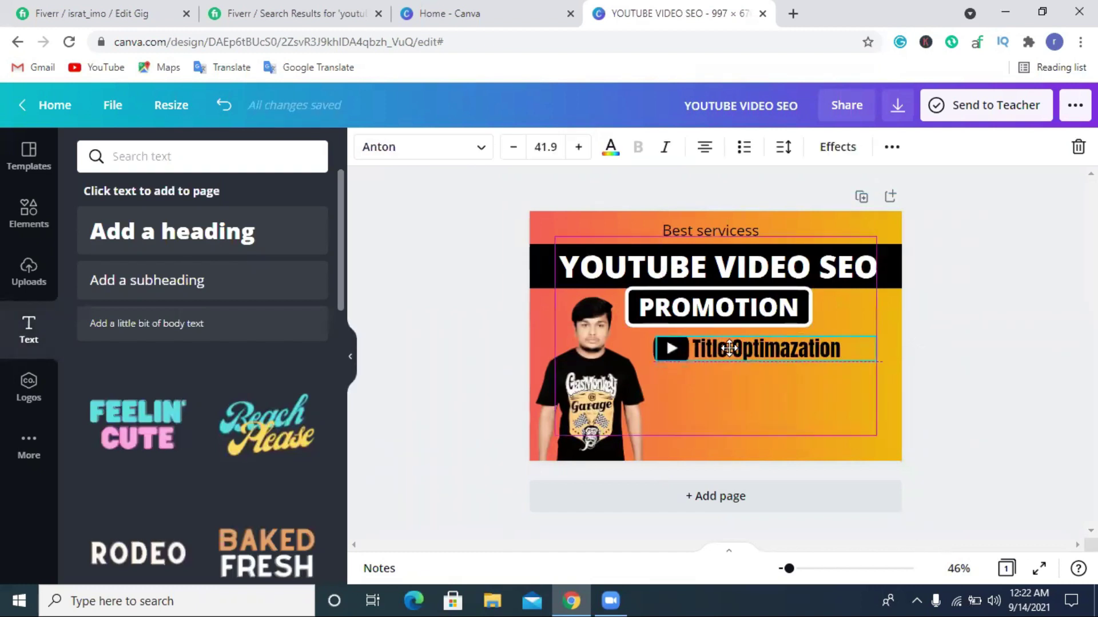
pyautogui.click(988, 396)
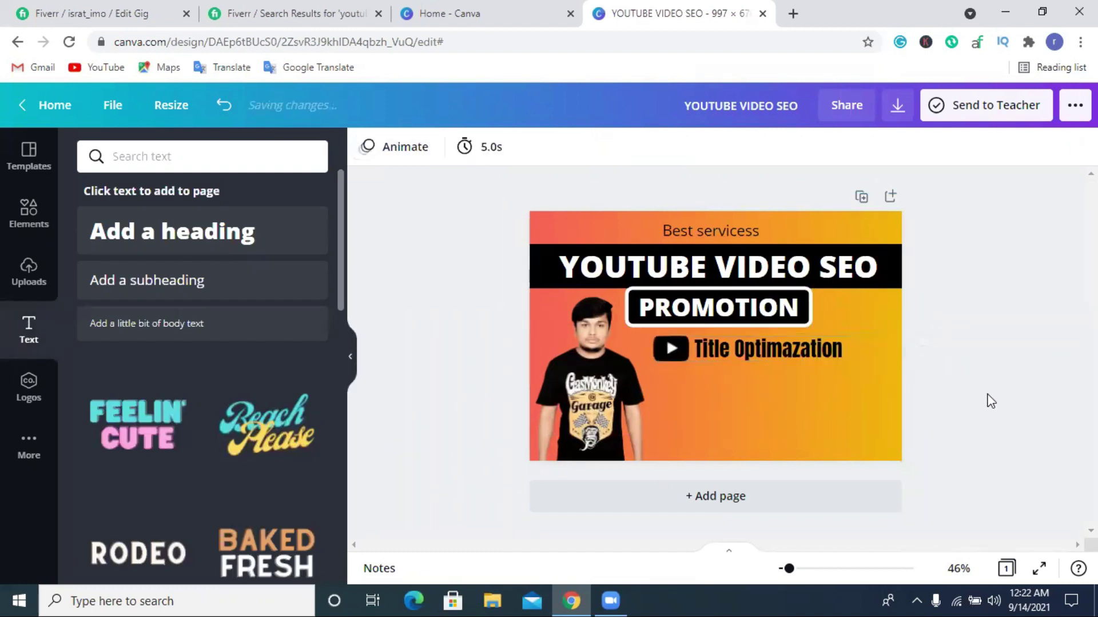
# Lock the gradient background and the person photo in place.
pyautogui.click(692, 385)
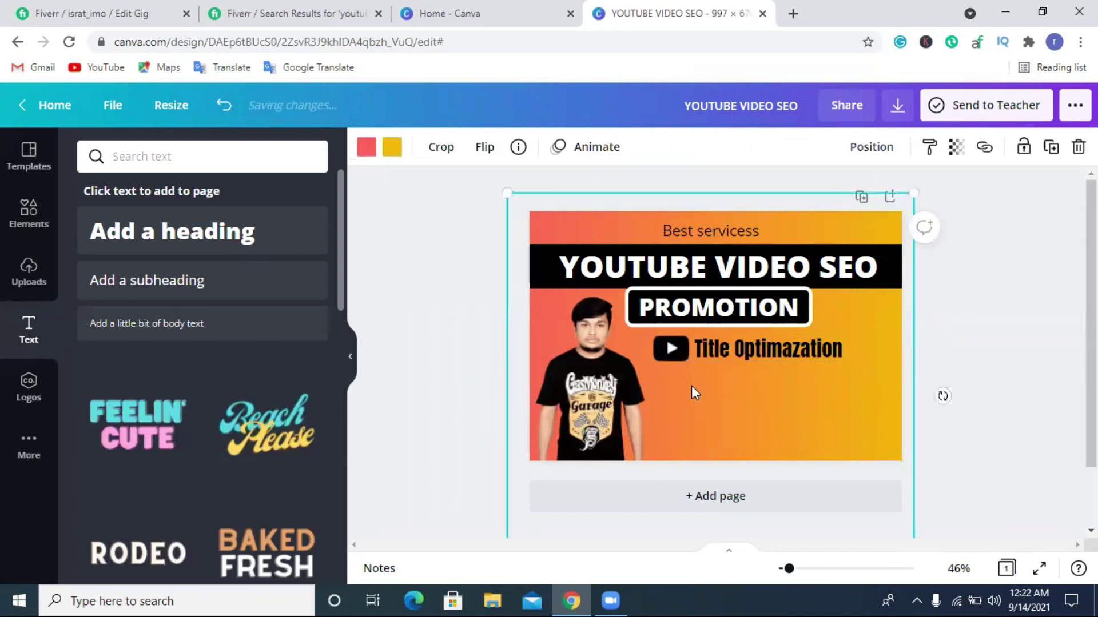
pyautogui.moveTo(692, 384); pyautogui.dragTo(691, 392)
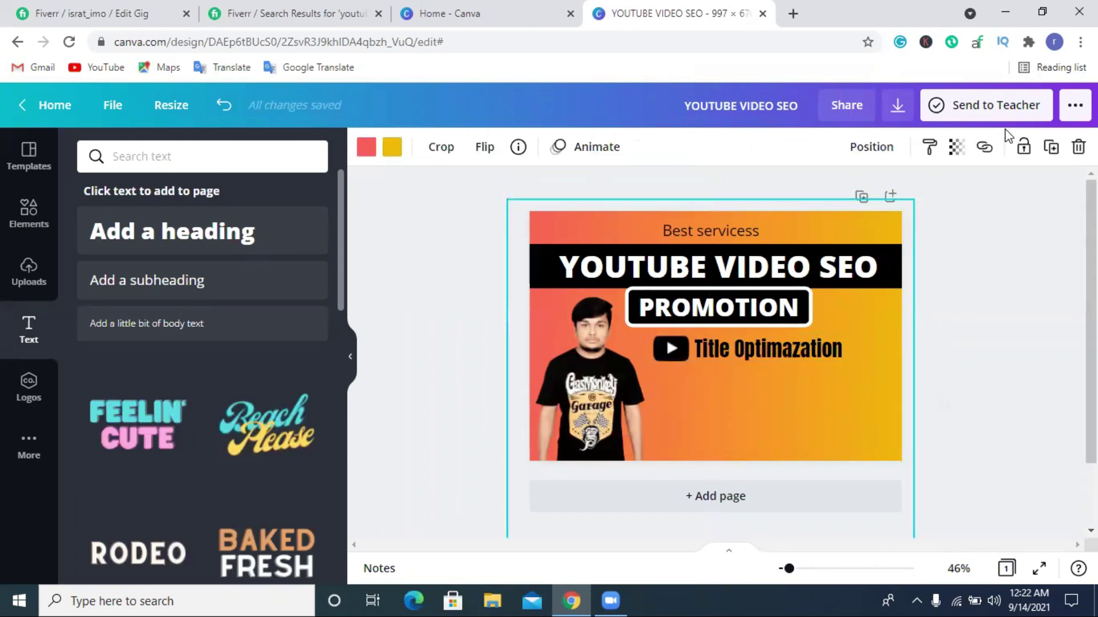
pyautogui.click(1023, 148)
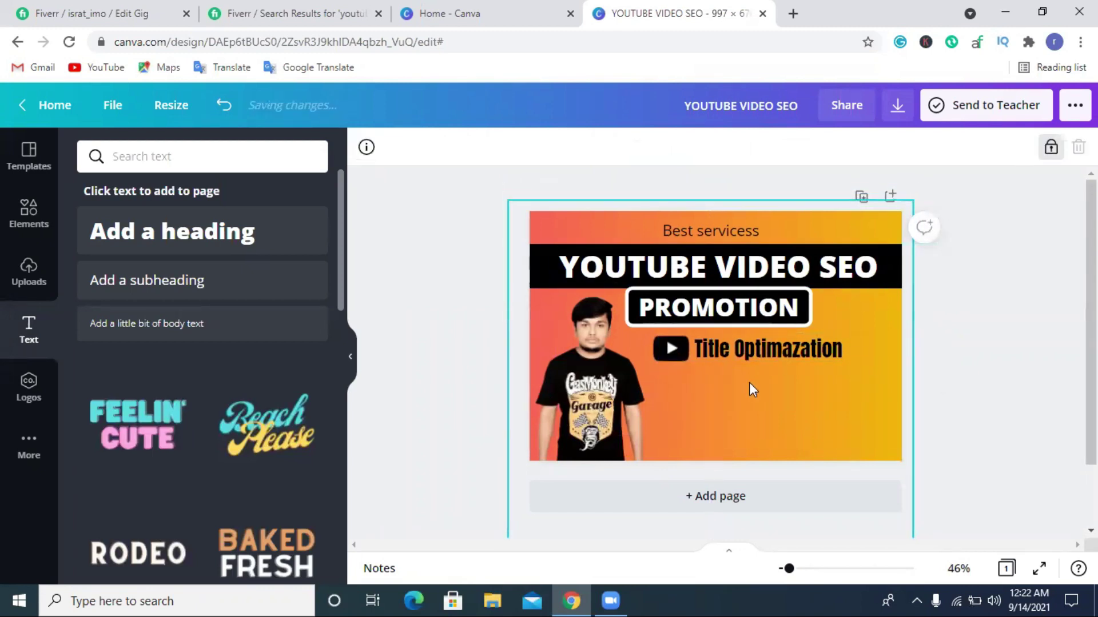
pyautogui.click(661, 351)
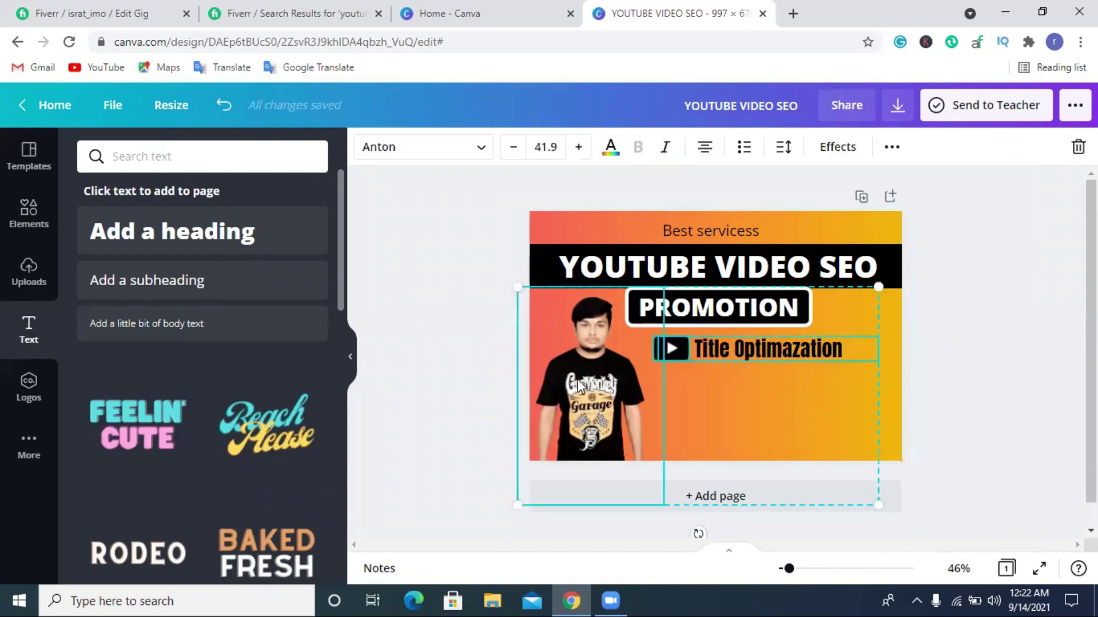
pyautogui.click(493, 348)
pyautogui.click(572, 338)
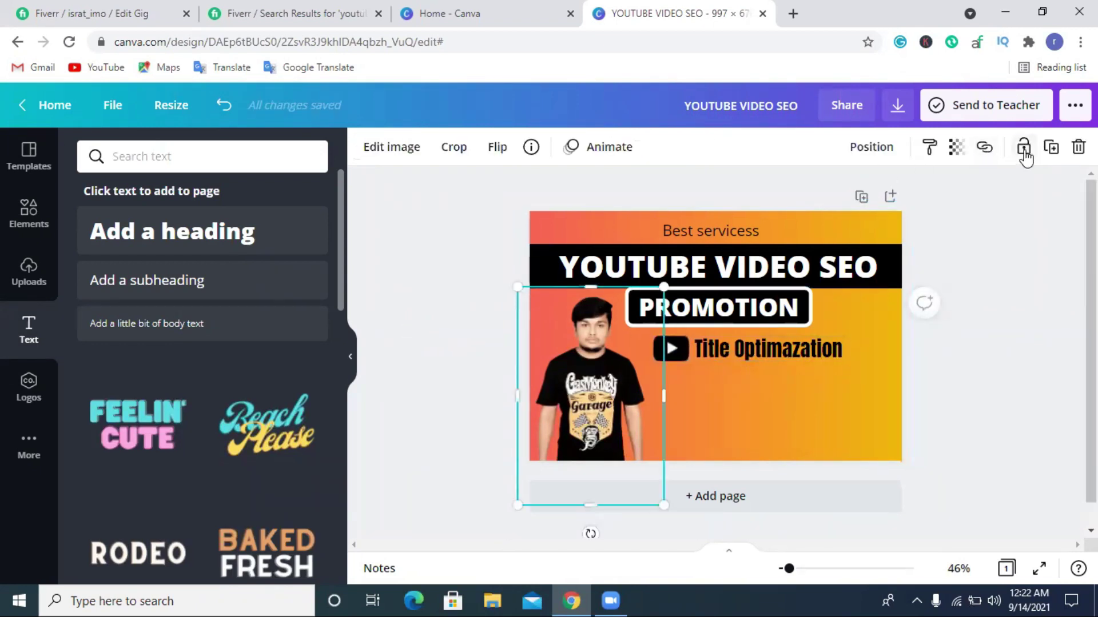
pyautogui.click(1024, 152)
pyautogui.click(755, 383)
# Duplicate the Title Optimazation row and move the copy below the original.
pyautogui.click(642, 354)
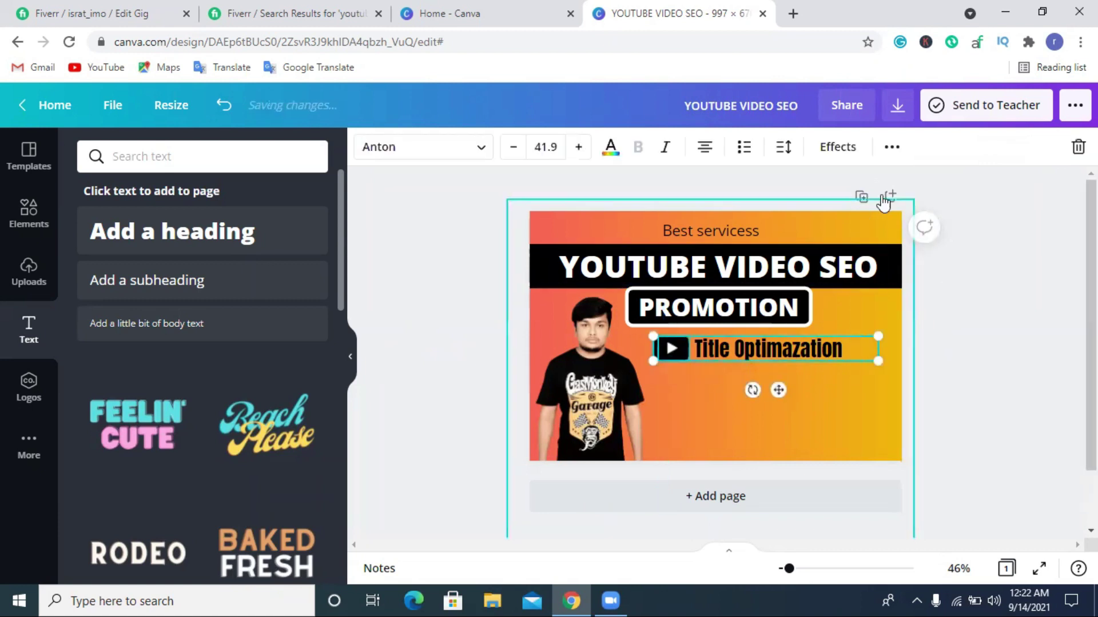
pyautogui.click(892, 147)
pyautogui.click(885, 184)
pyautogui.moveTo(728, 358); pyautogui.dragTo(723, 379)
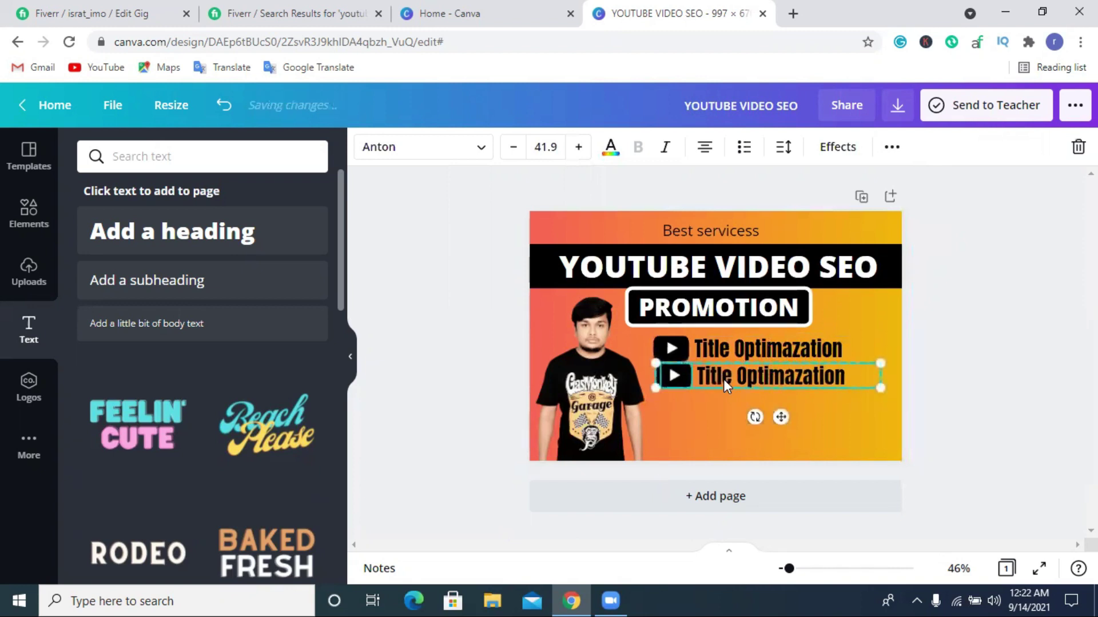
pyautogui.click(1014, 345)
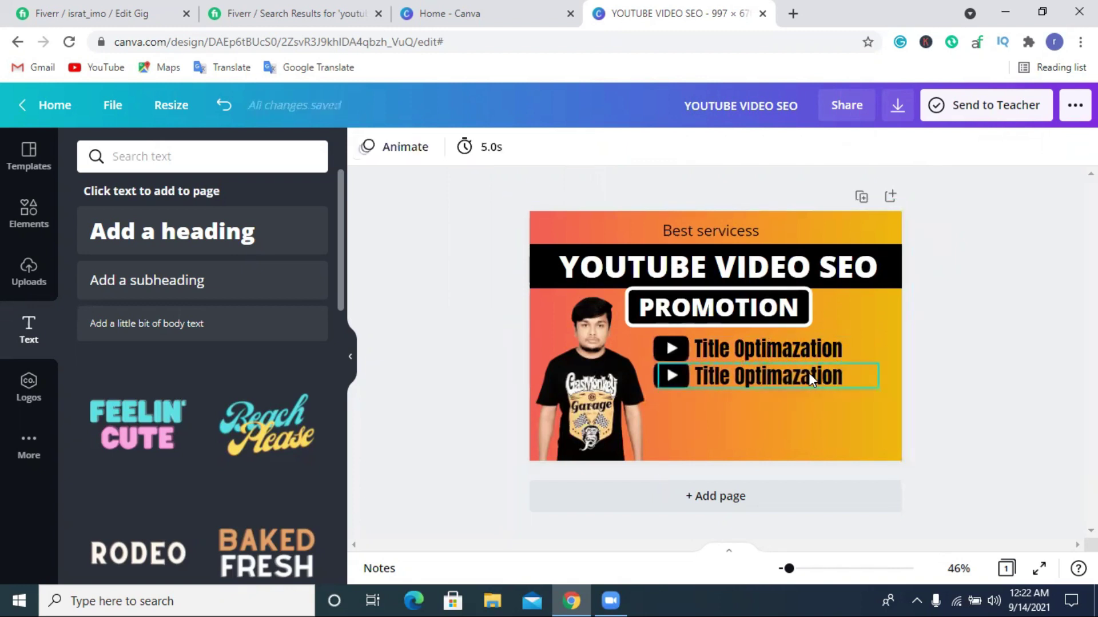
pyautogui.click(294, 13)
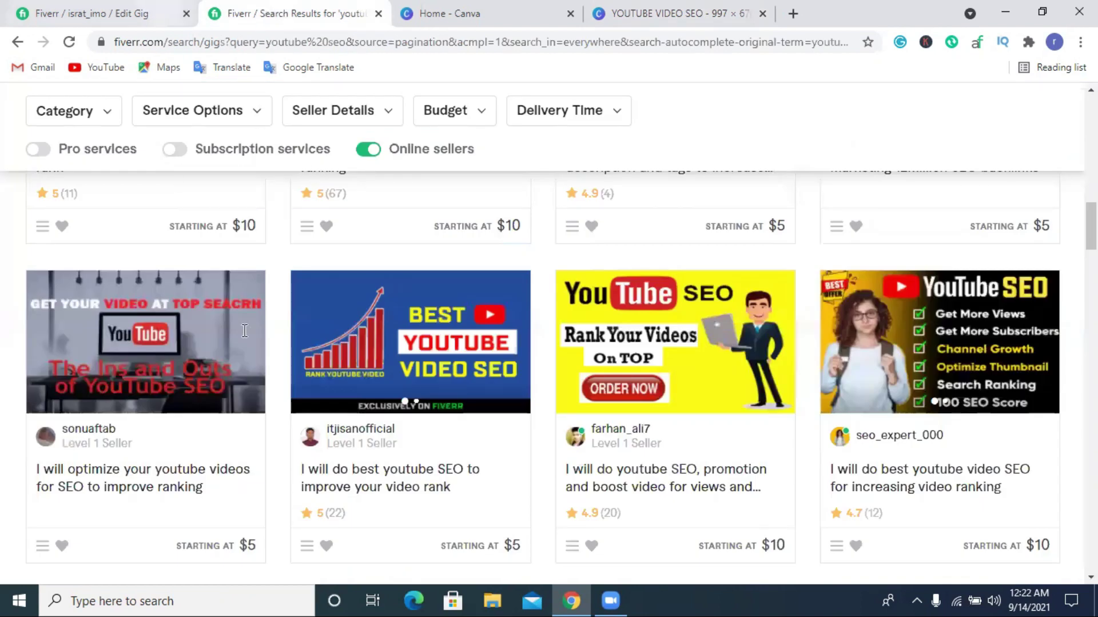
# Copy 'SEO friendly Description' from Fiverr into the duplicated row beside its play icon.
pyautogui.hotkey('ctrl', 'pageup')
pyautogui.moveTo(233, 265); pyautogui.dragTo(372, 261)
pyautogui.hotkey('ctrl', 'c')
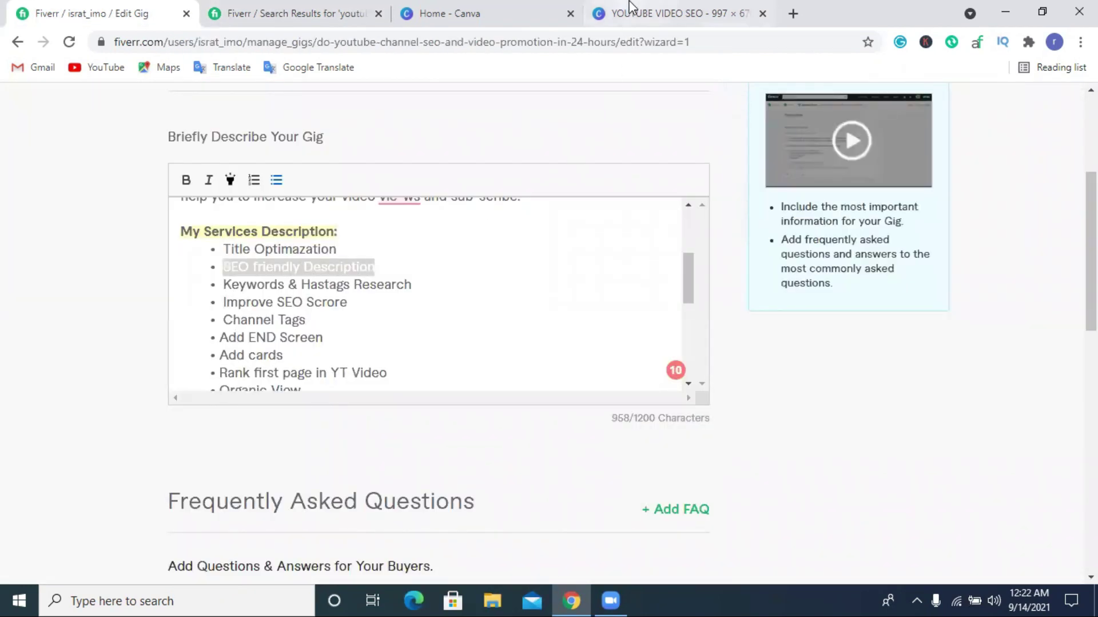
pyautogui.click(634, 12)
pyautogui.doubleClick(735, 379)
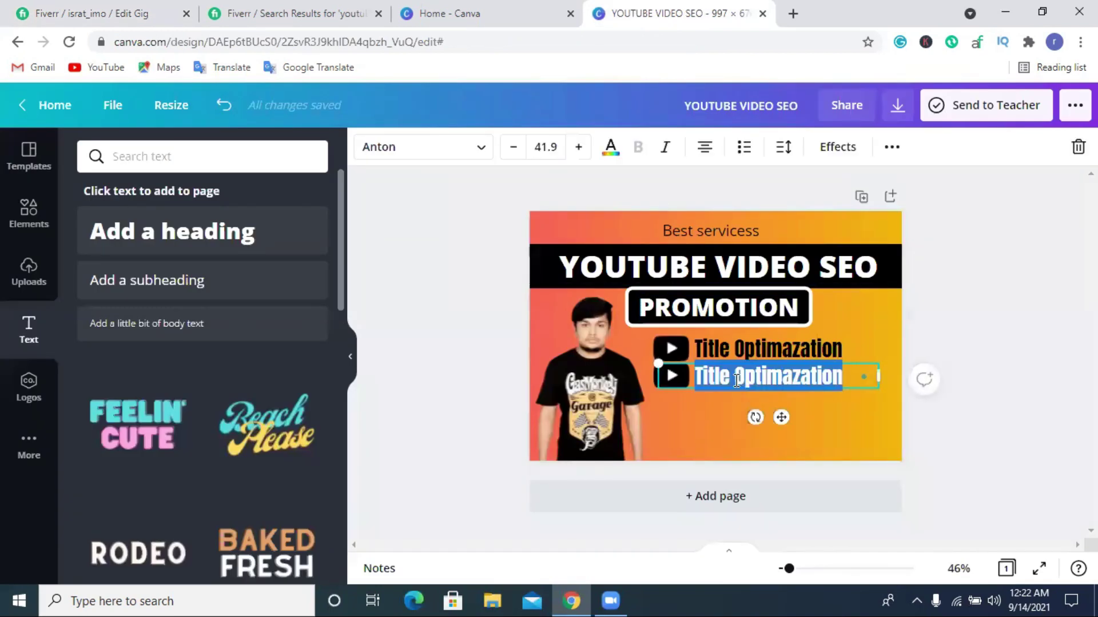
pyautogui.hotkey('ctrl', 'v')
pyautogui.click(983, 382)
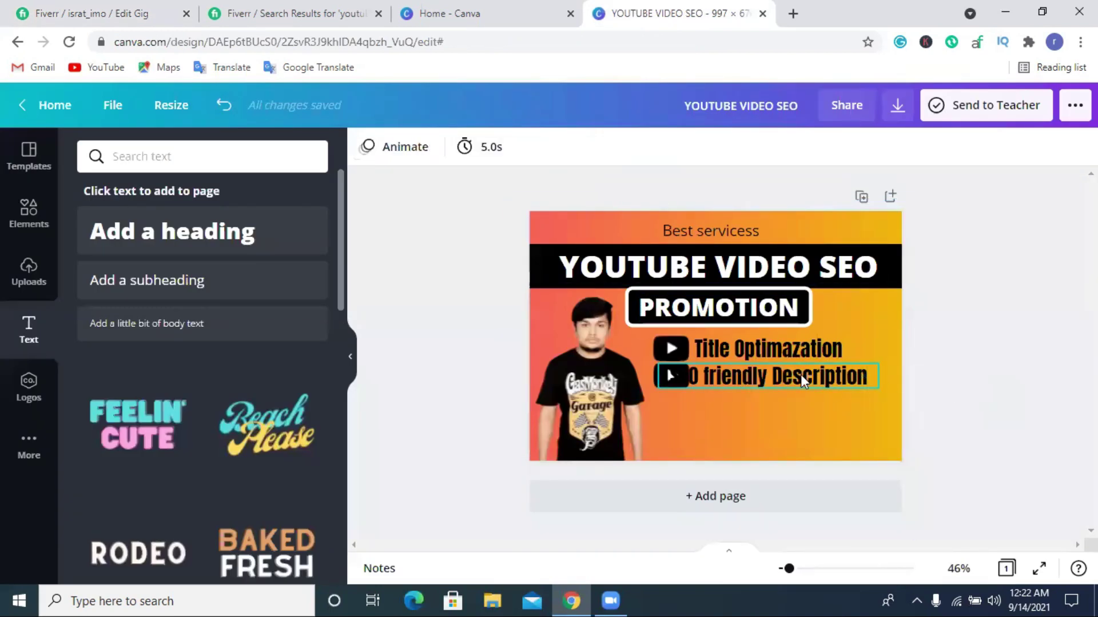
pyautogui.moveTo(801, 381); pyautogui.dragTo(823, 375)
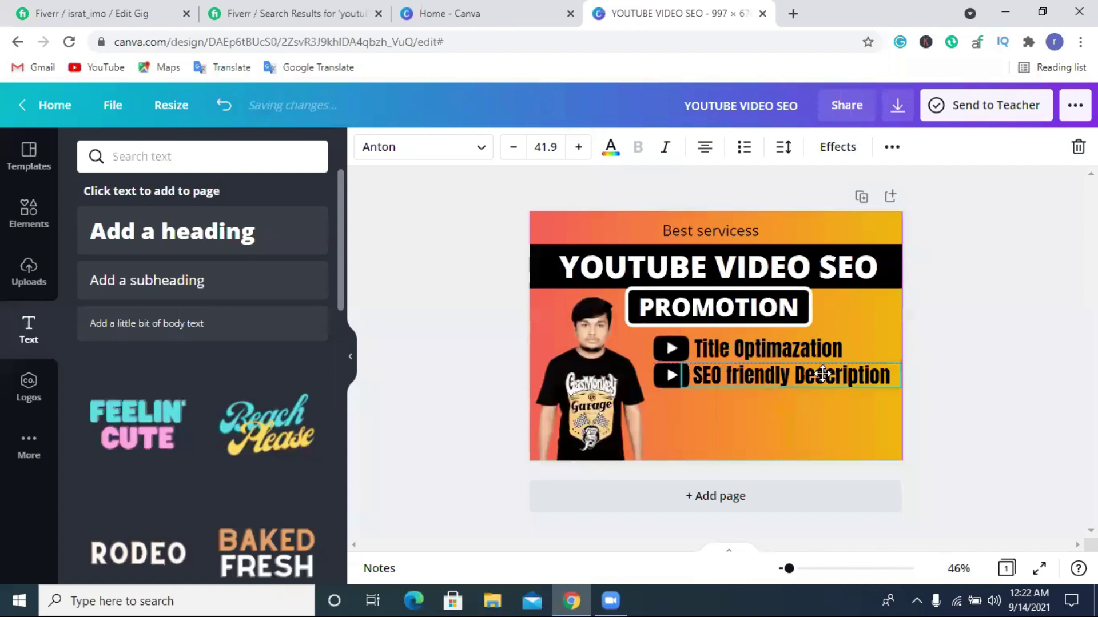
pyautogui.click(925, 379)
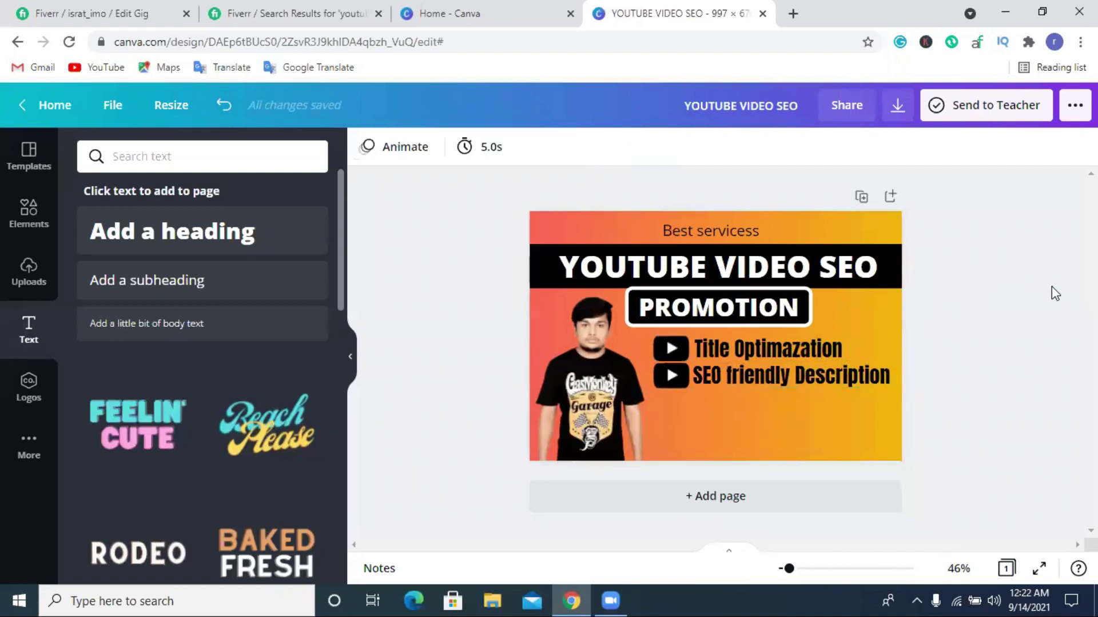
# Copy 'Hastags Research' from Fiverr and add it as a third duplicated service row.
pyautogui.click(92, 11)
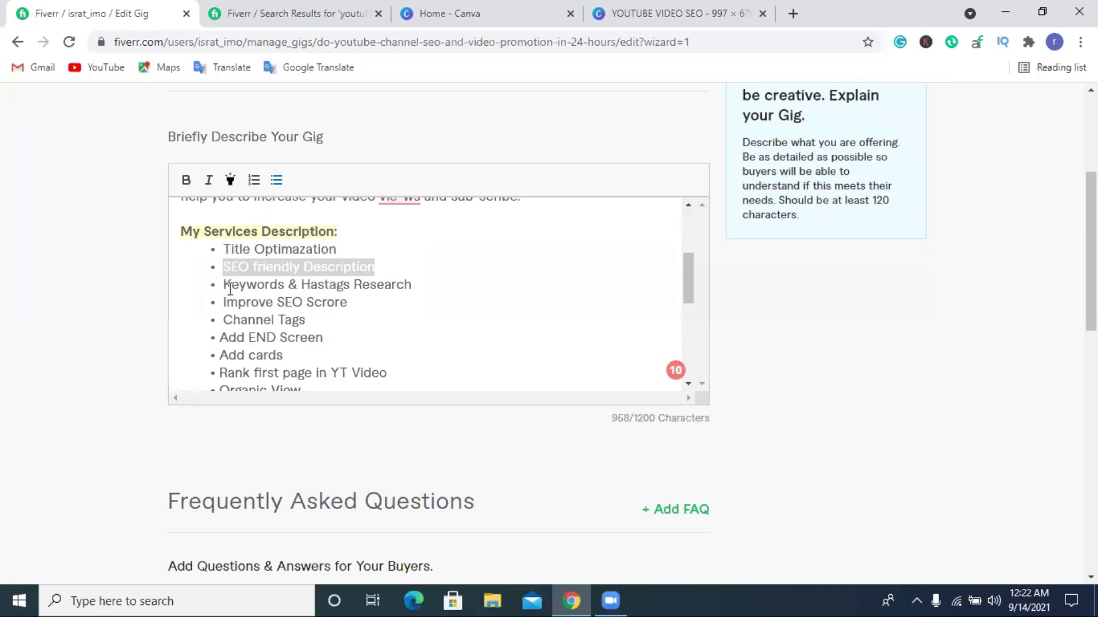
pyautogui.moveTo(227, 286); pyautogui.dragTo(423, 286)
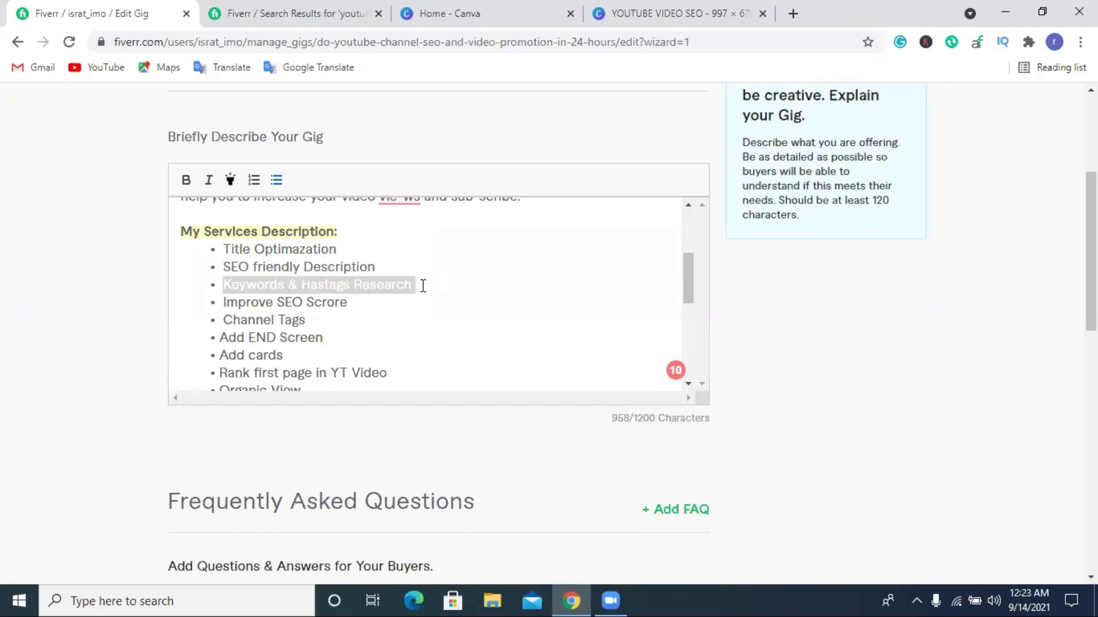
pyautogui.moveTo(301, 284); pyautogui.dragTo(479, 283)
pyautogui.hotkey('ctrl', 'c')
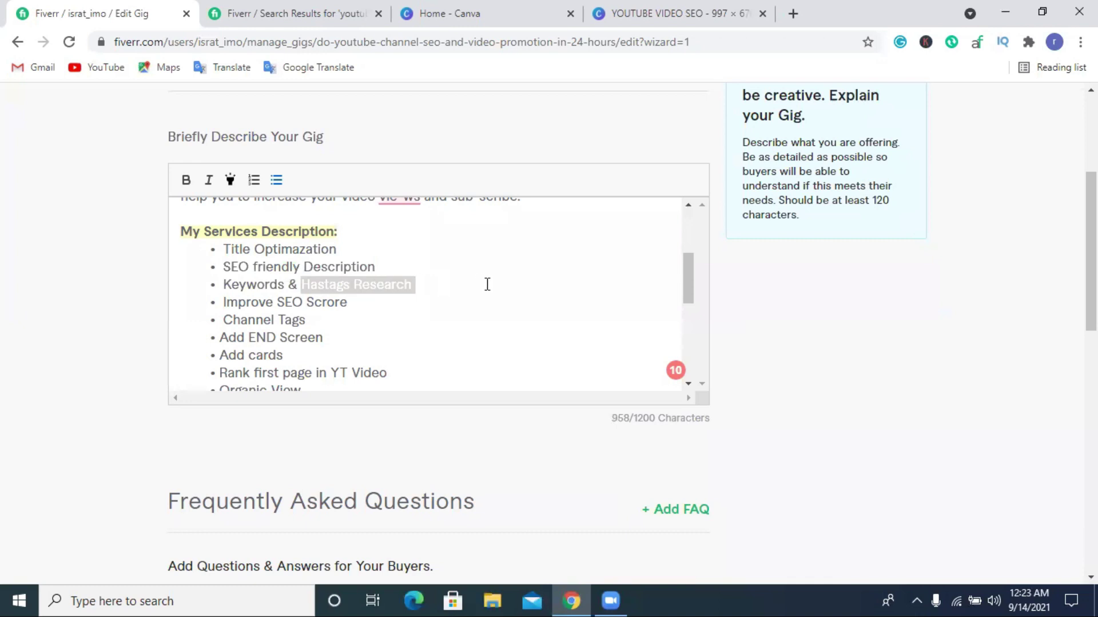
pyautogui.click(657, 13)
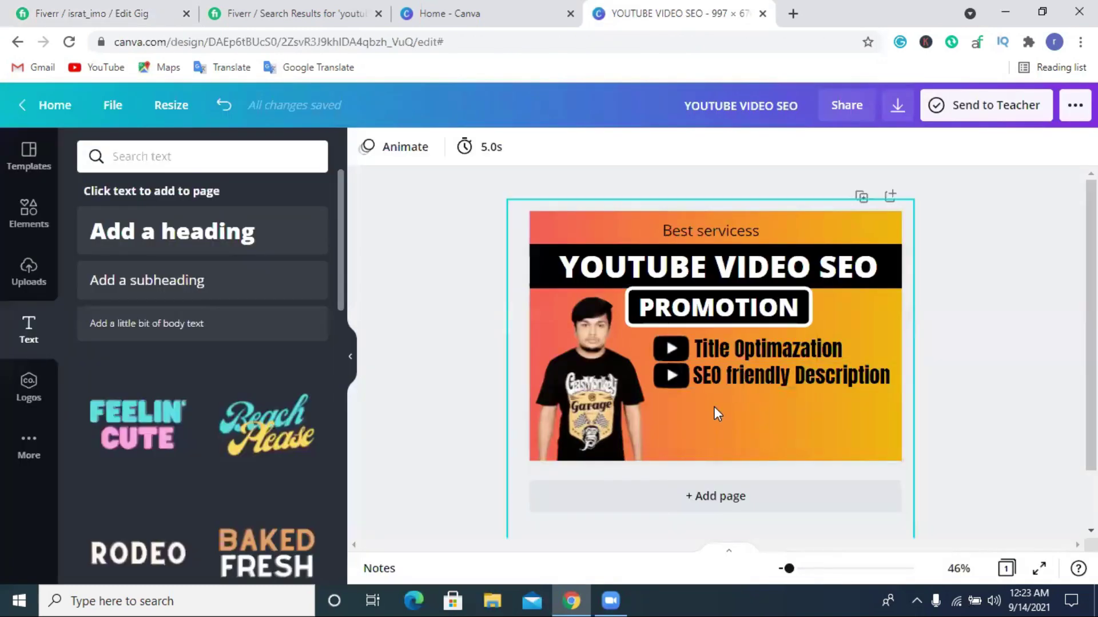
pyautogui.click(789, 376)
pyautogui.click(892, 147)
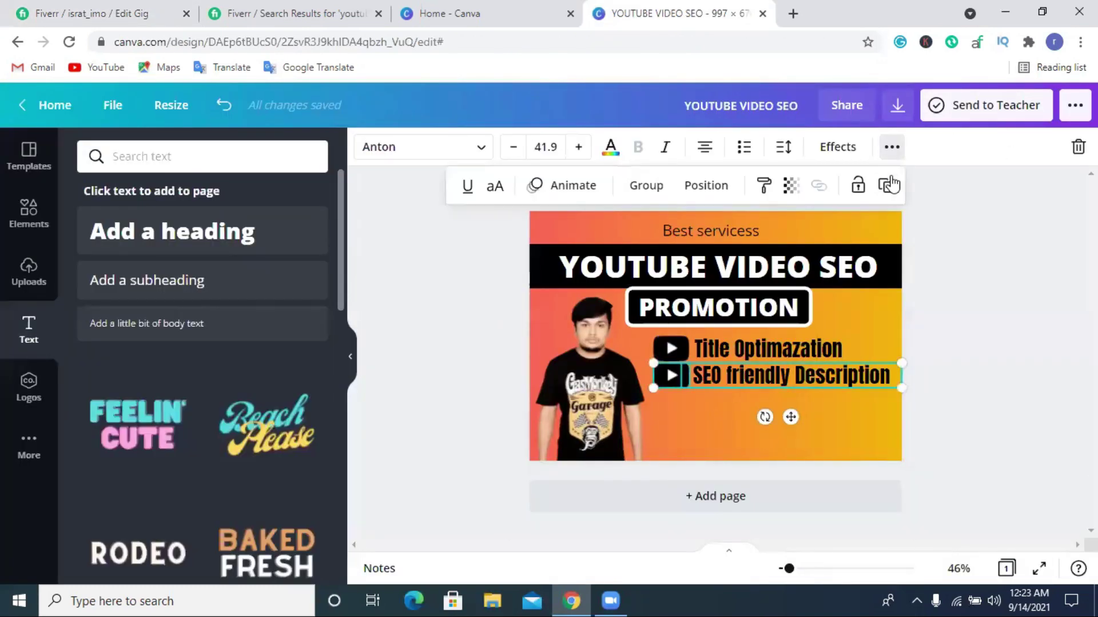
pyautogui.click(885, 186)
pyautogui.moveTo(725, 382); pyautogui.dragTo(717, 400)
pyautogui.click(980, 372)
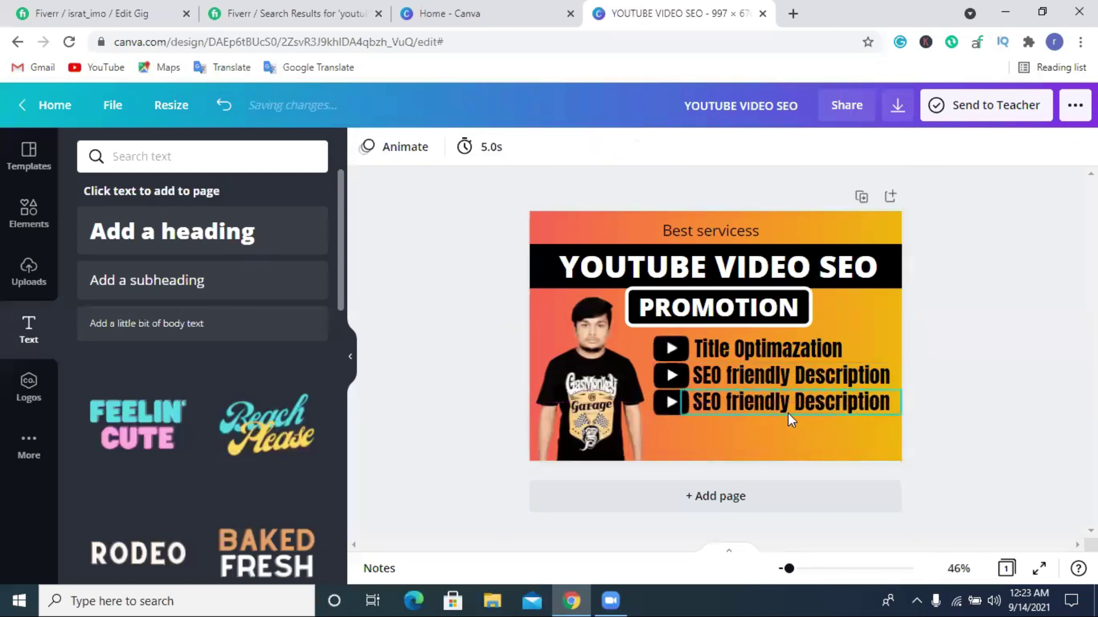
pyautogui.doubleClick(787, 410)
pyautogui.hotkey('ctrl', 'v')
pyautogui.click(992, 375)
# Align the Hastags Research row, then shrink all three service rows slightly.
pyautogui.click(832, 403)
pyautogui.moveTo(832, 403); pyautogui.dragTo(818, 402)
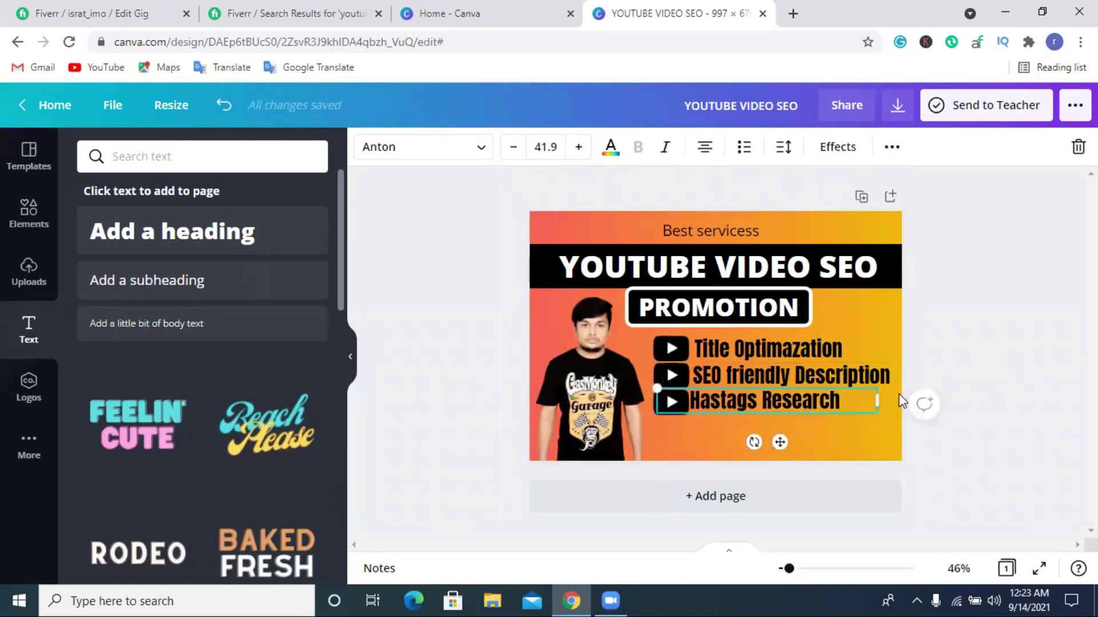
pyautogui.moveTo(749, 406); pyautogui.dragTo(752, 408)
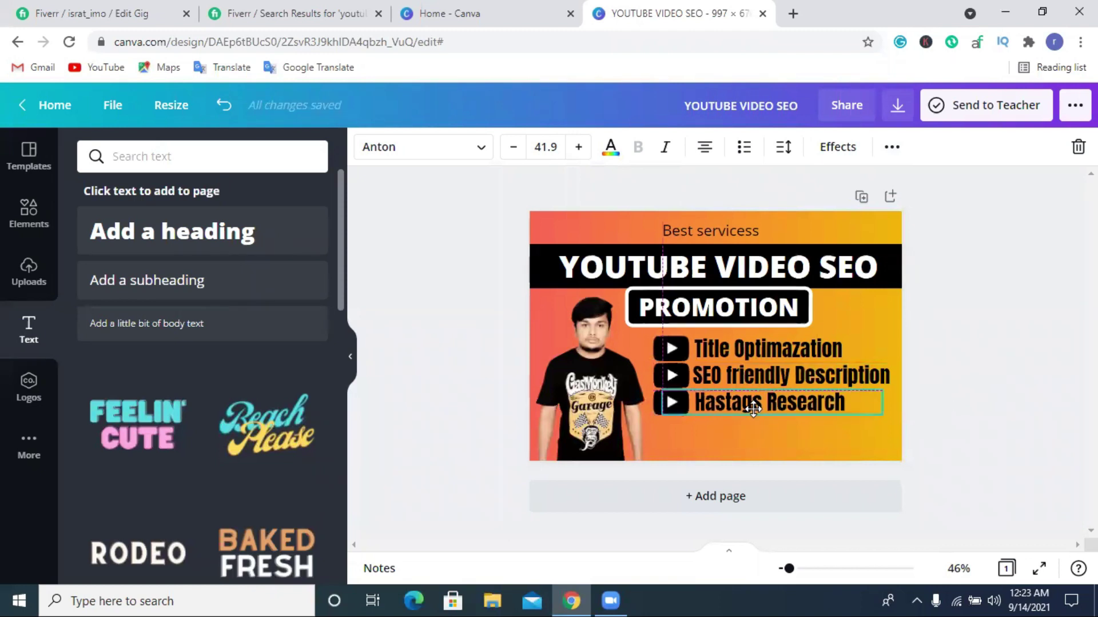
pyautogui.click(1005, 330)
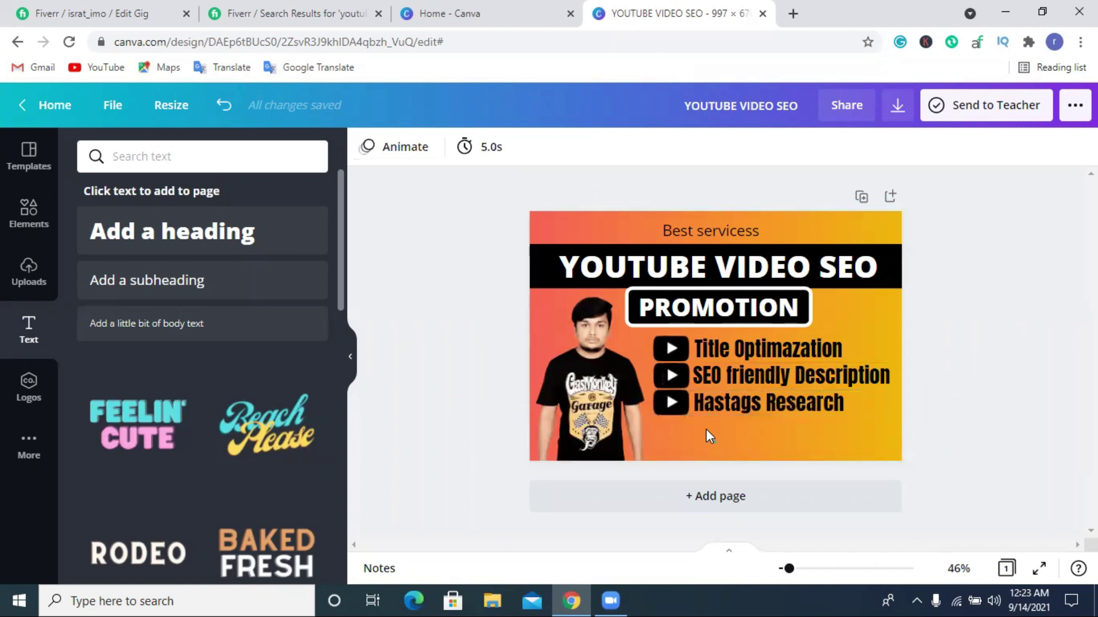
pyautogui.click(681, 339)
pyautogui.moveTo(899, 418); pyautogui.dragTo(875, 410)
# Duplicate the Hastags Research row and place the copy below as a fourth row.
pyautogui.click(798, 459)
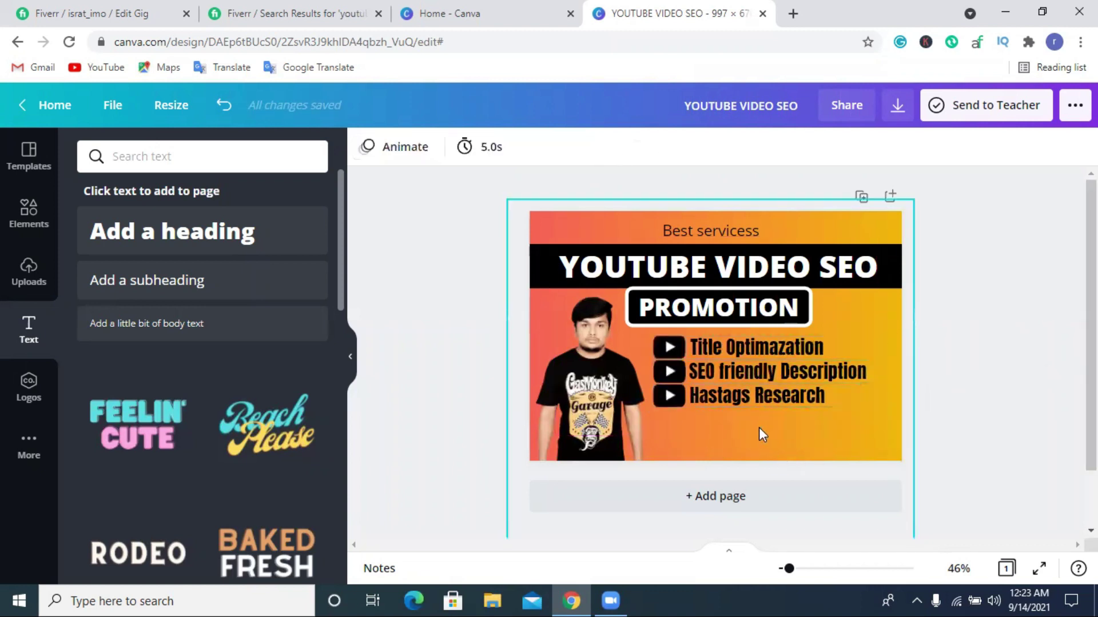
pyautogui.click(664, 399)
pyautogui.click(892, 148)
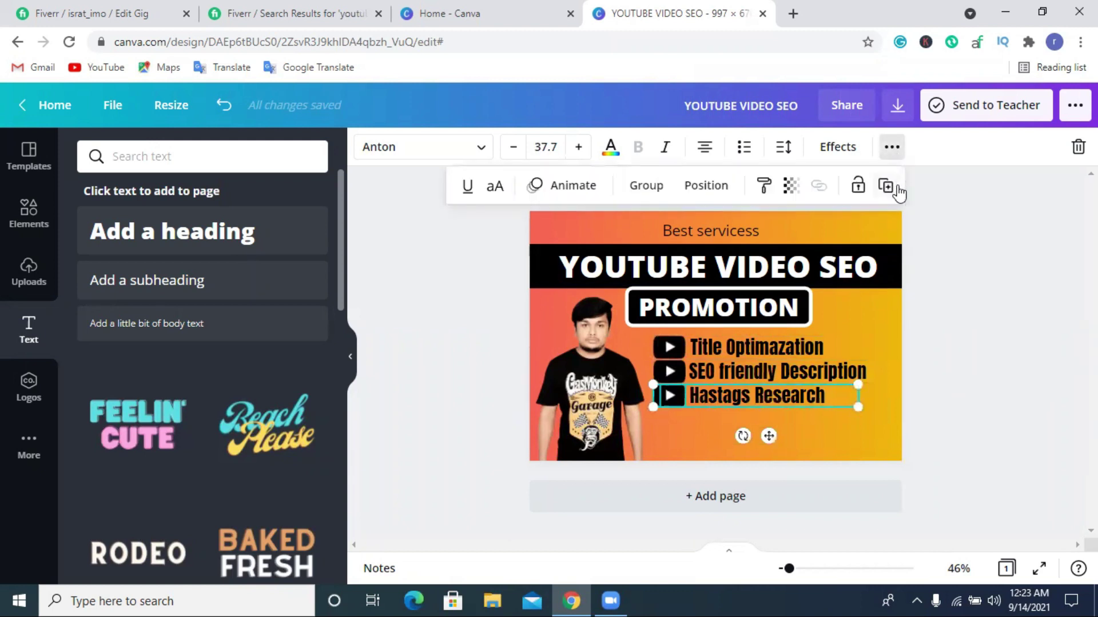
pyautogui.click(891, 190)
pyautogui.moveTo(756, 410); pyautogui.dragTo(750, 424)
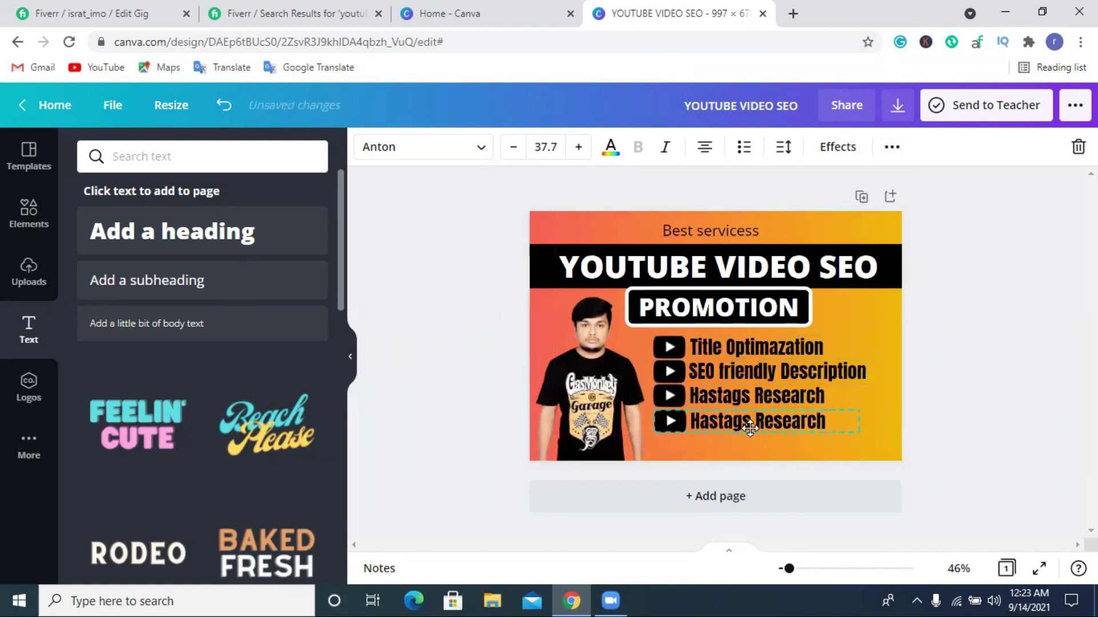
pyautogui.click(989, 372)
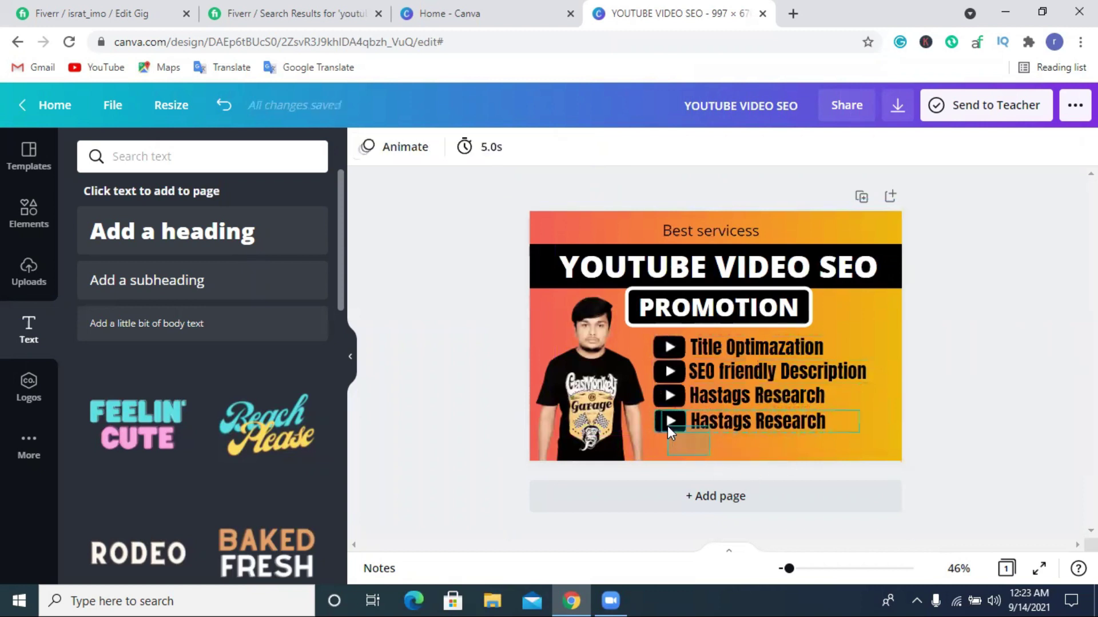
pyautogui.click(667, 426)
pyautogui.click(990, 356)
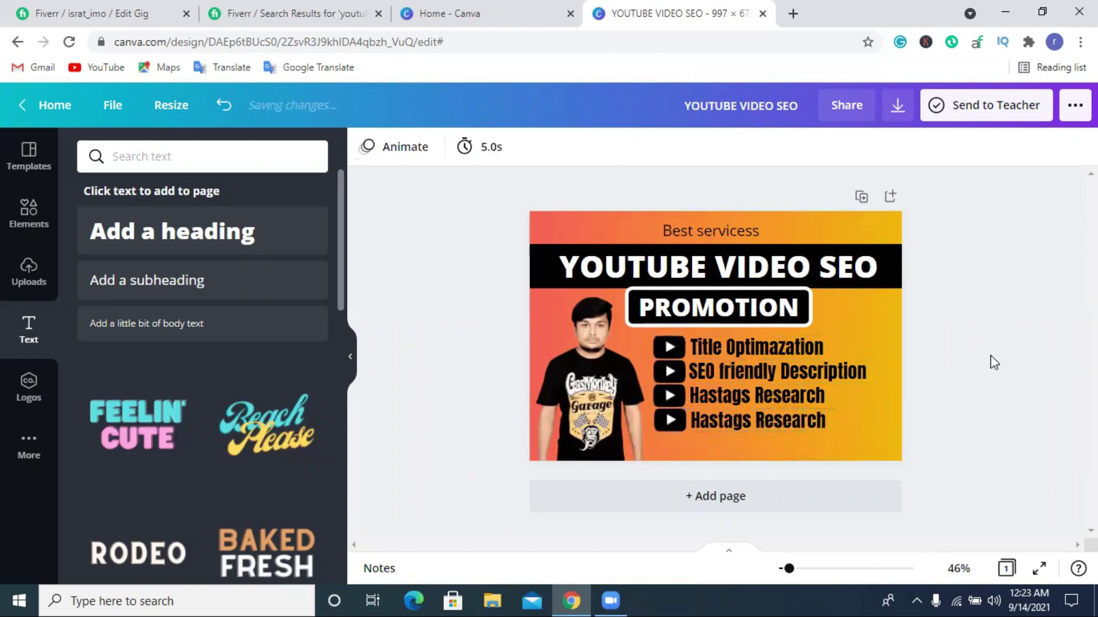
pyautogui.click(678, 427)
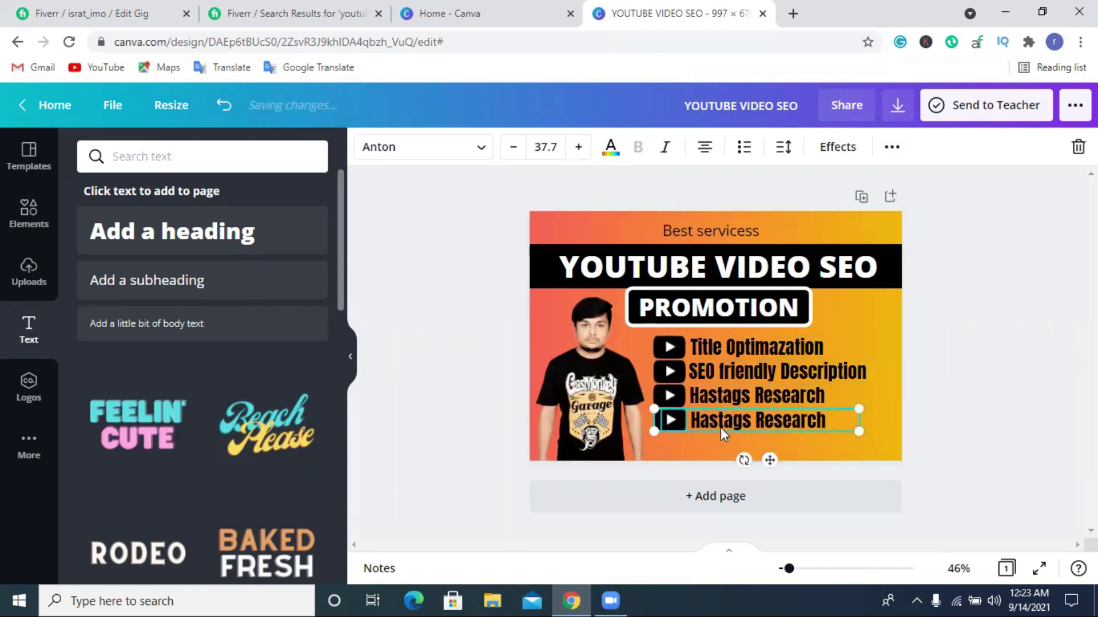
pyautogui.click(1024, 372)
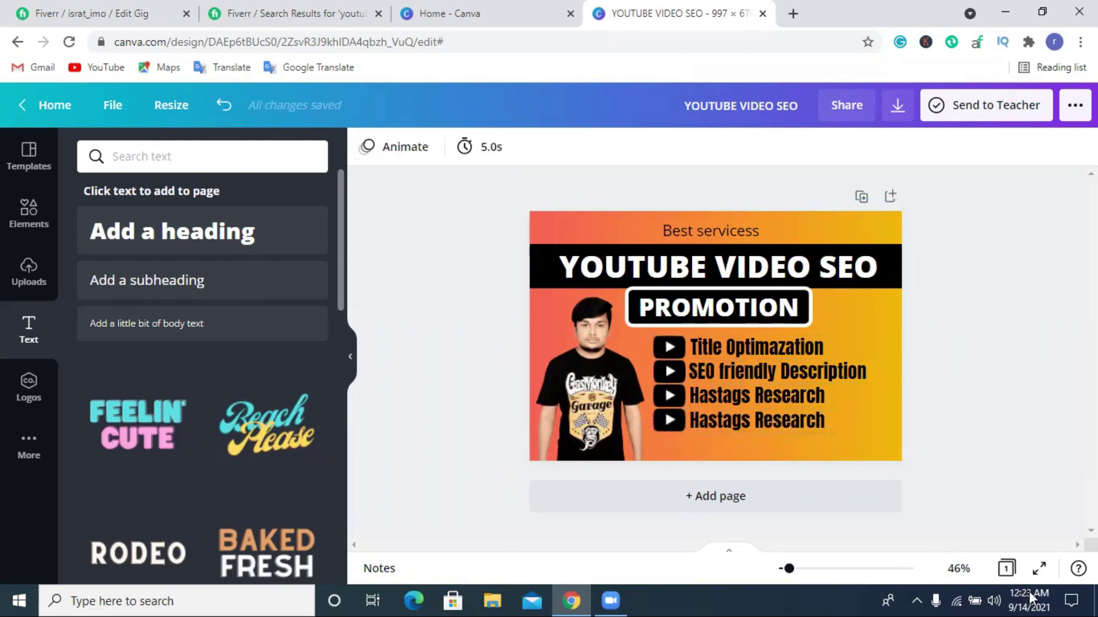
# Copy the 'Improve SEO Scrore' service line from the Fiverr gig description.
pyautogui.click(266, 13)
pyautogui.hotkey('ctrl', 'shift', 'Tab')
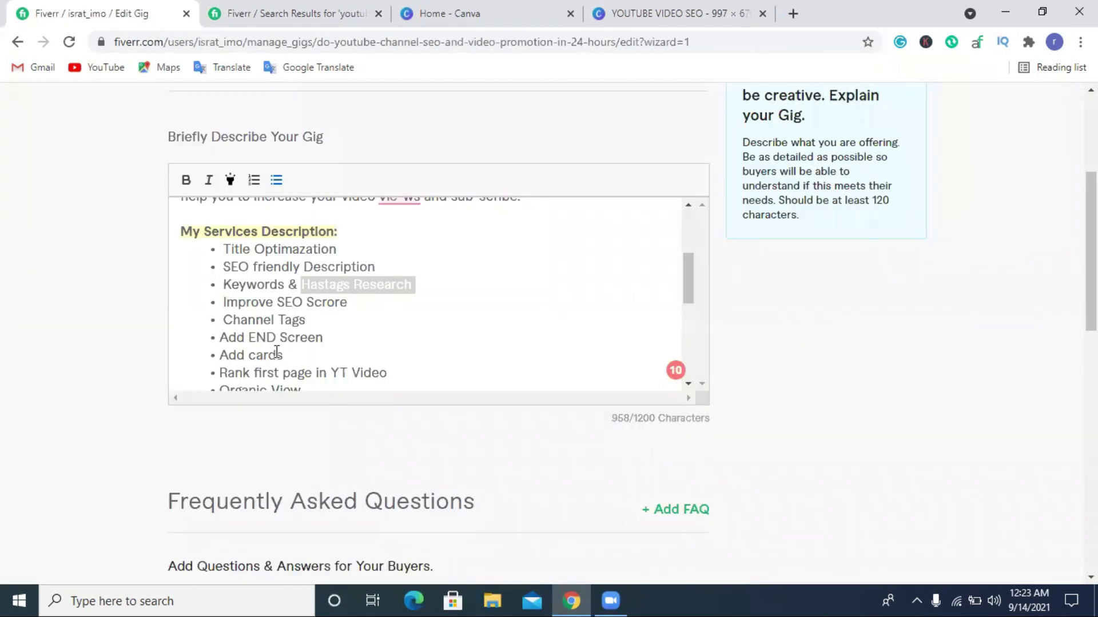
pyautogui.scroll(-2, 277, 351)
pyautogui.moveTo(227, 292); pyautogui.dragTo(394, 291)
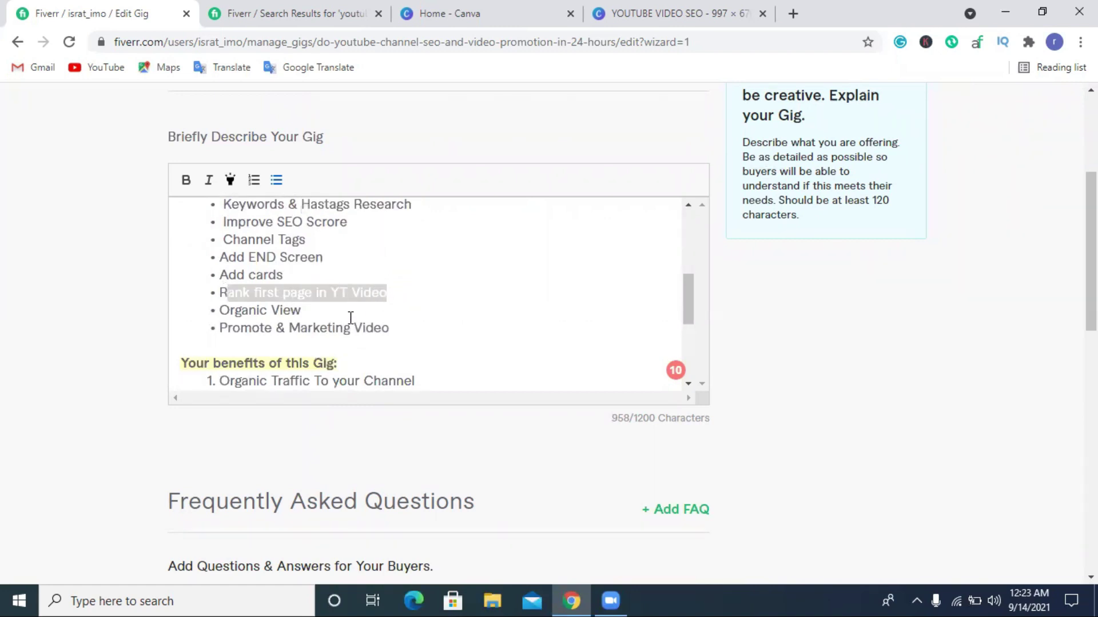
pyautogui.click(326, 12)
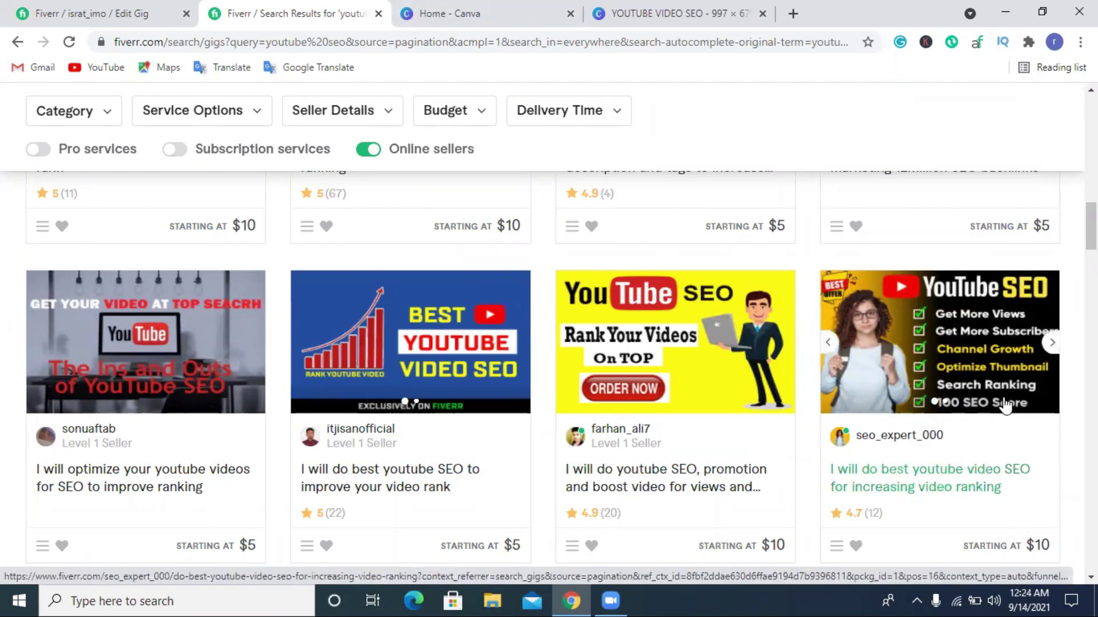
pyautogui.click(139, 8)
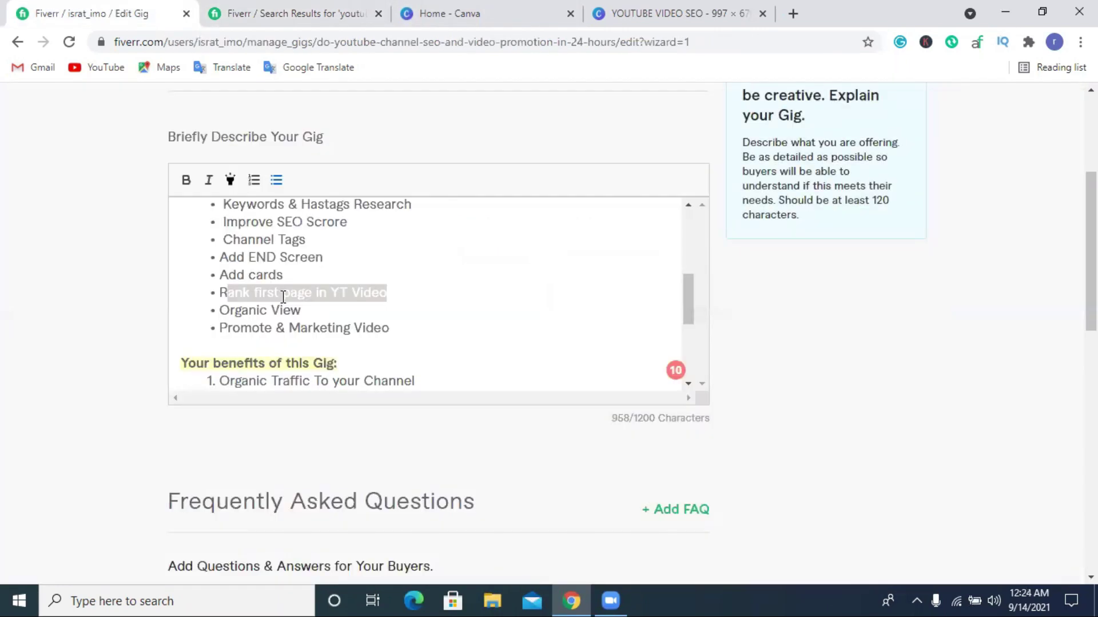
pyautogui.scroll(2, 282, 279)
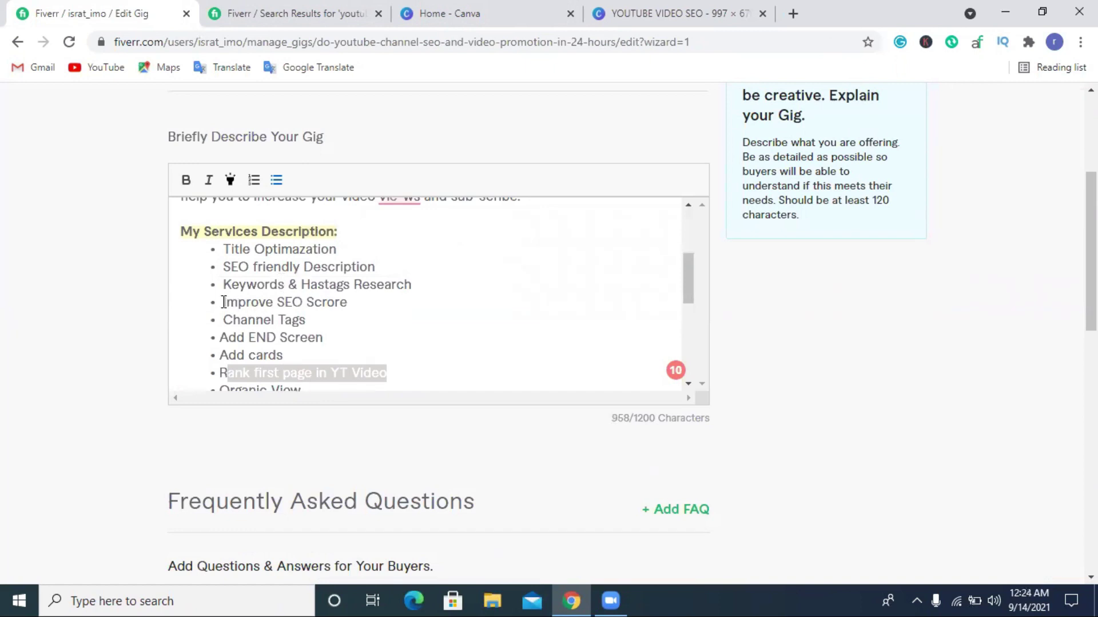
pyautogui.moveTo(224, 302); pyautogui.dragTo(378, 302)
pyautogui.hotkey('ctrl', 'c')
# Replace the fourth row's text with 'Improve SEO Scrore' and shrink the service list to fit.
pyautogui.hotkey('ctrl', '4')
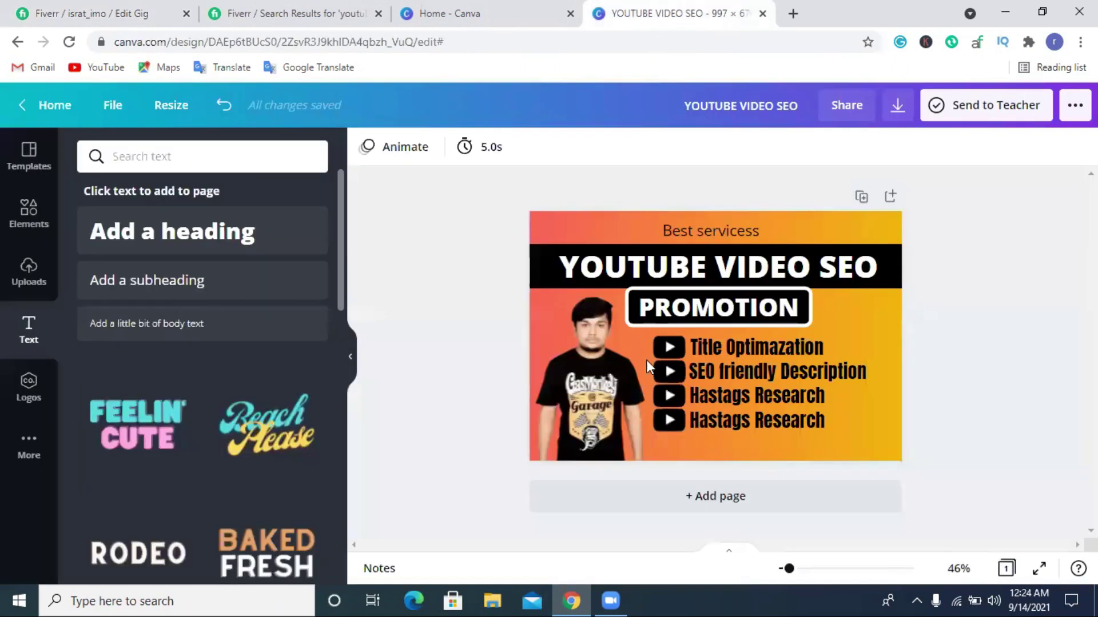
pyautogui.click(715, 424)
pyautogui.doubleClick(715, 424)
pyautogui.hotkey('ctrl', 'v')
pyautogui.click(999, 380)
pyautogui.click(749, 423)
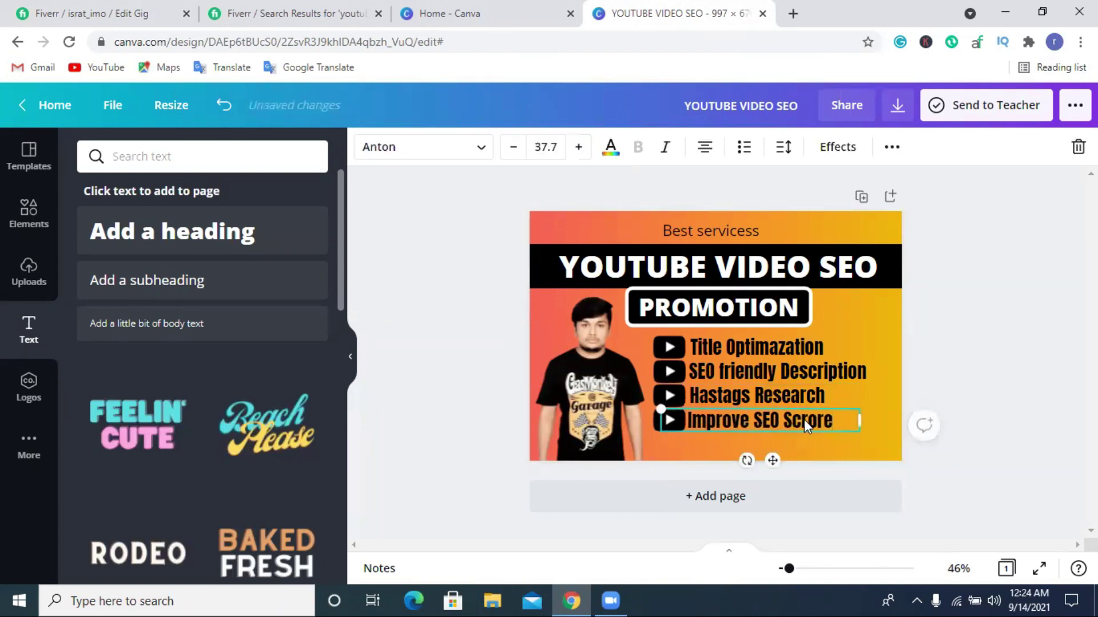
pyautogui.click(957, 334)
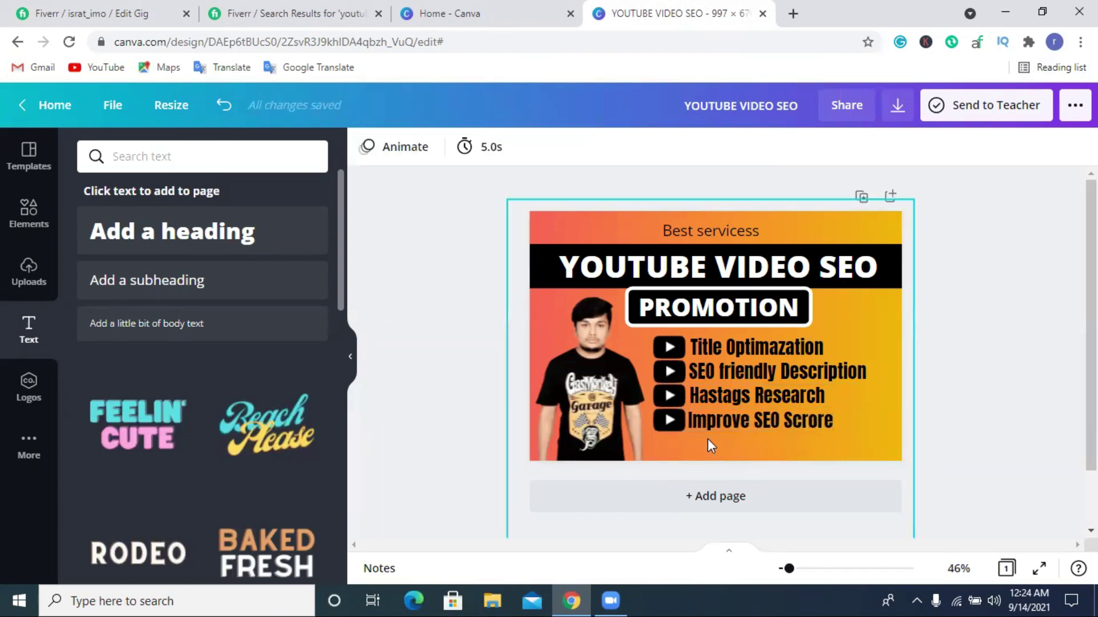
pyautogui.click(678, 348)
pyautogui.moveTo(876, 432); pyautogui.dragTo(859, 415)
pyautogui.click(794, 438)
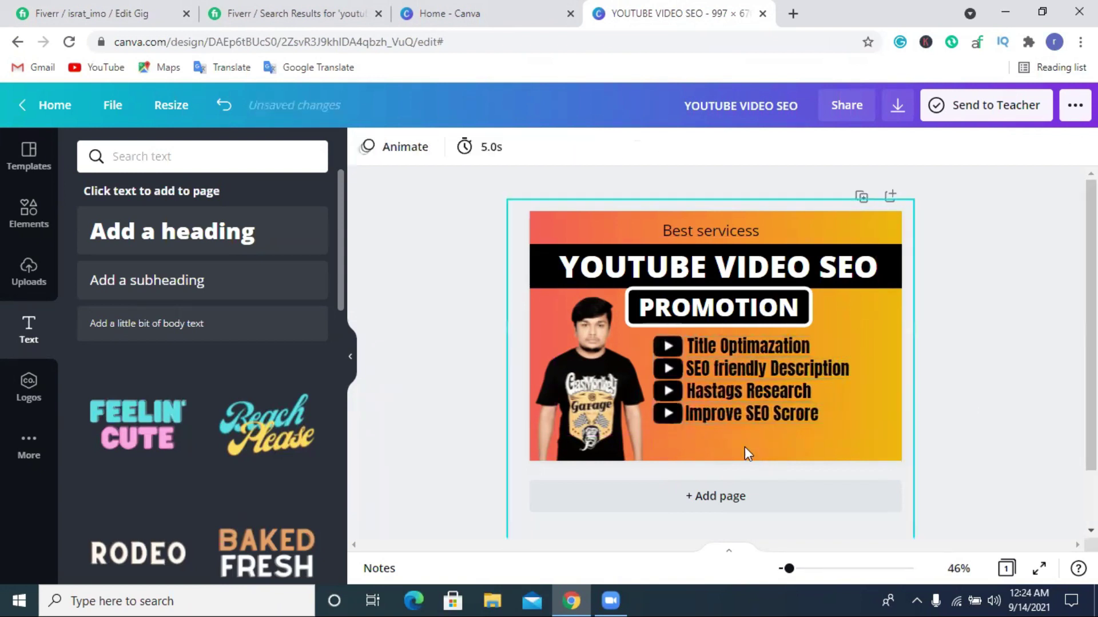
# Duplicate the Improve SEO Scrore row as a fifth row below it.
pyautogui.click(688, 409)
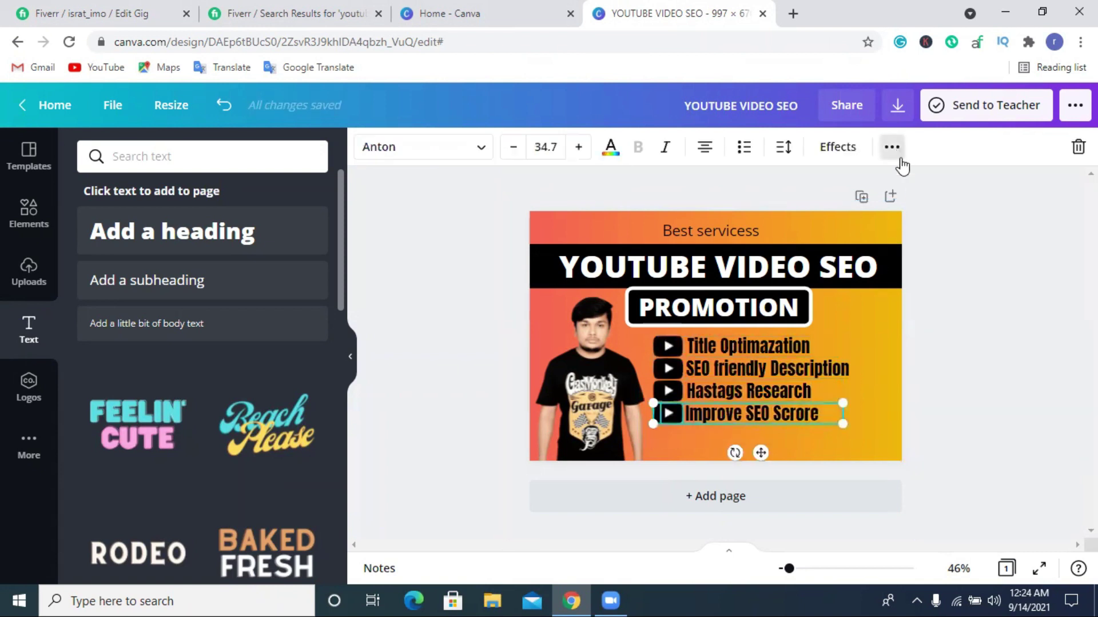
pyautogui.click(892, 147)
pyautogui.click(885, 188)
pyautogui.moveTo(739, 433); pyautogui.dragTo(777, 423)
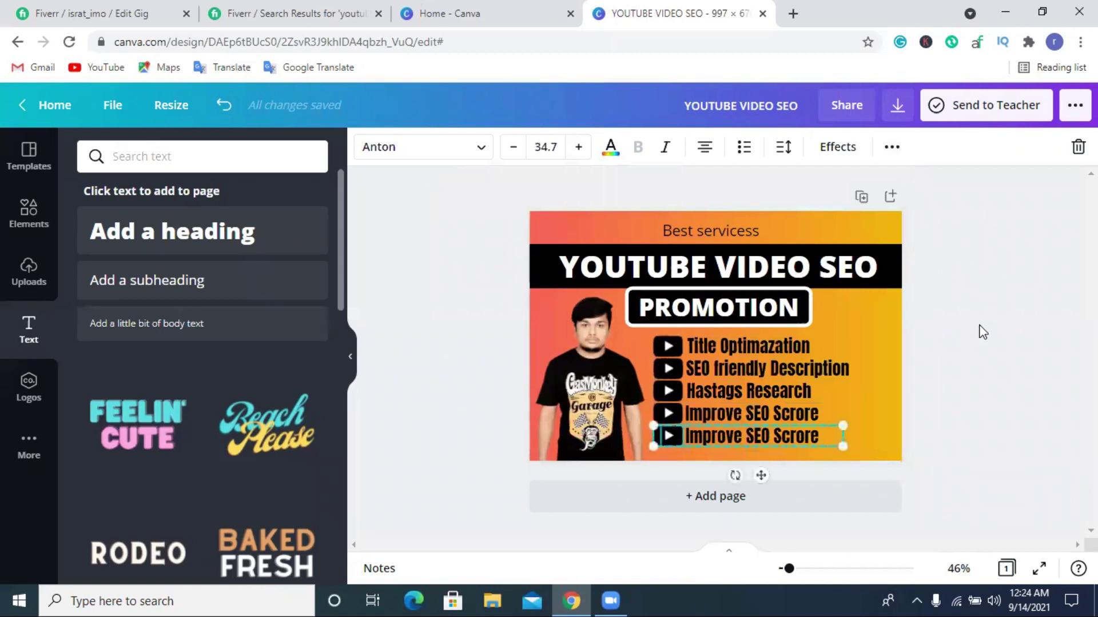
pyautogui.click(980, 331)
pyautogui.doubleClick(743, 435)
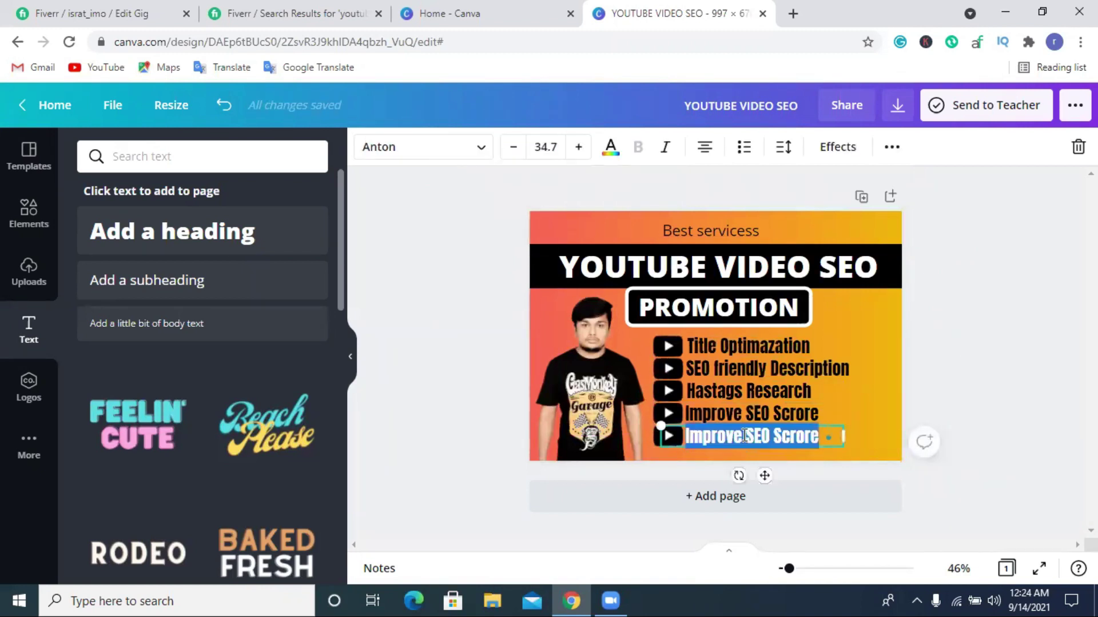
# Copy 'Rank first page in YT Video' from the Fiverr gig description back to Canva.
pyautogui.click(147, 10)
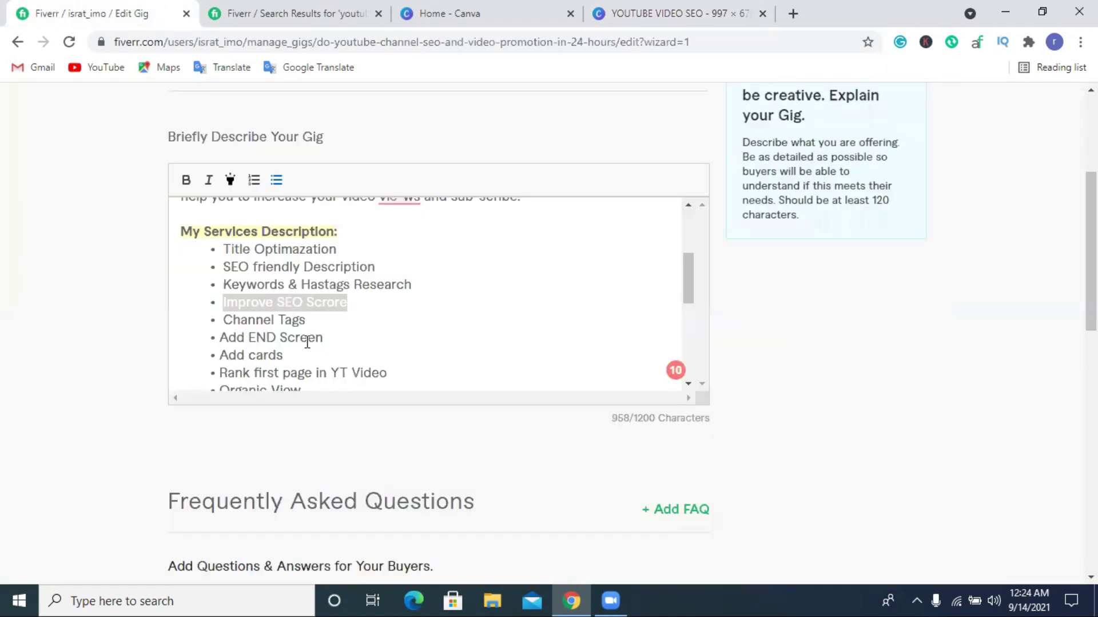
pyautogui.scroll(-3, 307, 341)
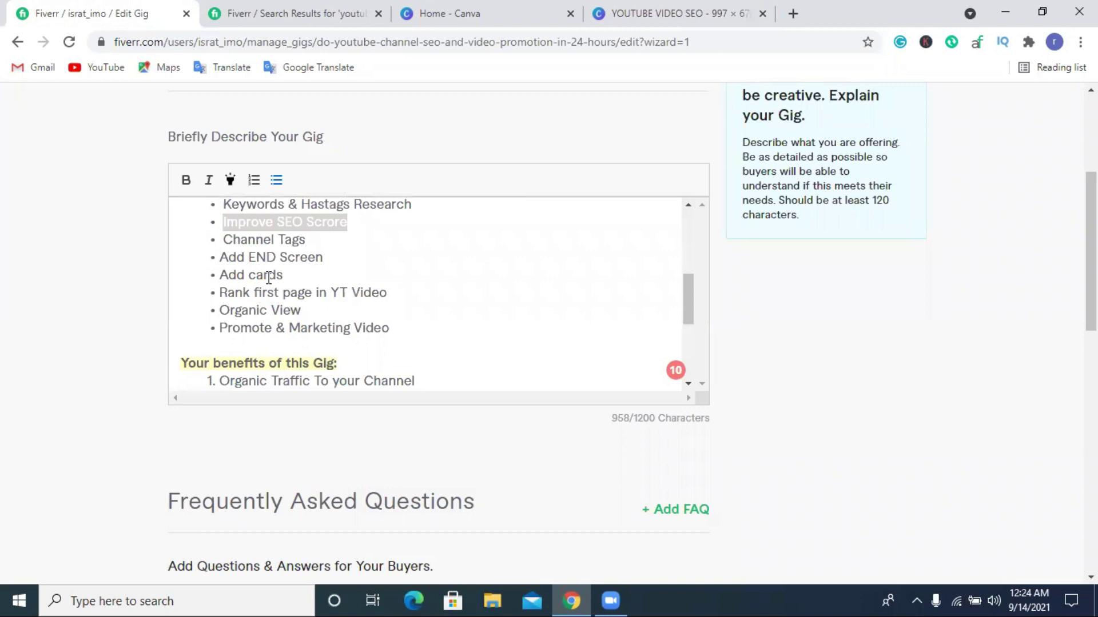
pyautogui.scroll(2, 269, 278)
pyautogui.scroll(-2, 268, 277)
pyautogui.moveTo(221, 292); pyautogui.dragTo(392, 293)
pyautogui.rightClick(350, 296)
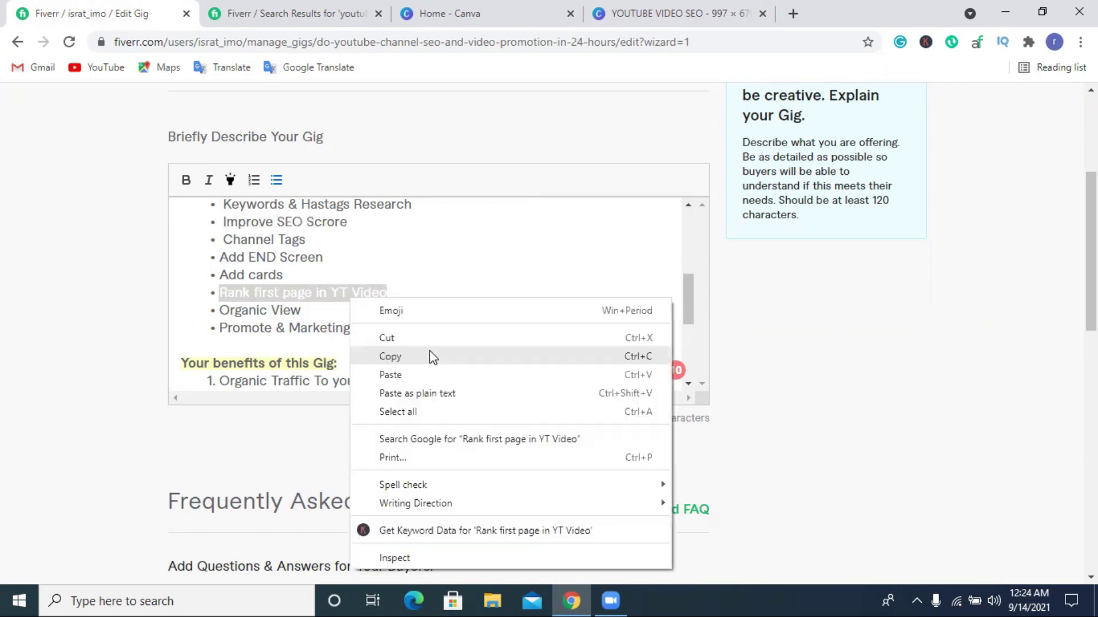
pyautogui.click(430, 353)
pyautogui.click(646, 12)
# Paste 'Rank first page in YT Video' into the fifth row, widened to one line and aligned.
pyautogui.doubleClick(759, 437)
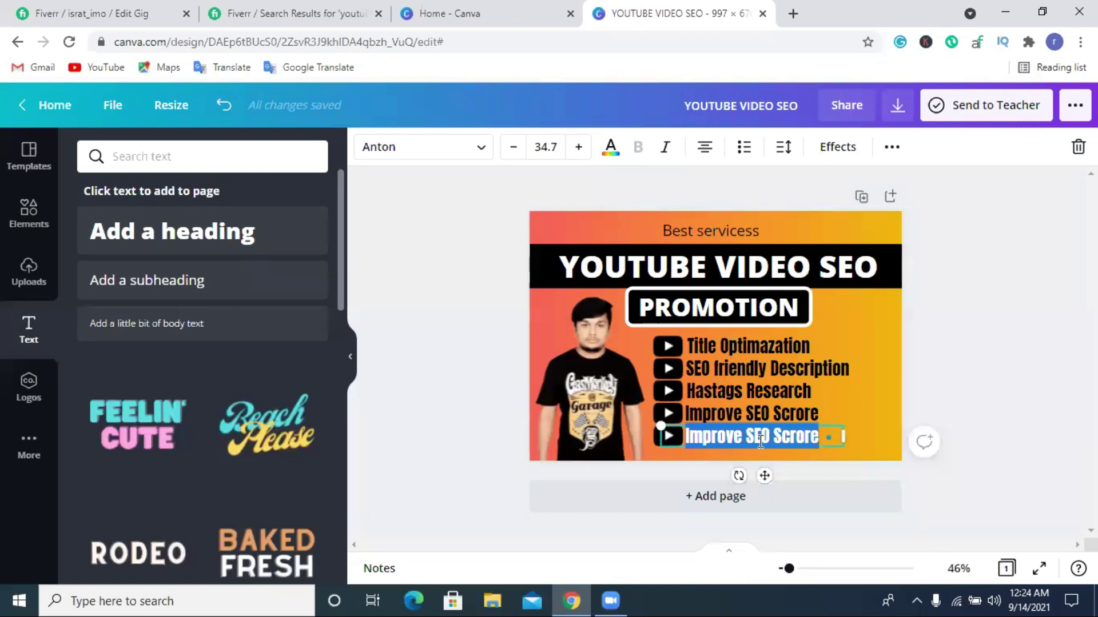
pyautogui.hotkey('ctrl', 'v')
pyautogui.moveTo(845, 458); pyautogui.dragTo(884, 455)
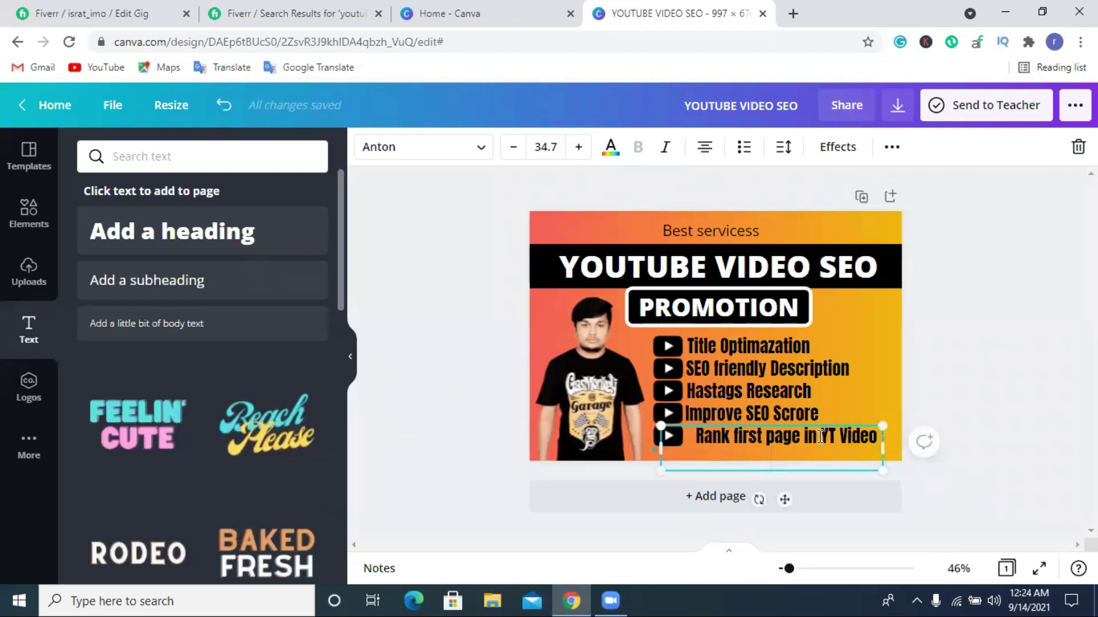
pyautogui.click(973, 397)
pyautogui.moveTo(779, 441); pyautogui.dragTo(769, 440)
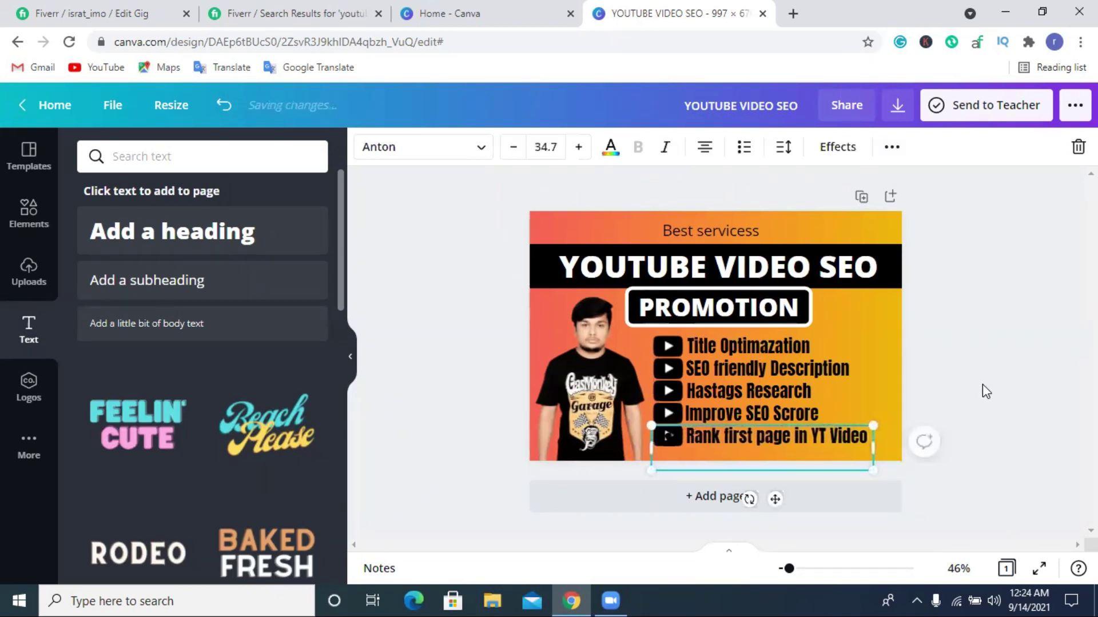
pyautogui.moveTo(698, 441); pyautogui.dragTo(724, 440)
pyautogui.click(743, 147)
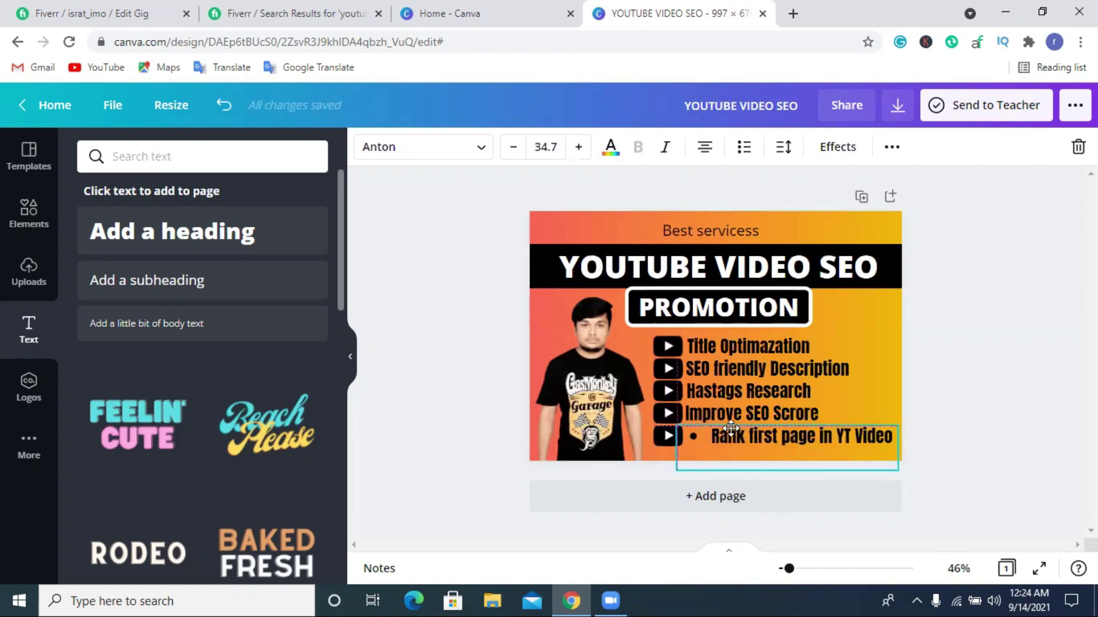
pyautogui.click(743, 147)
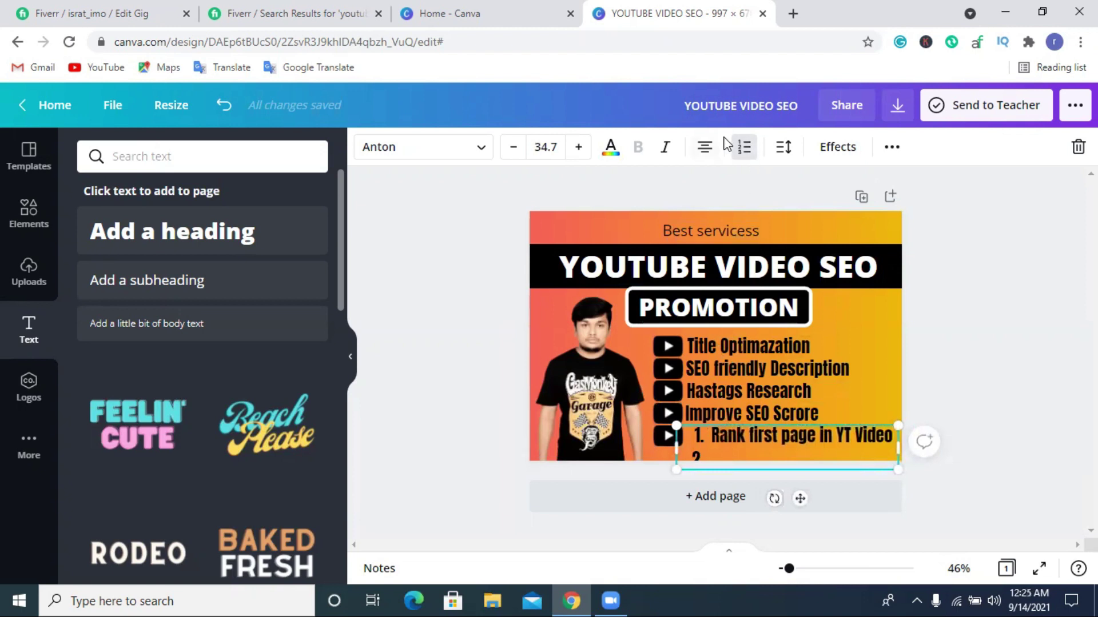
pyautogui.click(743, 146)
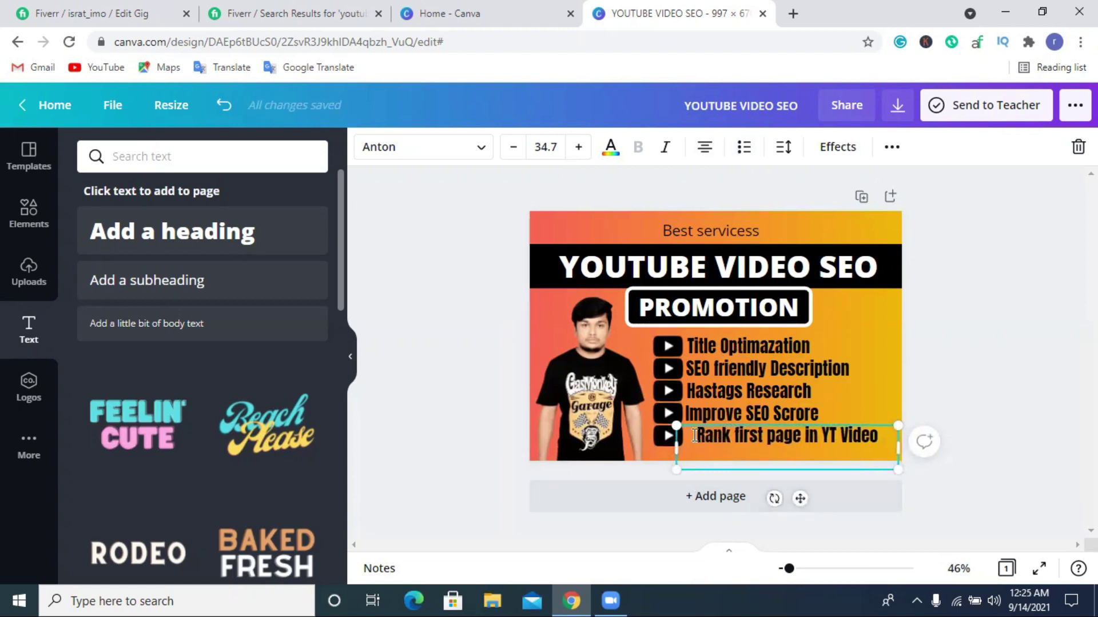
pyautogui.click(896, 388)
pyautogui.moveTo(787, 439); pyautogui.dragTo(780, 438)
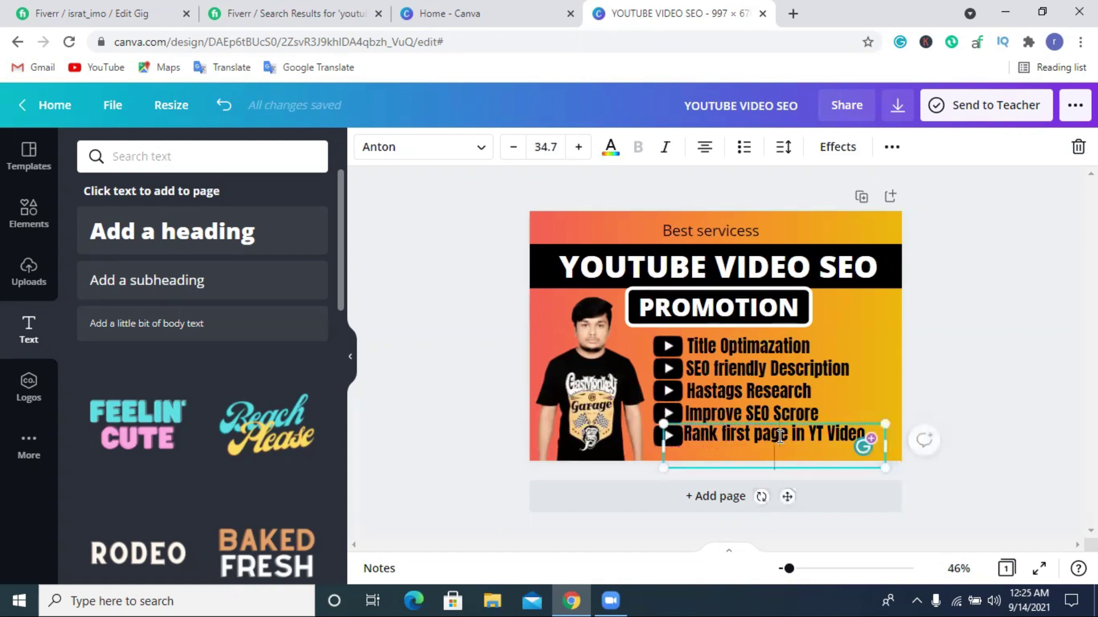
# Delete the trailing period after 'Video' in the last bullet.
pyautogui.click(947, 353)
pyautogui.click(783, 448)
pyautogui.press('Return')
pyautogui.press('BackSpace')
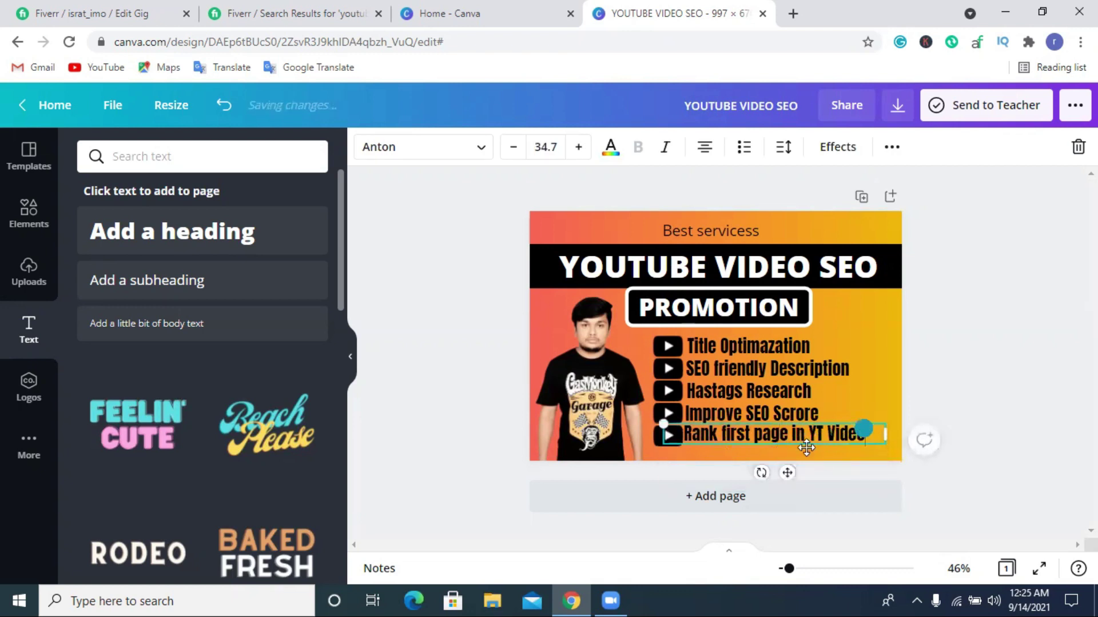
pyautogui.click(912, 429)
pyautogui.click(812, 436)
pyautogui.click(815, 437)
pyautogui.click(889, 392)
pyautogui.click(796, 432)
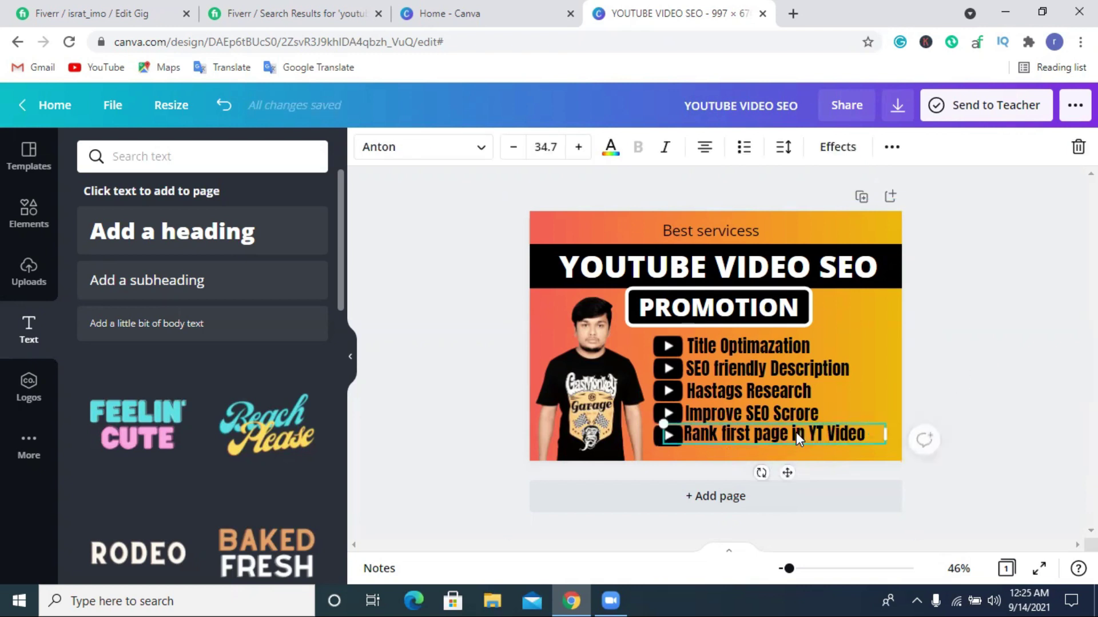
pyautogui.click(944, 379)
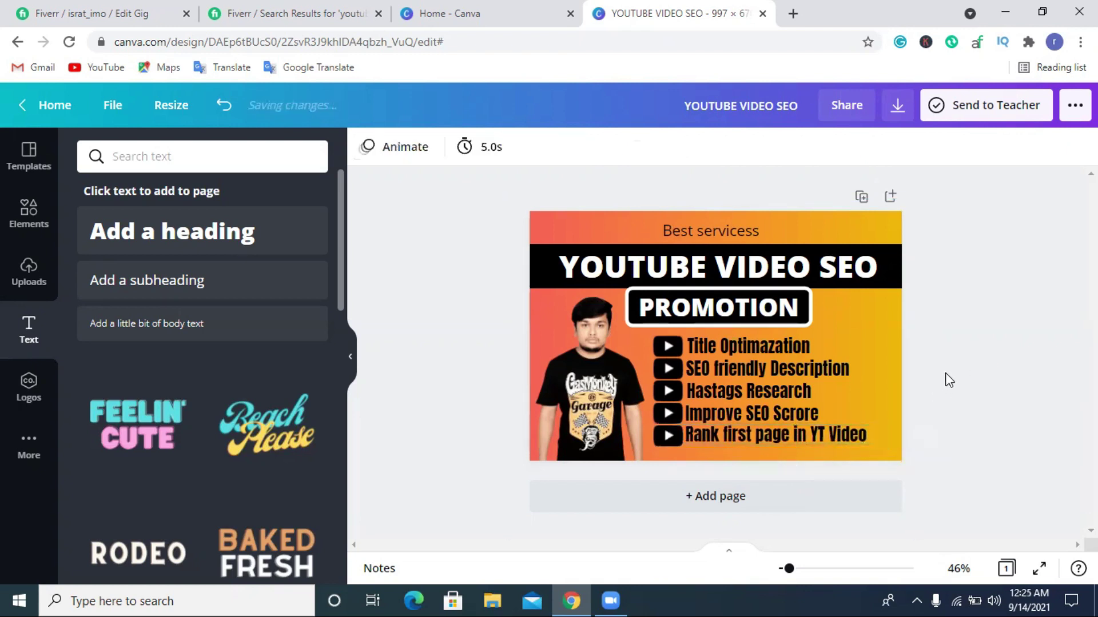
pyautogui.click(808, 429)
pyautogui.click(947, 331)
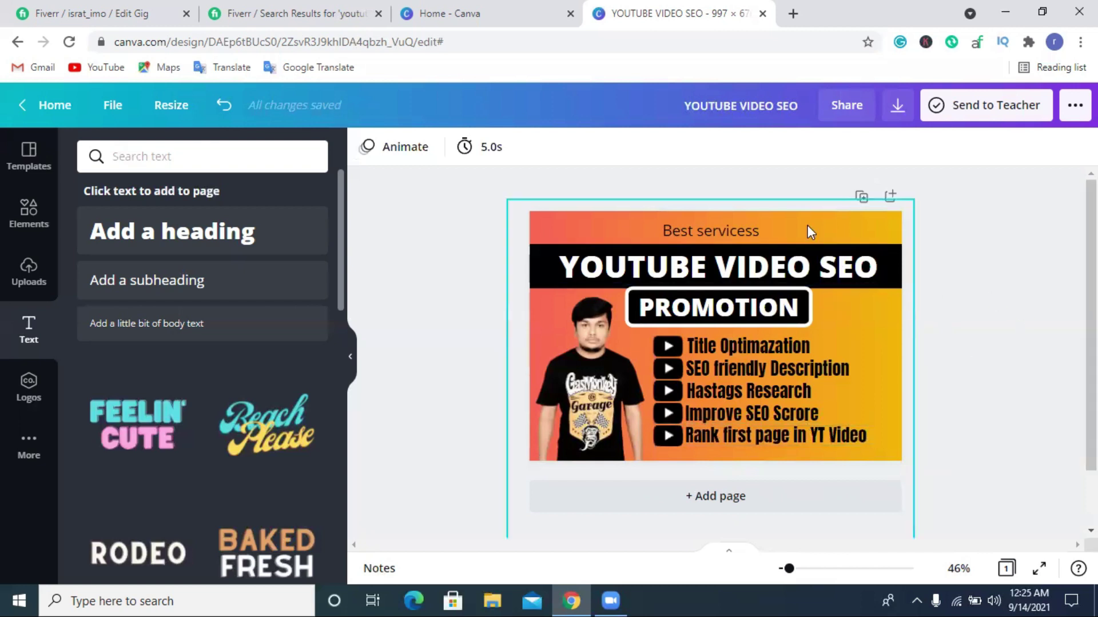
# Bold the 'Best servicess' line, then load Facebook in a new browser tab.
pyautogui.click(746, 226)
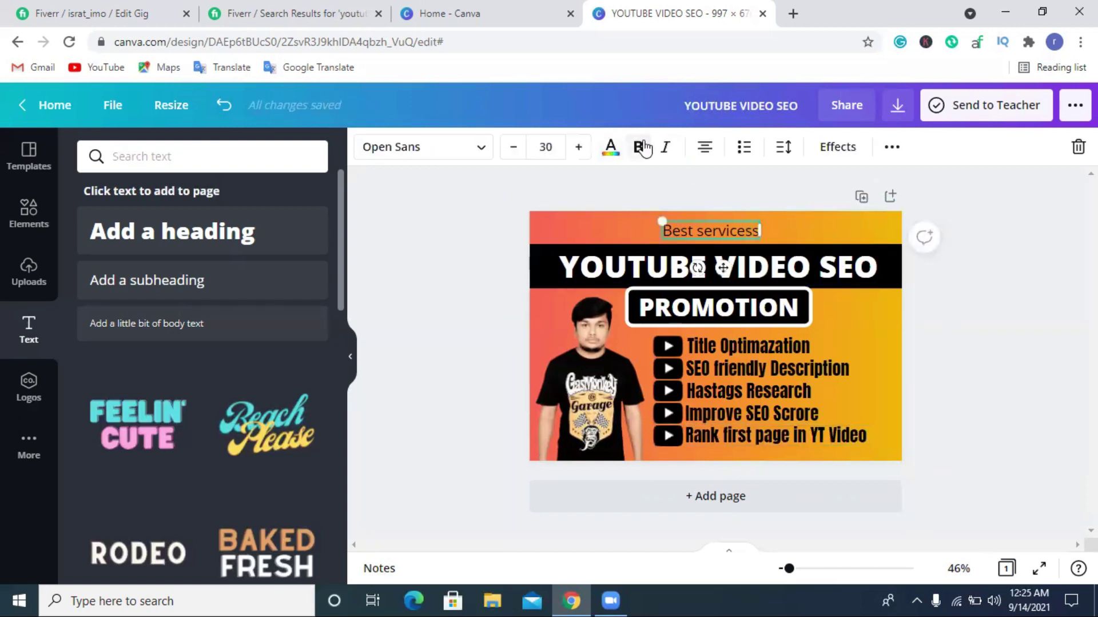
pyautogui.click(638, 147)
pyautogui.click(1033, 304)
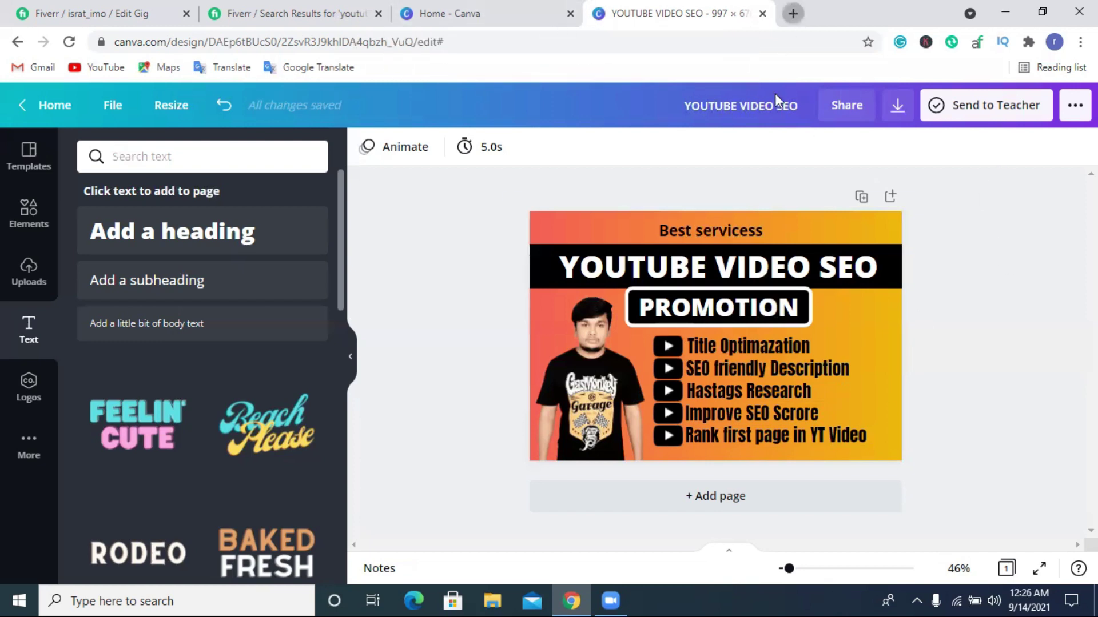
pyautogui.click(793, 13)
pyautogui.click(509, 403)
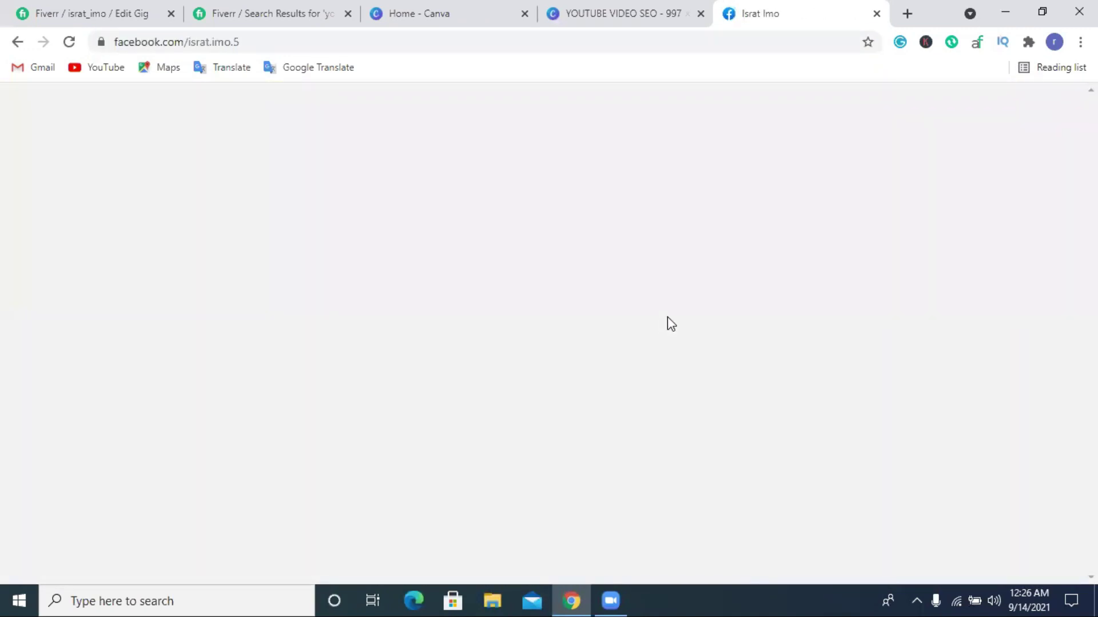
# Download the man's photo forwarded in a Messenger chat, then go back to the Fiverr results.
pyautogui.scroll(-1, 669, 318)
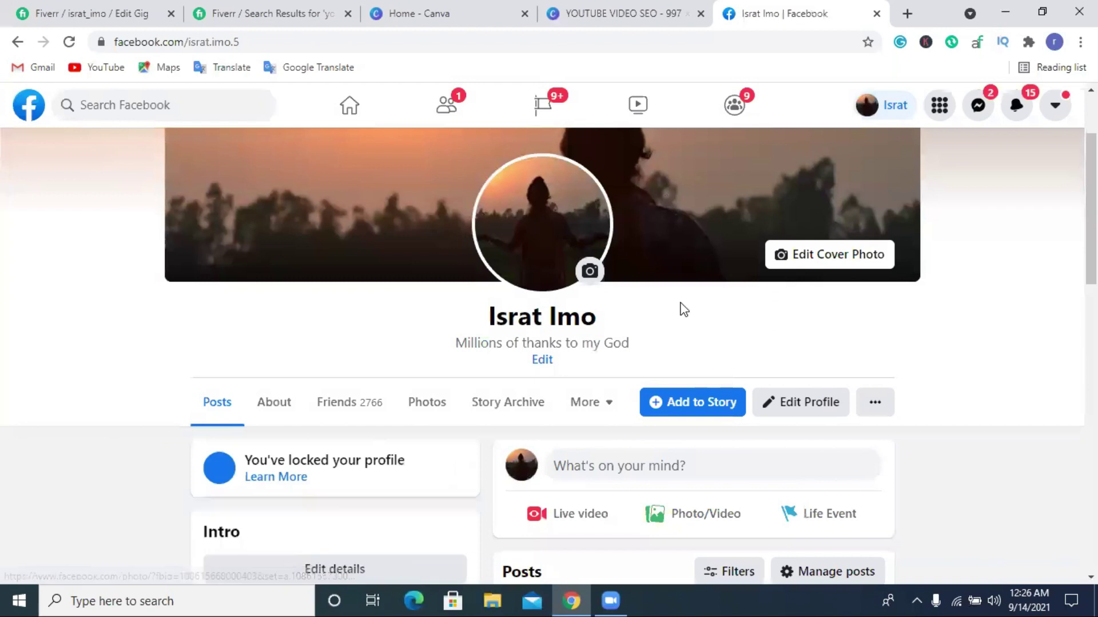
pyautogui.click(977, 106)
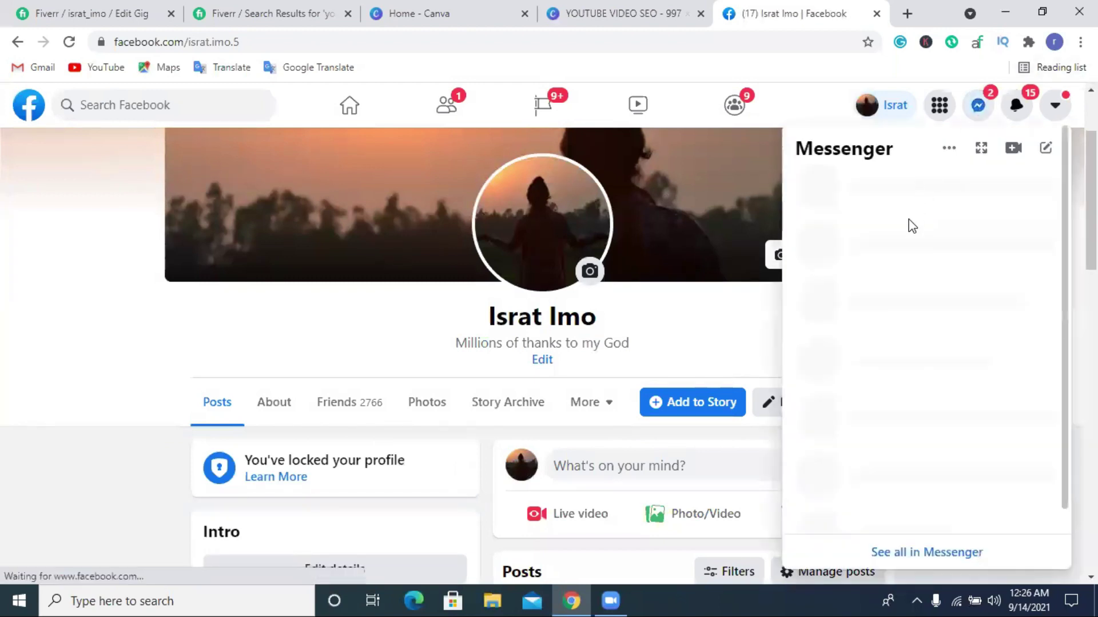
pyautogui.scroll(-1, 907, 225)
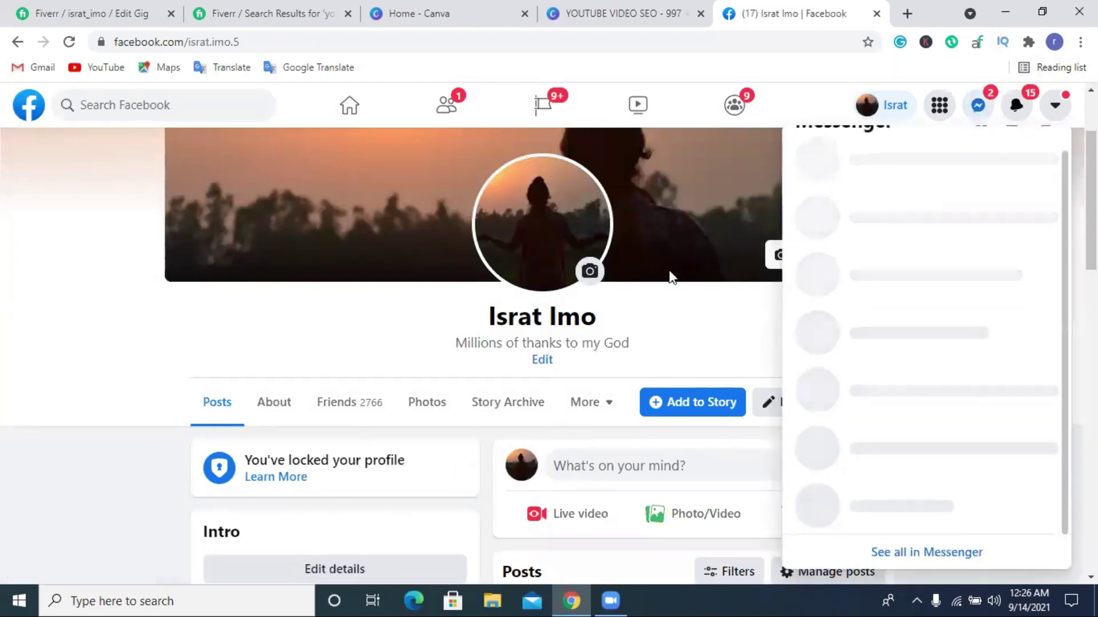
pyautogui.scroll(-1, 669, 275)
pyautogui.scroll(-5, 704, 269)
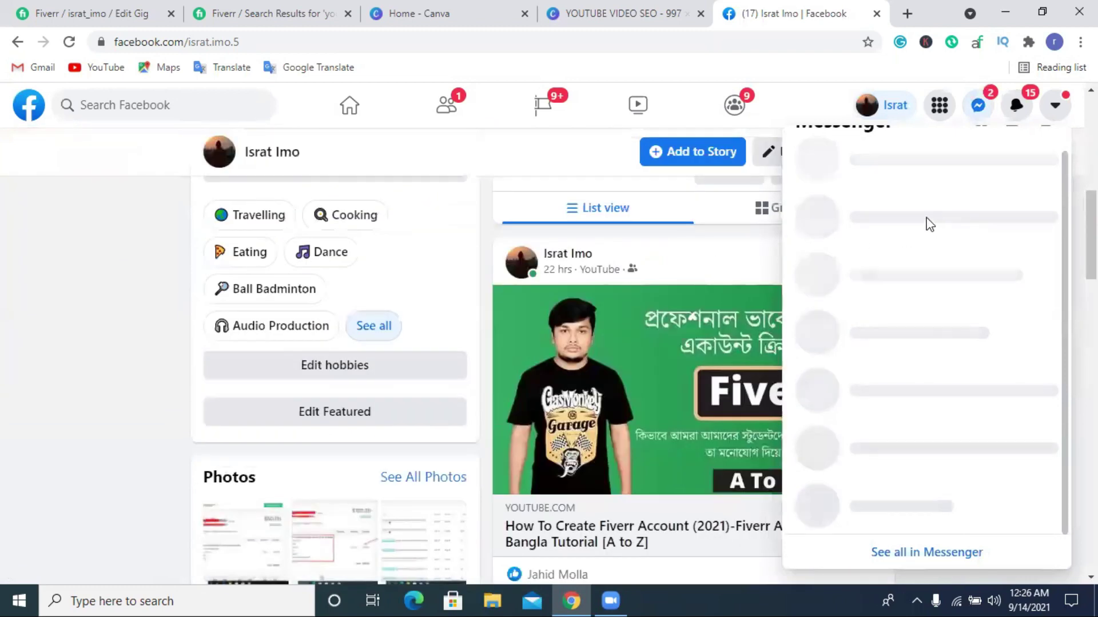
pyautogui.press('Escape')
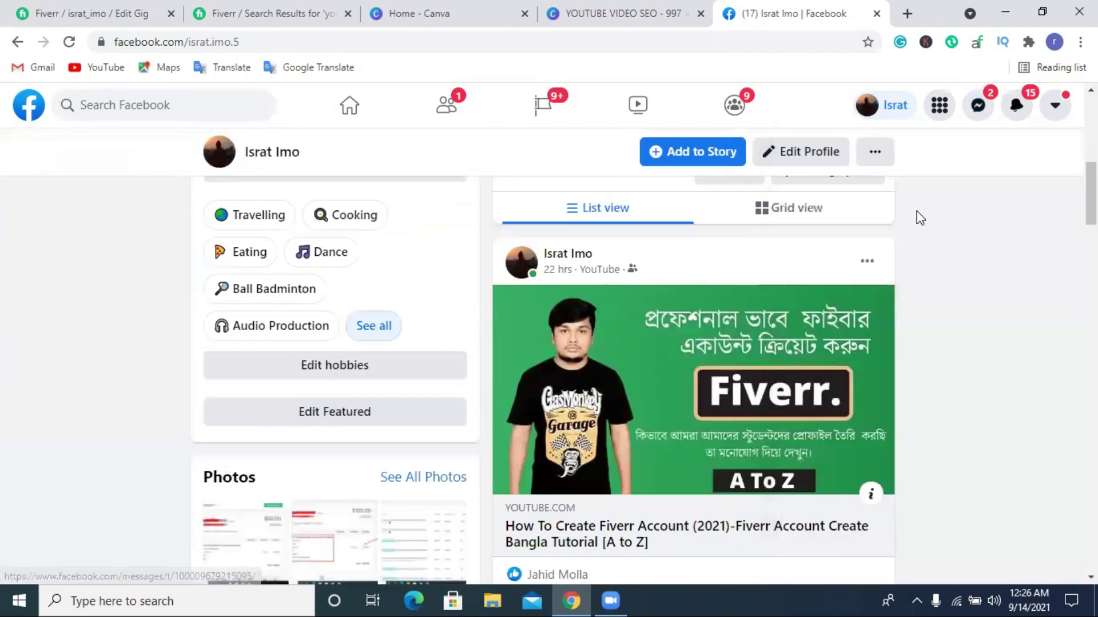
pyautogui.click(977, 104)
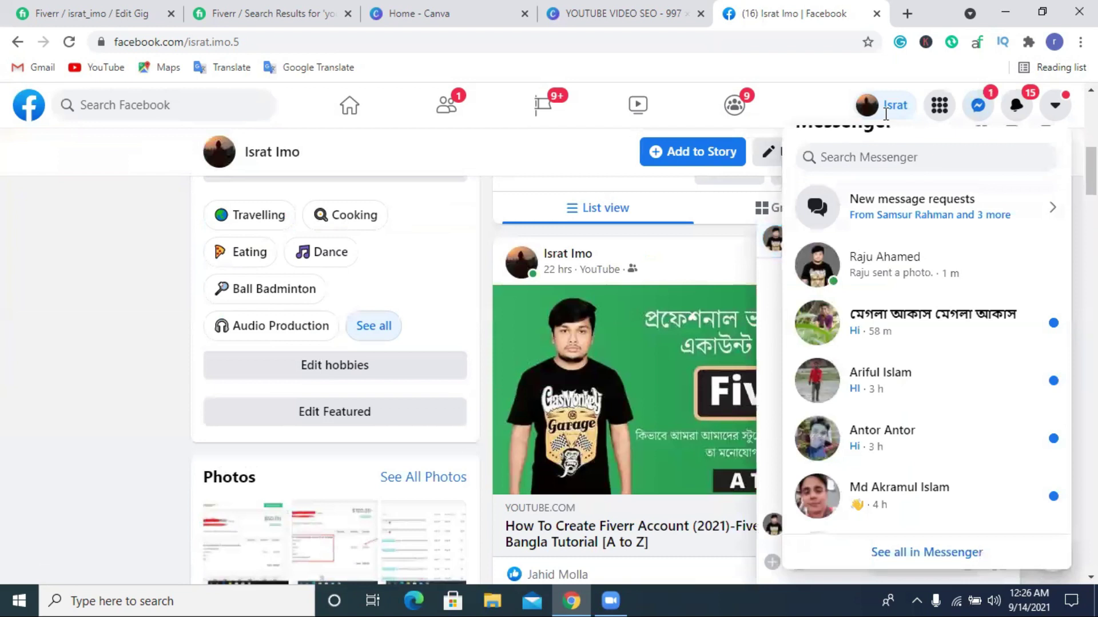
pyautogui.click(858, 264)
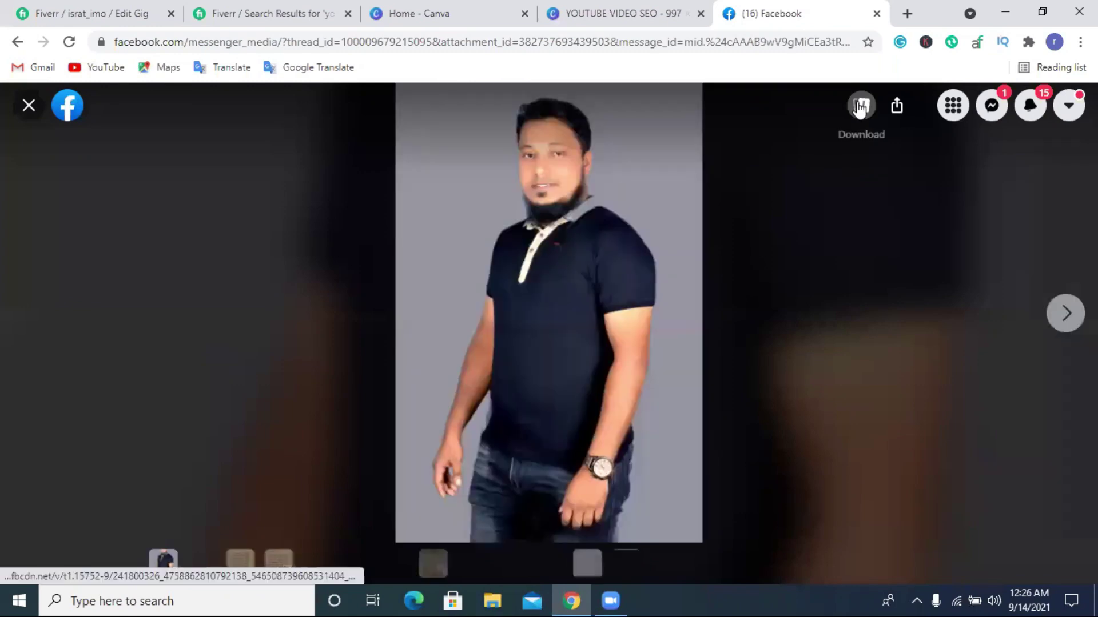
pyautogui.click(859, 107)
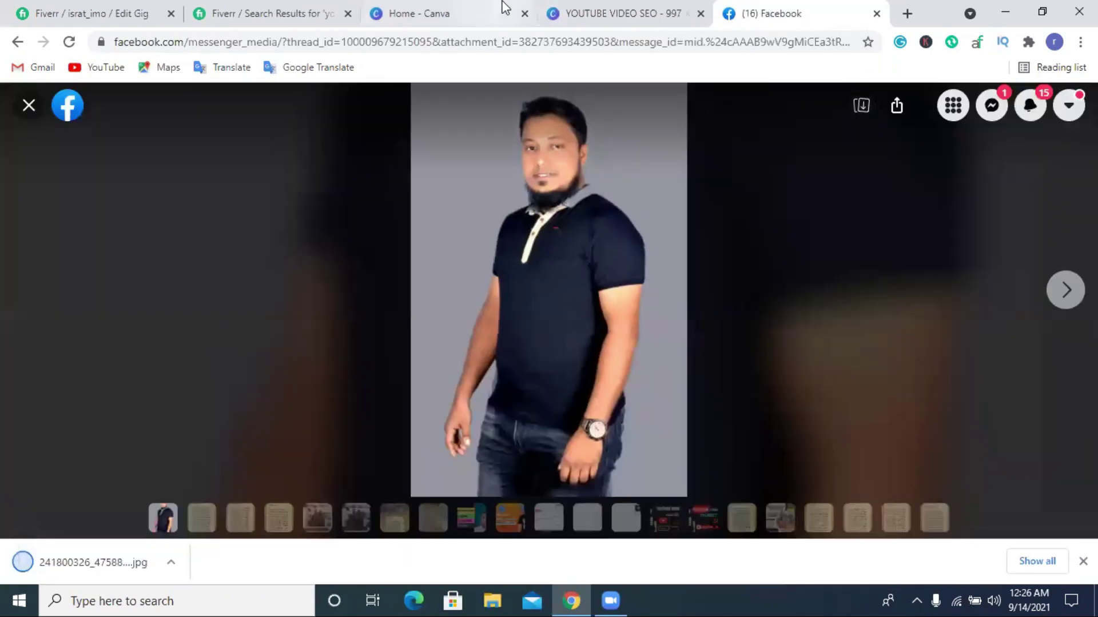
pyautogui.click(483, 6)
pyautogui.click(307, 7)
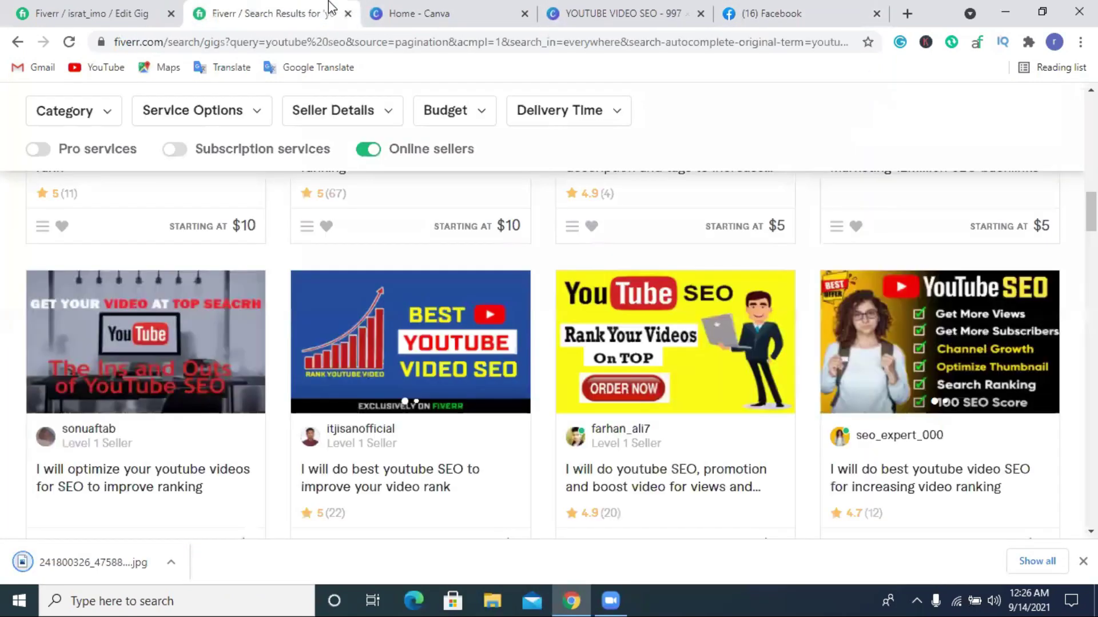
# Upload the downloaded JPG of the man from the device to Canva's uploads.
pyautogui.click(456, 5)
pyautogui.click(615, 7)
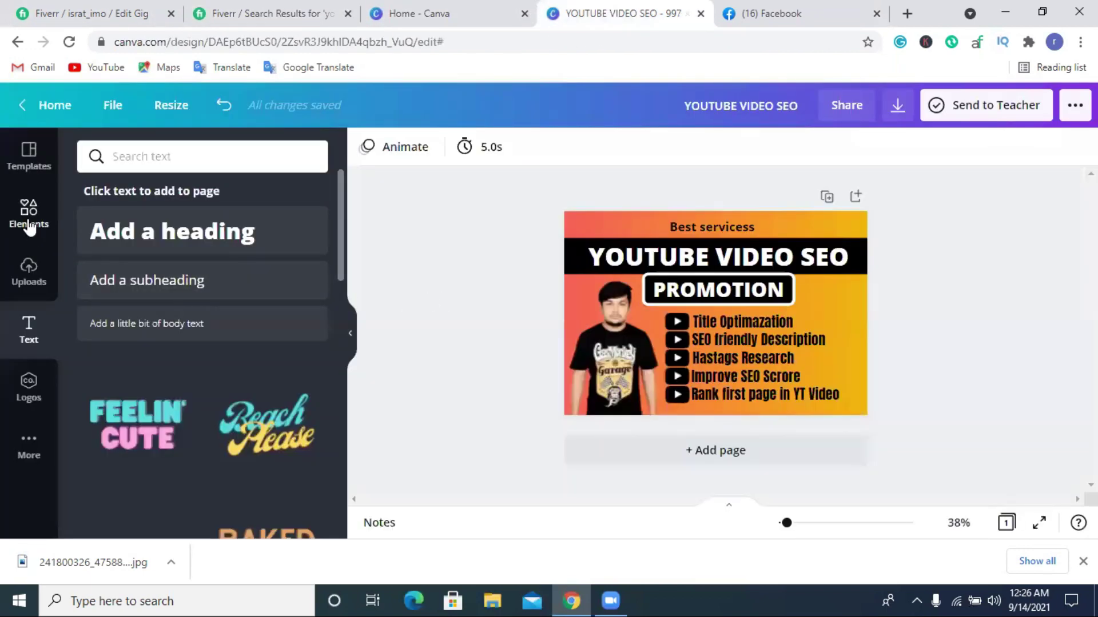
pyautogui.click(29, 223)
pyautogui.click(28, 271)
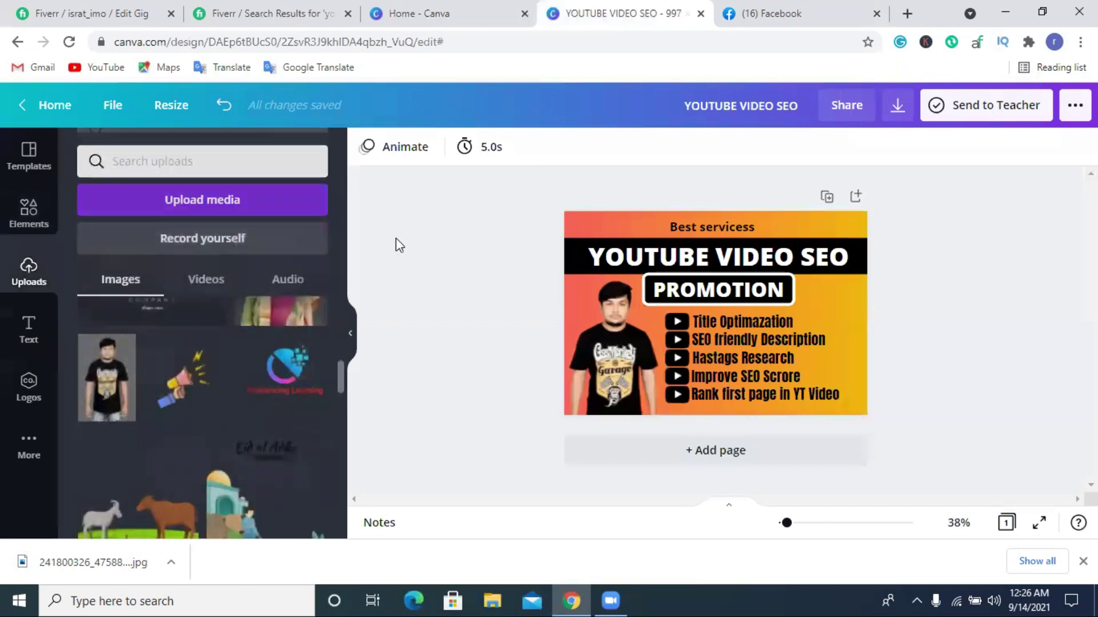
pyautogui.scroll(2, 196, 362)
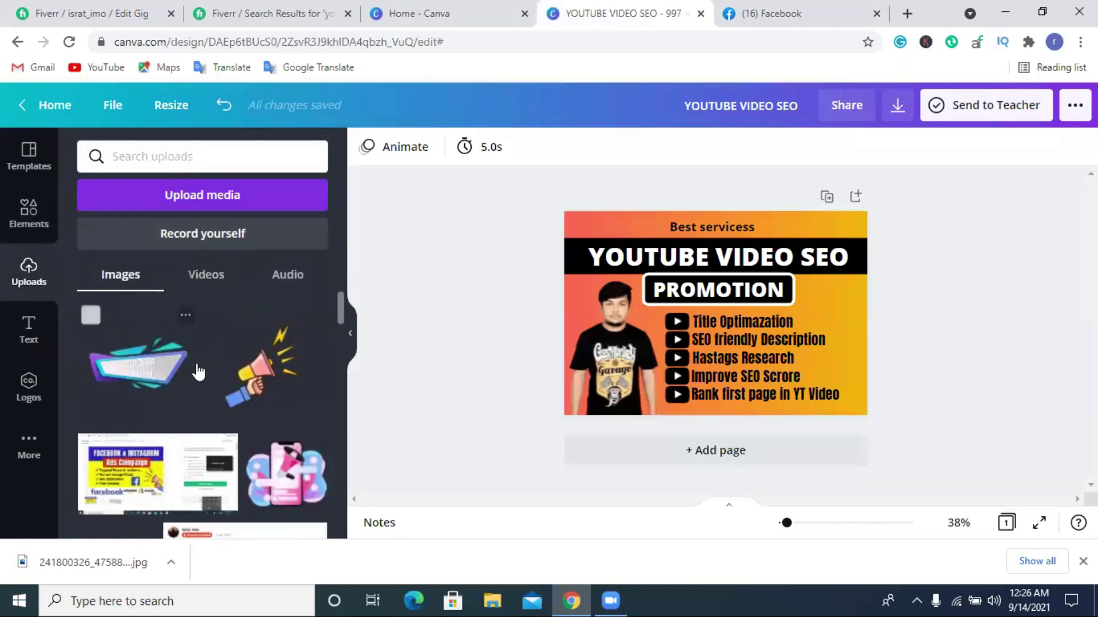
pyautogui.click(215, 203)
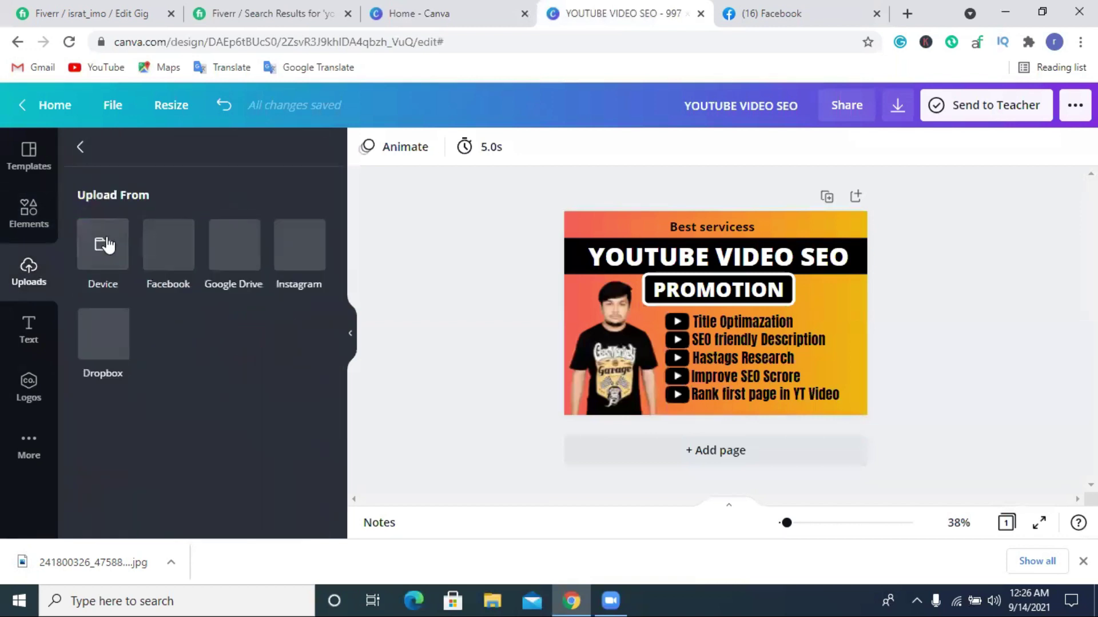
pyautogui.click(108, 243)
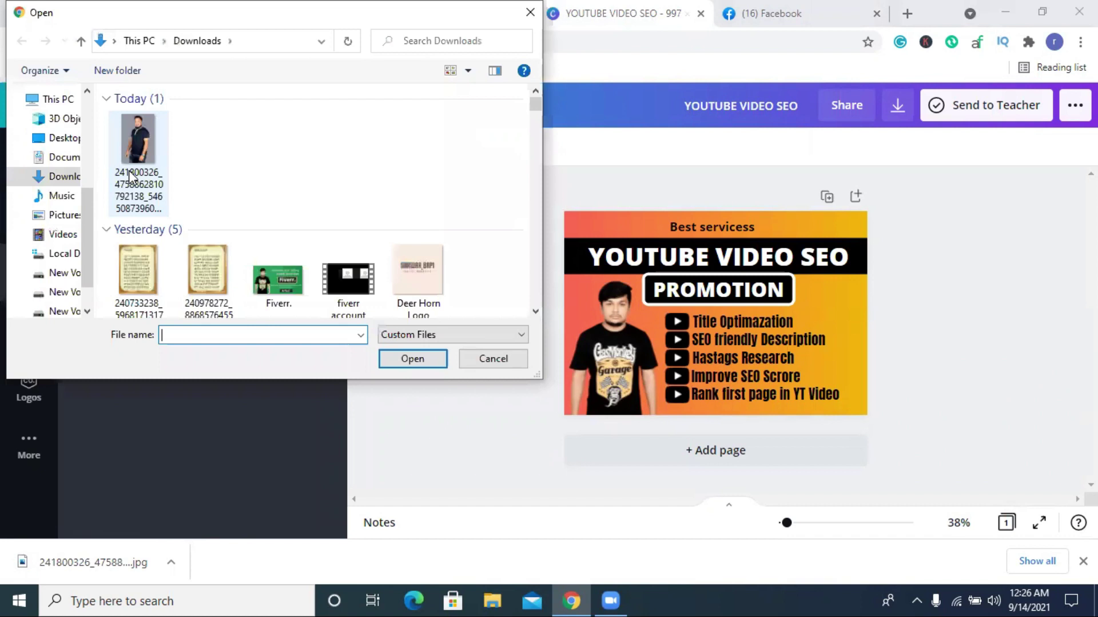
pyautogui.click(131, 176)
pyautogui.click(412, 358)
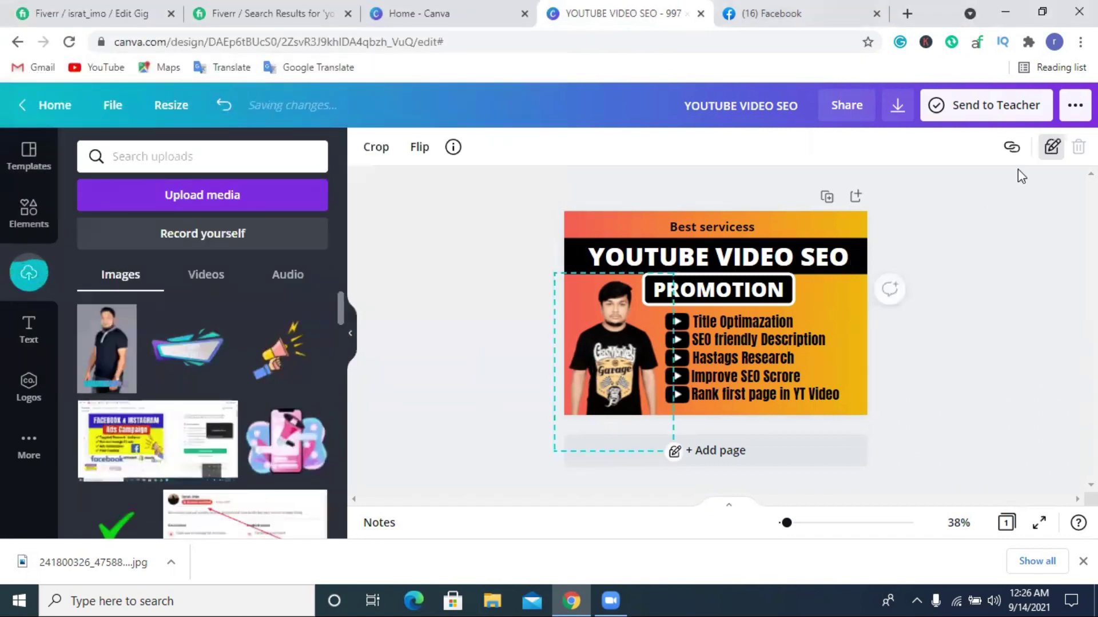
# Delete the old person cutout from the thumbnail's left side.
pyautogui.click(1046, 183)
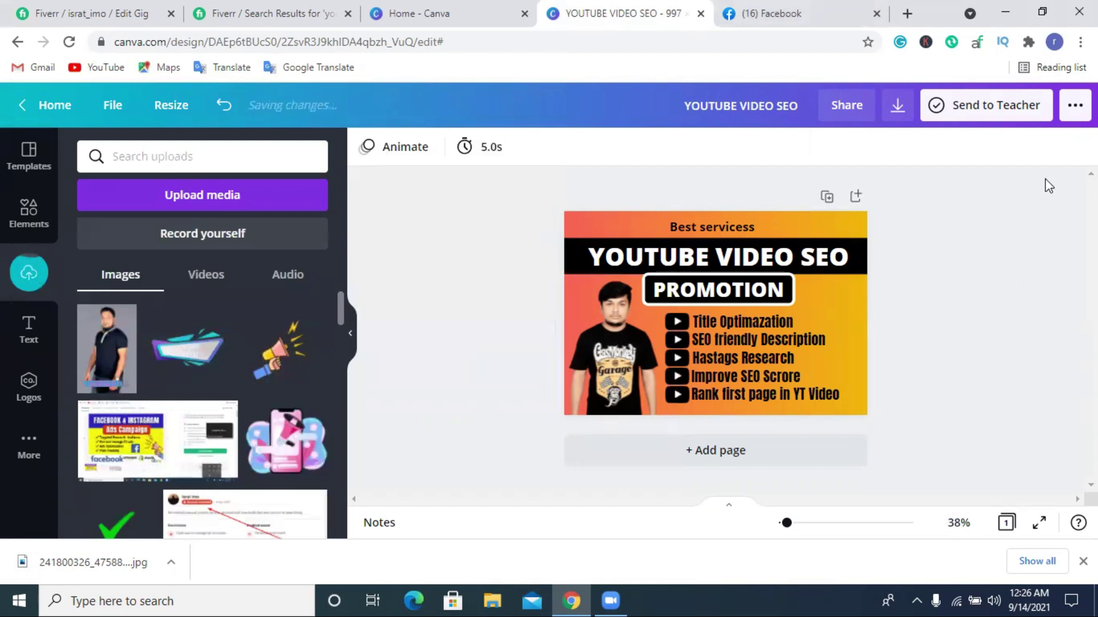
pyautogui.click(629, 350)
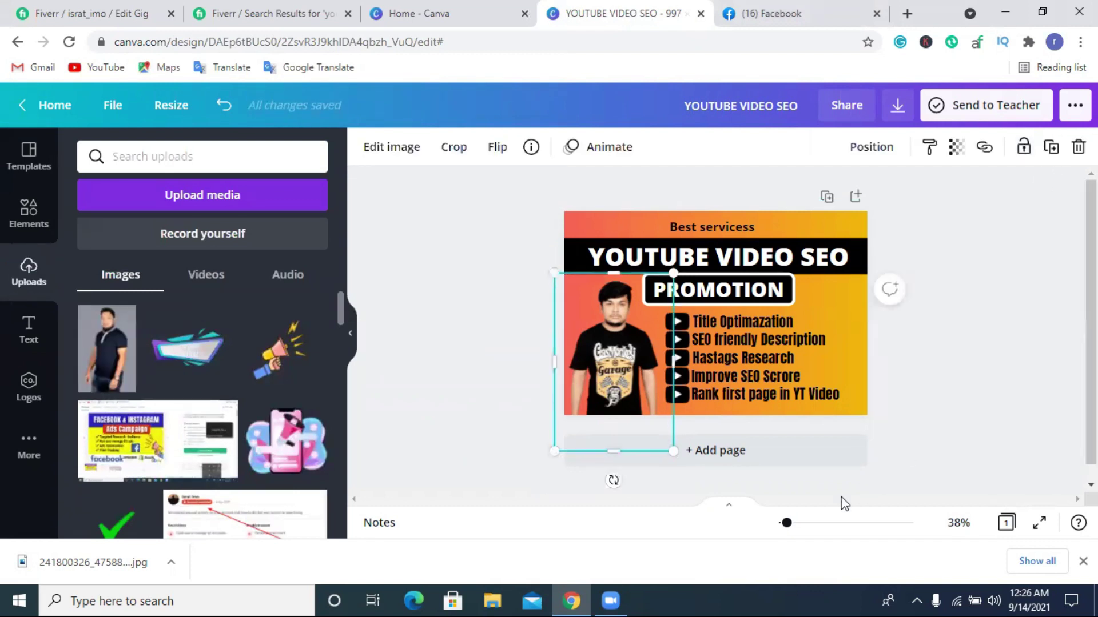
pyautogui.scroll(3, 845, 503)
pyautogui.press('Delete')
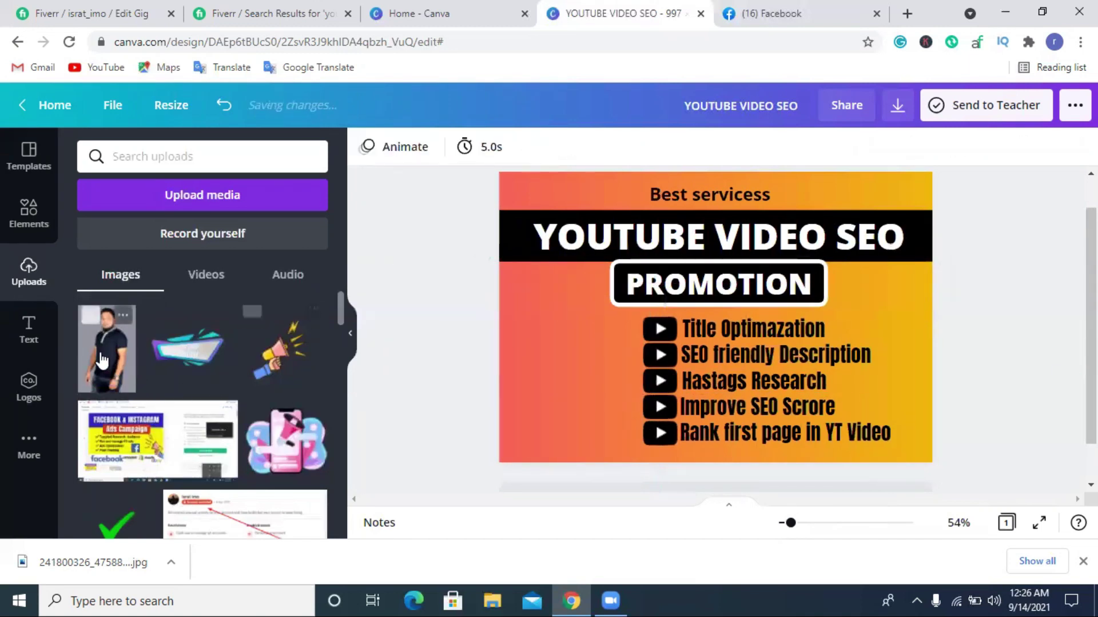
# Add the uploaded man's photo, apply Background Remover, and position it at the lower left.
pyautogui.click(103, 360)
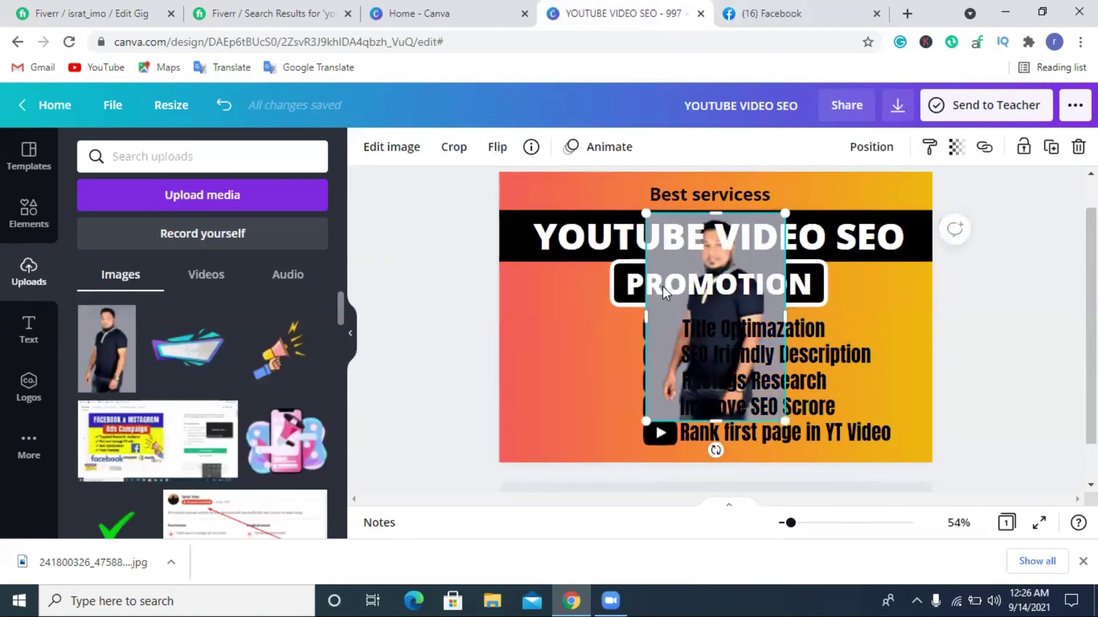
pyautogui.click(497, 343)
pyautogui.moveTo(652, 356); pyautogui.dragTo(529, 382)
pyautogui.click(402, 149)
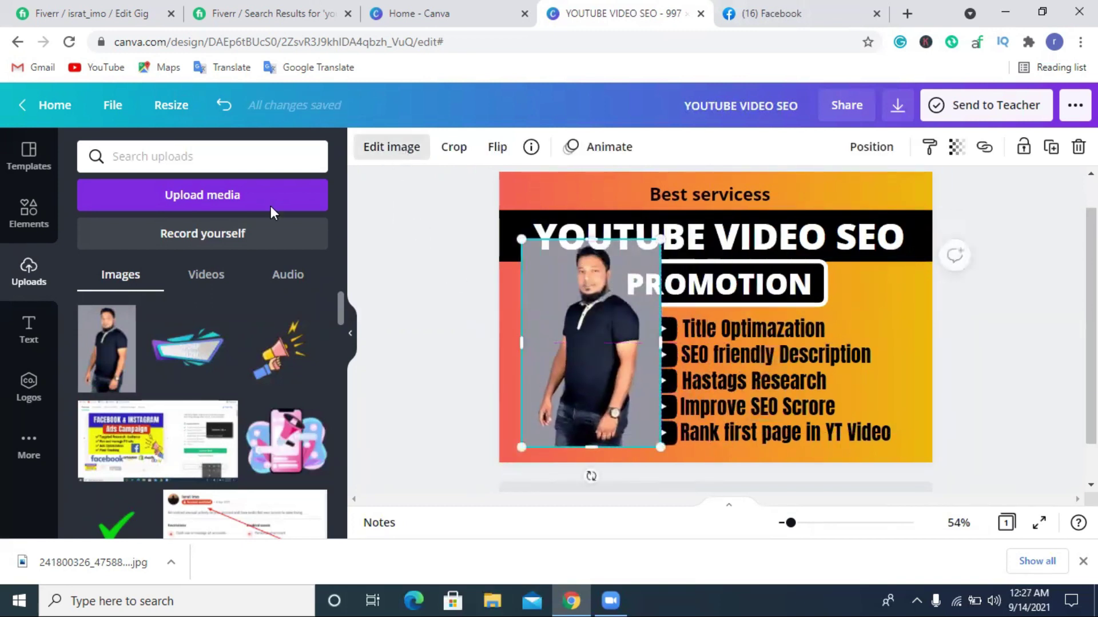
pyautogui.click(216, 300)
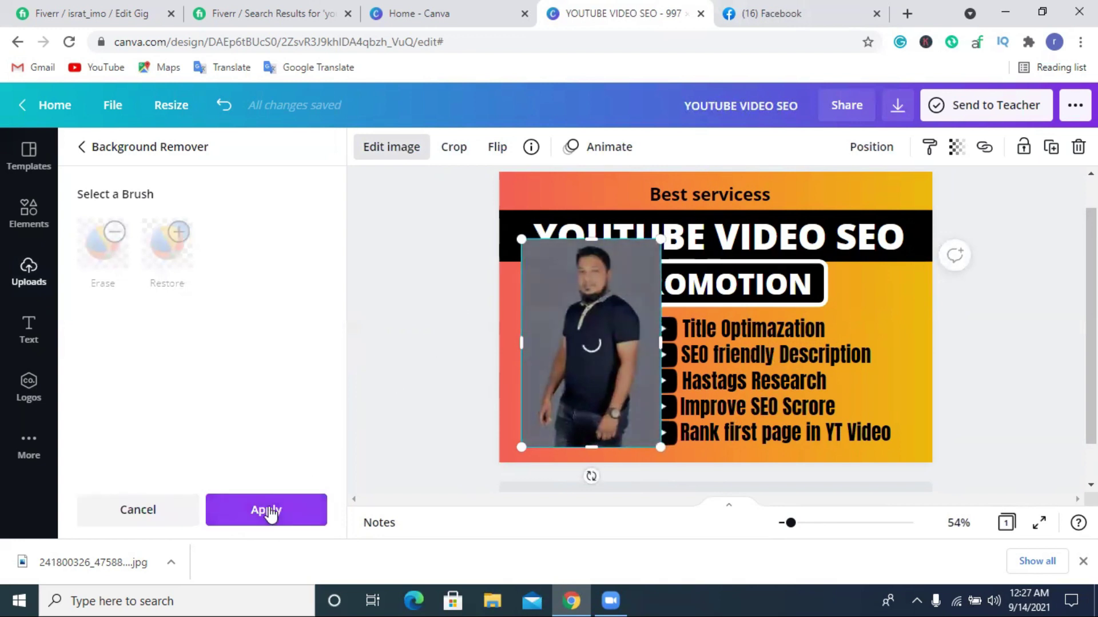
pyautogui.click(273, 511)
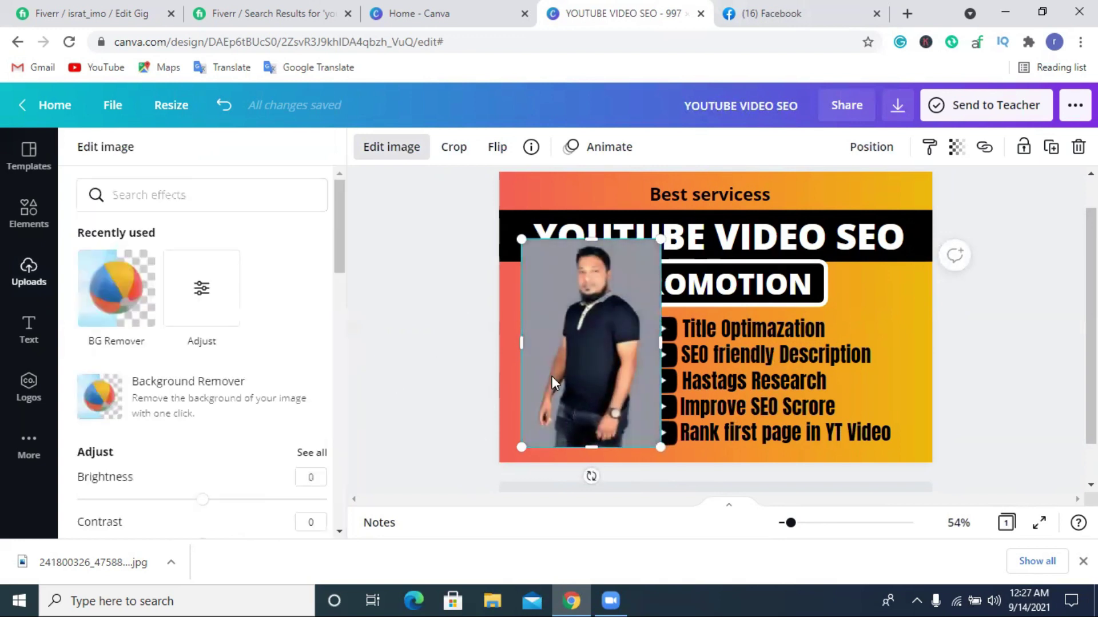
pyautogui.moveTo(561, 320); pyautogui.dragTo(543, 352)
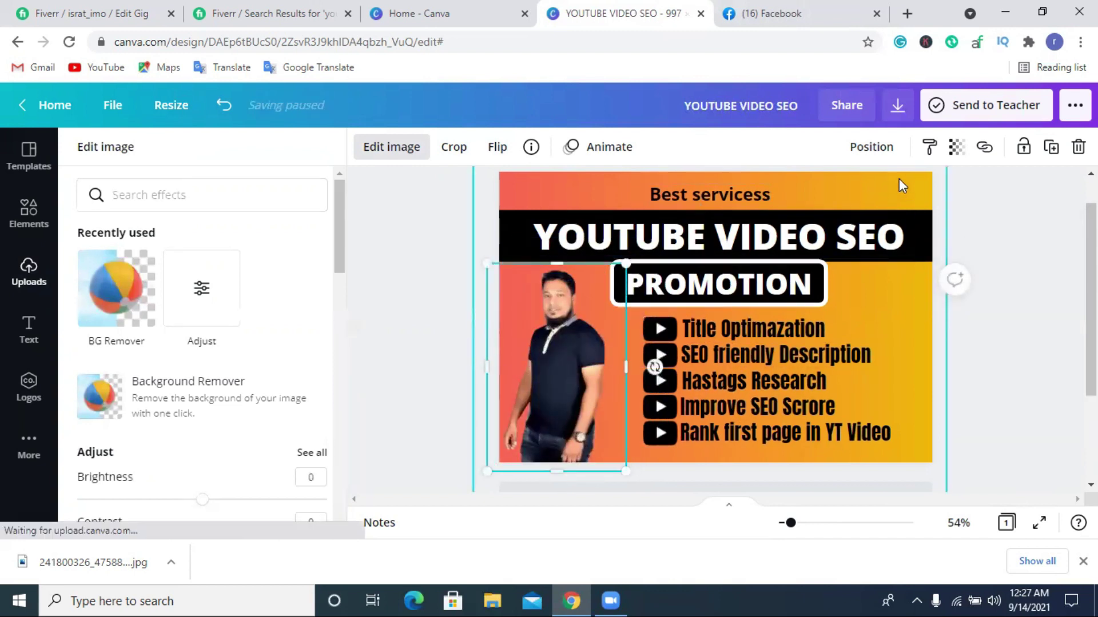